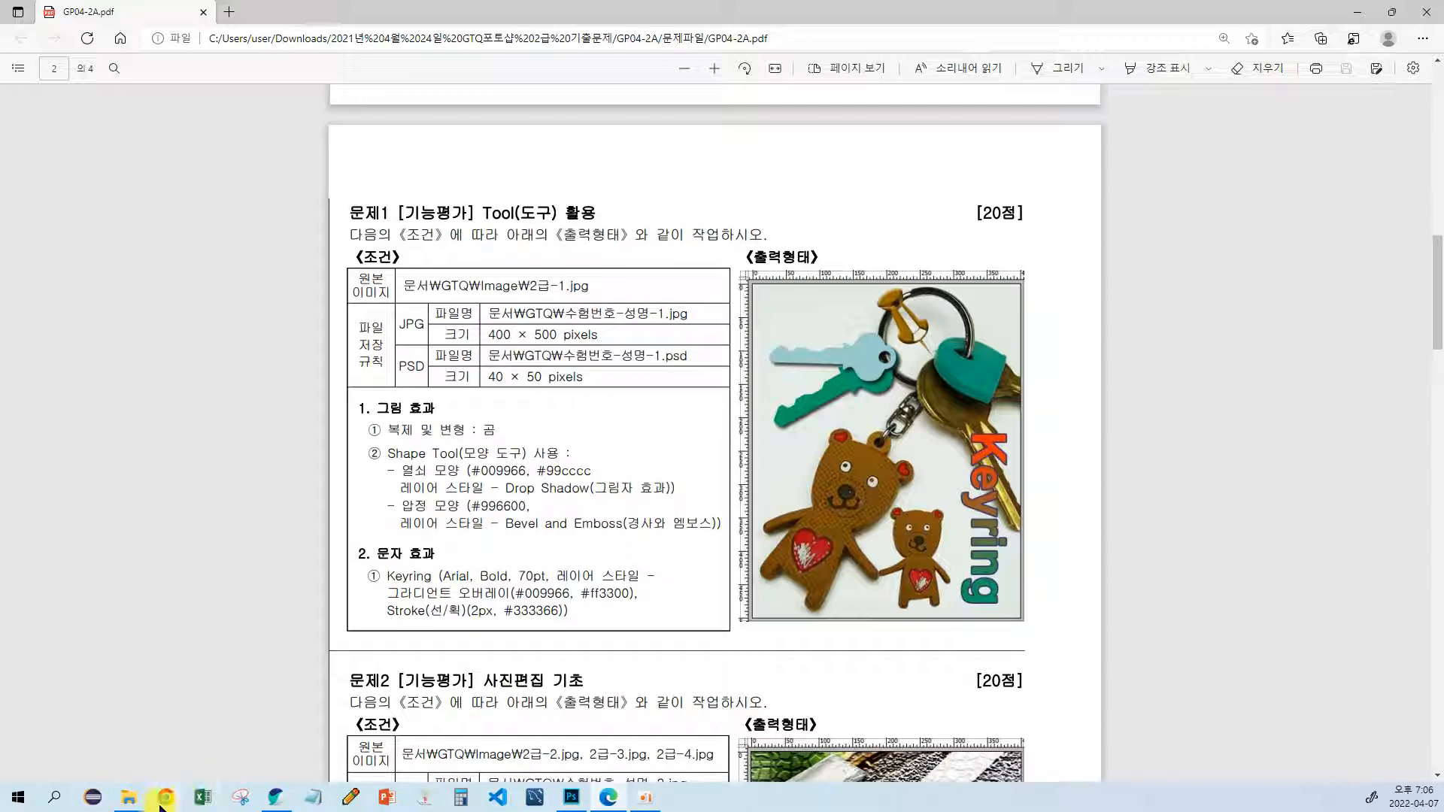
Step: Check the source image 2급-1.jpg in the 소스파일 folder against the exam sheet's expected output for problem 1
{"action": "mouse_move", "coordinate": [129, 797]}
{"action": "left_click", "coordinate": [185, 749]}
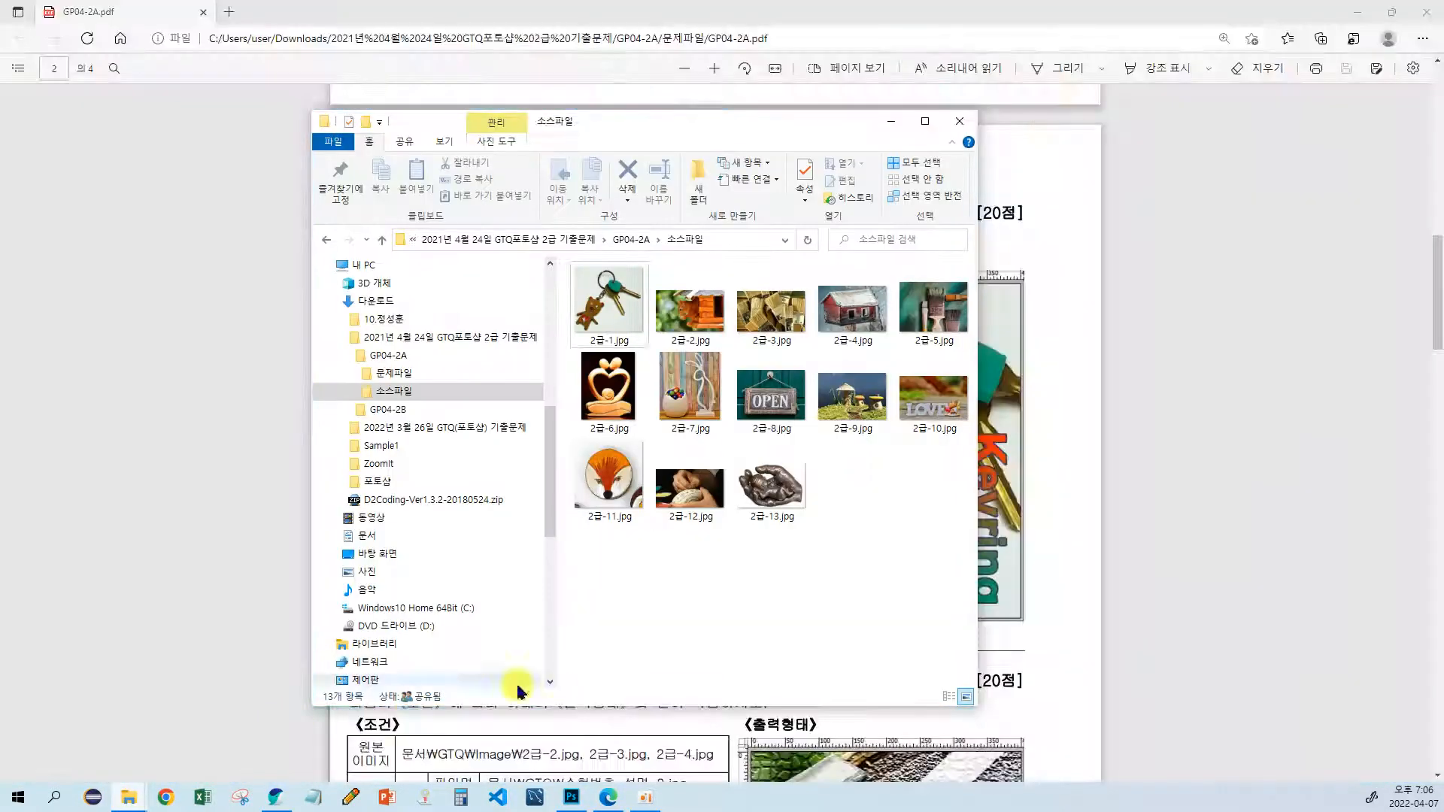
{"action": "left_click", "coordinate": [645, 331]}
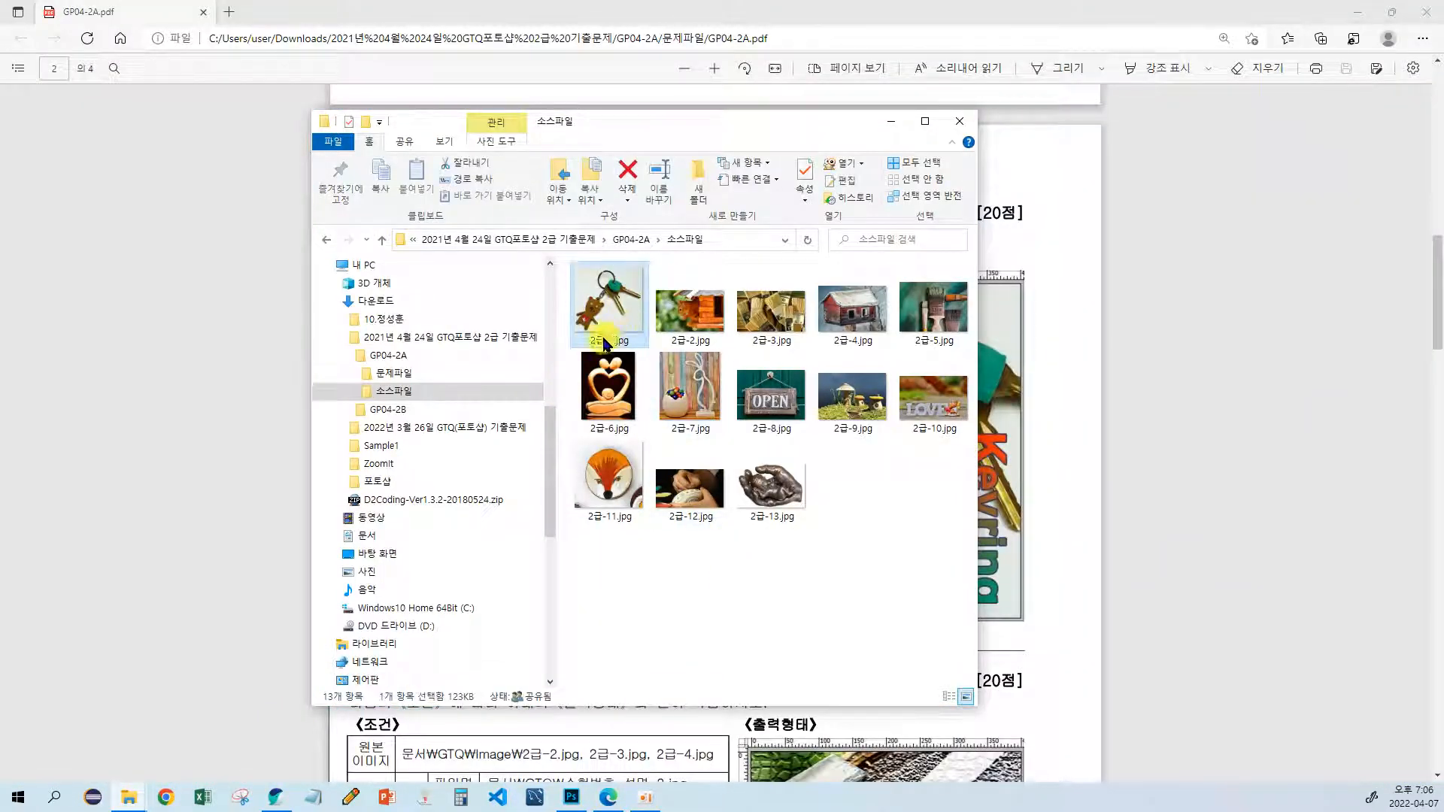
{"action": "left_click_drag", "start_coordinate": [663, 122], "coordinate": [271, 141]}
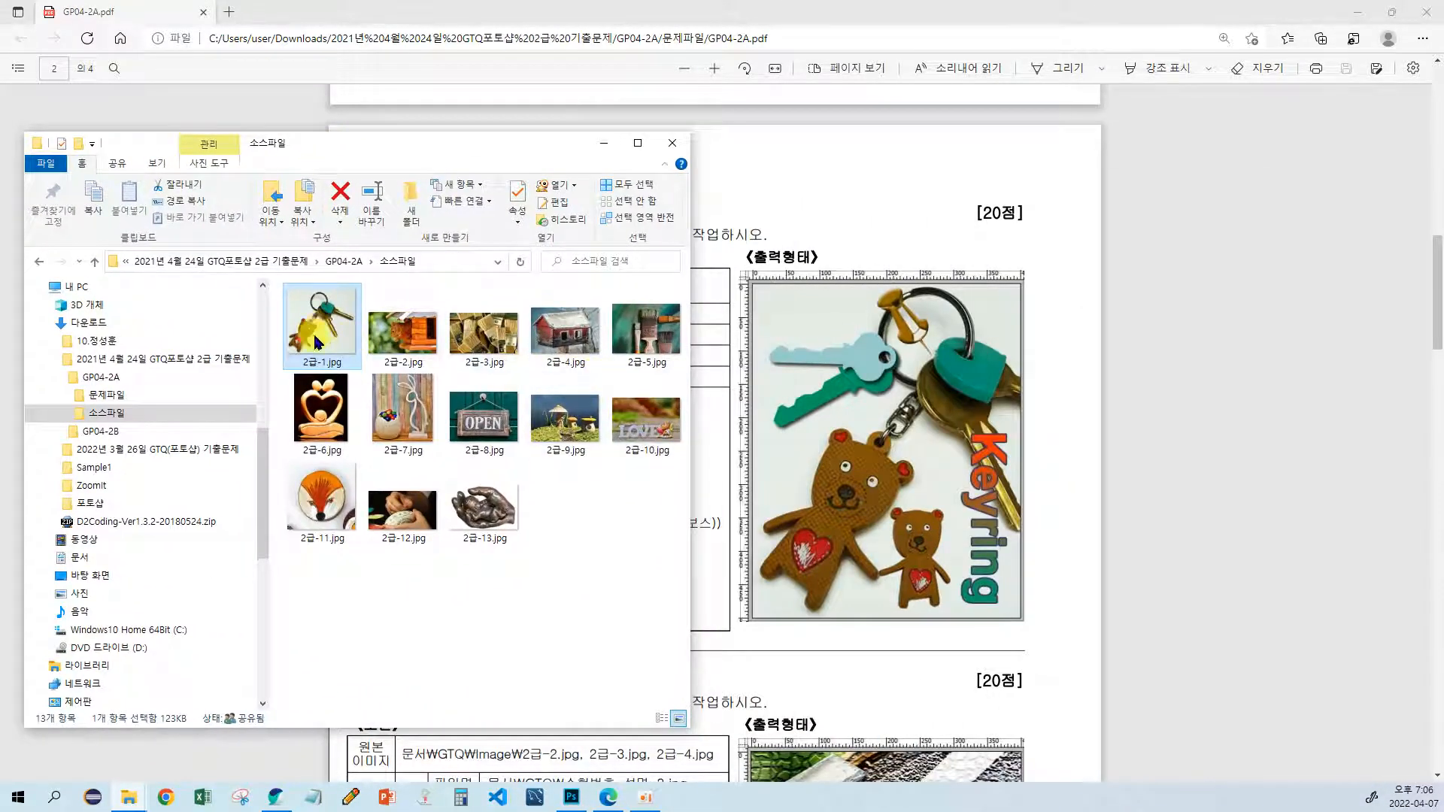
{"action": "mouse_move", "coordinate": [315, 332]}
{"action": "left_click", "coordinate": [833, 206]}
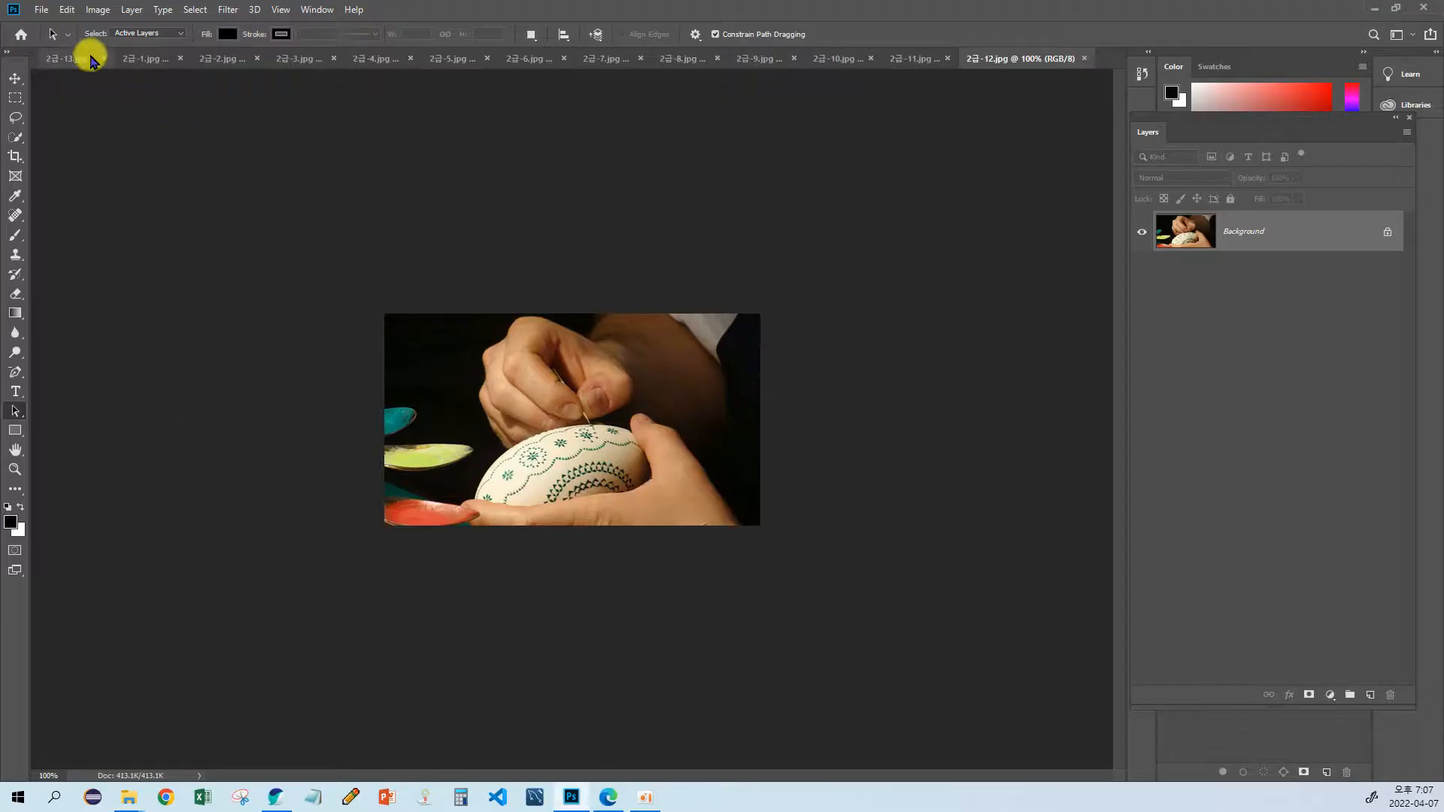
Step: Switch to Photoshop, bring up the 2급-1.jpg document and activate the Pen tool for tracing the keyring
{"action": "left_click", "coordinate": [79, 64]}
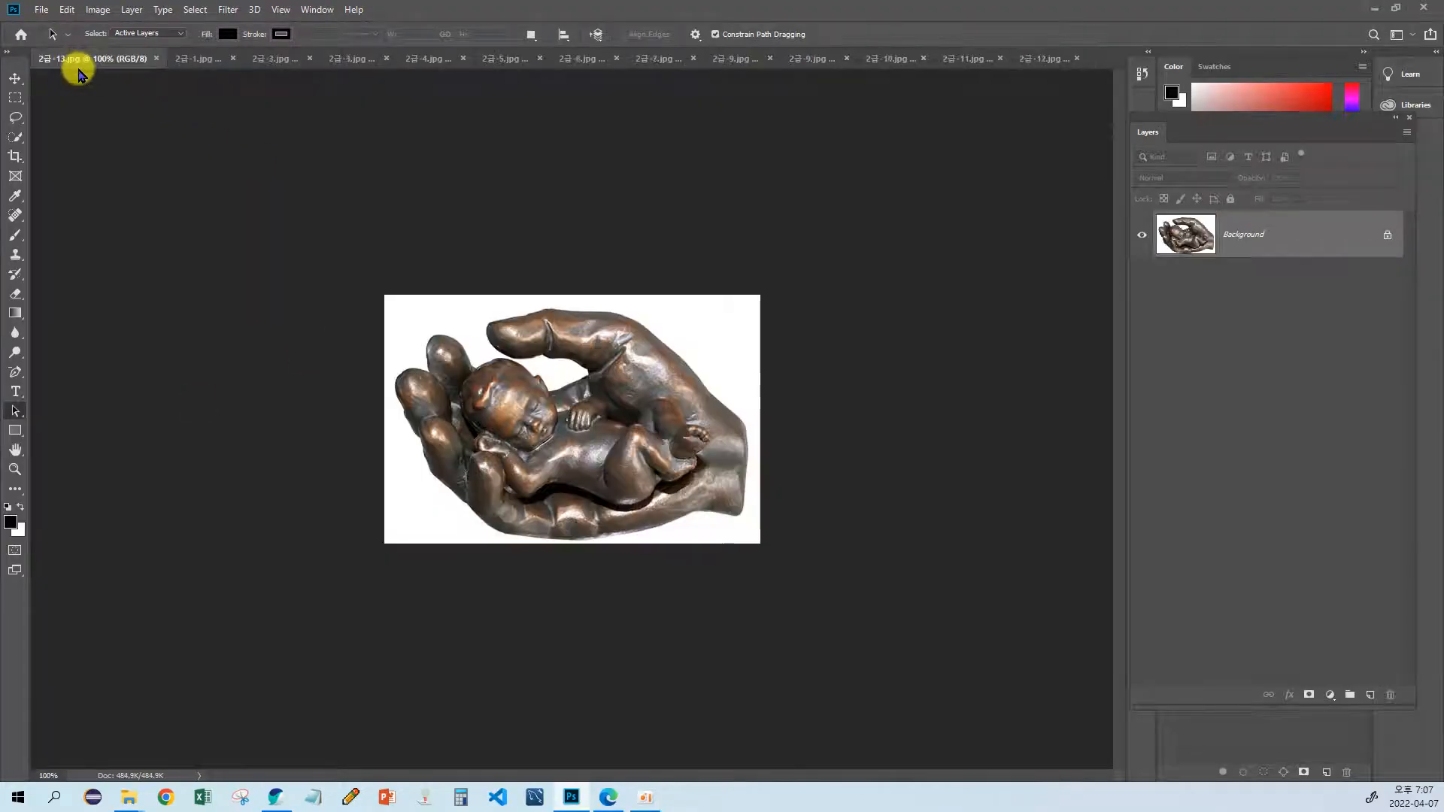
{"action": "left_click", "coordinate": [192, 59]}
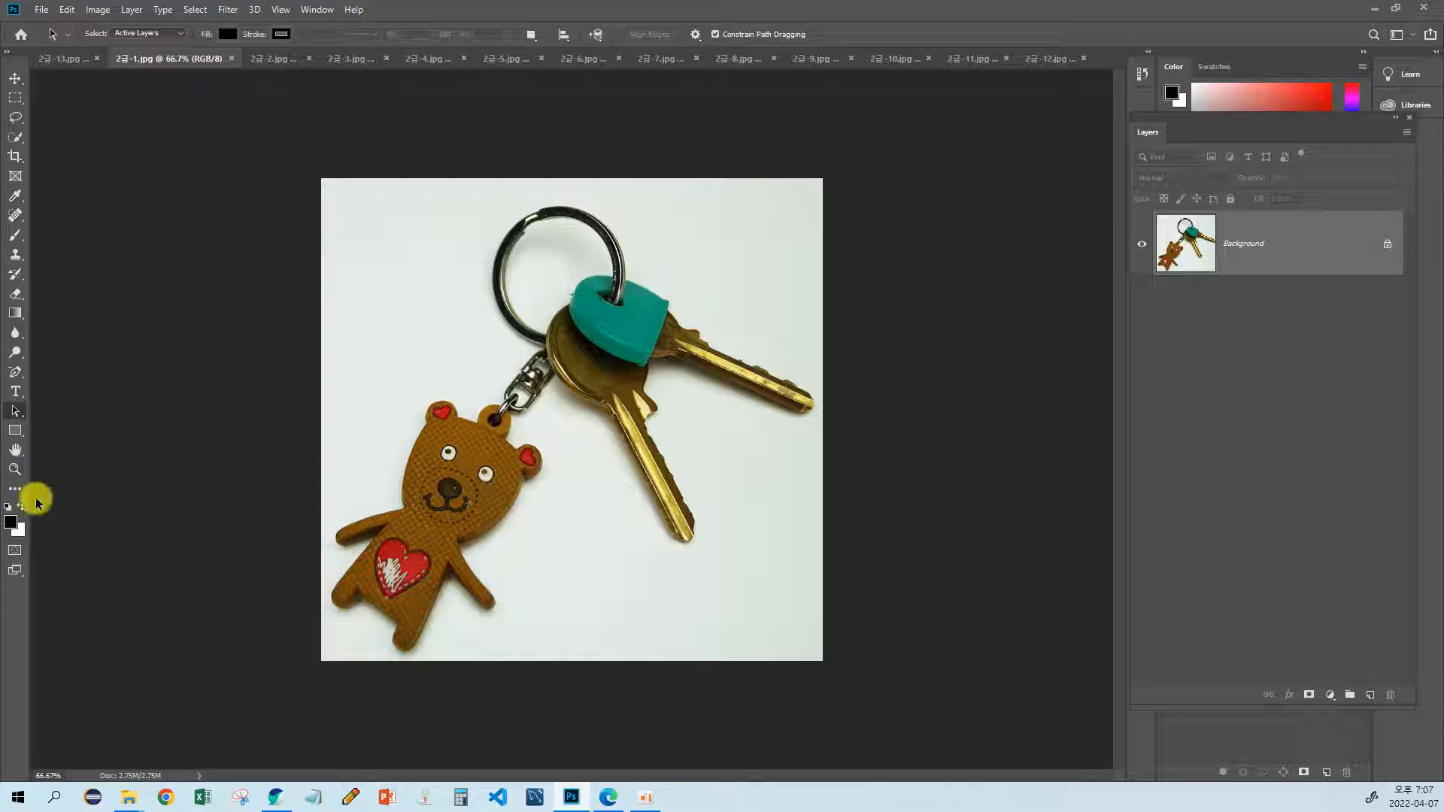
{"action": "left_click", "coordinate": [15, 471]}
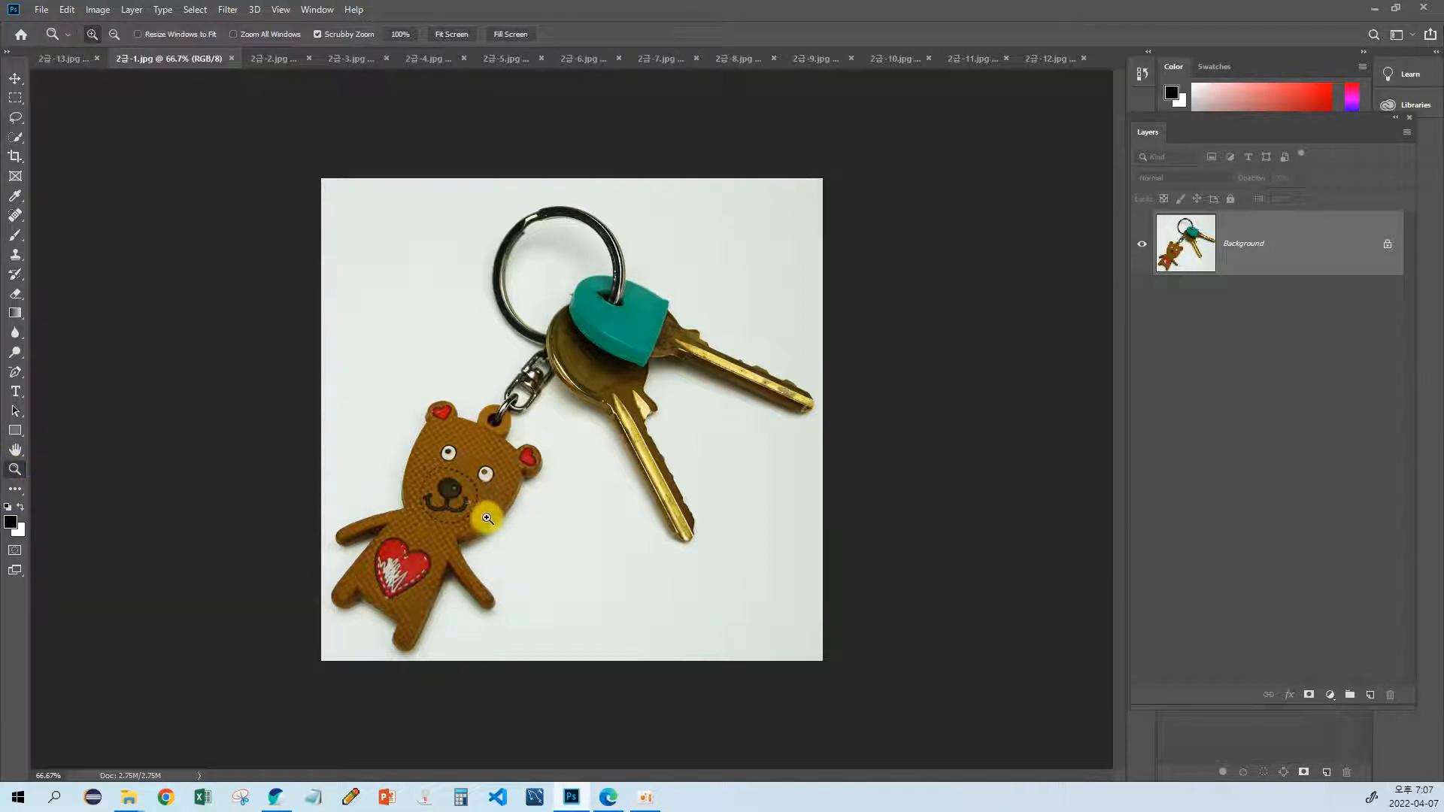
{"action": "left_click", "coordinate": [483, 502]}
{"action": "left_click_drag", "start_coordinate": [503, 472], "coordinate": [479, 499]}
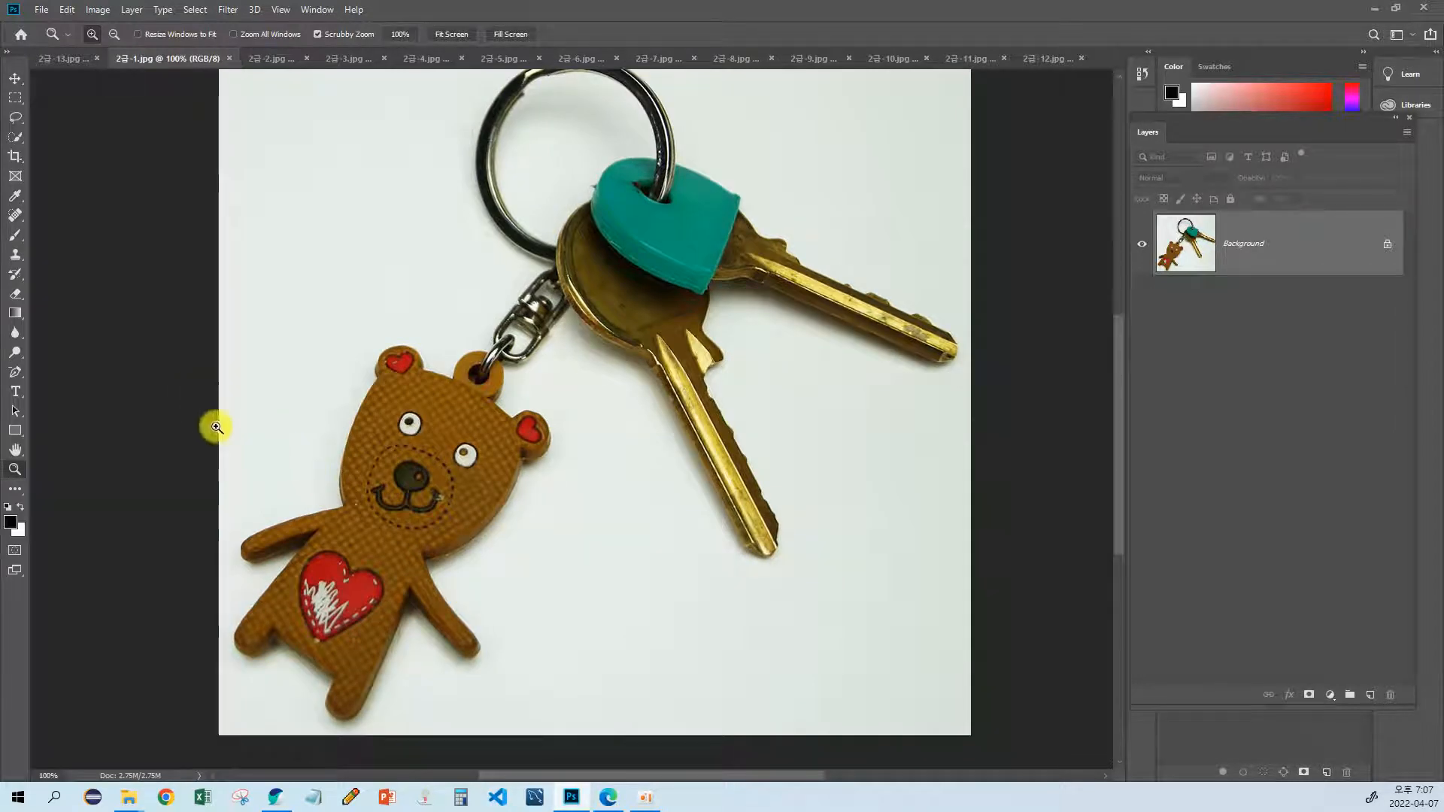
{"action": "key", "text": "p"}
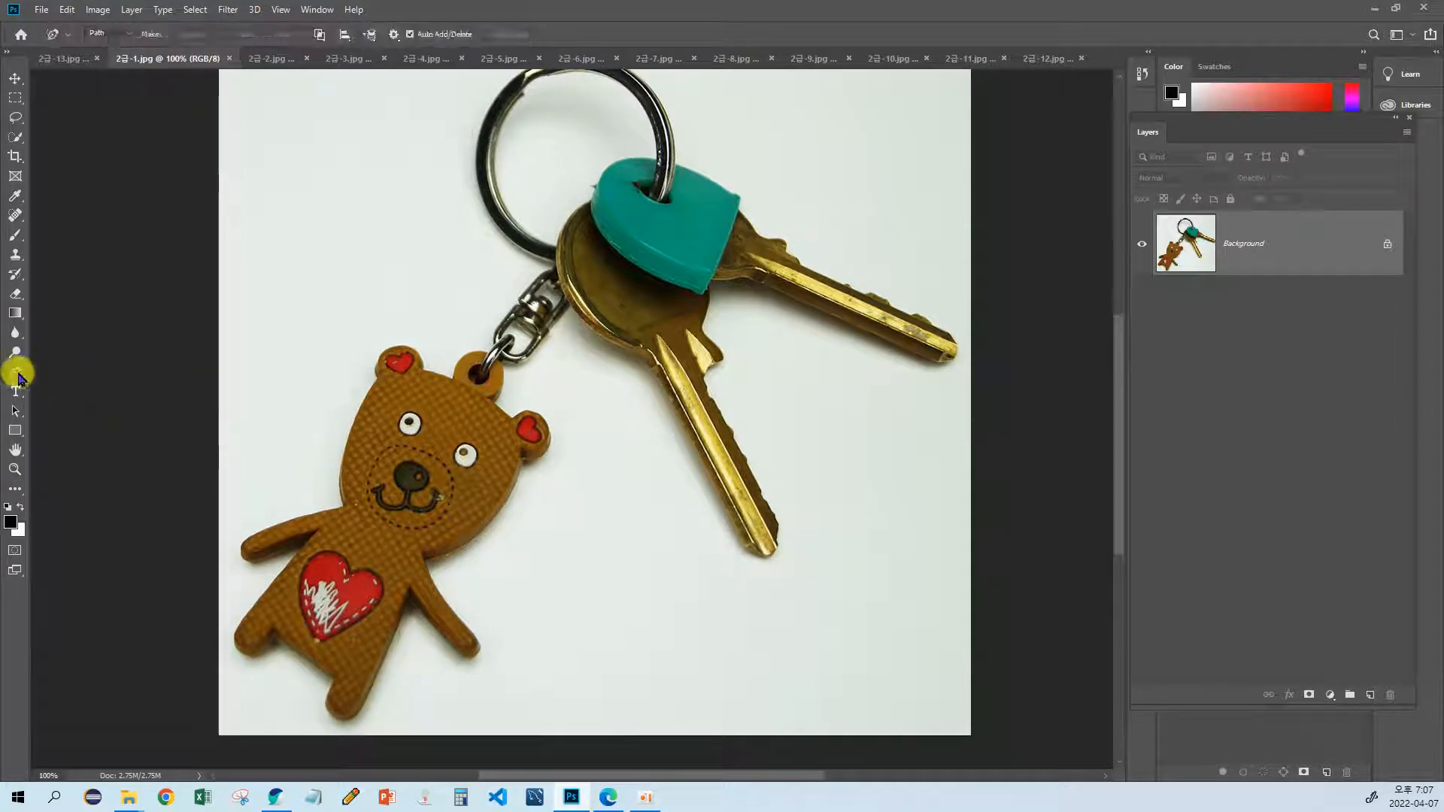
{"action": "right_click", "coordinate": [16, 372]}
{"action": "left_click", "coordinate": [80, 371]}
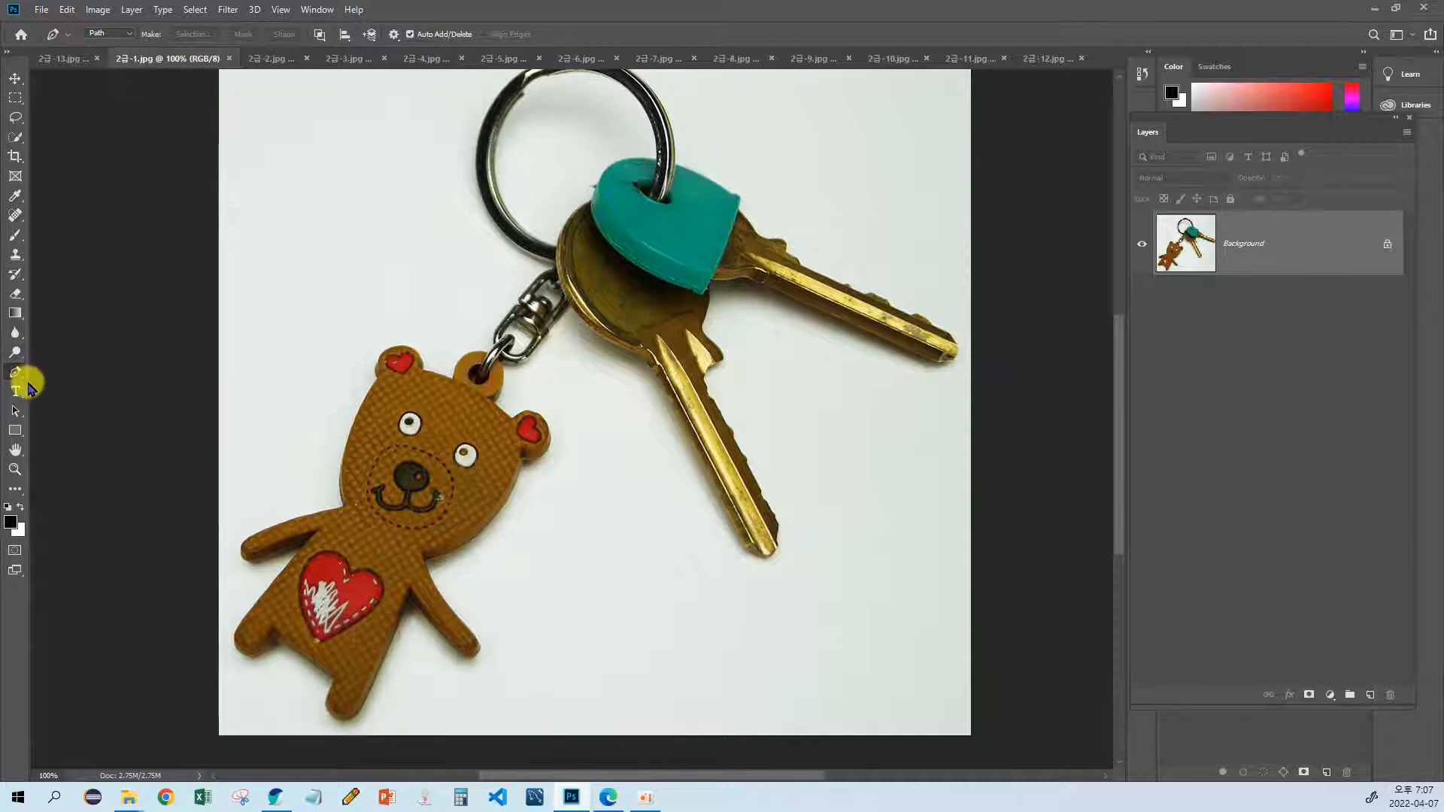
{"action": "left_click_drag", "start_coordinate": [309, 503], "coordinate": [413, 524]}
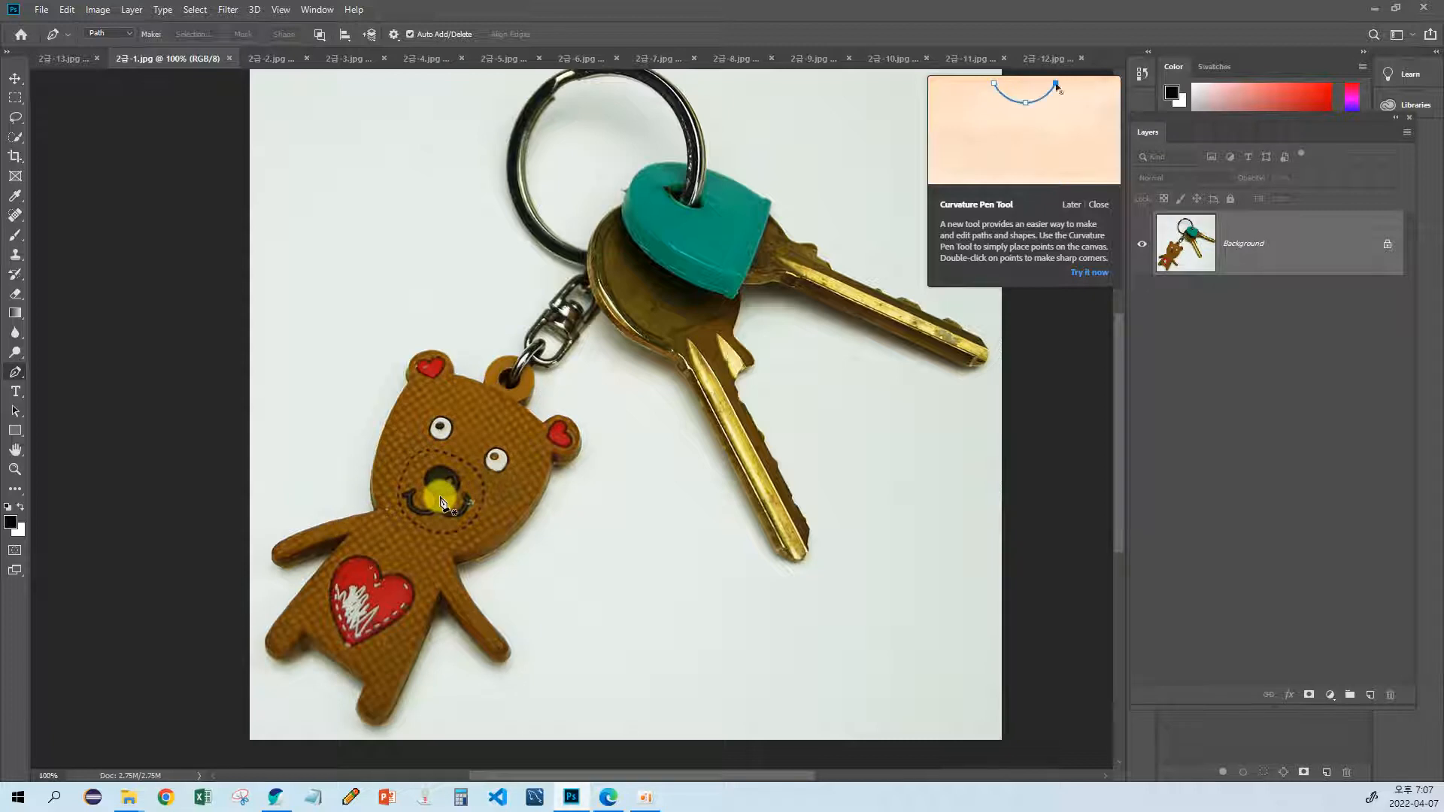
Step: Start a pen path at the bear's neck and trace up the left side of its head and around its left ear
{"action": "left_click", "coordinate": [374, 512]}
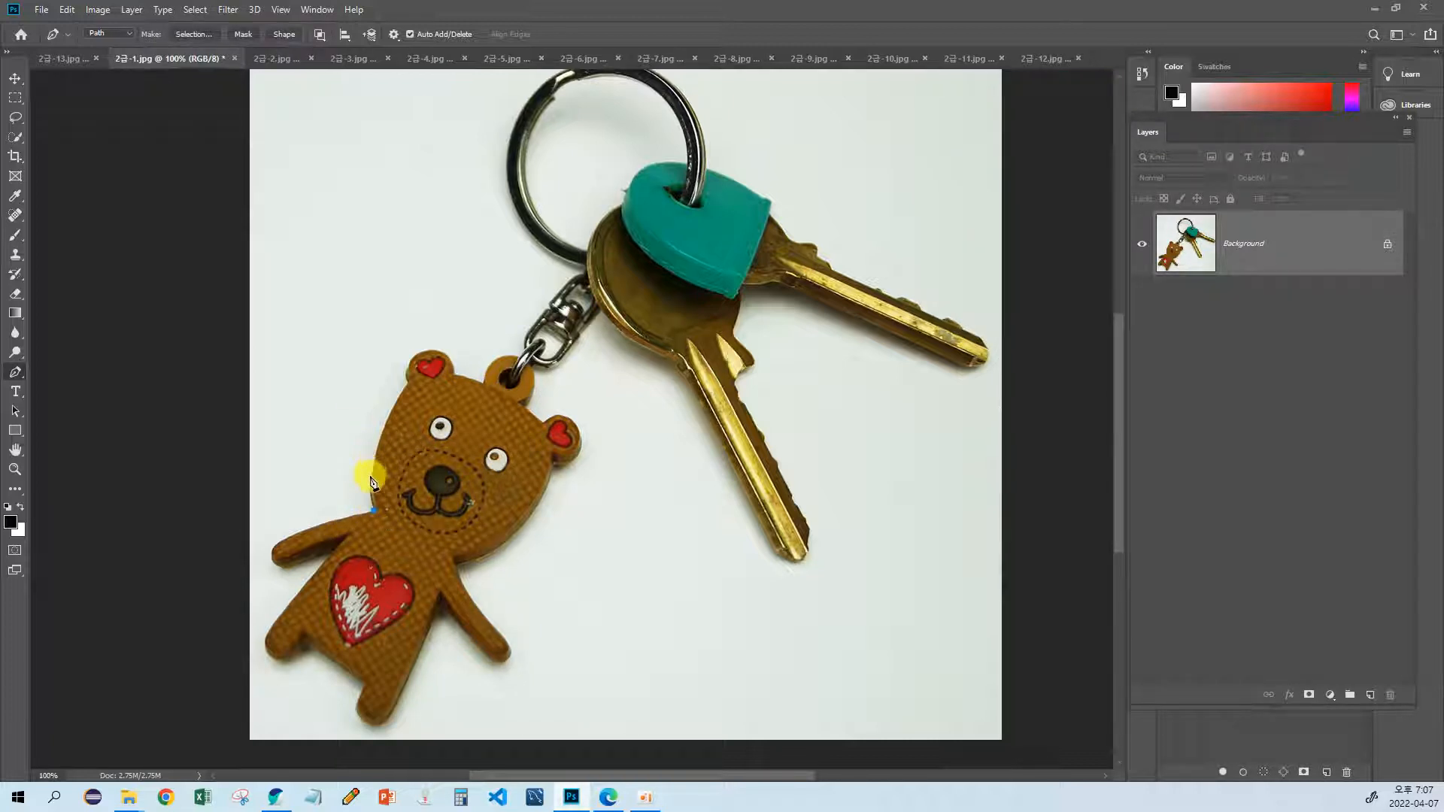
{"action": "left_click", "coordinate": [371, 475]}
{"action": "left_click", "coordinate": [385, 427]}
{"action": "left_click", "coordinate": [411, 359]}
{"action": "left_click", "coordinate": [438, 351]}
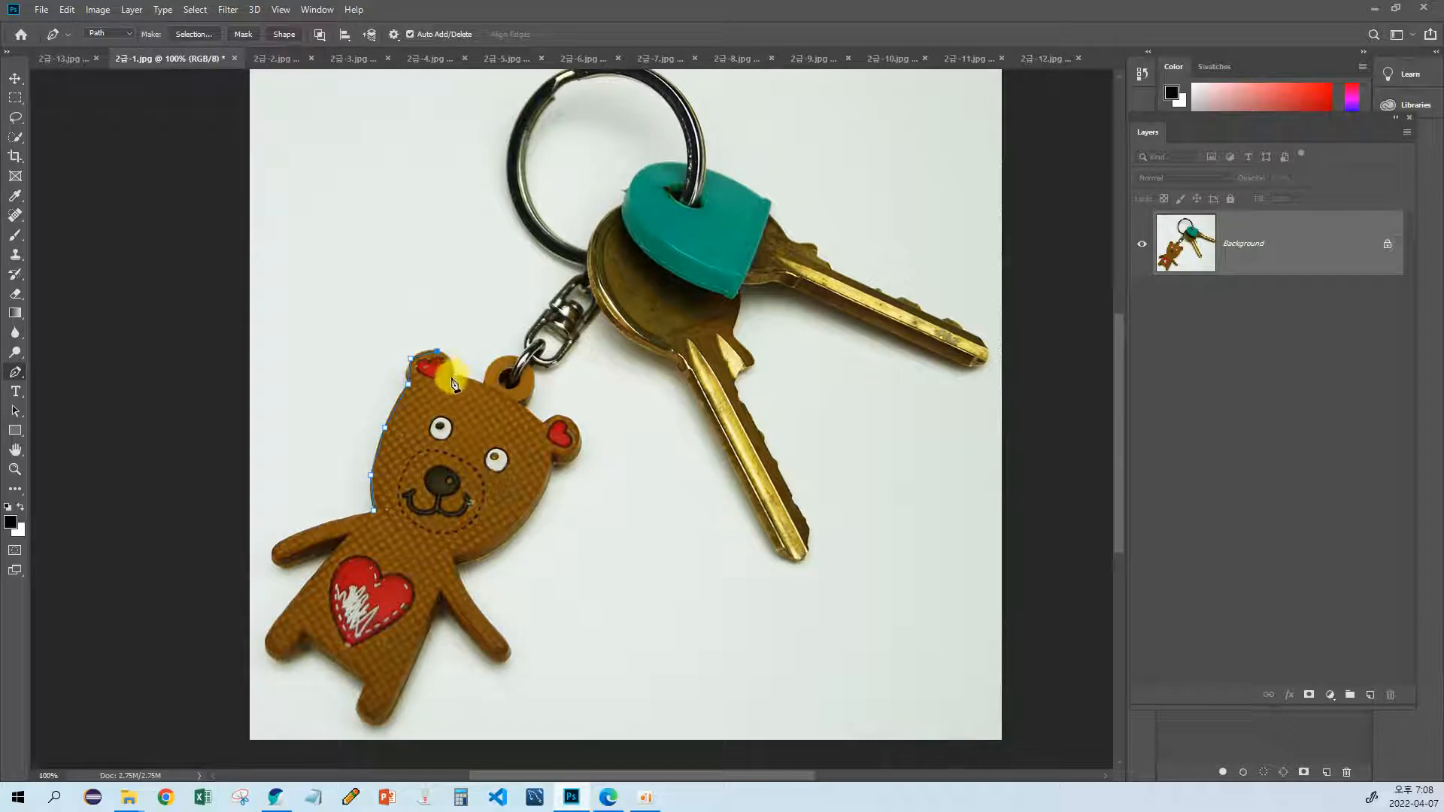
{"action": "left_click", "coordinate": [451, 374]}
Step: Extend the path over the bear's hanging loop and onto the outer edge of the metal chain link
{"action": "left_click", "coordinate": [485, 384]}
{"action": "left_click", "coordinate": [494, 362]}
{"action": "left_click", "coordinate": [526, 333]}
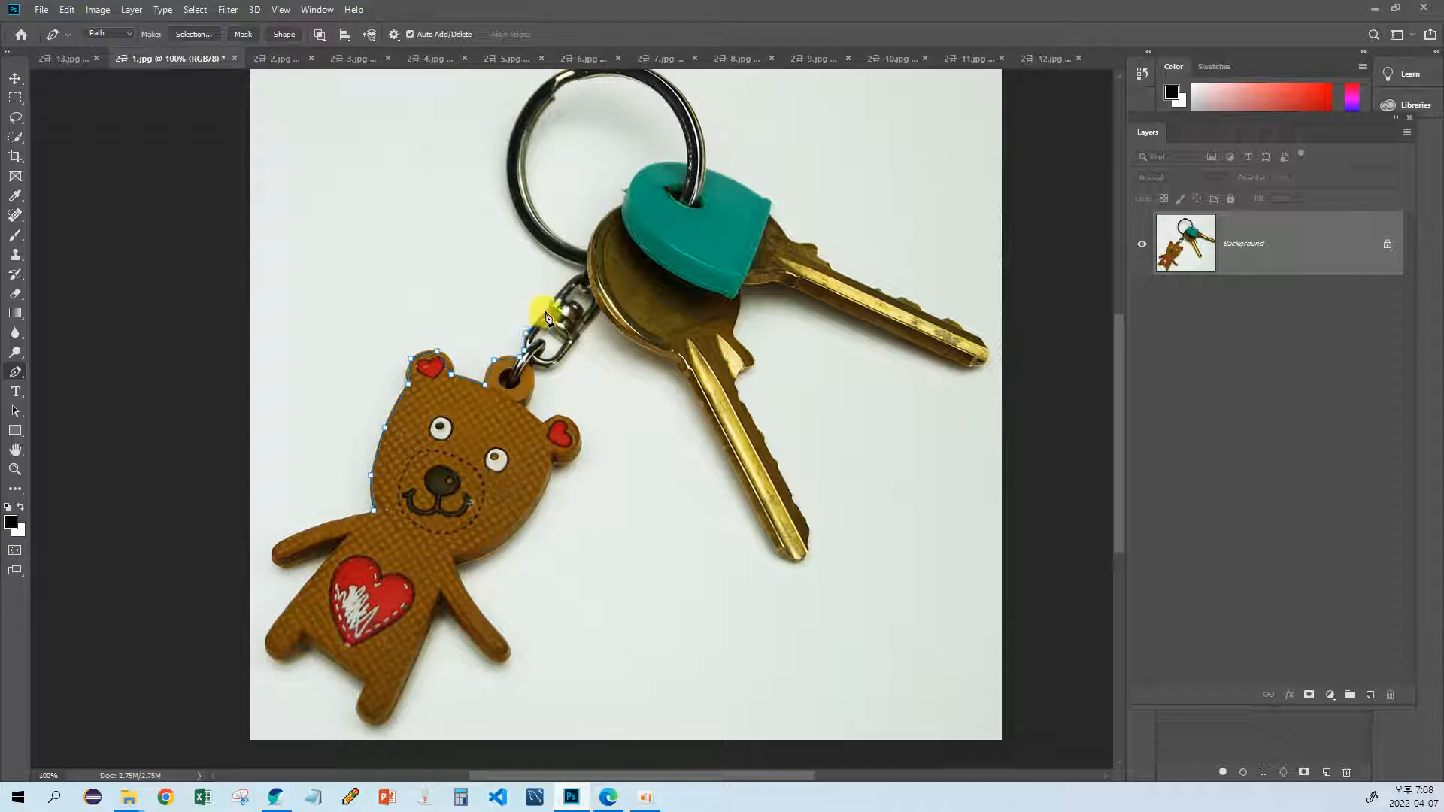
{"action": "left_click", "coordinate": [546, 312]}
{"action": "left_click_drag", "start_coordinate": [457, 339], "coordinate": [441, 386]}
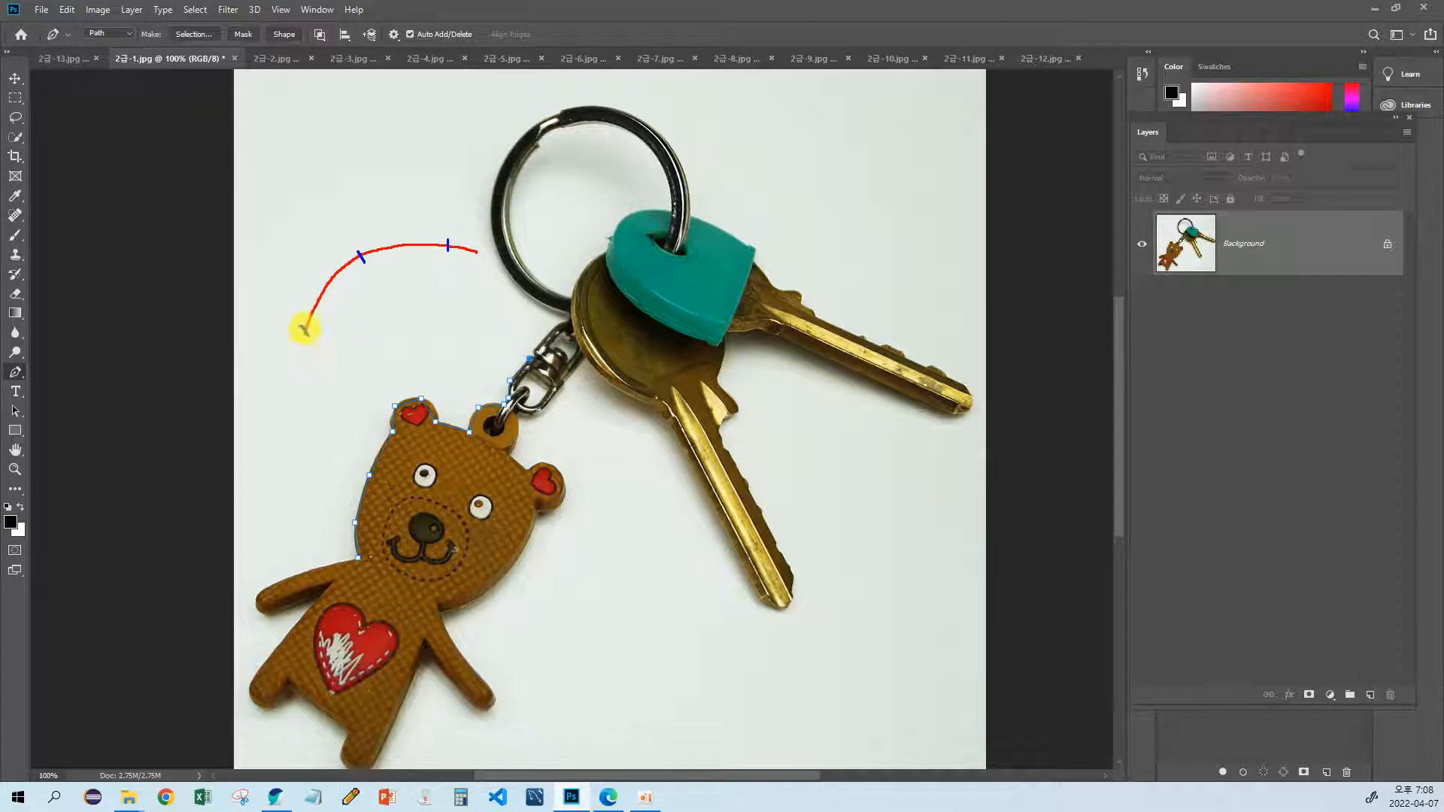
{"action": "mouse_move", "coordinate": [309, 328]}
{"action": "left_mouse_down"}
{"action": "mouse_move", "coordinate": [360, 257]}
{"action": "mouse_move", "coordinate": [444, 246]}
{"action": "left_mouse_up"}
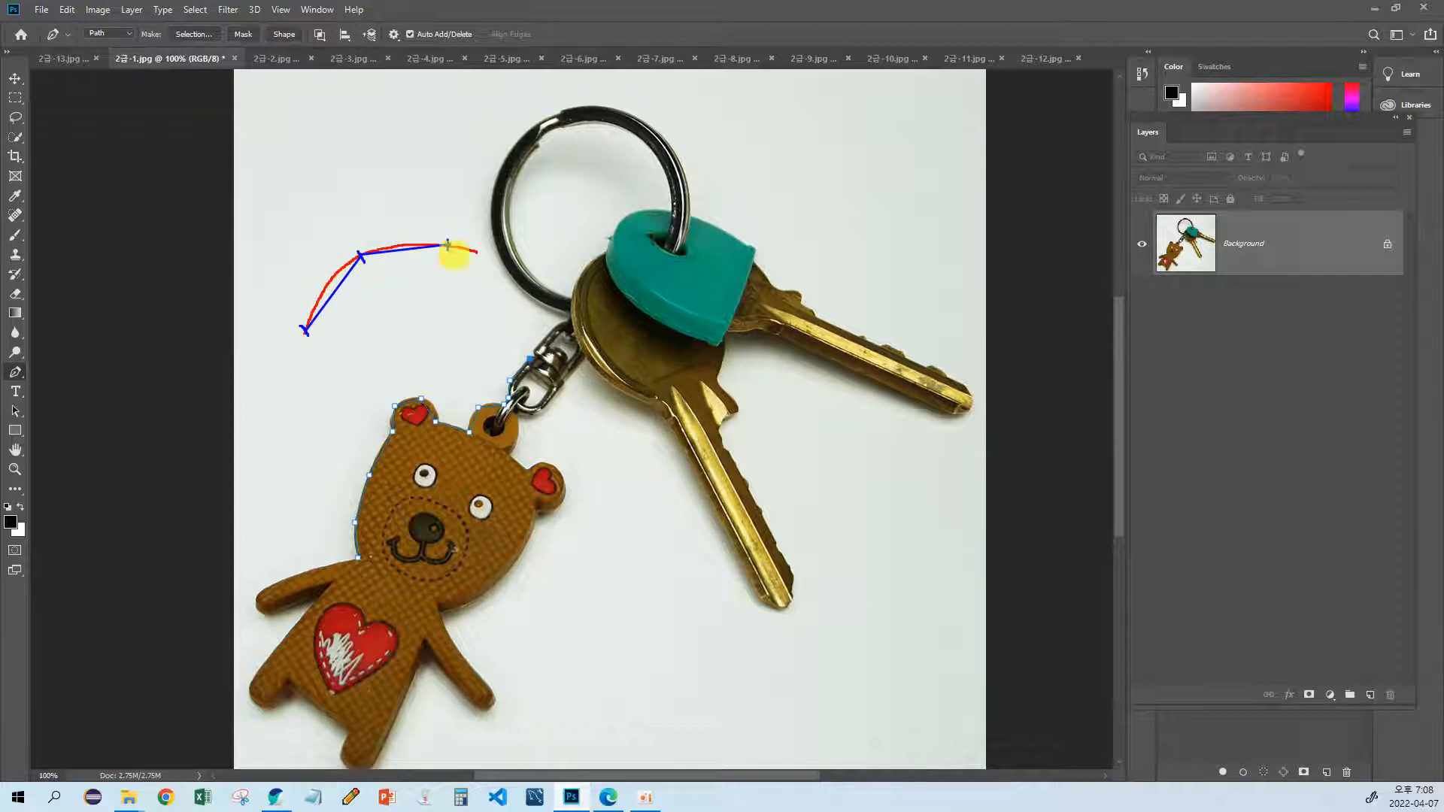
{"action": "key", "text": "Escape"}
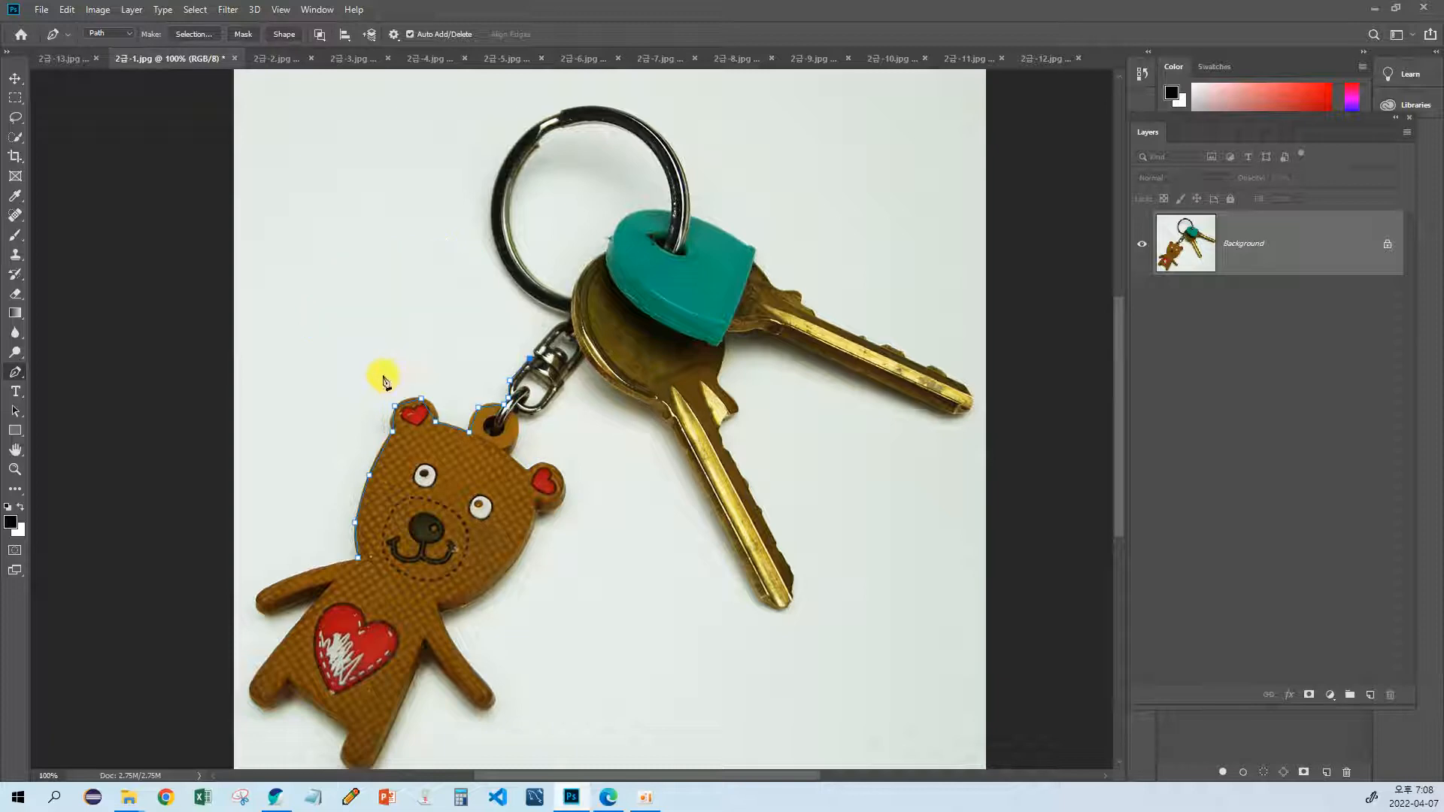
Step: Continue the path along the outer edge of the metal swivel clasp to its upper link
{"action": "key", "text": "space"}
{"action": "left_click_drag", "start_coordinate": [473, 361], "coordinate": [429, 372]}
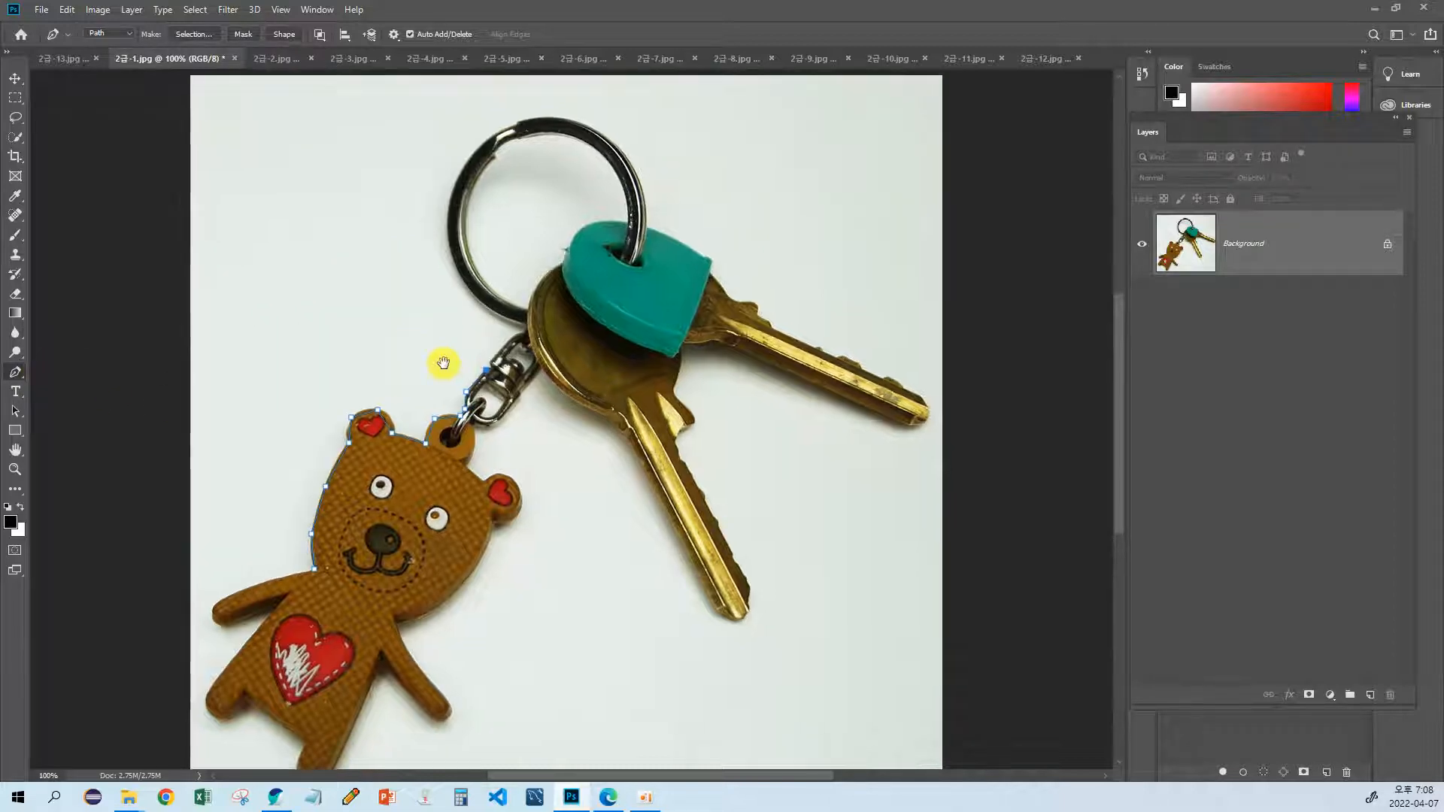
{"action": "key", "text": "ctrl+plus"}
{"action": "key", "text": "ctrl+plus"}
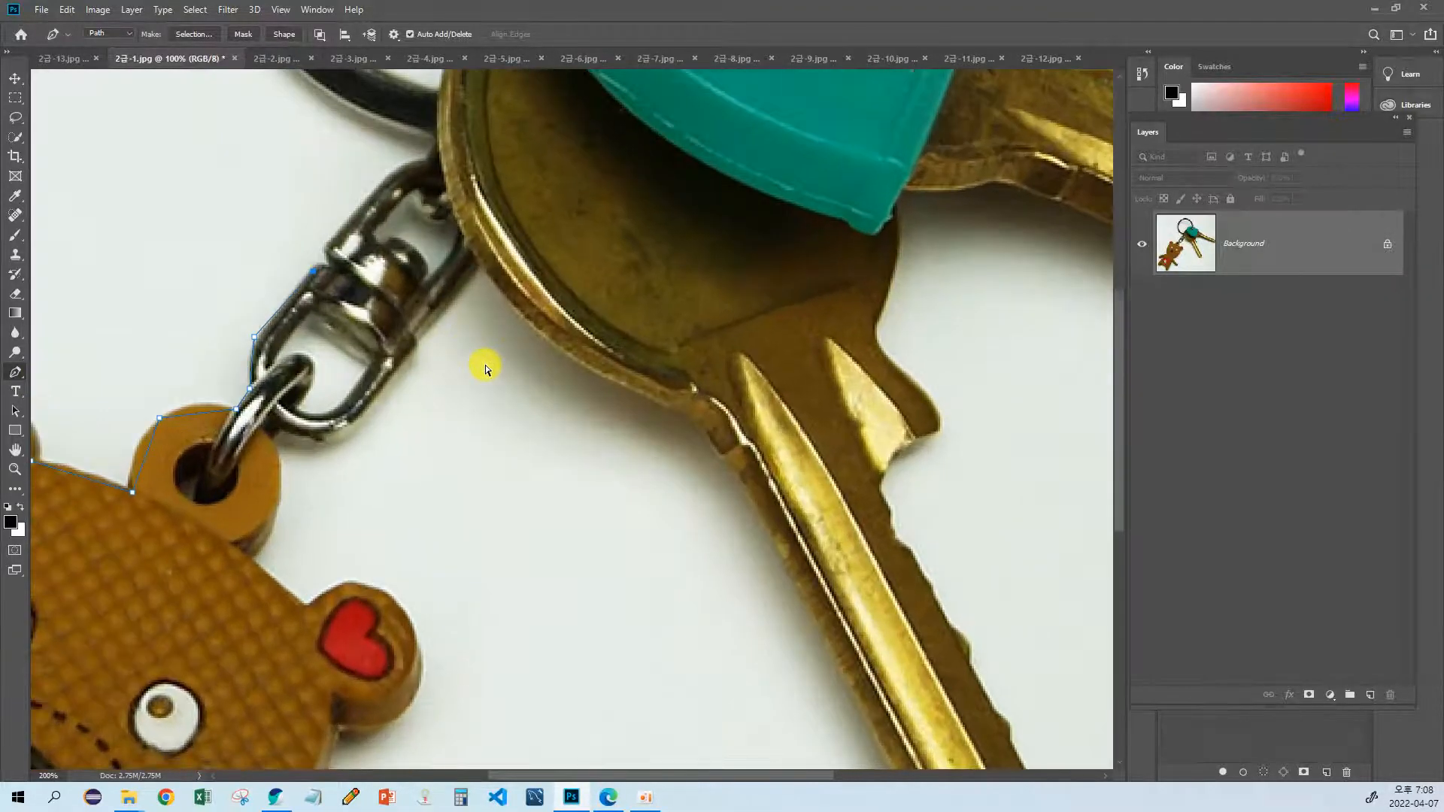
{"action": "key", "text": "ctrl+plus"}
{"action": "left_click_drag", "start_coordinate": [315, 287], "coordinate": [443, 349]}
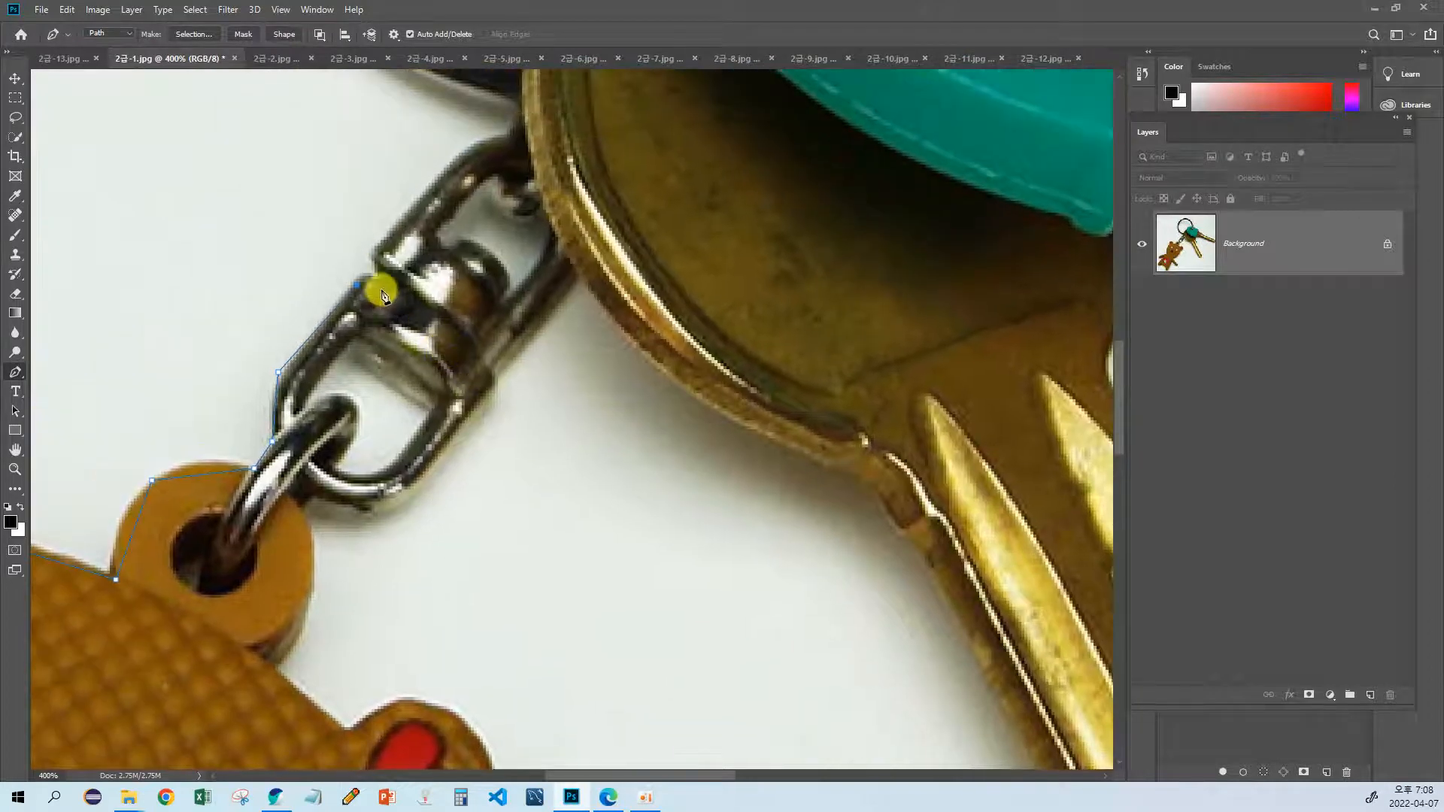
{"action": "left_click", "coordinate": [377, 279]}
{"action": "left_click", "coordinate": [372, 249]}
{"action": "left_click_drag", "start_coordinate": [418, 209], "coordinate": [378, 299]}
{"action": "left_click", "coordinate": [429, 236]}
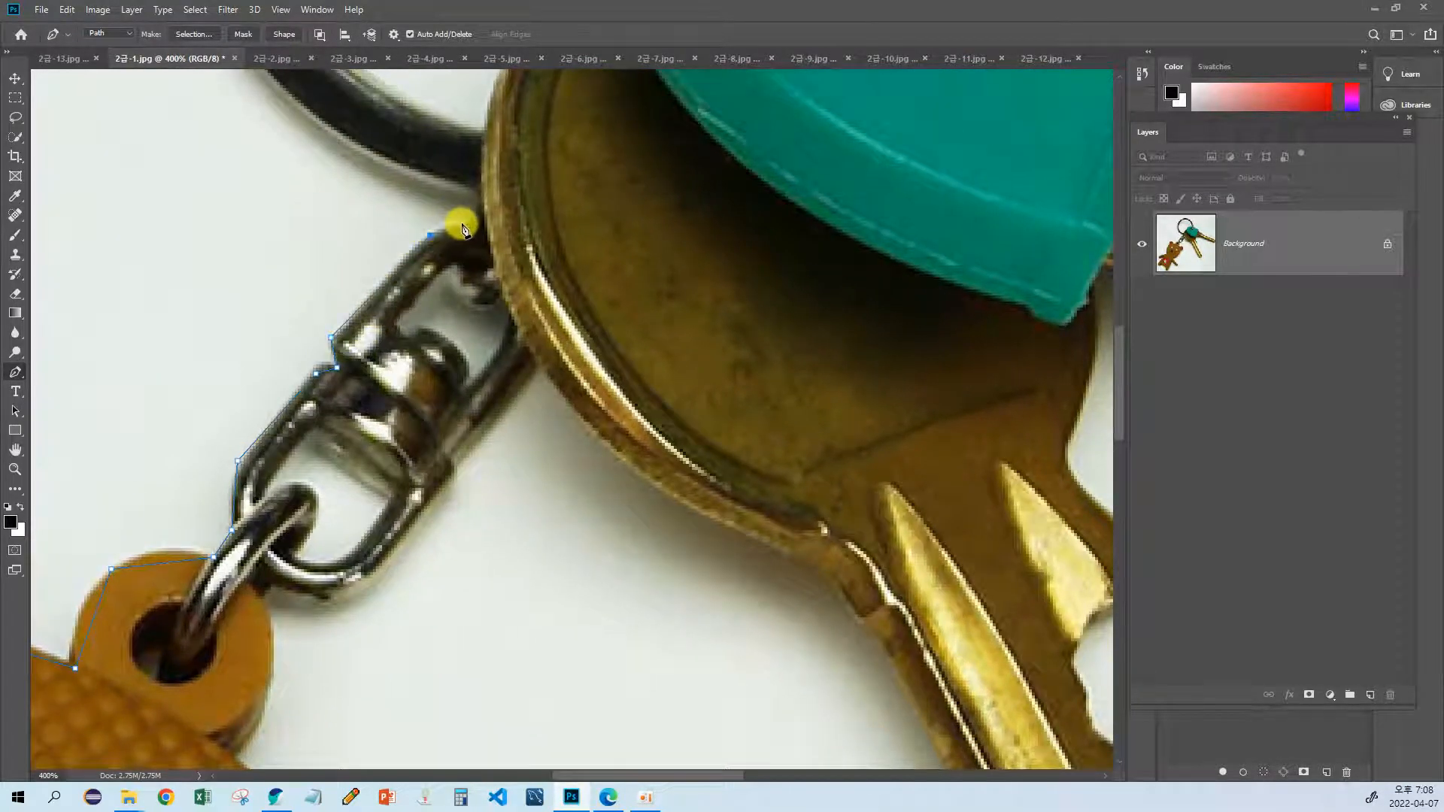
Step: Trace the clasp's top end up to where the key ring meets the round head of the gold key
{"action": "left_click", "coordinate": [466, 223]}
{"action": "left_click", "coordinate": [487, 231]}
{"action": "left_click", "coordinate": [478, 192]}
Step: Extend the path up the outer left side of the metal key ring
{"action": "left_click_drag", "start_coordinate": [431, 188], "coordinate": [558, 315]}
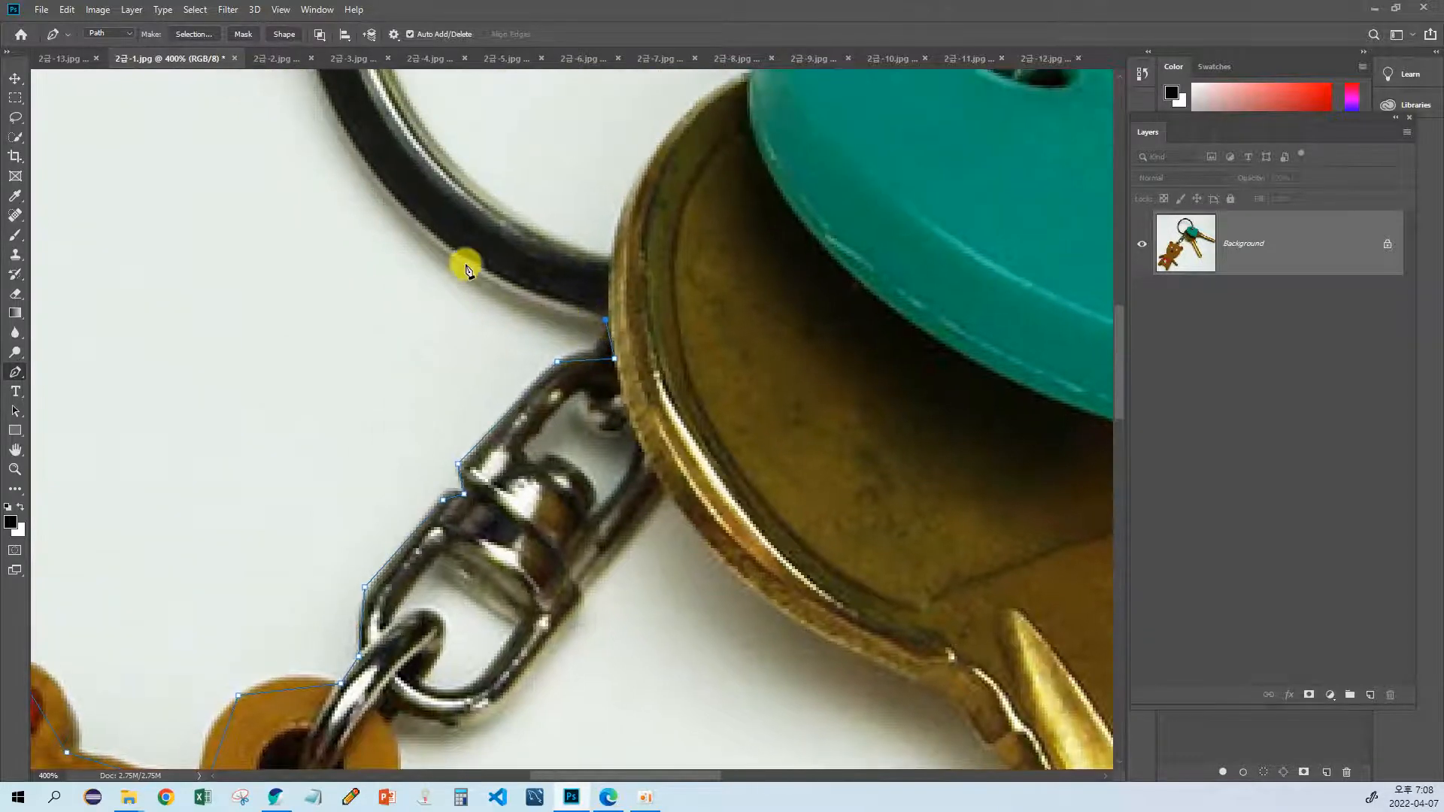
{"action": "key", "text": "ctrl+minus"}
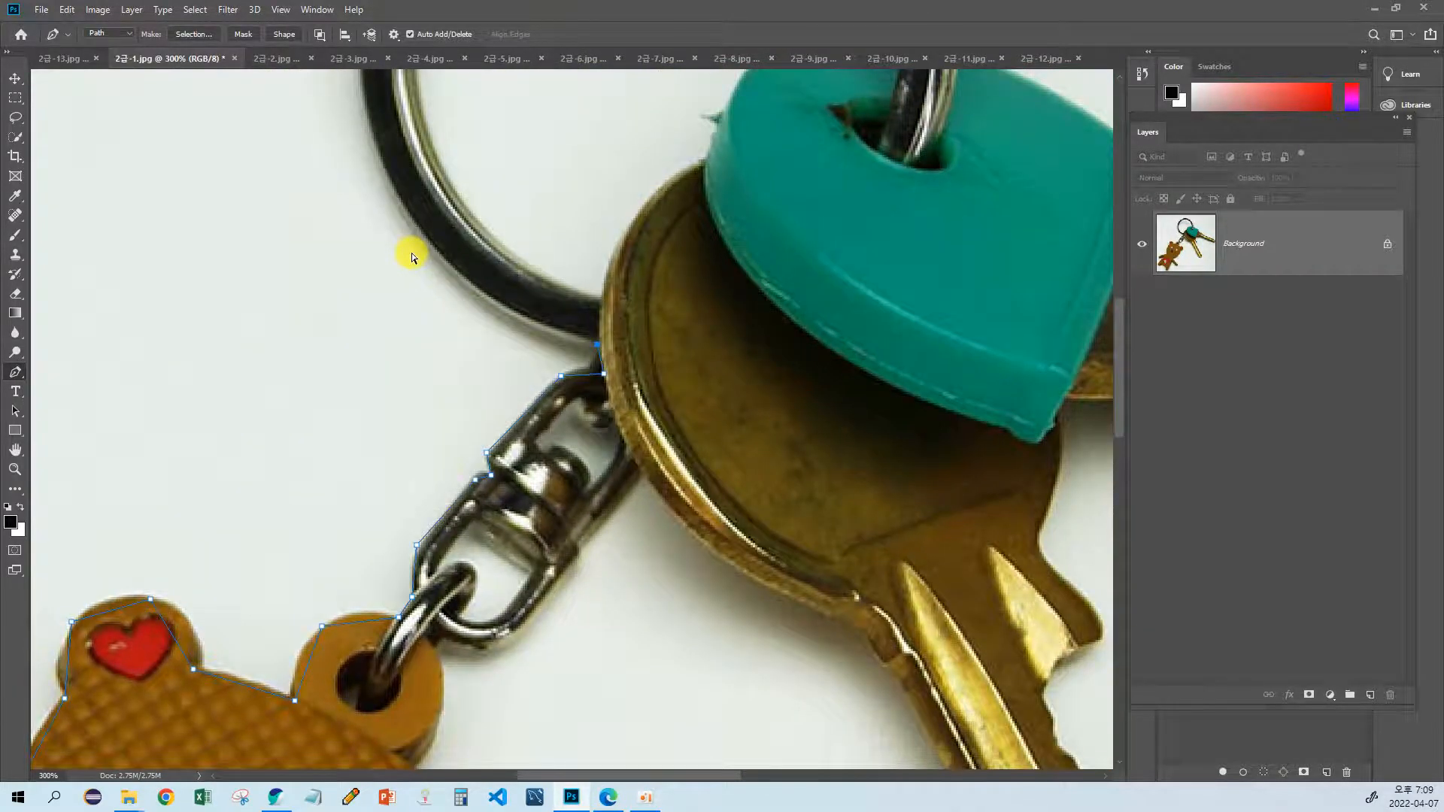
{"action": "key", "text": "ctrl+minus"}
{"action": "left_click_drag", "start_coordinate": [497, 170], "coordinate": [462, 385]}
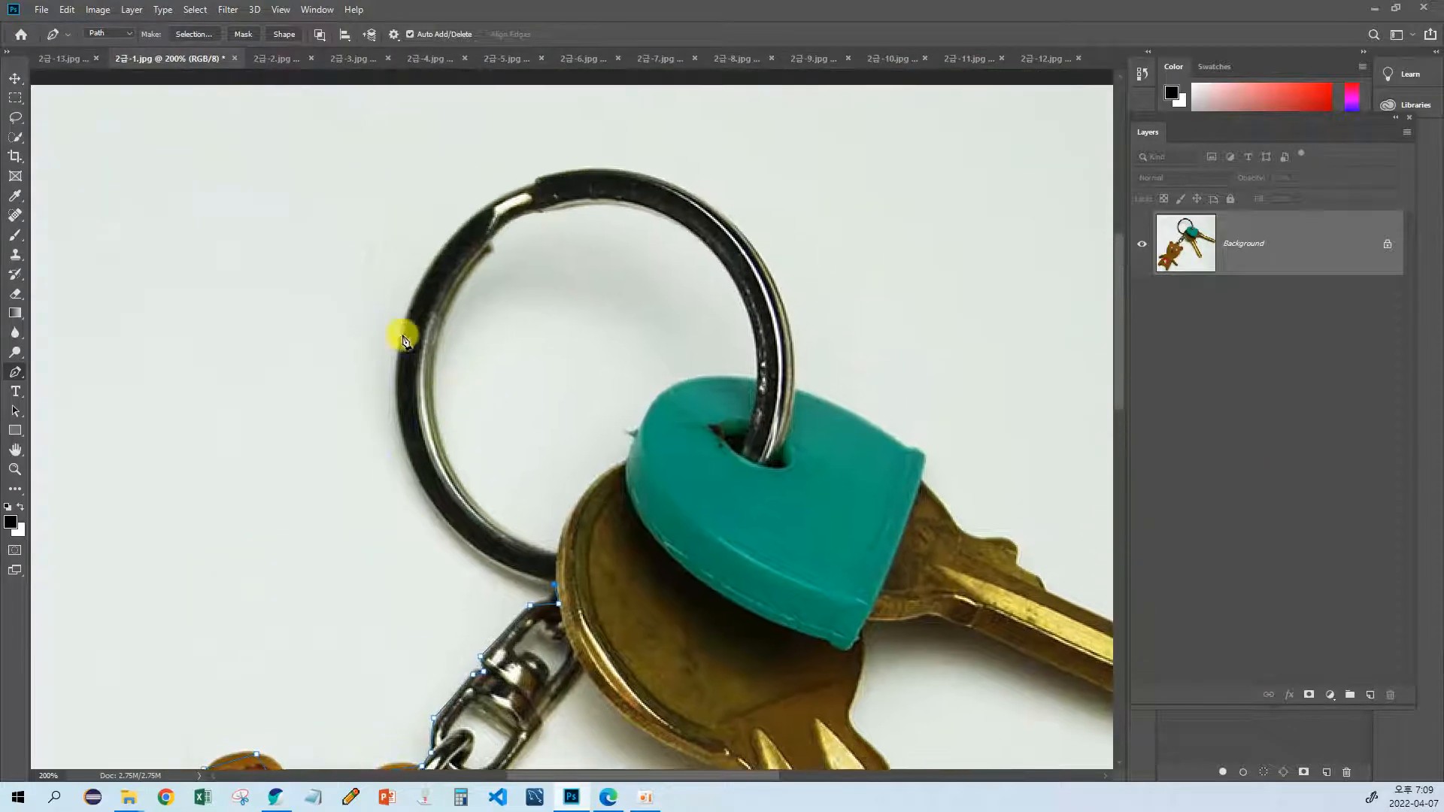
{"action": "left_click_drag", "start_coordinate": [503, 441], "coordinate": [519, 410]}
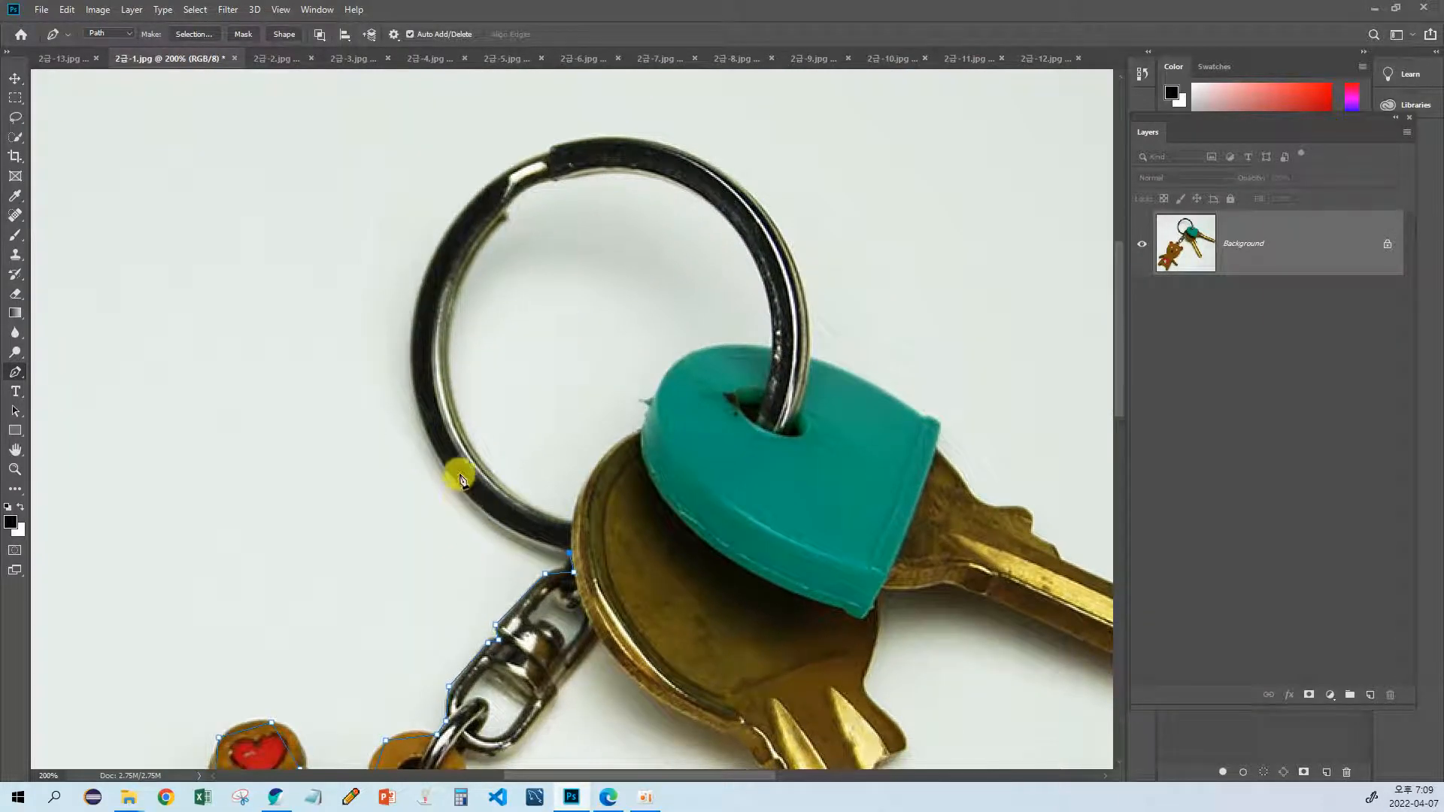
{"action": "left_click", "coordinate": [479, 512]}
{"action": "left_click", "coordinate": [416, 402]}
{"action": "scroll", "coordinate": [419, 368], "scroll_direction": "up", "scroll_amount": 2}
{"action": "left_click", "coordinate": [419, 326]}
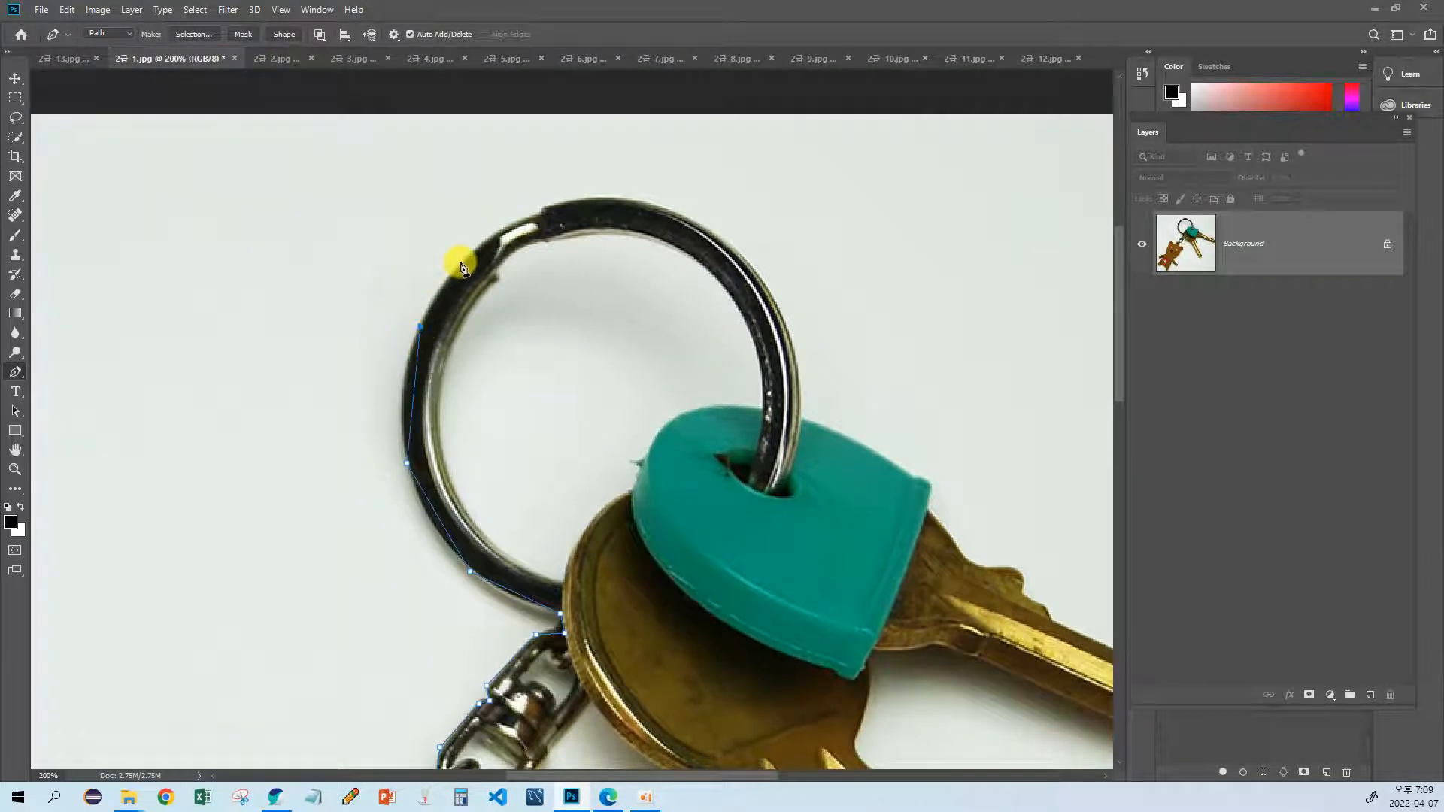
Step: Carry the path over the top of the key ring and down its right side to the teal key cover
{"action": "left_click", "coordinate": [488, 235]}
{"action": "left_click", "coordinate": [631, 203]}
{"action": "left_click", "coordinate": [745, 260]}
{"action": "left_click", "coordinate": [801, 418]}
Step: Trace the teal cover's upper edge and corner down to where the gold key emerges
{"action": "left_click_drag", "start_coordinate": [838, 445], "coordinate": [716, 381]}
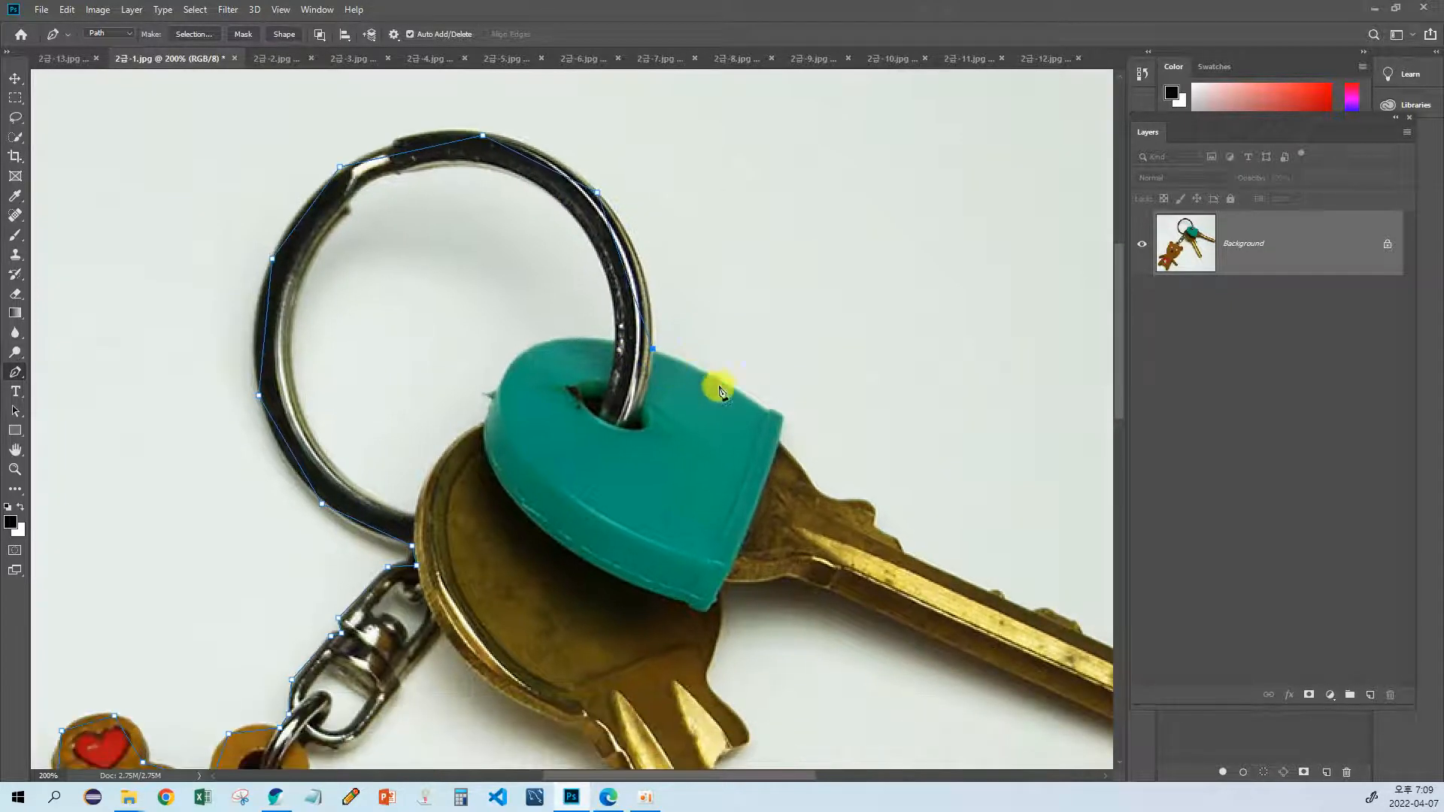
{"action": "left_click", "coordinate": [765, 413]}
{"action": "left_click_drag", "start_coordinate": [765, 415], "coordinate": [651, 396]}
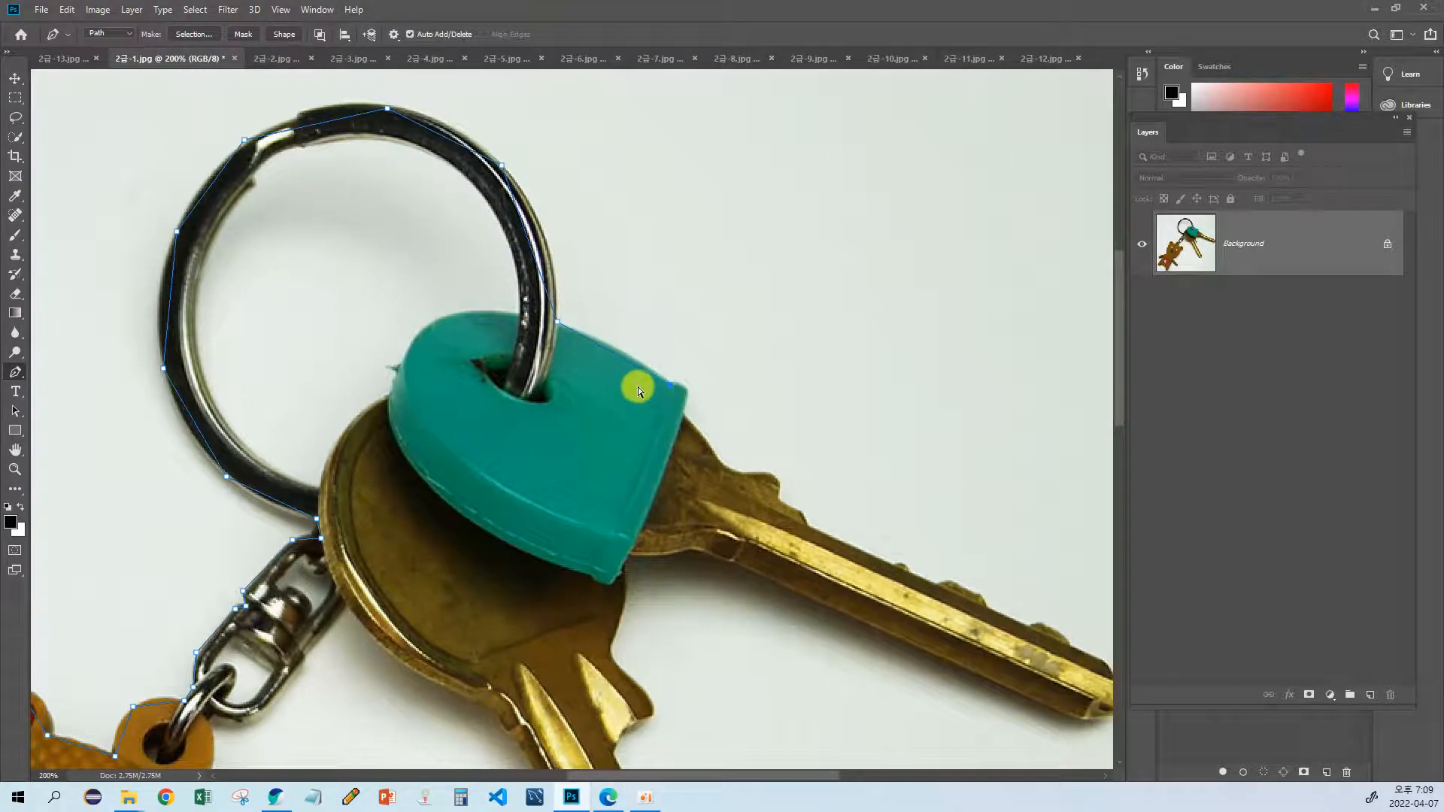
{"action": "key", "text": "ctrl+plus"}
{"action": "key", "text": "ctrl+plus"}
{"action": "key", "text": "ctrl+plus"}
{"action": "left_click_drag", "start_coordinate": [701, 402], "coordinate": [548, 396]}
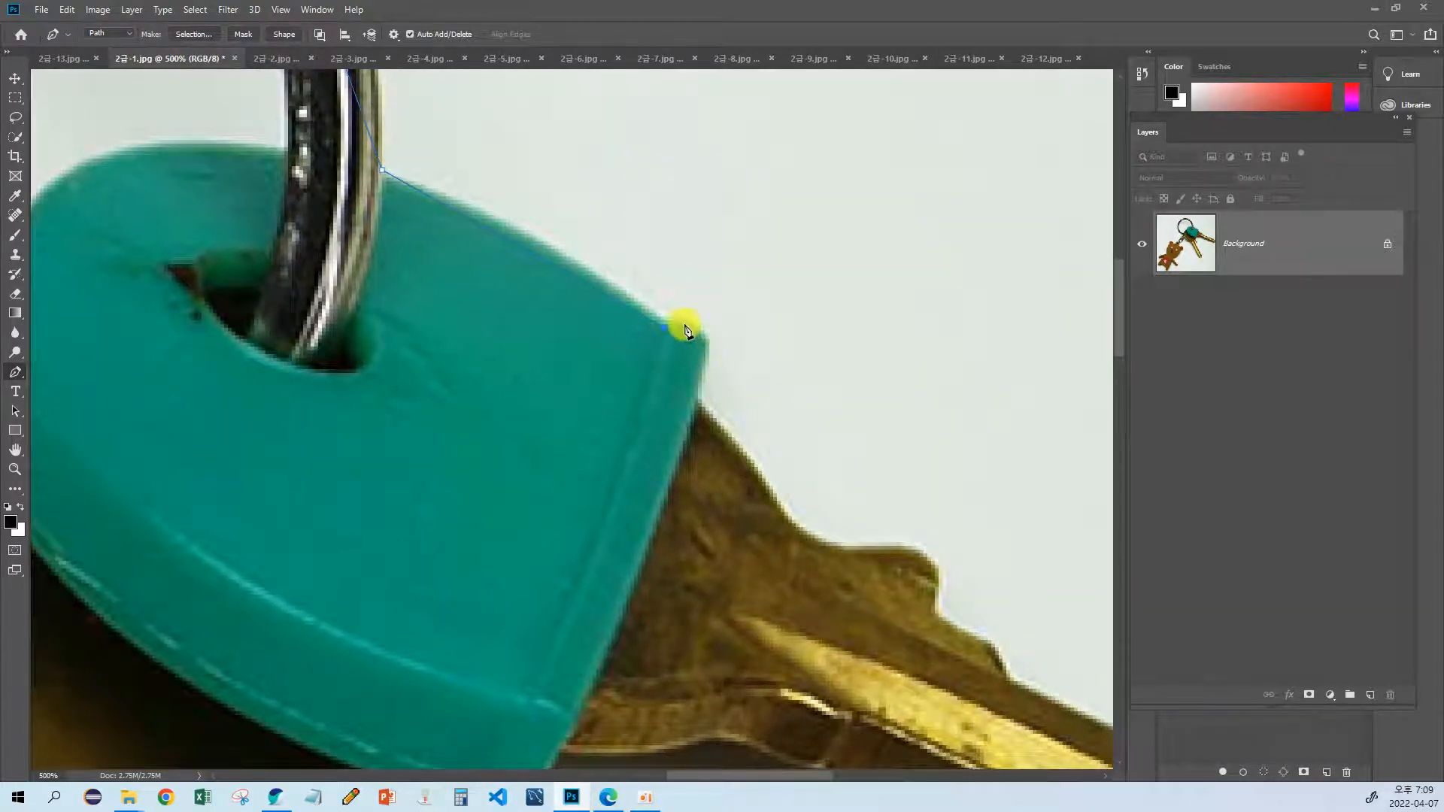
{"action": "left_click", "coordinate": [683, 321]}
{"action": "left_click", "coordinate": [709, 338]}
{"action": "left_click", "coordinate": [698, 404]}
Step: Extend the path along the gold key's curved shoulder and around its first large bump
{"action": "left_click_drag", "start_coordinate": [755, 474], "coordinate": [634, 406]}
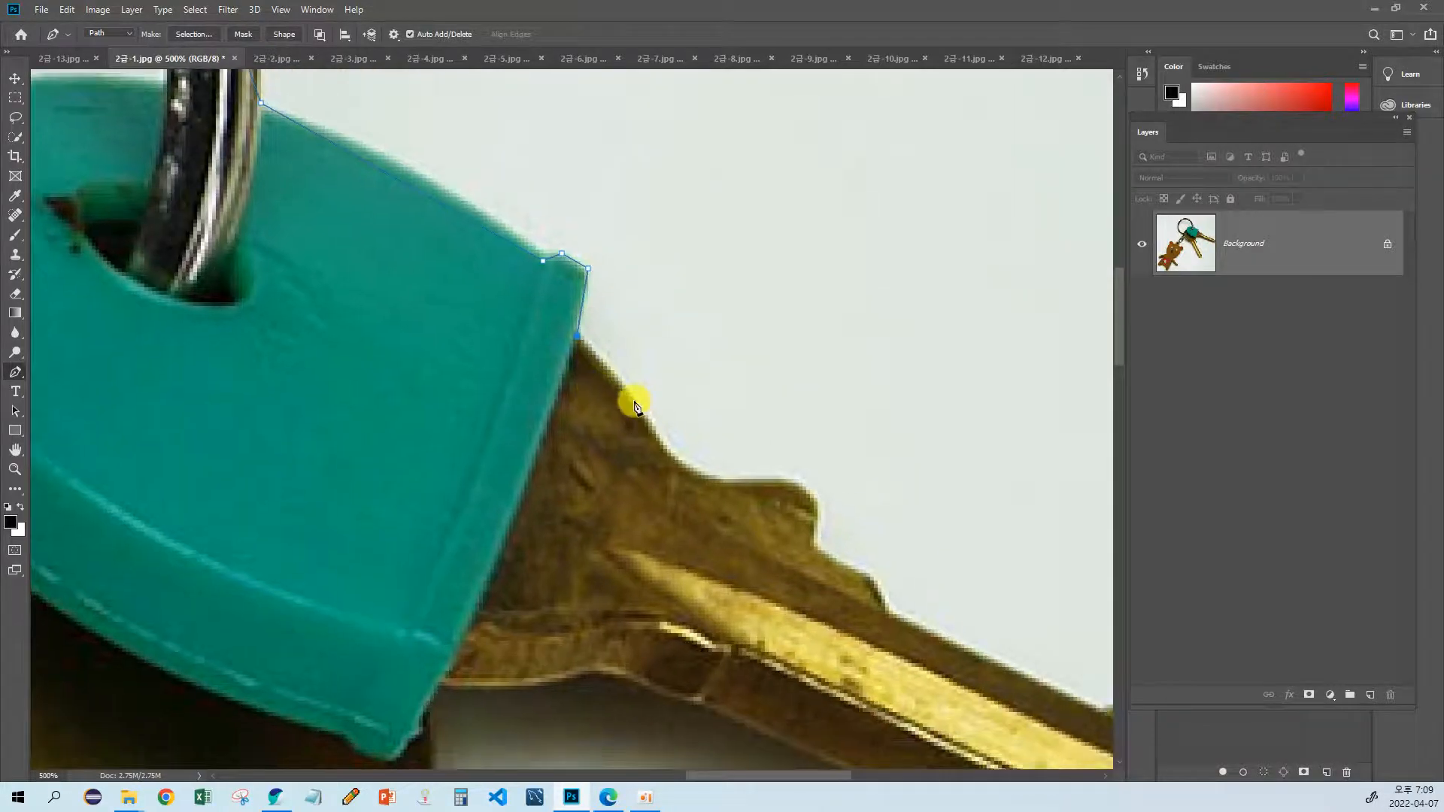
{"action": "left_click", "coordinate": [633, 401]}
{"action": "left_click", "coordinate": [670, 452]}
{"action": "left_click", "coordinate": [727, 479]}
{"action": "left_click", "coordinate": [803, 487]}
{"action": "left_click", "coordinate": [814, 548]}
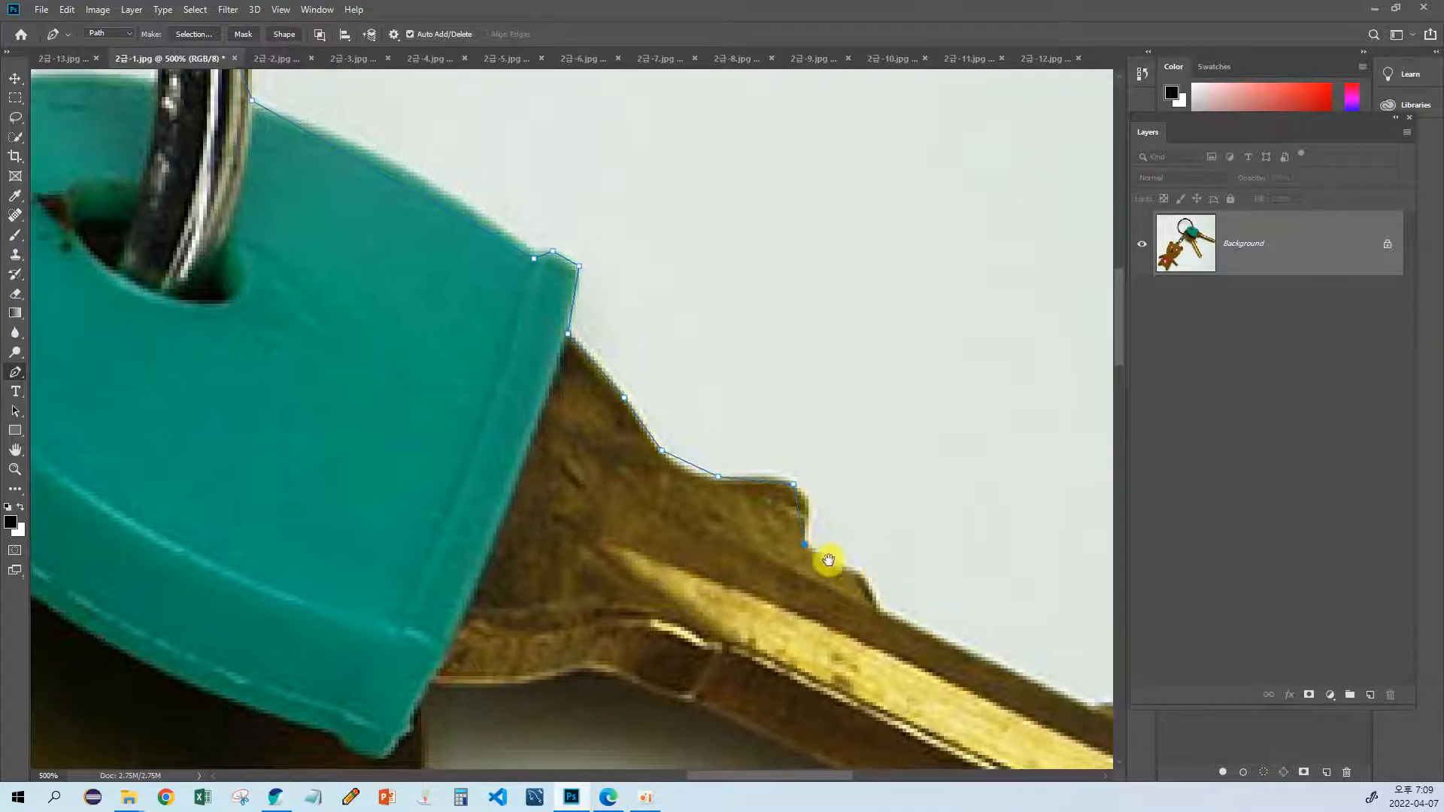
Step: Continue the path down the small step, along the blade's upper edge and around its first small tooth
{"action": "left_click_drag", "start_coordinate": [827, 564], "coordinate": [689, 522]}
{"action": "left_click", "coordinate": [694, 508]}
{"action": "left_click", "coordinate": [713, 545]}
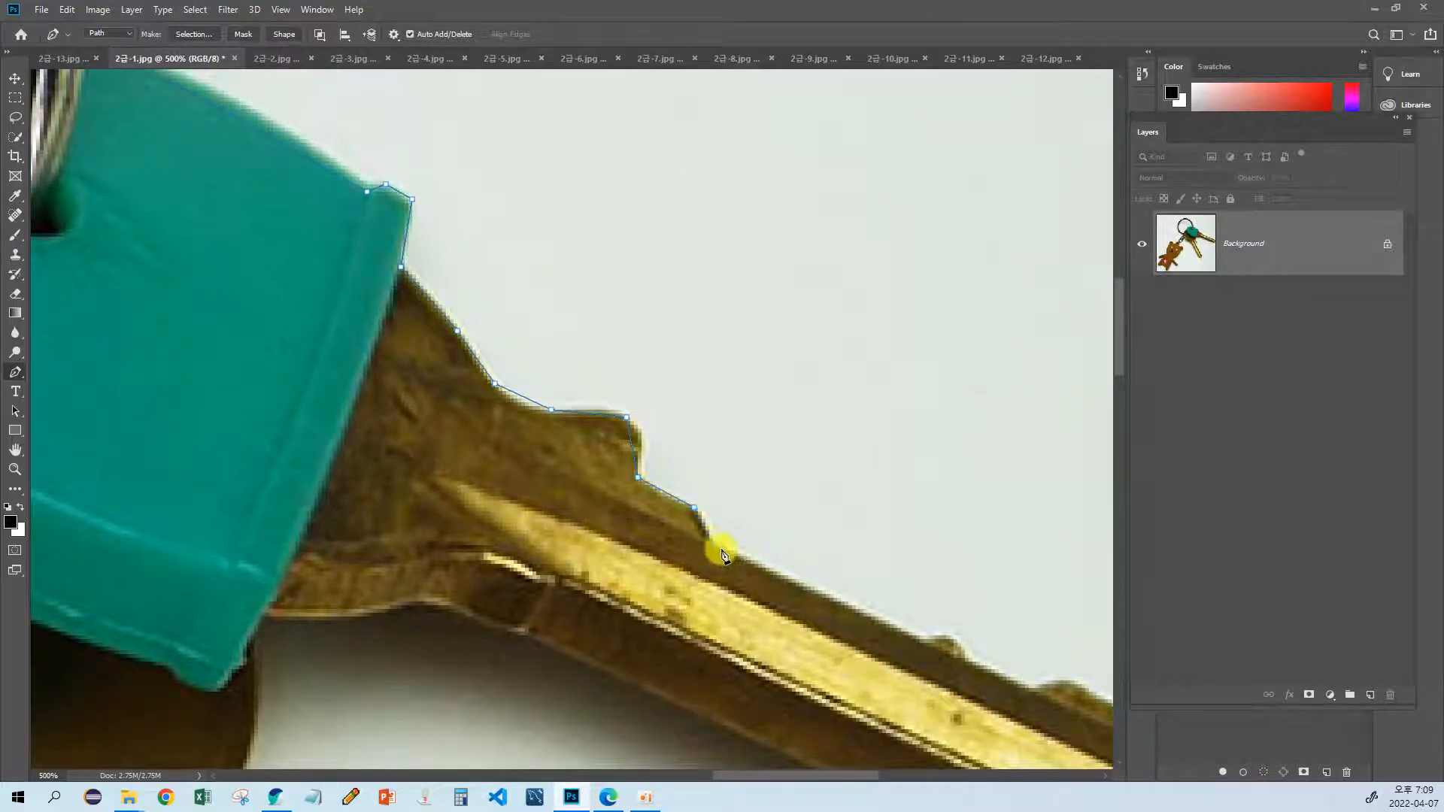
{"action": "left_click_drag", "start_coordinate": [791, 579], "coordinate": [588, 494]}
{"action": "left_click", "coordinate": [720, 555]}
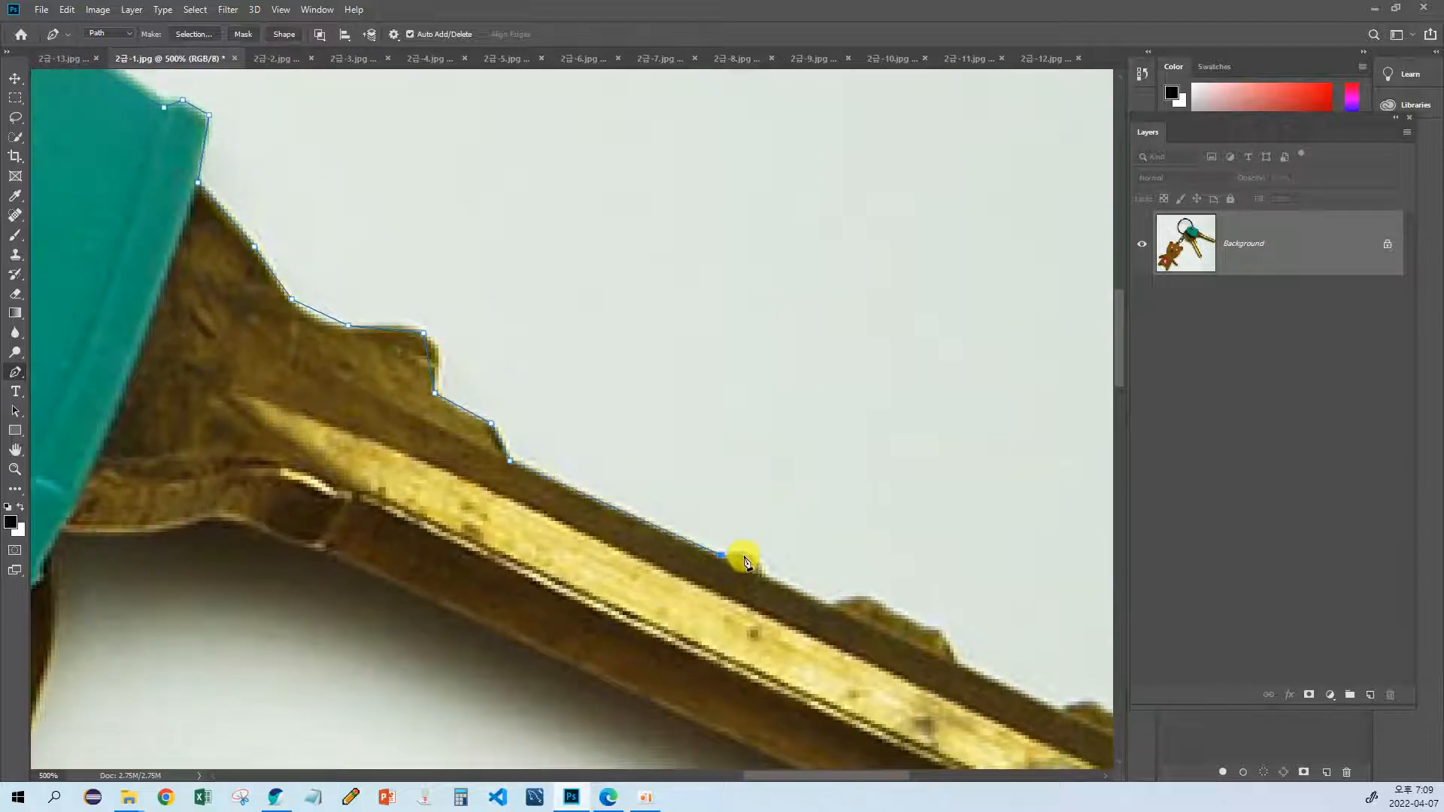
{"action": "left_click", "coordinate": [750, 553]}
{"action": "left_click", "coordinate": [762, 575]}
{"action": "left_click", "coordinate": [829, 608]}
Step: Trace around the second, wider tooth on the key blade's upper edge
{"action": "left_click_drag", "start_coordinate": [830, 607], "coordinate": [697, 568]}
{"action": "left_click", "coordinate": [710, 558]}
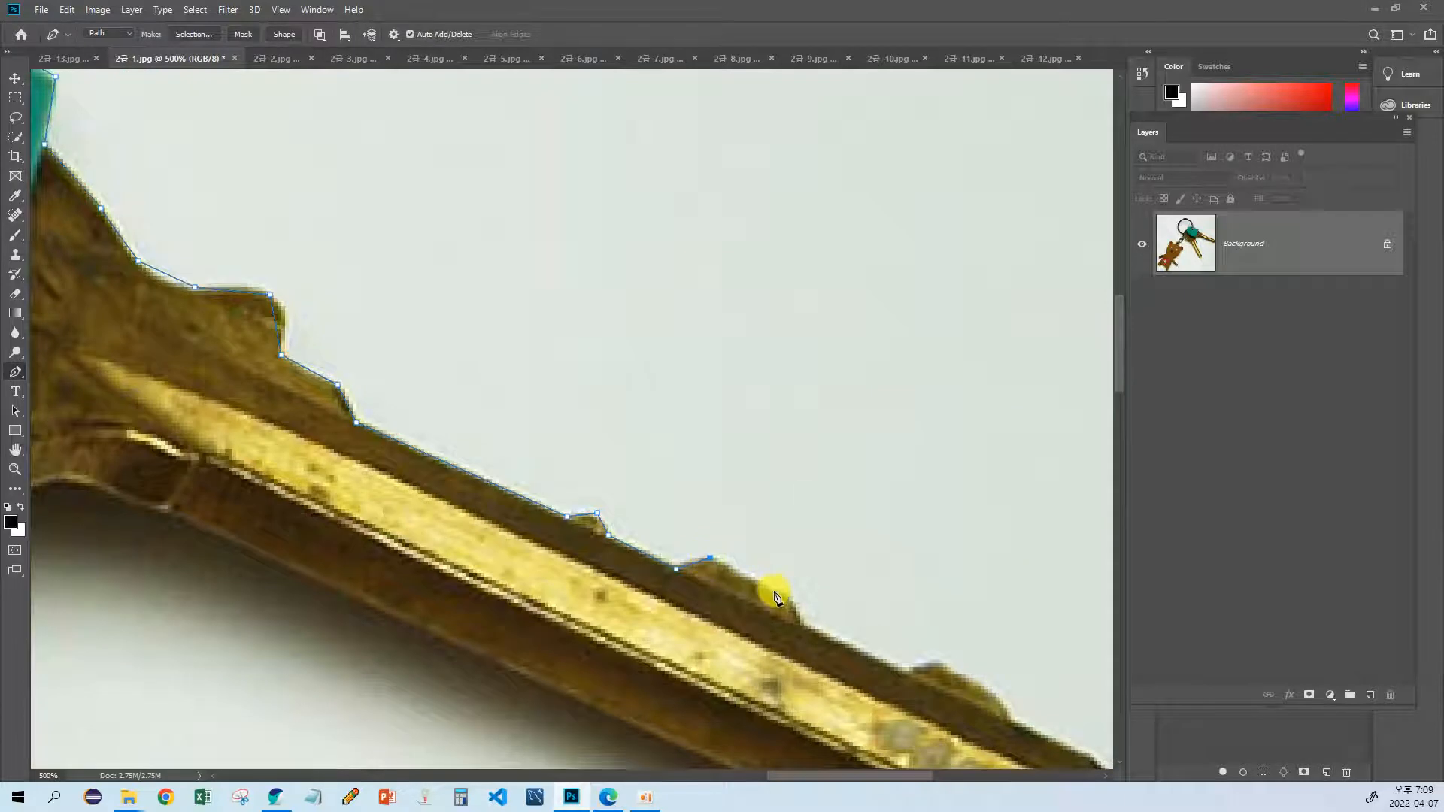
{"action": "left_click", "coordinate": [781, 592]}
{"action": "left_click", "coordinate": [803, 626]}
Step: Extend the path around the last tooth on the blade and on to the upper corner of the key's tip
{"action": "left_click_drag", "start_coordinate": [857, 644], "coordinate": [726, 606]}
{"action": "left_click", "coordinate": [724, 603]}
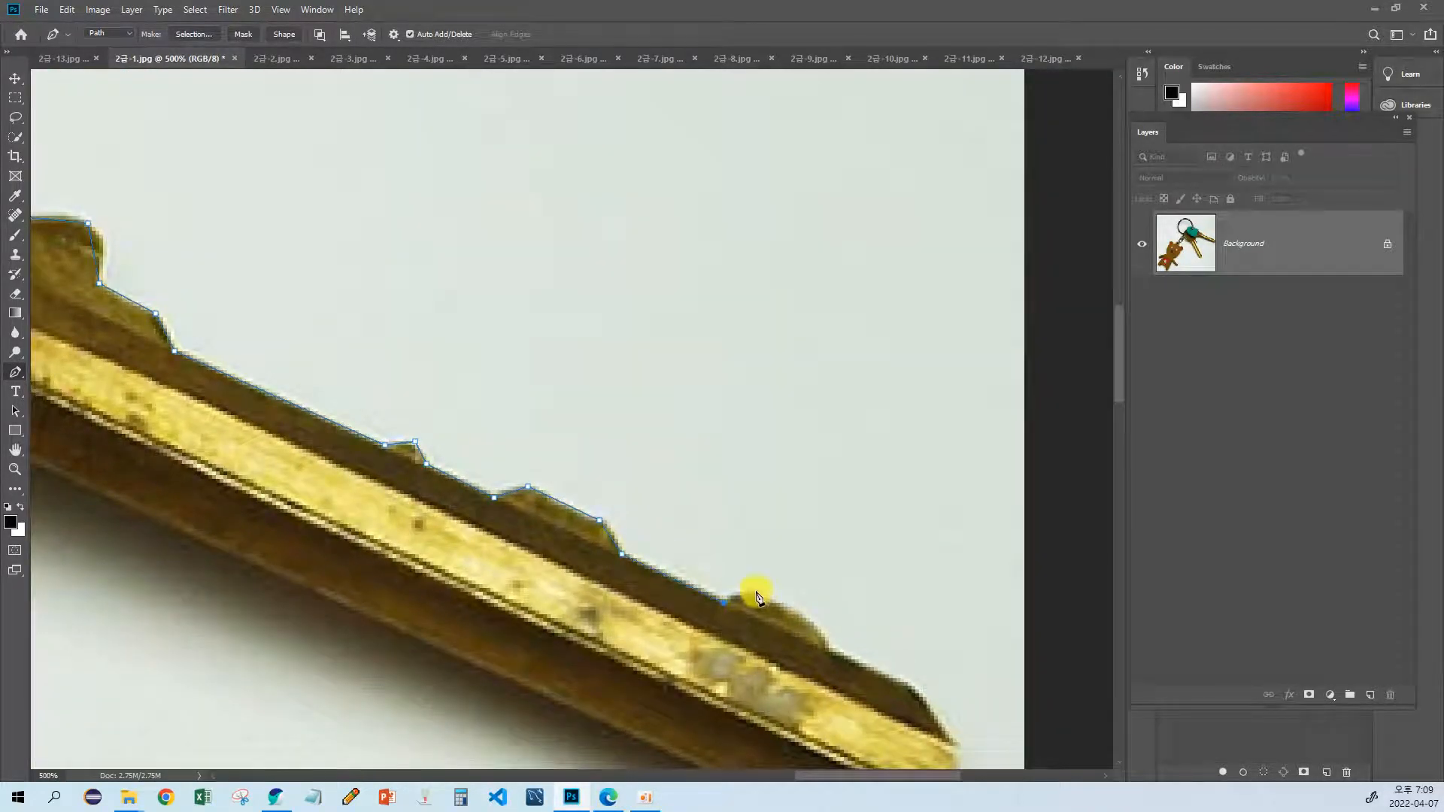
{"action": "left_click", "coordinate": [756, 588]}
{"action": "left_click", "coordinate": [814, 625]}
{"action": "left_click", "coordinate": [833, 650]}
{"action": "left_click_drag", "start_coordinate": [832, 647], "coordinate": [722, 575]}
{"action": "left_click", "coordinate": [701, 568]}
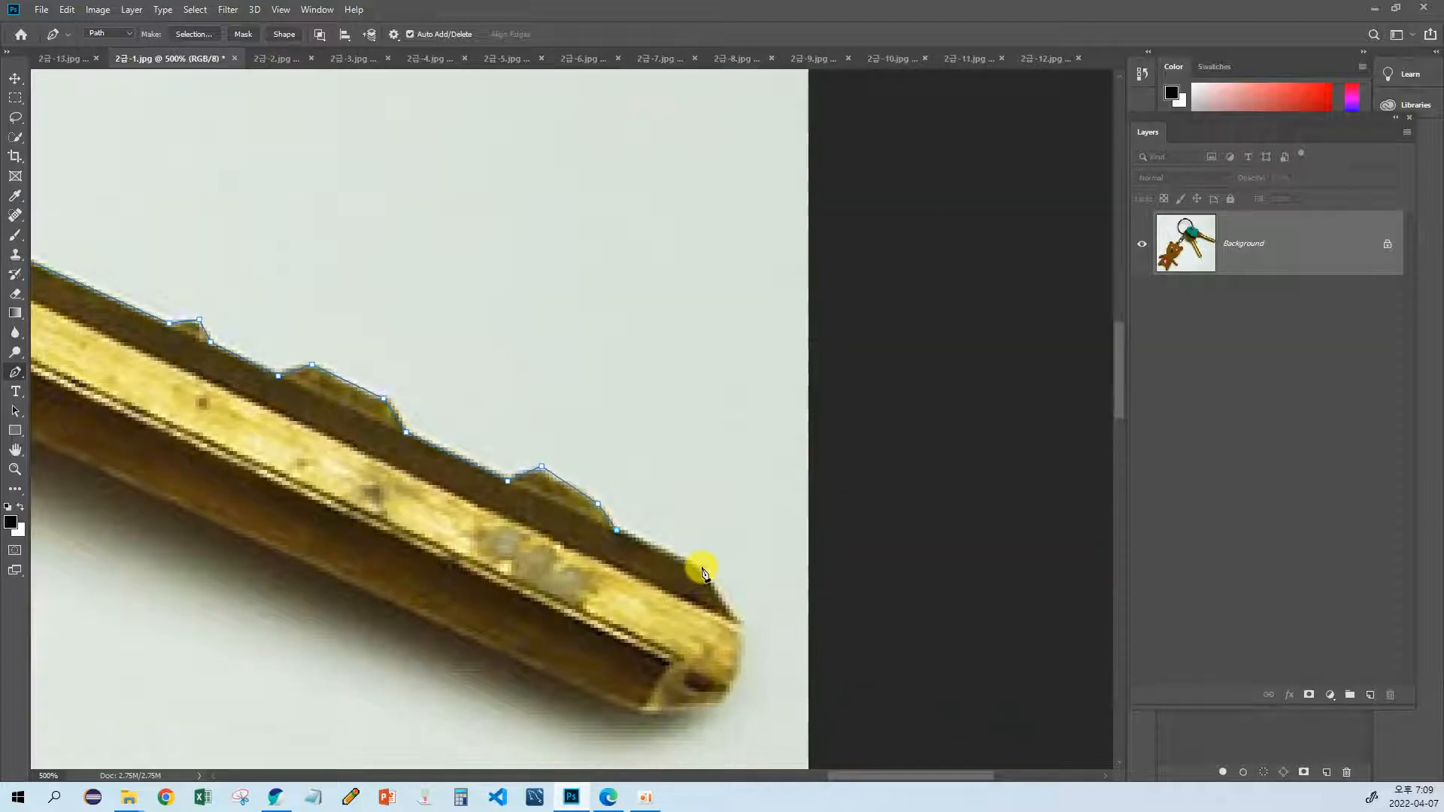
Step: Extend the path around the first gold key's tip and back along its lower blade edge to the shoulder
{"action": "left_click", "coordinate": [741, 628]}
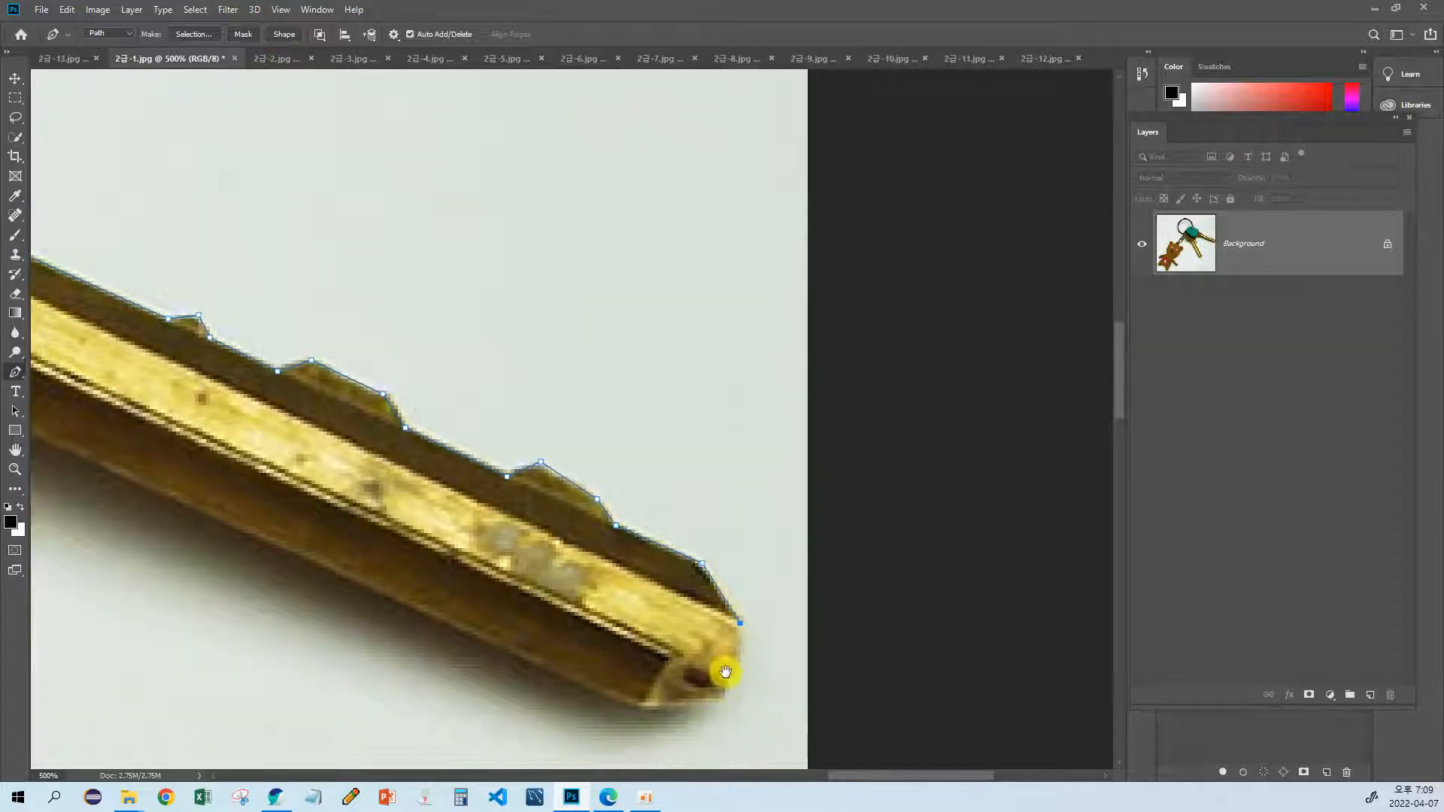
{"action": "scroll", "coordinate": [746, 628], "scroll_direction": "down", "scroll_amount": 1}
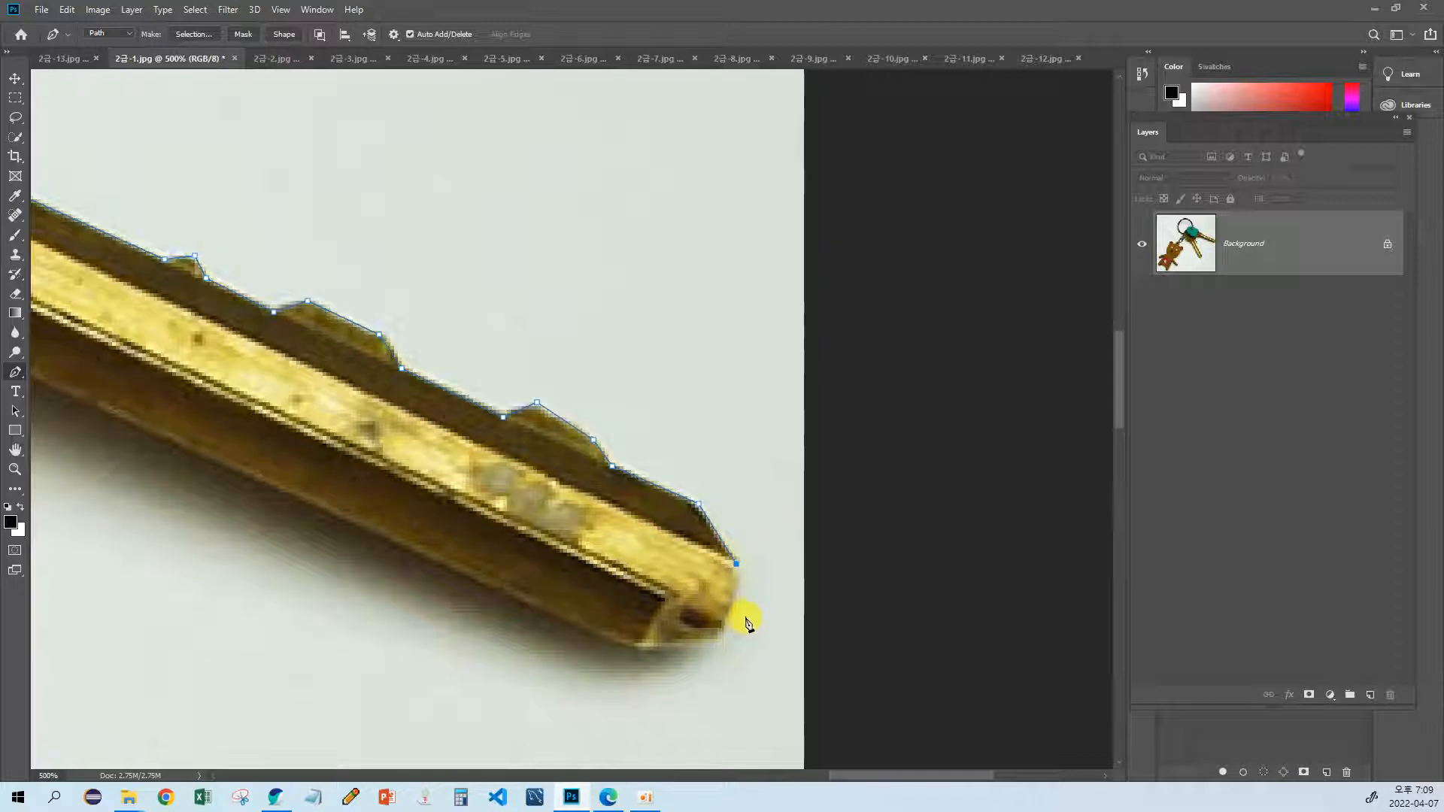
{"action": "left_click", "coordinate": [713, 640]}
{"action": "left_click_drag", "start_coordinate": [412, 539], "coordinate": [645, 625]}
{"action": "left_click_drag", "start_coordinate": [419, 503], "coordinate": [725, 632]}
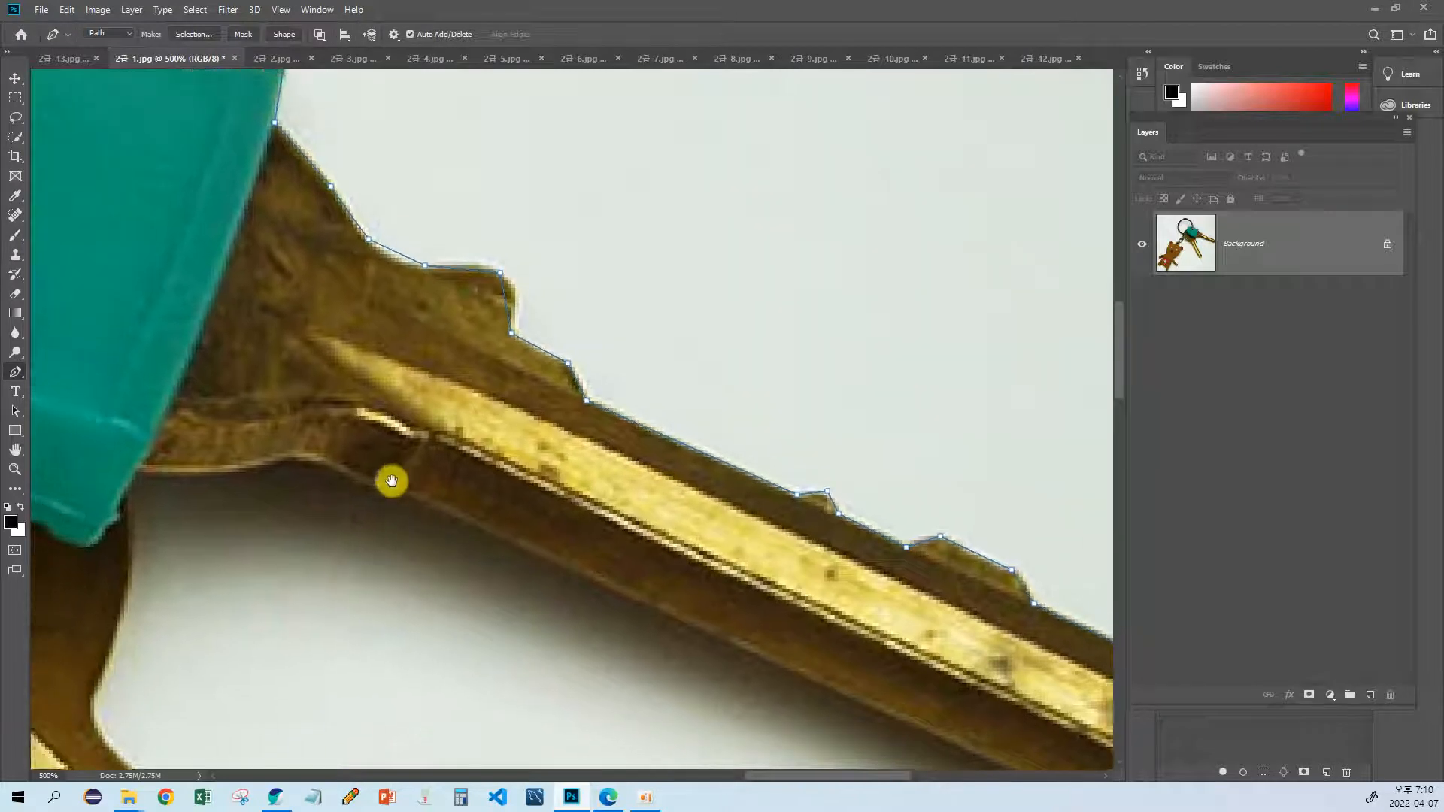
{"action": "left_click", "coordinate": [446, 505]}
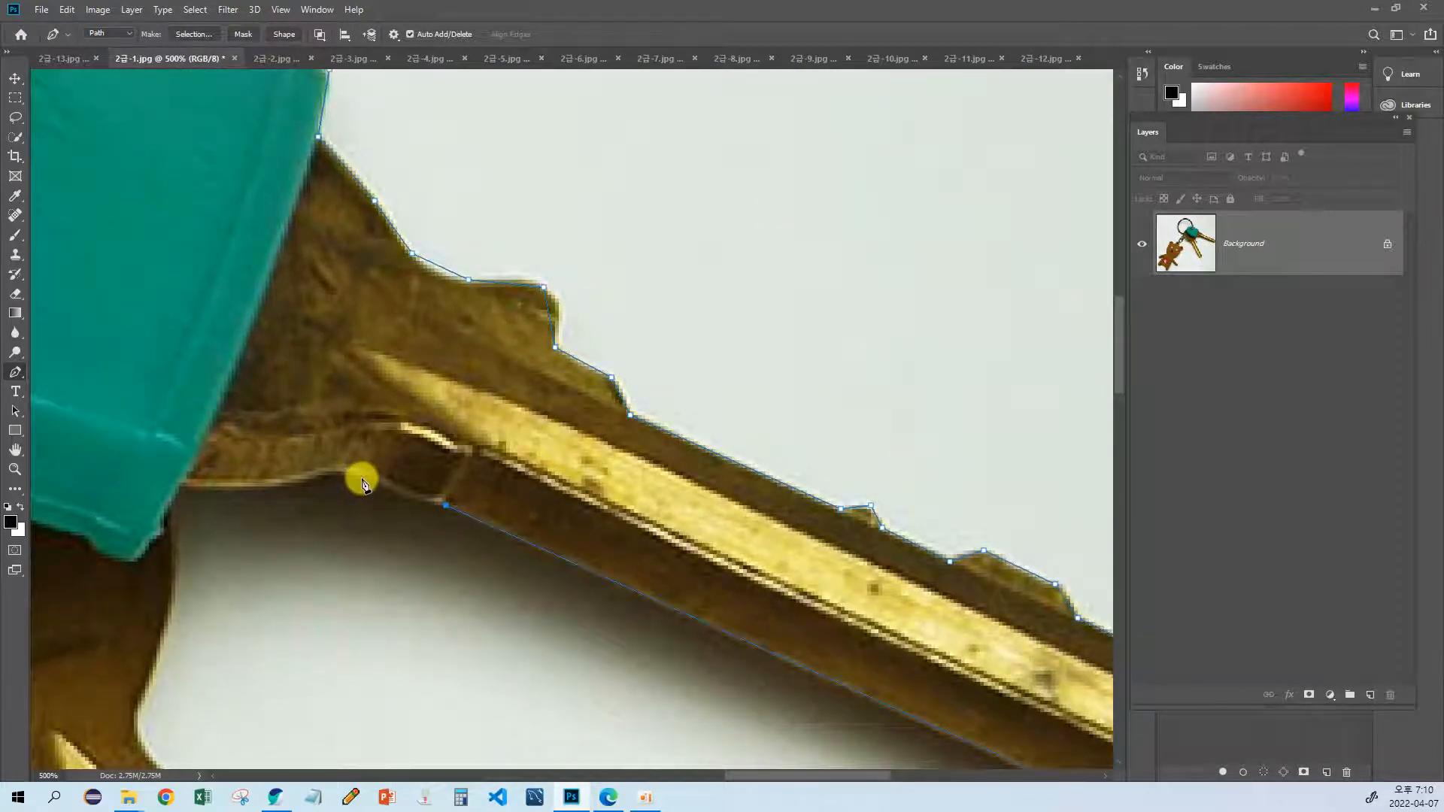
Step: Examine the untraced outline of the second key, the swivel chain and the bear's ear
{"action": "left_click_drag", "start_coordinate": [386, 490], "coordinate": [602, 233]}
{"action": "left_click_drag", "start_coordinate": [431, 557], "coordinate": [673, 364]}
{"action": "left_click_drag", "start_coordinate": [459, 428], "coordinate": [706, 361]}
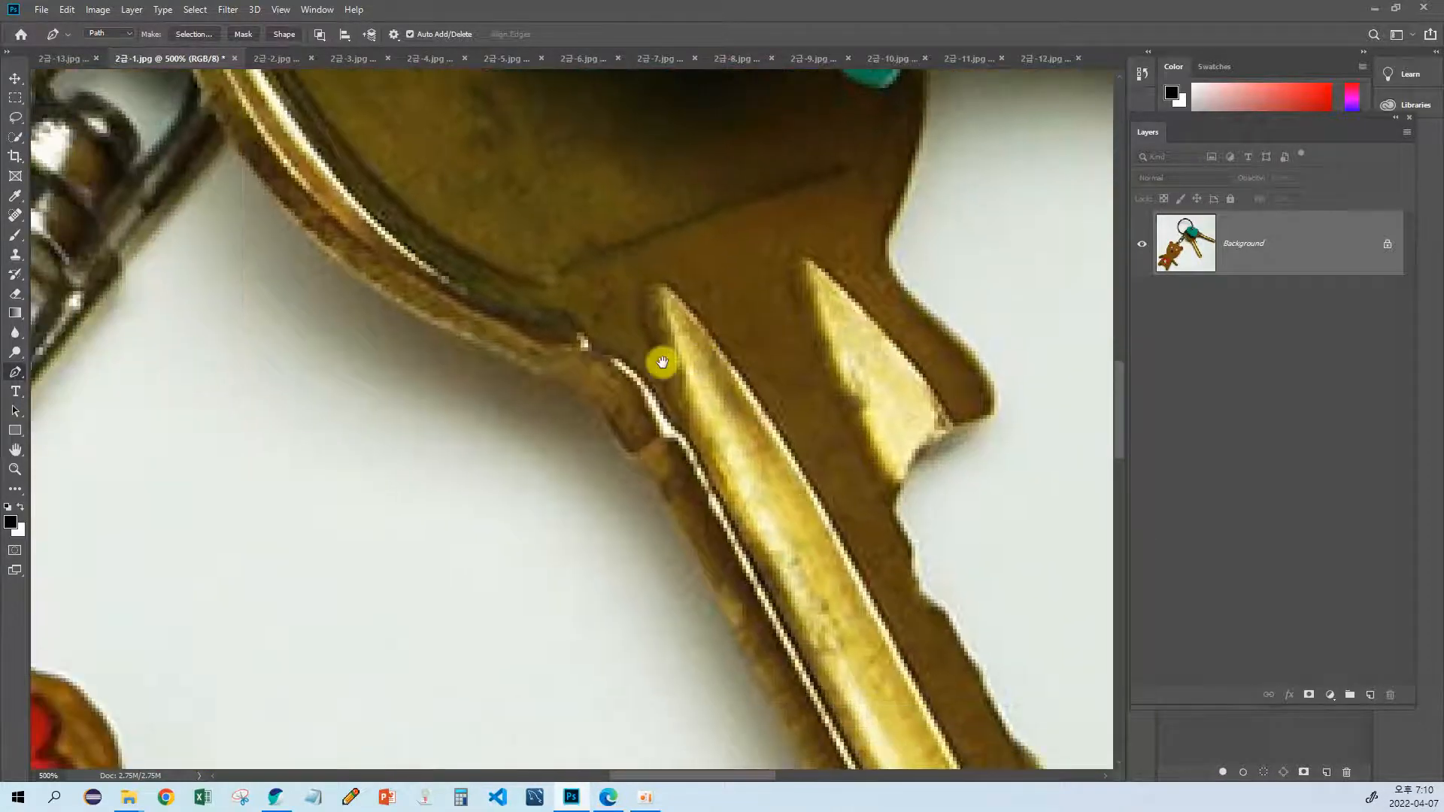
{"action": "left_click_drag", "start_coordinate": [484, 337], "coordinate": [796, 379]}
{"action": "left_click_drag", "start_coordinate": [470, 414], "coordinate": [702, 323]}
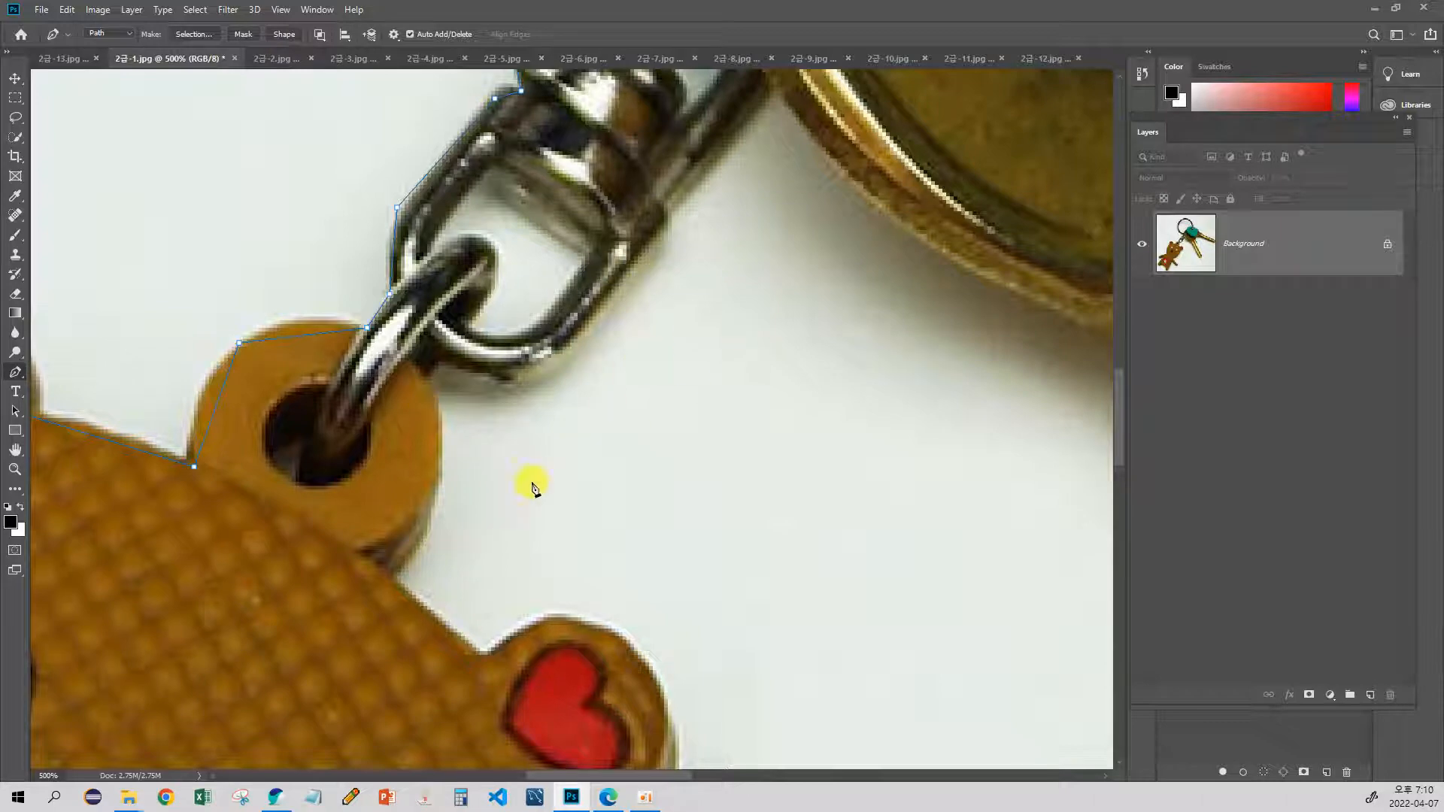
{"action": "left_click_drag", "start_coordinate": [718, 461], "coordinate": [226, 422]}
{"action": "left_click_drag", "start_coordinate": [684, 567], "coordinate": [385, 271]}
{"action": "left_click_drag", "start_coordinate": [534, 440], "coordinate": [383, 124]}
{"action": "left_click_drag", "start_coordinate": [586, 407], "coordinate": [668, 578]}
{"action": "scroll", "coordinate": [634, 536], "scroll_direction": "down", "scroll_amount": 4}
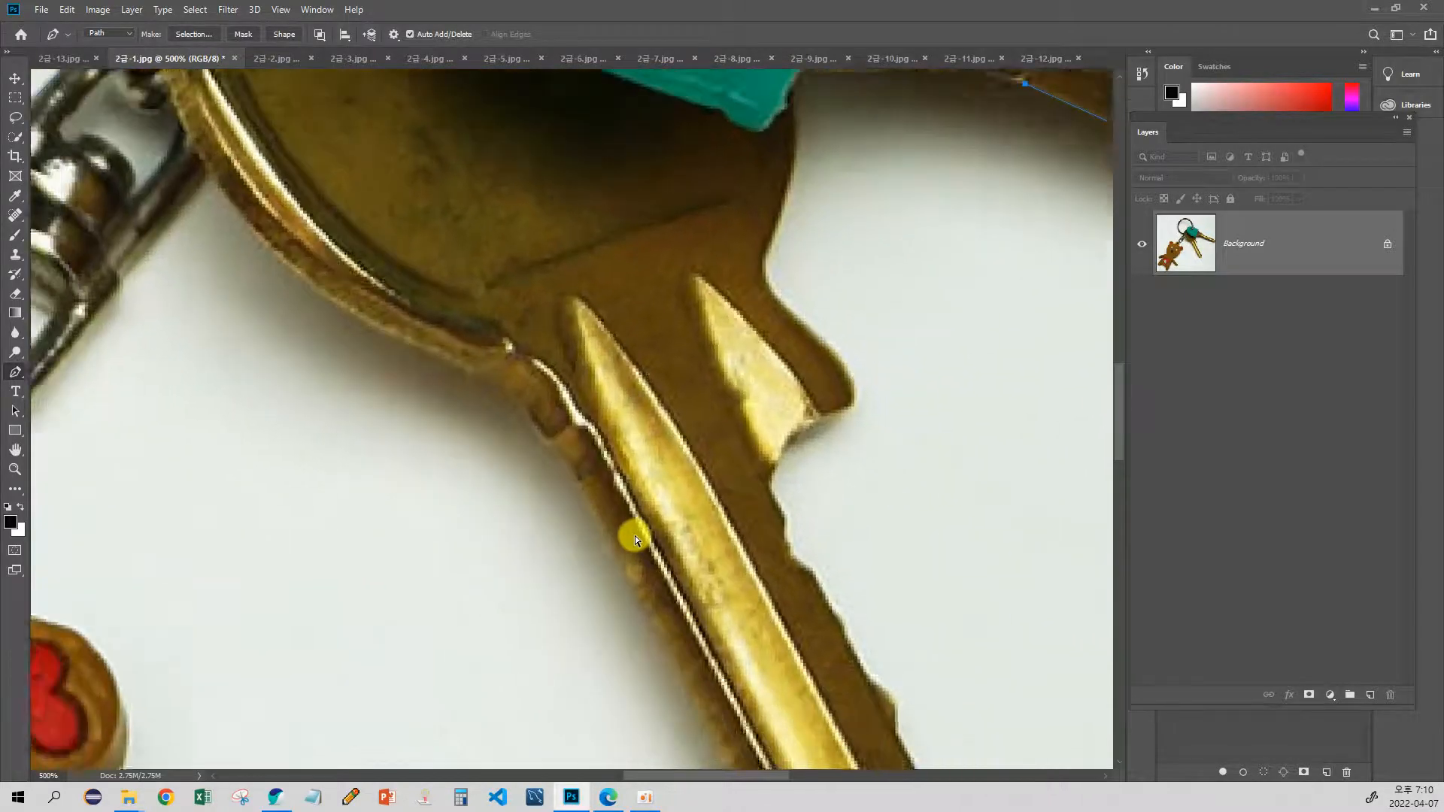
{"action": "left_click_drag", "start_coordinate": [707, 409], "coordinate": [585, 485]}
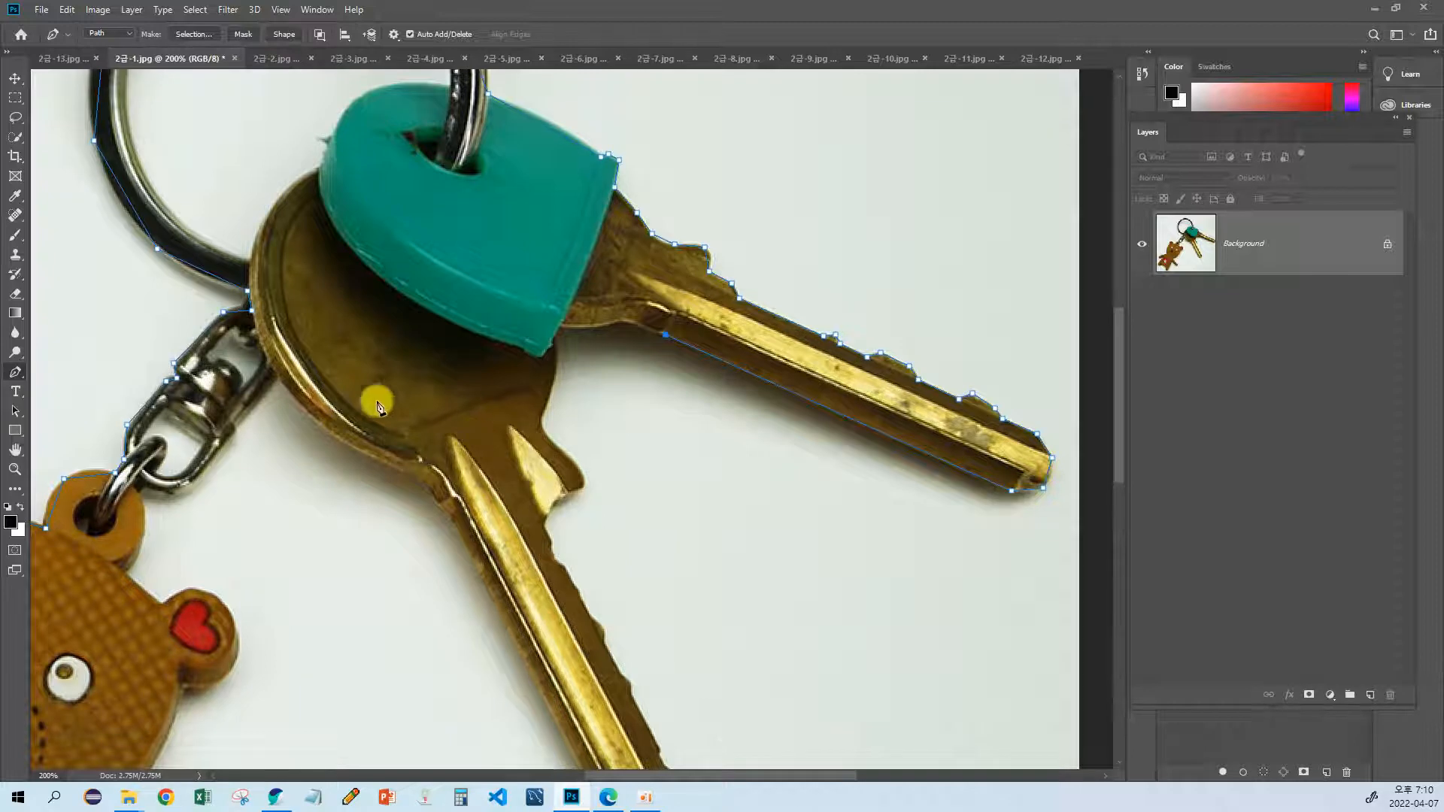
{"action": "scroll", "coordinate": [399, 390], "scroll_direction": "up", "scroll_amount": 2}
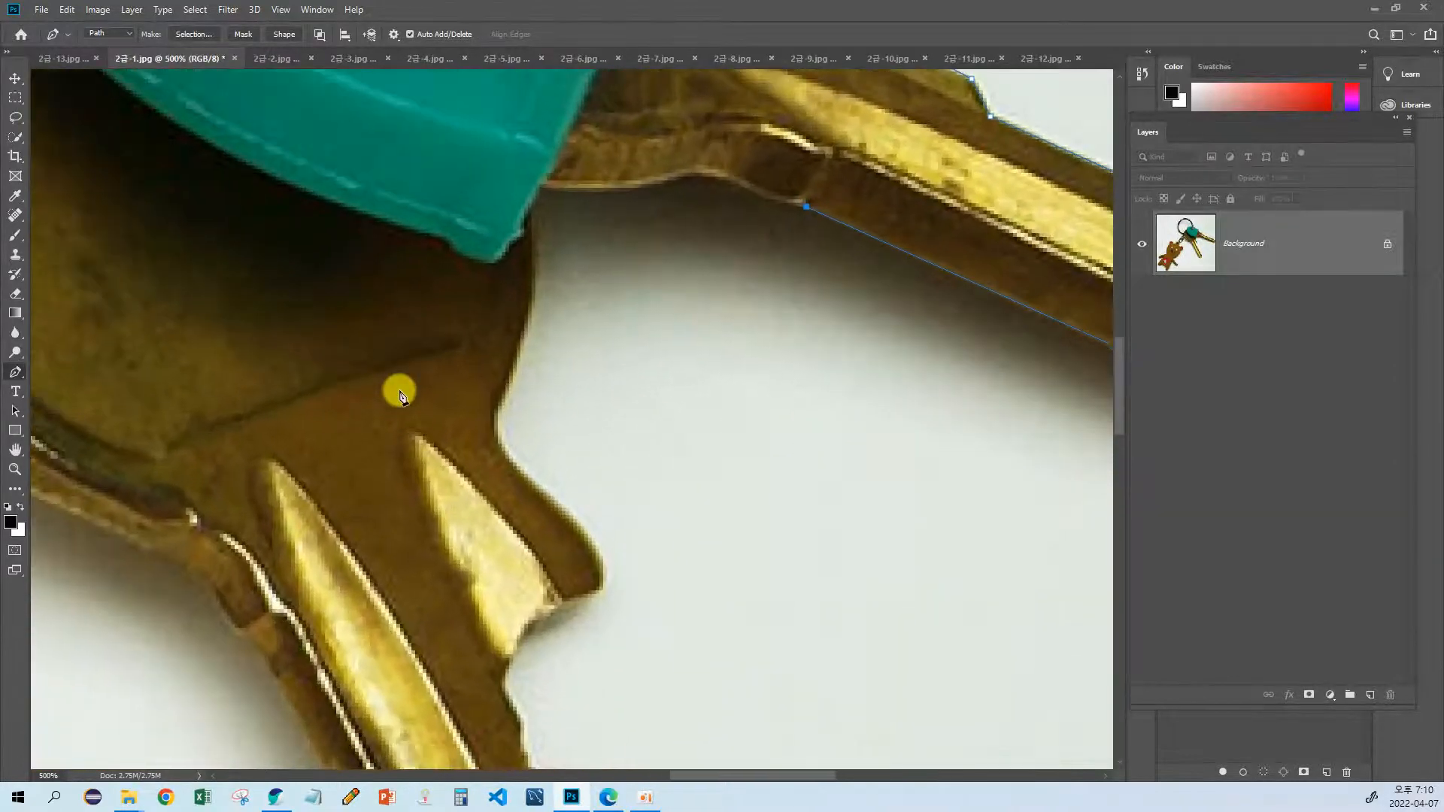
Step: Continue the path along the first key's lower shoulder to the teal cover and onto the second key's edge
{"action": "scroll", "coordinate": [584, 280], "scroll_direction": "up", "scroll_amount": 1}
{"action": "left_click", "coordinate": [672, 243]}
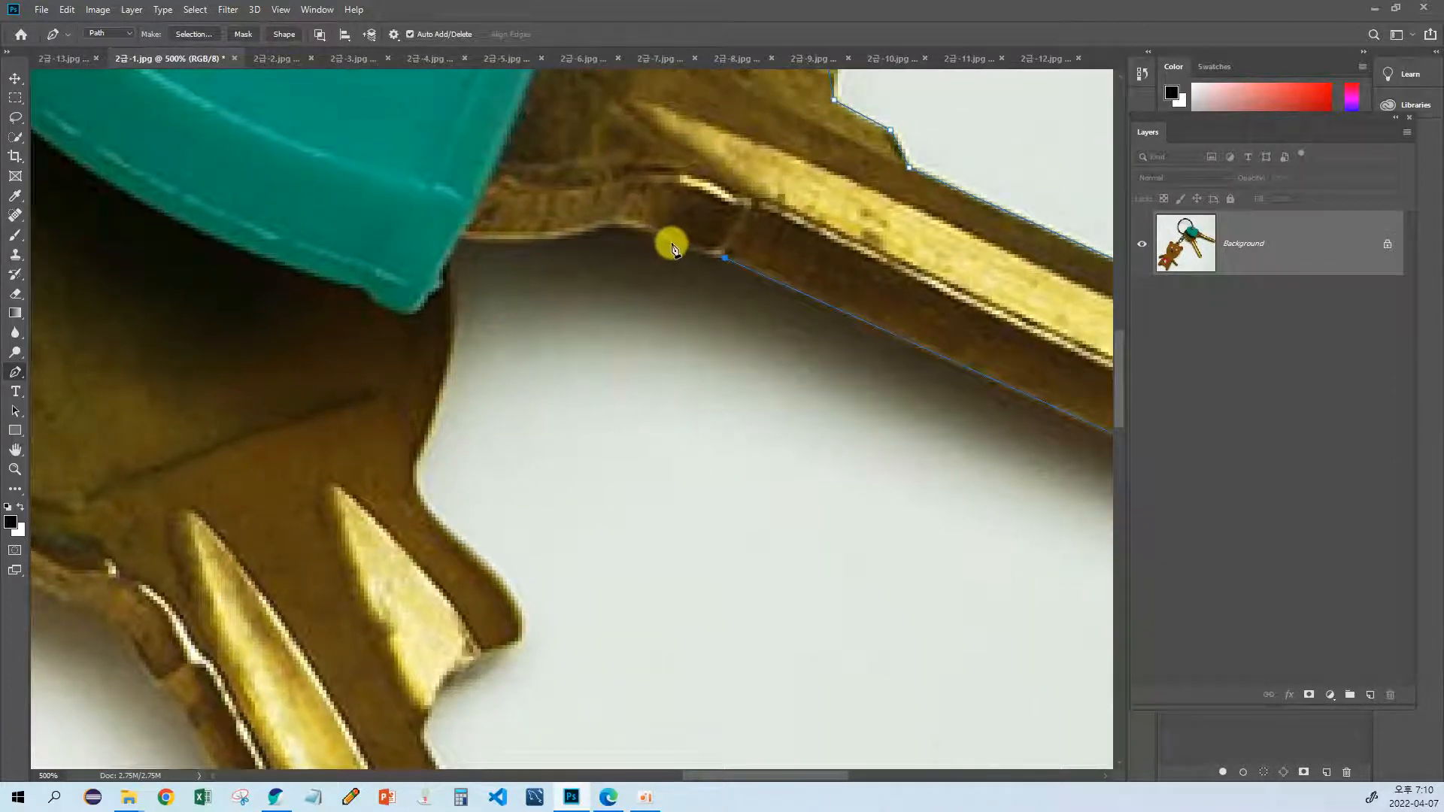
{"action": "left_click", "coordinate": [627, 227]}
{"action": "left_click", "coordinate": [544, 243]}
{"action": "left_click", "coordinate": [461, 243]}
{"action": "left_click", "coordinate": [447, 262]}
Step: Trace down the second key's neck and around its protruding shoulder
{"action": "left_click", "coordinate": [447, 359]}
{"action": "left_click", "coordinate": [423, 446]}
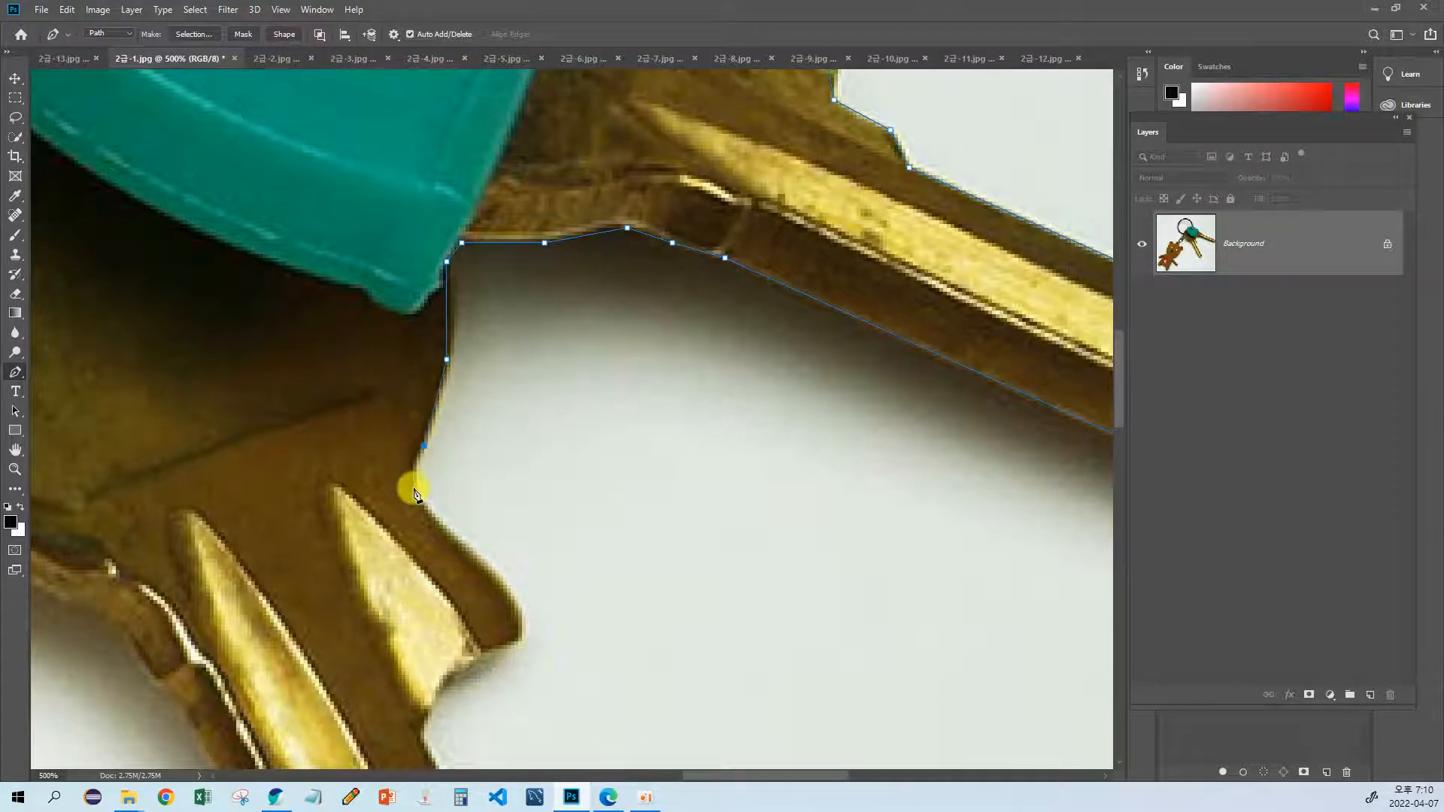
{"action": "left_click_drag", "start_coordinate": [472, 578], "coordinate": [418, 474]}
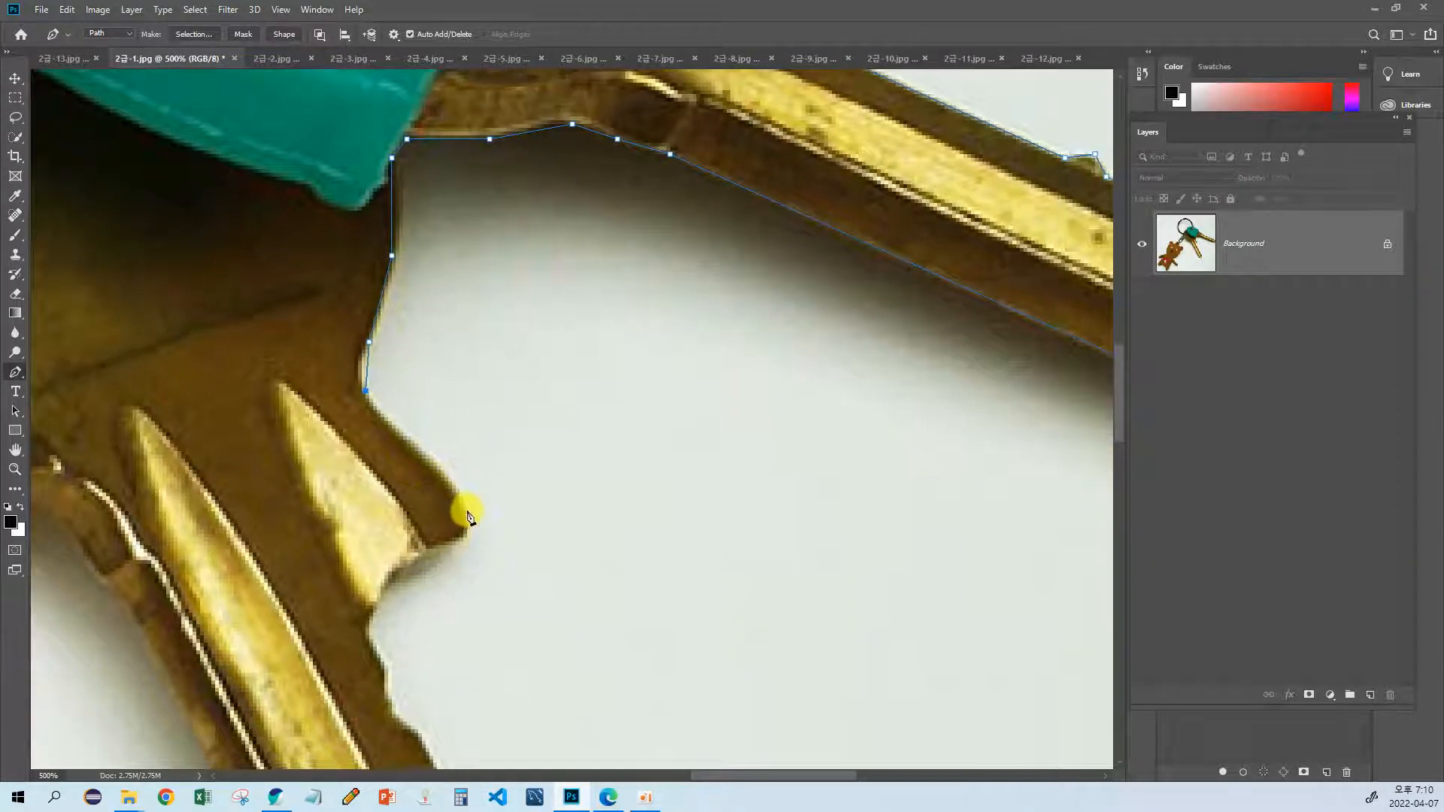
{"action": "left_click", "coordinate": [452, 479]}
{"action": "left_click", "coordinate": [460, 542]}
{"action": "left_click_drag", "start_coordinate": [419, 570], "coordinate": [467, 489]}
{"action": "left_click", "coordinate": [447, 489]}
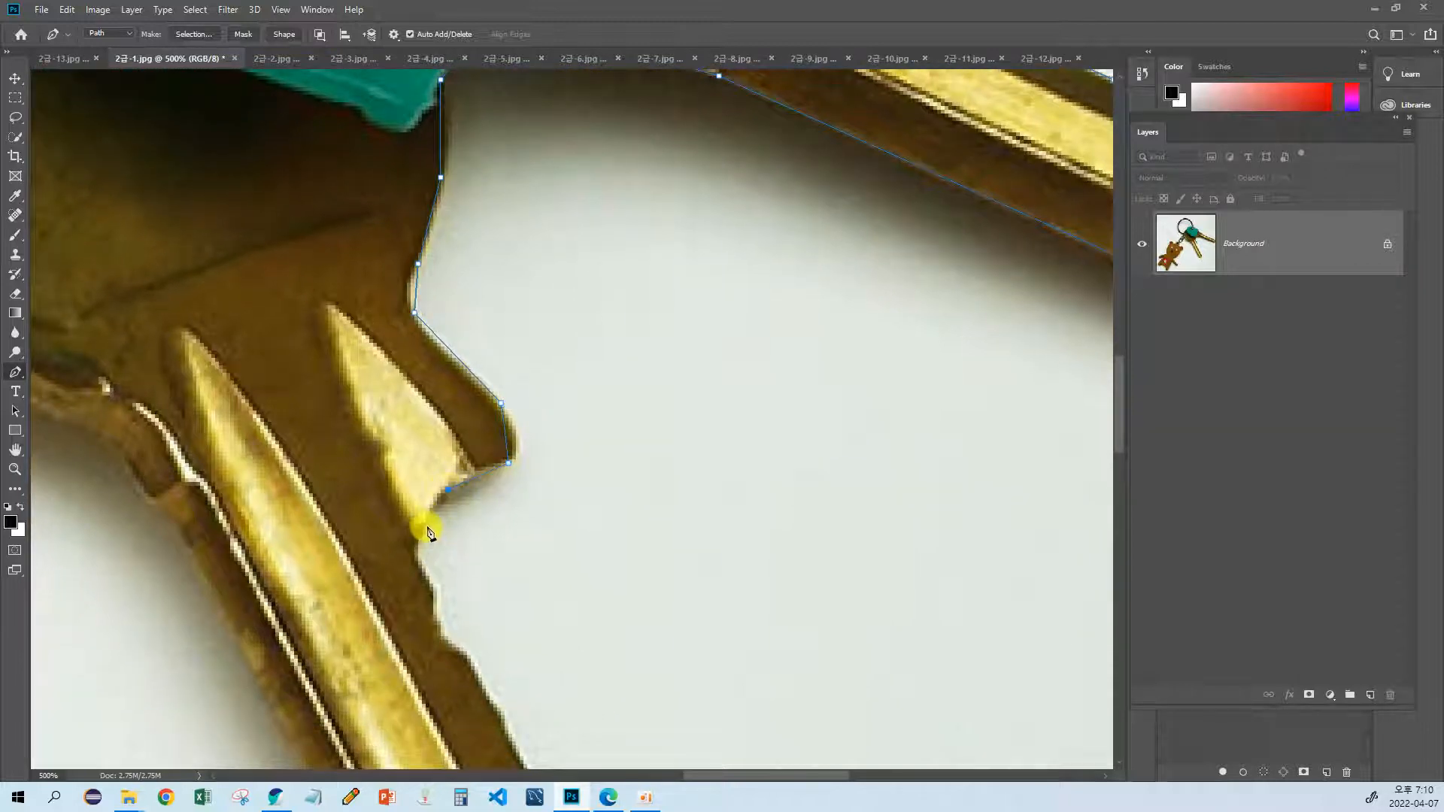
Step: Extend the path through the notch below the second key's shoulder and down the blade to its first tooth
{"action": "left_click", "coordinate": [418, 548]}
{"action": "scroll", "coordinate": [429, 548], "scroll_direction": "down", "scroll_amount": 3}
{"action": "left_click", "coordinate": [430, 472]}
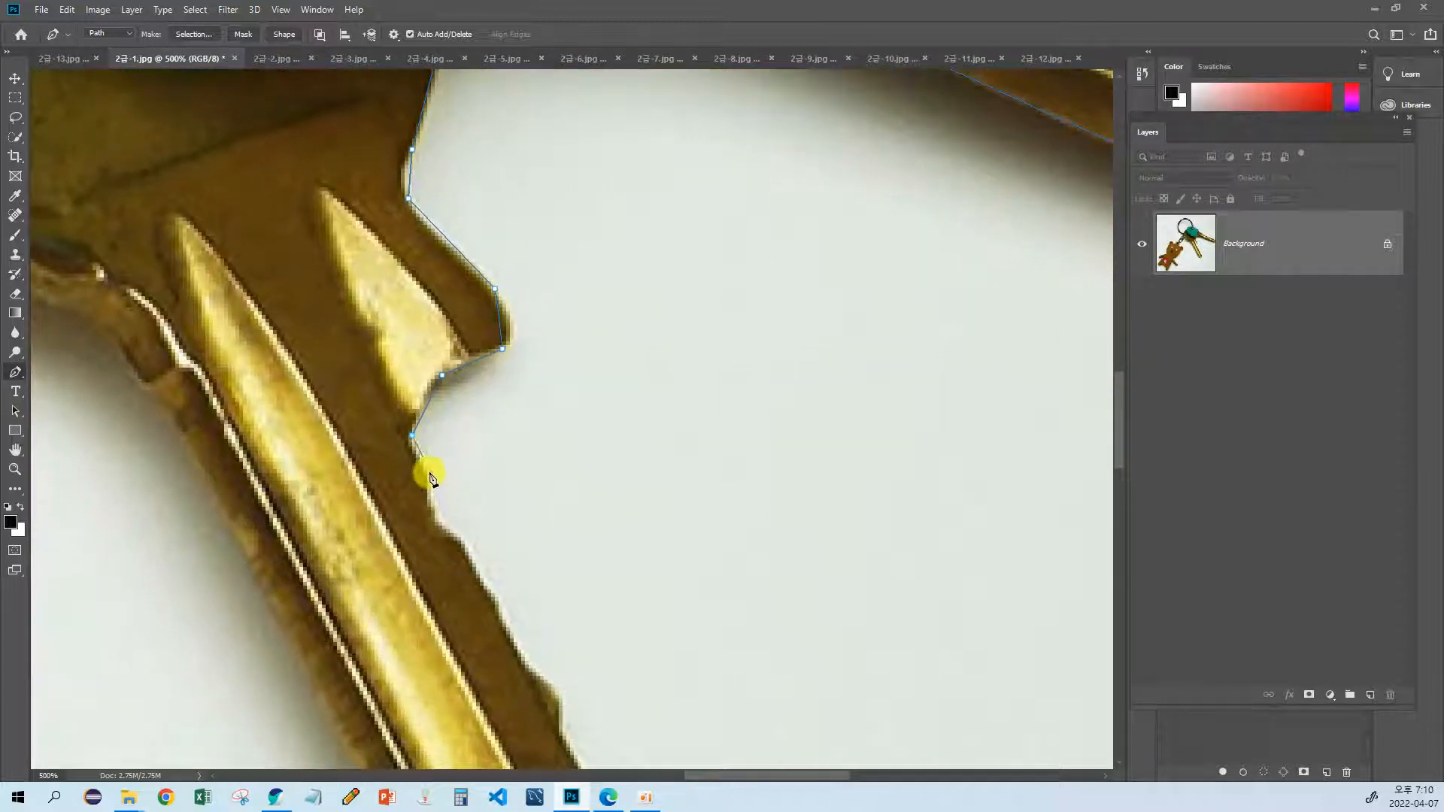
{"action": "left_click", "coordinate": [430, 518]}
{"action": "left_click_drag", "start_coordinate": [475, 582], "coordinate": [422, 493]}
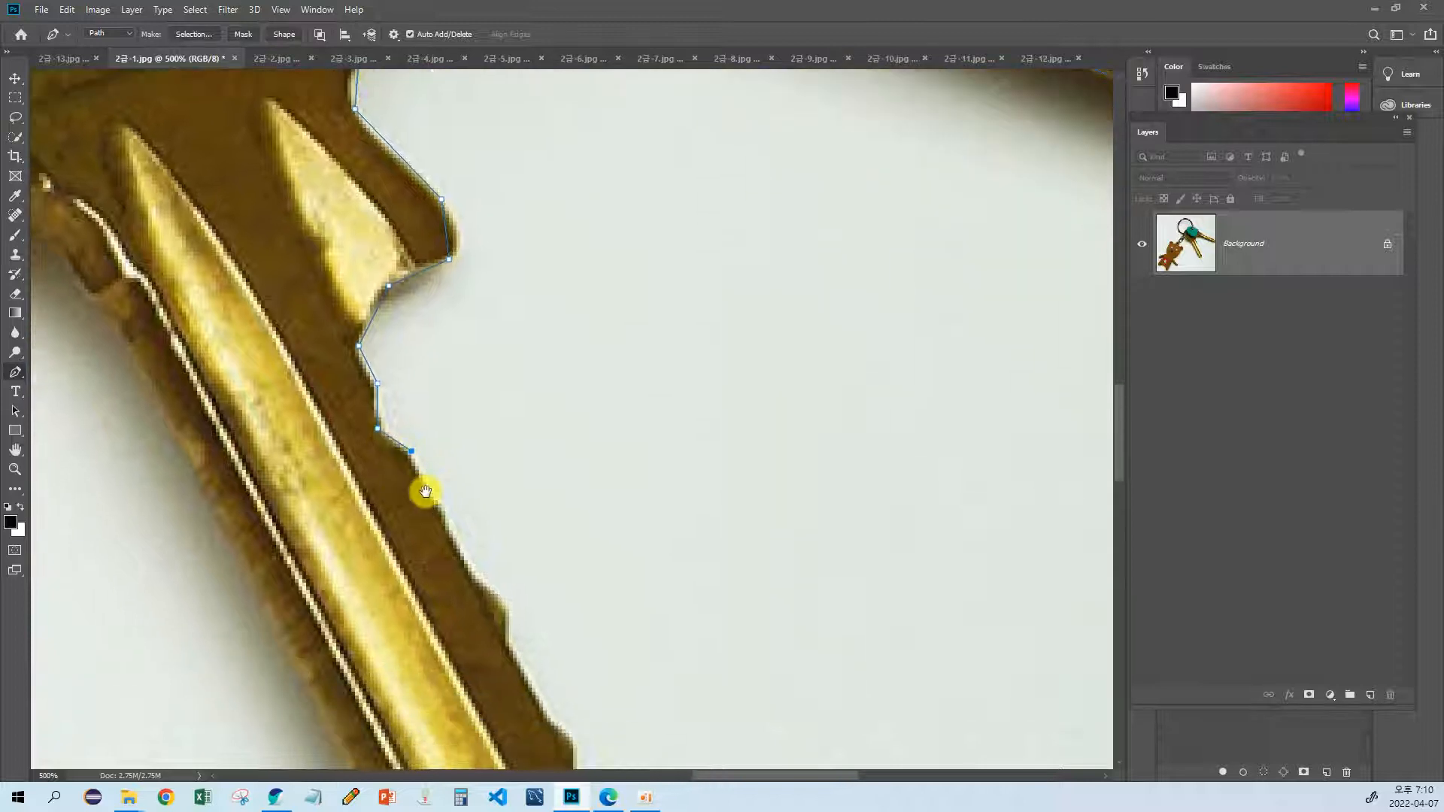
{"action": "left_click_drag", "start_coordinate": [471, 584], "coordinate": [407, 501]}
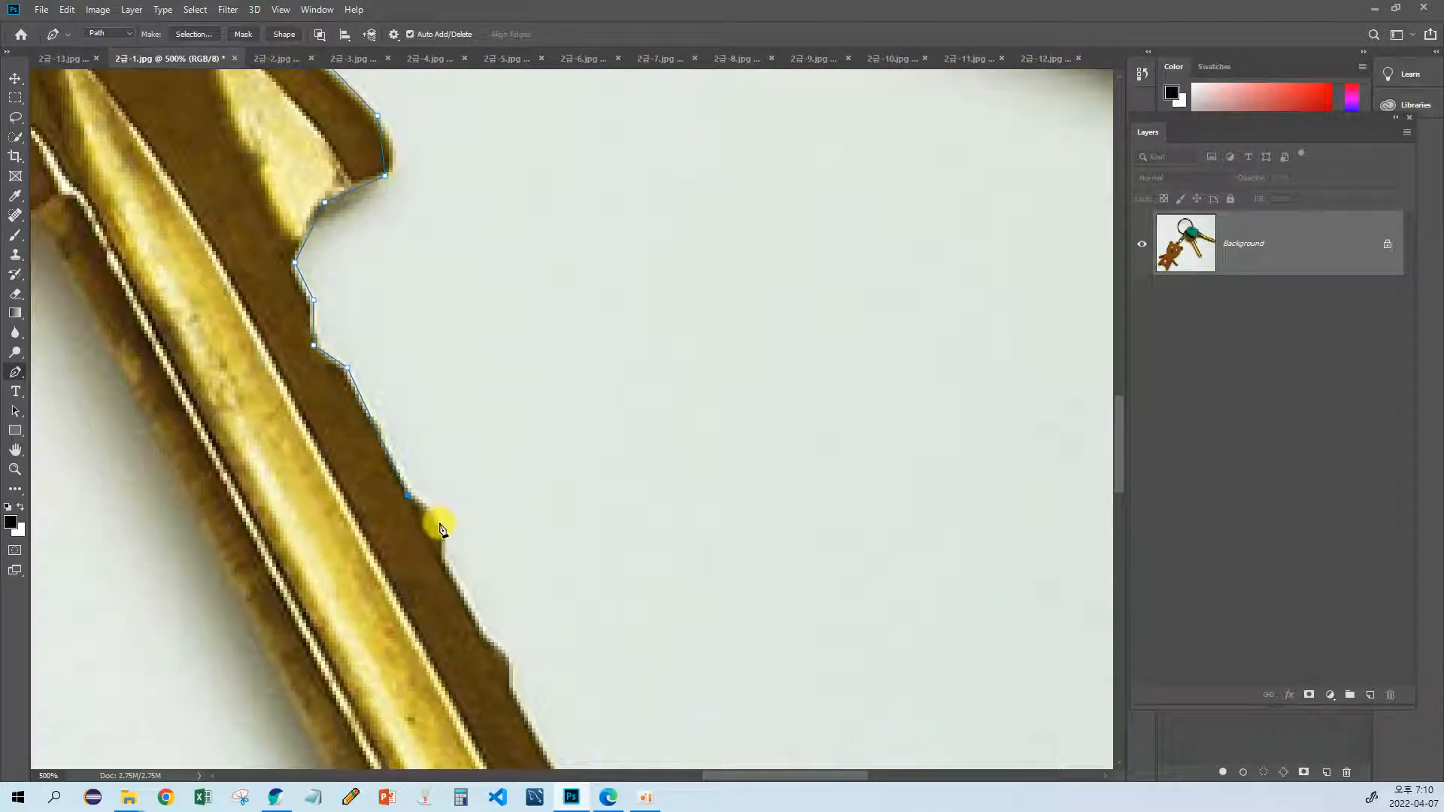
Step: Trace around the first two small teeth on the second key's right blade edge
{"action": "left_click", "coordinate": [442, 526]}
{"action": "left_click", "coordinate": [445, 563]}
{"action": "left_click_drag", "start_coordinate": [442, 567], "coordinate": [414, 458]}
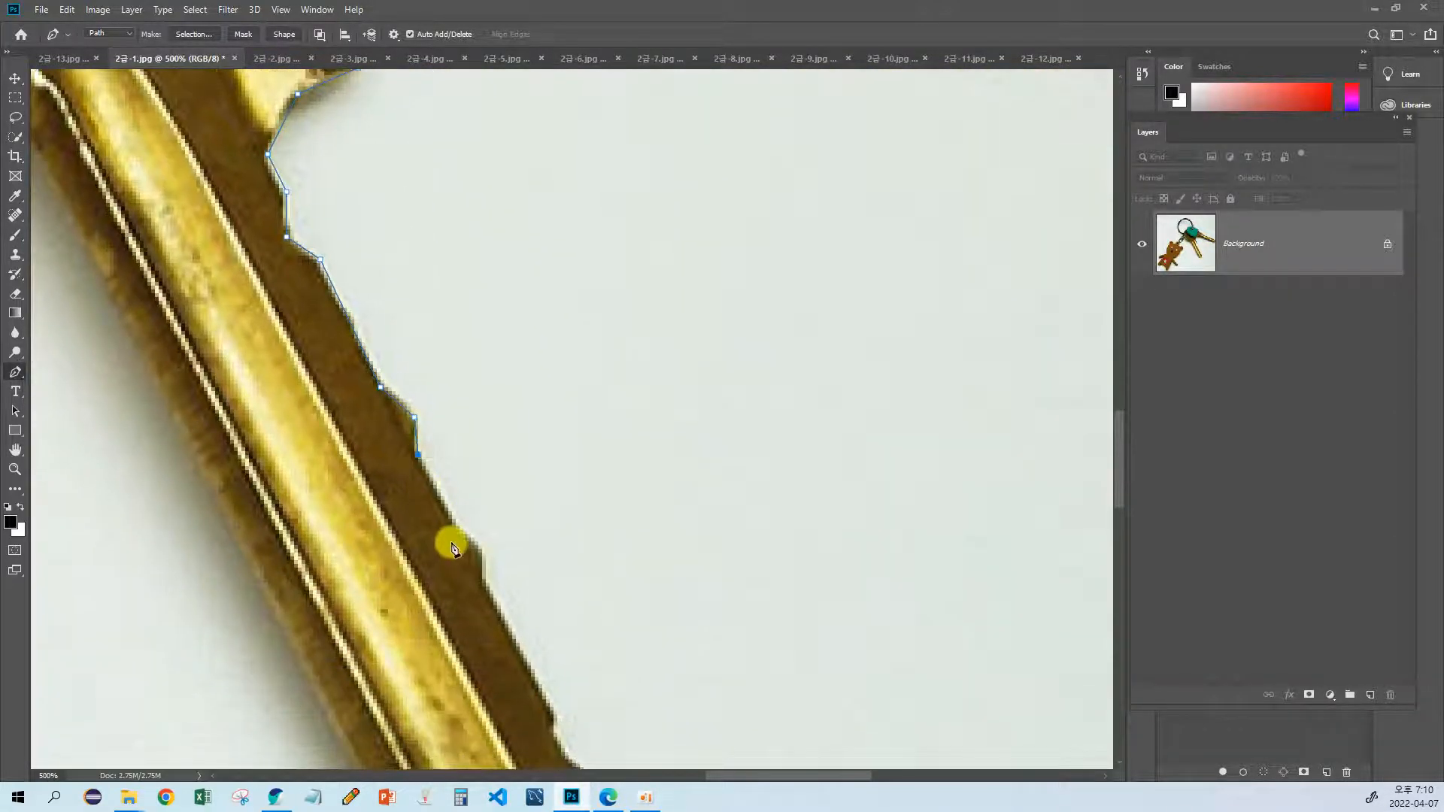
{"action": "left_click", "coordinate": [455, 530]}
{"action": "left_click", "coordinate": [481, 553]}
{"action": "left_click", "coordinate": [485, 586]}
{"action": "left_click_drag", "start_coordinate": [503, 604], "coordinate": [432, 478]}
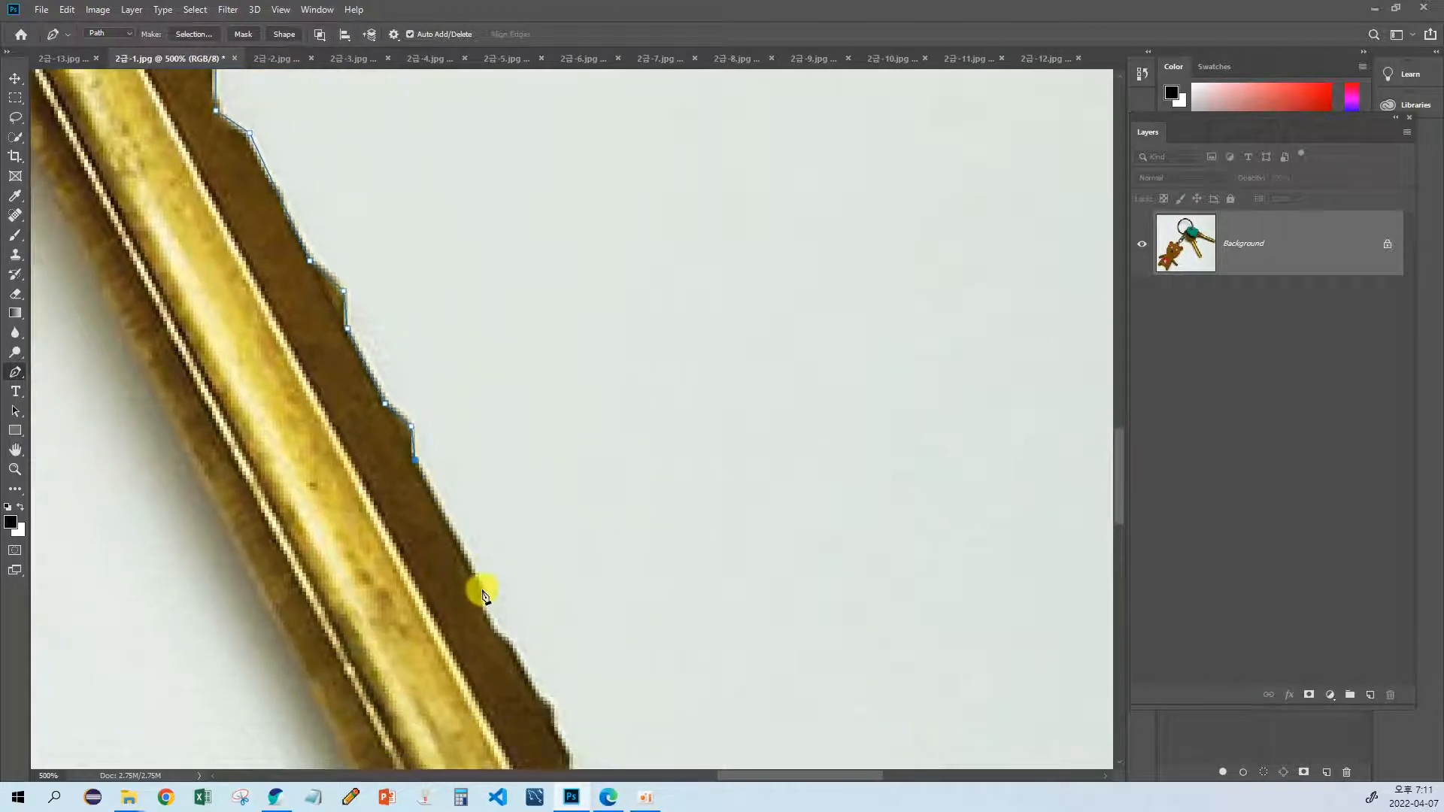
Step: Continue the path down the second key's blade and around the shallow notch near its tip
{"action": "left_click", "coordinate": [482, 589]}
{"action": "left_click_drag", "start_coordinate": [490, 600], "coordinate": [496, 505]}
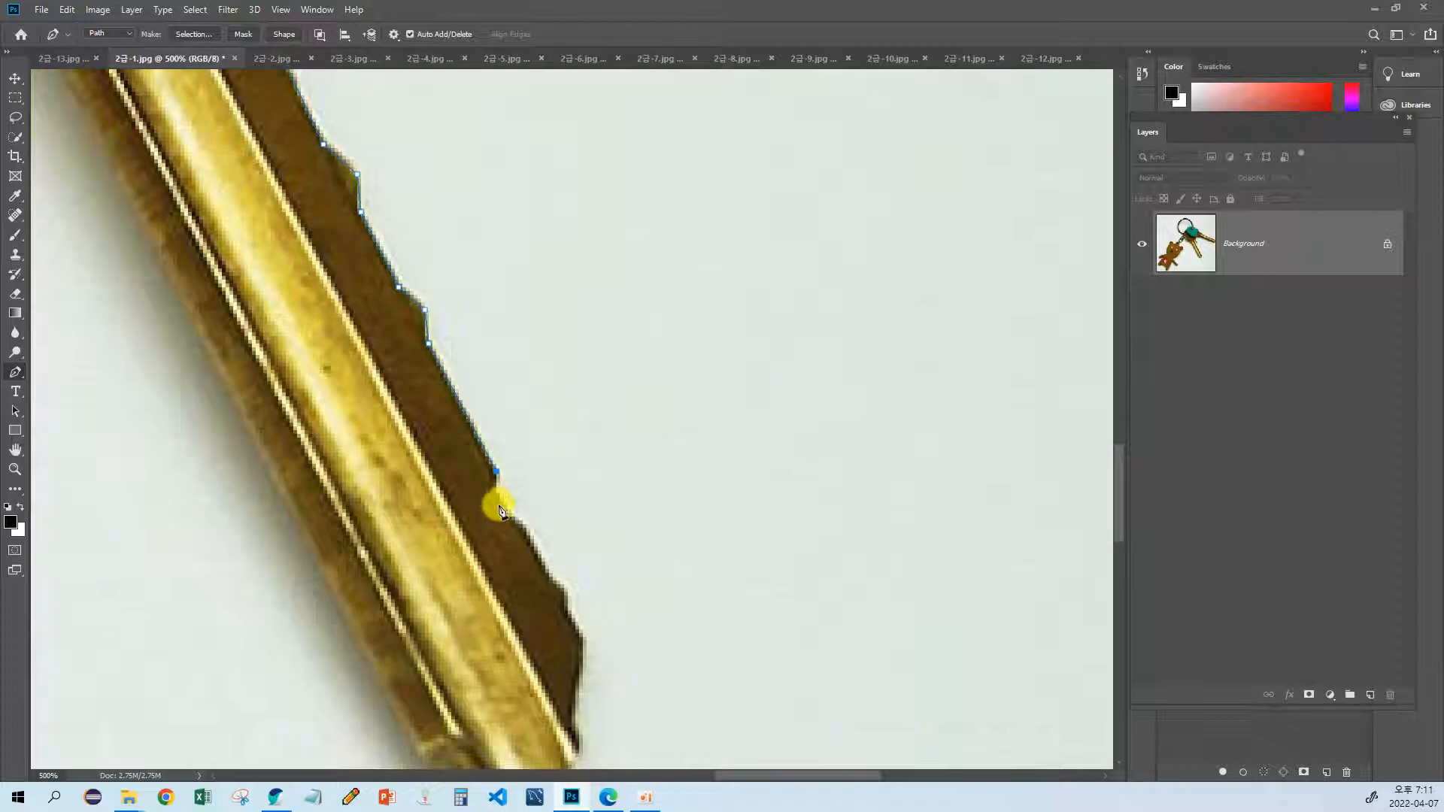
{"action": "left_click", "coordinate": [500, 506]}
{"action": "left_click", "coordinate": [523, 524]}
{"action": "left_click_drag", "start_coordinate": [525, 555], "coordinate": [494, 503]}
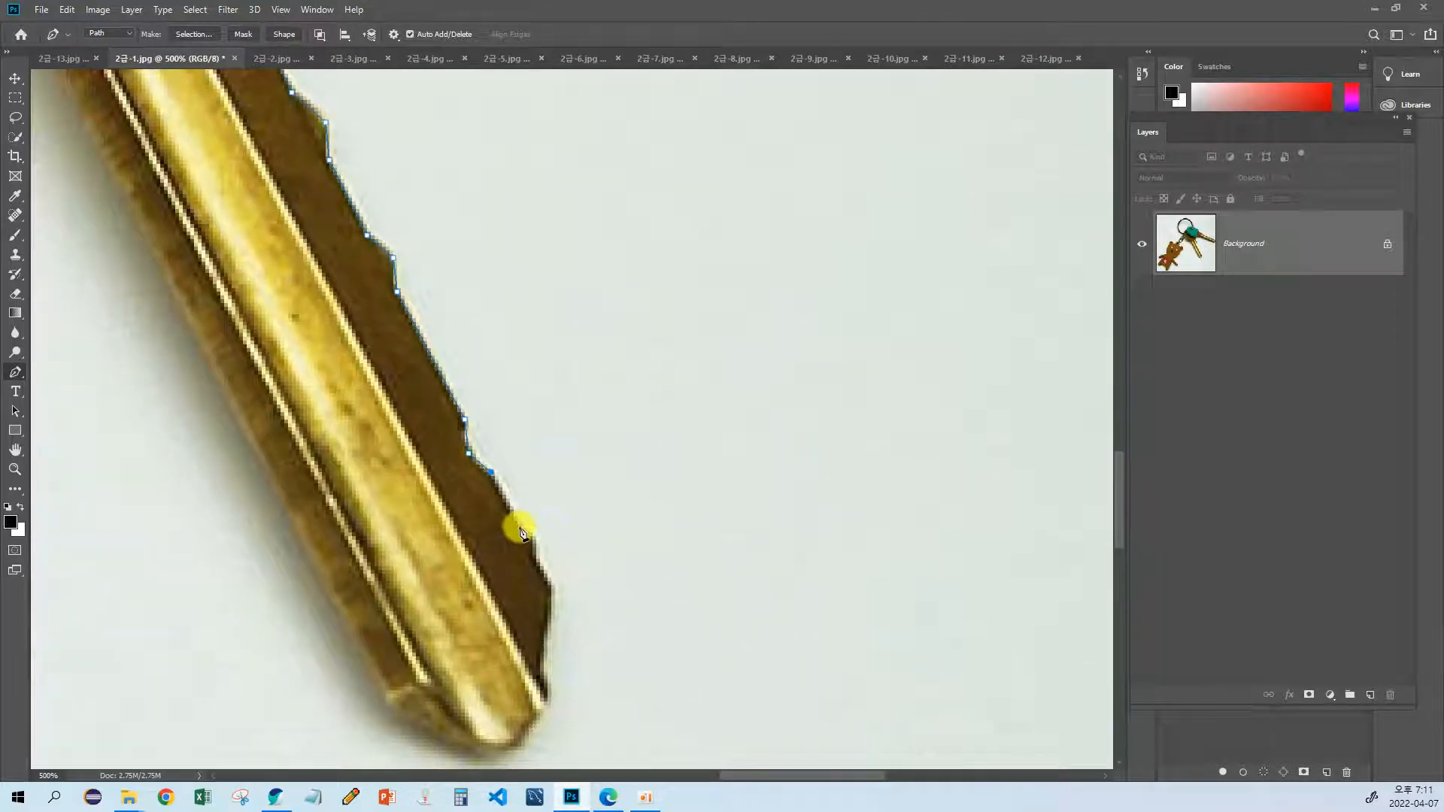
Step: Trace the last small teeth and the outer corner just above the second key's tip
{"action": "left_click", "coordinate": [520, 524]}
{"action": "left_click", "coordinate": [532, 540]}
{"action": "left_click", "coordinate": [536, 566]}
{"action": "left_click", "coordinate": [548, 589]}
{"action": "left_click_drag", "start_coordinate": [548, 589], "coordinate": [570, 491]}
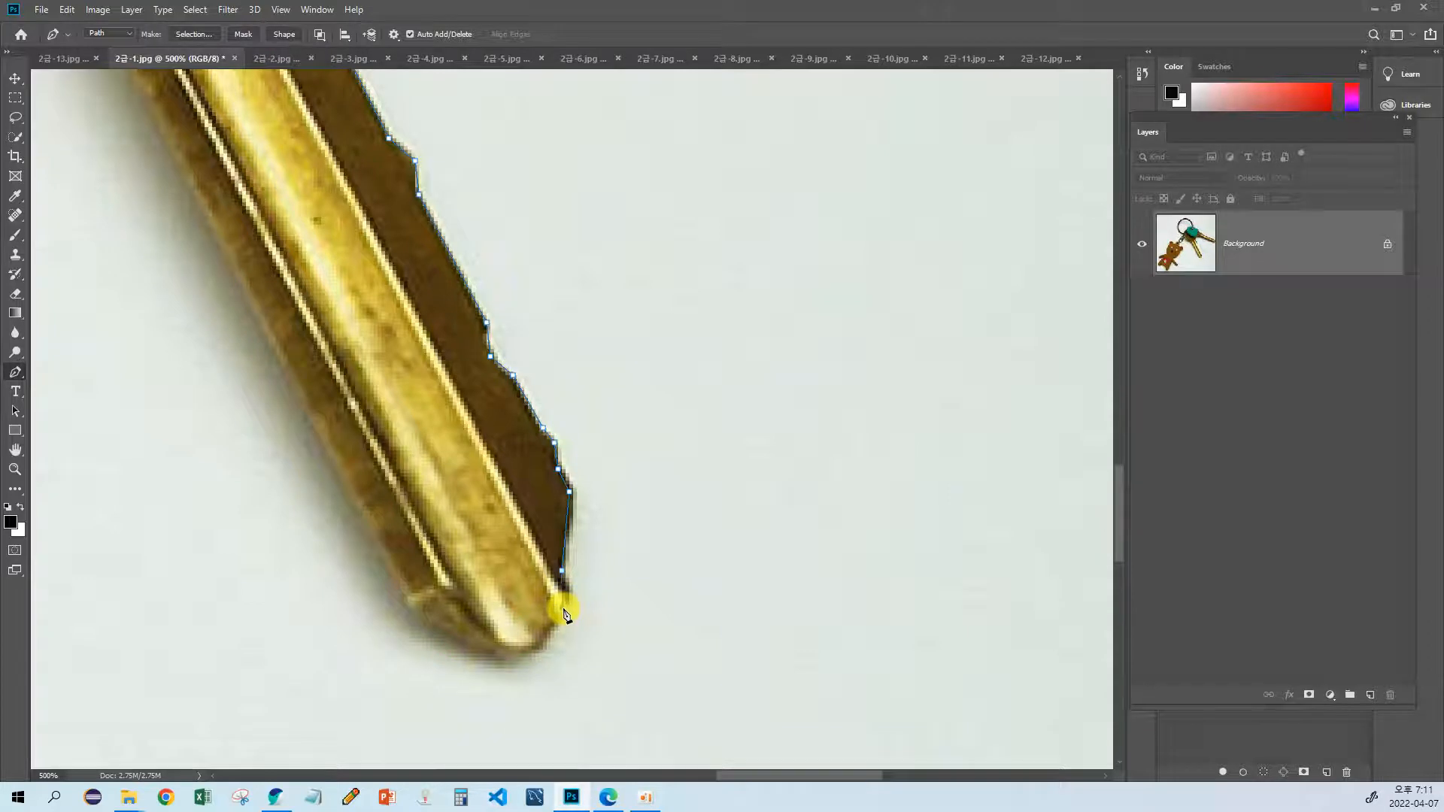
Step: Extend the path around the rounded tip of the second key to its left corner
{"action": "left_click", "coordinate": [562, 608]}
{"action": "scroll", "coordinate": [564, 610], "scroll_direction": "down", "scroll_amount": 1}
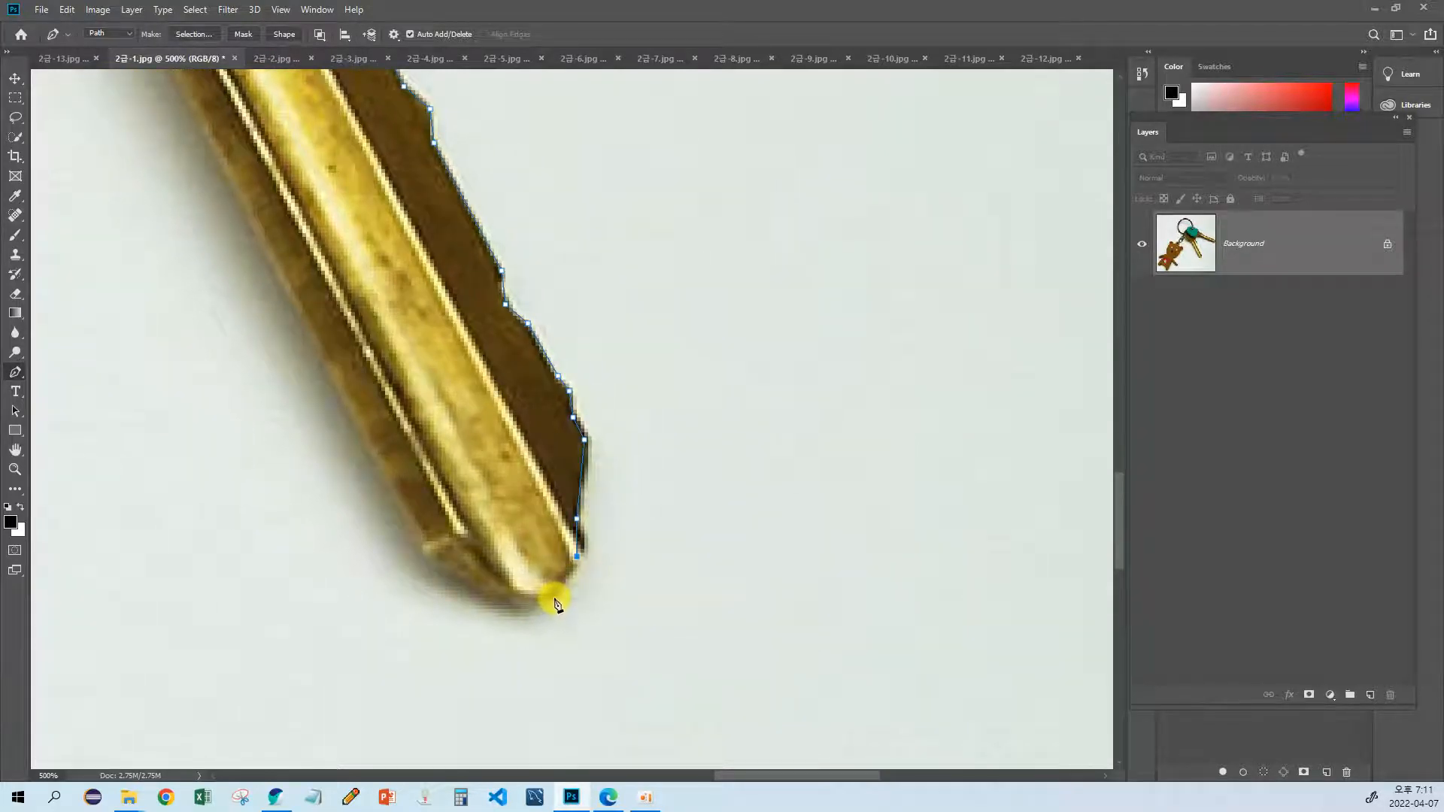
{"action": "left_click", "coordinate": [550, 598]}
{"action": "left_click", "coordinate": [506, 598]}
{"action": "left_click_drag", "start_coordinate": [414, 531], "coordinate": [451, 573]}
Step: Run the path up the second key's left blade edge and around the small step below its round head
{"action": "left_click_drag", "start_coordinate": [321, 307], "coordinate": [539, 598]}
{"action": "left_click_drag", "start_coordinate": [397, 307], "coordinate": [578, 577]}
{"action": "left_click_drag", "start_coordinate": [269, 121], "coordinate": [471, 413]}
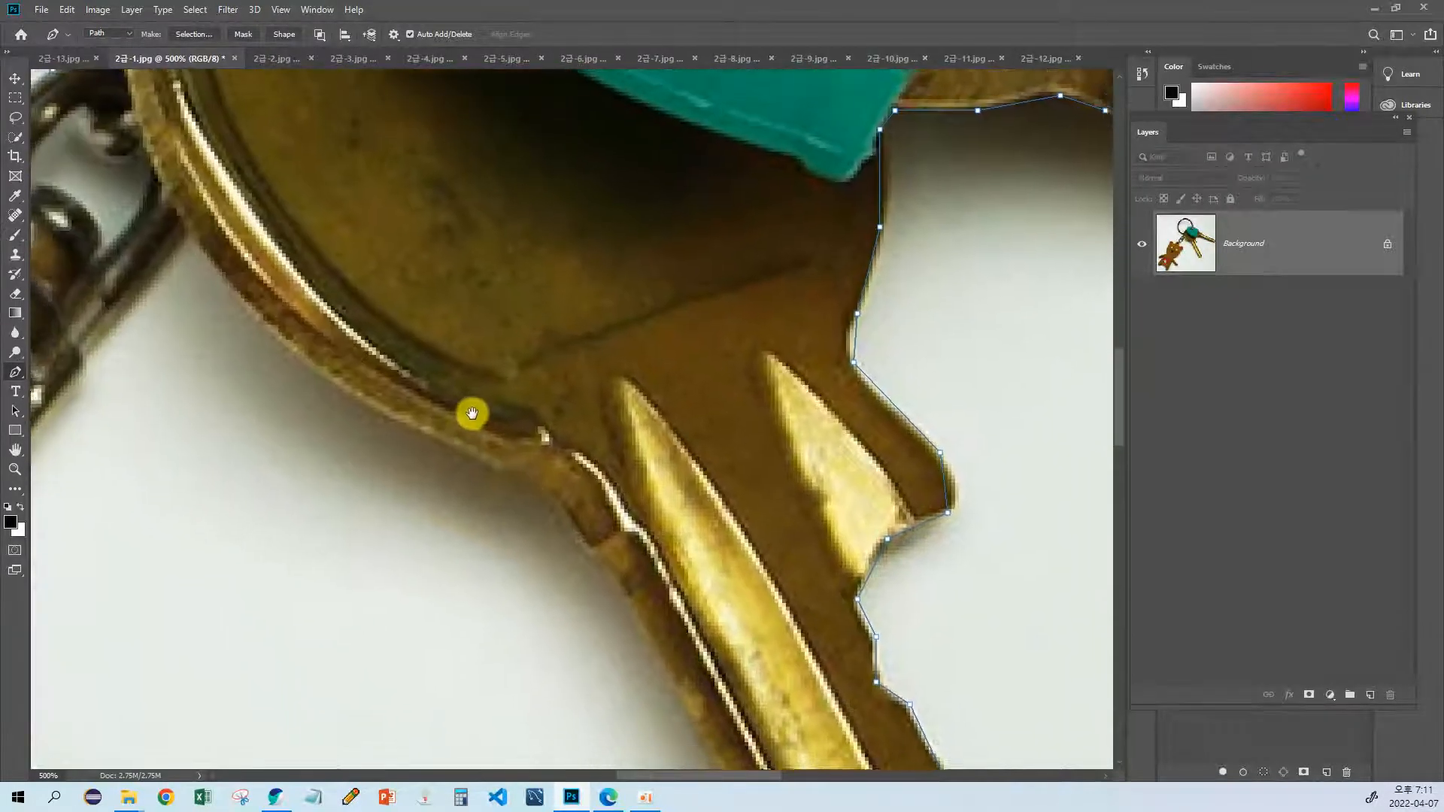
{"action": "left_click", "coordinate": [610, 574]}
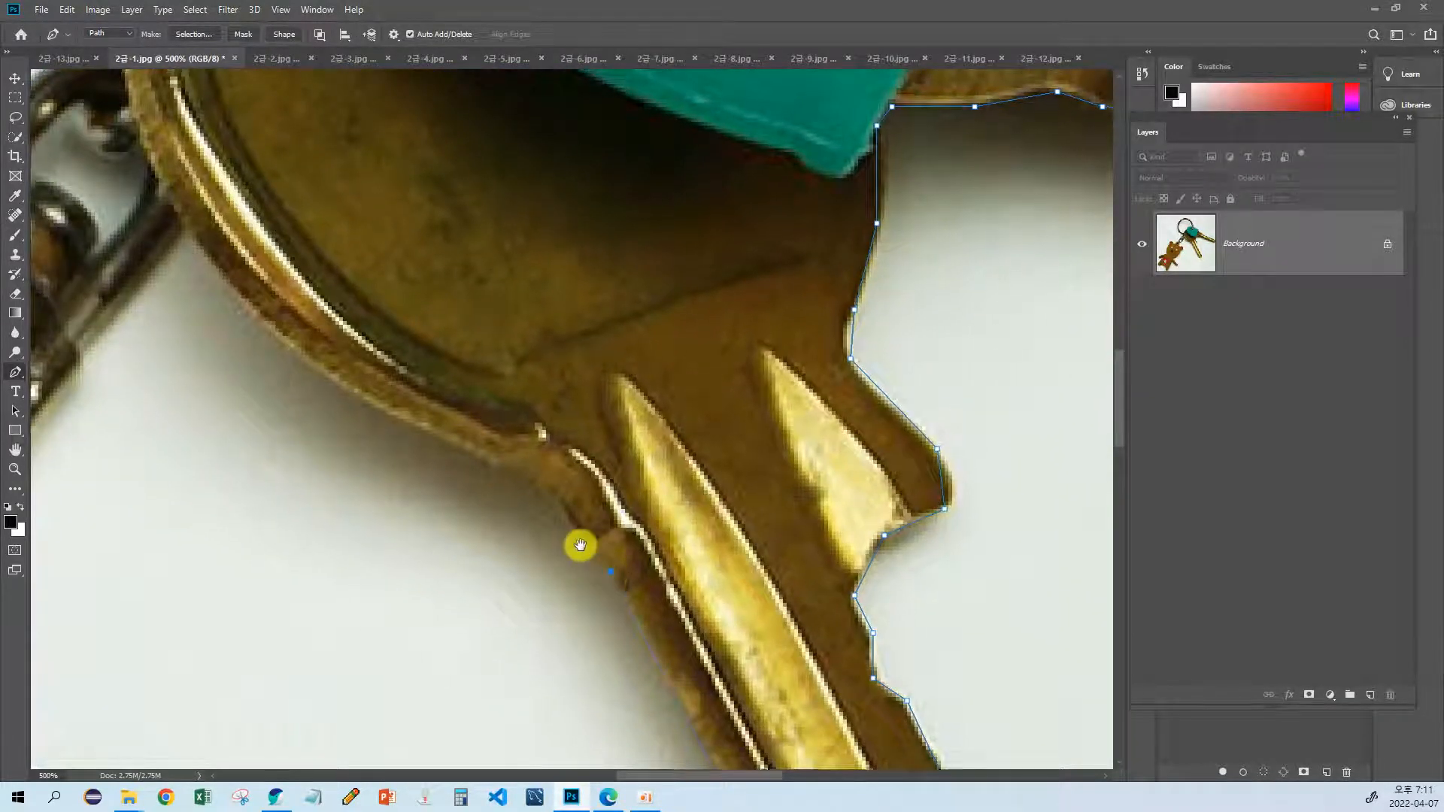
{"action": "left_click_drag", "start_coordinate": [580, 548], "coordinate": [567, 571]}
{"action": "left_click", "coordinate": [571, 561]}
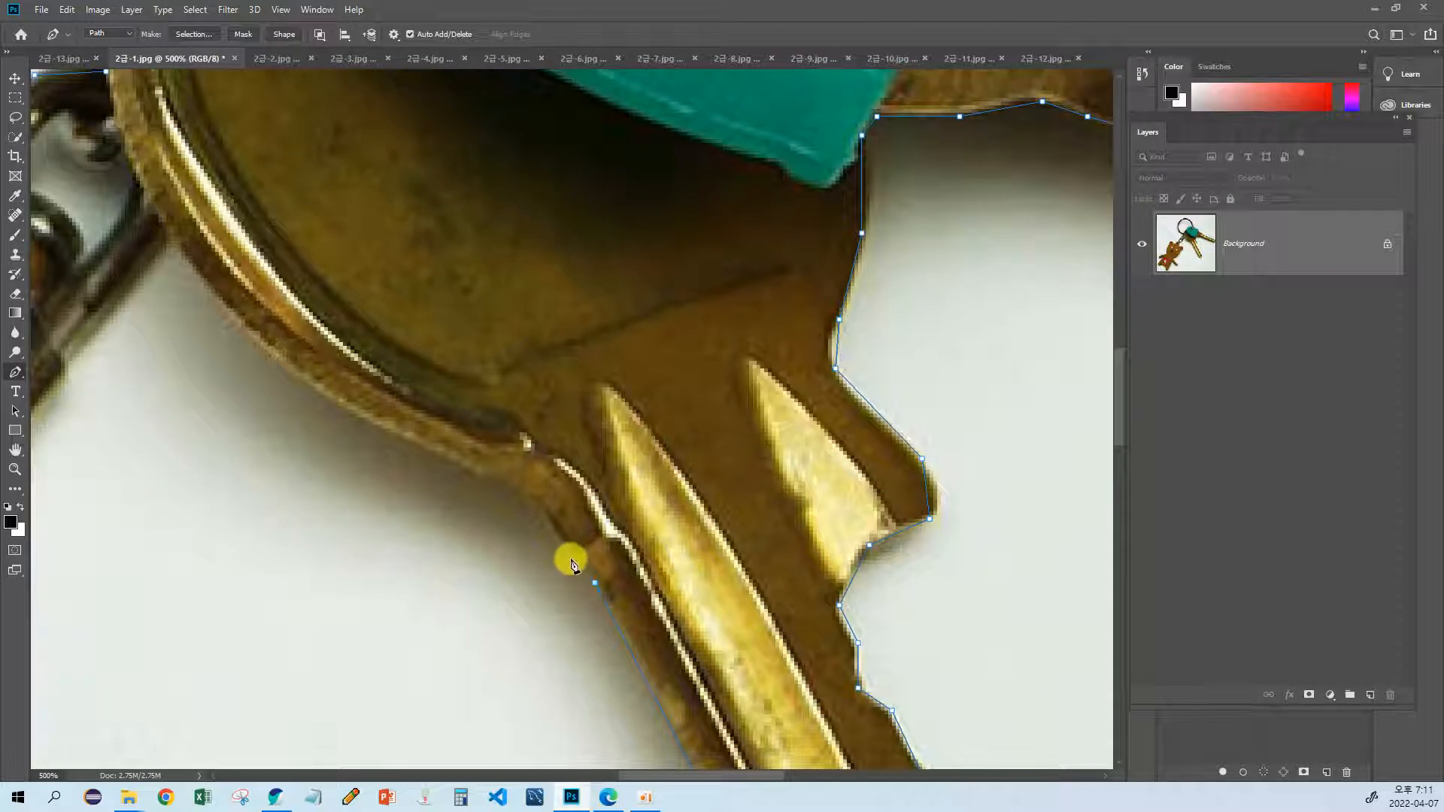
{"action": "left_click", "coordinate": [535, 504]}
Step: Trace the lower curve of the second key's round head up to the swivel chain
{"action": "left_click_drag", "start_coordinate": [446, 469], "coordinate": [526, 516]}
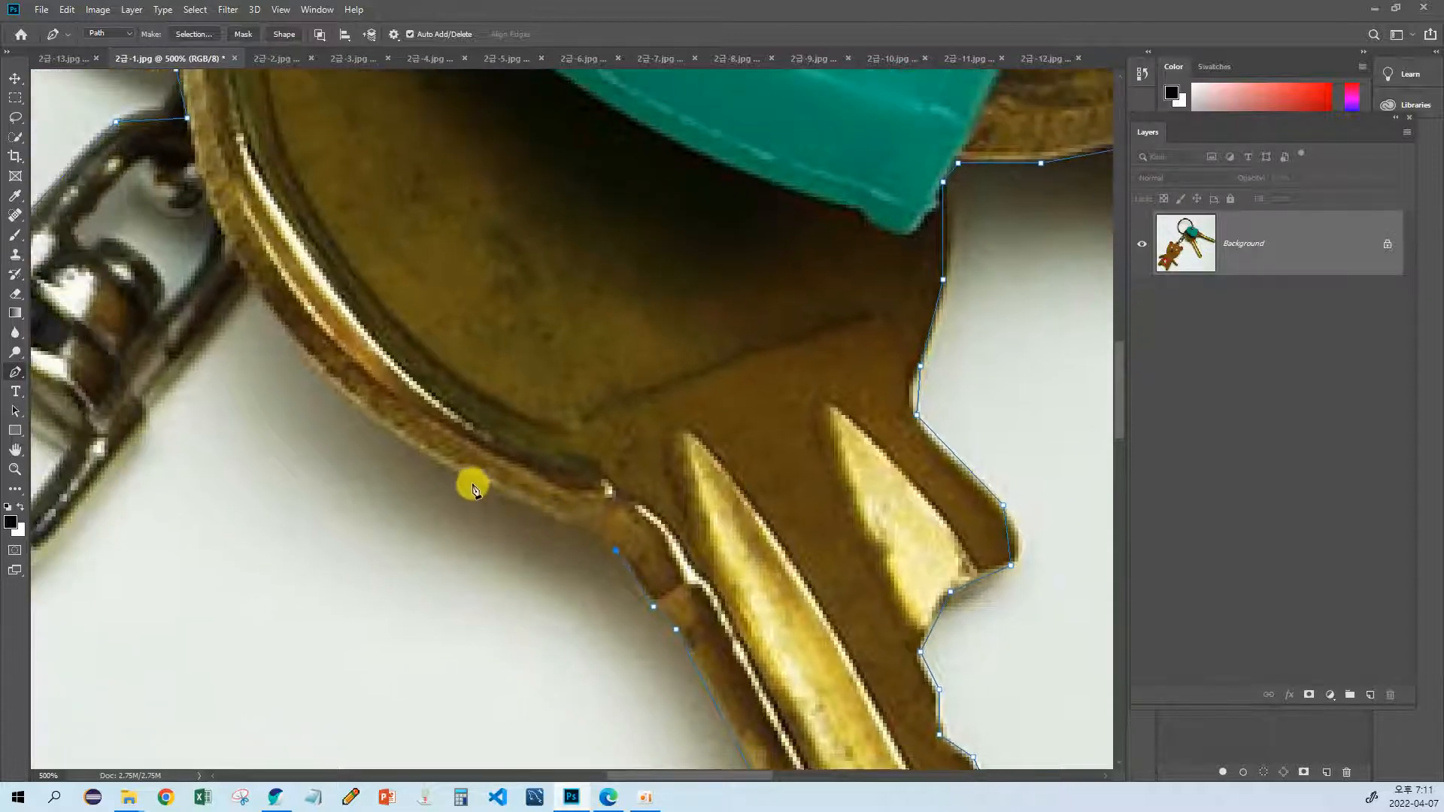
{"action": "left_click", "coordinate": [539, 514]}
{"action": "left_click_drag", "start_coordinate": [413, 447], "coordinate": [513, 502]}
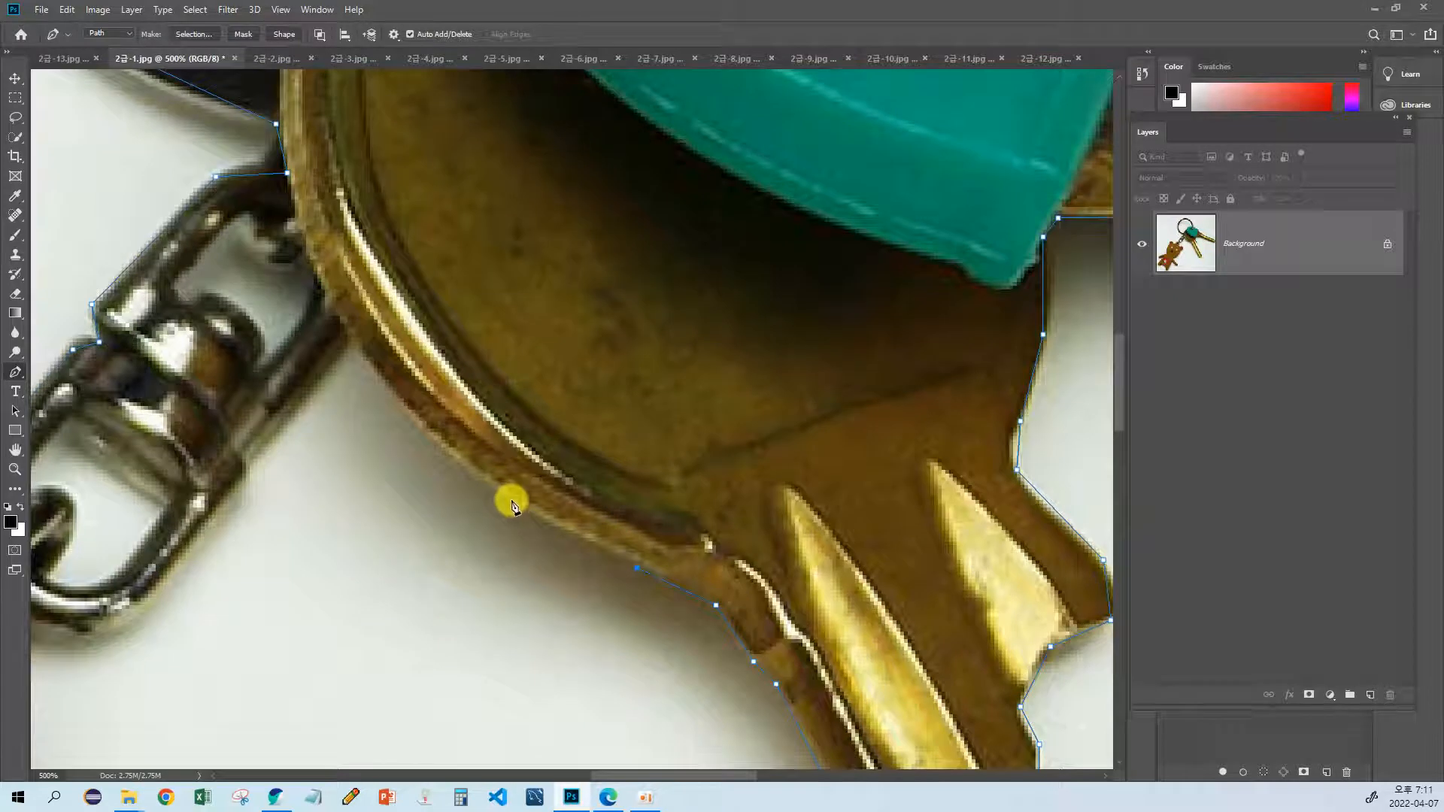
{"action": "left_click", "coordinate": [506, 497]}
{"action": "left_click", "coordinate": [414, 421]}
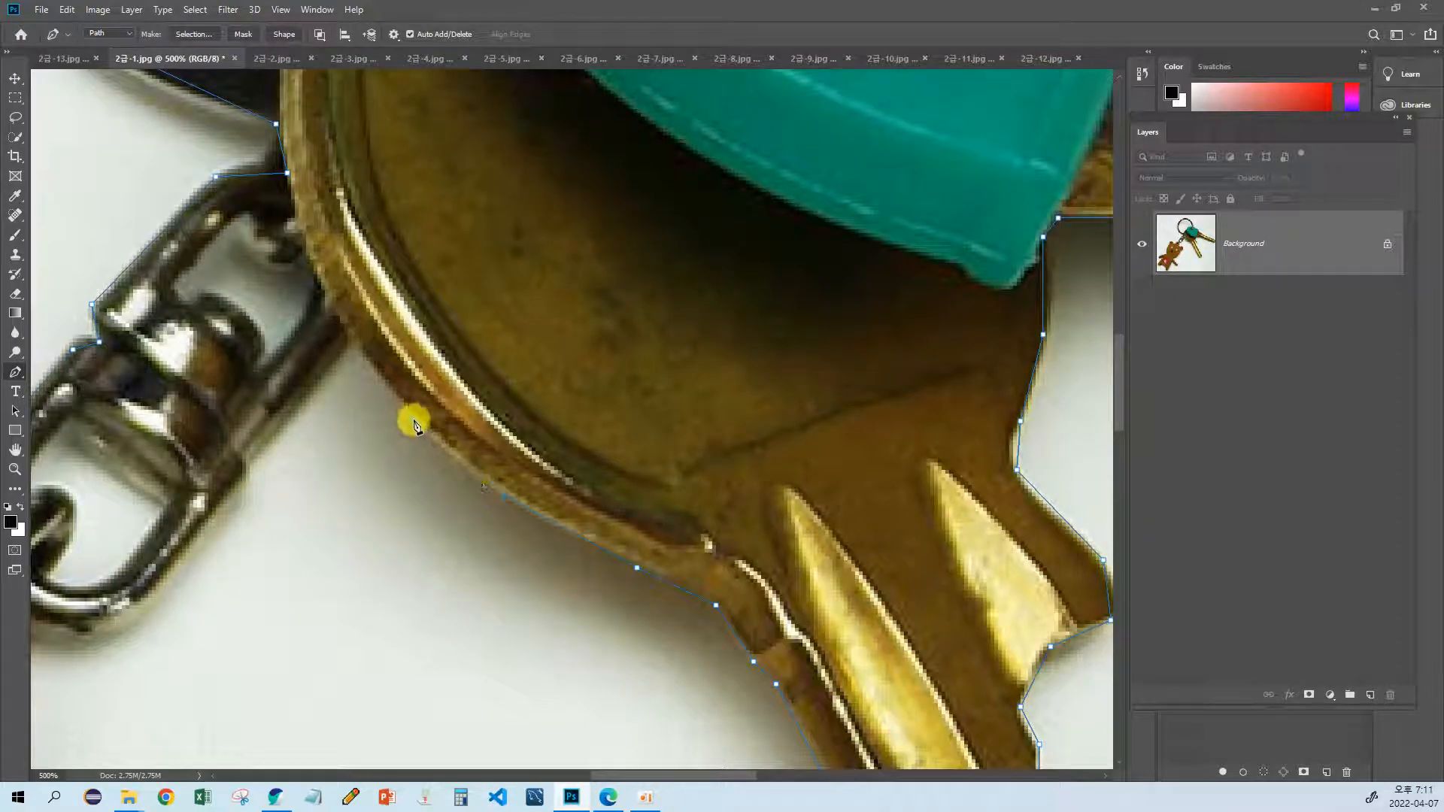
{"action": "left_click", "coordinate": [348, 332]}
{"action": "left_click_drag", "start_coordinate": [348, 333], "coordinate": [452, 273]}
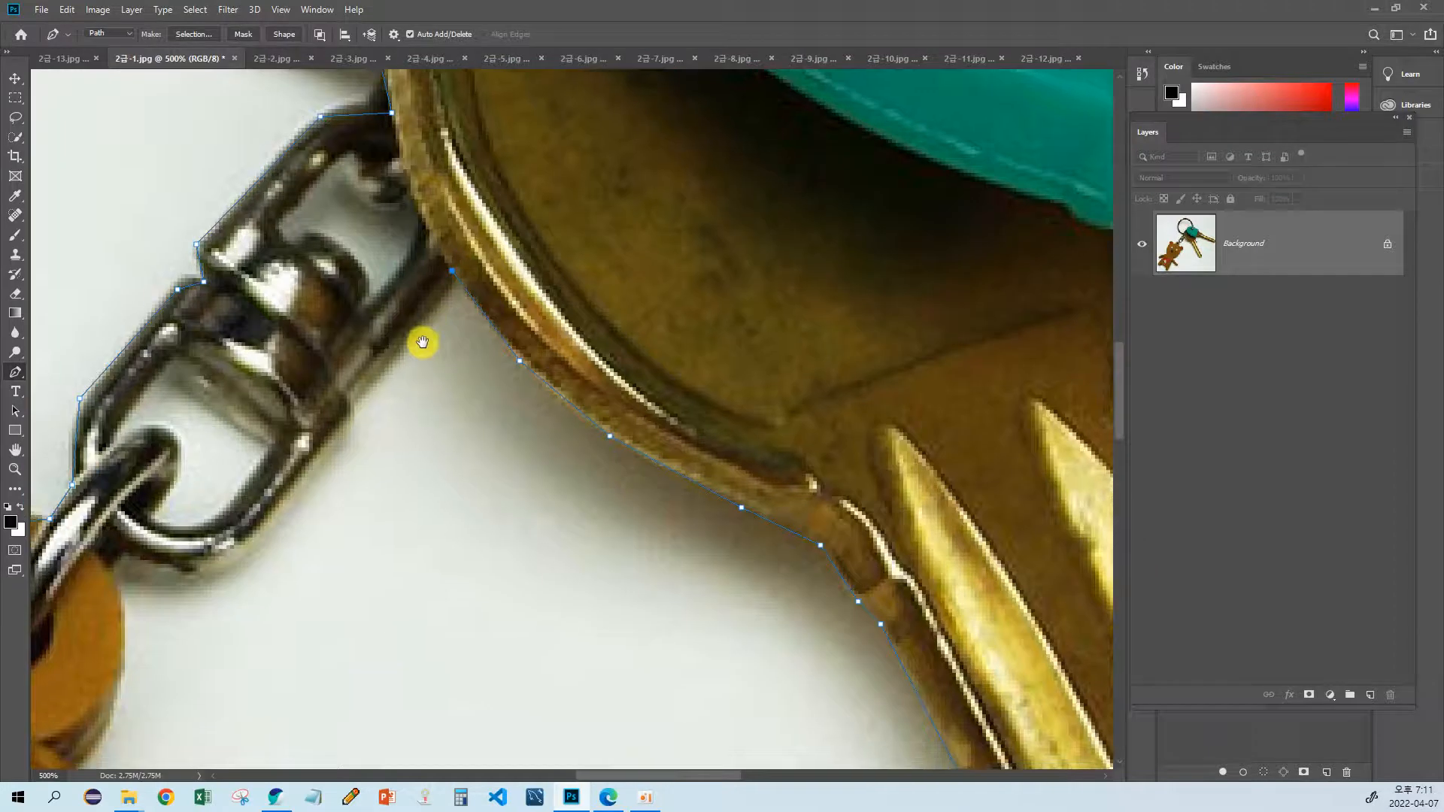
Step: Extend the path down the outer edge of the swivel chain and around its lower link
{"action": "left_click", "coordinate": [351, 399]}
{"action": "left_click_drag", "start_coordinate": [267, 528], "coordinate": [464, 440]}
{"action": "left_click", "coordinate": [395, 486]}
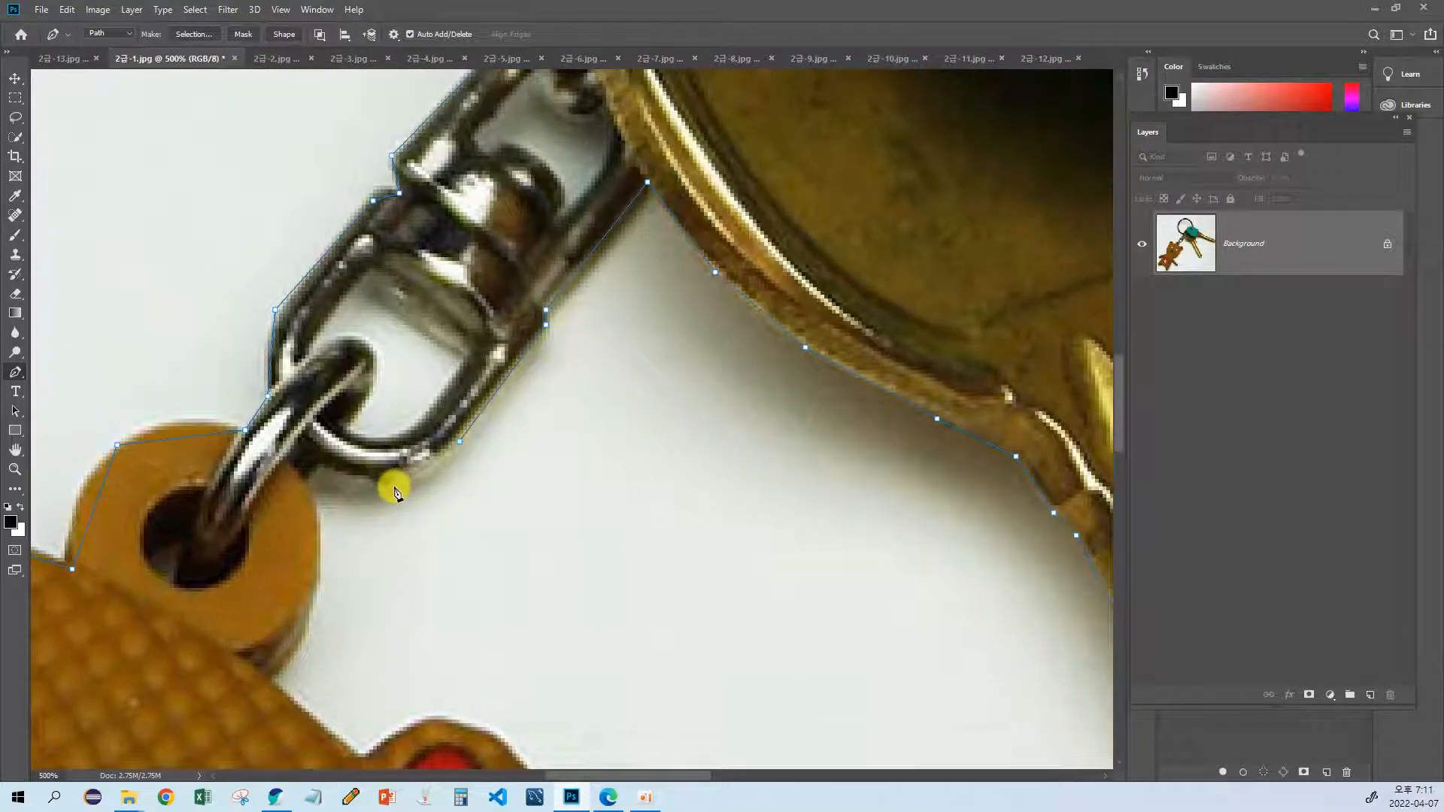
Step: Trace the right side of the bear's hanging loop and the head edge to the base of the heart ear
{"action": "left_click", "coordinate": [309, 483]}
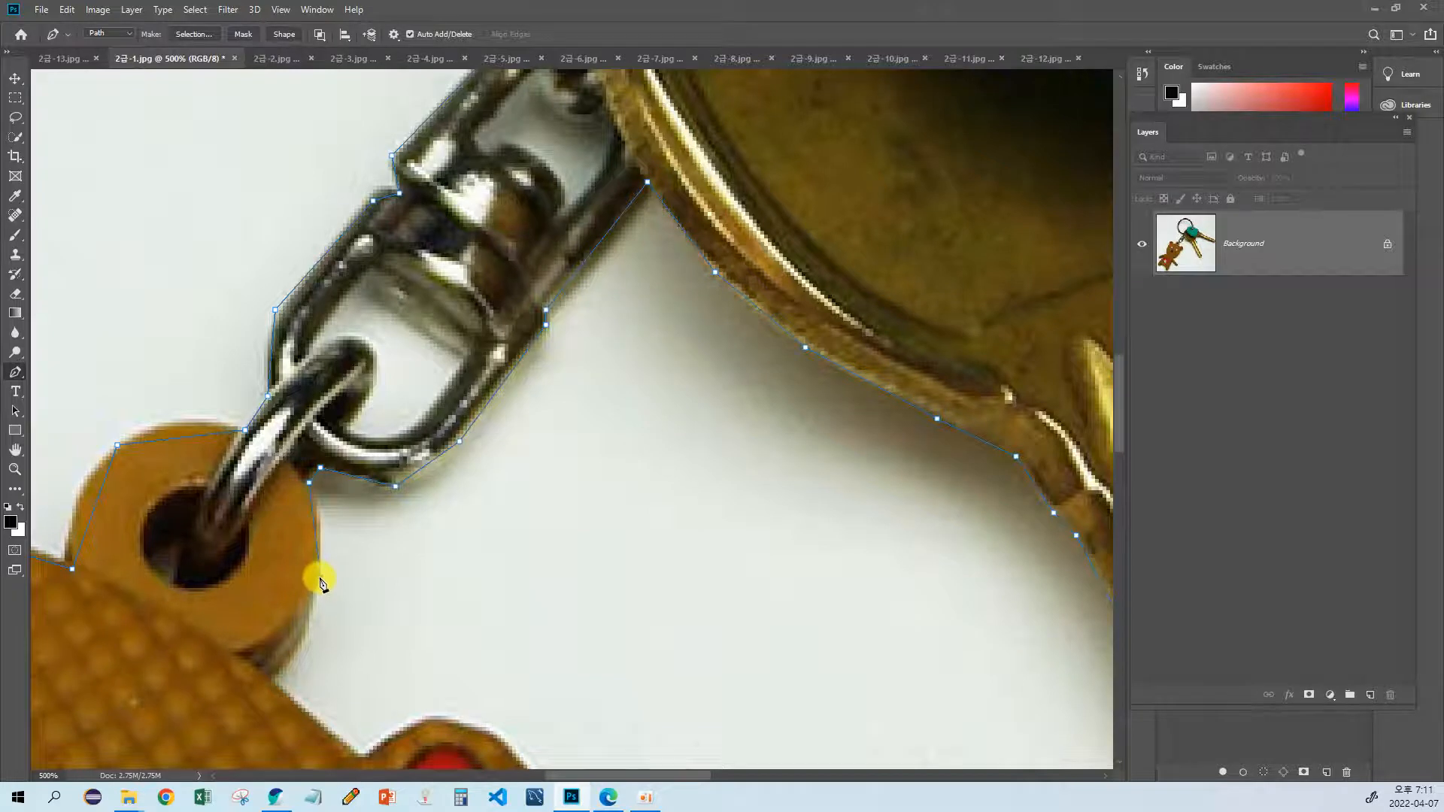
{"action": "left_click_drag", "start_coordinate": [321, 578], "coordinate": [358, 460]}
{"action": "left_click", "coordinate": [309, 564]}
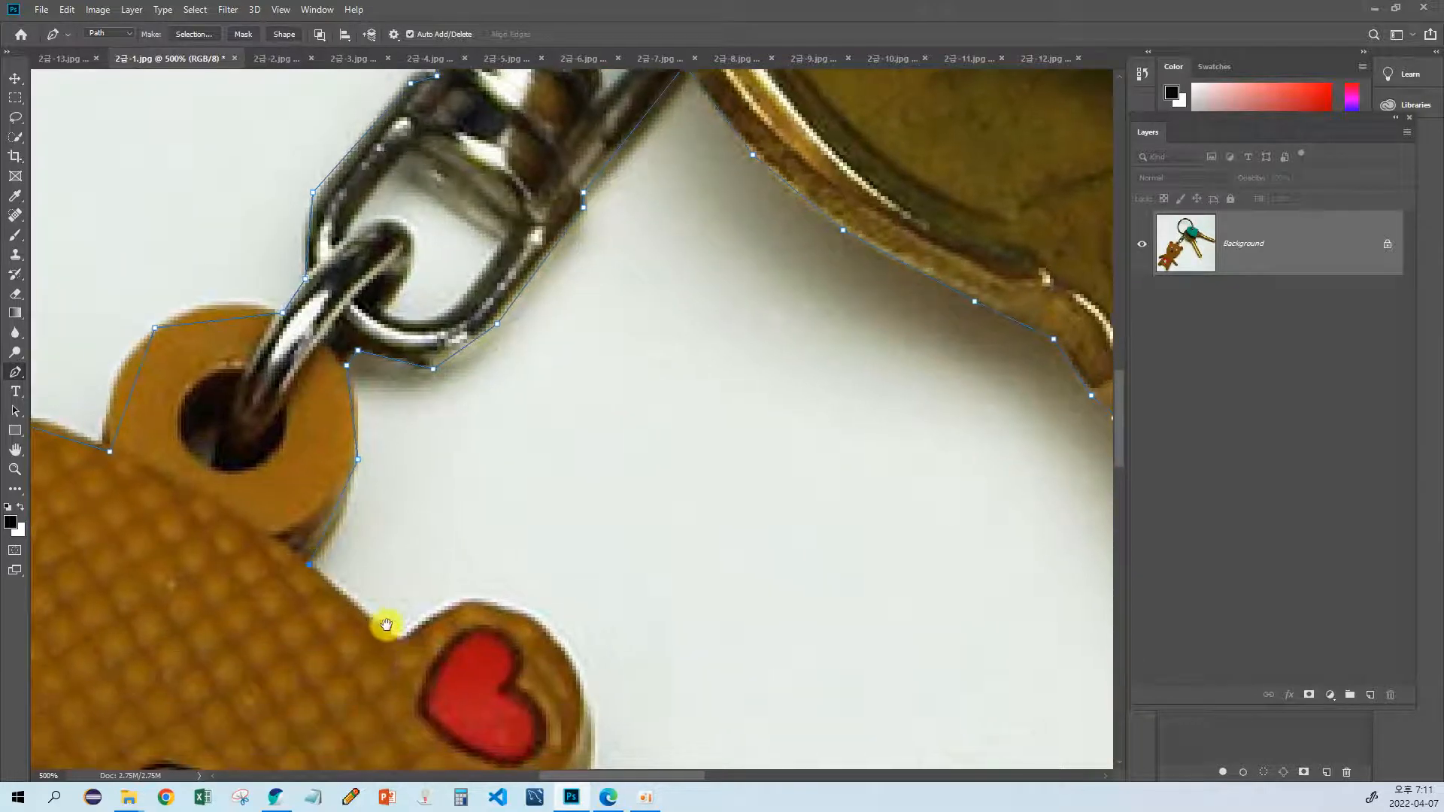
{"action": "left_click_drag", "start_coordinate": [386, 624], "coordinate": [379, 593]}
{"action": "left_click", "coordinate": [377, 580]}
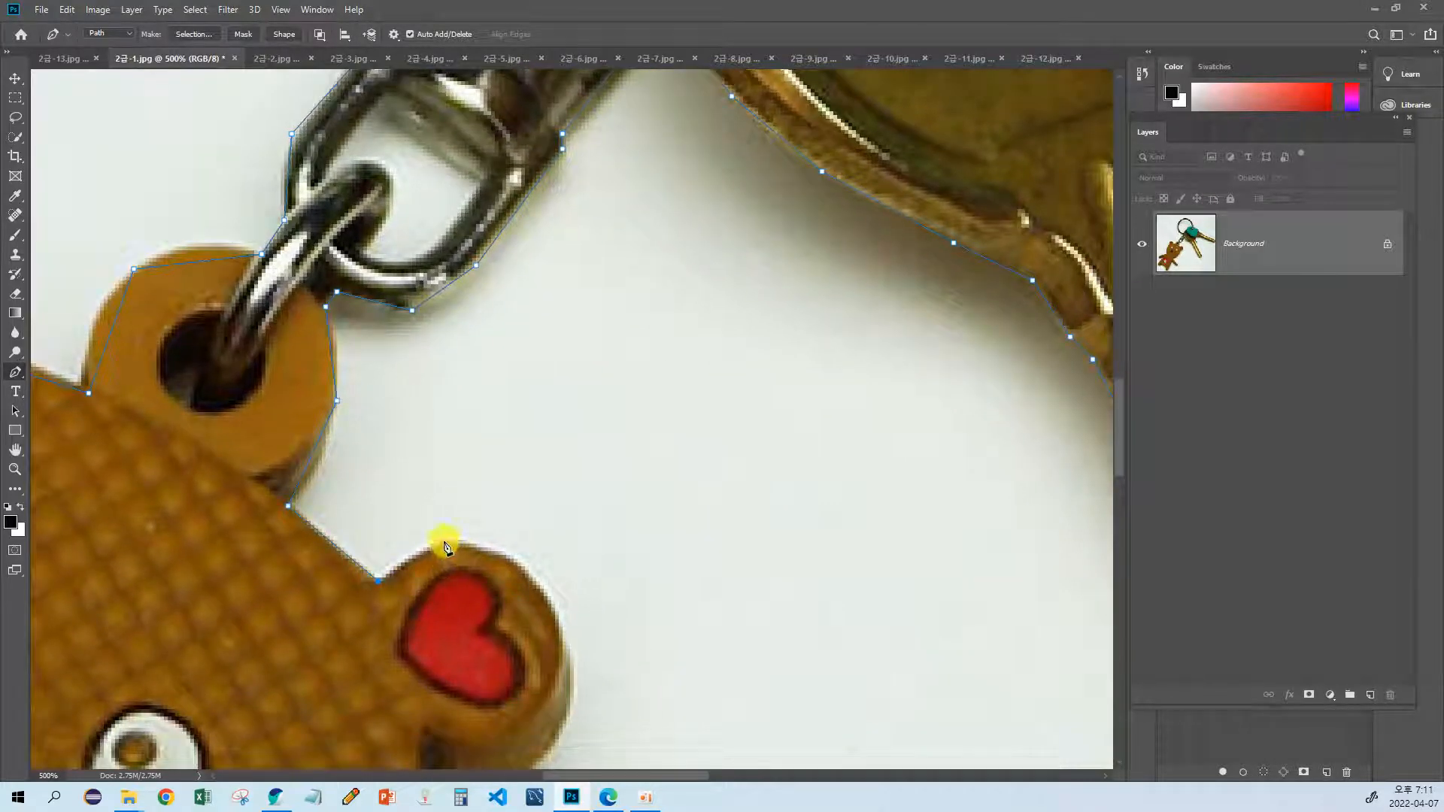
Step: Continue the path over the top and down the outer side of the bear's heart ear
{"action": "left_click", "coordinate": [449, 540]}
{"action": "left_click", "coordinate": [518, 562]}
{"action": "left_click_drag", "start_coordinate": [542, 603], "coordinate": [503, 552]}
{"action": "left_click", "coordinate": [500, 542]}
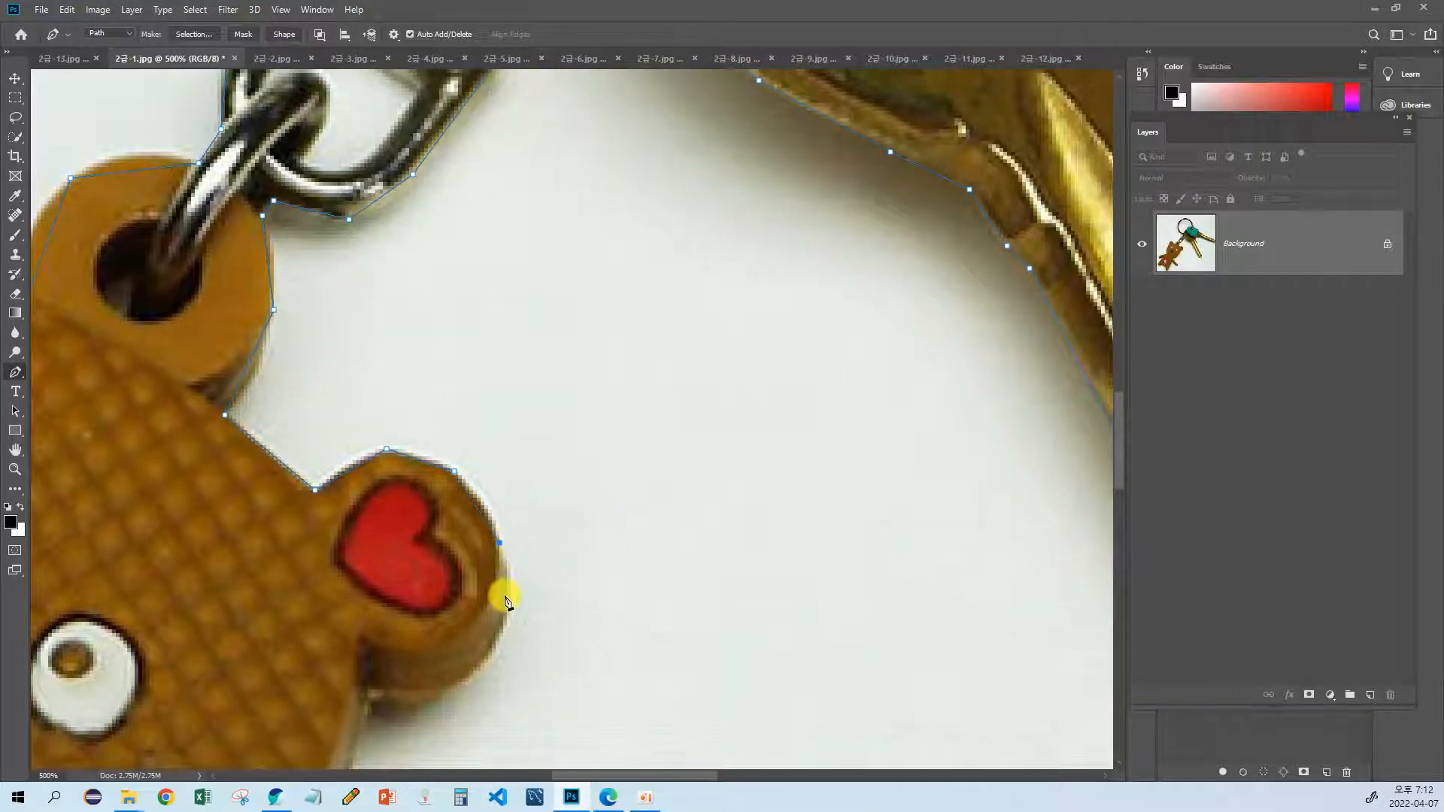
{"action": "left_click_drag", "start_coordinate": [465, 670], "coordinate": [535, 548]}
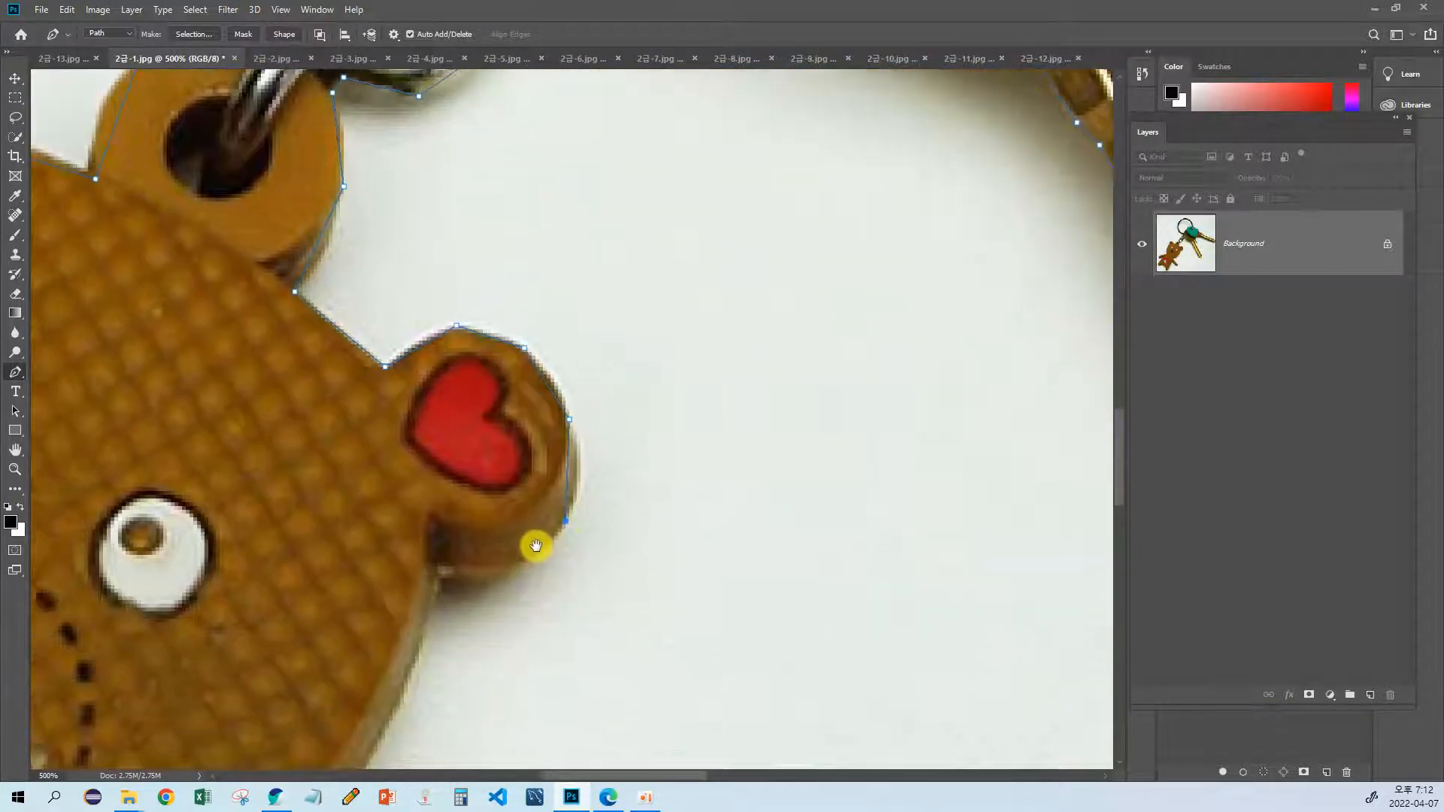
Step: Continue the path under the heart ear and along the bear's cheek and jaw to the neck
{"action": "left_click", "coordinate": [441, 578]}
{"action": "left_click_drag", "start_coordinate": [445, 611], "coordinate": [527, 445]}
{"action": "left_click", "coordinate": [442, 610]}
{"action": "mouse_move", "coordinate": [465, 599]}
{"action": "left_mouse_down"}
{"action": "mouse_move", "coordinate": [554, 451]}
{"action": "mouse_move", "coordinate": [620, 421]}
{"action": "left_mouse_up"}
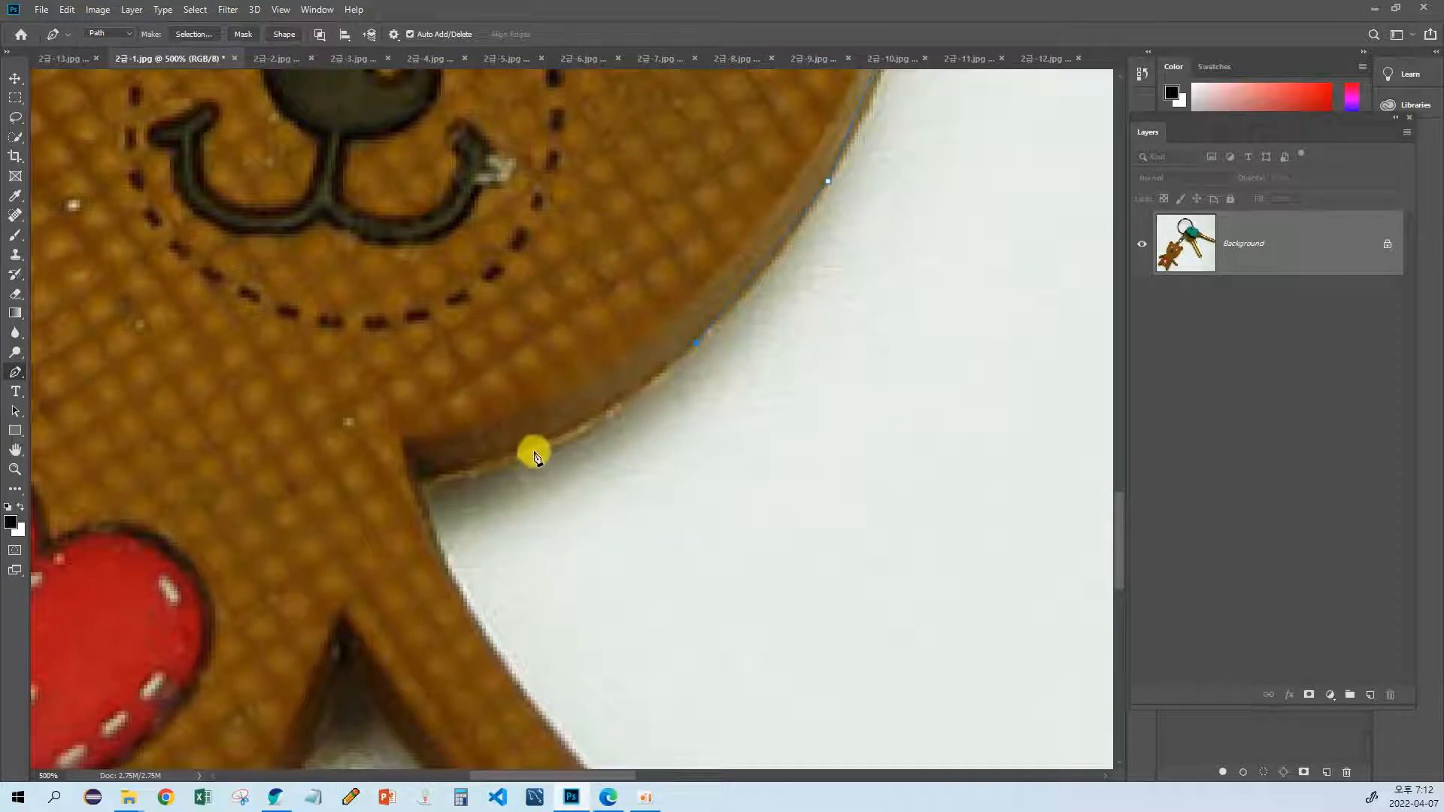
{"action": "left_click", "coordinate": [426, 485]}
{"action": "left_click_drag", "start_coordinate": [462, 505], "coordinate": [429, 263]}
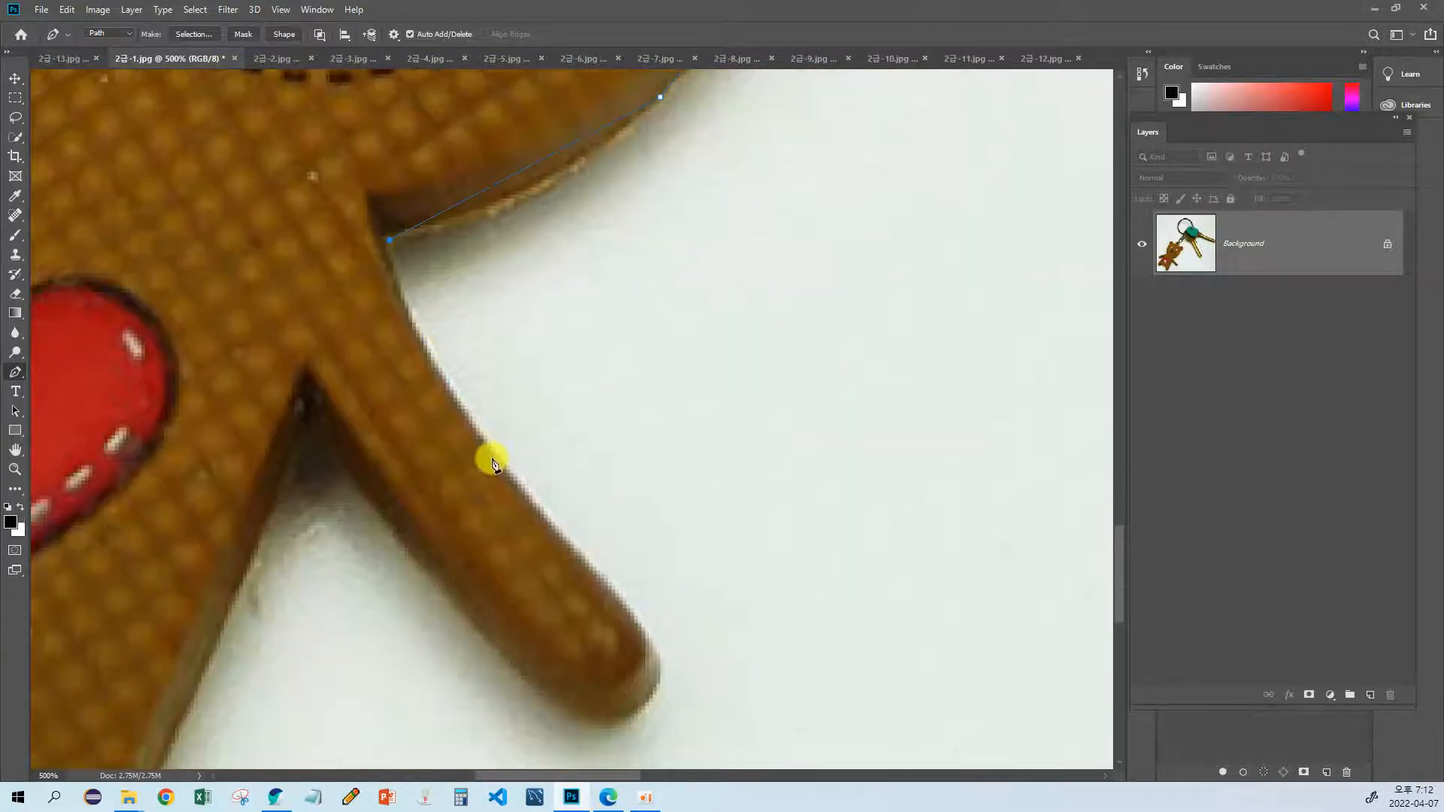
Step: Trace the bear's arm from the neck around the rounded hand and back to the armpit
{"action": "left_click", "coordinate": [488, 450]}
{"action": "left_click_drag", "start_coordinate": [584, 556], "coordinate": [515, 454]}
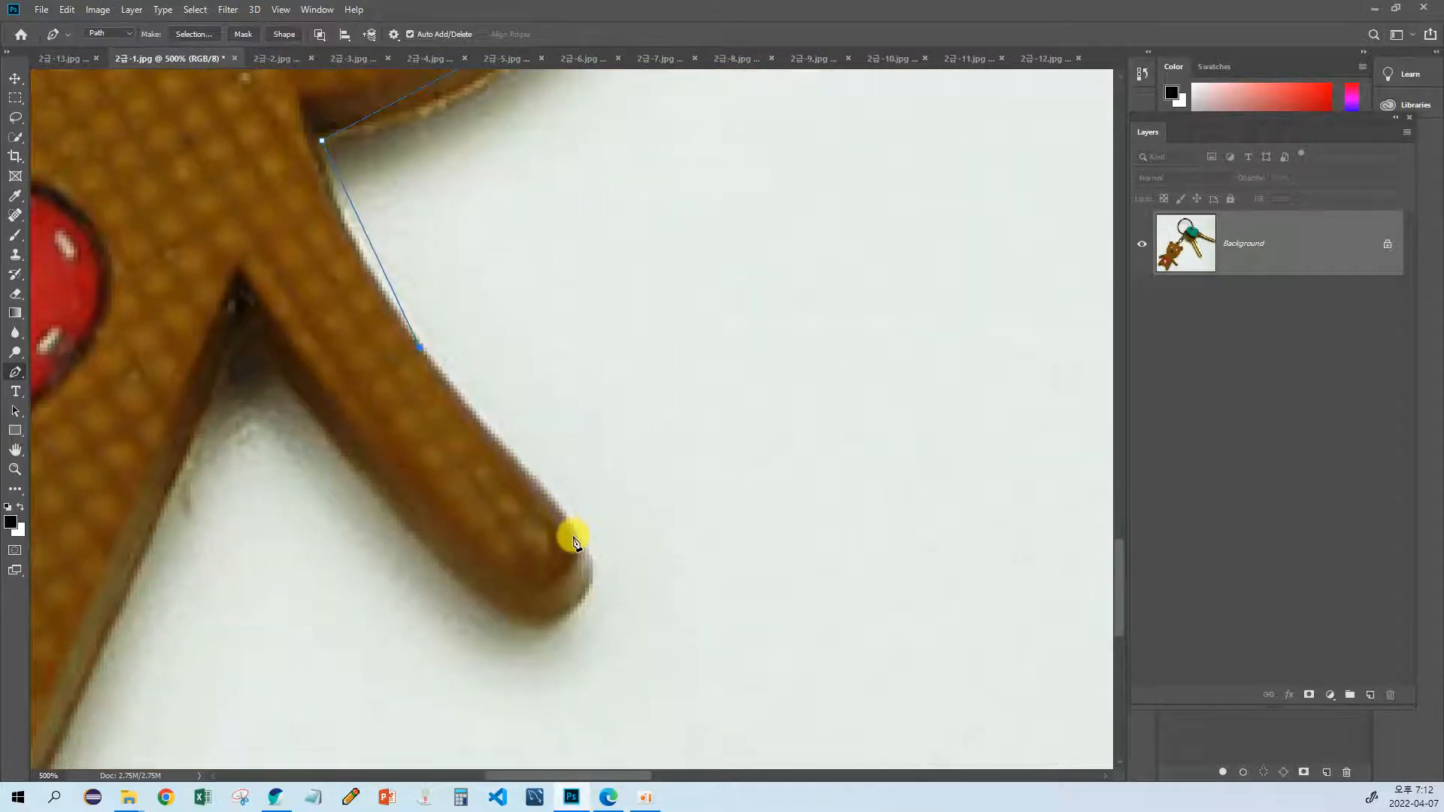
{"action": "left_click", "coordinate": [574, 537]}
{"action": "left_click", "coordinate": [586, 591]}
{"action": "left_click_drag", "start_coordinate": [526, 627], "coordinate": [437, 559]}
{"action": "left_click_drag", "start_coordinate": [389, 476], "coordinate": [517, 543]}
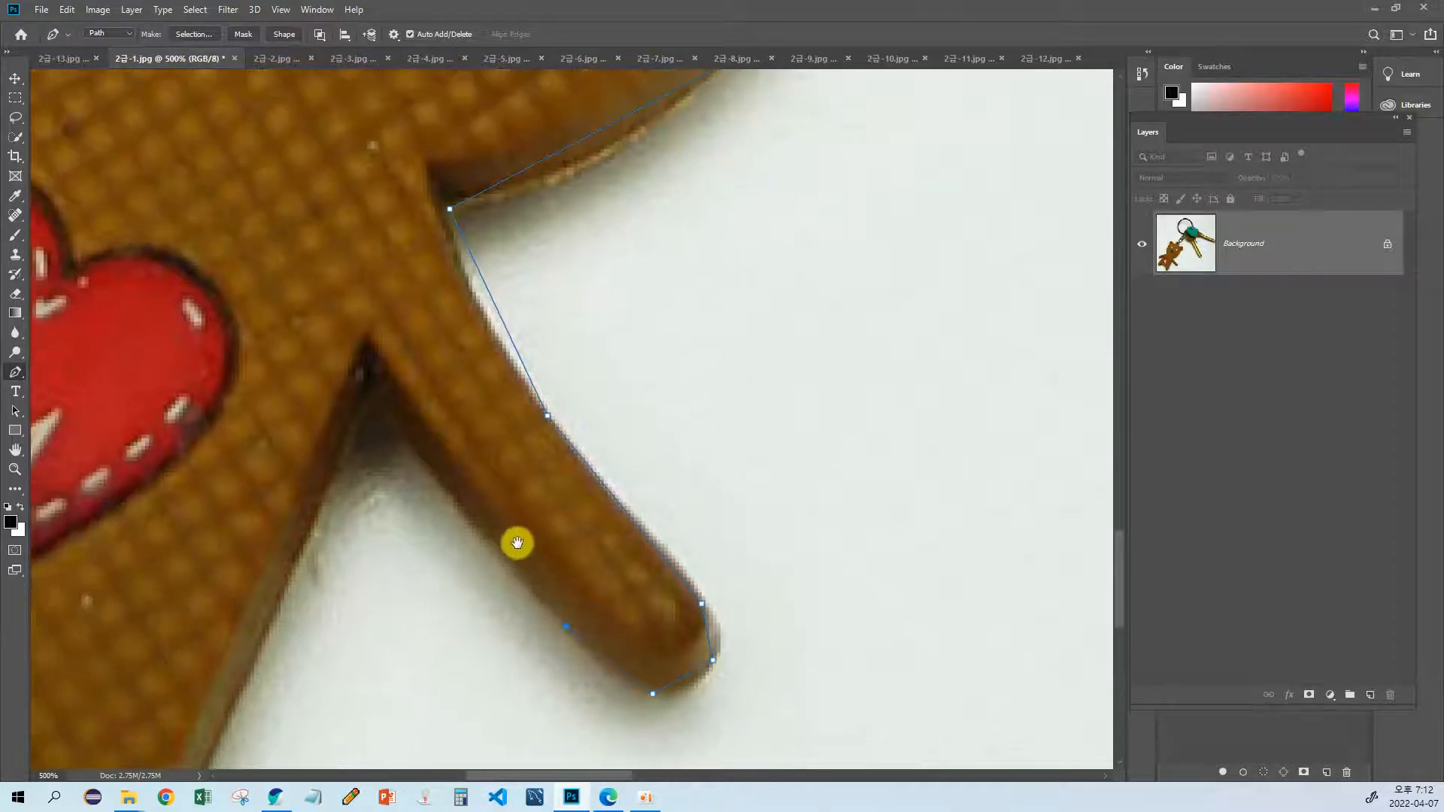
{"action": "left_click", "coordinate": [464, 517]}
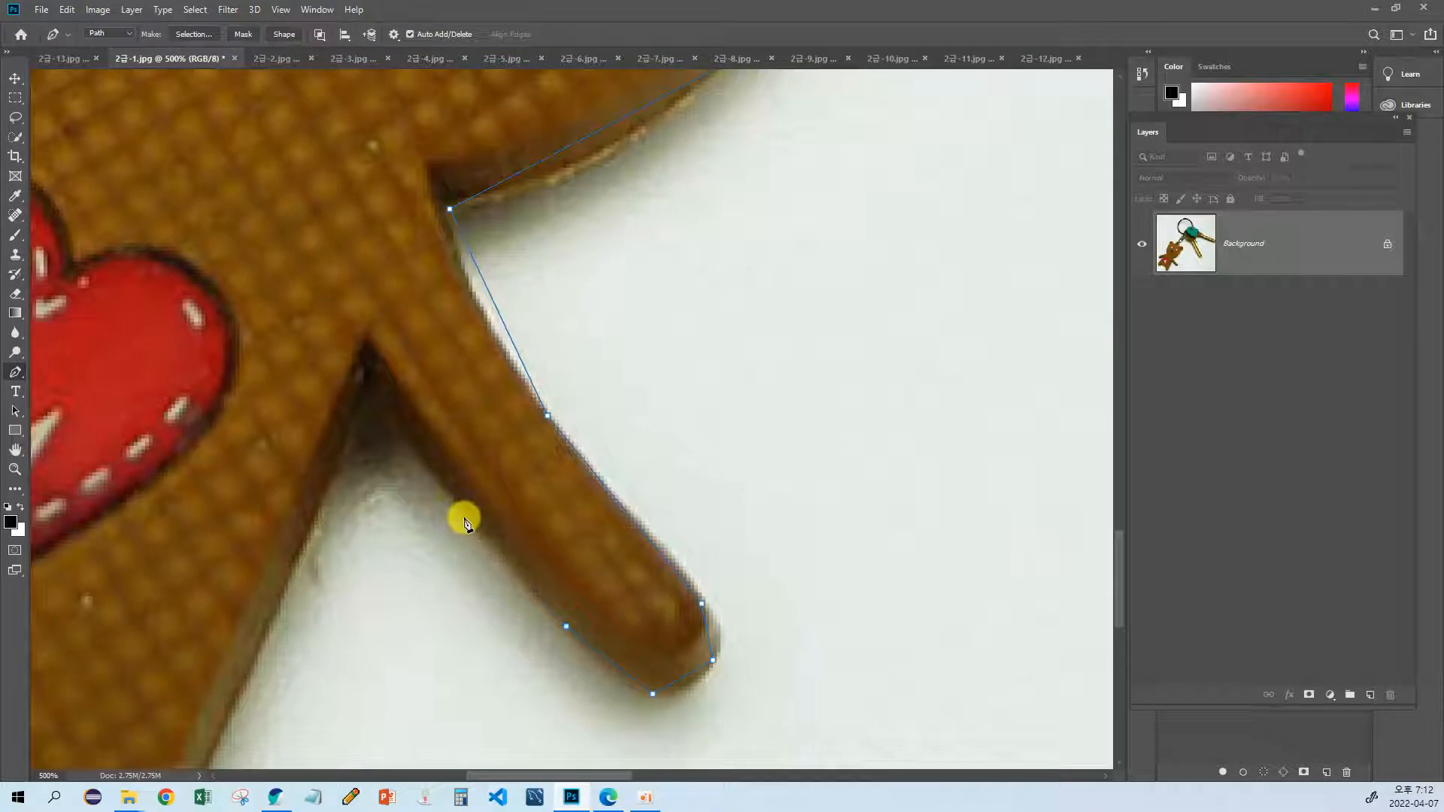
{"action": "left_click", "coordinate": [378, 385]}
{"action": "left_click_drag", "start_coordinate": [381, 455], "coordinate": [474, 348]}
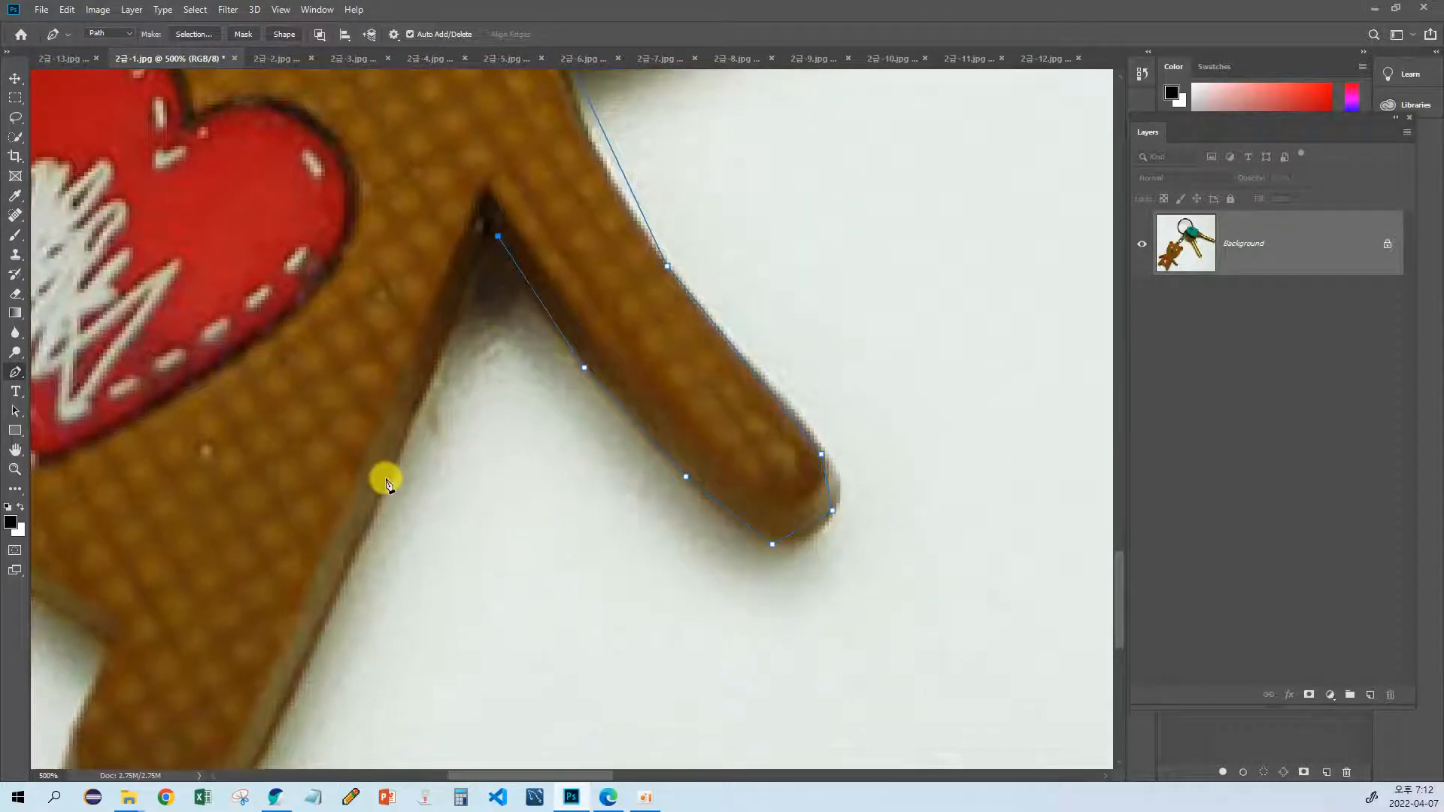
Step: Extend the path from the armpit down the side of the bear's body to the foot
{"action": "left_click_drag", "start_coordinate": [391, 479], "coordinate": [480, 377]}
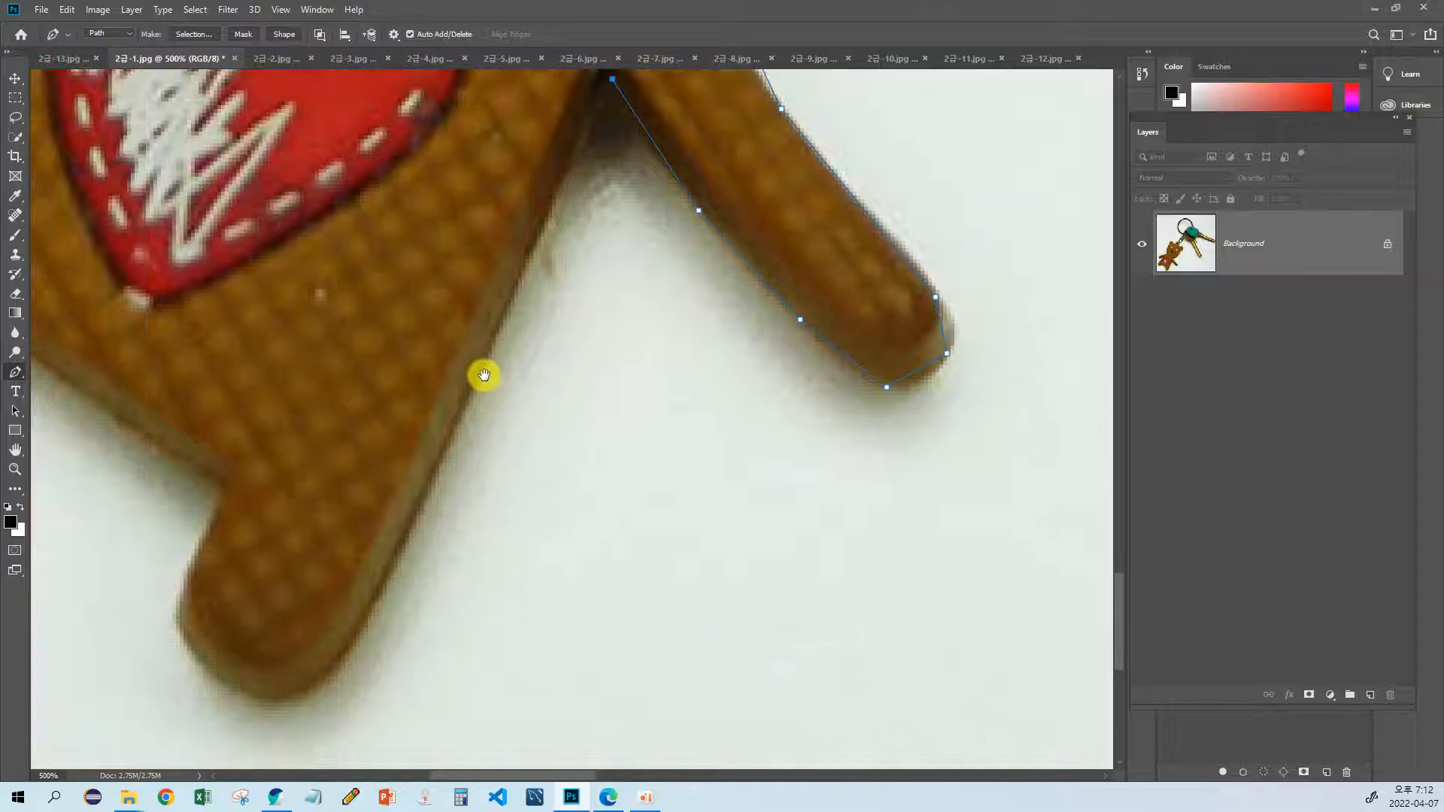
{"action": "left_click", "coordinate": [454, 439]}
{"action": "left_click_drag", "start_coordinate": [430, 523], "coordinate": [494, 469]}
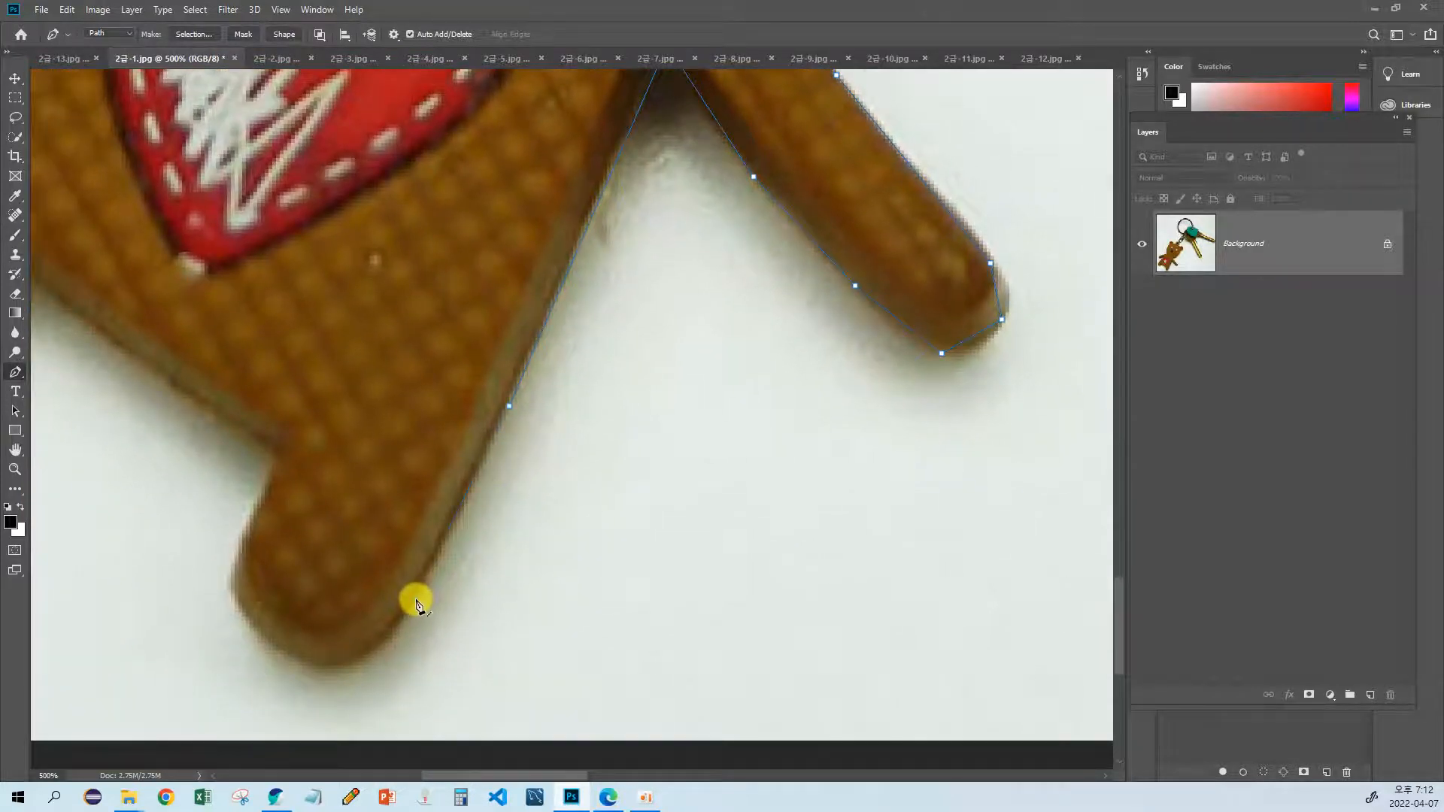
{"action": "left_click_drag", "start_coordinate": [416, 603], "coordinate": [493, 474]}
{"action": "left_click", "coordinate": [494, 467]}
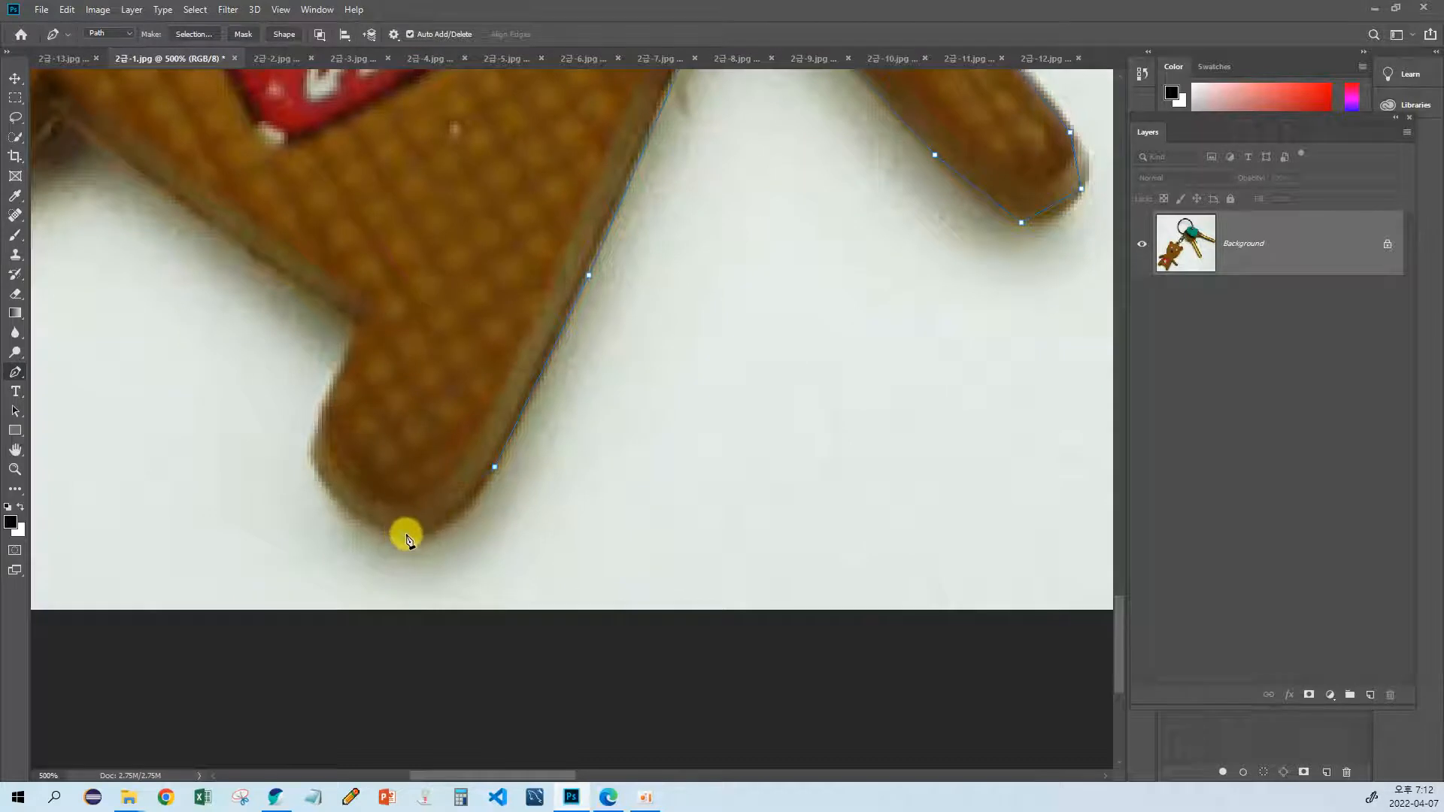
Step: Trace around the bottom of the foot and up its inner side to the crotch
{"action": "left_click", "coordinate": [406, 535]}
{"action": "left_click", "coordinate": [325, 481]}
{"action": "left_click_drag", "start_coordinate": [324, 464], "coordinate": [355, 482]}
{"action": "left_click", "coordinate": [351, 494]}
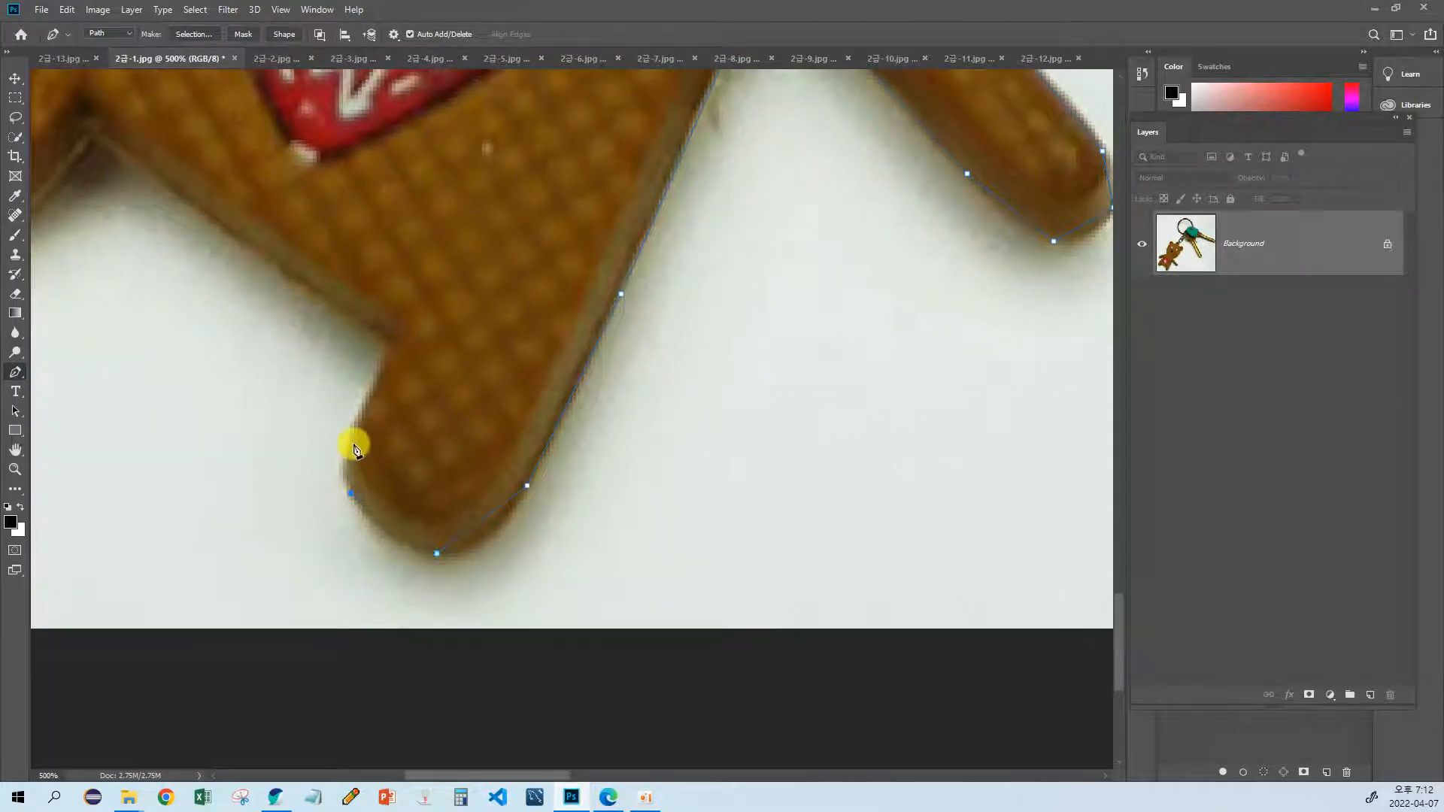
{"action": "left_click", "coordinate": [355, 430]}
{"action": "scroll", "coordinate": [358, 423], "scroll_direction": "up", "scroll_amount": 1}
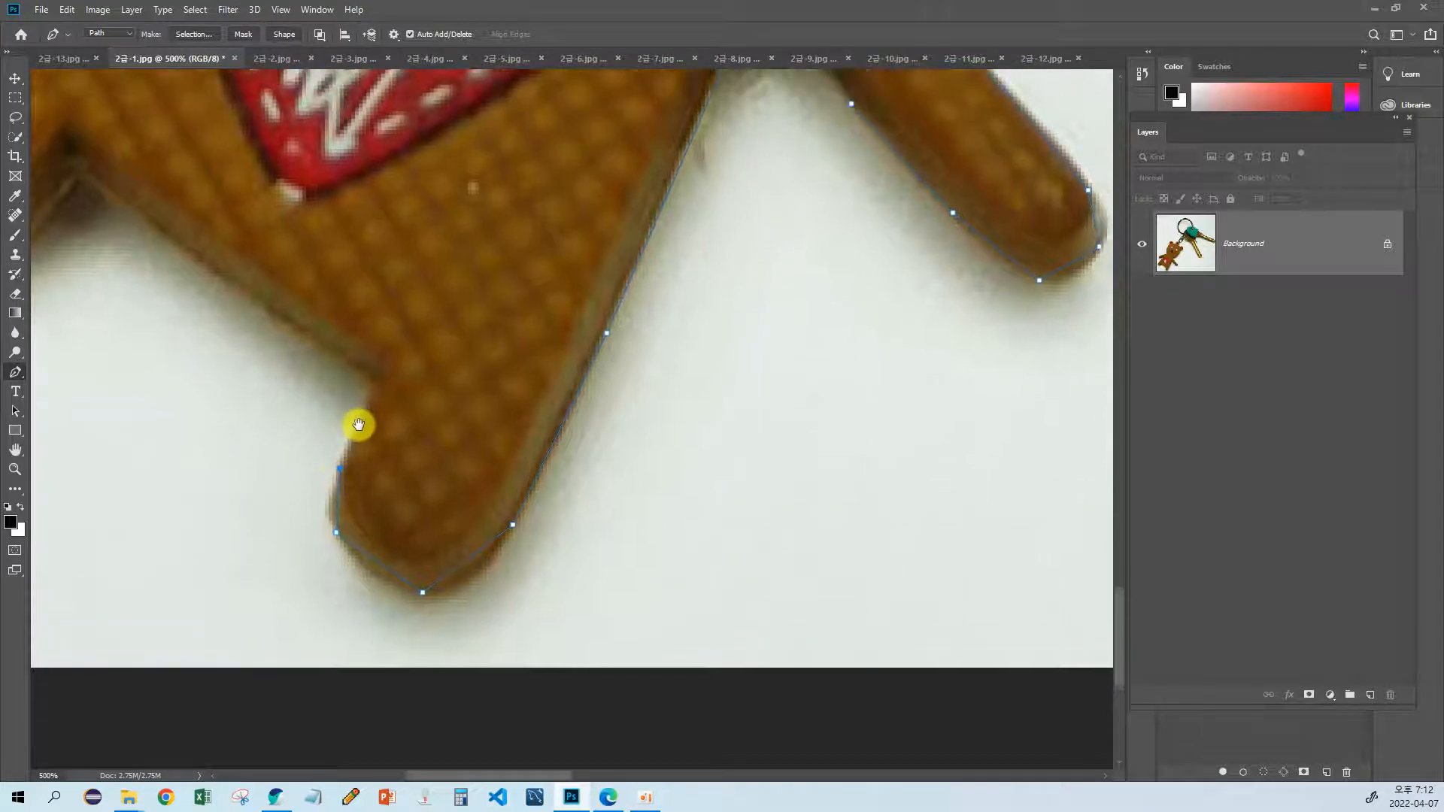
{"action": "left_click", "coordinate": [383, 381]}
{"action": "left_click_drag", "start_coordinate": [383, 382], "coordinate": [588, 467]}
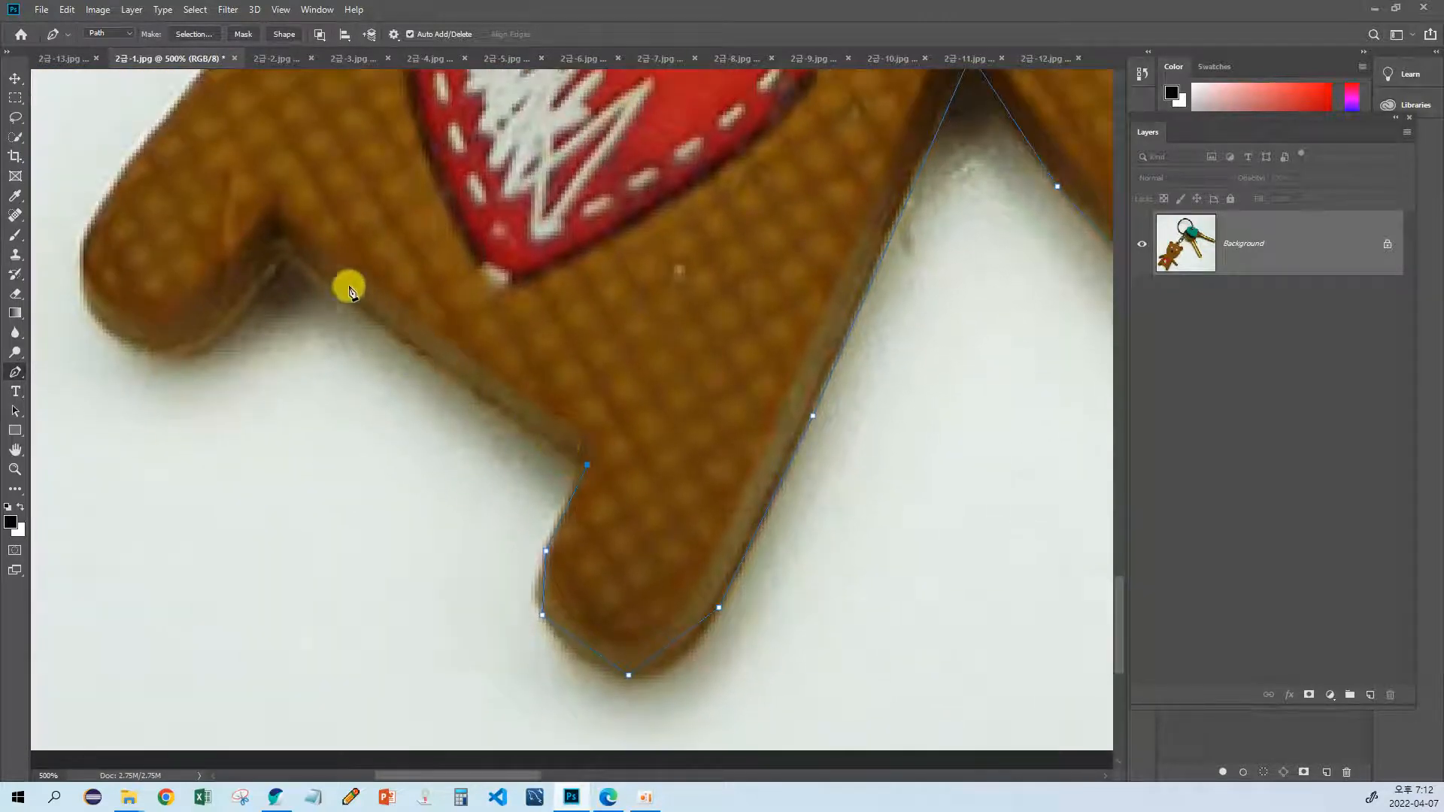
Step: Continue the path along the inner edge to the bear's other leg and around its rounded foot
{"action": "left_click", "coordinate": [291, 257]}
{"action": "left_click_drag", "start_coordinate": [290, 258], "coordinate": [479, 280]}
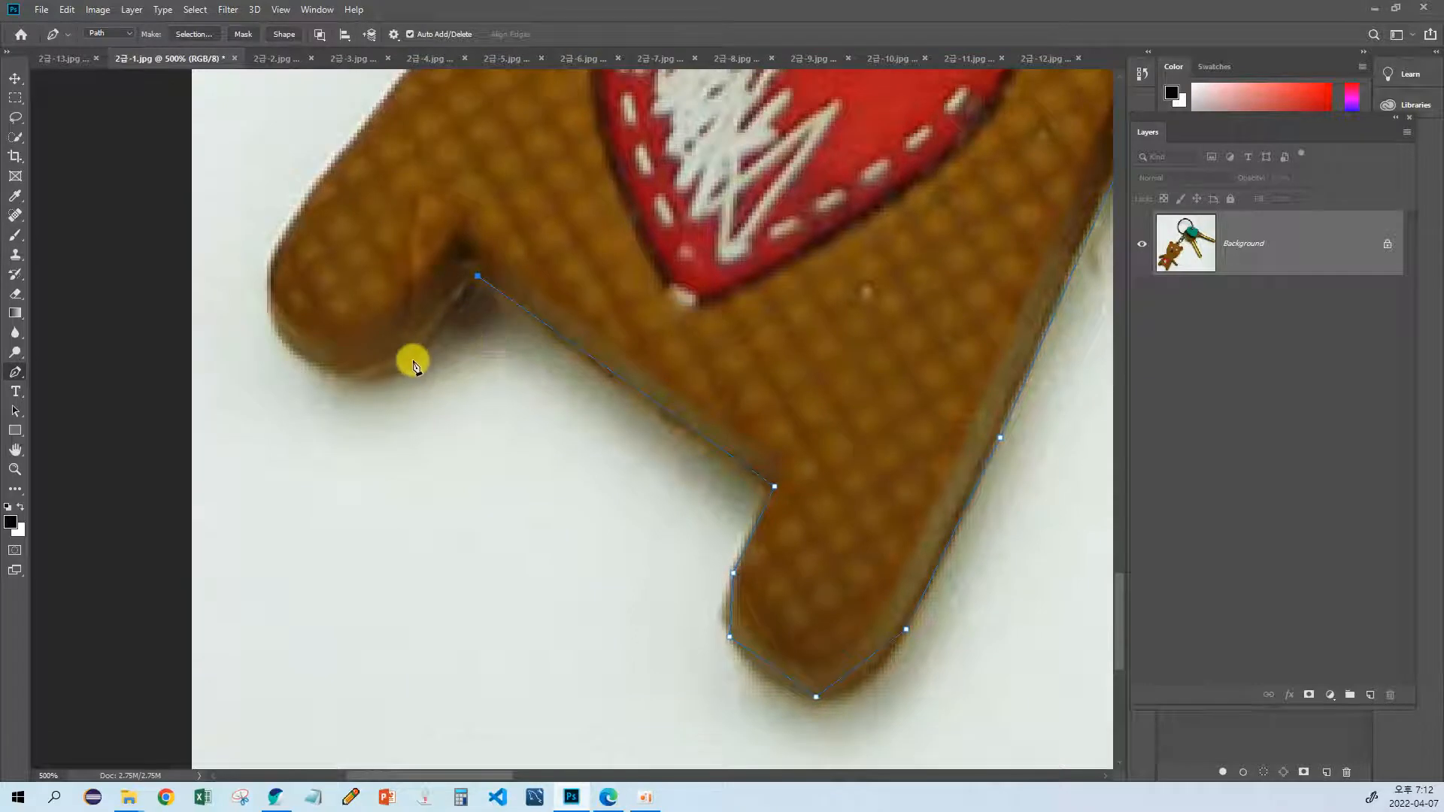
{"action": "left_click", "coordinate": [328, 370]}
{"action": "left_click_drag", "start_coordinate": [332, 364], "coordinate": [480, 430]}
{"action": "left_click", "coordinate": [429, 407]}
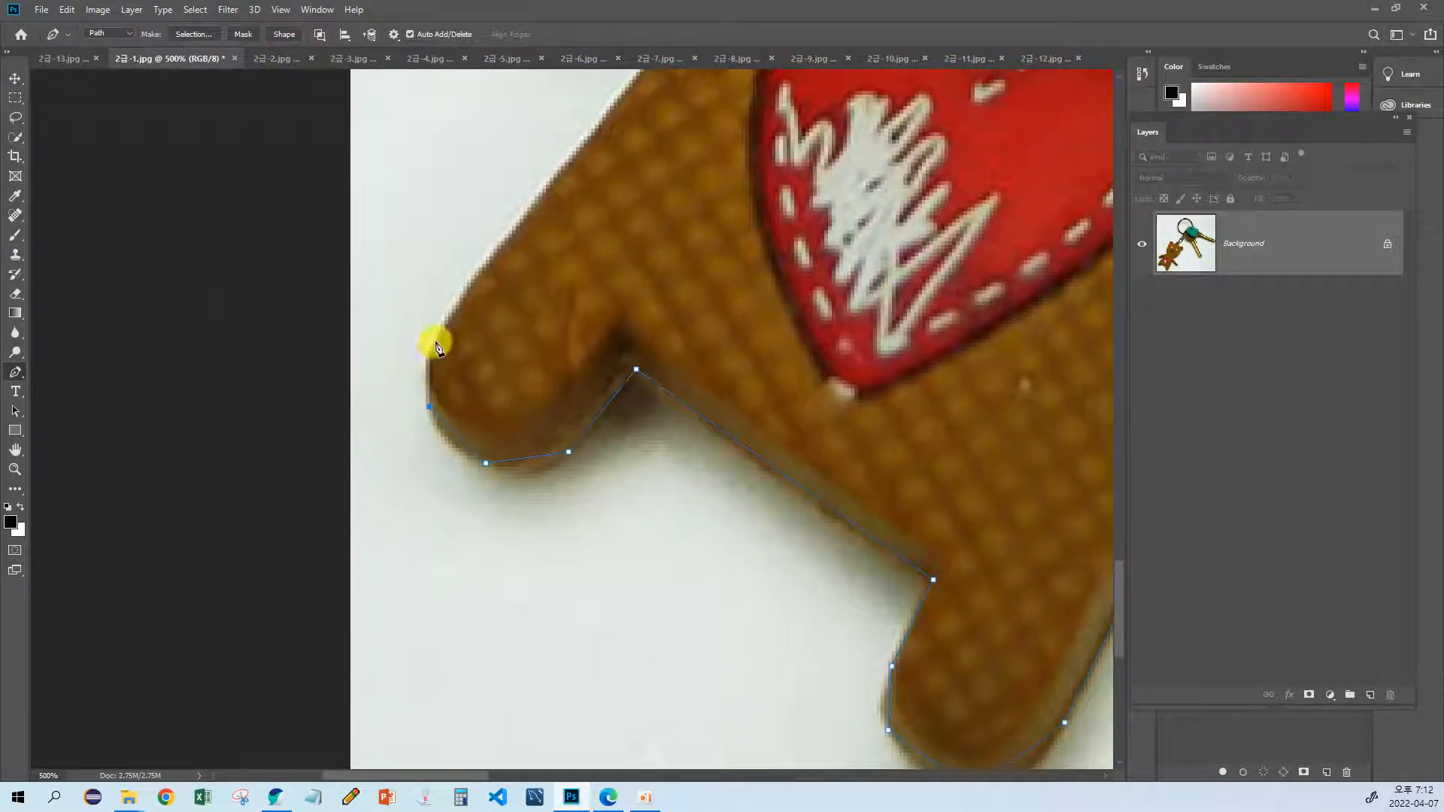
{"action": "left_click", "coordinate": [449, 323]}
Step: Trace the other side of the bear's body from the foot up to the armpit
{"action": "left_click_drag", "start_coordinate": [476, 274], "coordinate": [399, 448]}
{"action": "left_click_drag", "start_coordinate": [561, 150], "coordinate": [496, 414]}
{"action": "left_click", "coordinate": [509, 369]}
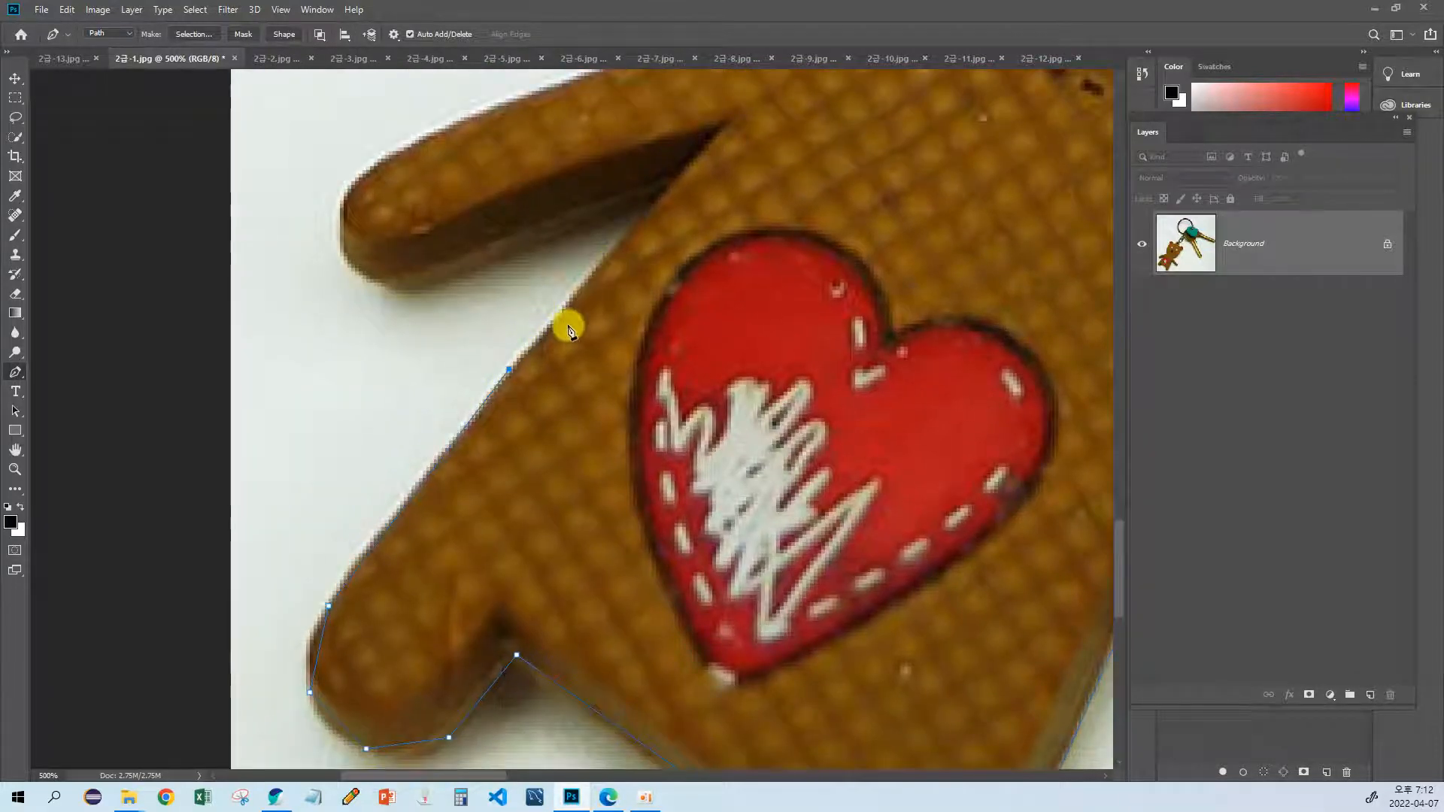
{"action": "left_click", "coordinate": [671, 189]}
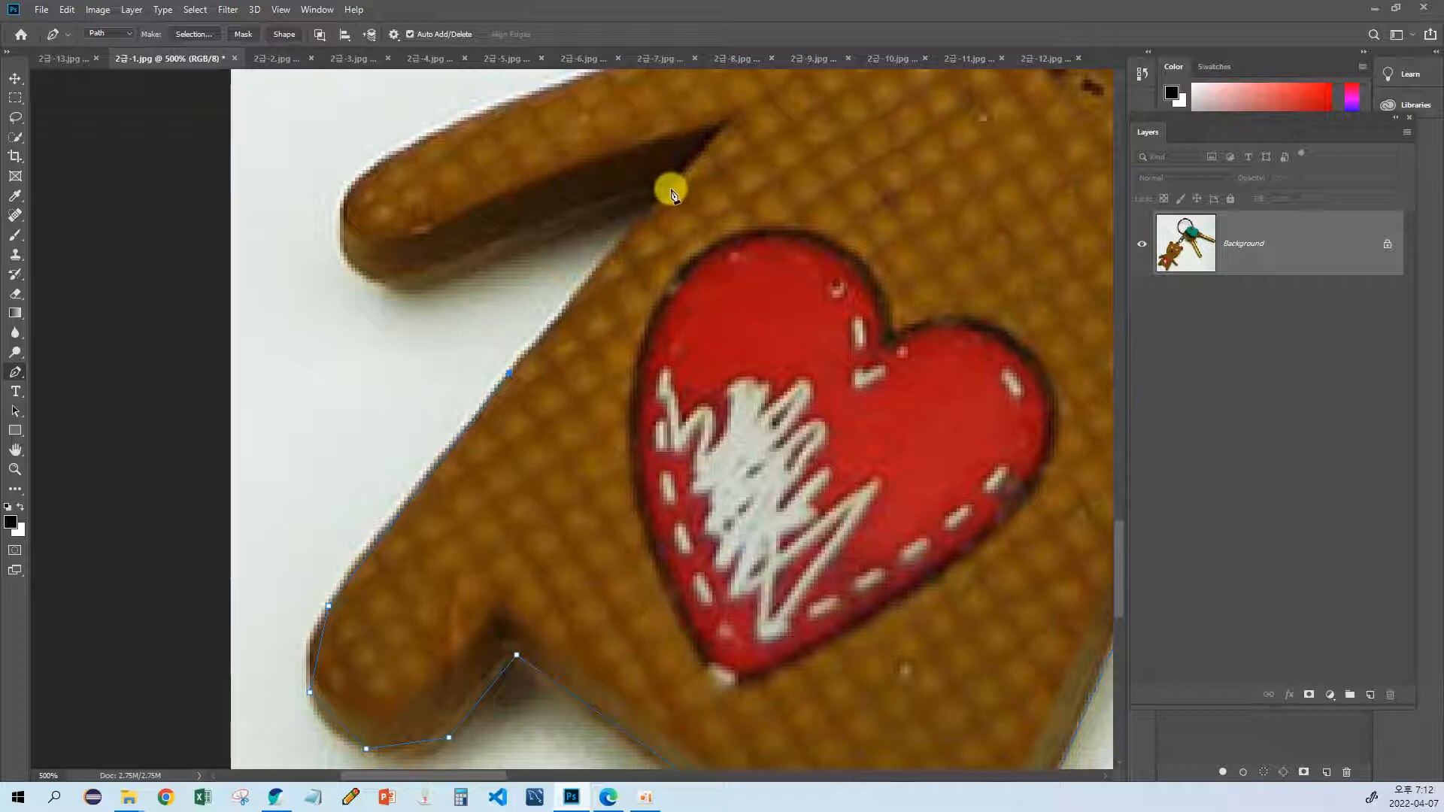
Step: Trace around the bear's other arm with curved points at the hand and close the path at the neck
{"action": "left_click", "coordinate": [423, 289]}
{"action": "left_click_drag", "start_coordinate": [368, 306], "coordinate": [549, 297]}
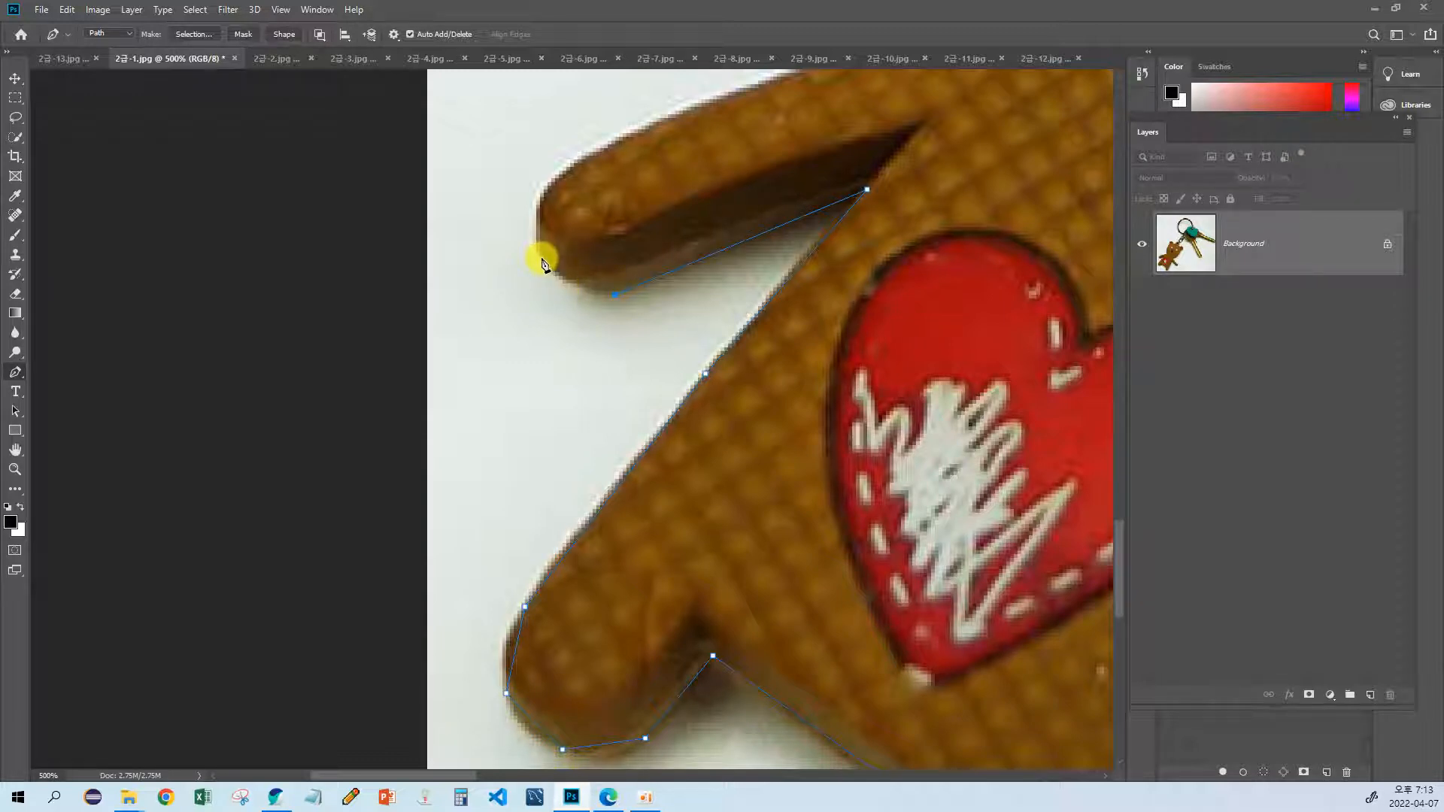
{"action": "mouse_move", "coordinate": [538, 257]}
{"action": "left_mouse_down"}
{"action": "mouse_move", "coordinate": [529, 231]}
{"action": "mouse_move", "coordinate": [512, 260]}
{"action": "left_mouse_up"}
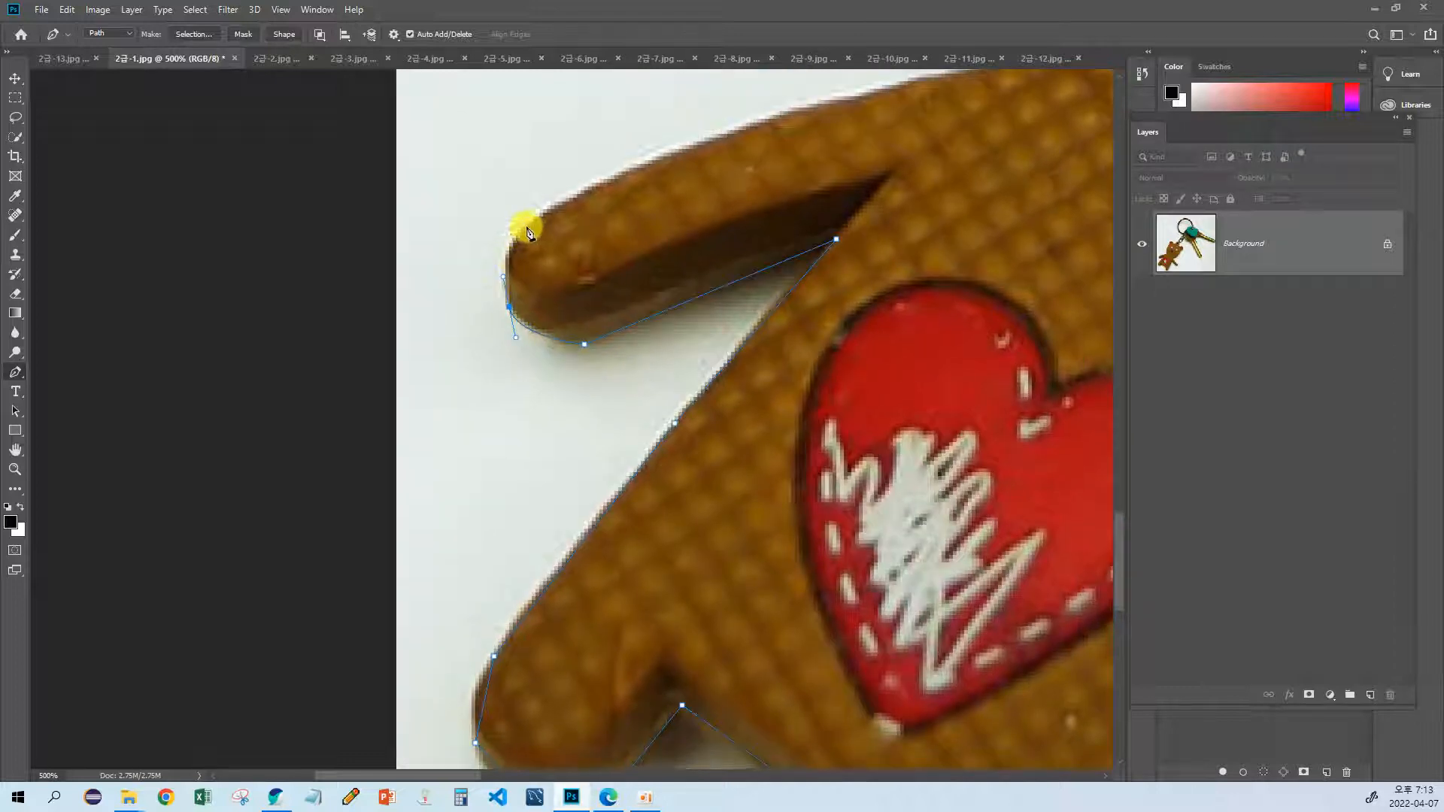
{"action": "left_click_drag", "start_coordinate": [555, 208], "coordinate": [607, 194]}
{"action": "left_click_drag", "start_coordinate": [547, 240], "coordinate": [453, 292]}
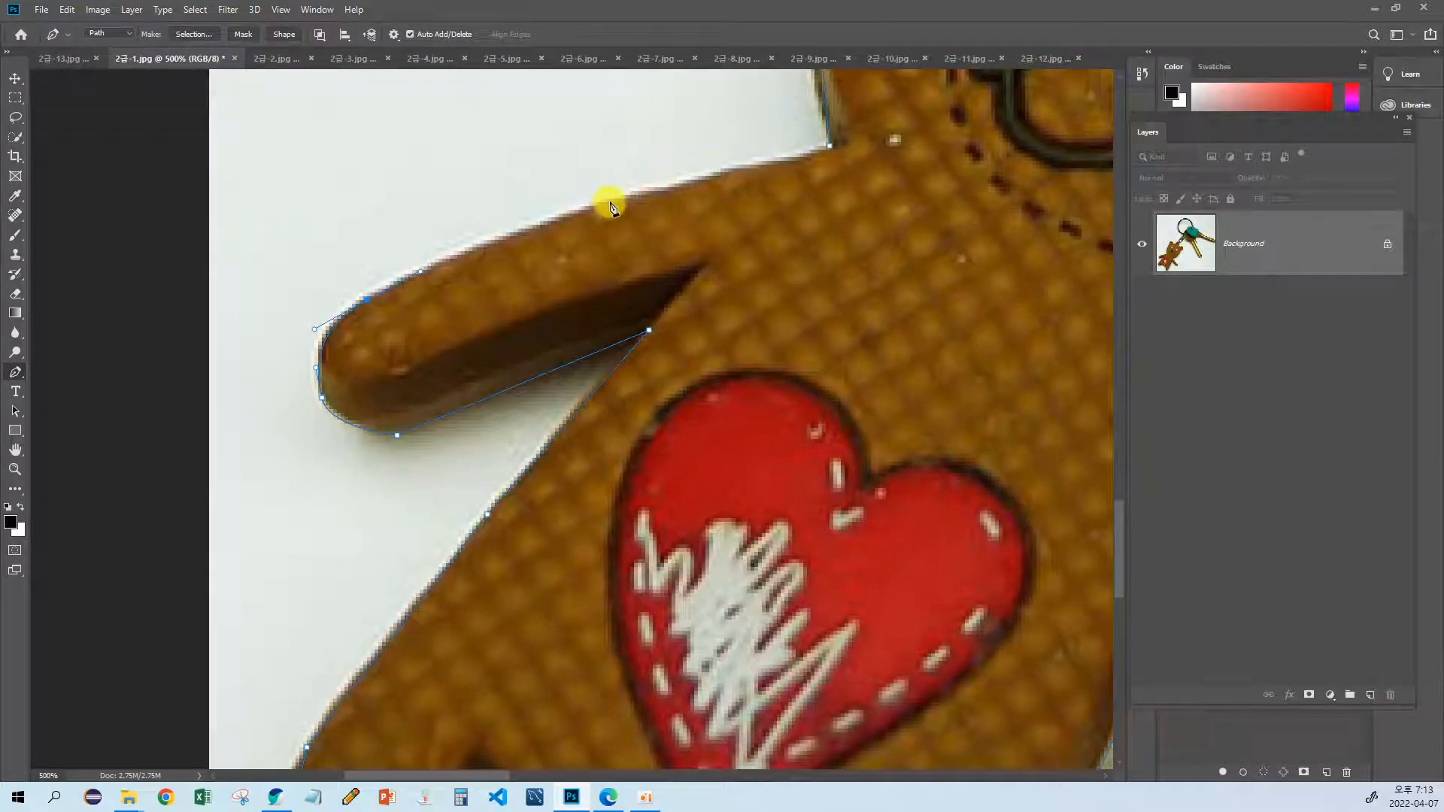
{"action": "left_click", "coordinate": [610, 203]}
{"action": "left_click_drag", "start_coordinate": [651, 220], "coordinate": [523, 275]}
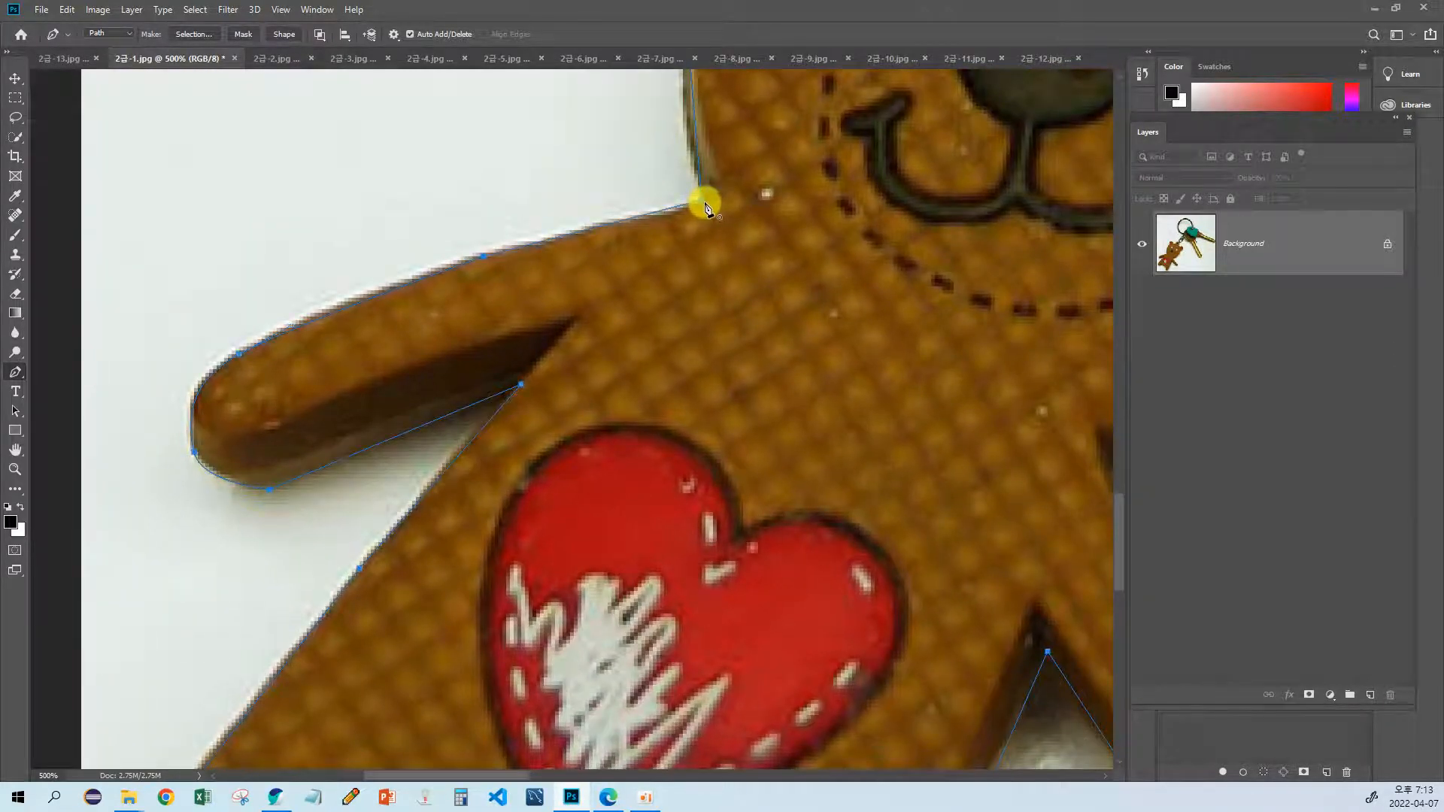
{"action": "left_click_drag", "start_coordinate": [705, 207], "coordinate": [596, 393]}
Step: Inspect the closed outline around the bear, keys and metal ring, including the ring's inner opening
{"action": "scroll", "coordinate": [620, 373], "scroll_direction": "down", "scroll_amount": 2}
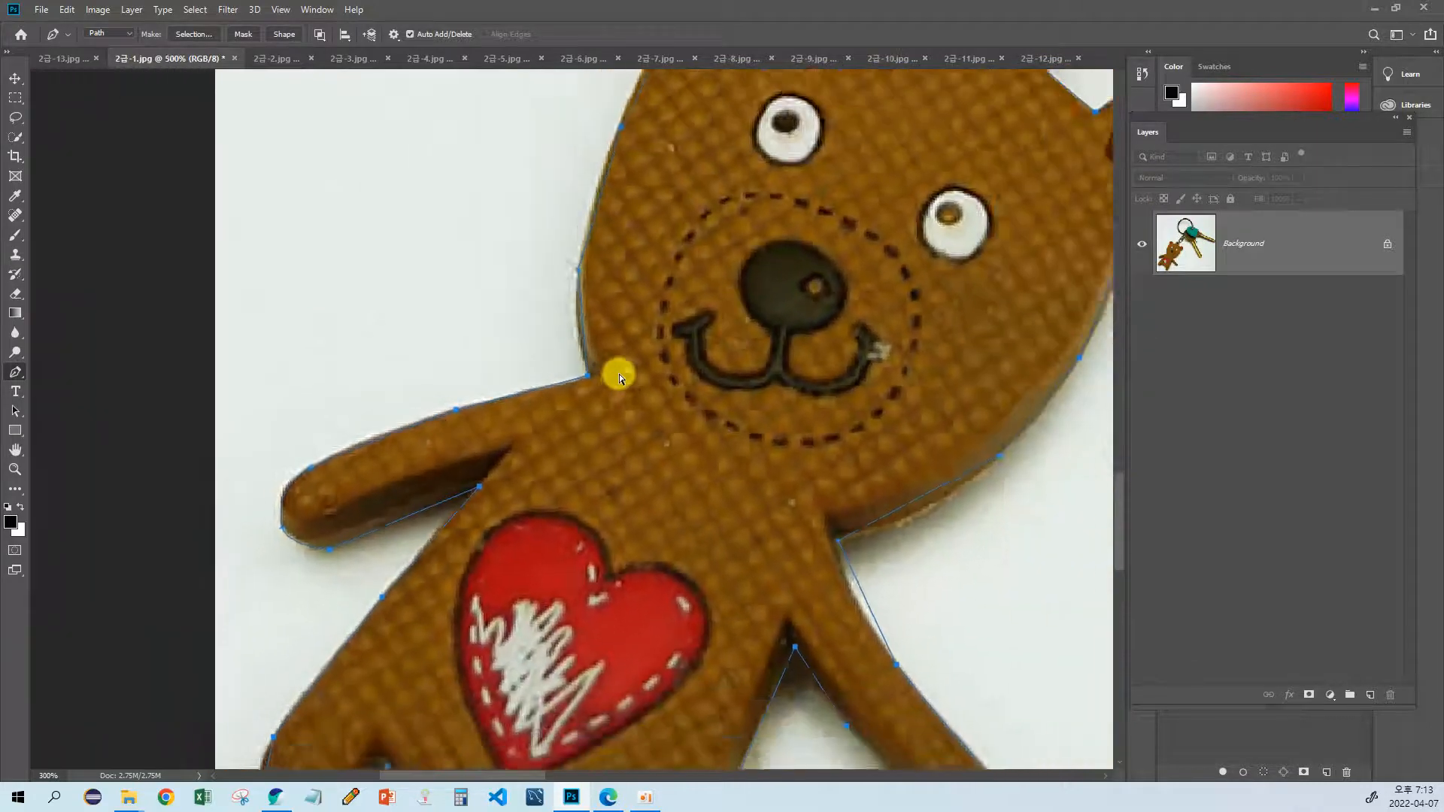
{"action": "scroll", "coordinate": [619, 373], "scroll_direction": "down", "scroll_amount": 5}
{"action": "scroll", "coordinate": [620, 373], "scroll_direction": "up", "scroll_amount": 3}
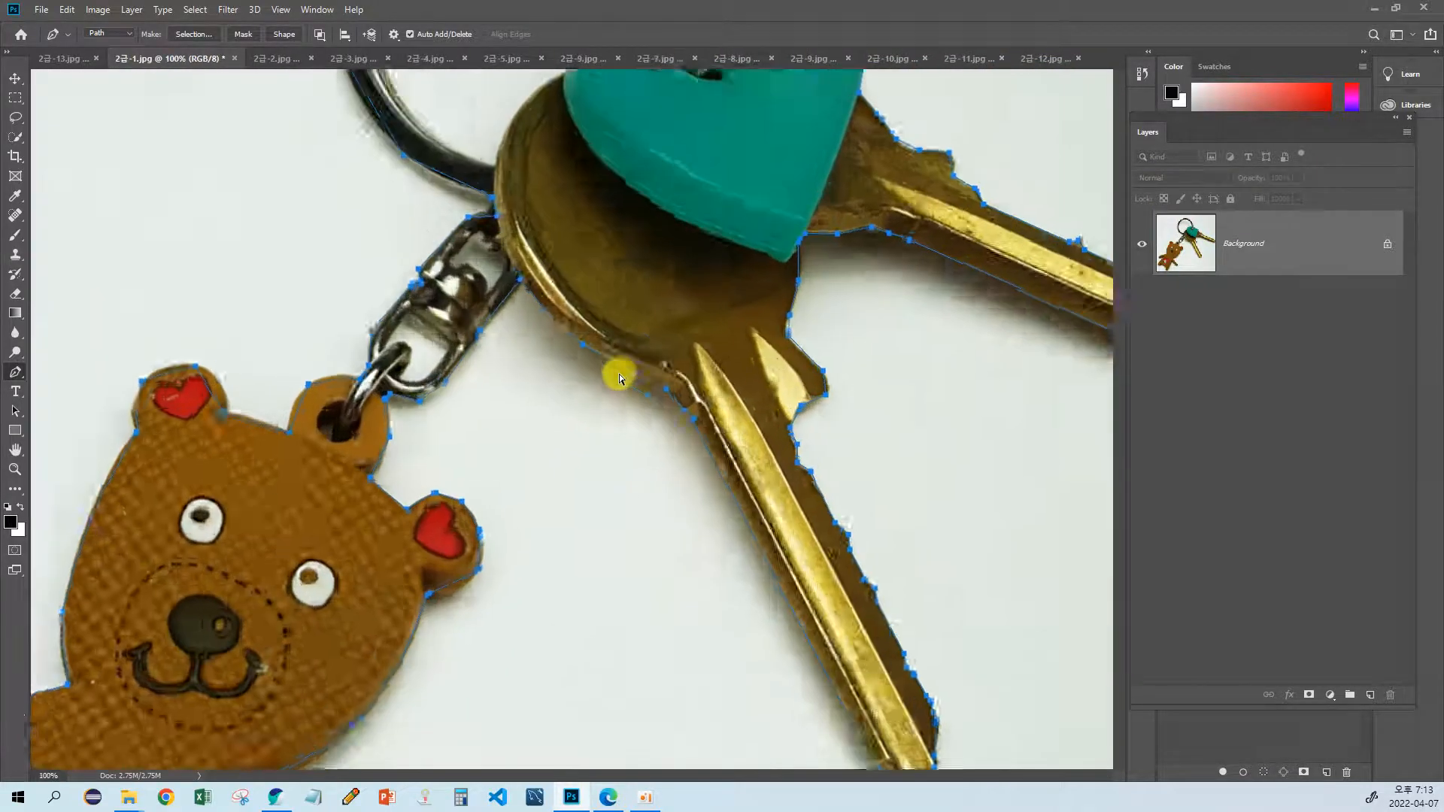
{"action": "scroll", "coordinate": [364, 145], "scroll_direction": "up", "scroll_amount": 3}
{"action": "left_click_drag", "start_coordinate": [471, 286], "coordinate": [422, 542]}
{"action": "left_click_drag", "start_coordinate": [370, 225], "coordinate": [418, 345]}
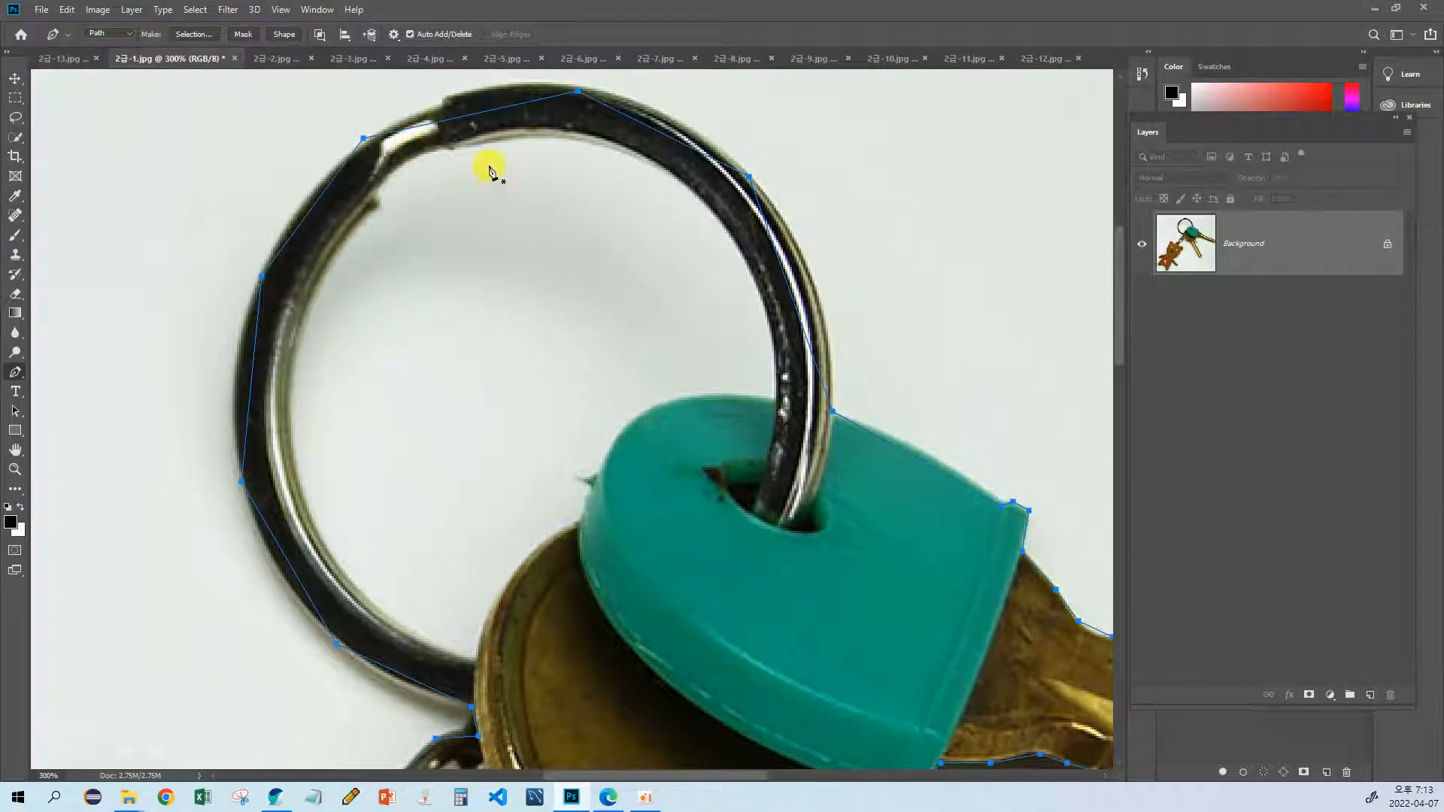
{"action": "scroll", "coordinate": [485, 309], "scroll_direction": "down", "scroll_amount": 2}
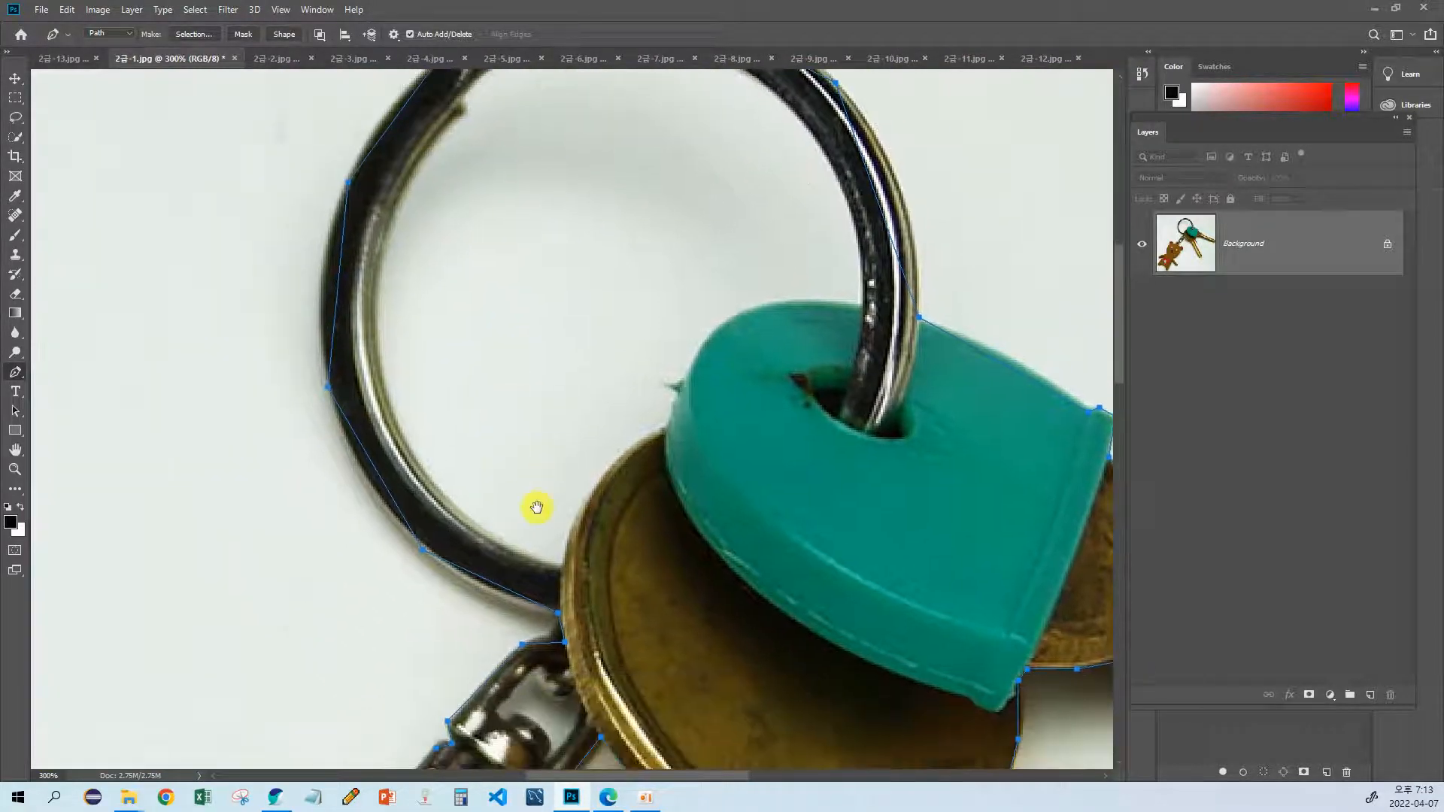
{"action": "scroll", "coordinate": [512, 459], "scroll_direction": "down", "scroll_amount": 2}
{"action": "left_click", "coordinate": [510, 456]}
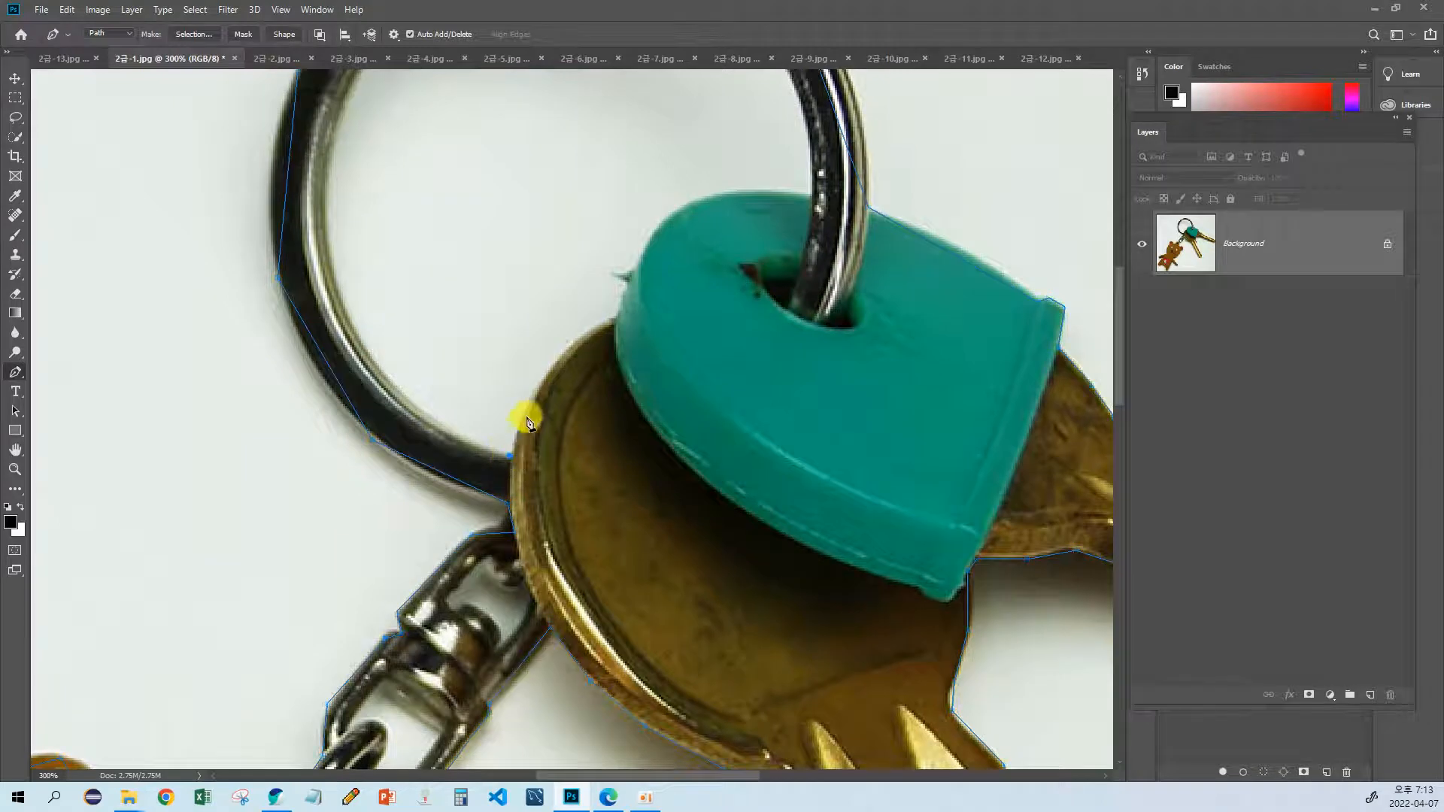
{"action": "left_click_drag", "start_coordinate": [527, 387], "coordinate": [503, 439]}
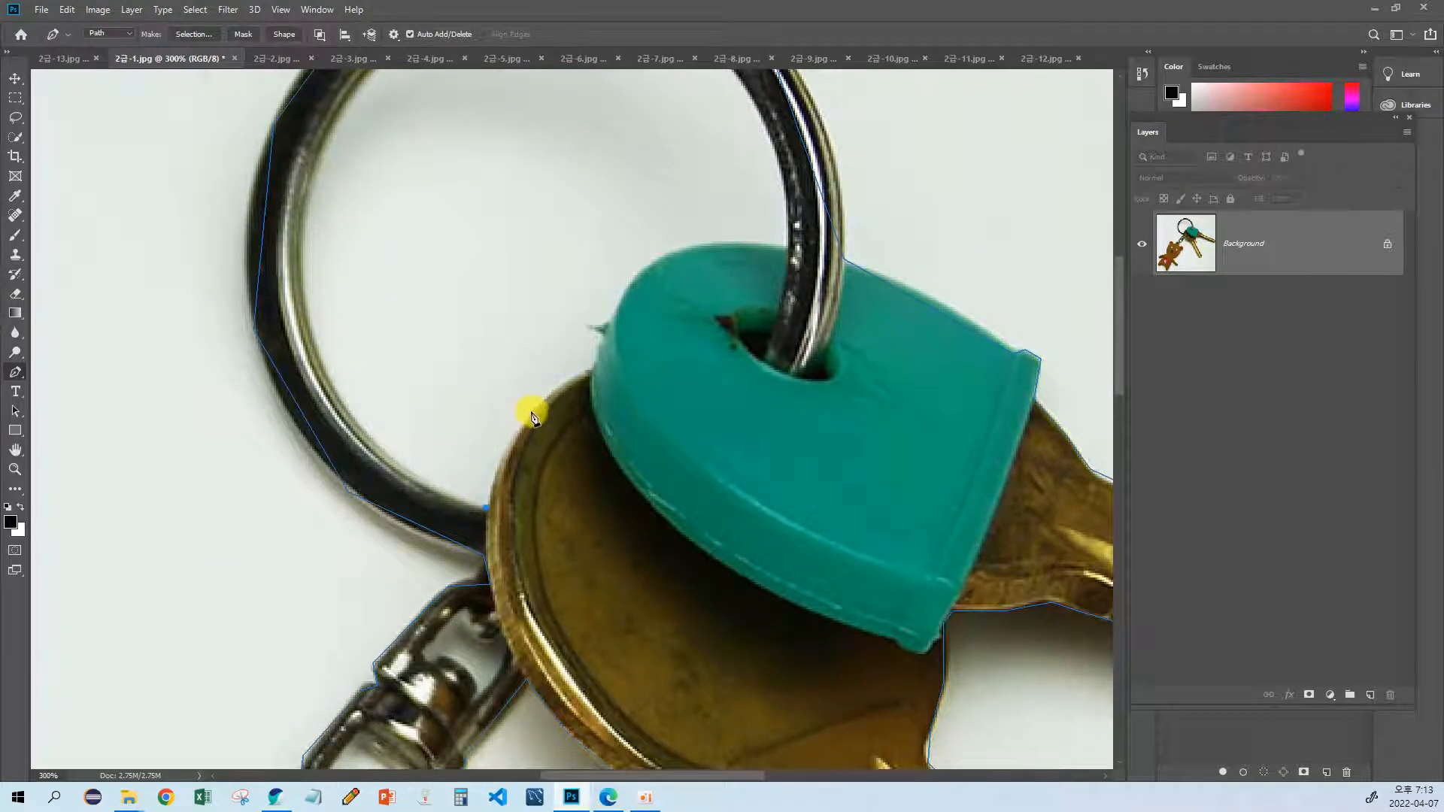
{"action": "left_click_drag", "start_coordinate": [522, 428], "coordinate": [564, 371]}
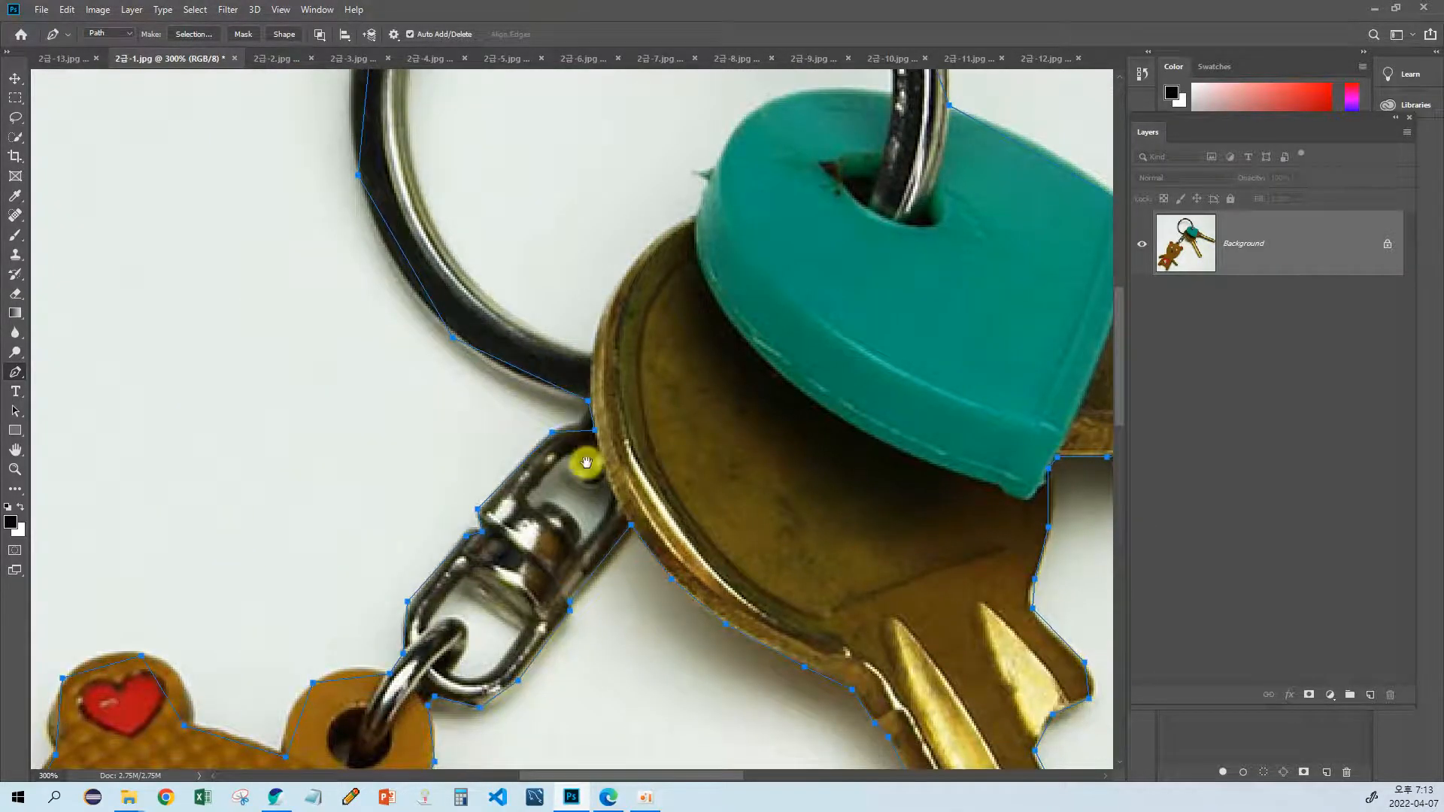
{"action": "left_click_drag", "start_coordinate": [583, 461], "coordinate": [607, 280]}
{"action": "left_click_drag", "start_coordinate": [506, 384], "coordinate": [487, 422]}
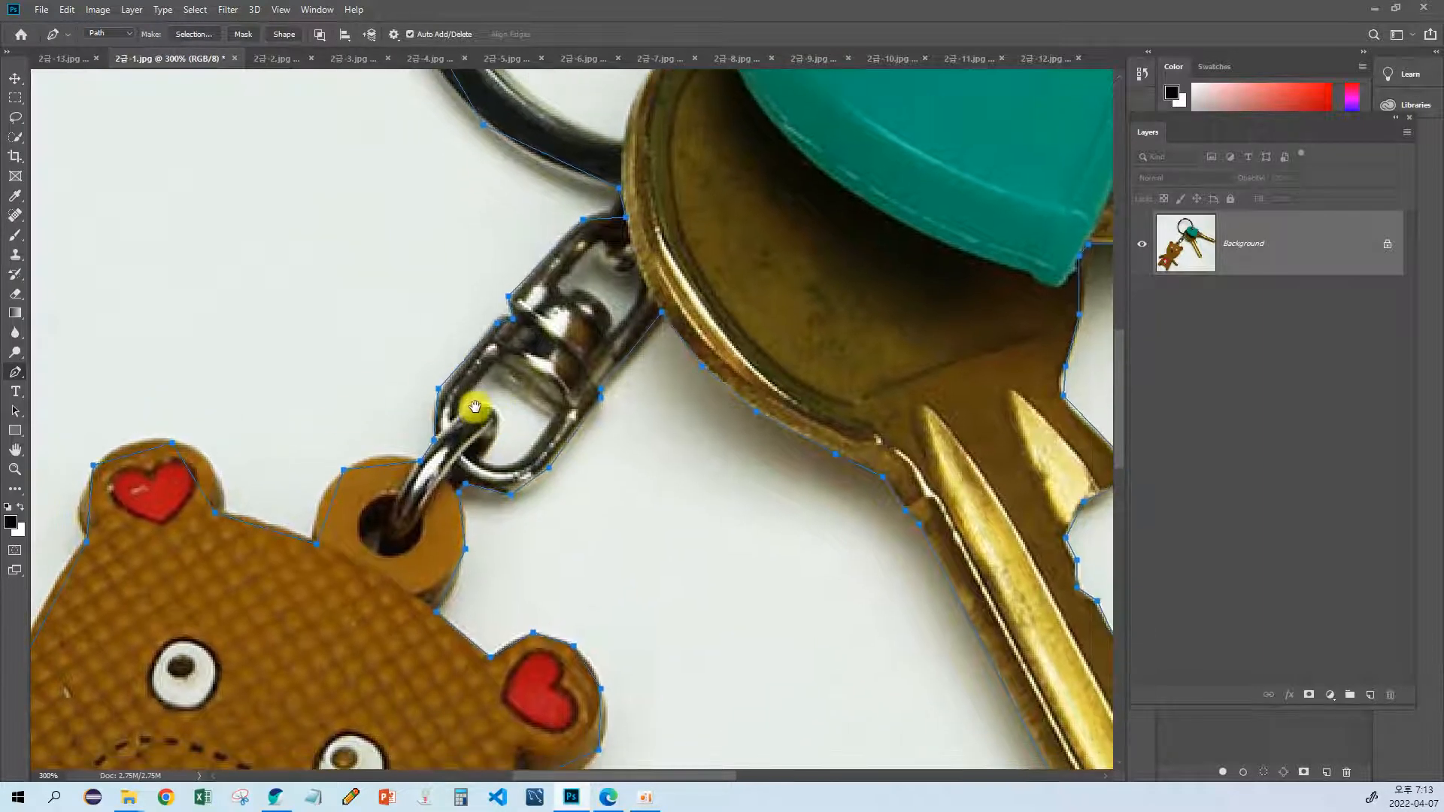
{"action": "left_click_drag", "start_coordinate": [480, 308], "coordinate": [449, 449]}
{"action": "left_click_drag", "start_coordinate": [386, 413], "coordinate": [442, 387]}
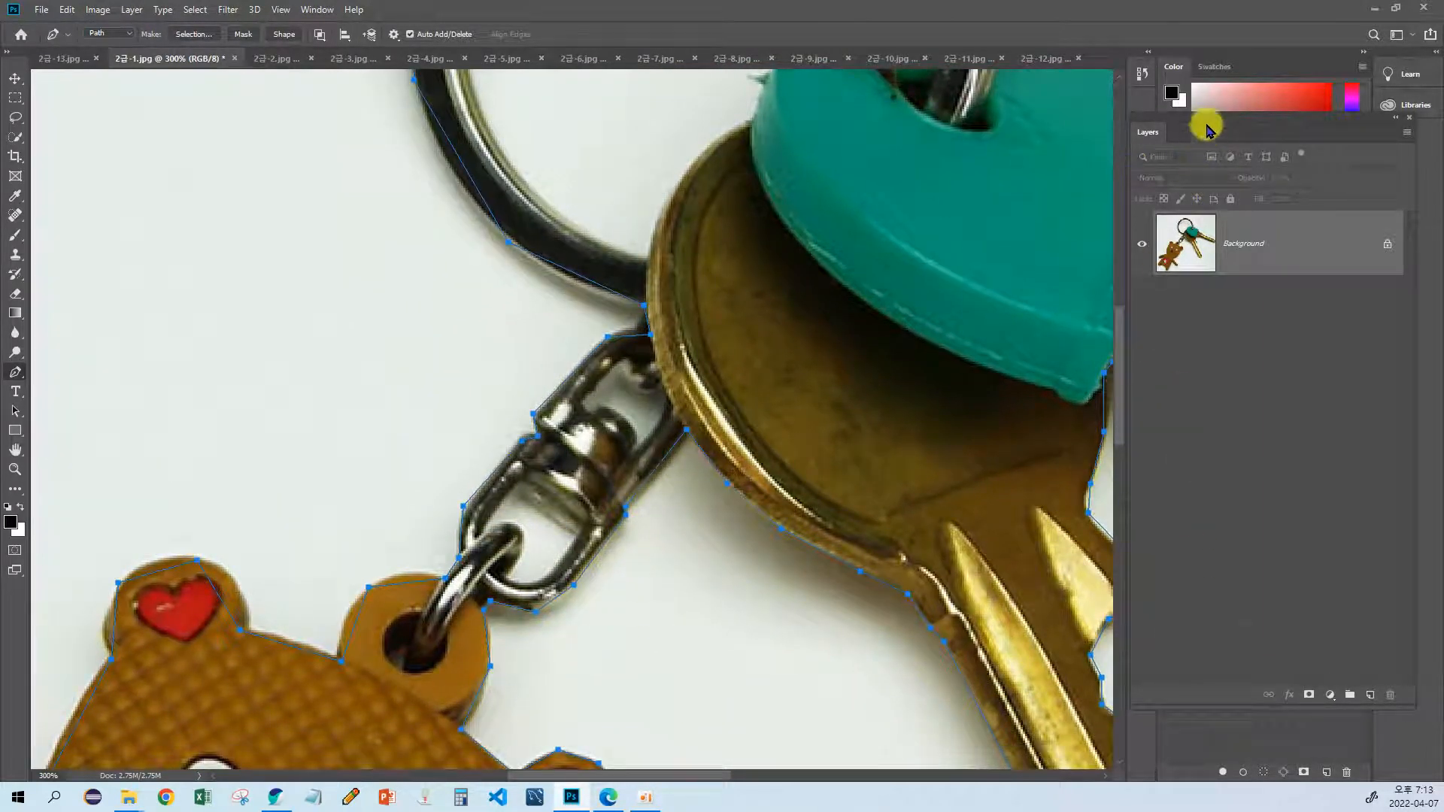
Step: Move the floating Layers panel over the canvas to uncover the Work Path entry
{"action": "left_click_drag", "start_coordinate": [1197, 126], "coordinate": [899, 184]}
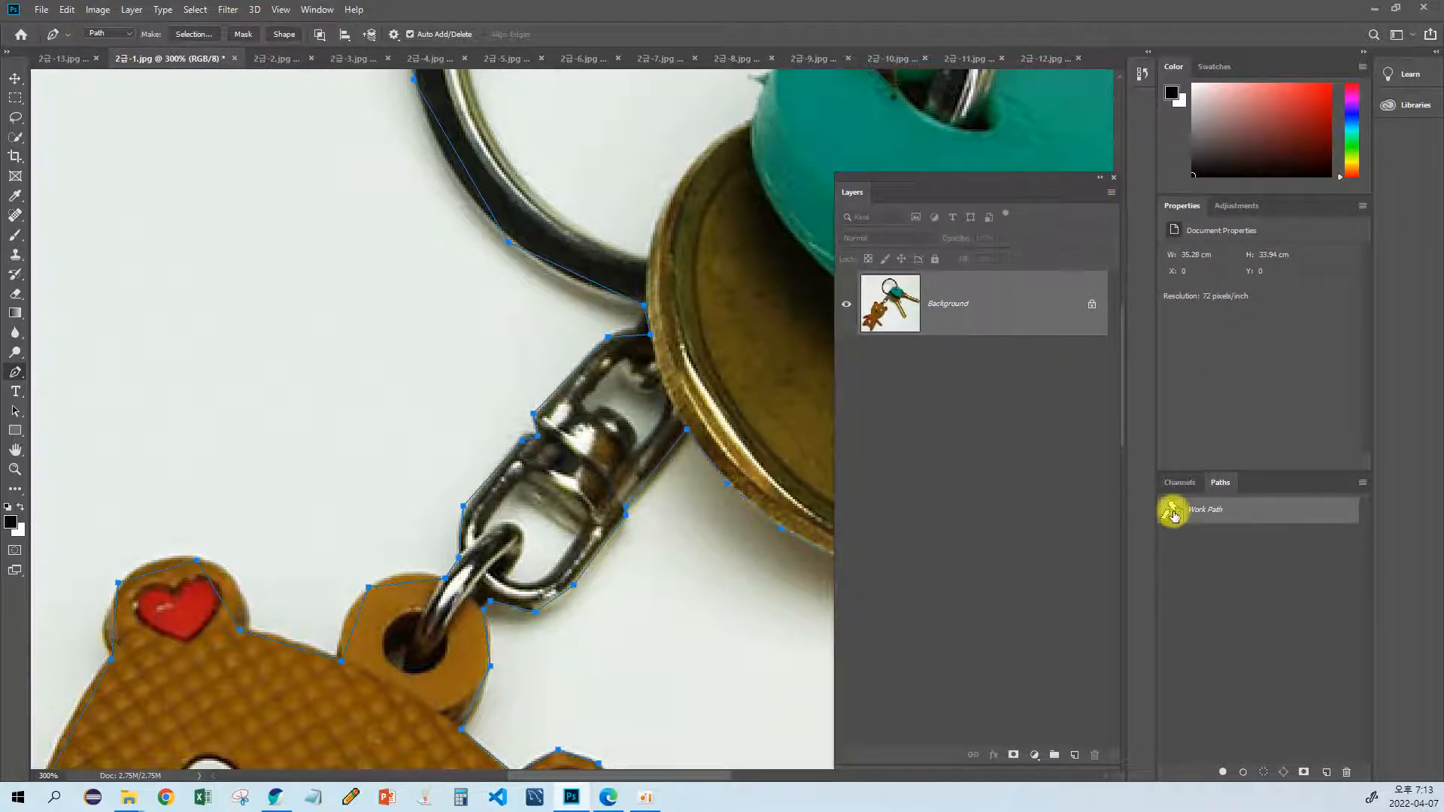
{"action": "left_click_drag", "start_coordinate": [692, 440], "coordinate": [629, 425]}
{"action": "left_click_drag", "start_coordinate": [550, 458], "coordinate": [586, 477]}
{"action": "mouse_move", "coordinate": [489, 409]}
{"action": "left_mouse_down"}
{"action": "mouse_move", "coordinate": [529, 441]}
{"action": "mouse_move", "coordinate": [479, 435]}
{"action": "left_mouse_up"}
{"action": "left_click_drag", "start_coordinate": [354, 361], "coordinate": [399, 391]}
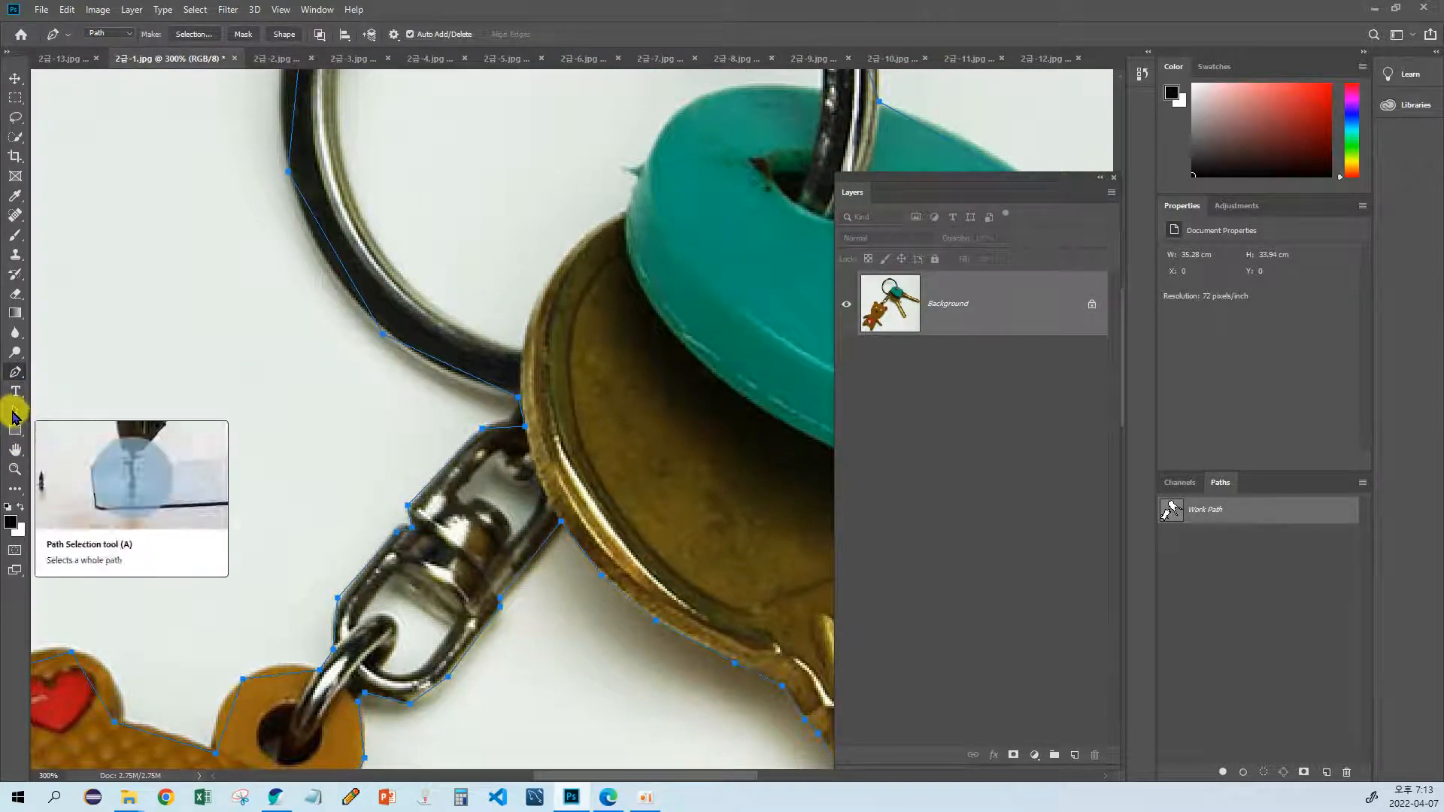
Step: Deselect the work path's anchor points with the Path Selection tool
{"action": "left_click", "coordinate": [14, 413]}
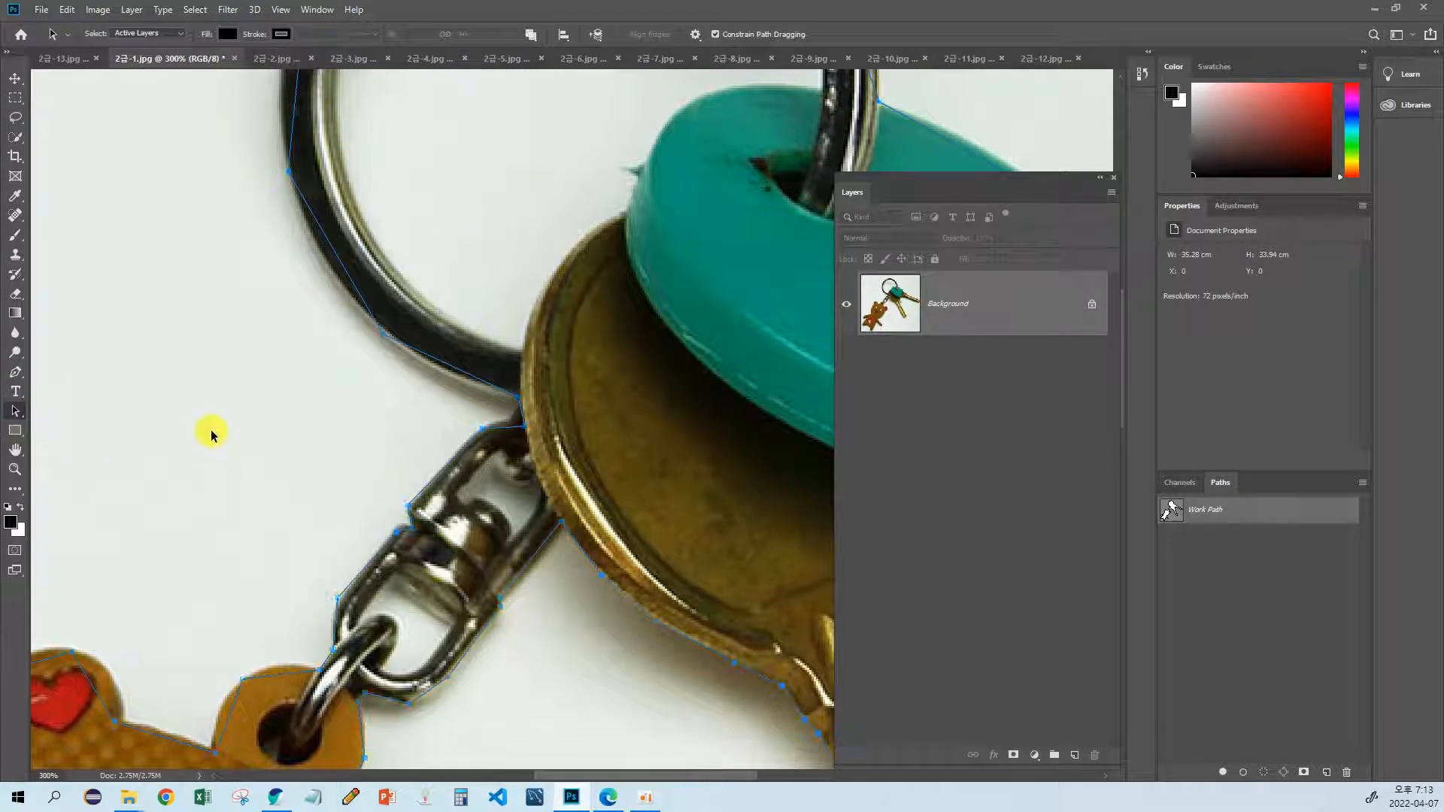
{"action": "left_click_drag", "start_coordinate": [357, 465], "coordinate": [300, 574]}
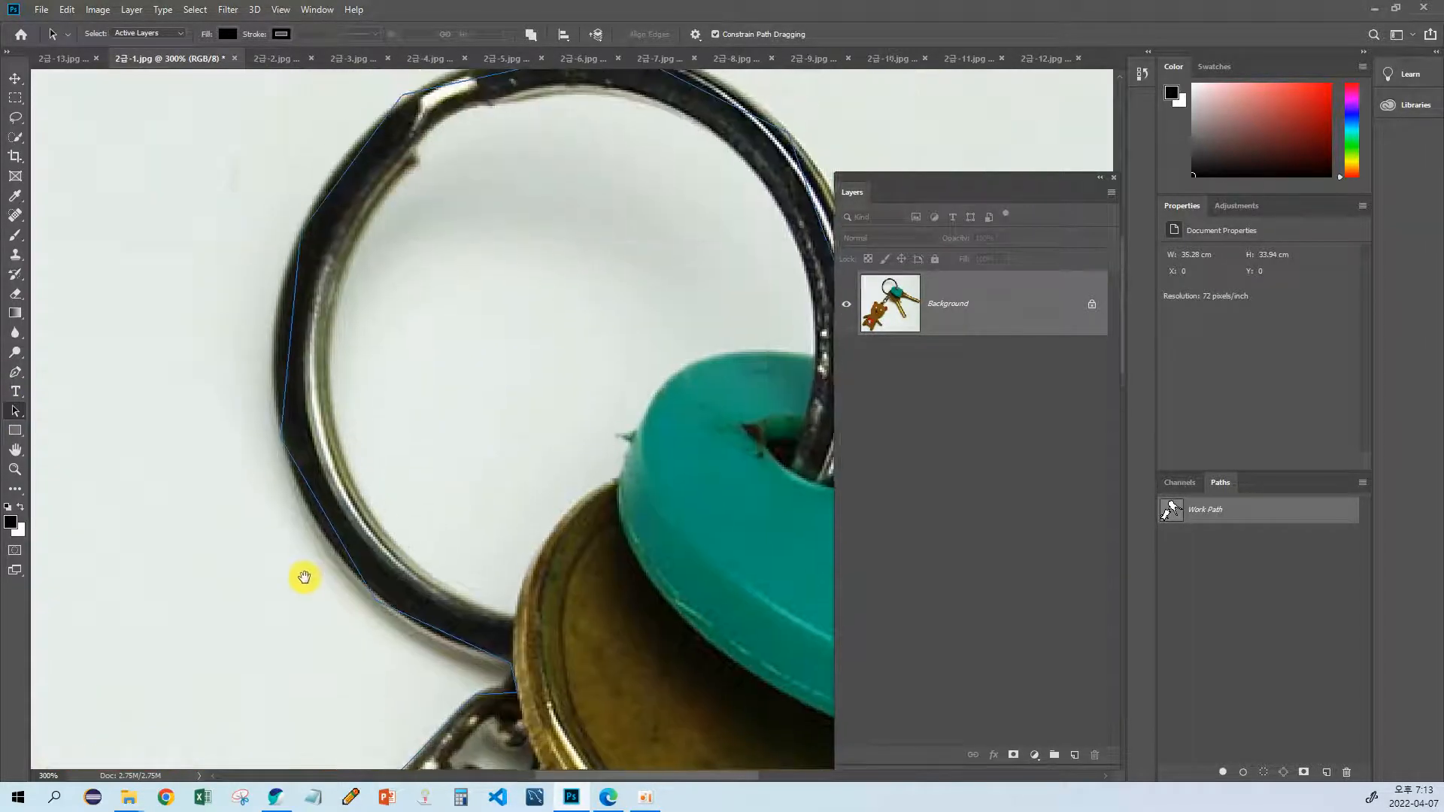
{"action": "left_click", "coordinate": [489, 425]}
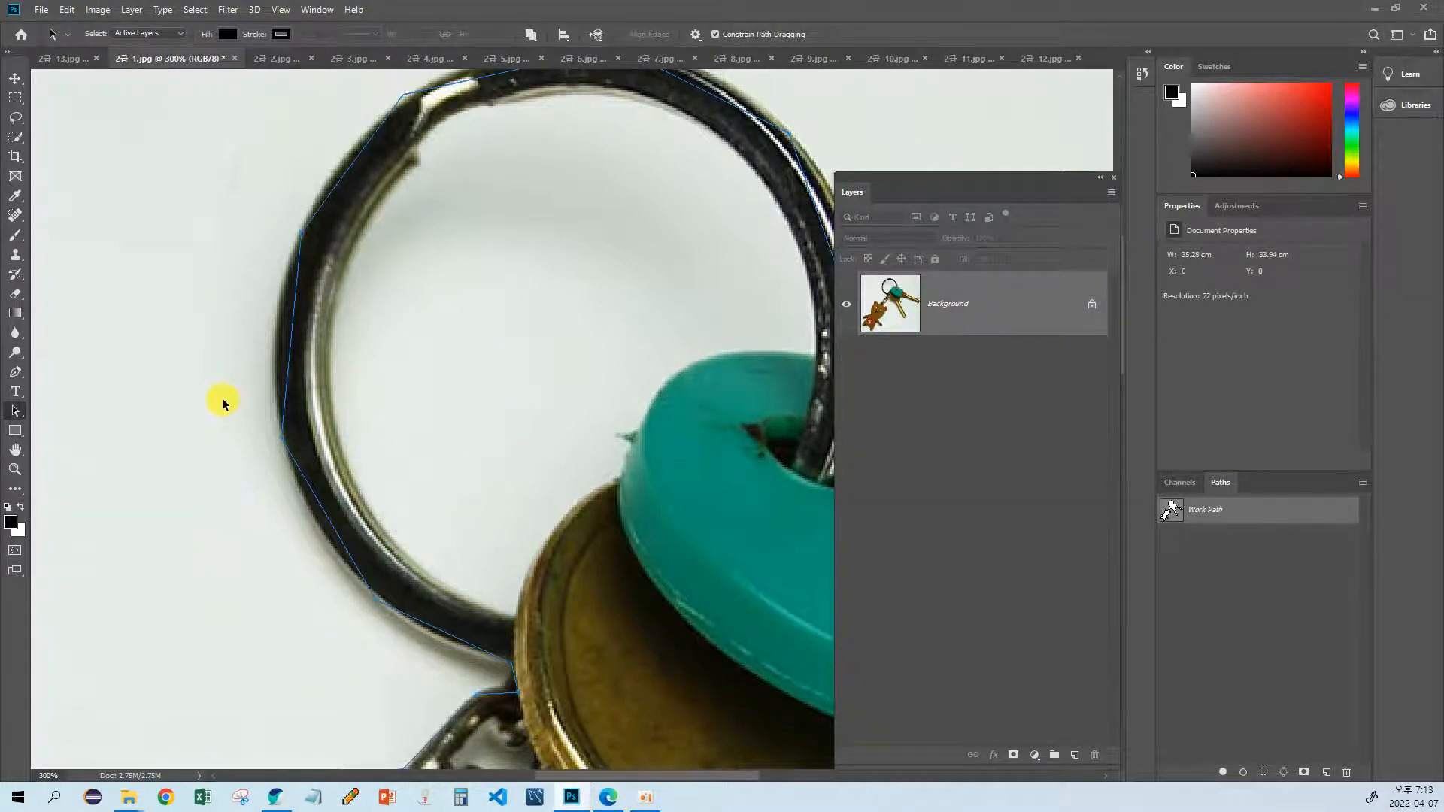
{"action": "left_click_drag", "start_coordinate": [187, 499], "coordinate": [284, 466]}
{"action": "left_click_drag", "start_coordinate": [327, 542], "coordinate": [330, 440]}
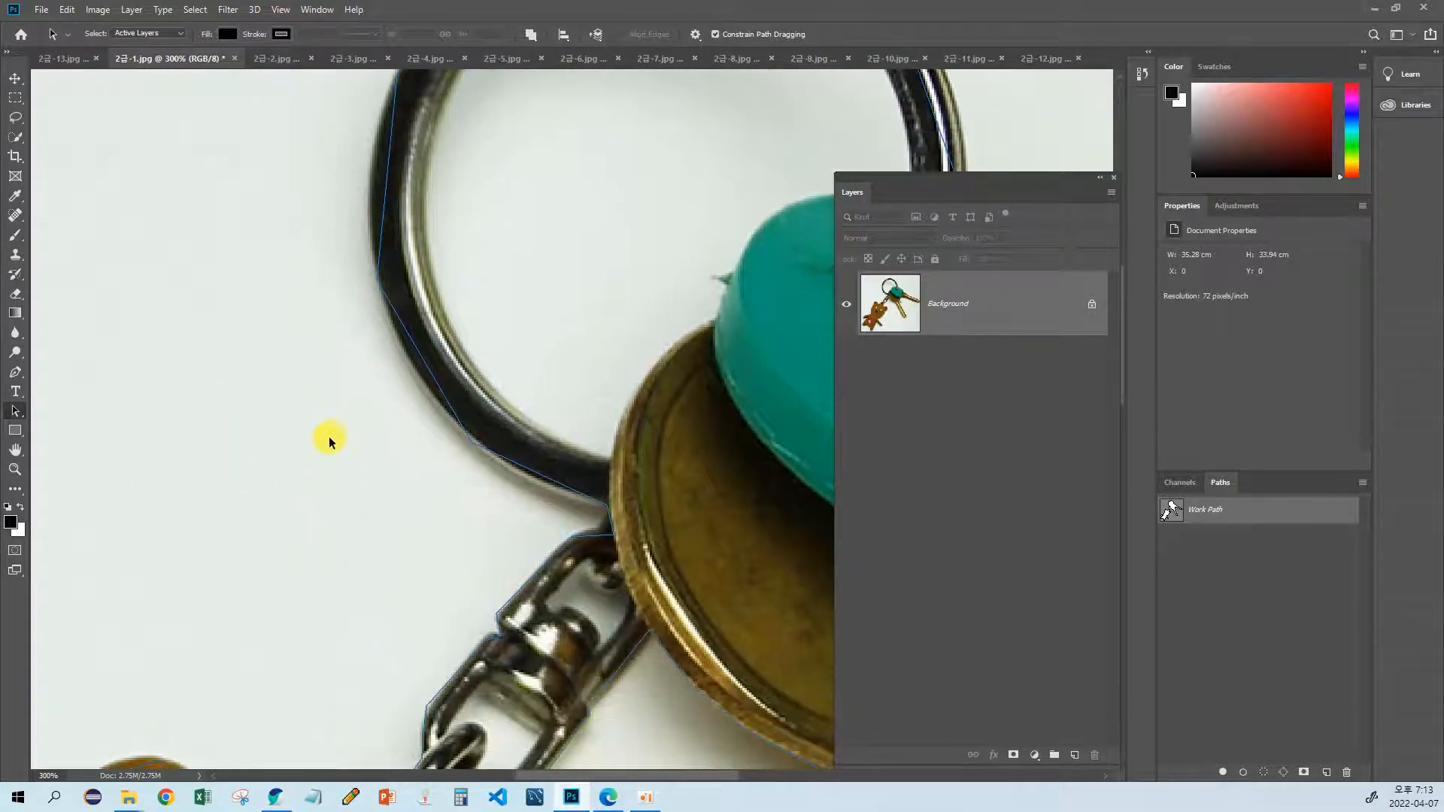
{"action": "left_click", "coordinate": [15, 374]}
{"action": "left_click_drag", "start_coordinate": [419, 402], "coordinate": [363, 442]}
{"action": "left_click", "coordinate": [552, 501]}
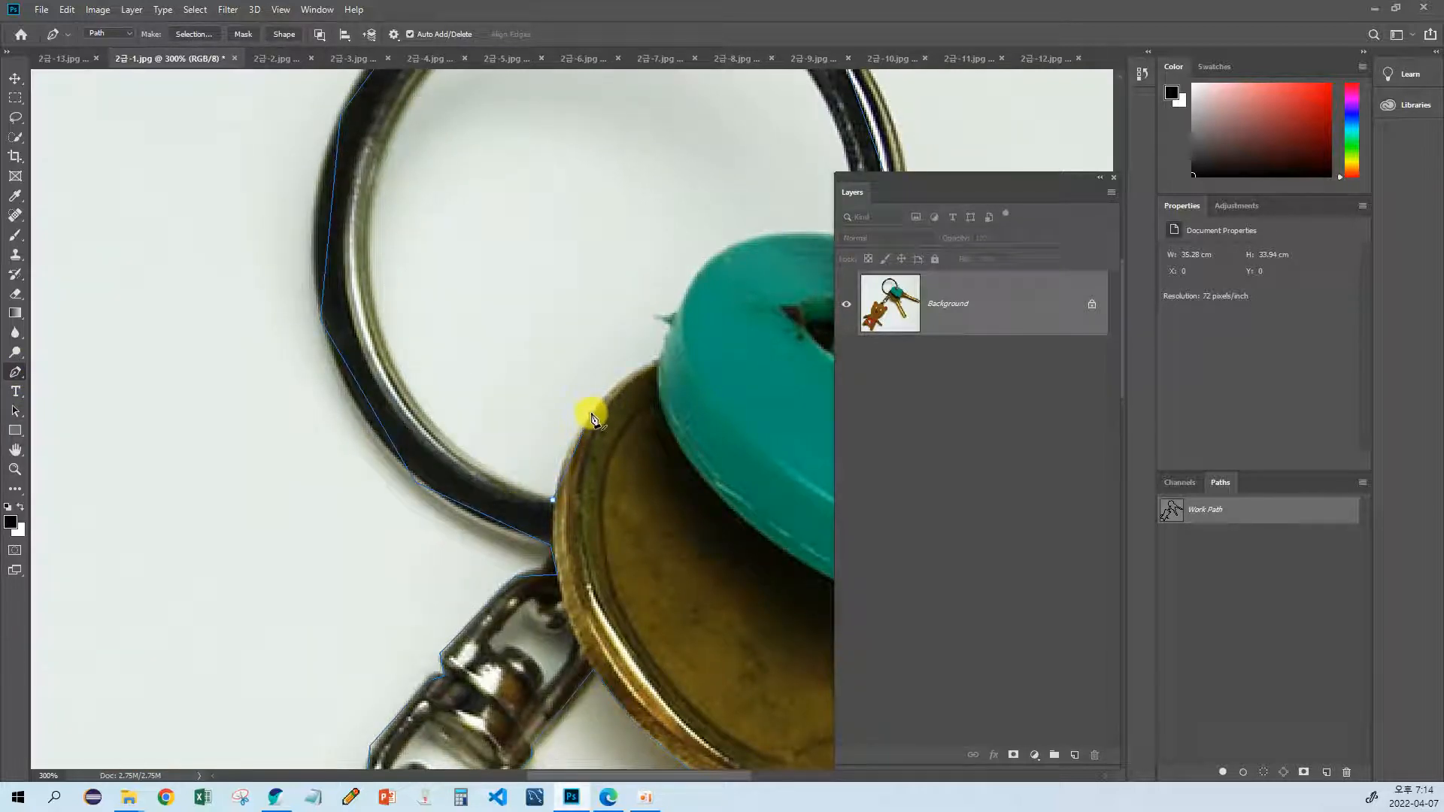
{"action": "key", "text": "ctrl+z"}
{"action": "left_click_drag", "start_coordinate": [443, 516], "coordinate": [516, 431]}
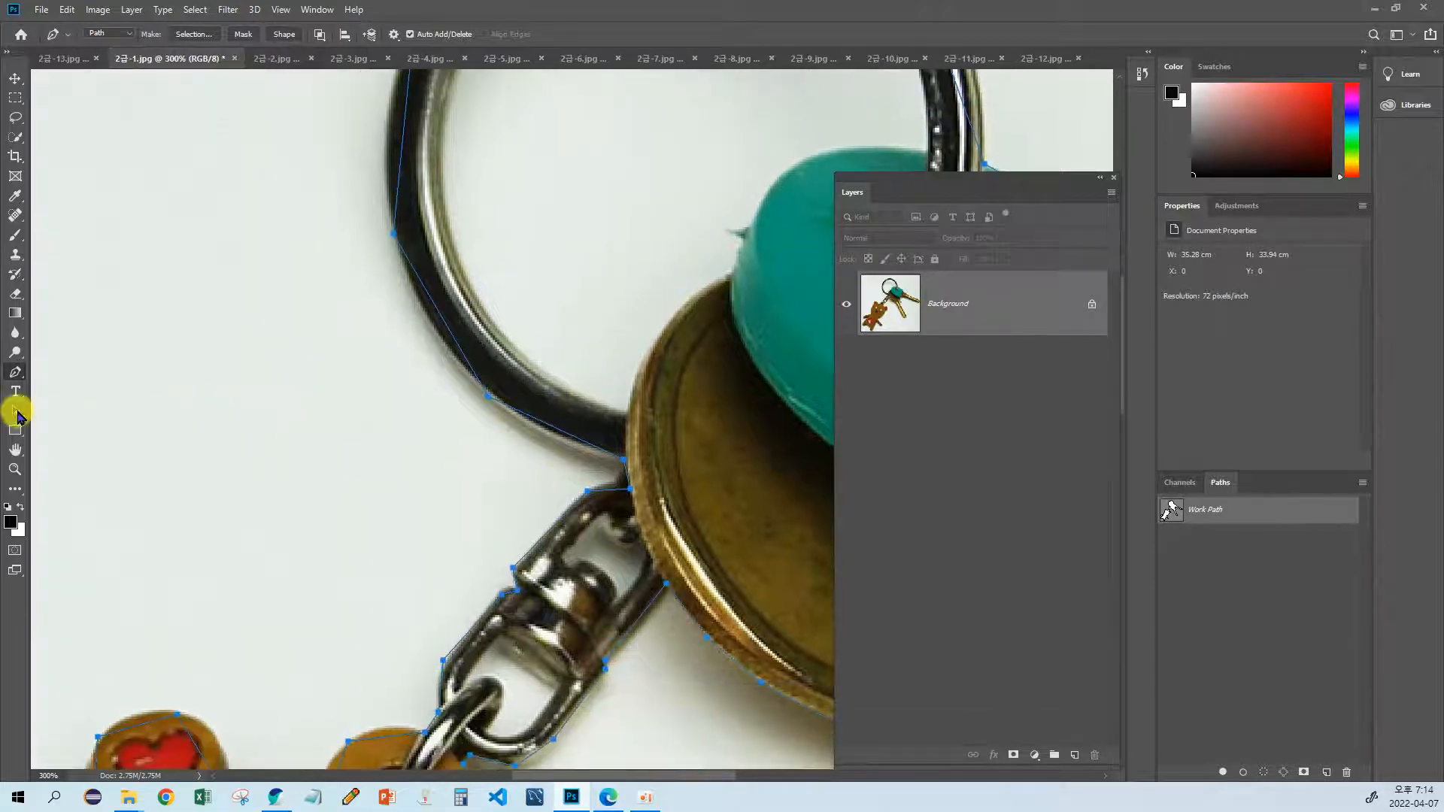
{"action": "left_click", "coordinate": [17, 412]}
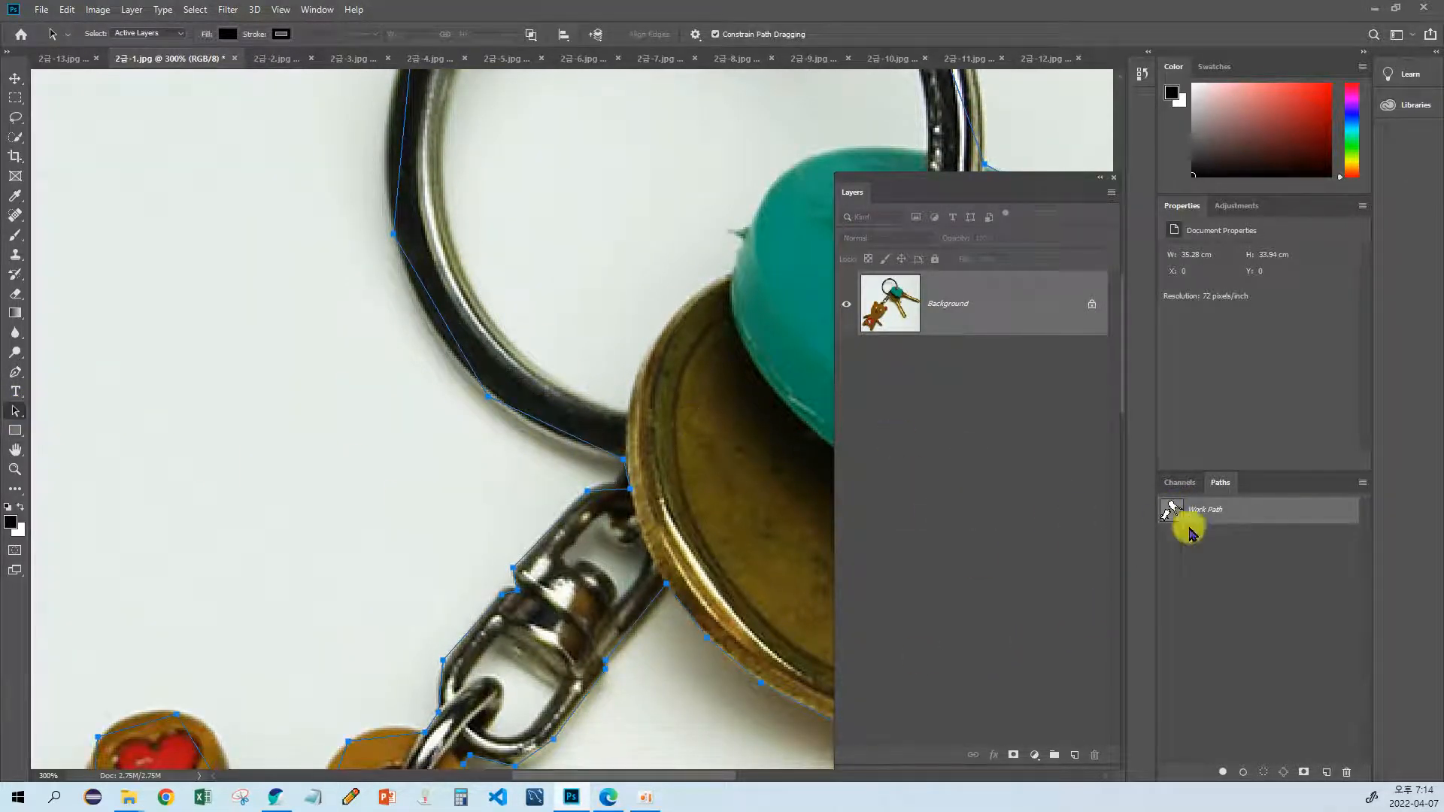
{"action": "left_click", "coordinate": [1170, 511], "text": "ctrl"}
{"action": "left_click_drag", "start_coordinate": [495, 319], "coordinate": [456, 434]}
{"action": "left_click_drag", "start_coordinate": [543, 415], "coordinate": [498, 529]}
{"action": "key", "text": "ctrl+d"}
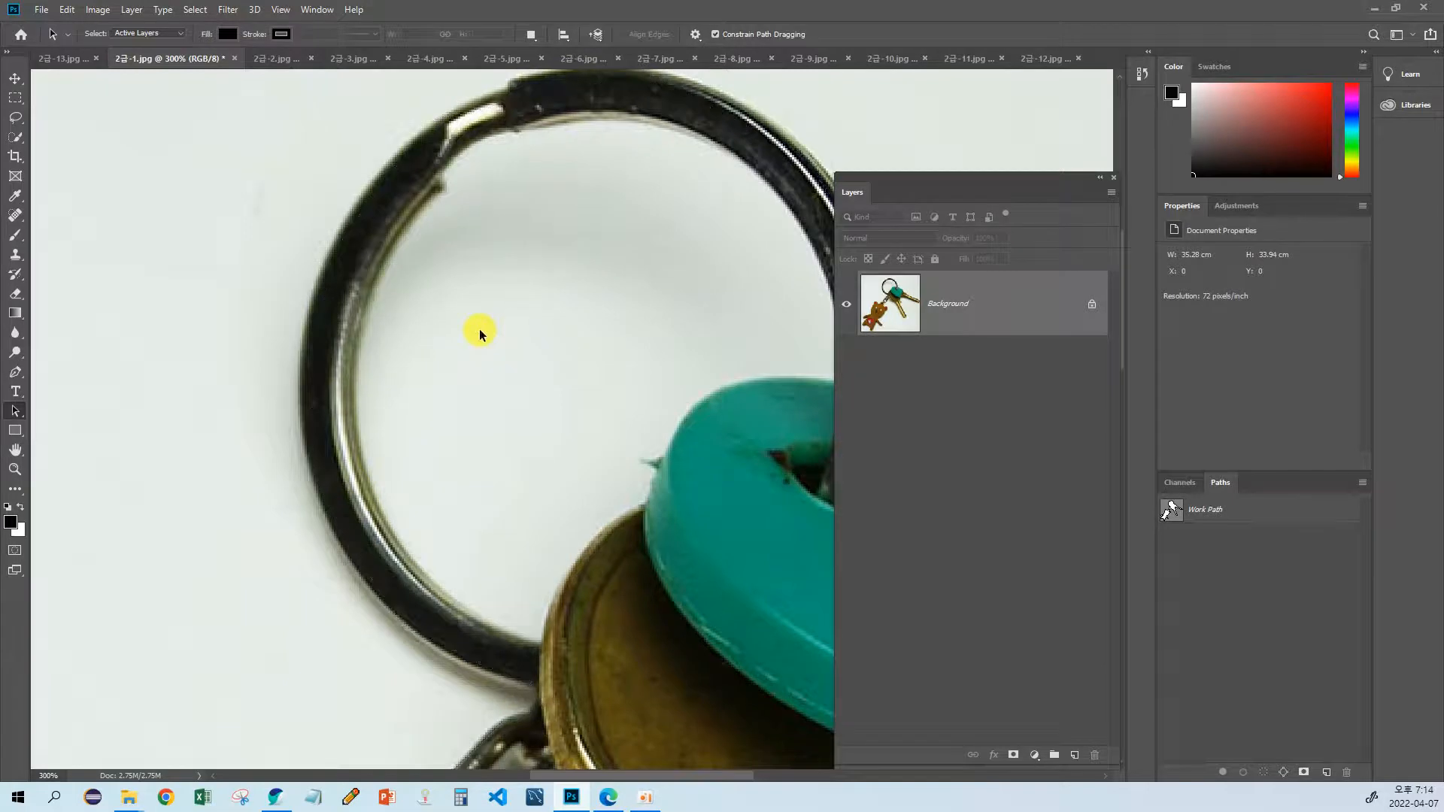
{"action": "left_click_drag", "start_coordinate": [440, 458], "coordinate": [469, 321]}
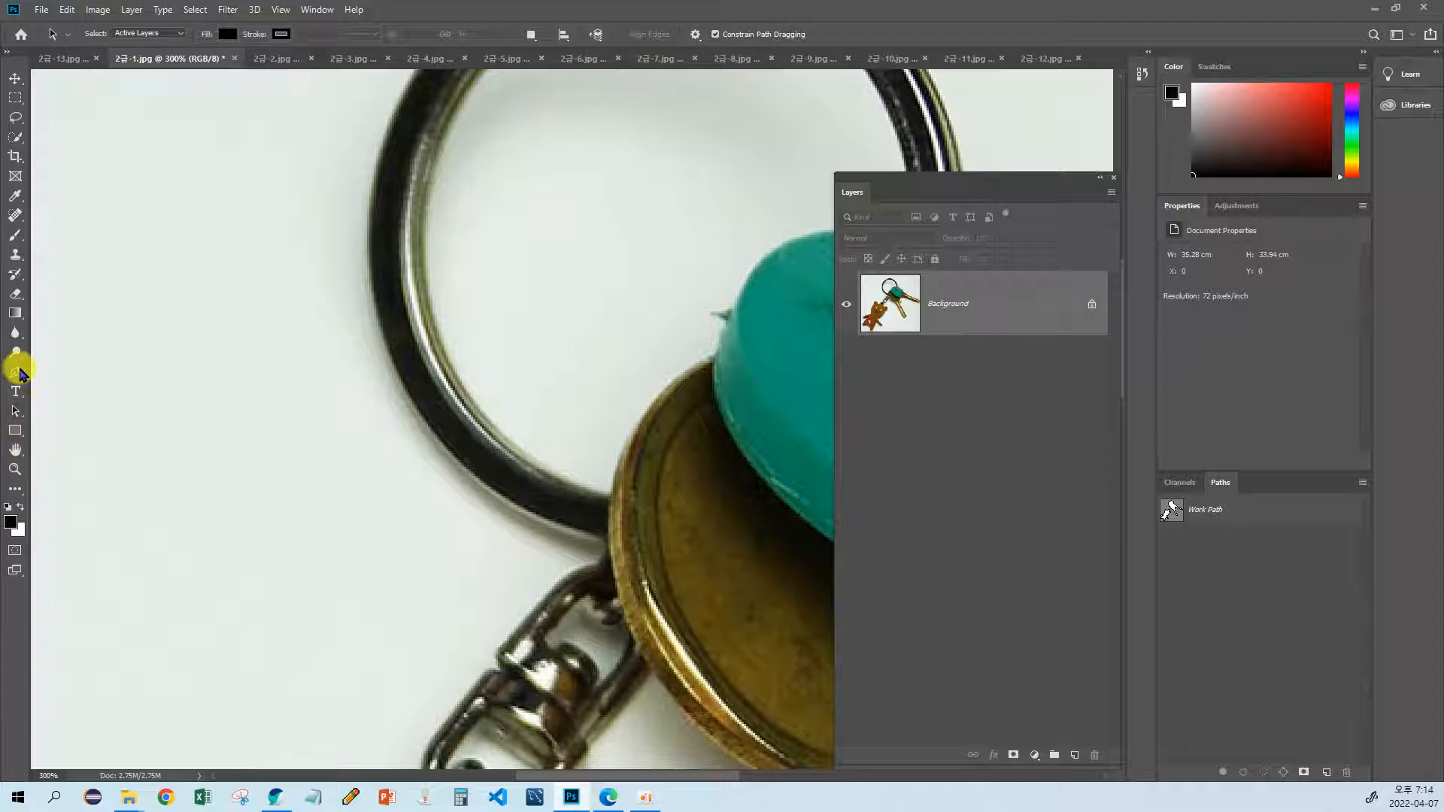
{"action": "left_click", "coordinate": [15, 372]}
{"action": "left_click_drag", "start_coordinate": [608, 493], "coordinate": [513, 513]}
{"action": "left_click", "coordinate": [514, 515]}
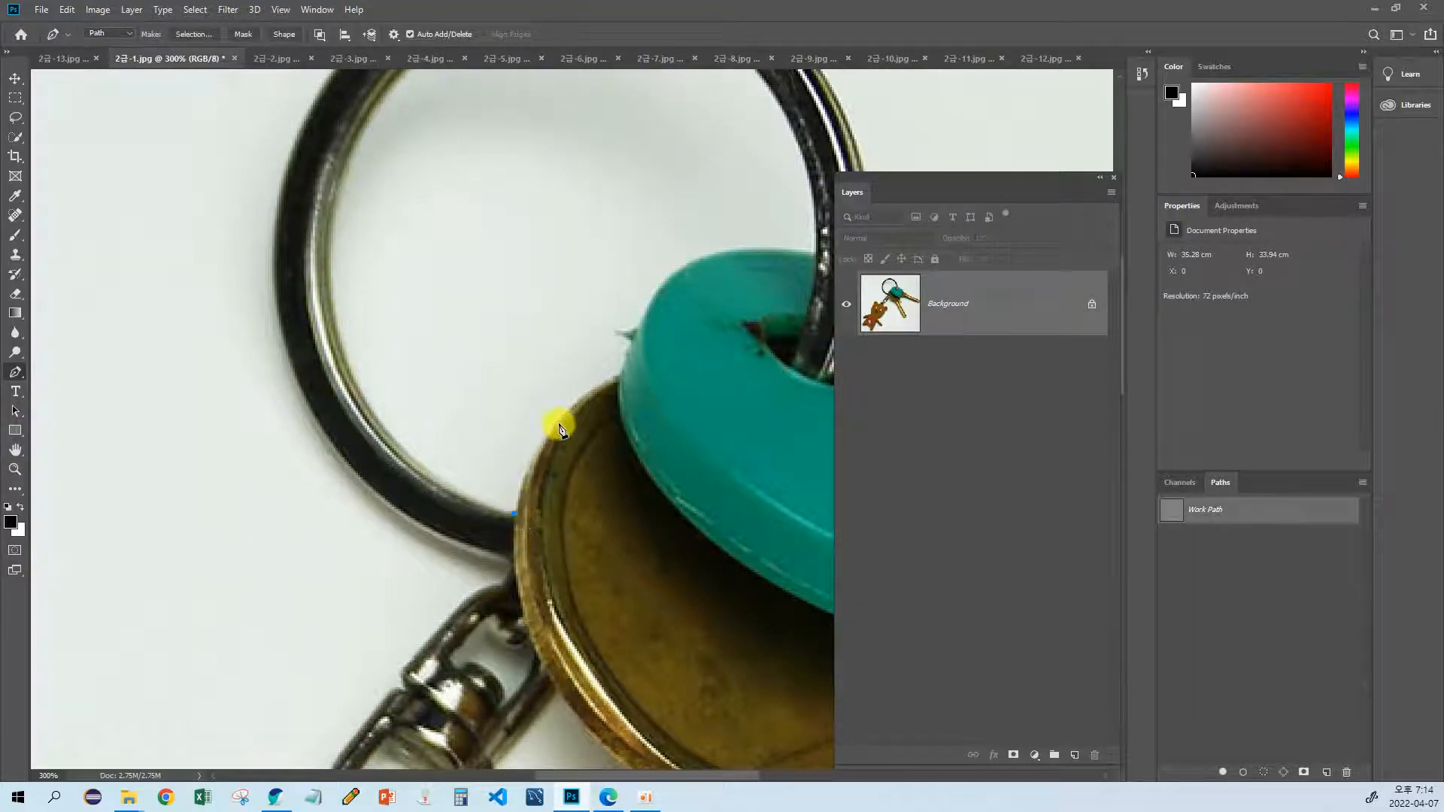
{"action": "left_click", "coordinate": [561, 428]}
{"action": "left_click", "coordinate": [617, 378]}
{"action": "key", "text": "ctrl+z"}
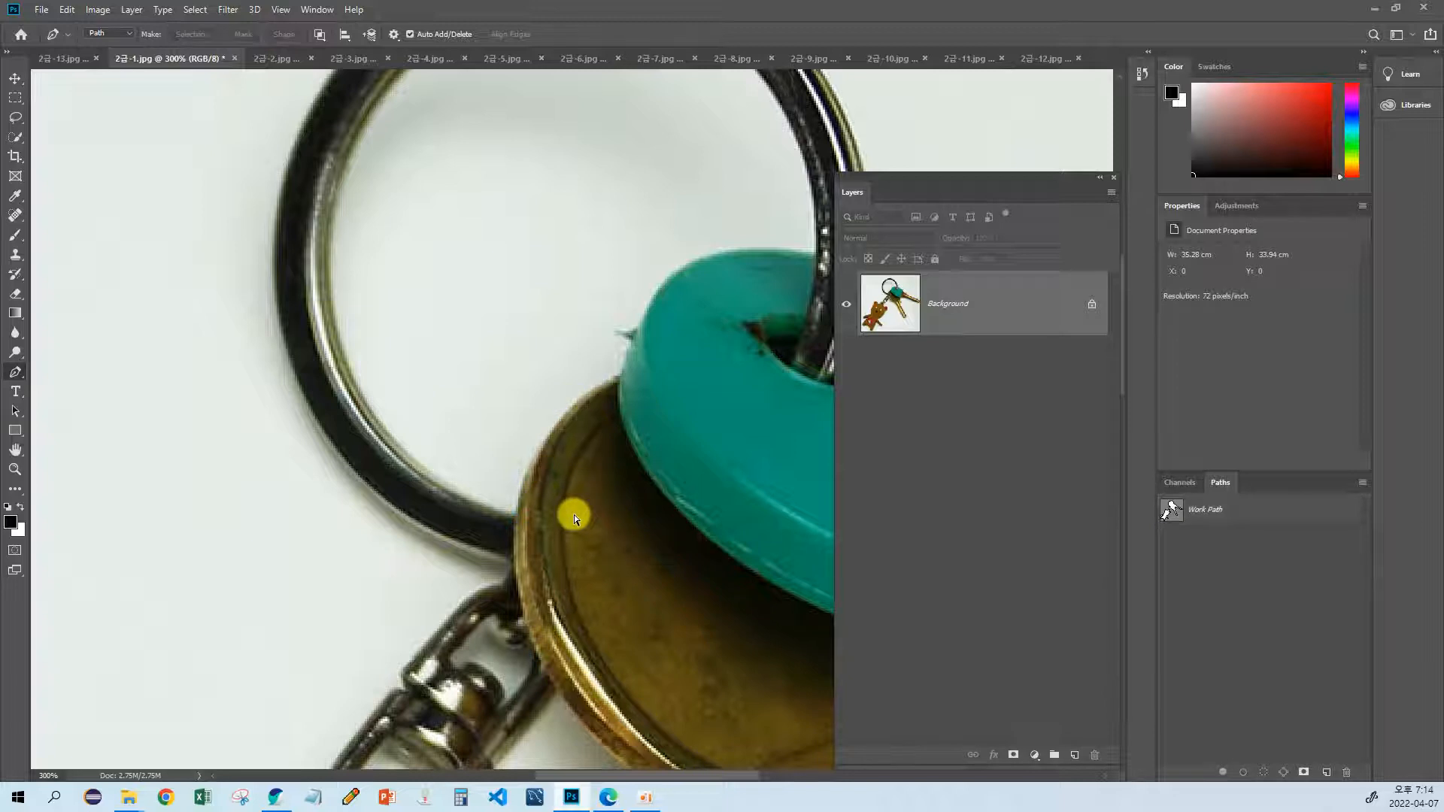
{"action": "left_click_drag", "start_coordinate": [524, 507], "coordinate": [493, 452]}
{"action": "key", "text": "ctrl+z"}
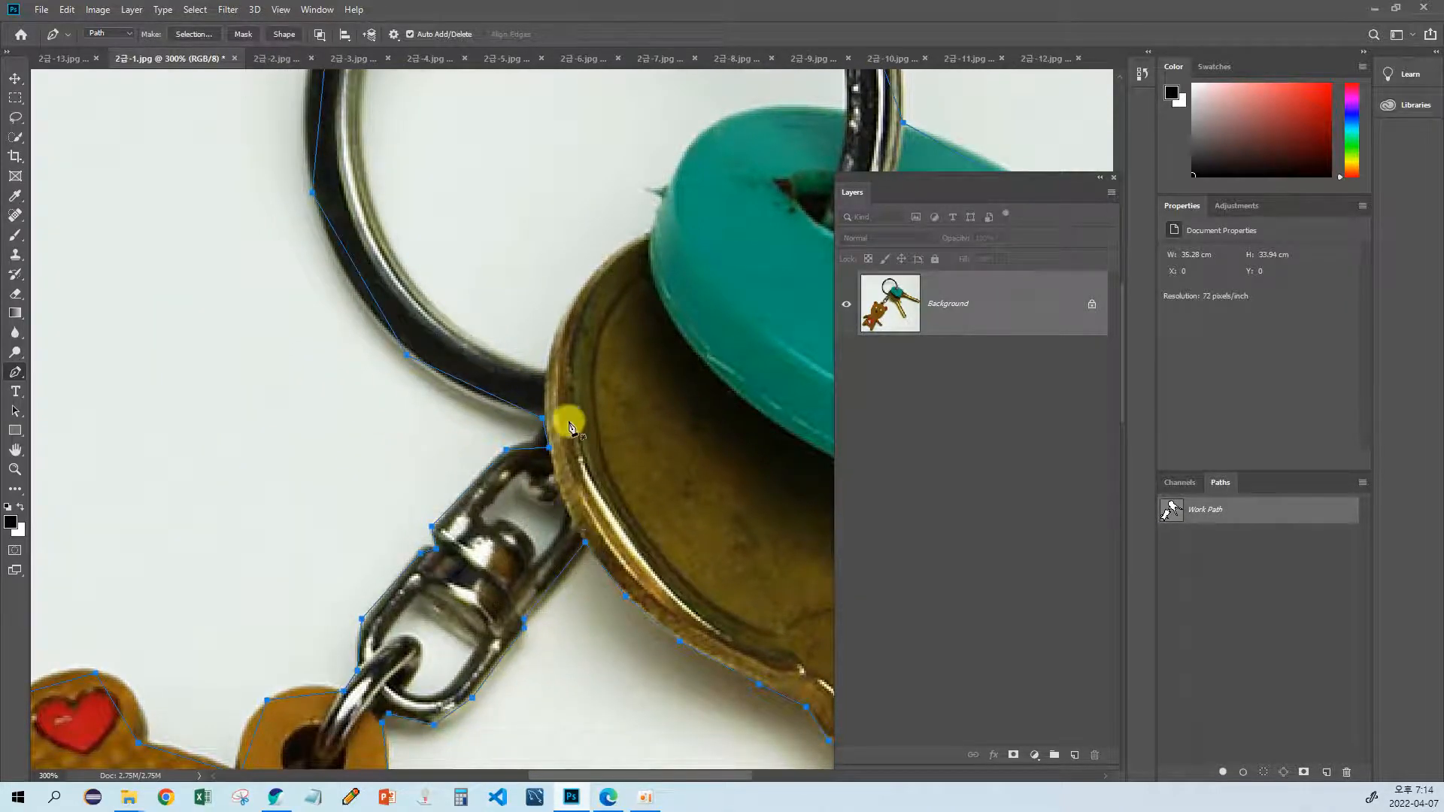
Step: Start the ring's inner-opening path at the coin-shaped key head and trace along its edge and the green key cap to the ring
{"action": "left_click_drag", "start_coordinate": [415, 365], "coordinate": [376, 434]}
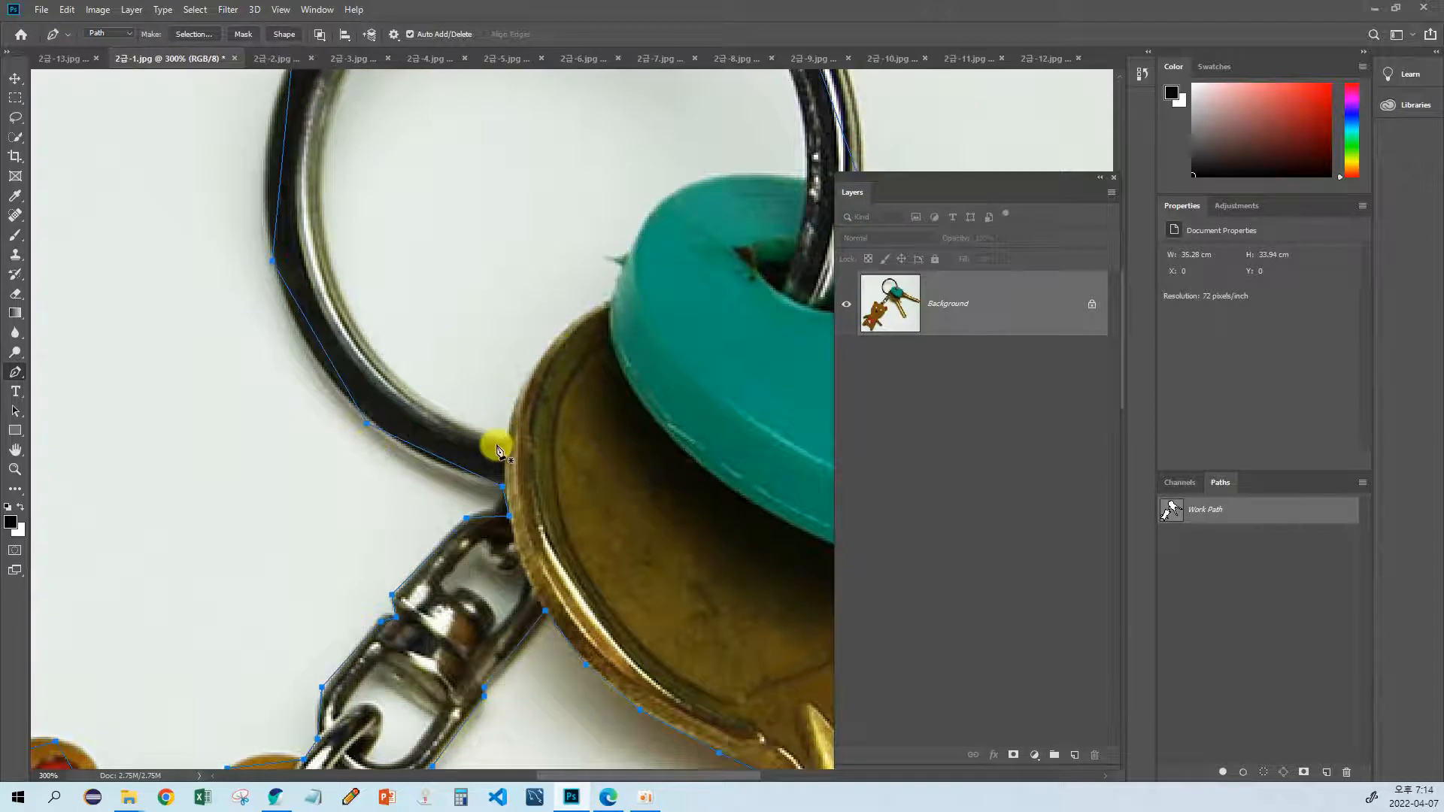
{"action": "left_click", "coordinate": [507, 441]}
{"action": "left_click", "coordinate": [549, 347]}
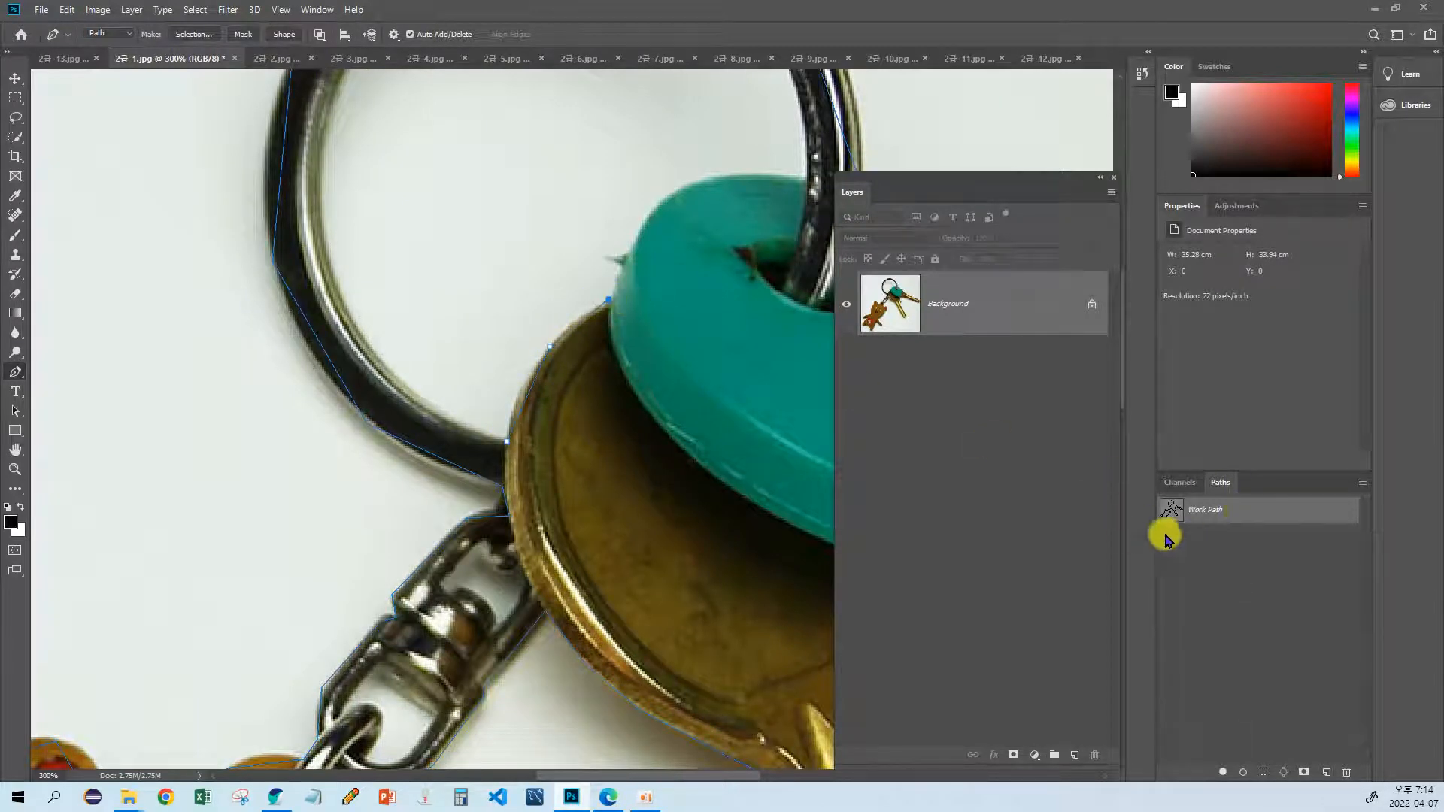
{"action": "left_click_drag", "start_coordinate": [622, 292], "coordinate": [556, 406]}
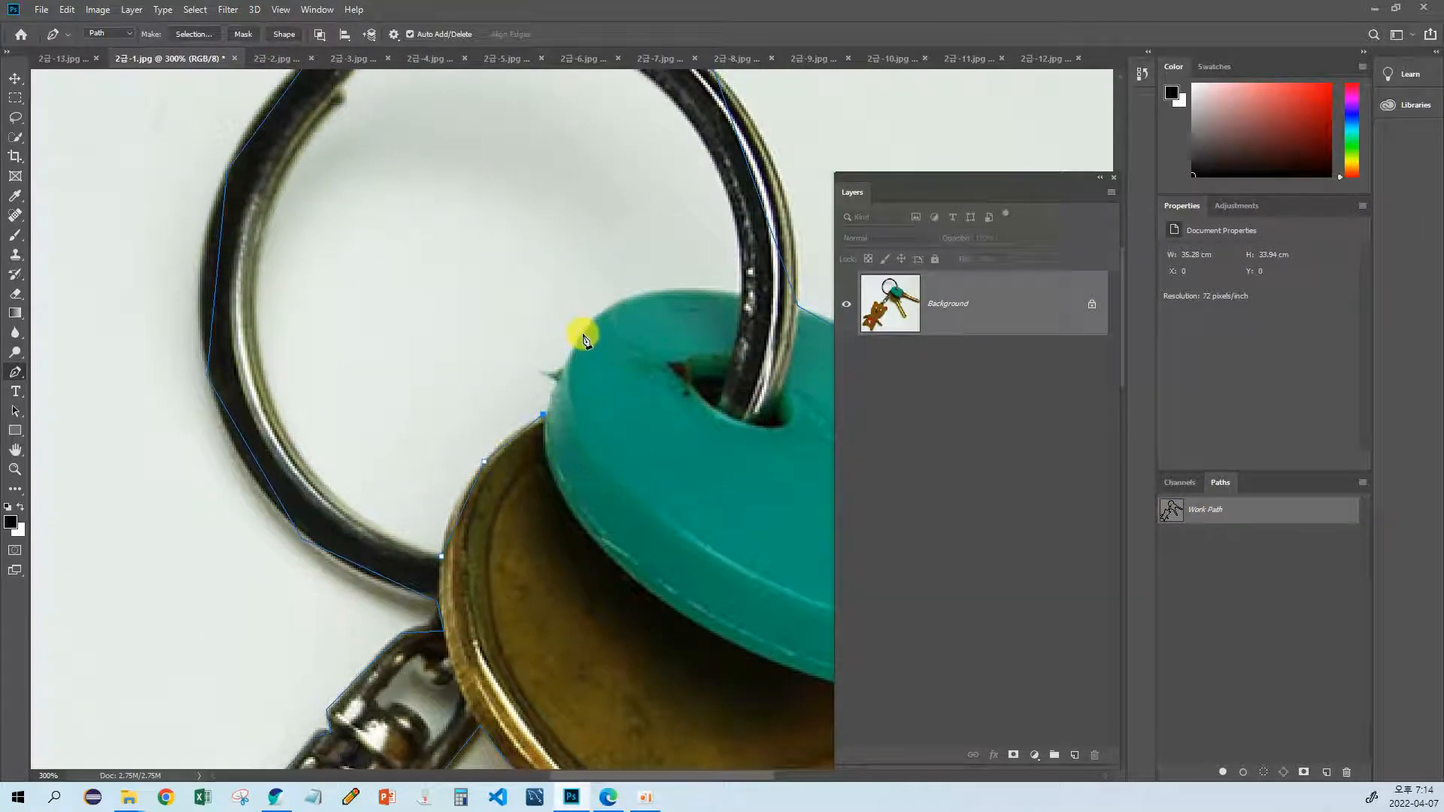
{"action": "left_click_drag", "start_coordinate": [623, 309], "coordinate": [547, 349]}
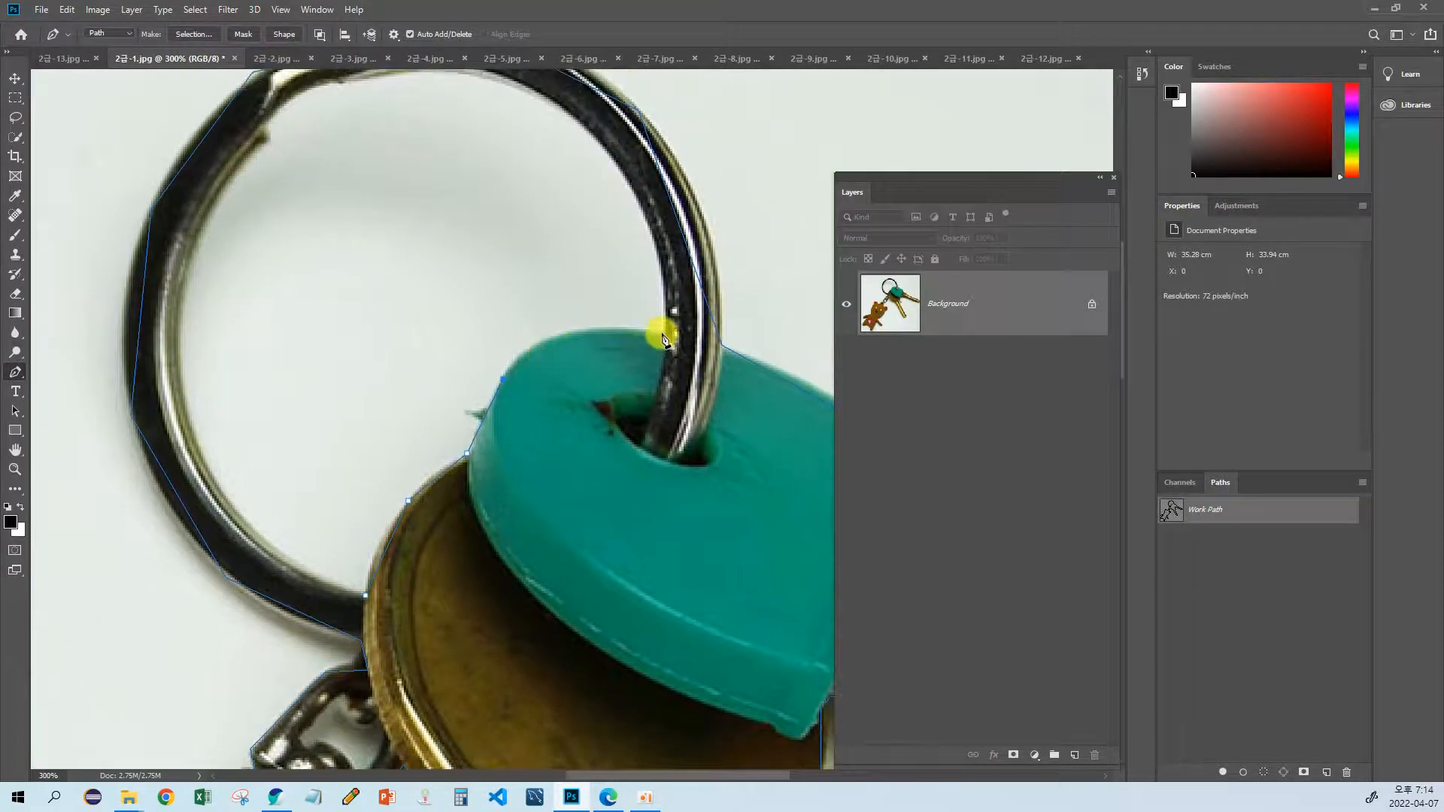
{"action": "left_click_drag", "start_coordinate": [663, 333], "coordinate": [797, 357]}
{"action": "left_click_drag", "start_coordinate": [626, 334], "coordinate": [645, 377]}
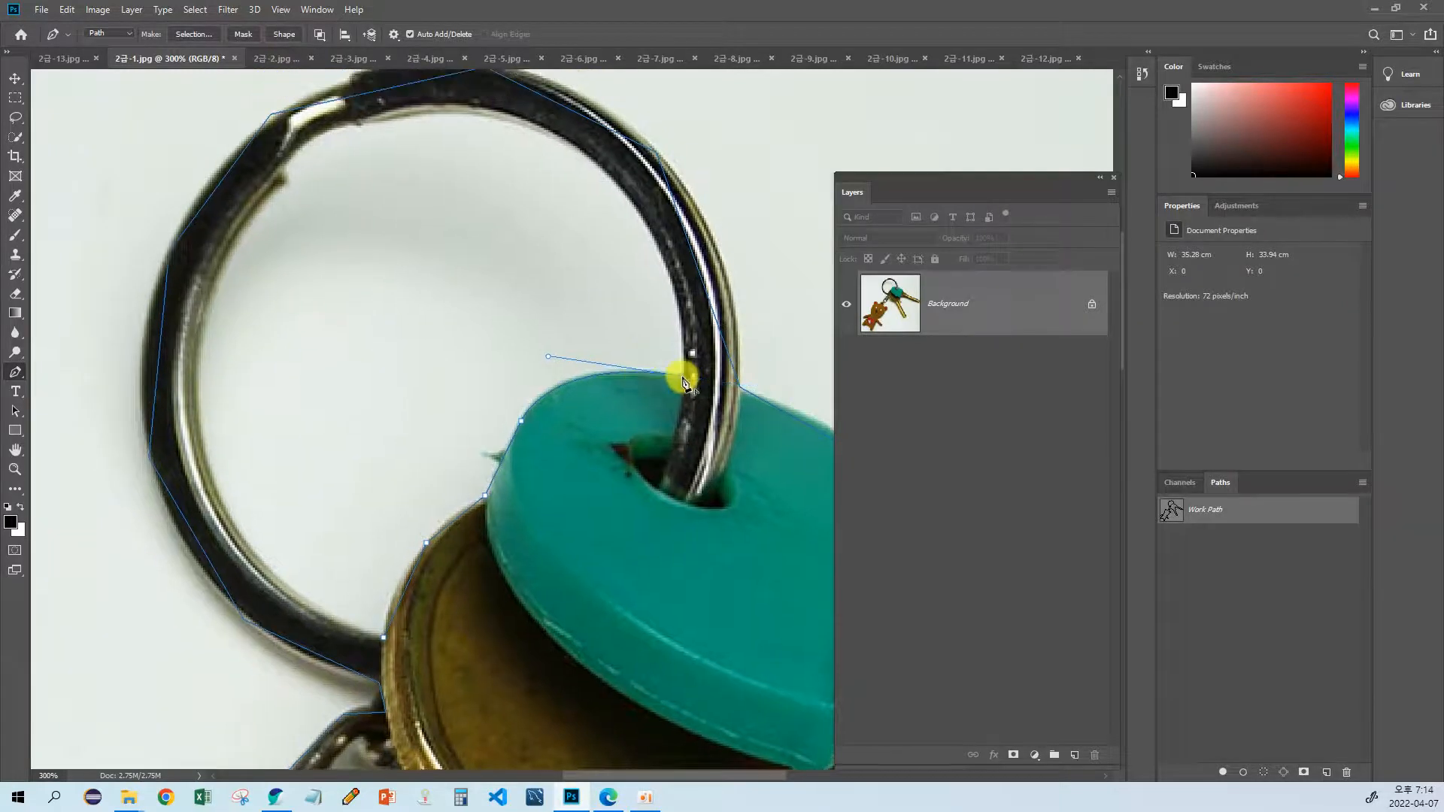
Step: Continue the inner-opening path with anchor points along the ring's upper inside edge to its notched end
{"action": "scroll", "coordinate": [682, 382], "scroll_direction": "up", "scroll_amount": 3}
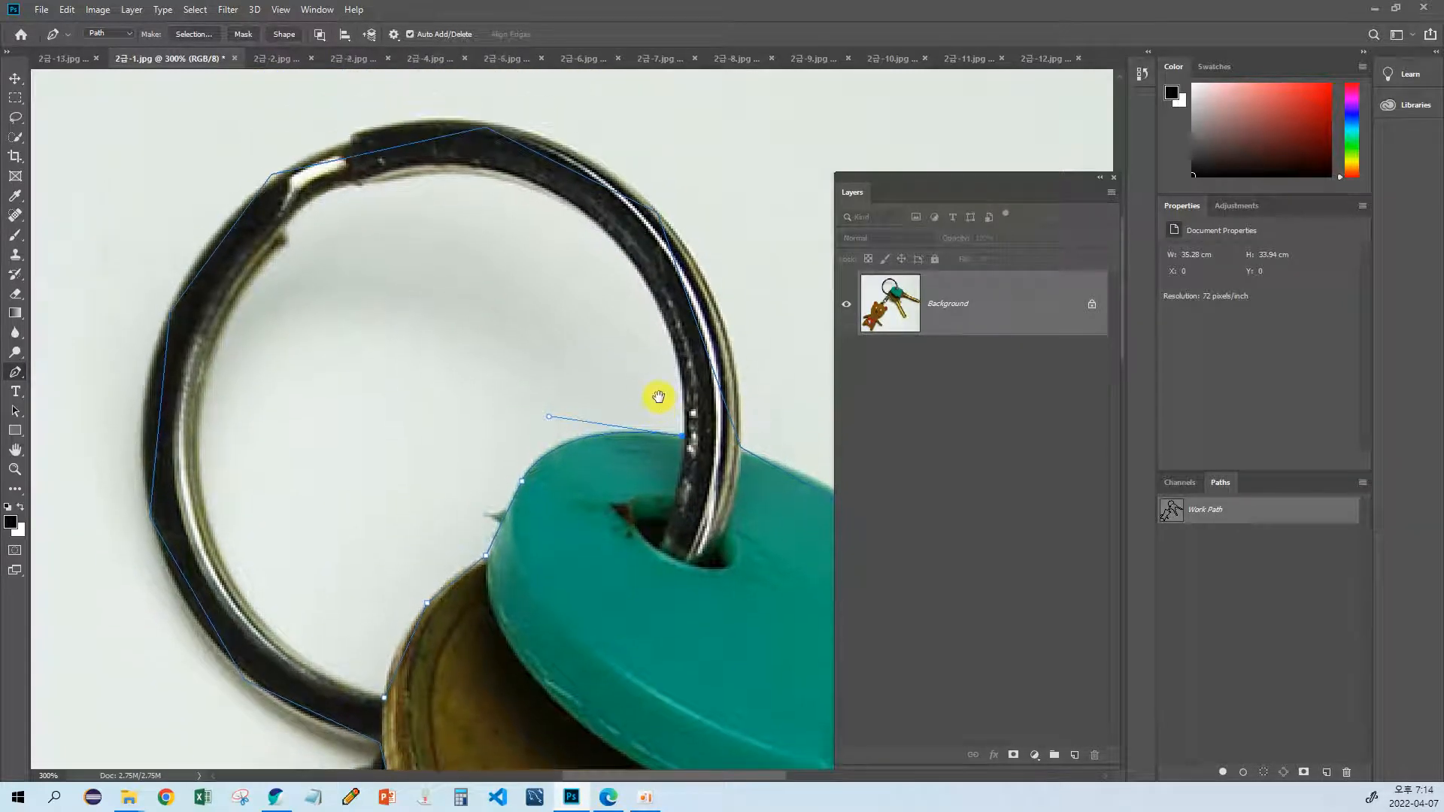
{"action": "left_click", "coordinate": [624, 255]}
{"action": "scroll", "coordinate": [574, 258], "scroll_direction": "up", "scroll_amount": 3}
{"action": "scroll", "coordinate": [574, 258], "scroll_direction": "left", "scroll_amount": 2}
{"action": "left_click", "coordinate": [540, 245]}
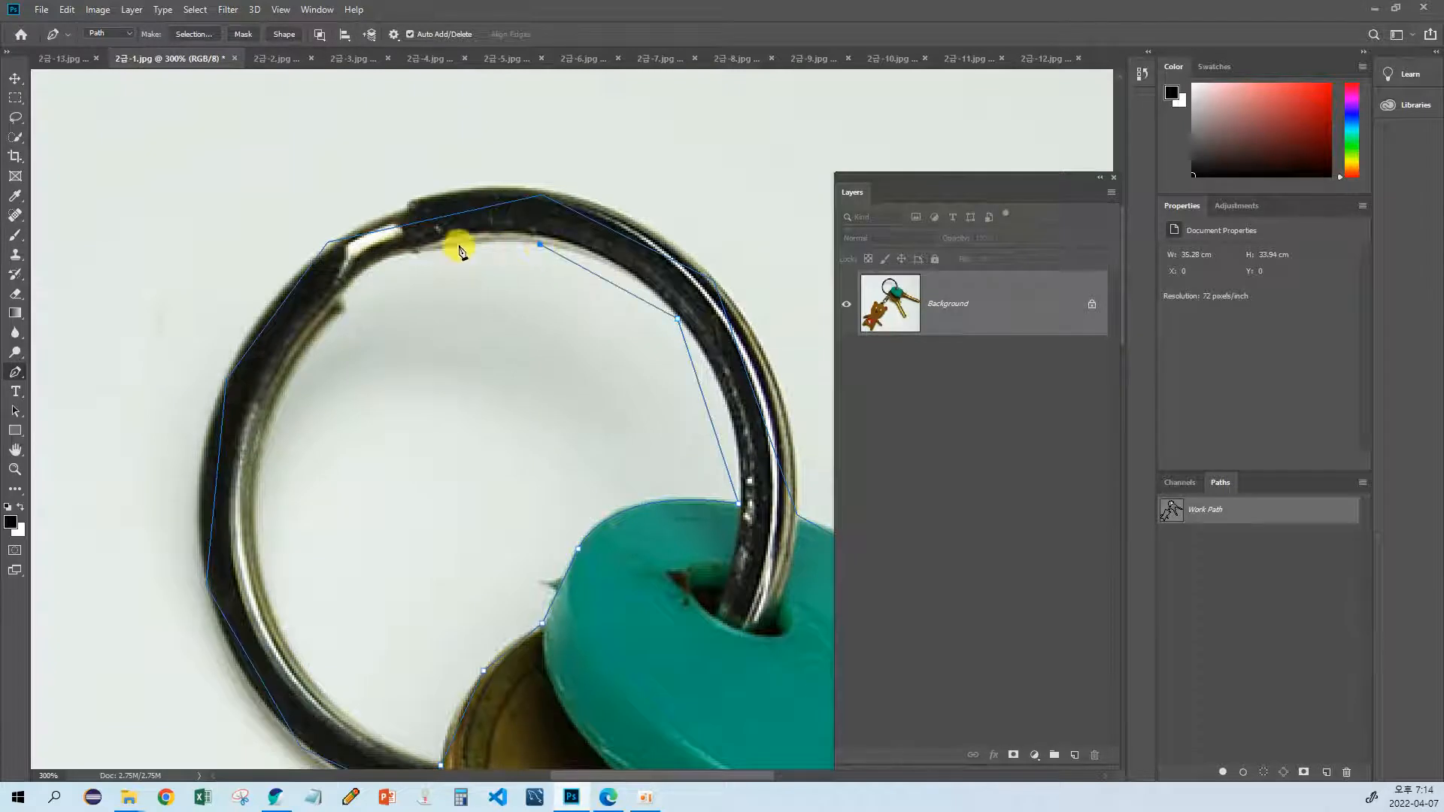
{"action": "left_click", "coordinate": [339, 294]}
{"action": "left_click", "coordinate": [344, 309]}
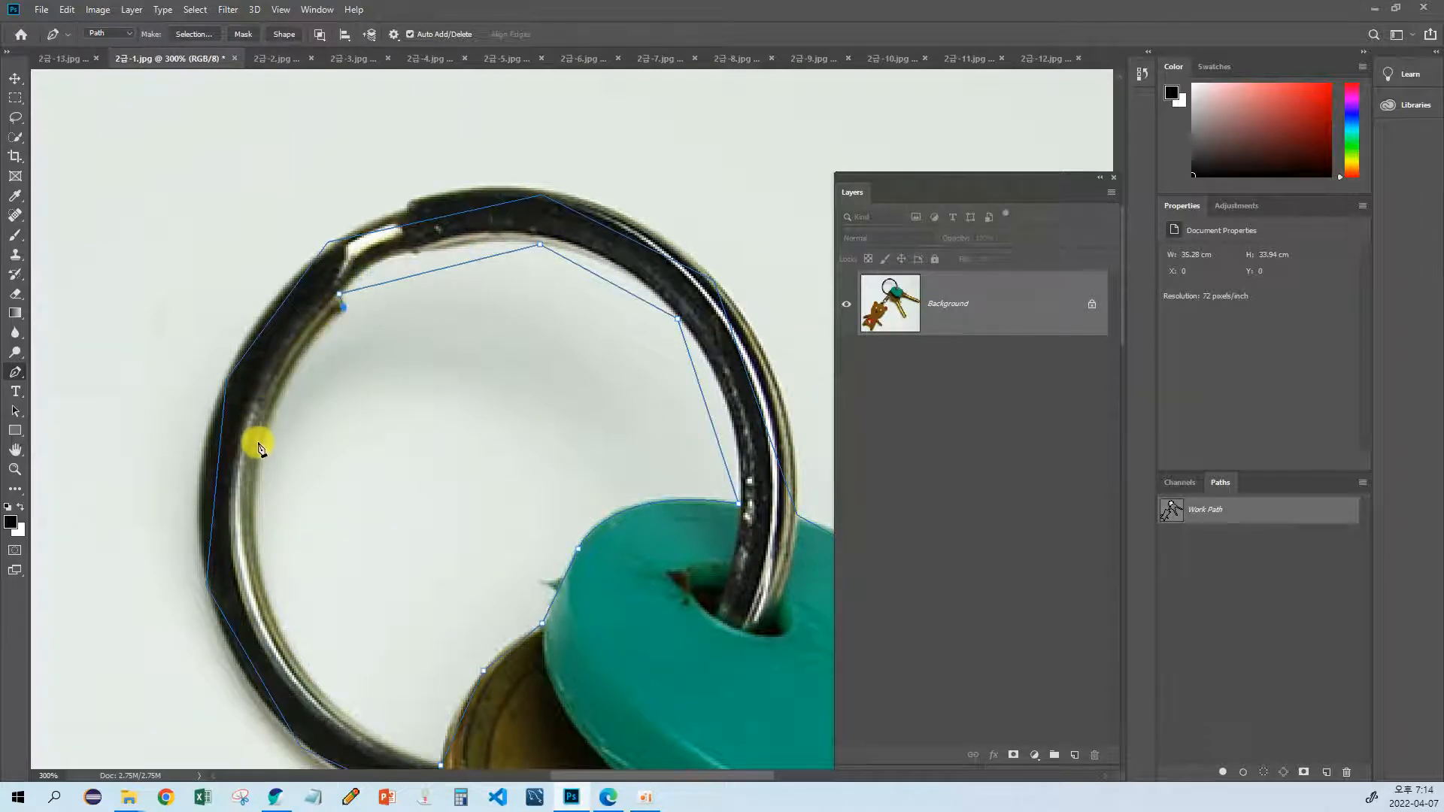
Step: Trace down the ring's other inside edge and close the inner-opening path at its starting point beside the key head
{"action": "left_click", "coordinate": [274, 413]}
{"action": "scroll", "coordinate": [255, 452], "scroll_direction": "down", "scroll_amount": 3}
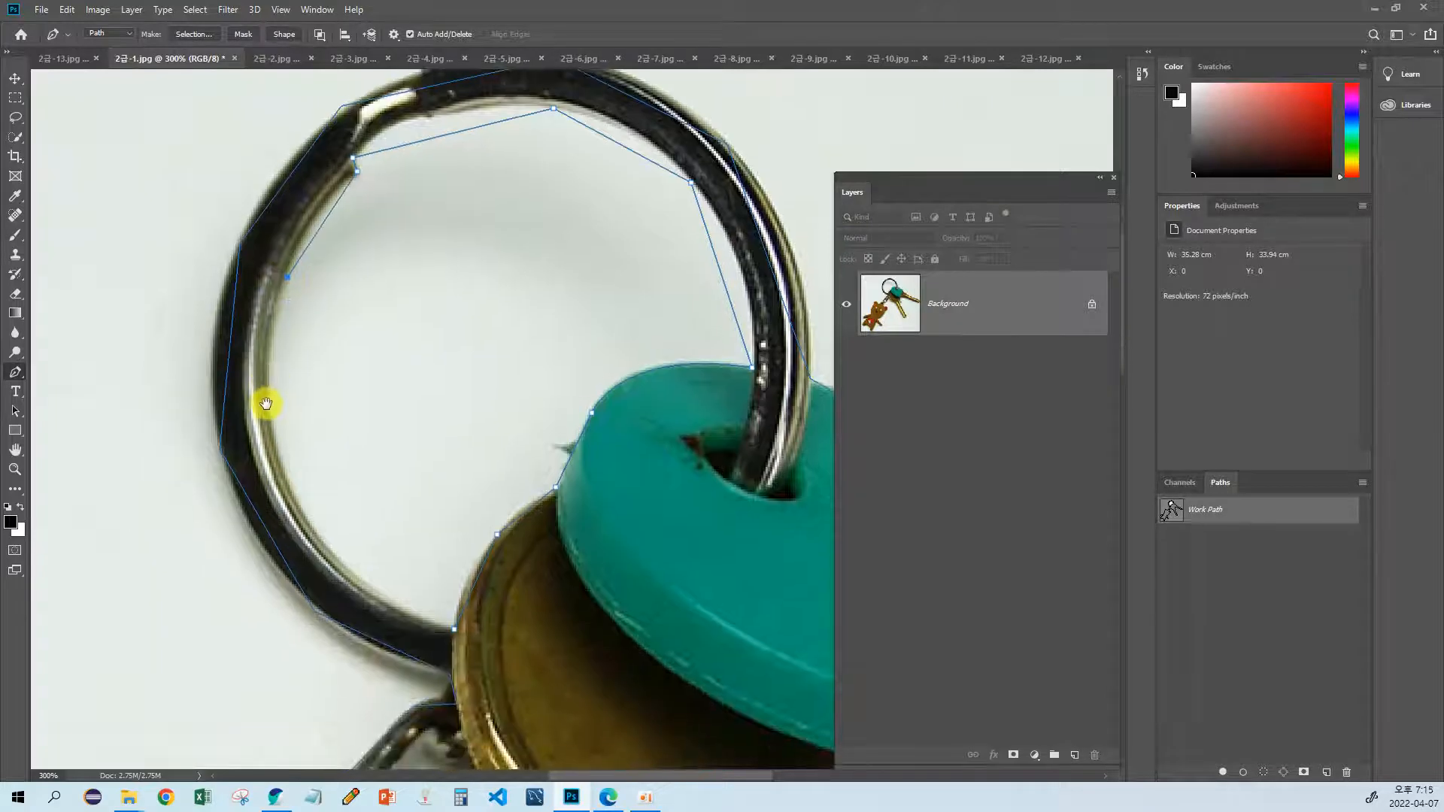
{"action": "left_click", "coordinate": [274, 439]}
{"action": "scroll", "coordinate": [309, 503], "scroll_direction": "down", "scroll_amount": 2}
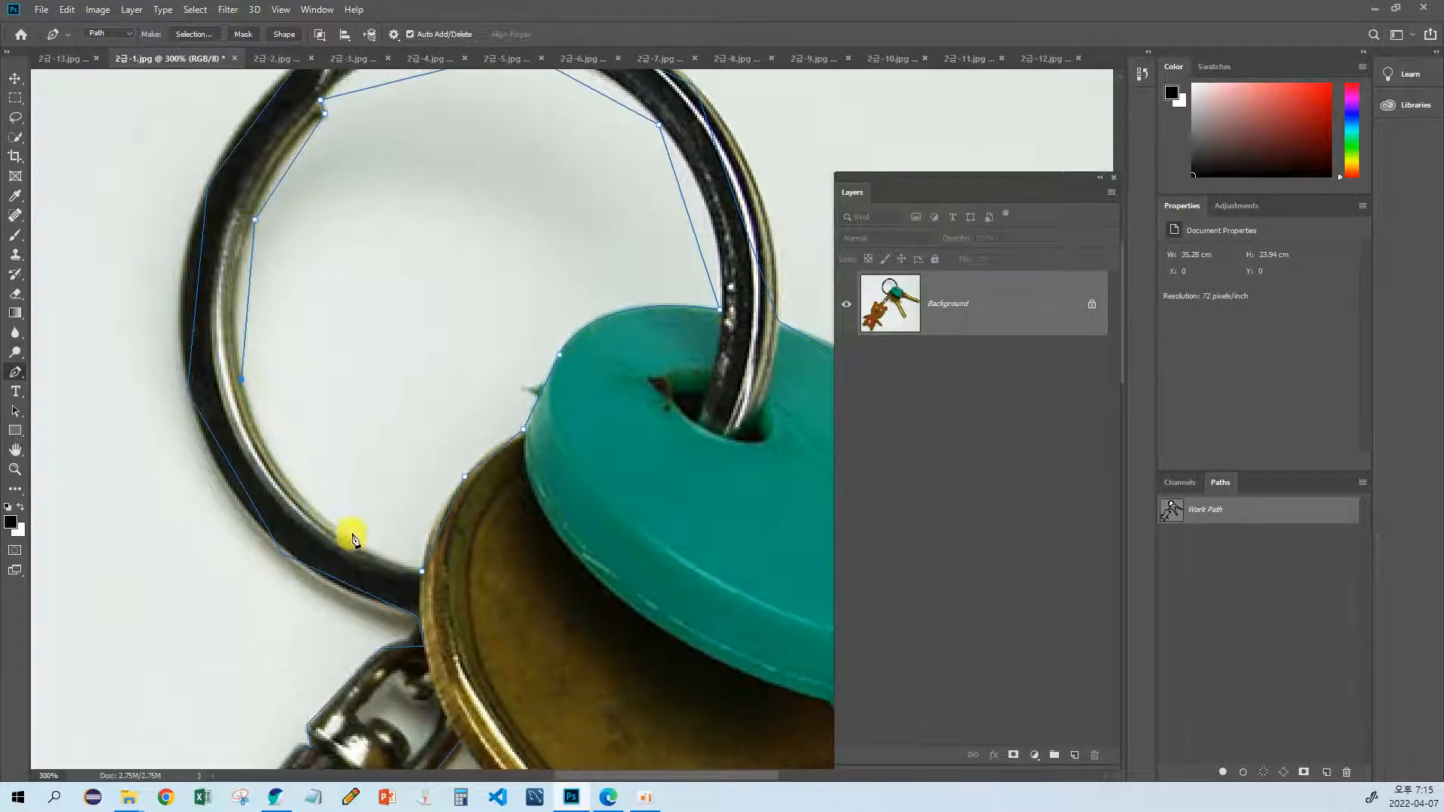
{"action": "left_click", "coordinate": [420, 572]}
Step: Inspect the outline along the chain, keys and bear, and check the closed ring opening against the whole image
{"action": "left_click_drag", "start_coordinate": [422, 574], "coordinate": [348, 138]}
{"action": "left_click_drag", "start_coordinate": [519, 505], "coordinate": [419, 464]}
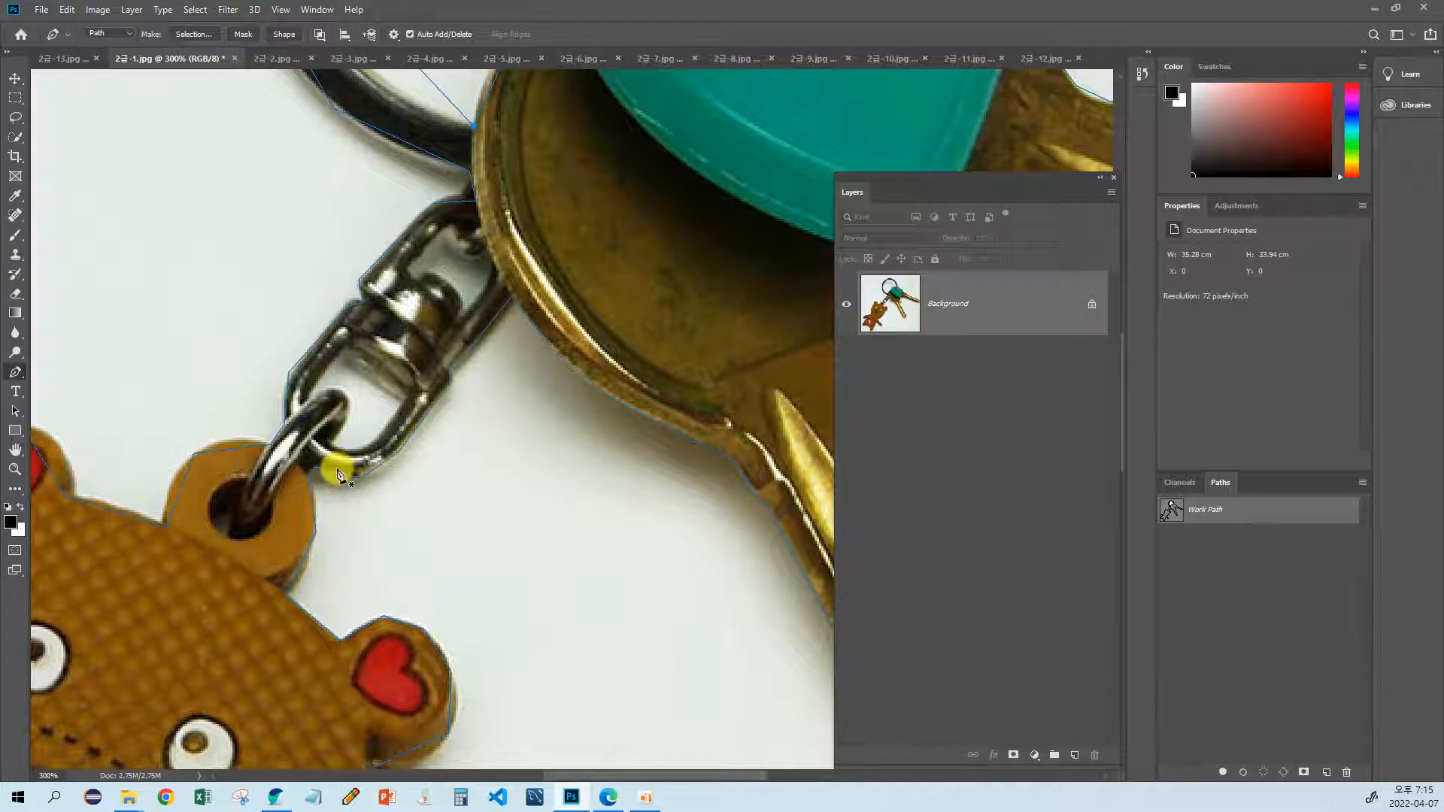
{"action": "left_click_drag", "start_coordinate": [403, 594], "coordinate": [515, 540]}
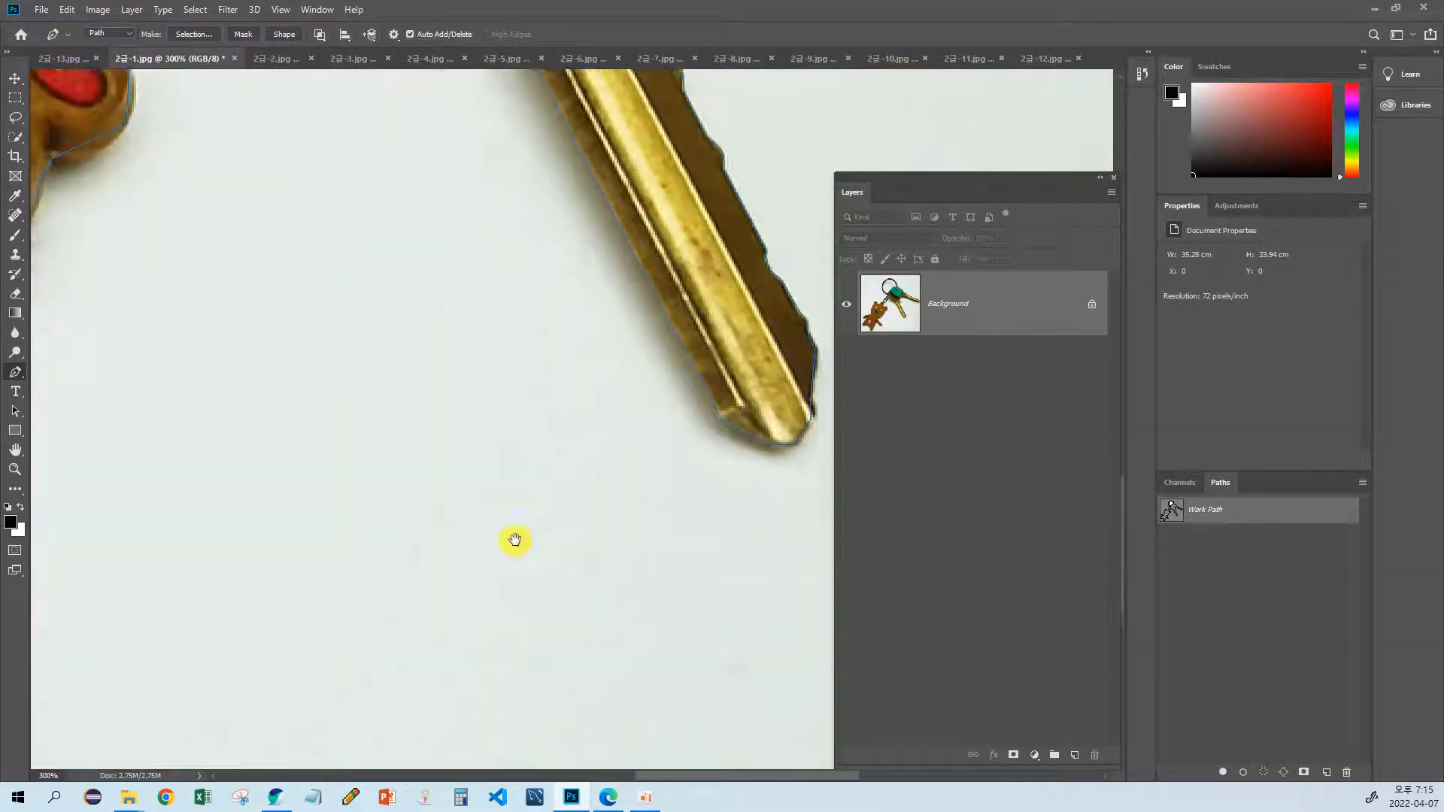
{"action": "key", "text": "ctrl+minus"}
{"action": "key", "text": "ctrl+minus"}
{"action": "key", "text": "ctrl+minus"}
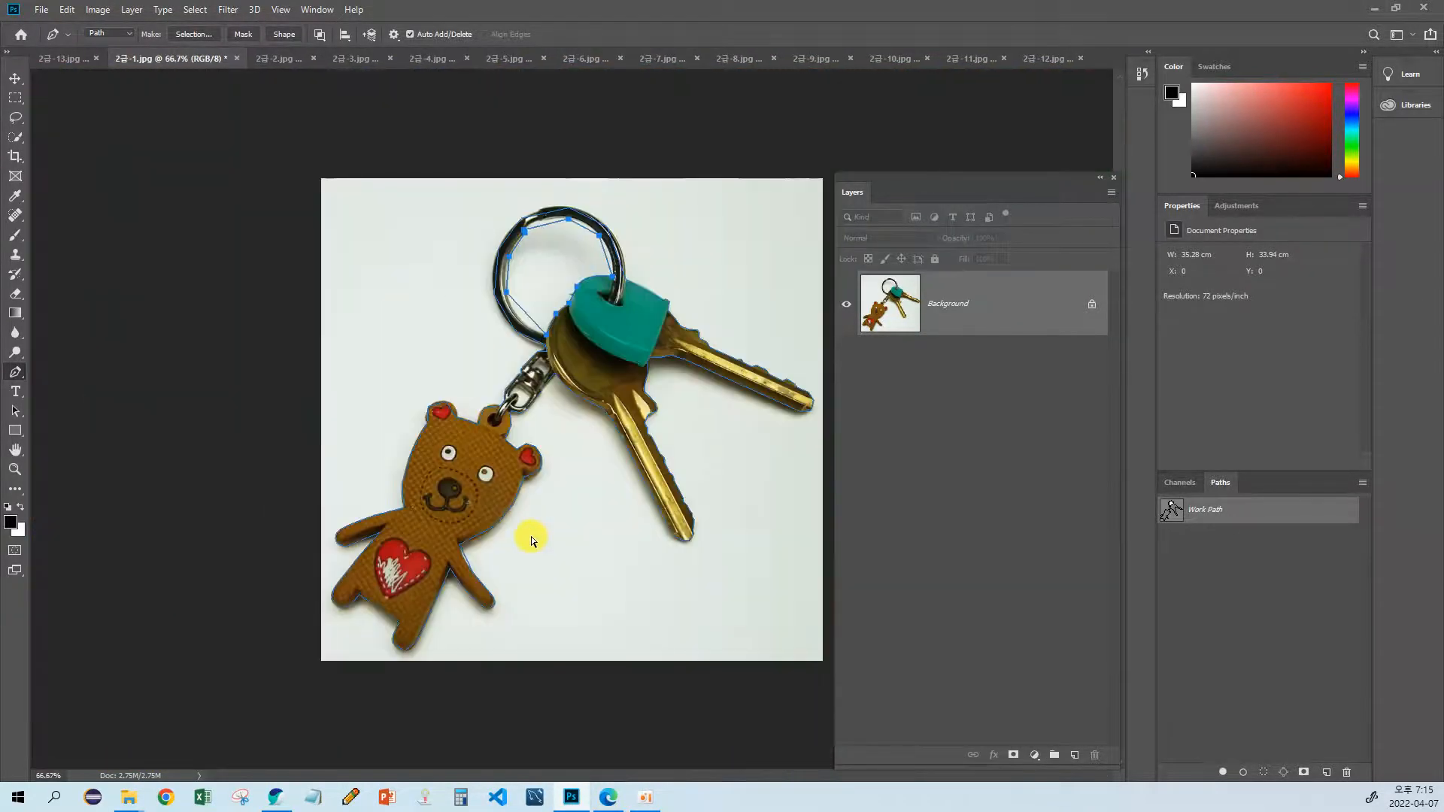
{"action": "key", "text": "ctrl+plus"}
{"action": "key", "text": "ctrl+plus"}
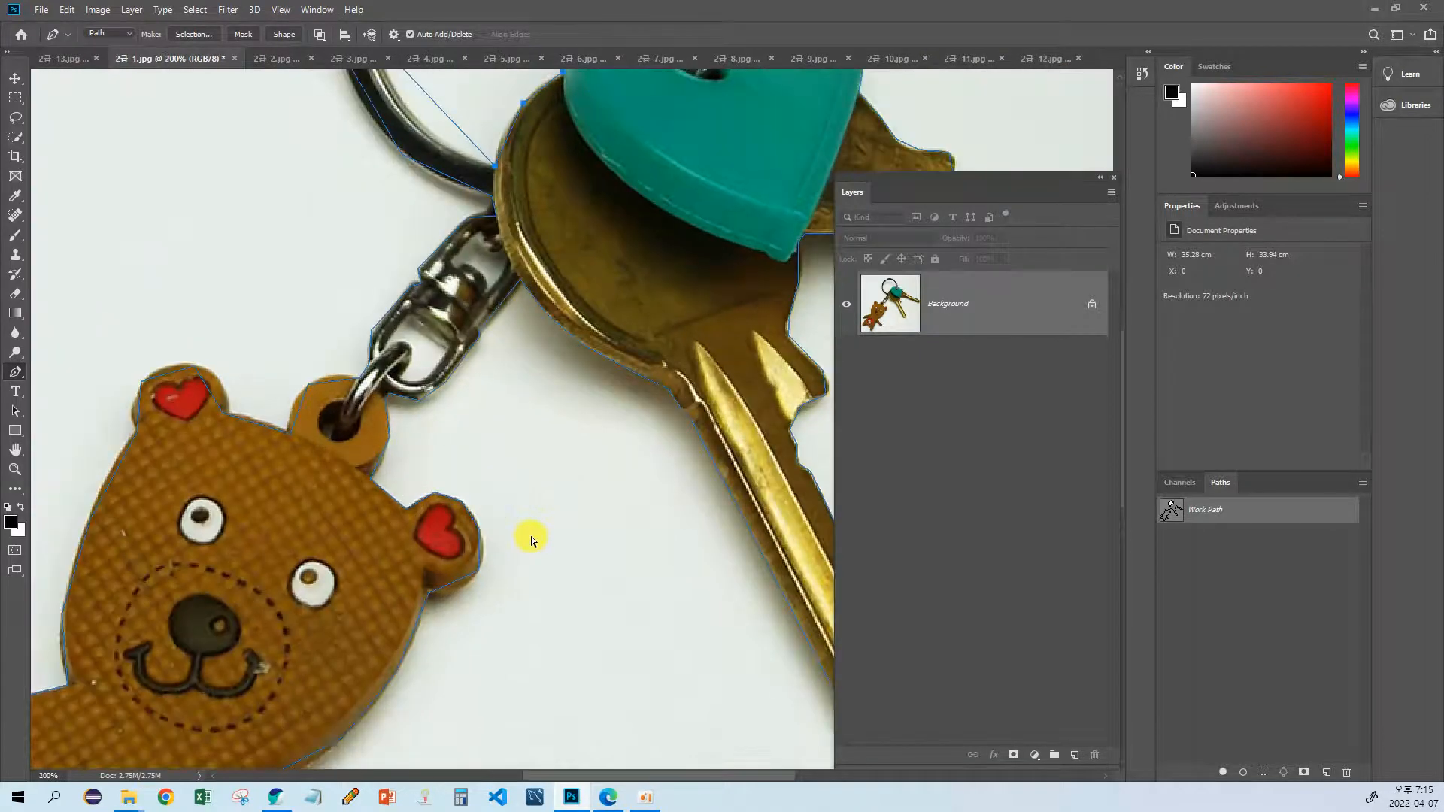
{"action": "left_click_drag", "start_coordinate": [146, 506], "coordinate": [404, 375]}
Step: With the Convert Point tool, pull curve handles from the anchor where the bear's head meets its raised arm
{"action": "left_click_drag", "start_coordinate": [15, 372], "coordinate": [84, 443]}
{"action": "left_click_drag", "start_coordinate": [259, 559], "coordinate": [362, 502]}
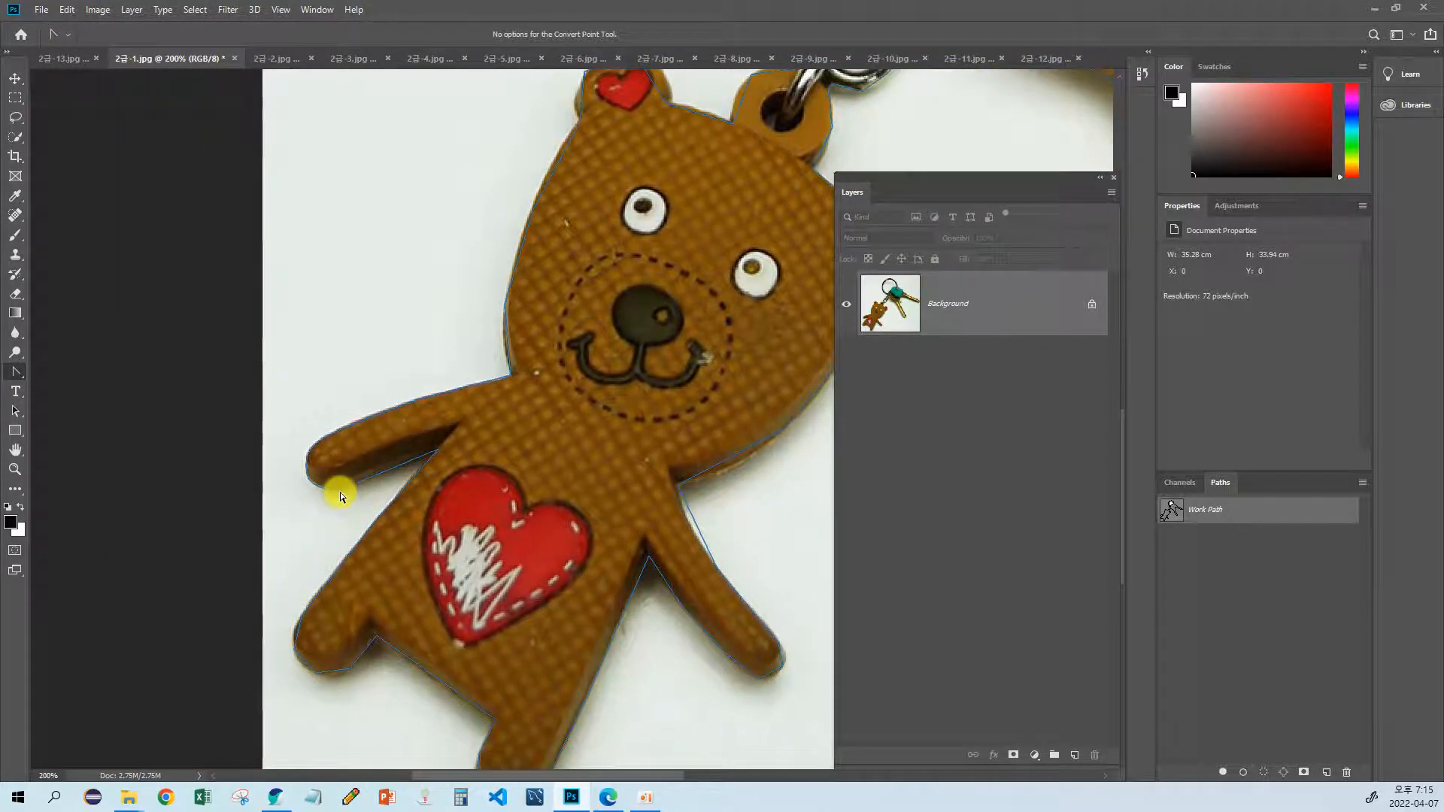
{"action": "key", "text": "ctrl+plus"}
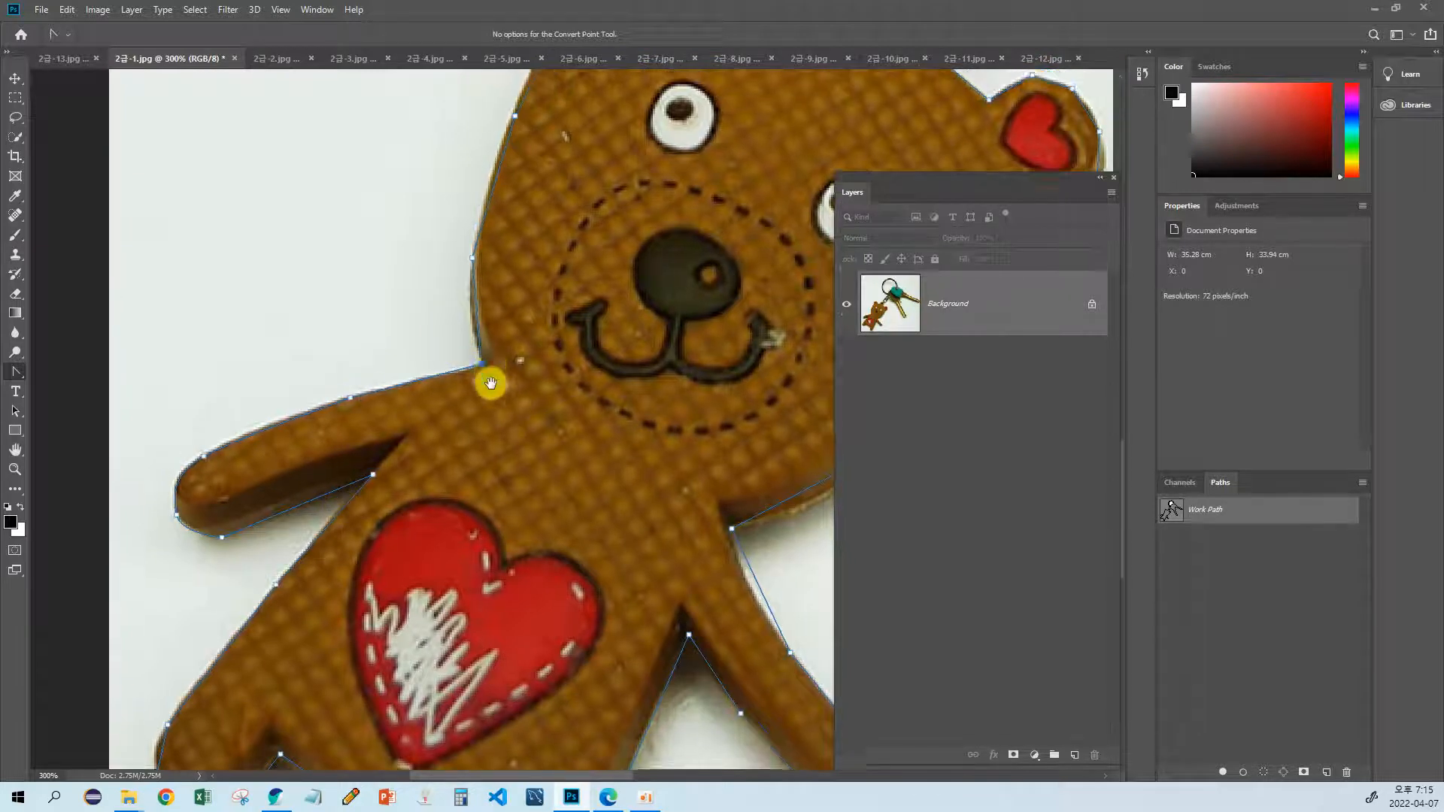
{"action": "left_click_drag", "start_coordinate": [490, 384], "coordinate": [528, 469]}
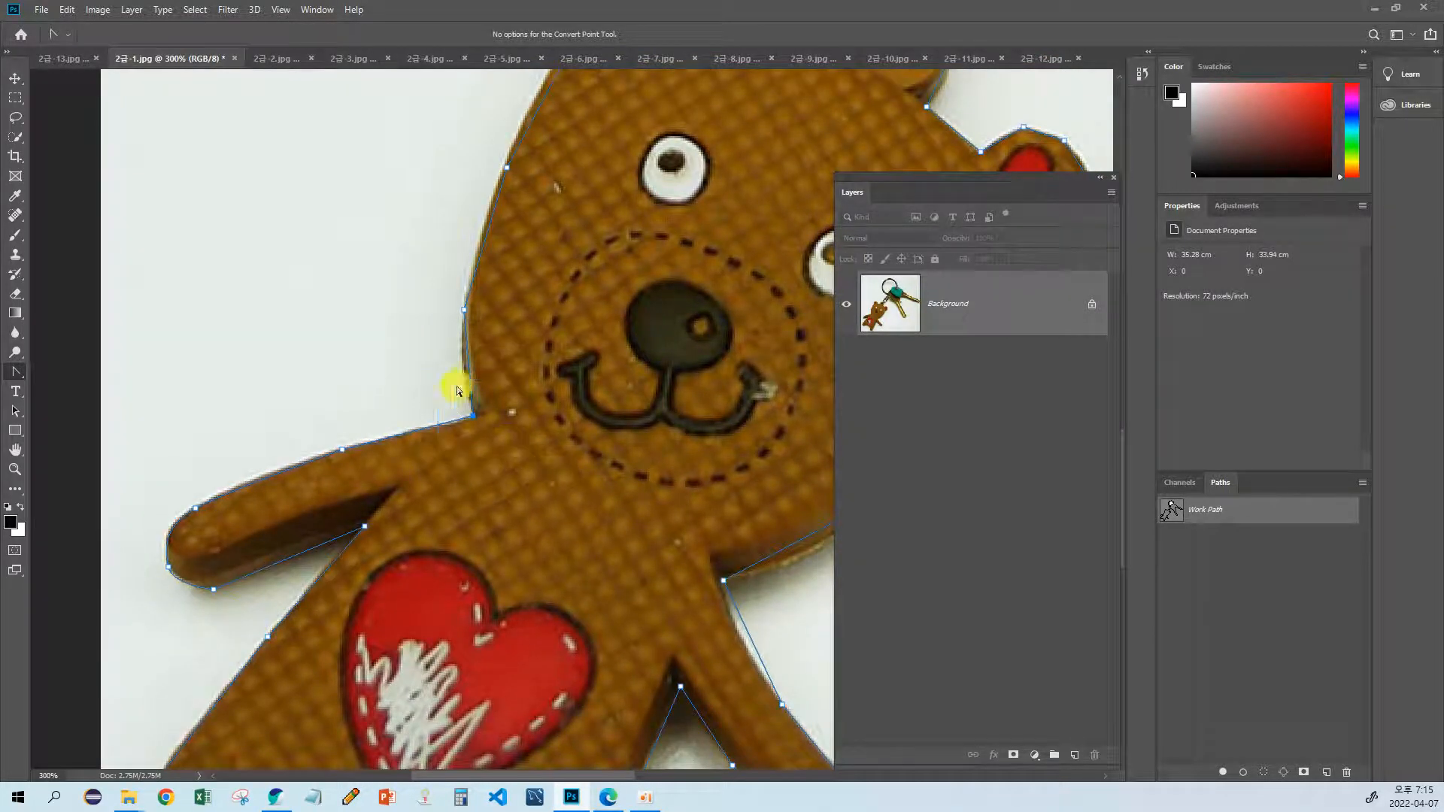
{"action": "left_click_drag", "start_coordinate": [446, 361], "coordinate": [447, 379]}
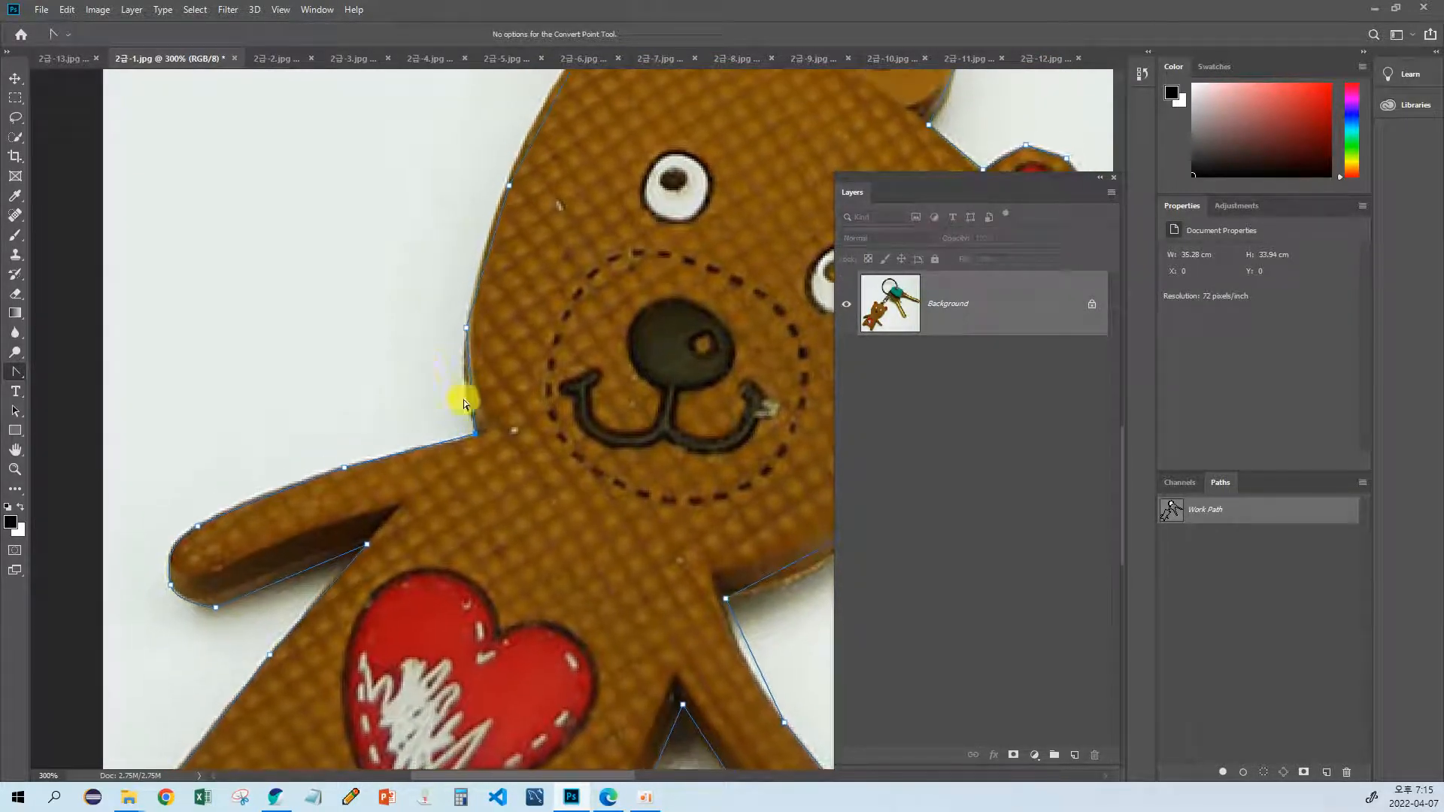
{"action": "left_click_drag", "start_coordinate": [515, 463], "coordinate": [534, 474]}
{"action": "left_click_drag", "start_coordinate": [478, 436], "coordinate": [473, 393]}
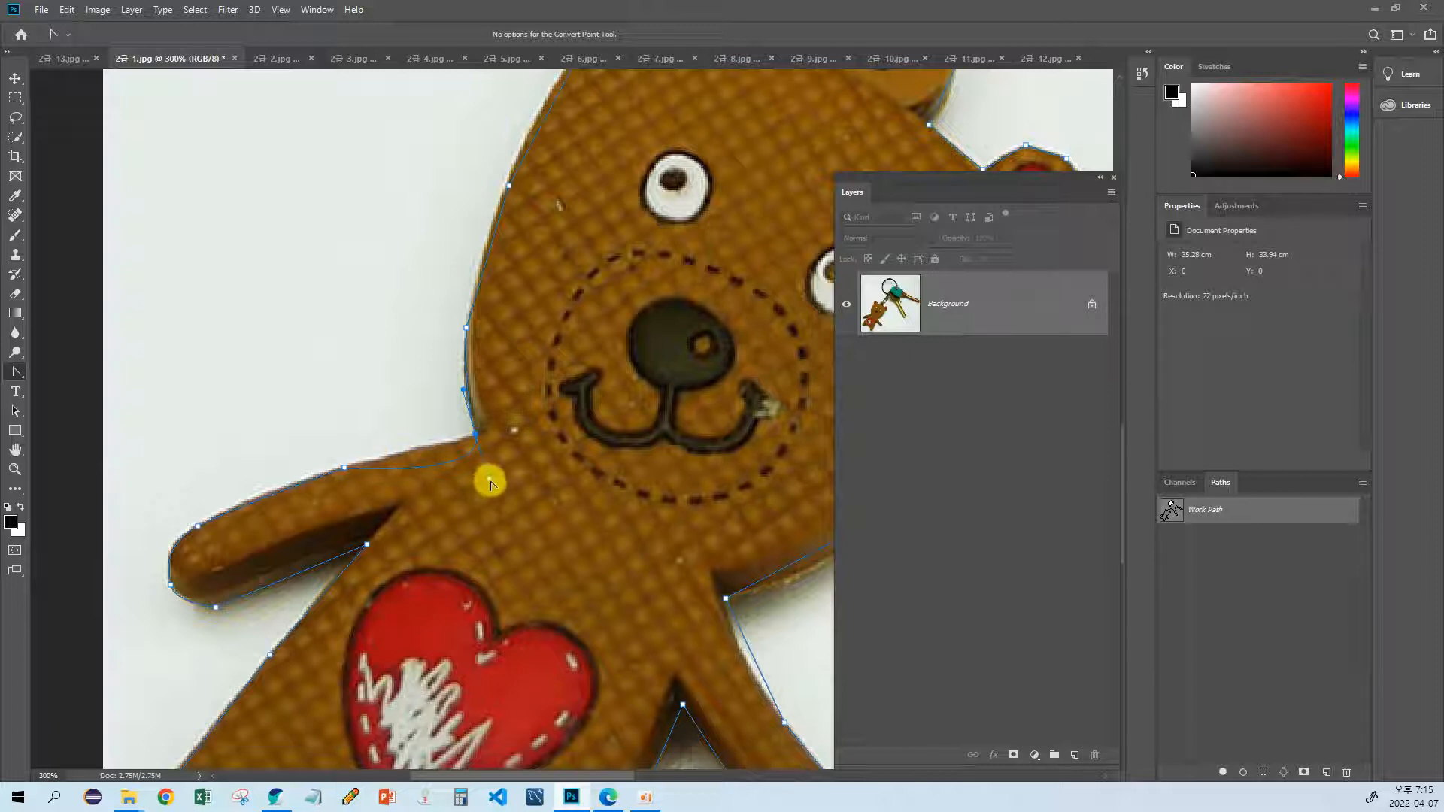
Step: Adjust the neck anchor's arm-side handle so the path follows the upper edge of the bear's arm
{"action": "left_click_drag", "start_coordinate": [489, 481], "coordinate": [426, 451]}
{"action": "key", "text": "Right"}
{"action": "key", "text": "Down"}
{"action": "key", "text": "Right"}
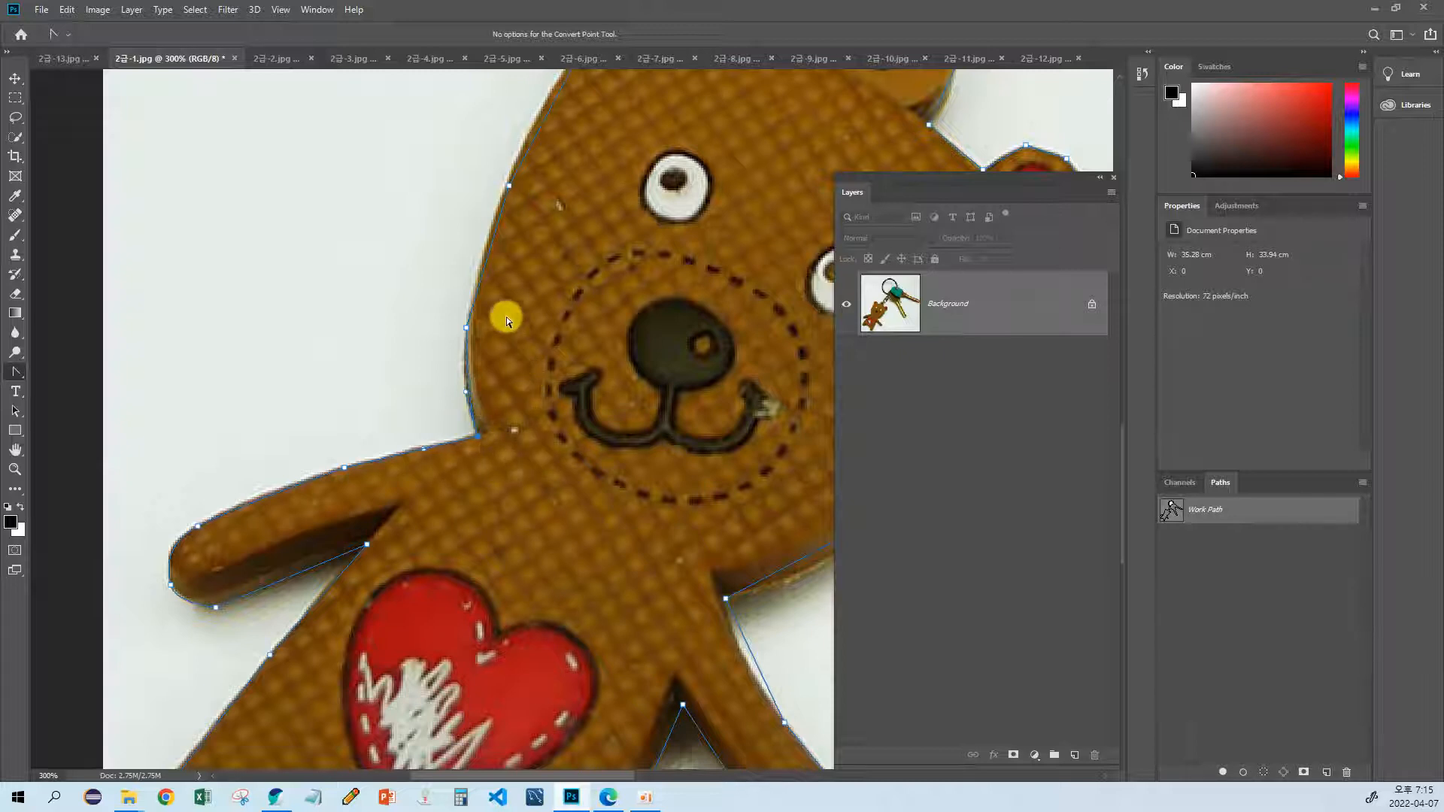
Step: Convert the anchors along the side of the bear's head to curves that follow its edge up to the ear
{"action": "scroll", "coordinate": [507, 317], "scroll_direction": "up", "scroll_amount": 2}
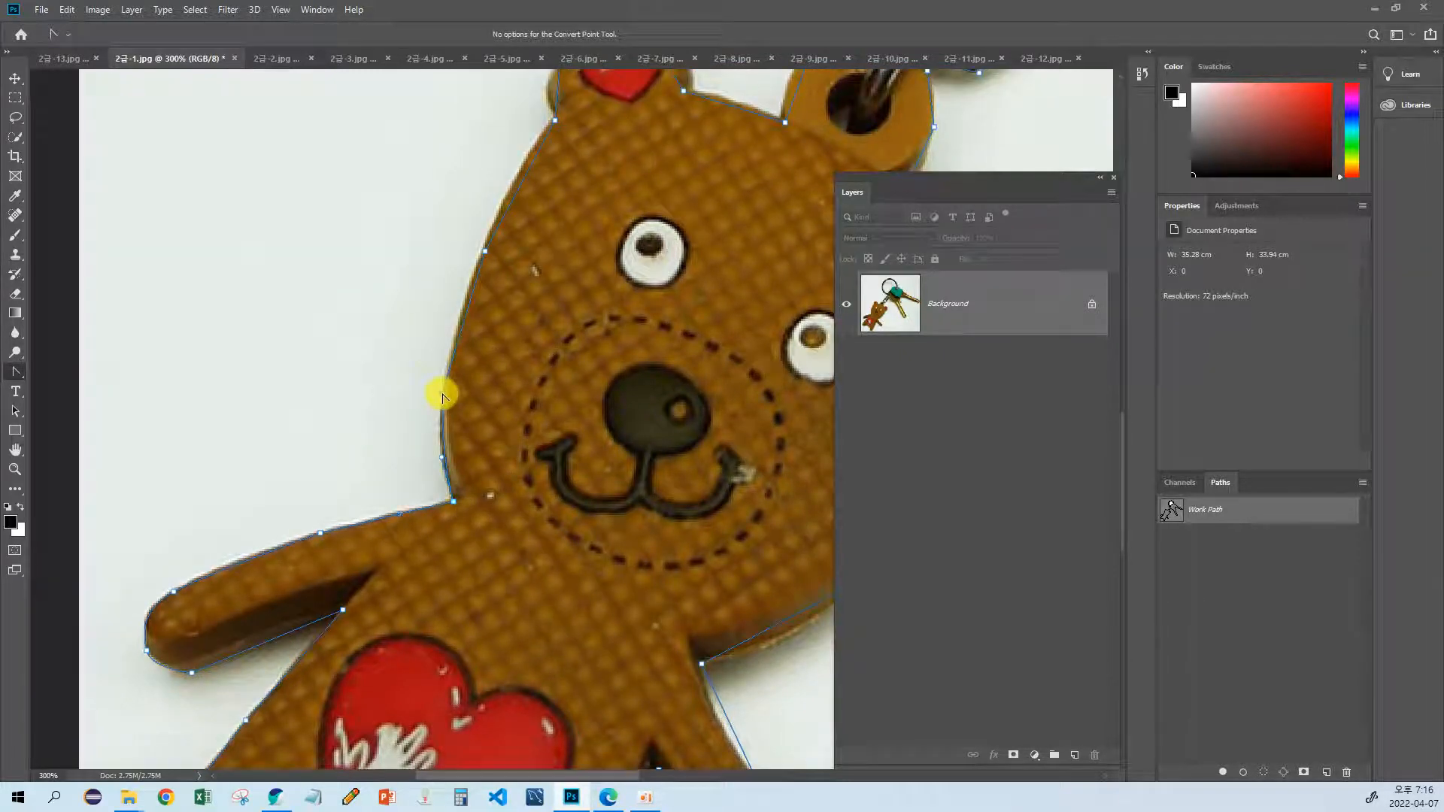
{"action": "left_click_drag", "start_coordinate": [442, 394], "coordinate": [437, 347]}
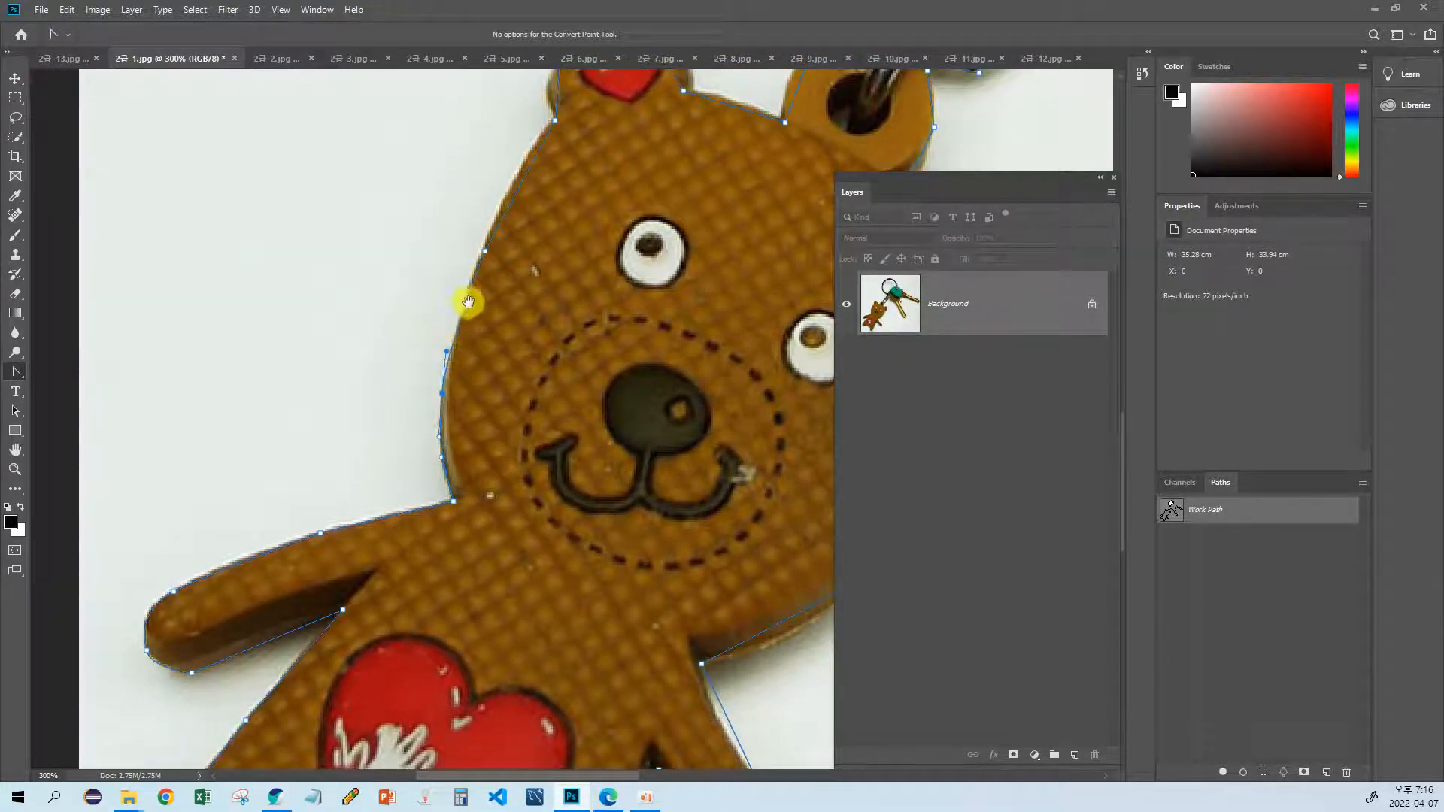
{"action": "scroll", "coordinate": [444, 323], "scroll_direction": "up", "scroll_amount": 2}
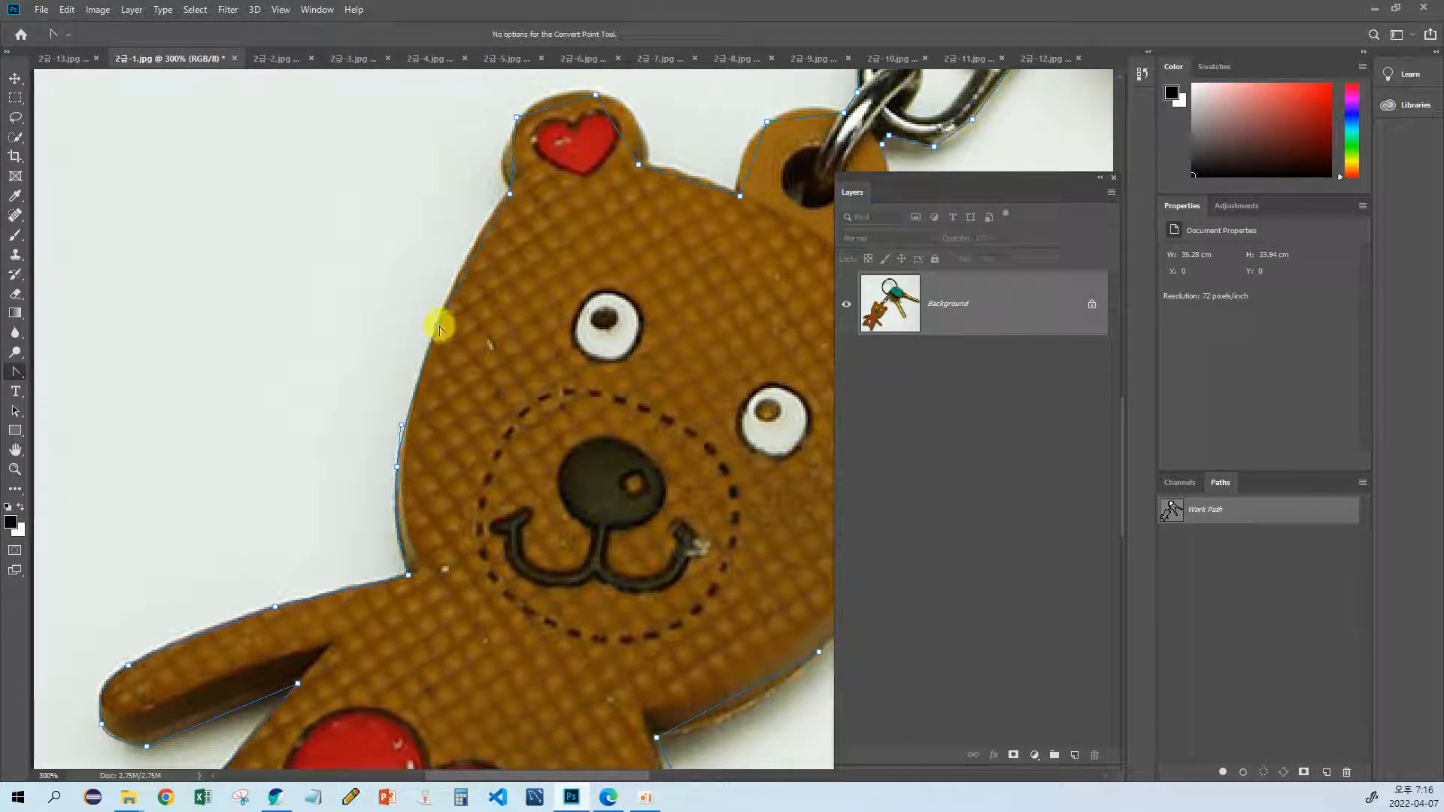
{"action": "left_click_drag", "start_coordinate": [438, 325], "coordinate": [504, 230]}
{"action": "scroll", "coordinate": [472, 262], "scroll_direction": "up", "scroll_amount": 2}
{"action": "scroll", "coordinate": [504, 230], "scroll_direction": "up", "scroll_amount": 2}
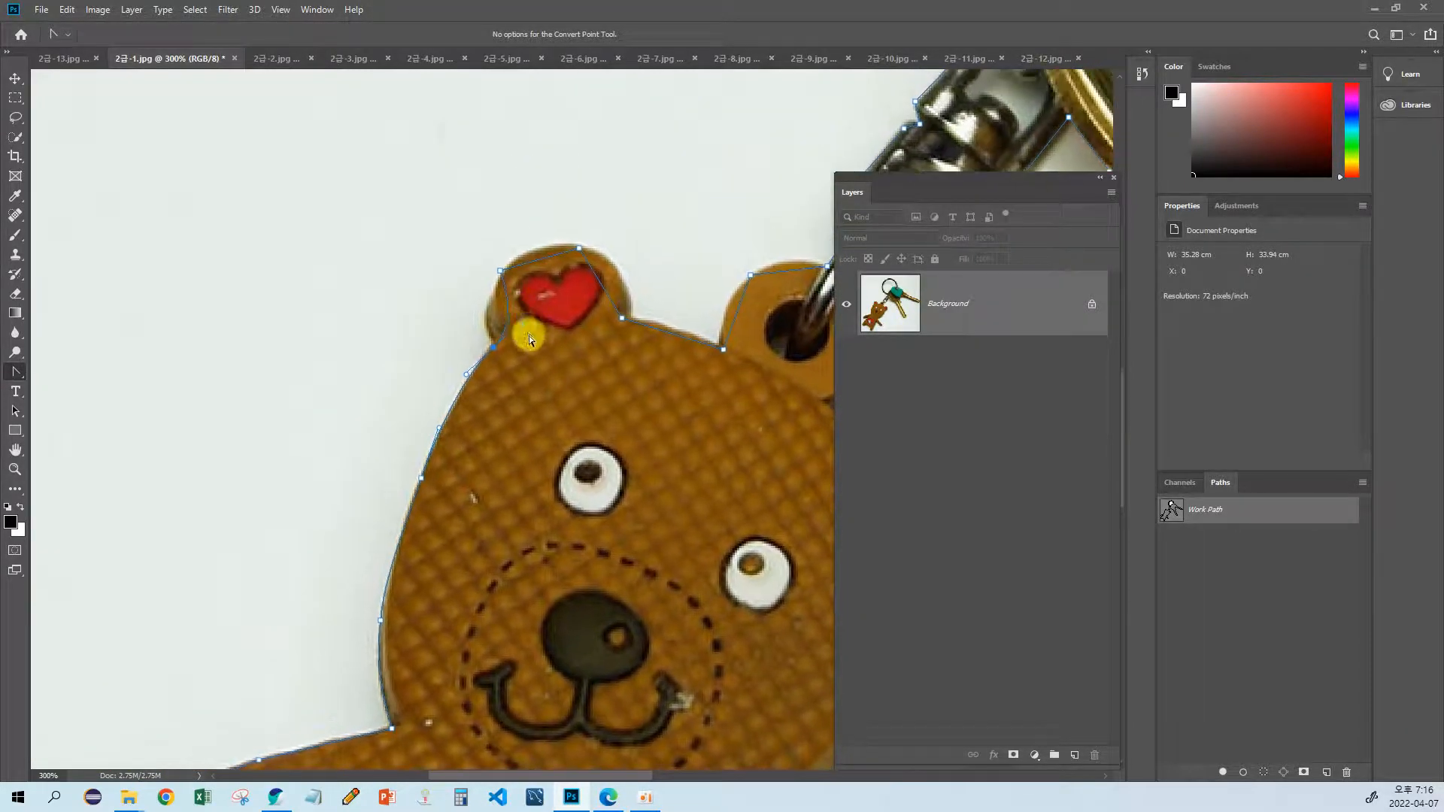
Step: Curve the path segments around the bear's ear so they follow its rounded edge down to the head
{"action": "left_click_drag", "start_coordinate": [490, 308], "coordinate": [478, 320]}
{"action": "left_click", "coordinate": [500, 271]}
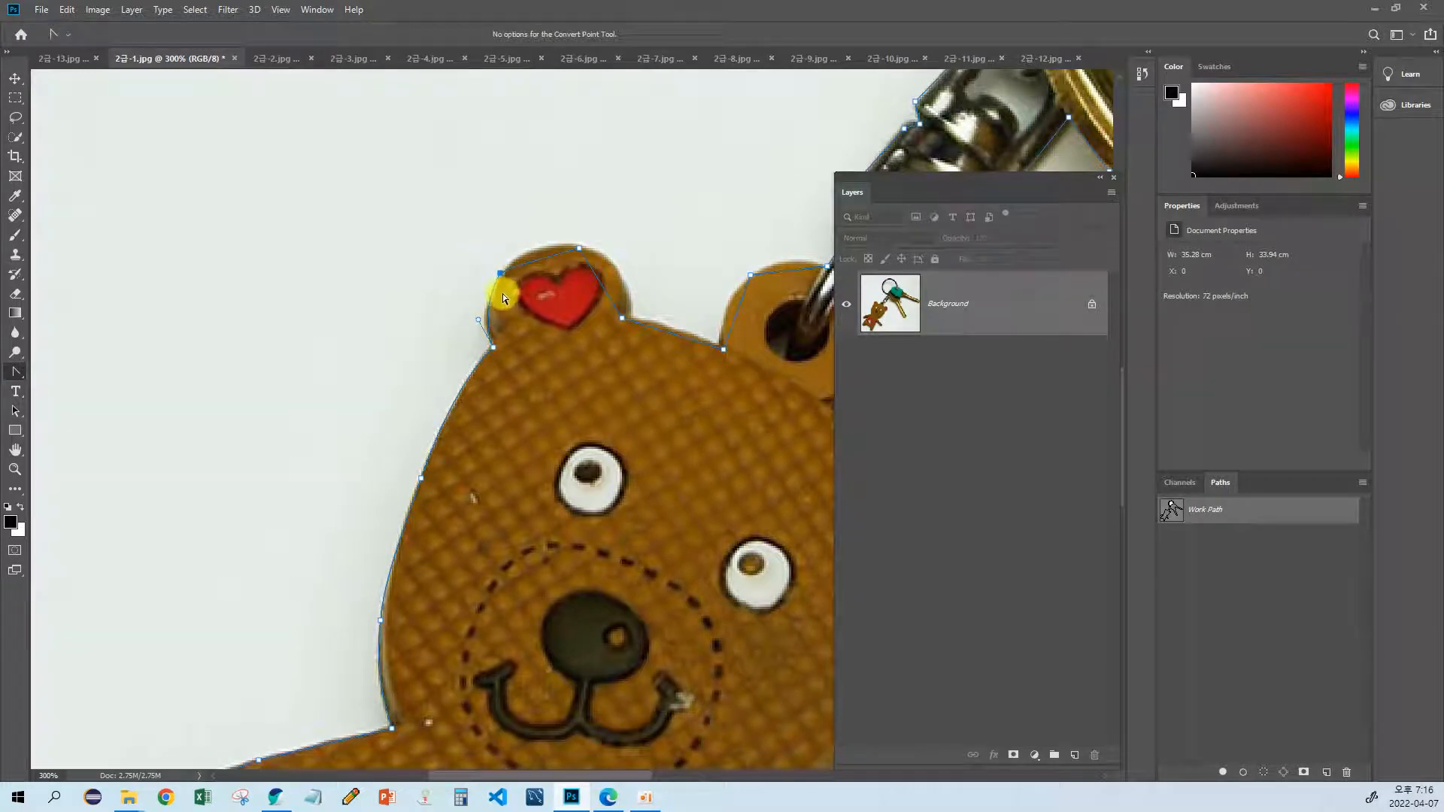
{"action": "left_click_drag", "start_coordinate": [502, 272], "coordinate": [610, 257]}
{"action": "left_click", "coordinate": [574, 251]}
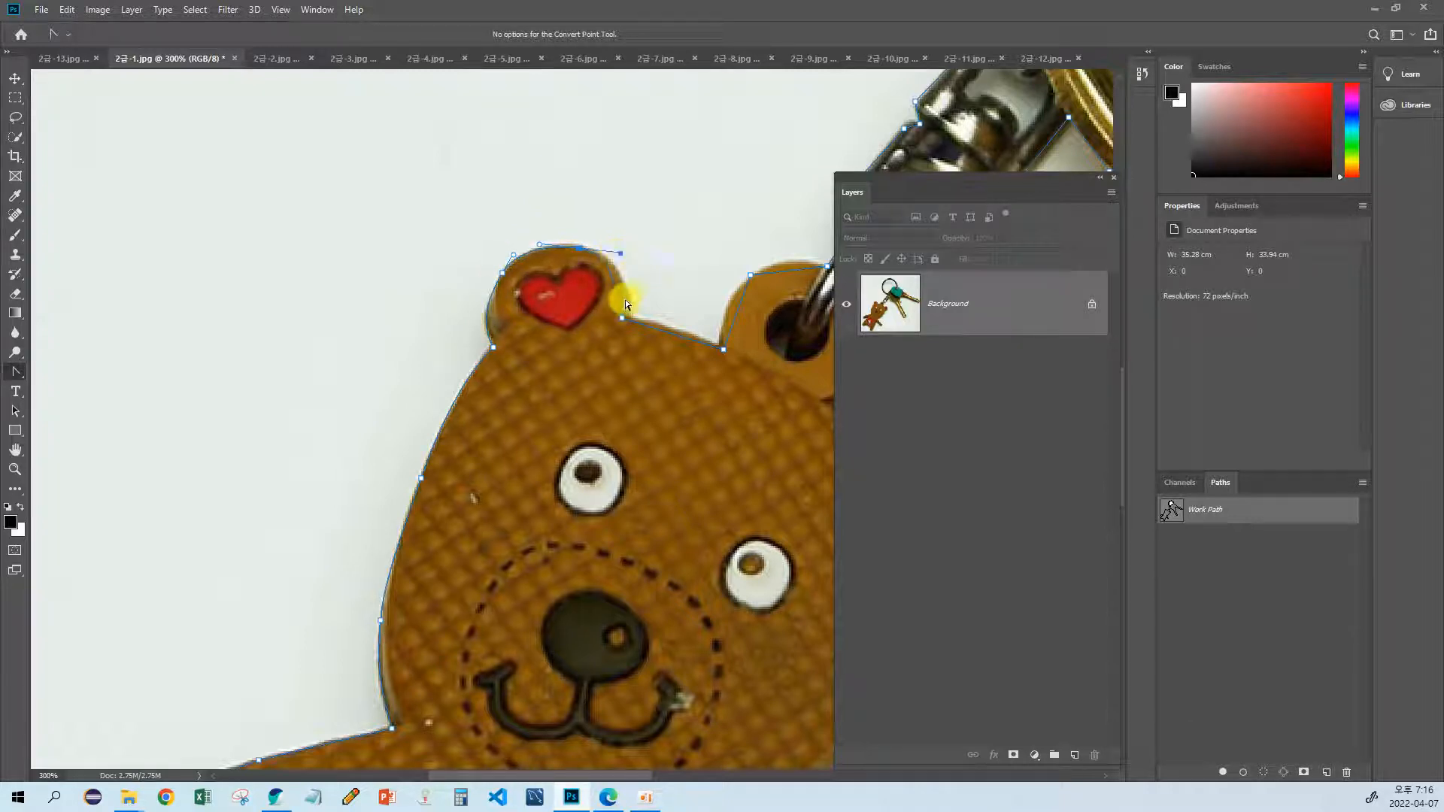
{"action": "left_click_drag", "start_coordinate": [621, 323], "coordinate": [658, 333]}
Step: Curve the path around the outer edge of the bear's hanging loop with the Convert Point tool
{"action": "left_click_drag", "start_coordinate": [648, 367], "coordinate": [525, 360]}
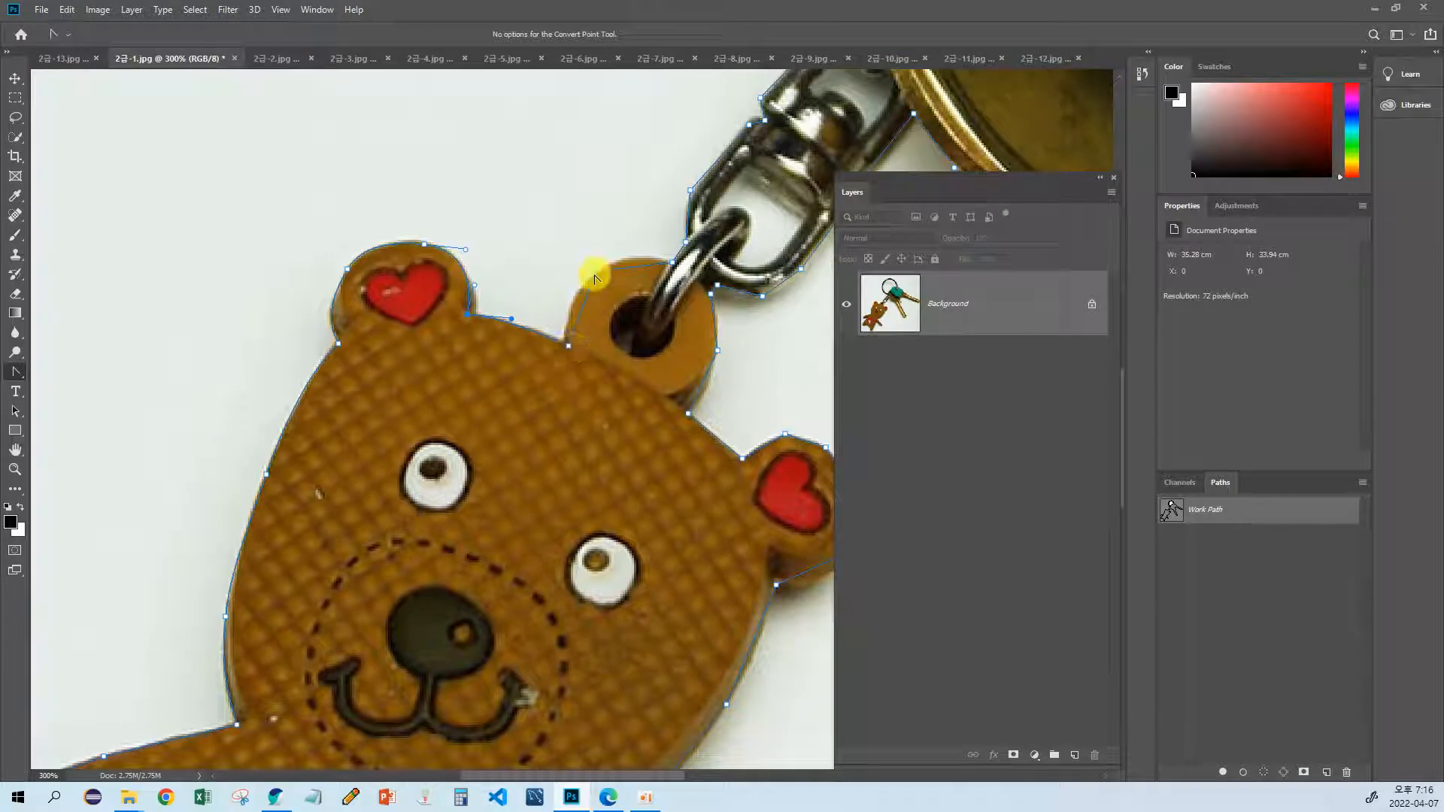
{"action": "left_click_drag", "start_coordinate": [596, 272], "coordinate": [637, 231]}
{"action": "left_click_drag", "start_coordinate": [634, 255], "coordinate": [635, 246]}
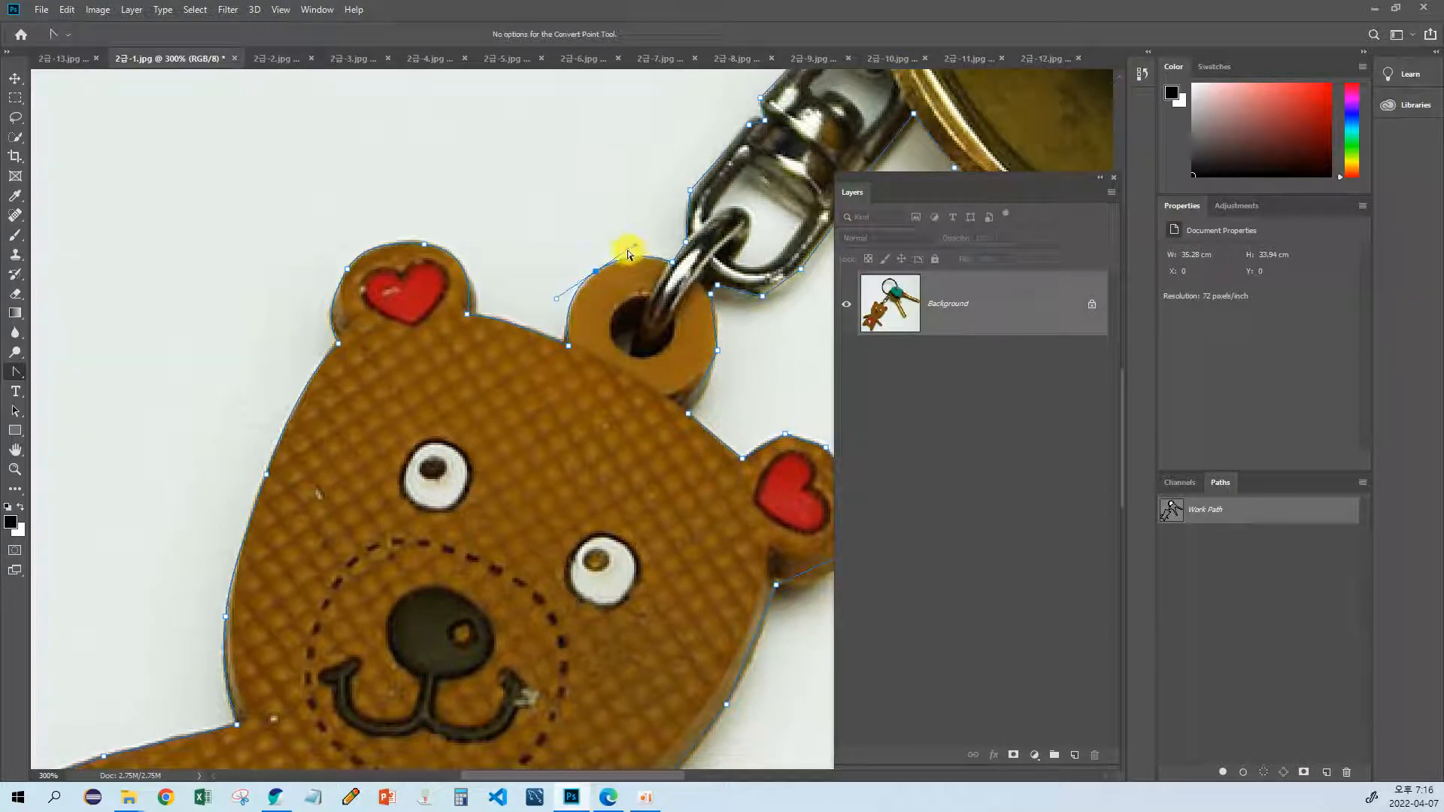
{"action": "mouse_move", "coordinate": [677, 230]}
{"action": "left_mouse_down"}
{"action": "mouse_move", "coordinate": [545, 311]}
{"action": "mouse_move", "coordinate": [528, 338]}
{"action": "mouse_move", "coordinate": [580, 248]}
{"action": "mouse_move", "coordinate": [539, 332]}
{"action": "left_mouse_up"}
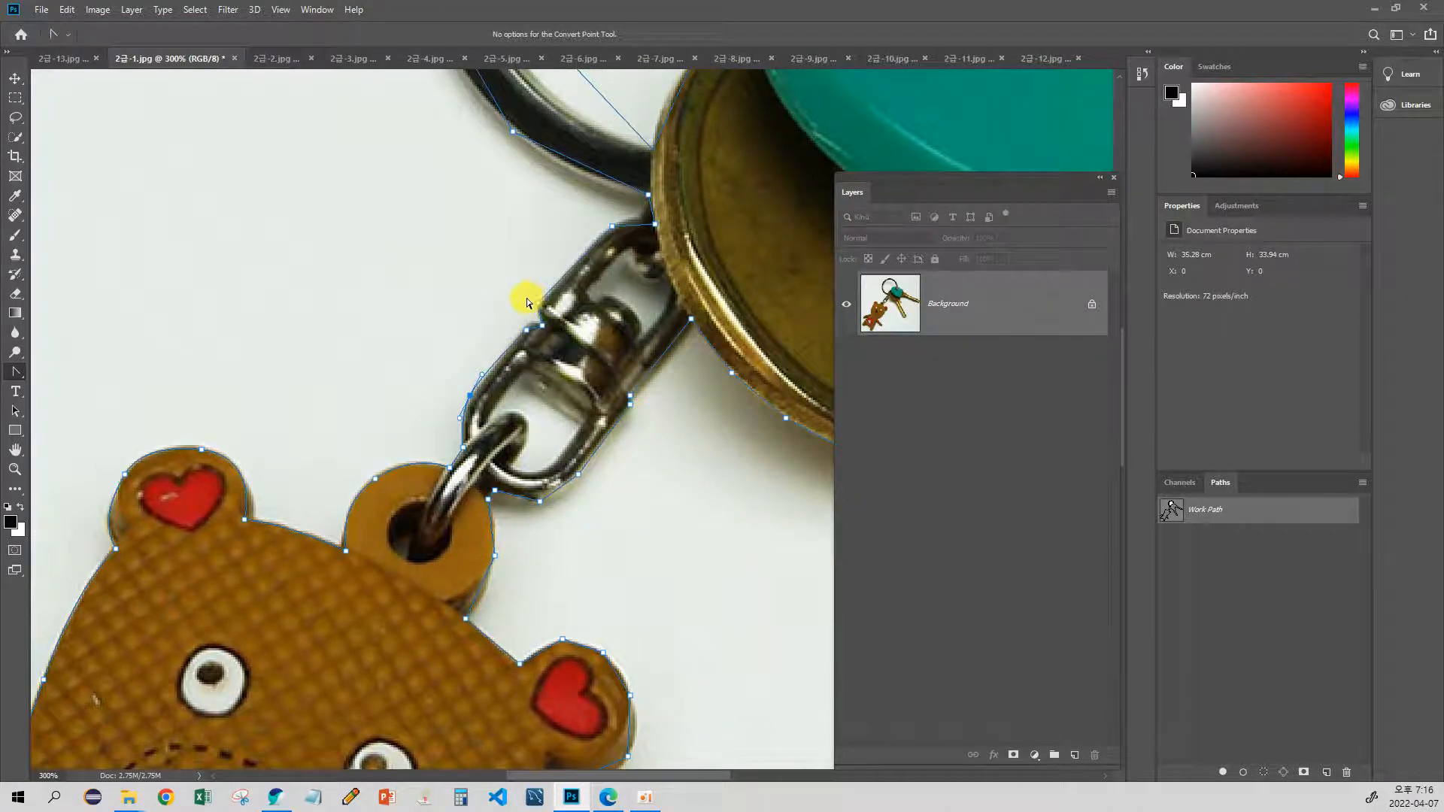
Step: Hide the pixel grid so the image stays clear while the metal swivel link is magnified
{"action": "scroll", "coordinate": [526, 298], "scroll_direction": "up", "scroll_amount": 3}
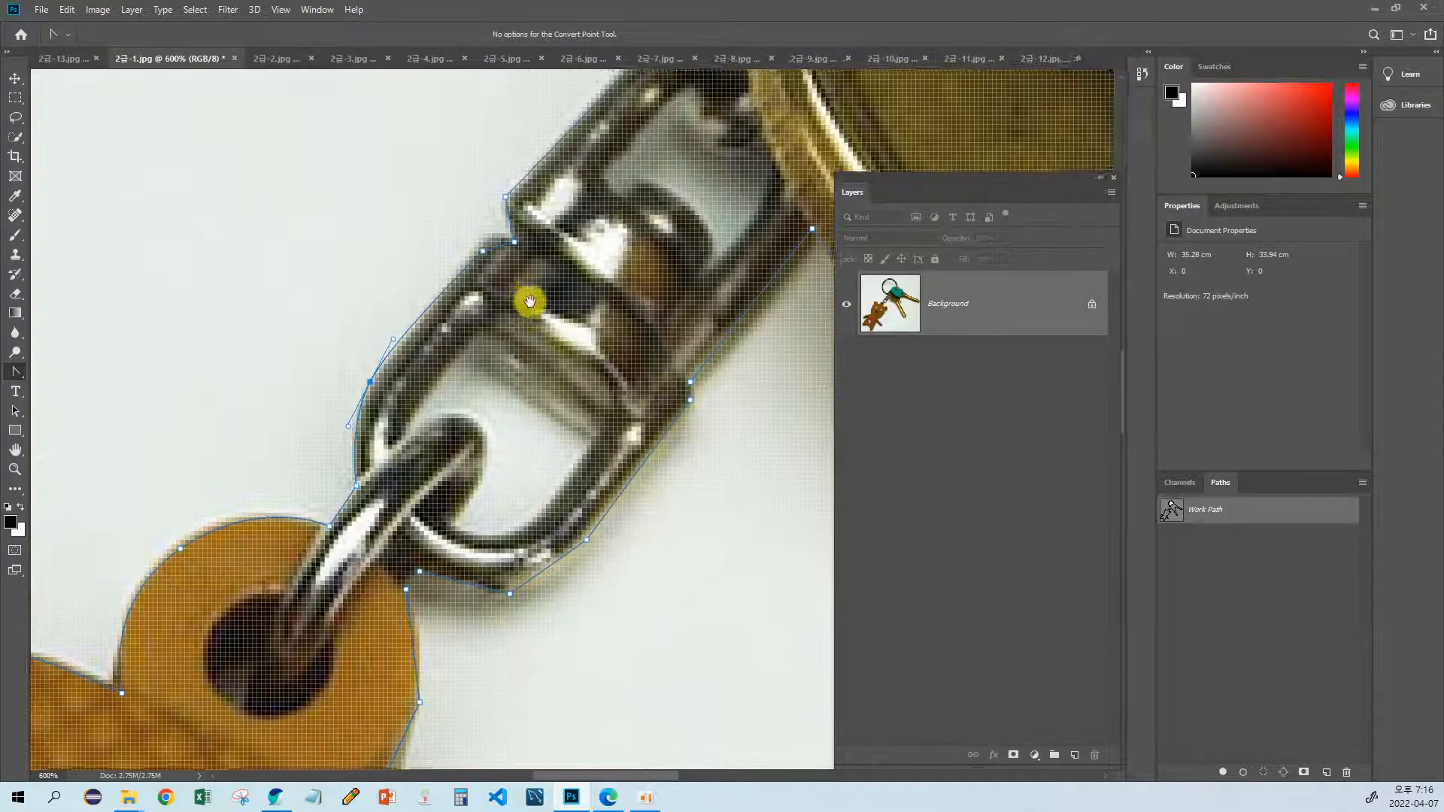
{"action": "left_click_drag", "start_coordinate": [529, 300], "coordinate": [506, 382]}
{"action": "left_click", "coordinate": [279, 10]}
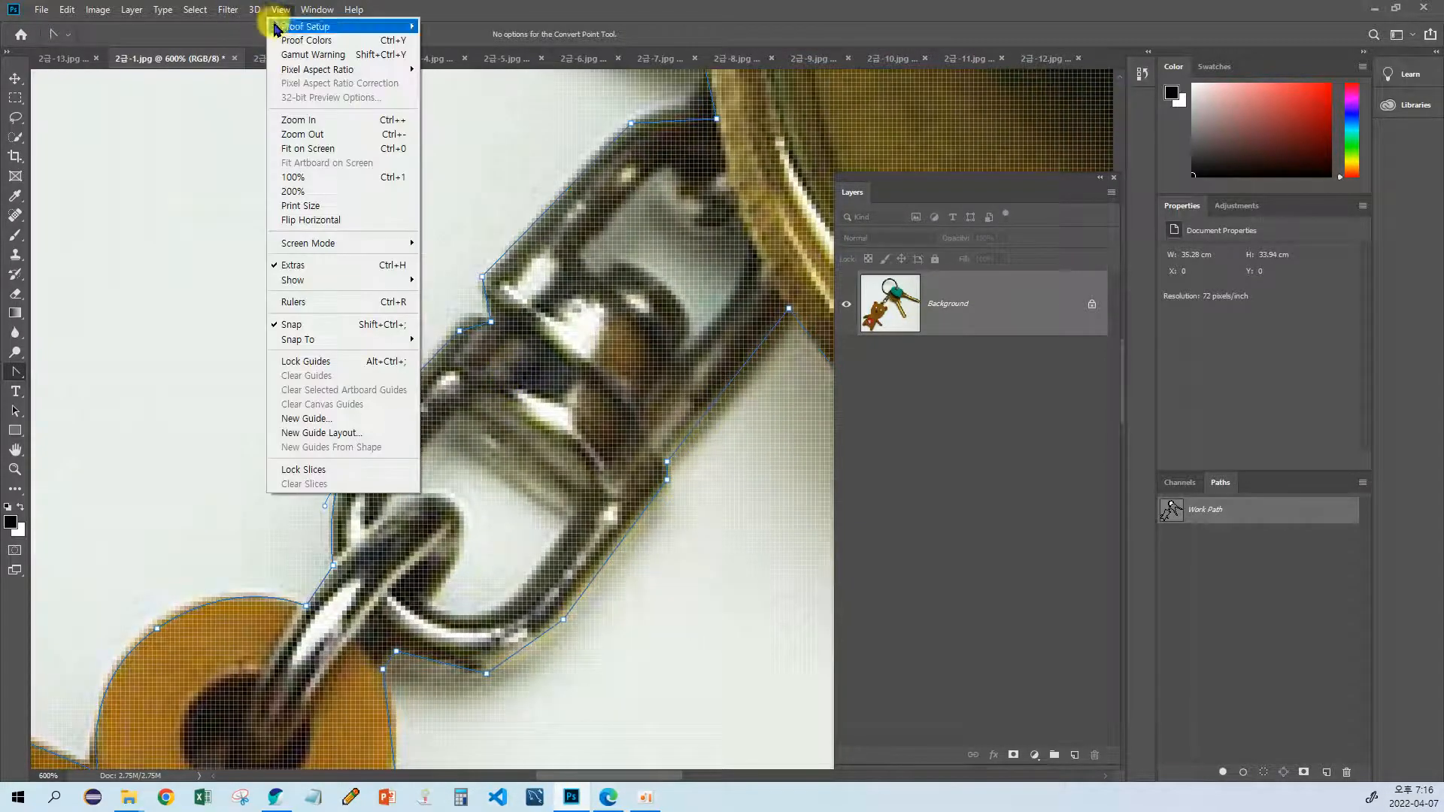
{"action": "mouse_move", "coordinate": [316, 279]}
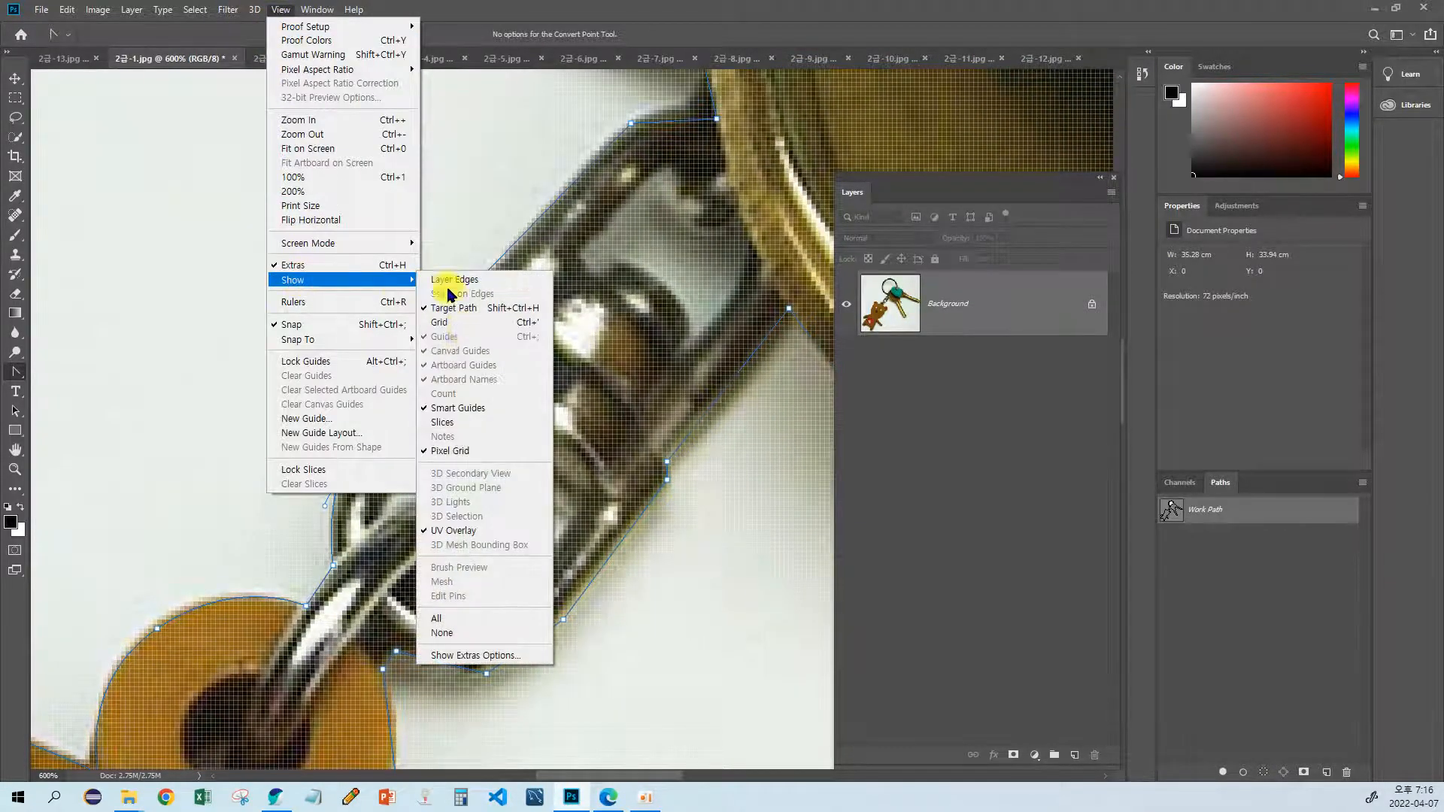
{"action": "left_click", "coordinate": [447, 455]}
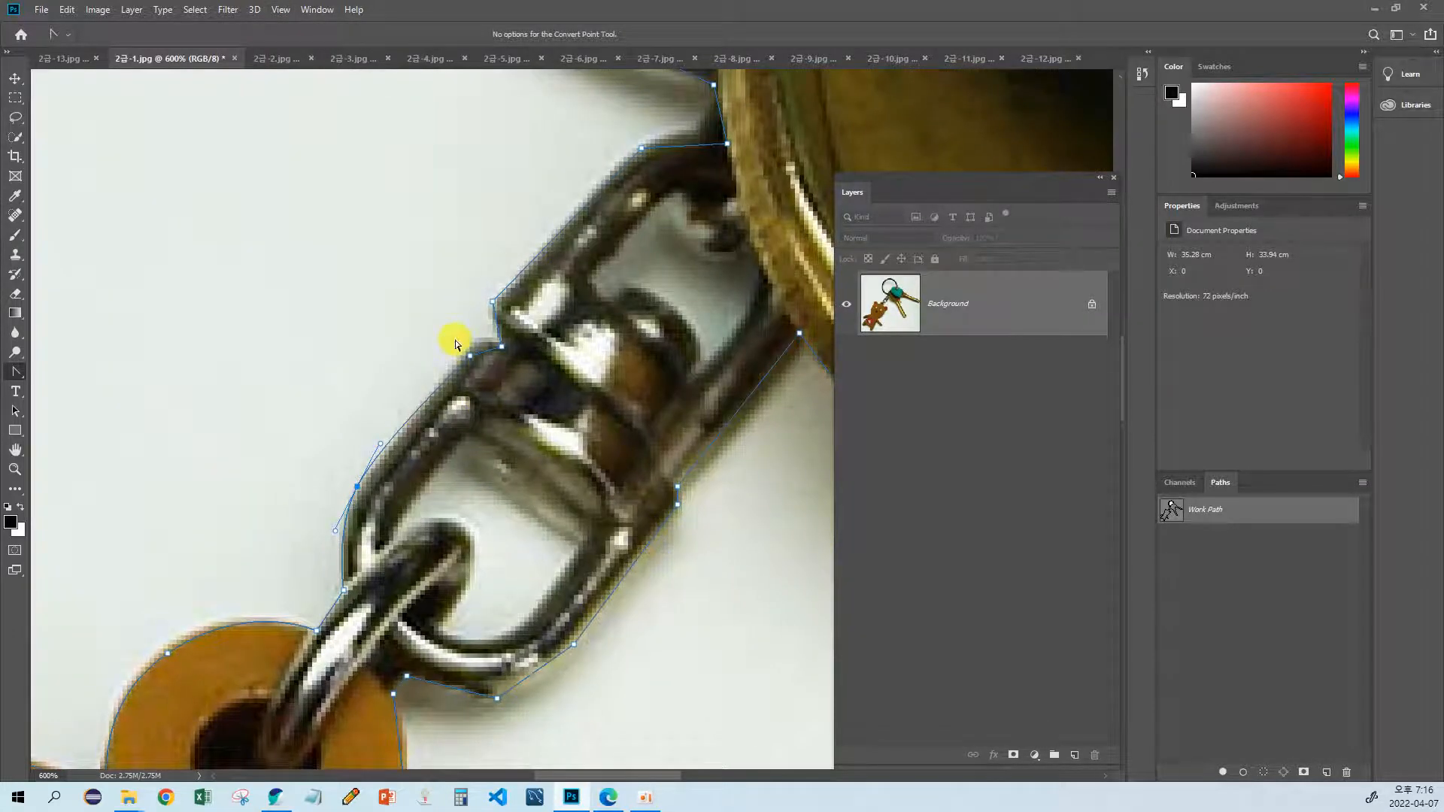
Step: Convert the anchors along the metal swivel link to curves that follow its outer edge up to the gold key
{"action": "left_click", "coordinate": [469, 355]}
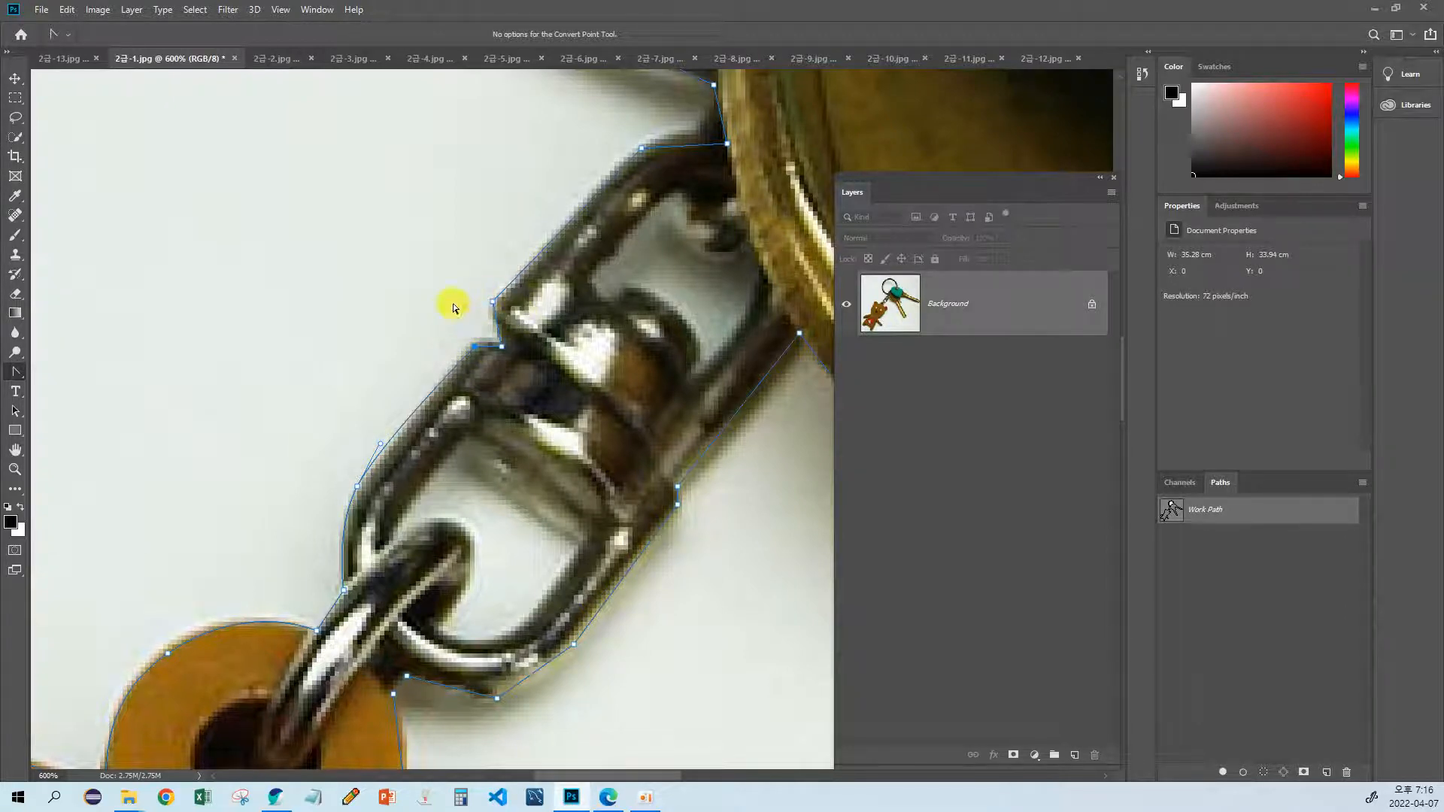
{"action": "left_click_drag", "start_coordinate": [476, 300], "coordinate": [503, 354]}
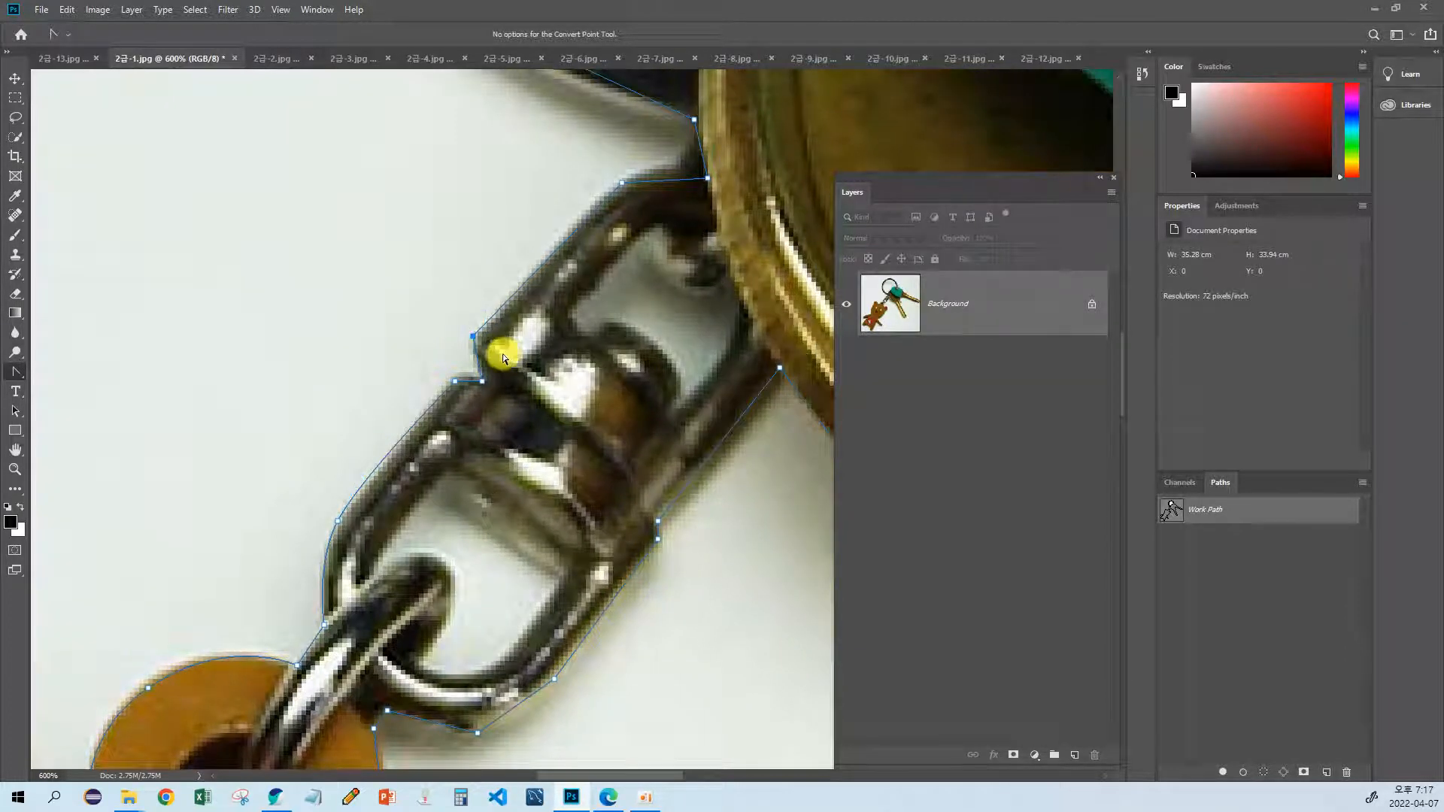
{"action": "left_click_drag", "start_coordinate": [609, 189], "coordinate": [625, 345]}
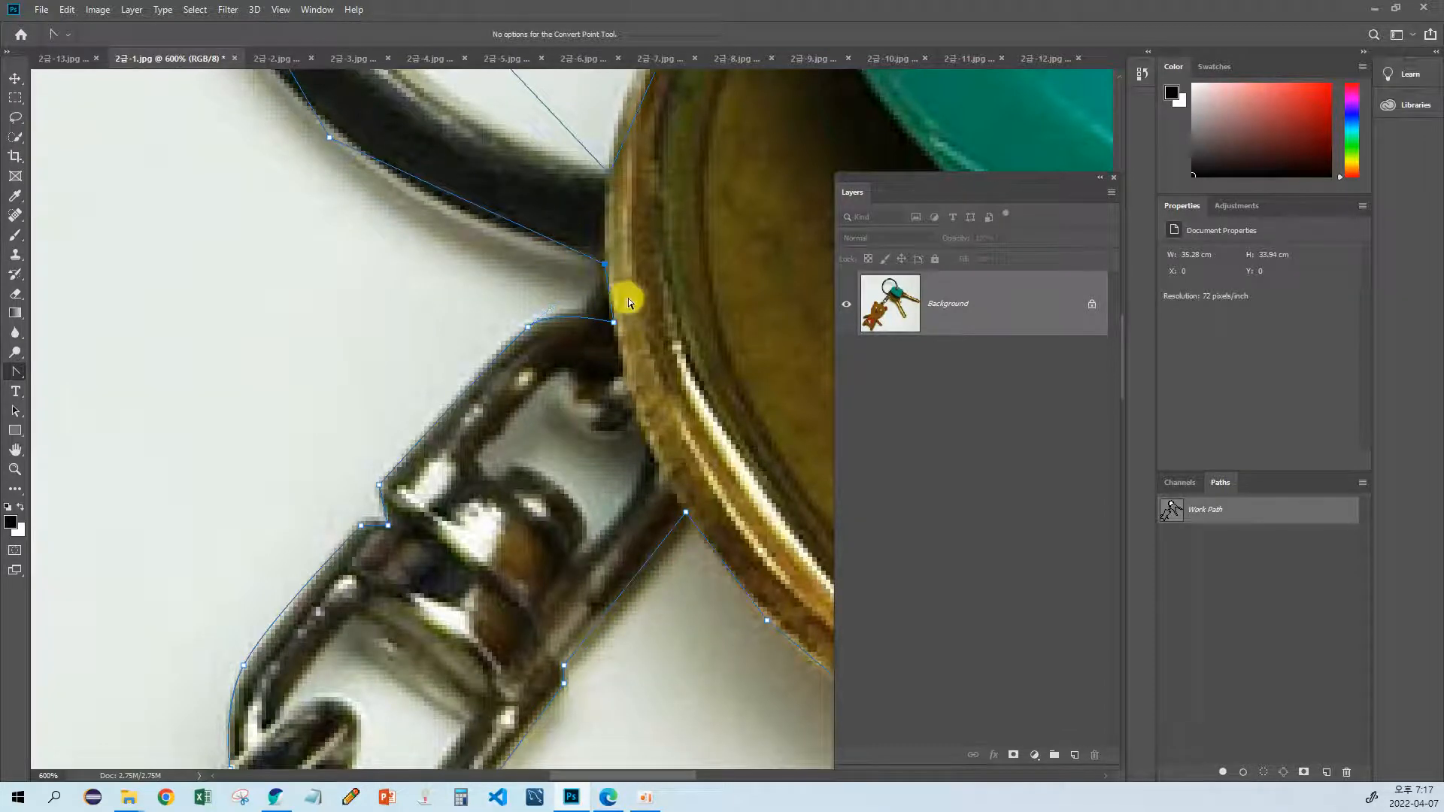
Step: Curve the path along the lower outer edge of the key ring, redoing the handles of its lower anchor
{"action": "left_click_drag", "start_coordinate": [454, 236], "coordinate": [354, 504]}
{"action": "key", "text": "ctrl+minus"}
{"action": "key", "text": "ctrl+minus"}
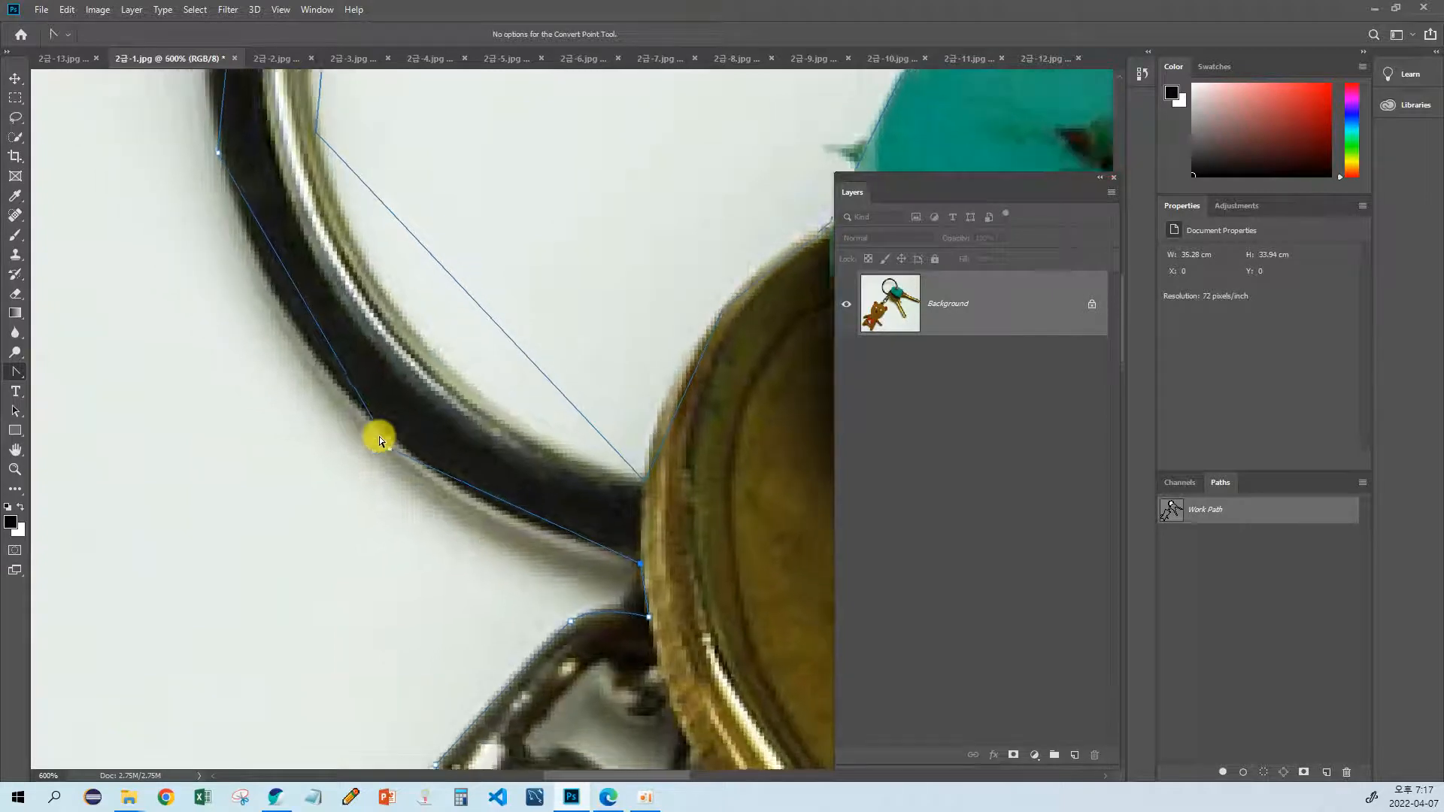
{"action": "left_click_drag", "start_coordinate": [379, 436], "coordinate": [409, 464]}
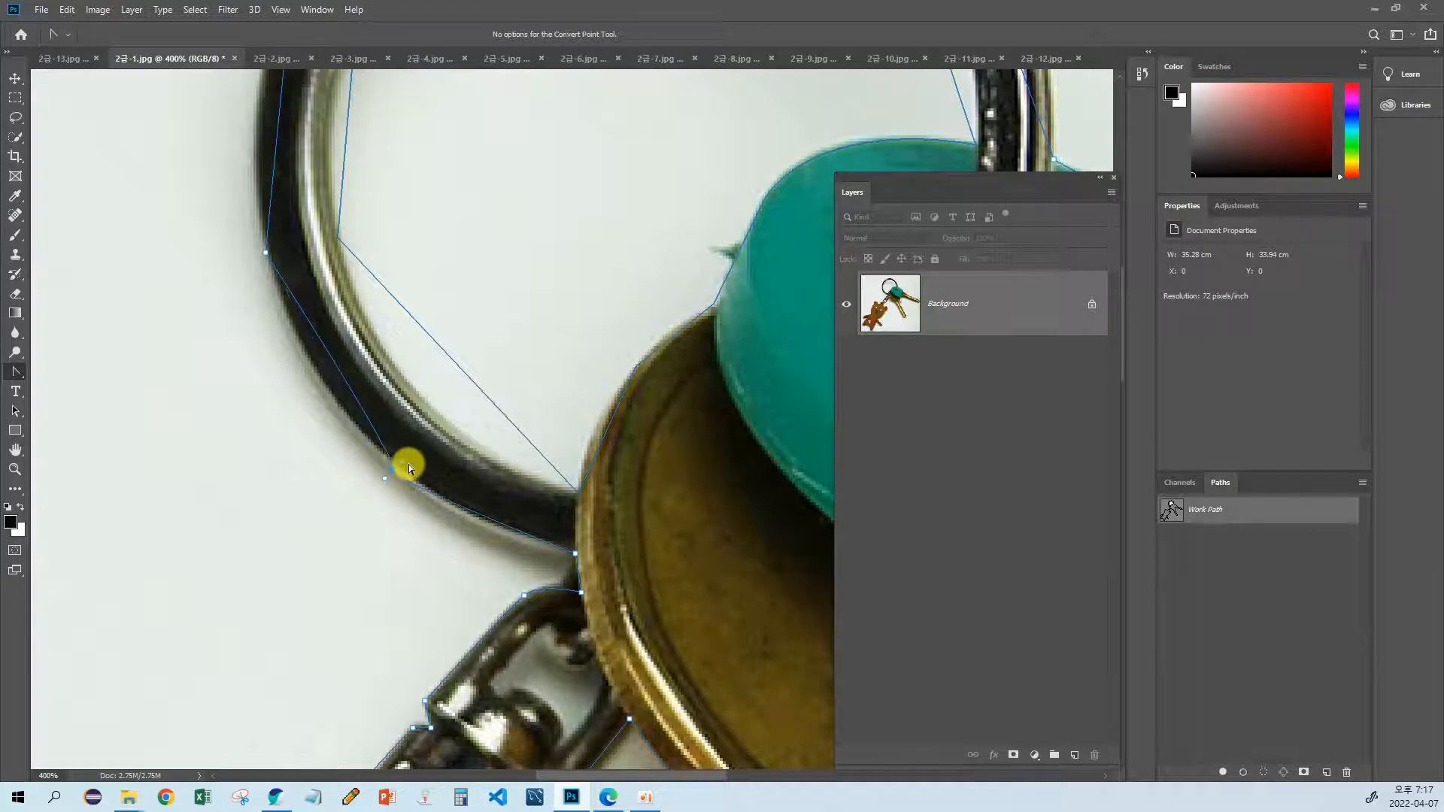
{"action": "key", "text": "ctrl+z"}
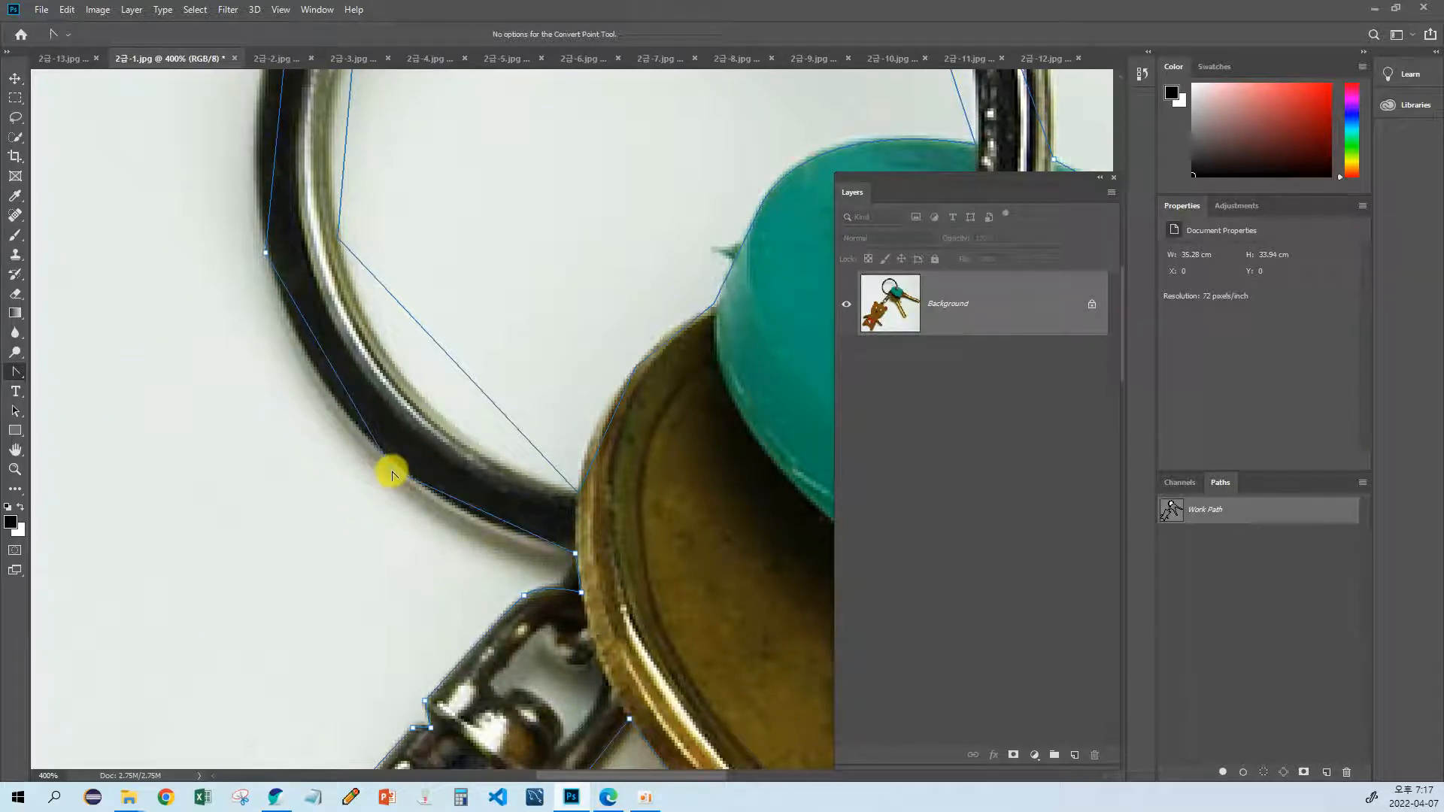
{"action": "left_click_drag", "start_coordinate": [392, 472], "coordinate": [335, 421]}
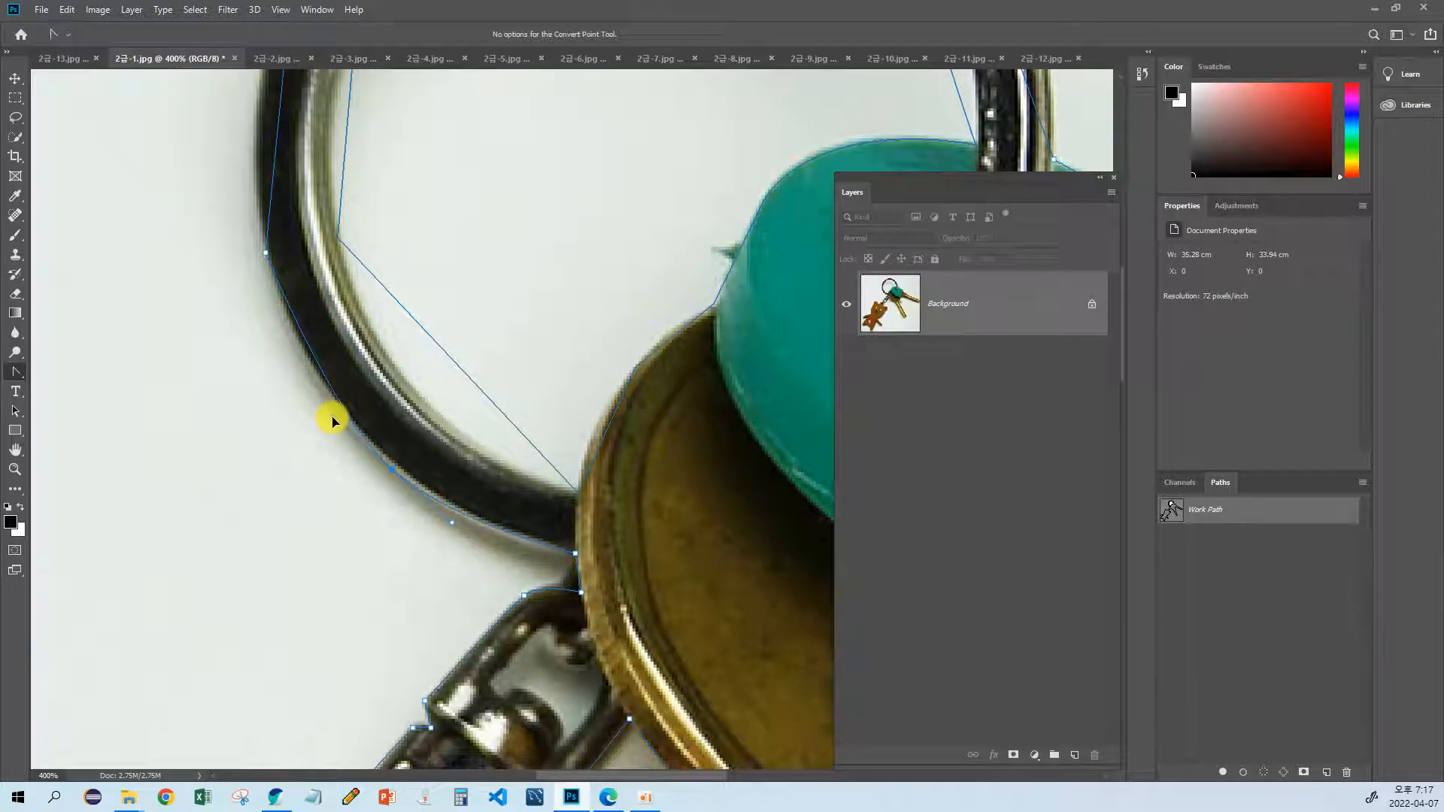
Step: Pull curve handles from the anchors on the key ring's left side and upper left so the path follows its outer edge
{"action": "left_click_drag", "start_coordinate": [232, 310], "coordinate": [333, 438]}
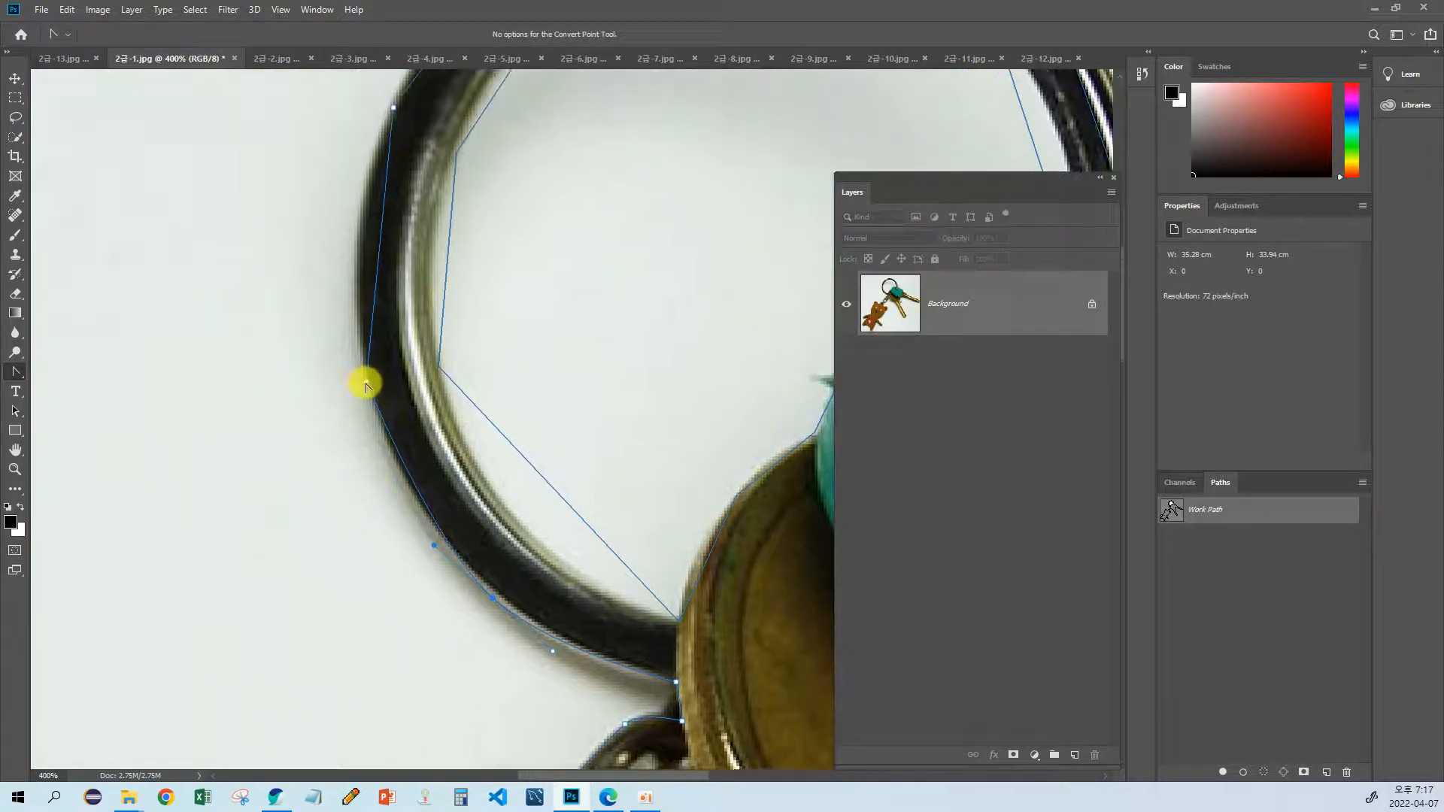
{"action": "left_click_drag", "start_coordinate": [366, 382], "coordinate": [337, 278]}
{"action": "left_click_drag", "start_coordinate": [334, 200], "coordinate": [311, 369]}
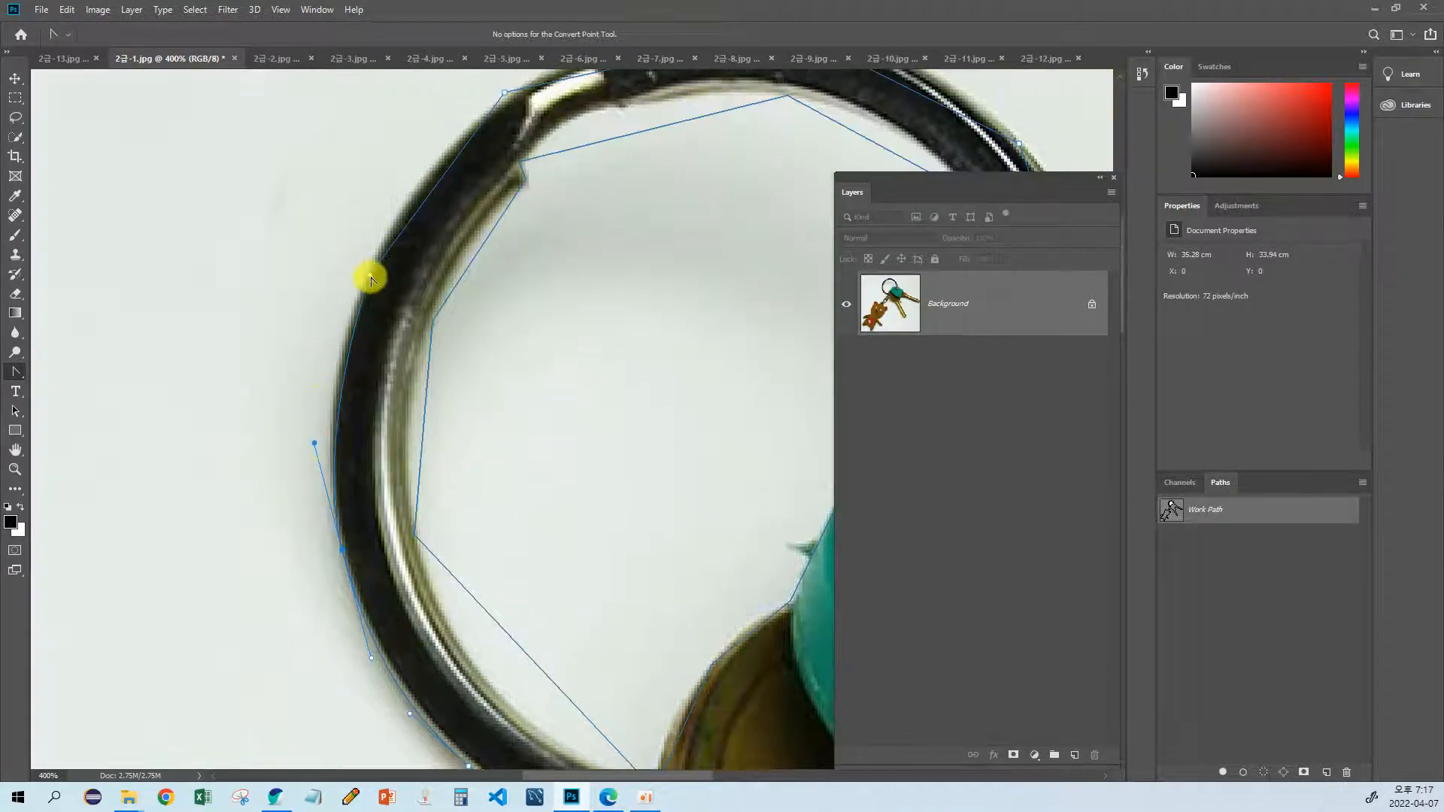
{"action": "left_click_drag", "start_coordinate": [370, 276], "coordinate": [285, 345]}
{"action": "left_click_drag", "start_coordinate": [388, 236], "coordinate": [449, 181]}
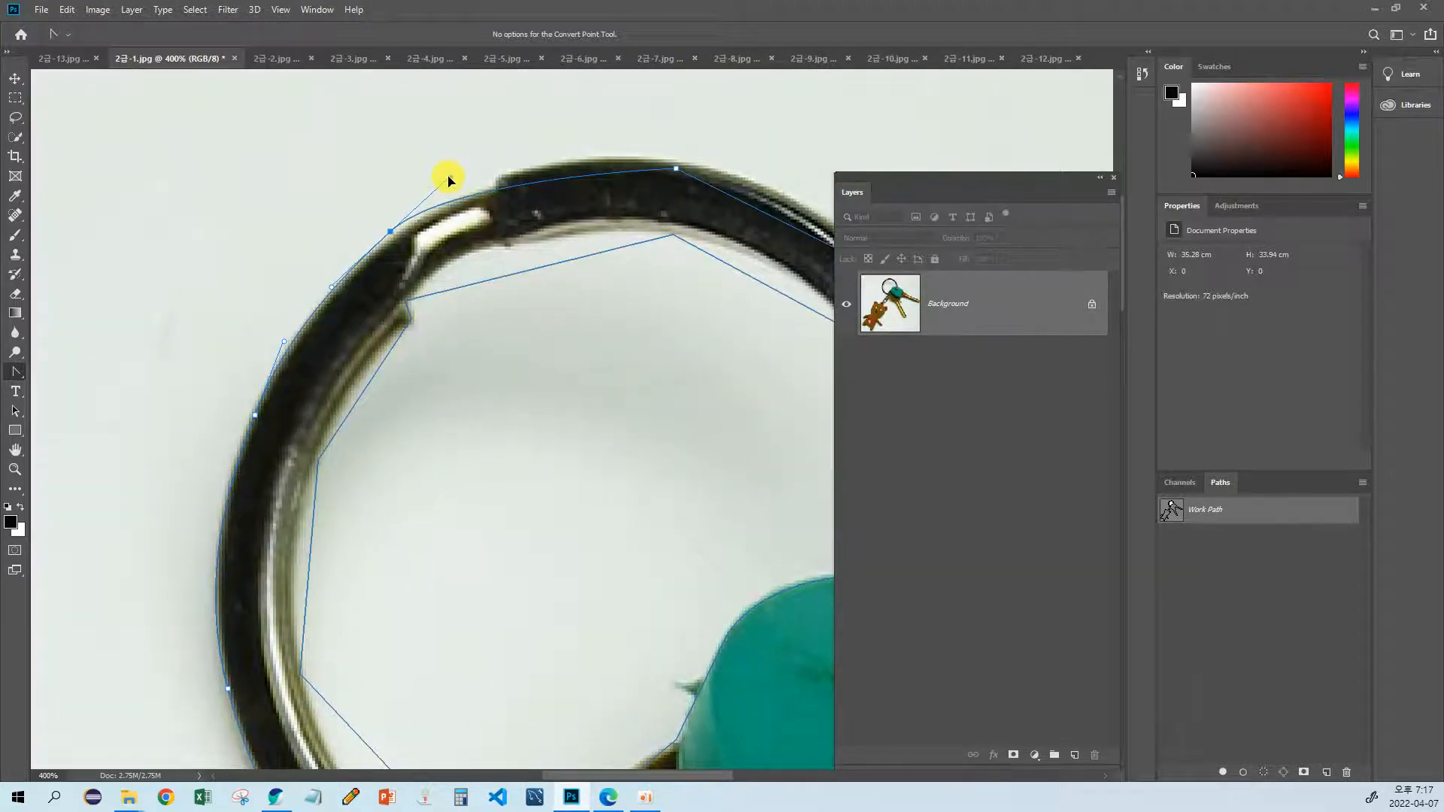
Step: Curve the path over the top and upper right of the key ring along its outer edge
{"action": "left_click_drag", "start_coordinate": [538, 182], "coordinate": [426, 220]}
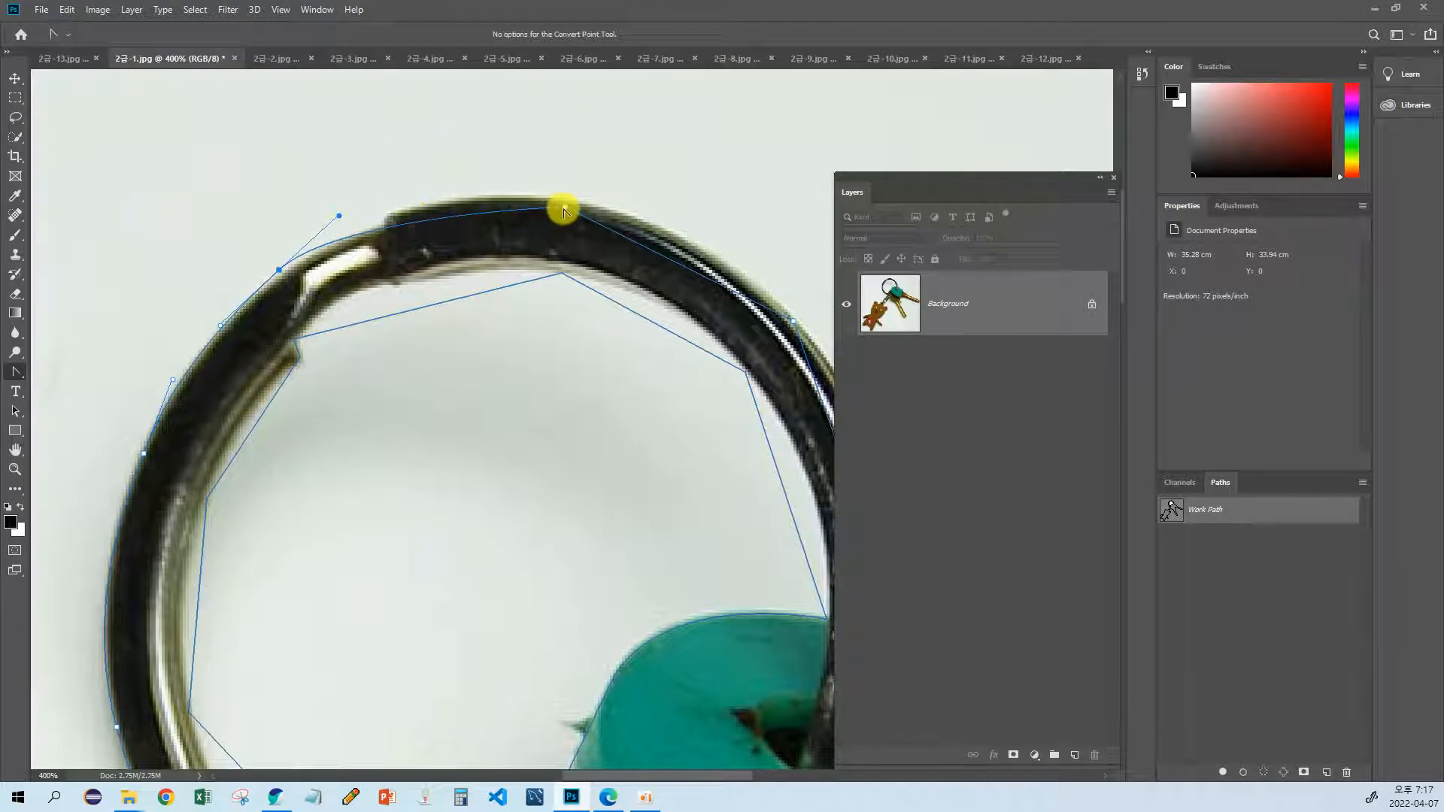
{"action": "left_click_drag", "start_coordinate": [563, 210], "coordinate": [674, 215]}
{"action": "left_click_drag", "start_coordinate": [771, 314], "coordinate": [640, 315]}
{"action": "left_click_drag", "start_coordinate": [658, 476], "coordinate": [580, 393]}
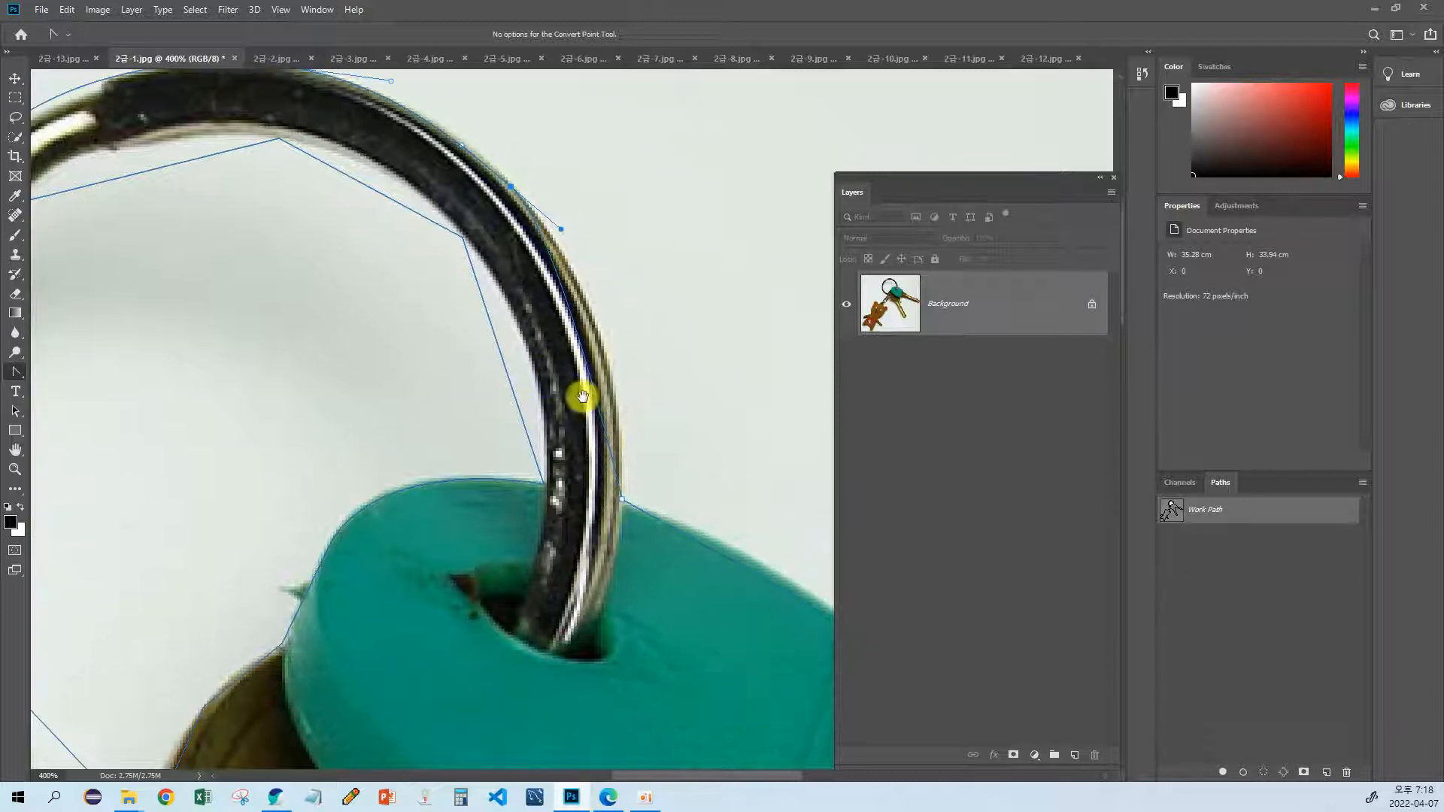
Step: Convert the anchor where the ring meets the teal key cover, aiming its outgoing handle along the cover's upper edge
{"action": "left_click_drag", "start_coordinate": [622, 500], "coordinate": [615, 634]}
{"action": "left_click_drag", "start_coordinate": [599, 564], "coordinate": [343, 421]}
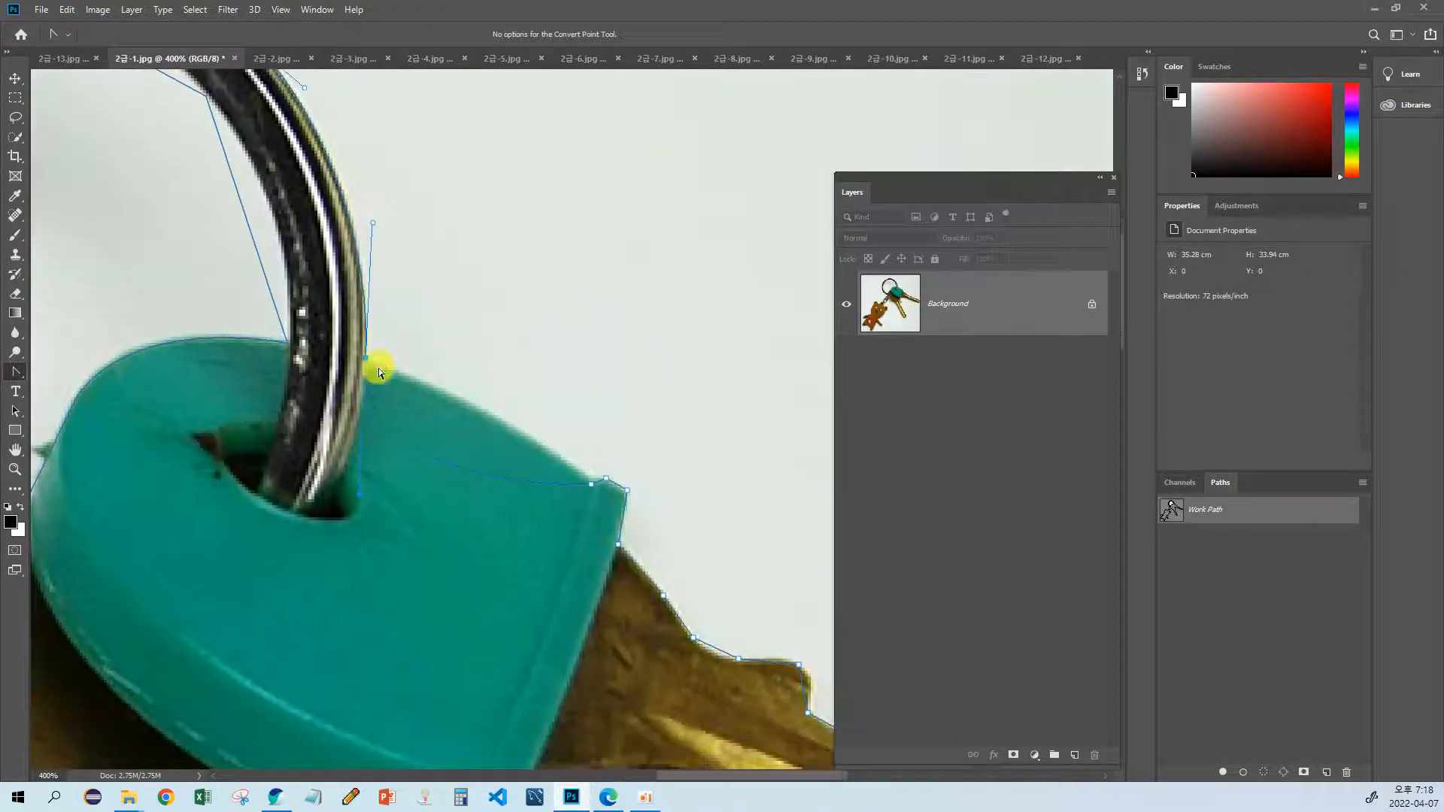
{"action": "left_click_drag", "start_coordinate": [359, 497], "coordinate": [436, 434]}
{"action": "key", "text": "ctrl+z"}
{"action": "left_click", "coordinate": [366, 358], "text": "ctrl"}
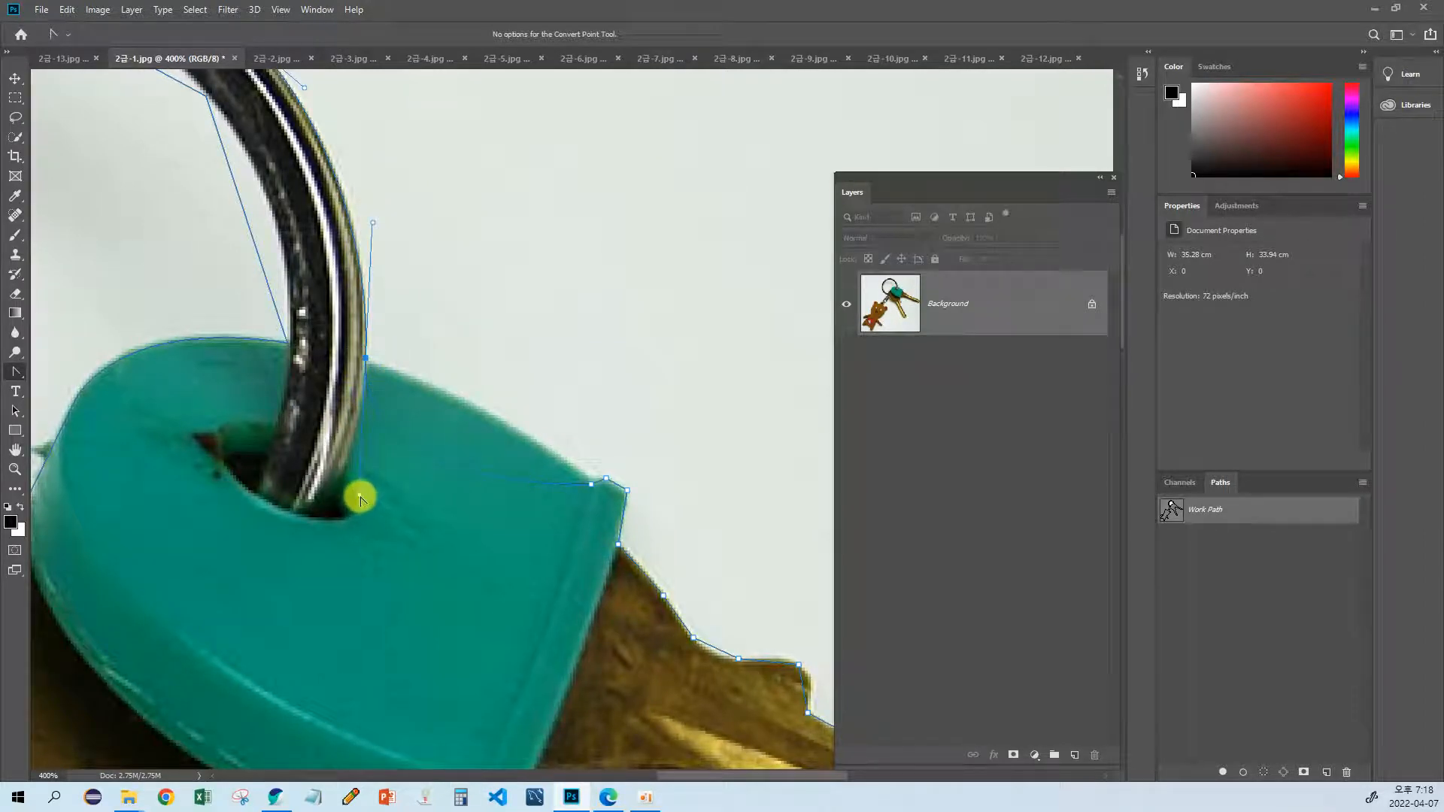
{"action": "left_click_drag", "start_coordinate": [357, 495], "coordinate": [470, 394]}
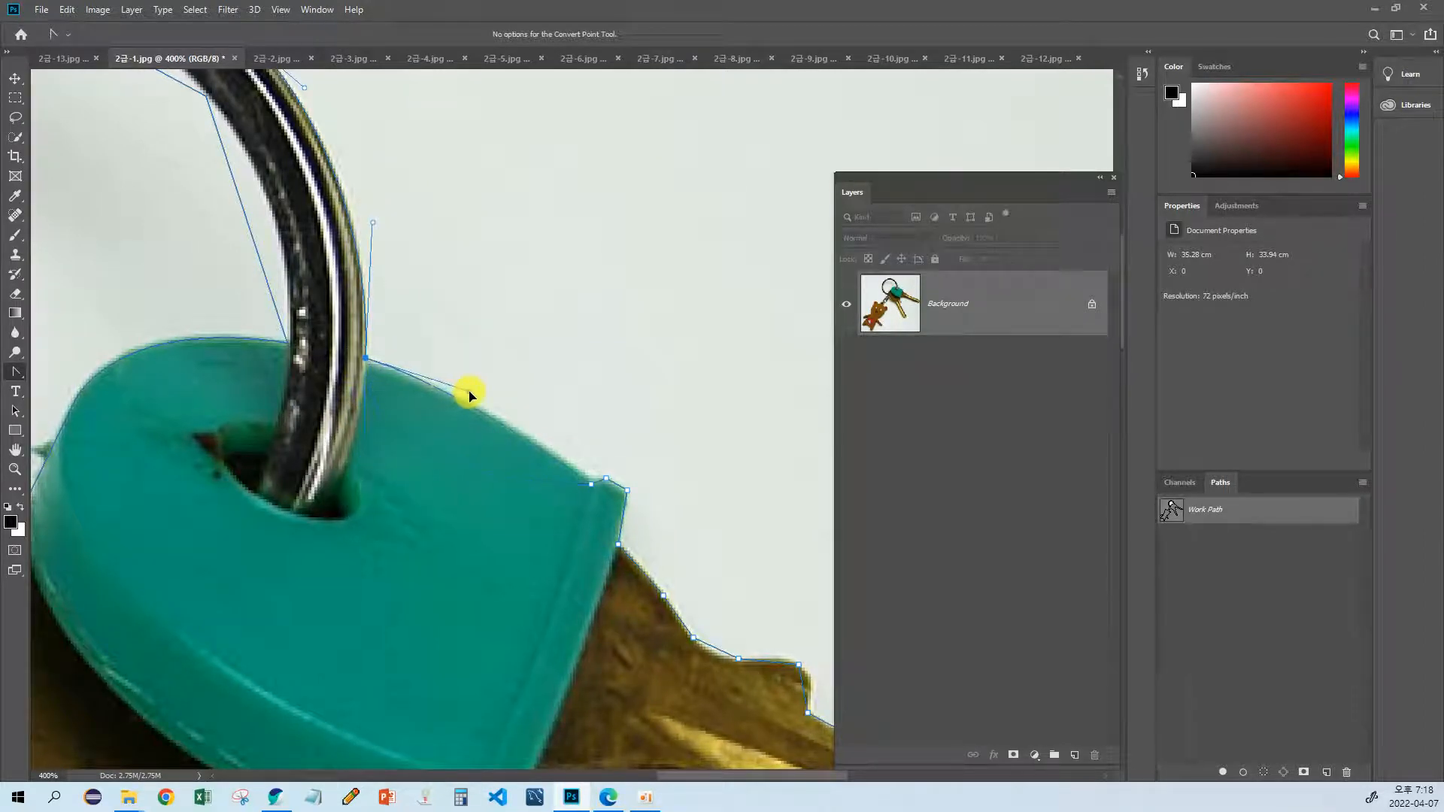
Step: Round the path at the teal cover's corner and at the first tooth of the upper key
{"action": "left_click_drag", "start_coordinate": [570, 494], "coordinate": [416, 429]}
{"action": "key", "text": "ctrl+plus"}
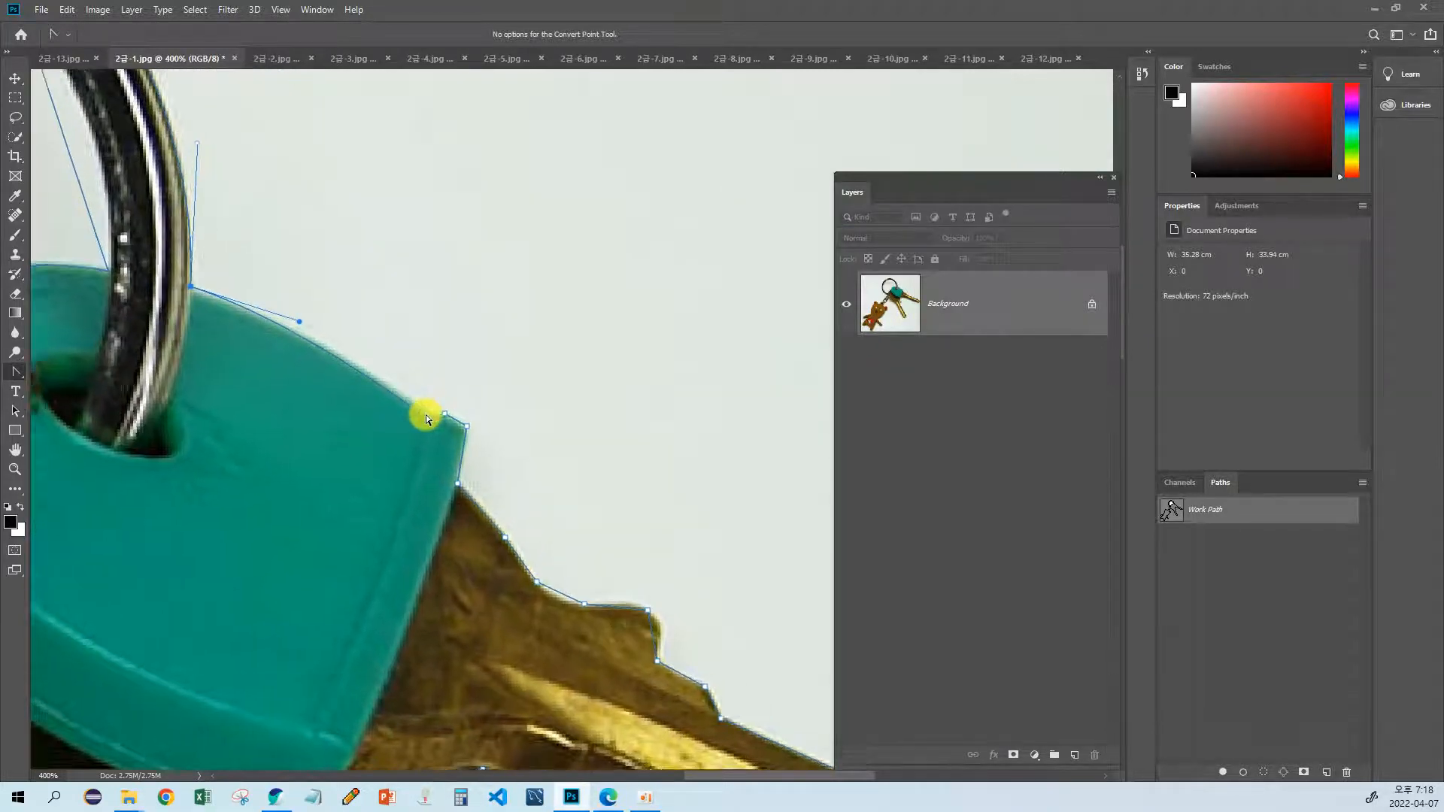
{"action": "left_click", "coordinate": [421, 411]}
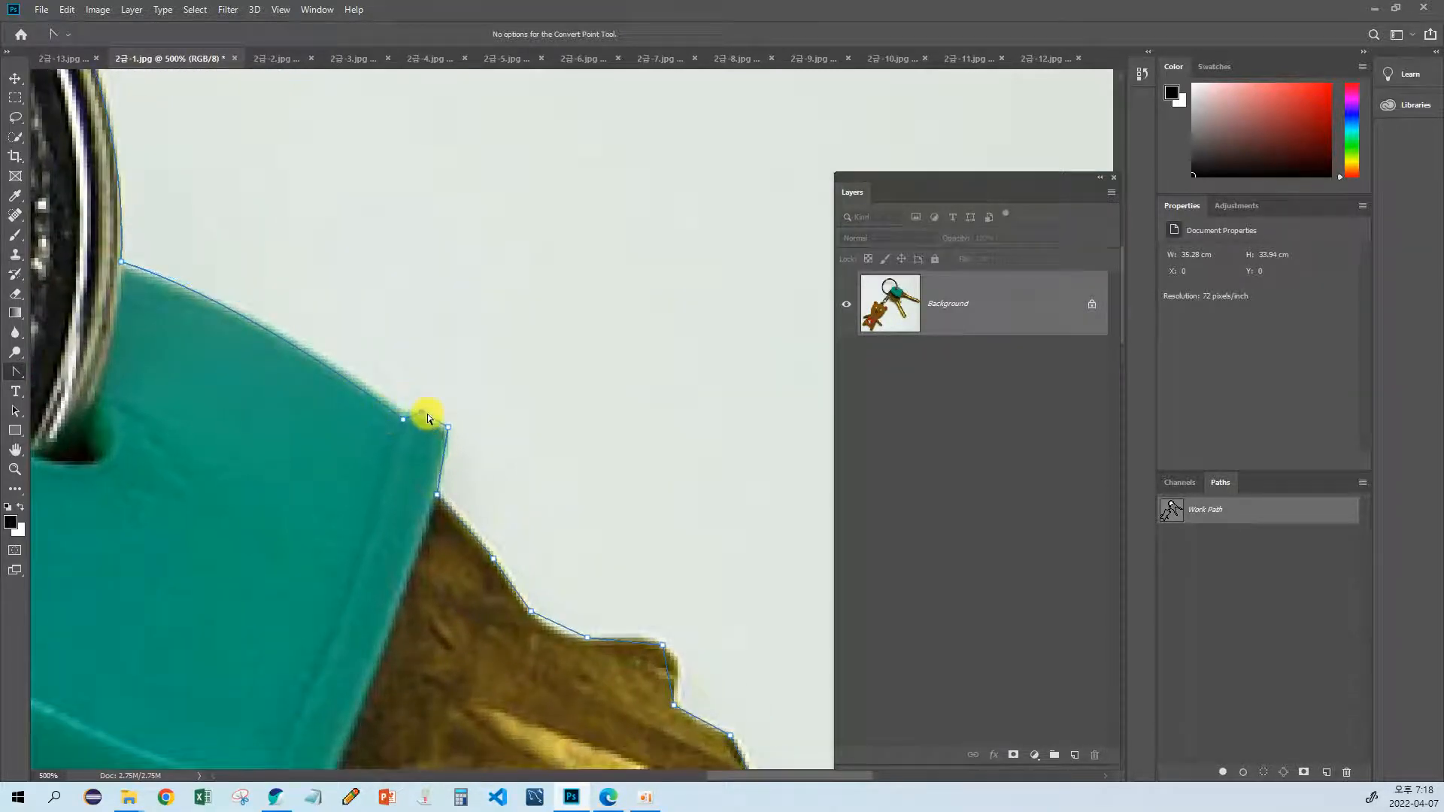
{"action": "left_click_drag", "start_coordinate": [425, 416], "coordinate": [435, 418]}
{"action": "mouse_move", "coordinate": [451, 509]}
{"action": "left_mouse_down"}
{"action": "mouse_move", "coordinate": [376, 460]}
{"action": "mouse_move", "coordinate": [366, 487]}
{"action": "mouse_move", "coordinate": [413, 493]}
{"action": "mouse_move", "coordinate": [365, 473]}
{"action": "mouse_move", "coordinate": [402, 497]}
{"action": "mouse_move", "coordinate": [380, 450]}
{"action": "mouse_move", "coordinate": [461, 484]}
{"action": "mouse_move", "coordinate": [449, 493]}
{"action": "left_mouse_up"}
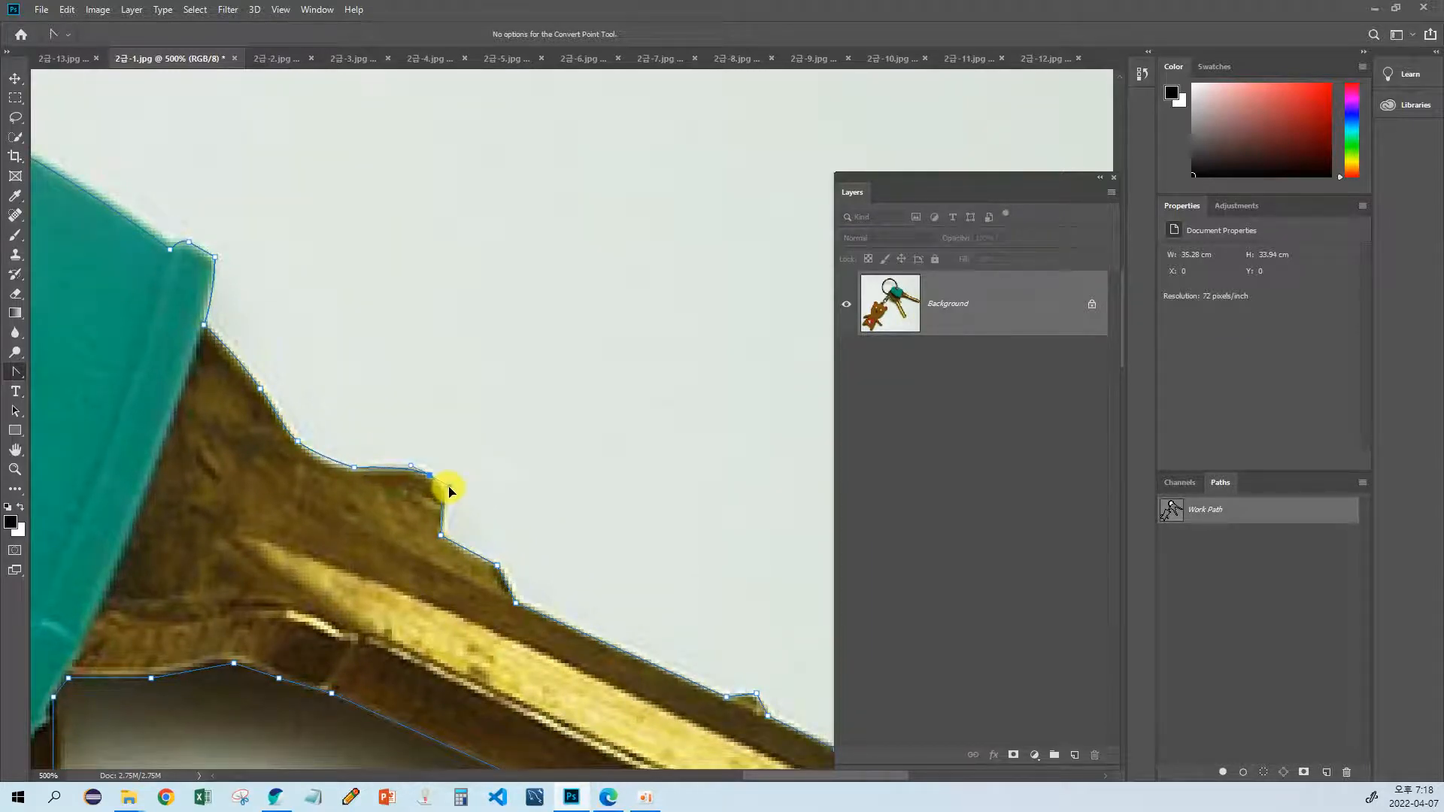
Step: Refine the path around the teeth along the upper key's blade to match their contours
{"action": "left_click_drag", "start_coordinate": [489, 547], "coordinate": [366, 489]}
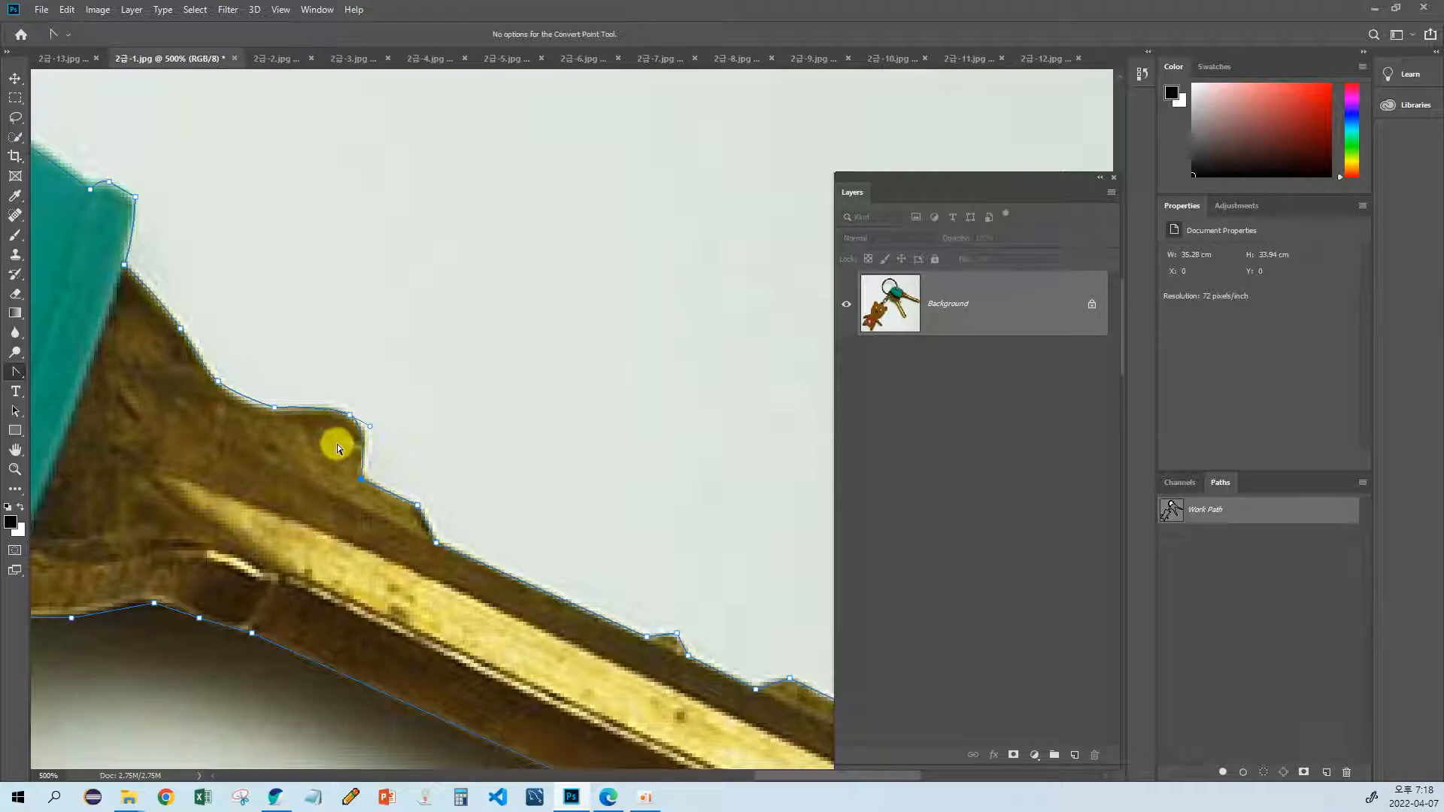
{"action": "left_click_drag", "start_coordinate": [382, 488], "coordinate": [302, 470]}
{"action": "left_click_drag", "start_coordinate": [390, 488], "coordinate": [353, 460]}
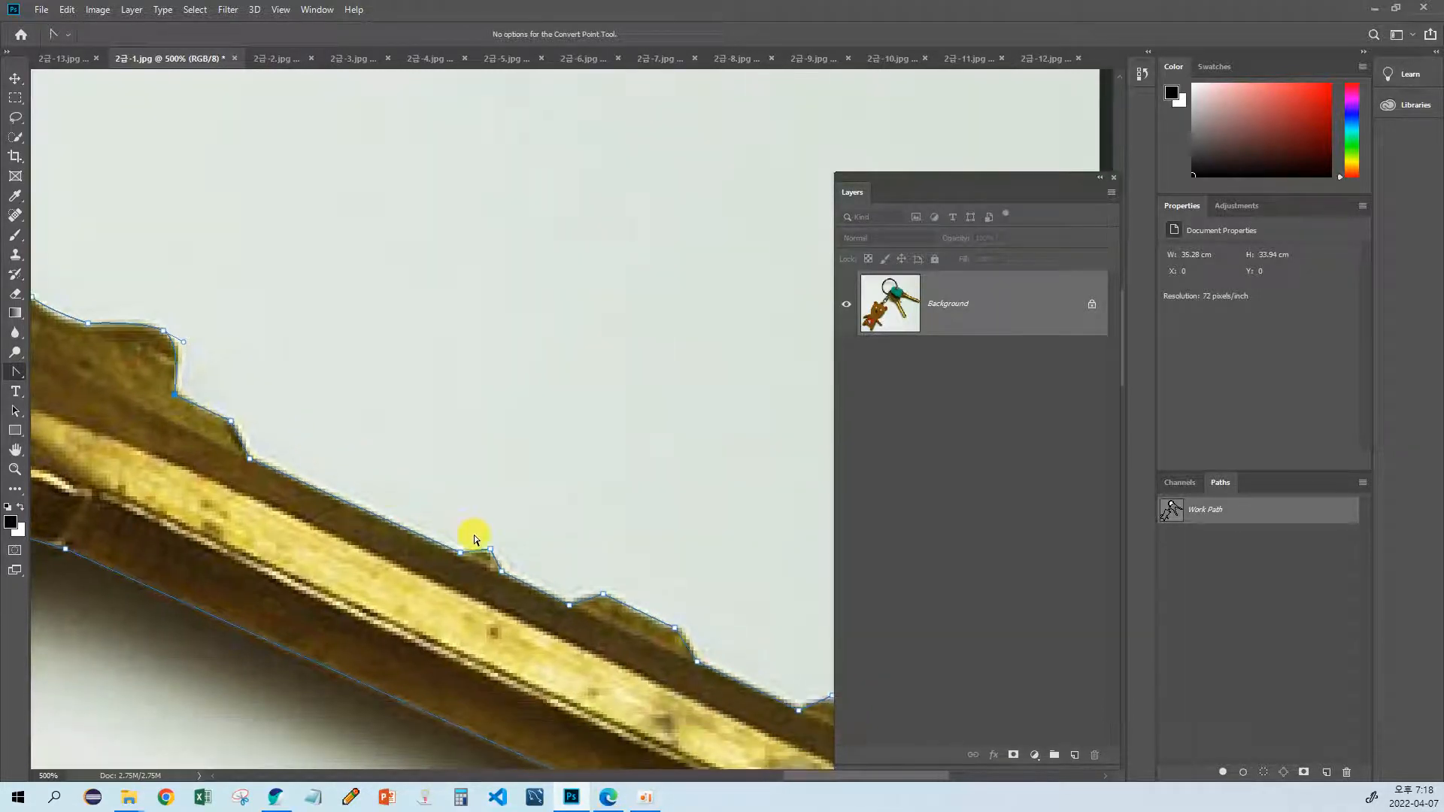
{"action": "left_click_drag", "start_coordinate": [492, 554], "coordinate": [457, 540]}
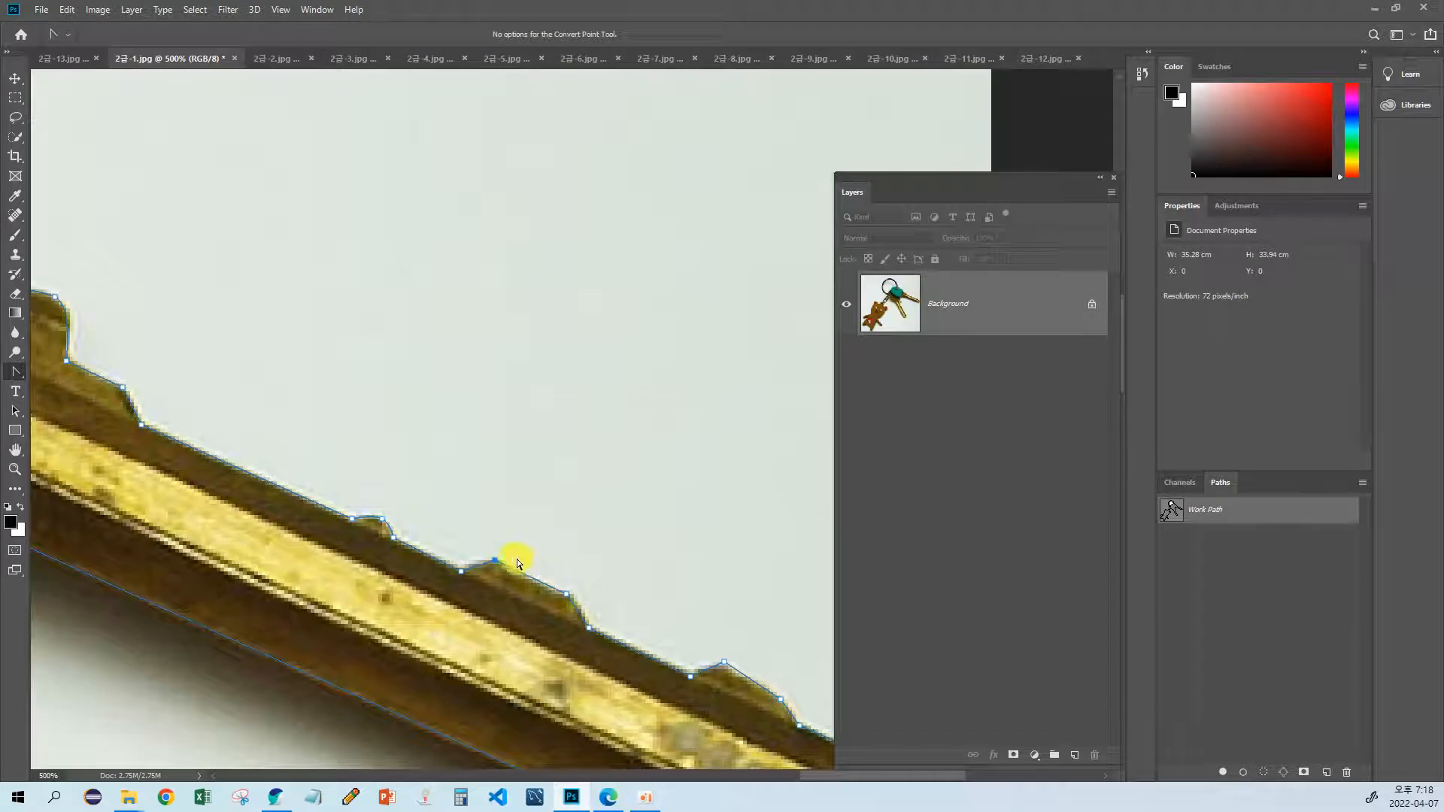
{"action": "key", "text": "Down"}
{"action": "left_click_drag", "start_coordinate": [585, 606], "coordinate": [388, 513]}
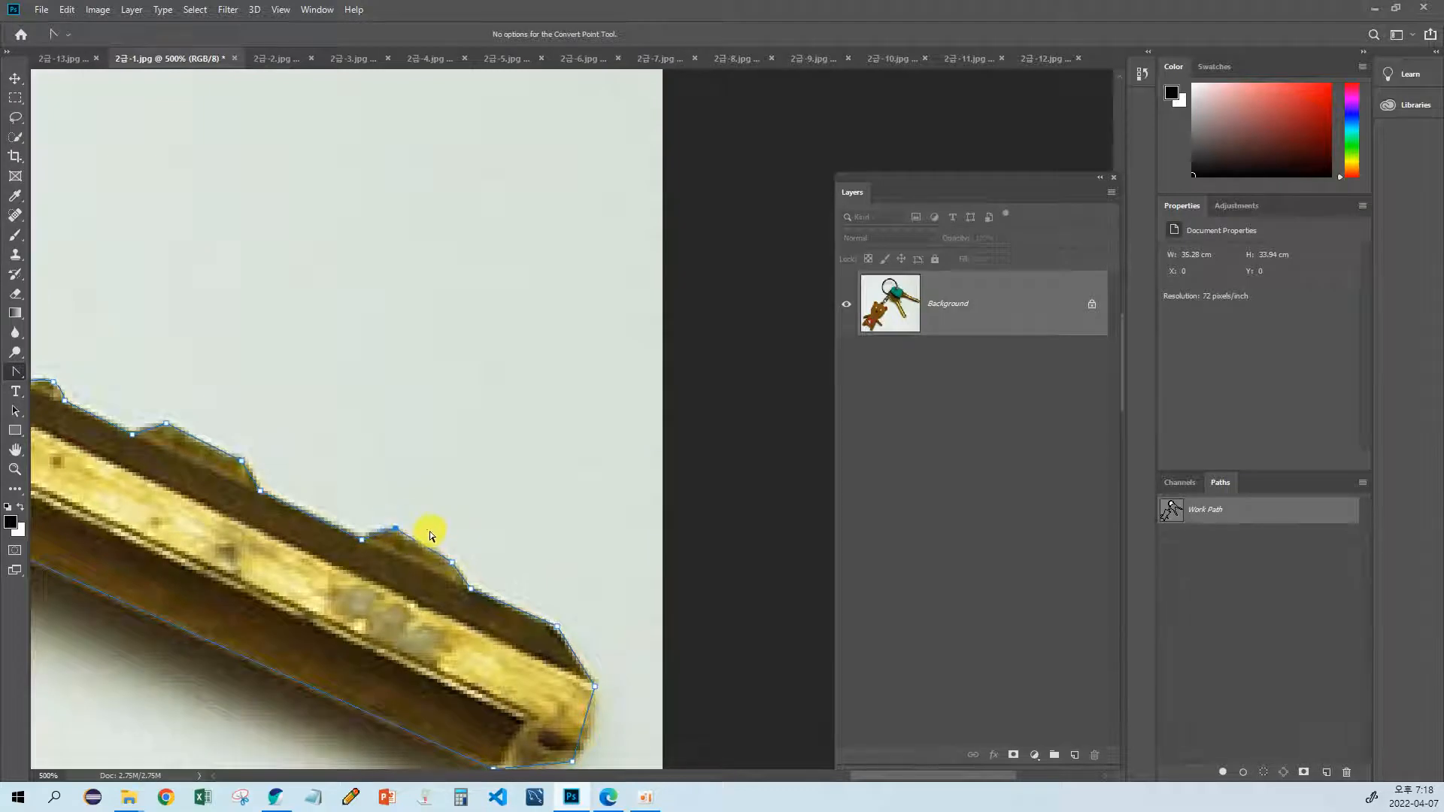
Step: Curve the path around the tip of the upper key
{"action": "left_click_drag", "start_coordinate": [443, 553], "coordinate": [430, 442]}
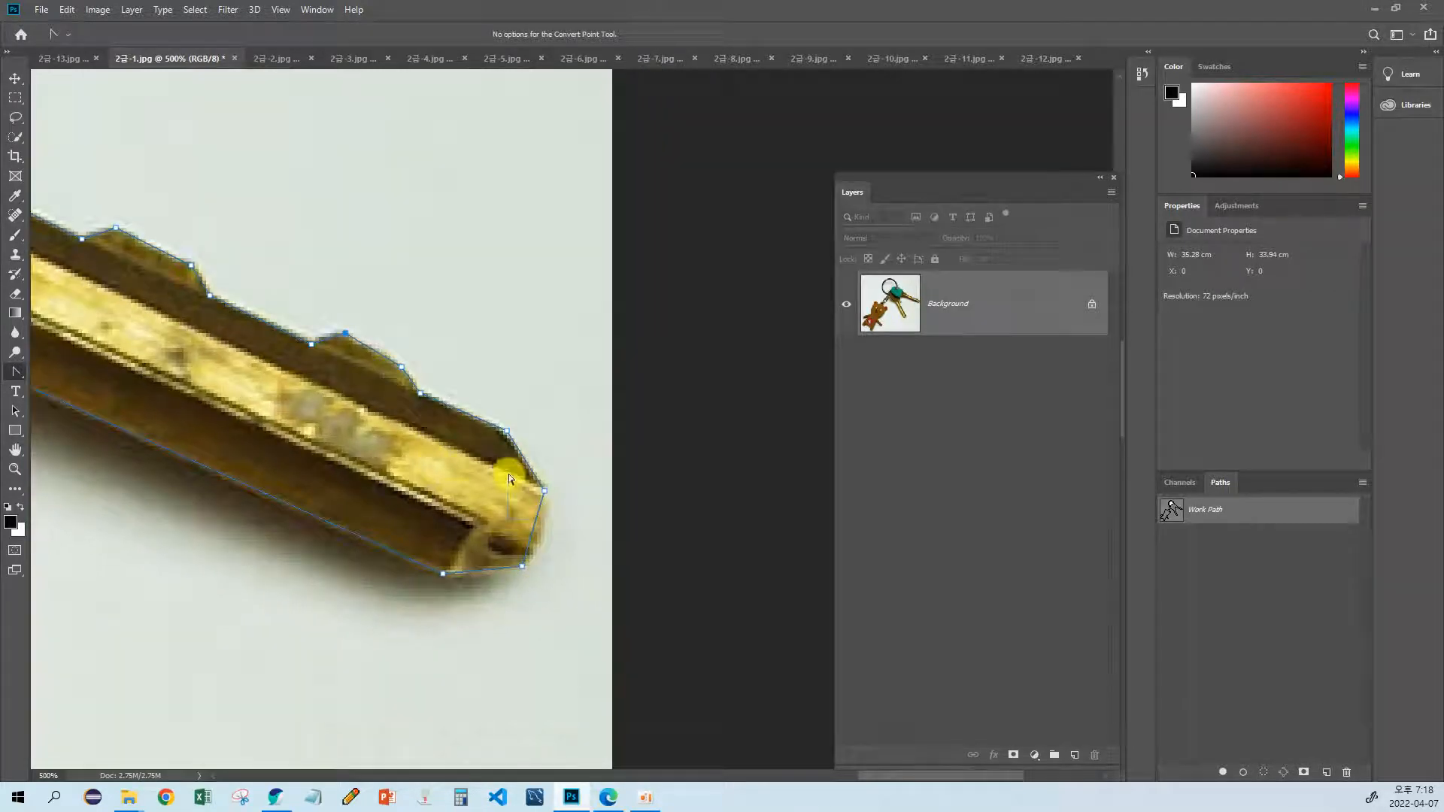
{"action": "left_click_drag", "start_coordinate": [552, 508], "coordinate": [553, 521]}
{"action": "mouse_move", "coordinate": [523, 569]}
{"action": "left_mouse_down"}
{"action": "mouse_move", "coordinate": [531, 561]}
{"action": "mouse_move", "coordinate": [501, 579]}
{"action": "left_mouse_up"}
Step: Smooth the path along the underside of the upper key's shoulder near the teal cover
{"action": "left_click_drag", "start_coordinate": [413, 567], "coordinate": [1098, 767]}
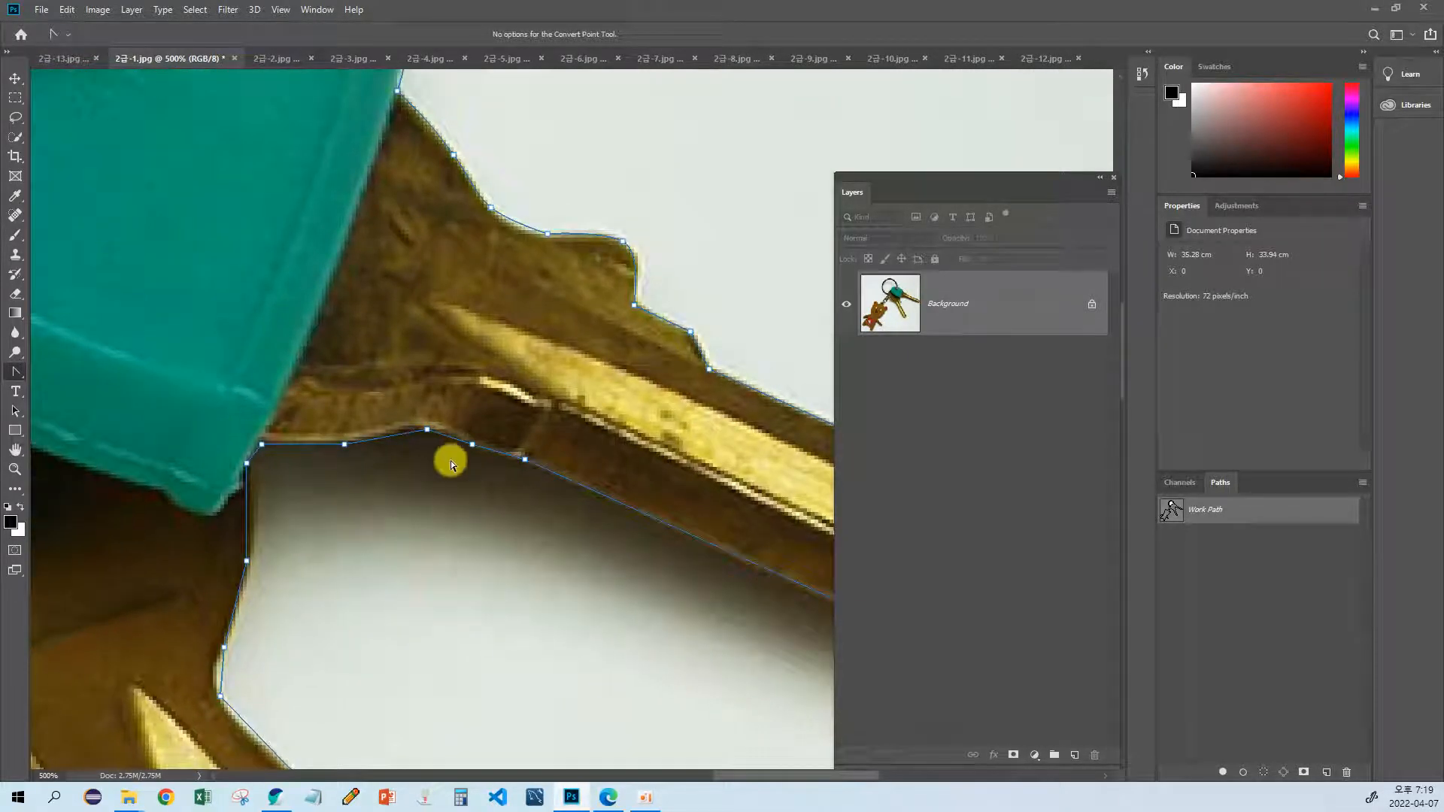
{"action": "left_click_drag", "start_coordinate": [472, 444], "coordinate": [461, 396]}
{"action": "left_click", "coordinate": [429, 446]}
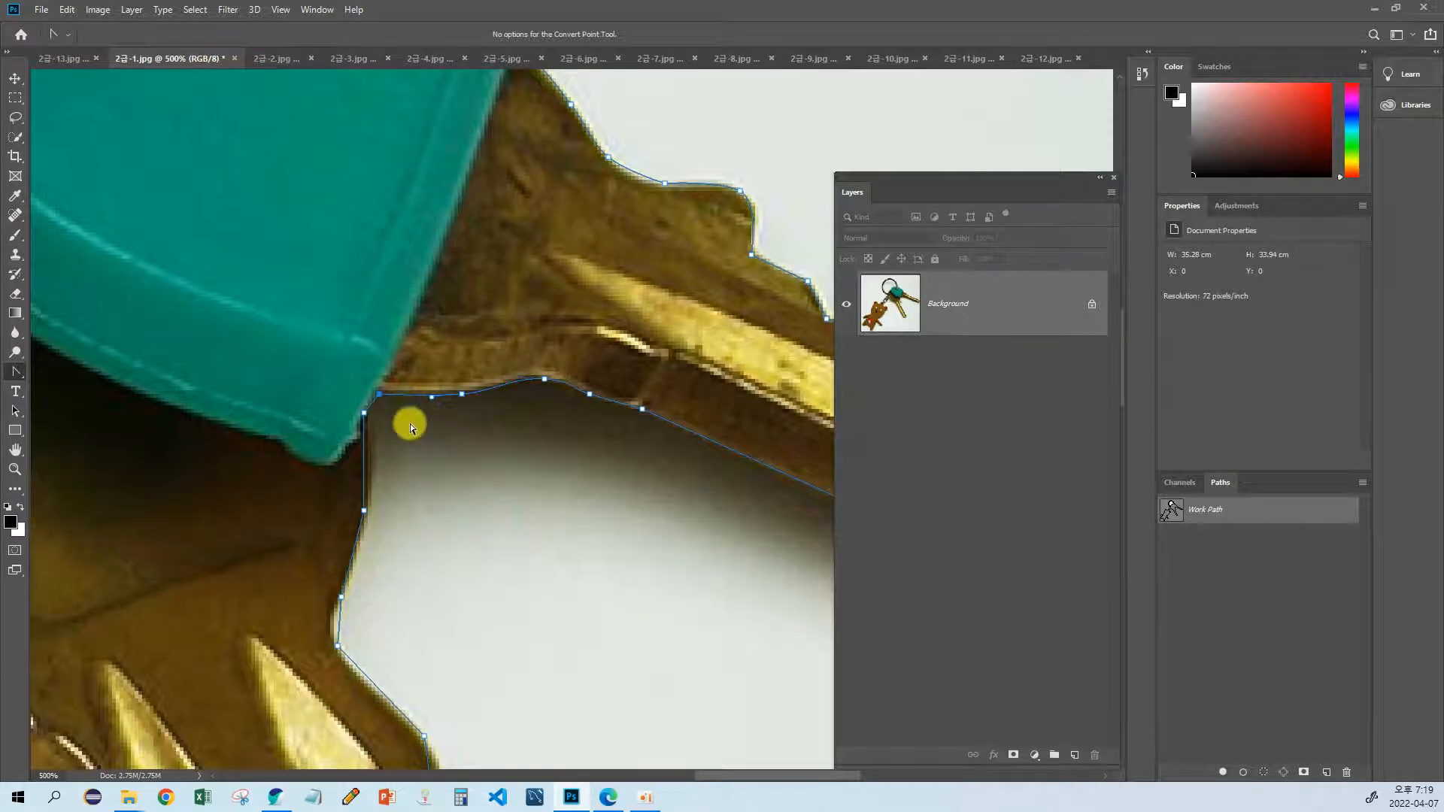
Step: Refine the path along the toothed edge of the lower key's blade, from its shoulder toward the tip
{"action": "left_click_drag", "start_coordinate": [413, 506], "coordinate": [458, 494]}
{"action": "left_click_drag", "start_coordinate": [457, 548], "coordinate": [434, 448]}
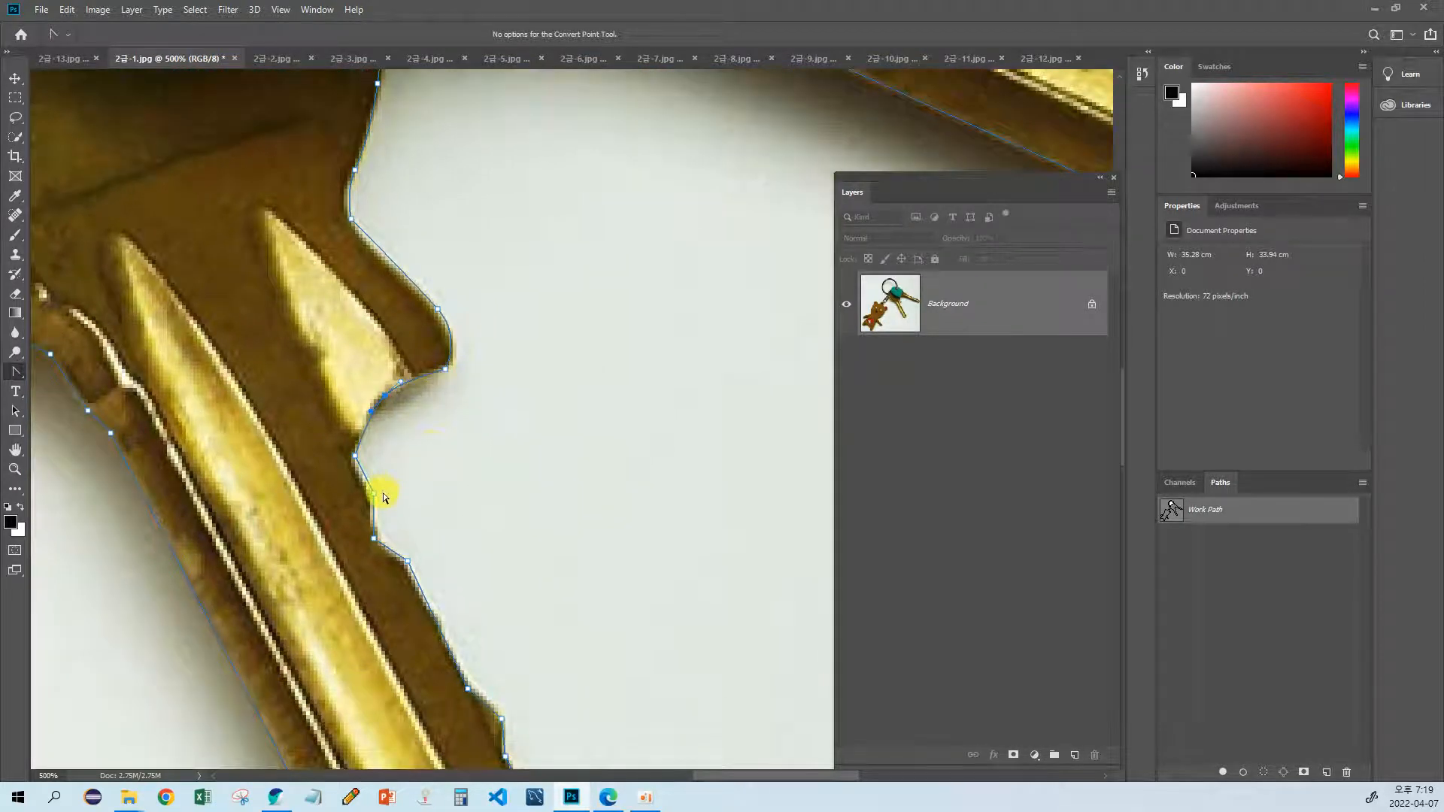
{"action": "left_click_drag", "start_coordinate": [443, 537], "coordinate": [379, 423]}
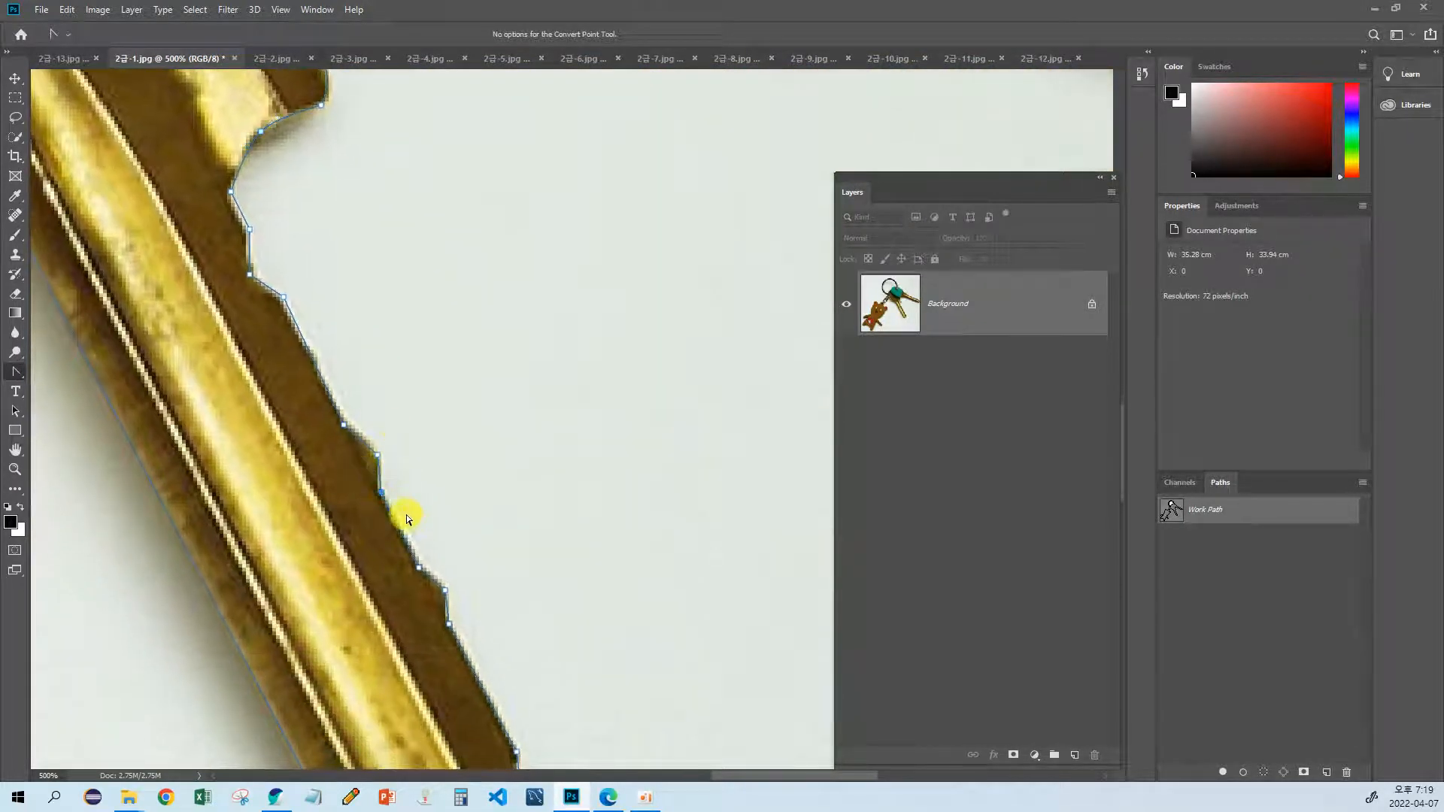
{"action": "left_click_drag", "start_coordinate": [436, 552], "coordinate": [389, 435]}
{"action": "left_click_drag", "start_coordinate": [382, 495], "coordinate": [354, 436]}
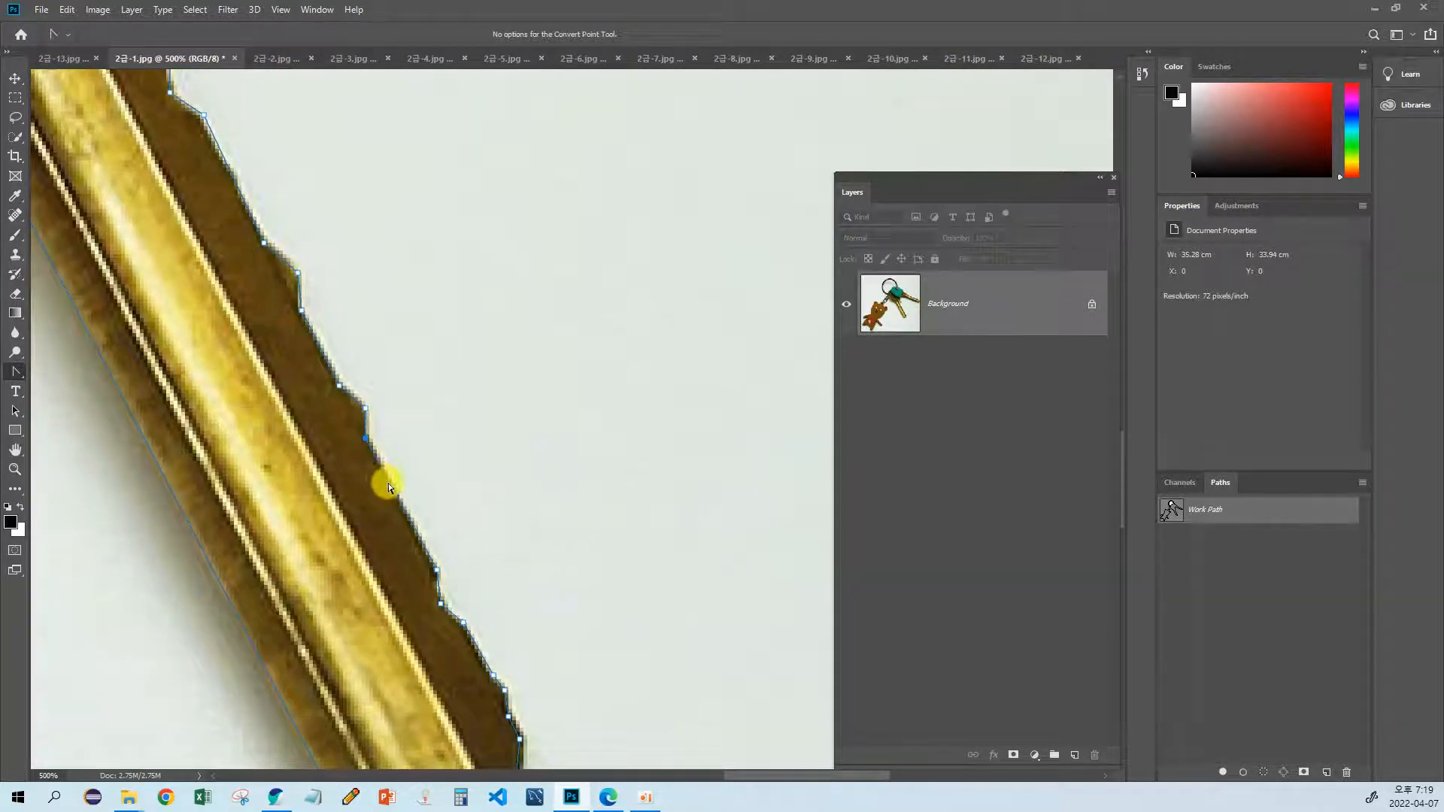
{"action": "left_click_drag", "start_coordinate": [436, 538], "coordinate": [402, 439]}
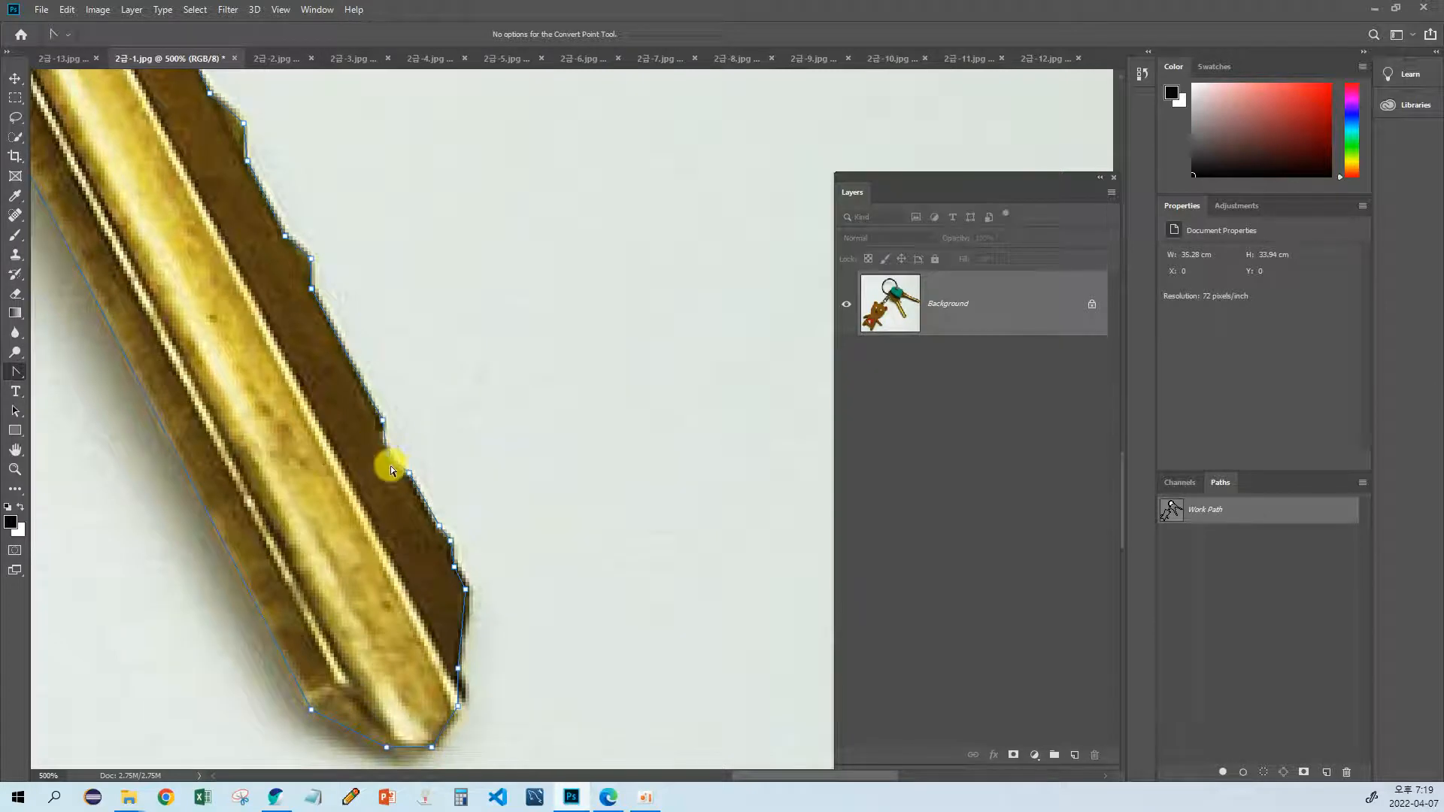
{"action": "scroll", "coordinate": [390, 464], "scroll_direction": "down", "scroll_amount": 3}
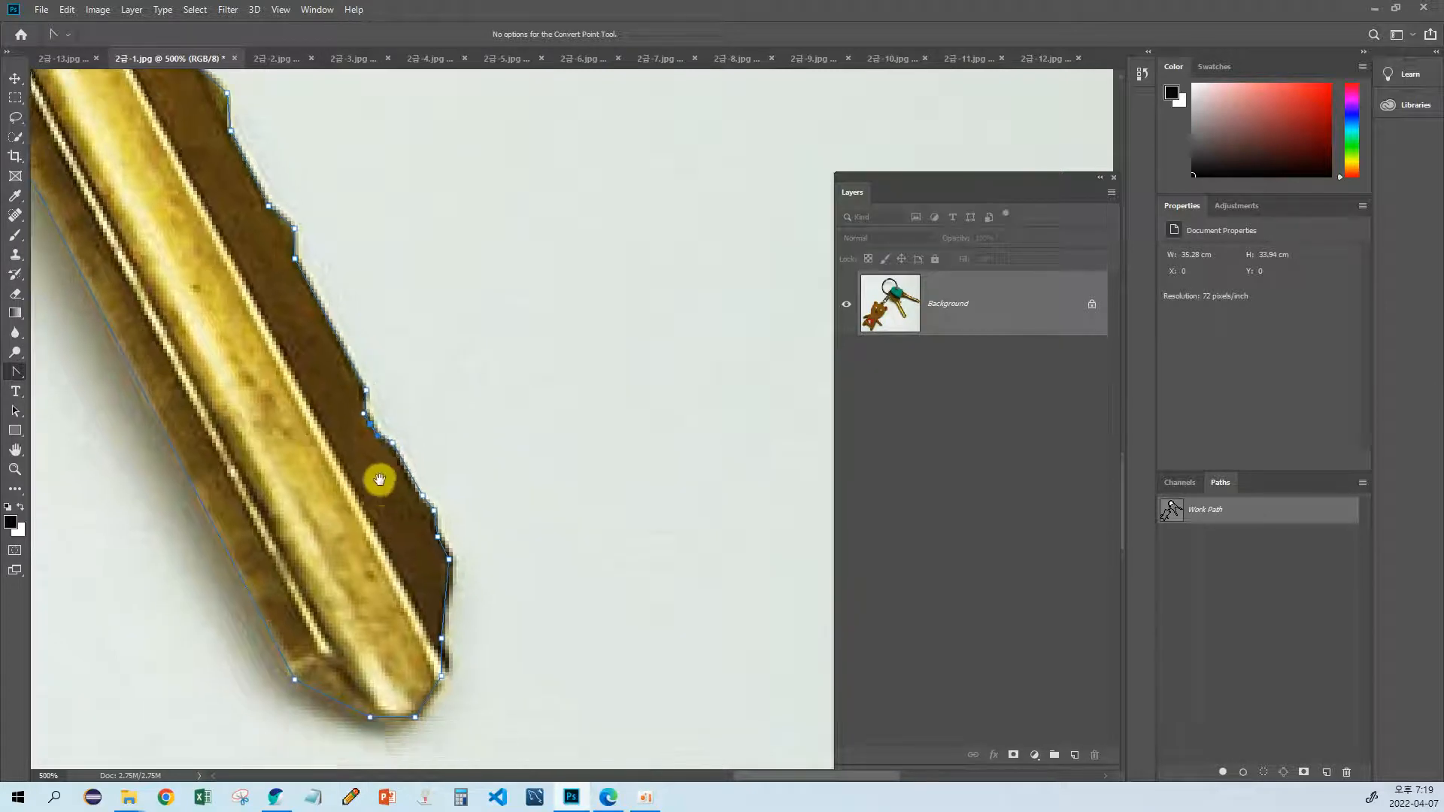
Step: Refine the path from the lower key's tip up its smooth edge and curve it under the chain's swivel link
{"action": "left_click_drag", "start_coordinate": [390, 463], "coordinate": [462, 424]}
{"action": "left_click_drag", "start_coordinate": [229, 234], "coordinate": [484, 578]}
{"action": "left_click_drag", "start_coordinate": [407, 440], "coordinate": [475, 528]}
{"action": "left_click_drag", "start_coordinate": [420, 448], "coordinate": [520, 516]}
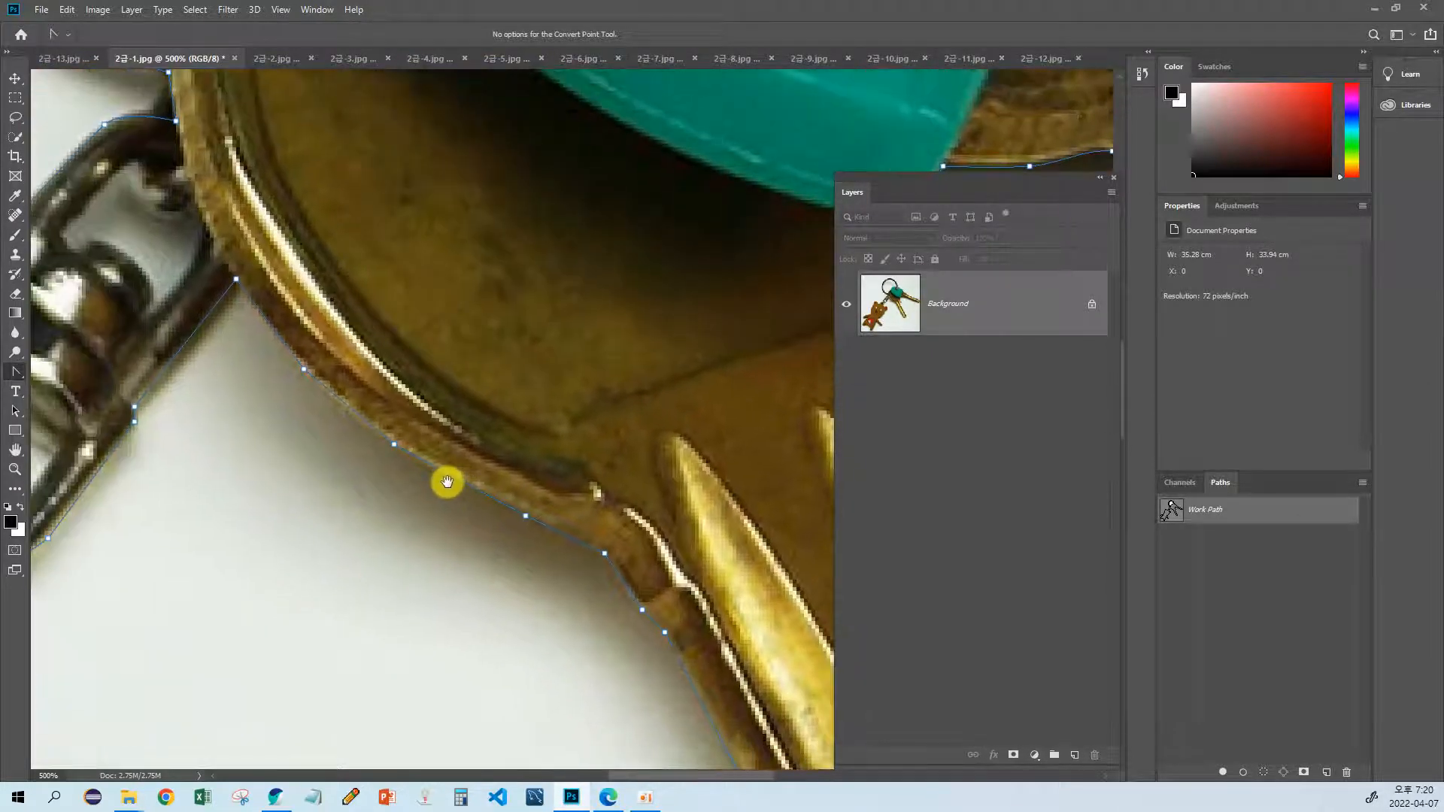
{"action": "left_click_drag", "start_coordinate": [393, 446], "coordinate": [452, 349]}
{"action": "left_click_drag", "start_coordinate": [263, 464], "coordinate": [322, 465]}
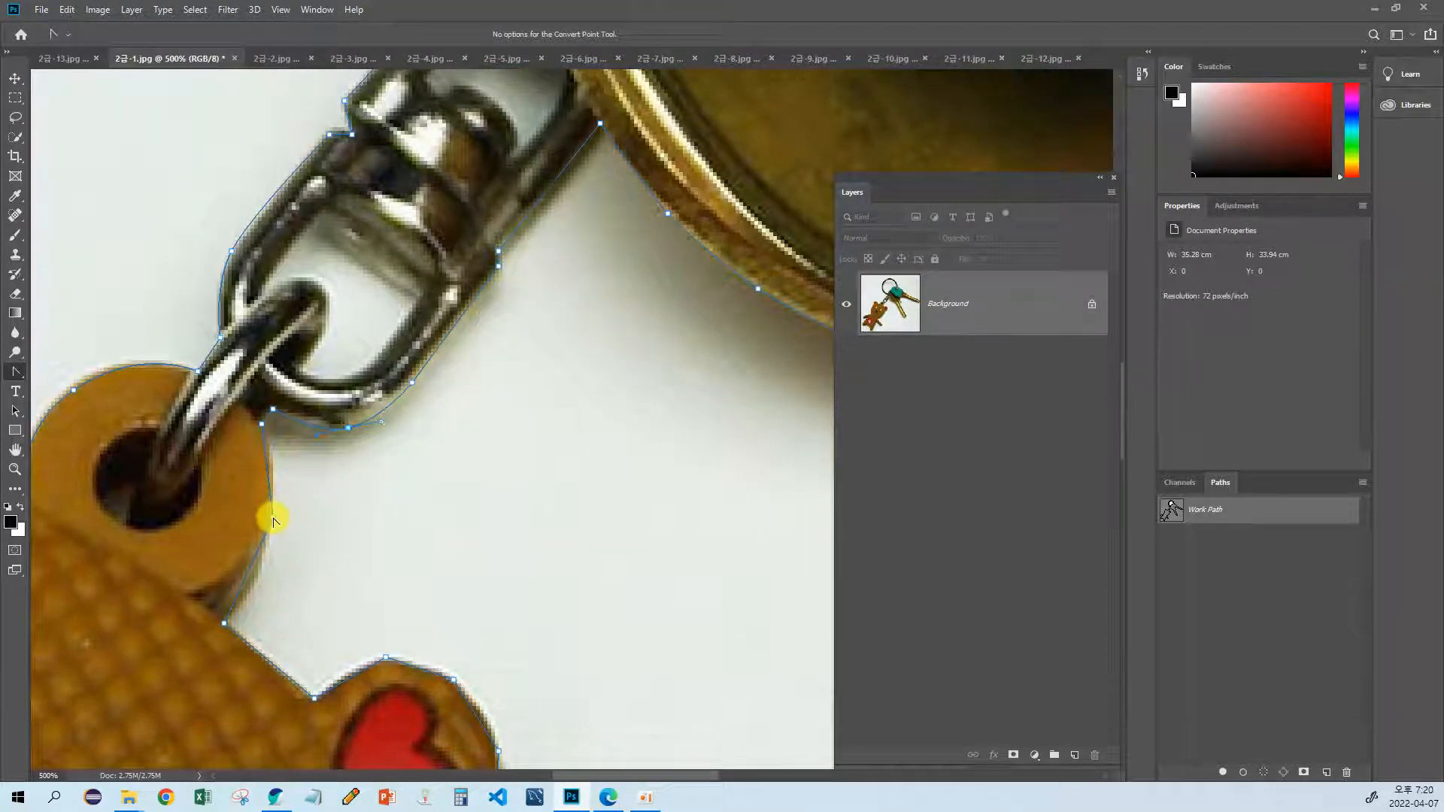
Step: Curve the path around the bear's hanging loop and around the ear with the red heart
{"action": "left_click_drag", "start_coordinate": [273, 519], "coordinate": [287, 438]}
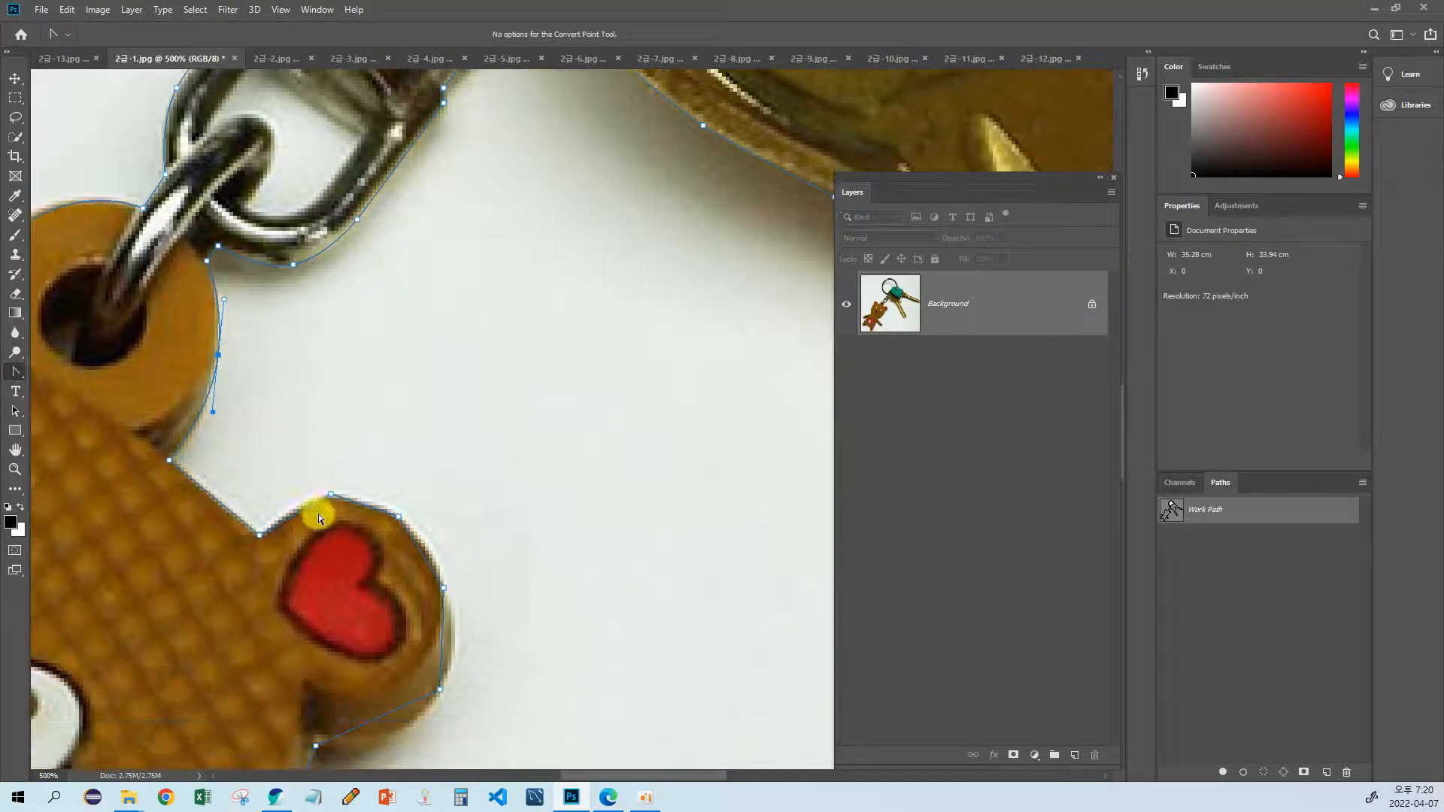
{"action": "left_click_drag", "start_coordinate": [333, 499], "coordinate": [414, 531]}
{"action": "left_click_drag", "start_coordinate": [471, 652], "coordinate": [406, 558]}
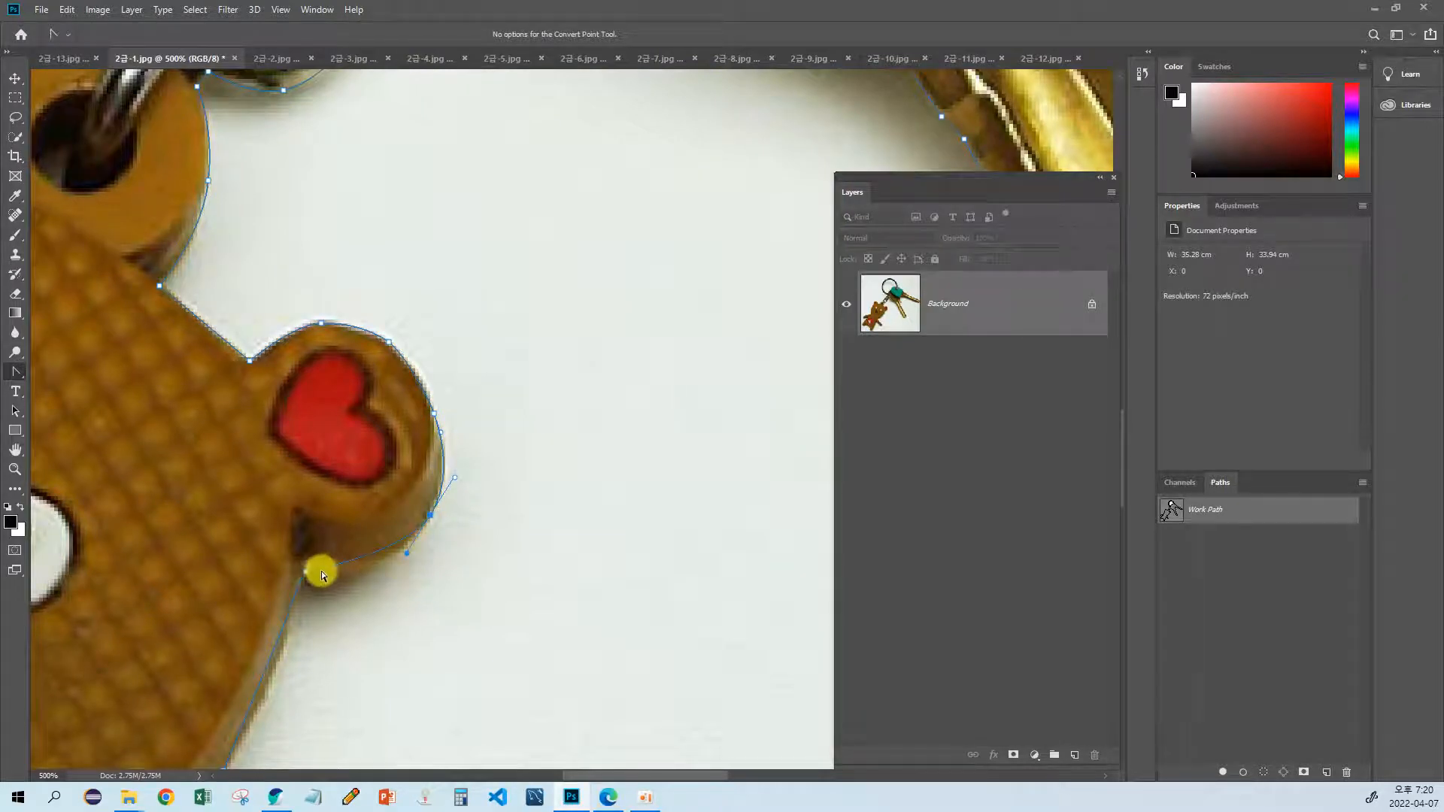
{"action": "mouse_move", "coordinate": [307, 576]}
{"action": "left_mouse_down"}
{"action": "mouse_move", "coordinate": [354, 571]}
{"action": "mouse_move", "coordinate": [251, 558]}
{"action": "mouse_move", "coordinate": [372, 381]}
{"action": "mouse_move", "coordinate": [396, 472]}
{"action": "mouse_move", "coordinate": [492, 379]}
{"action": "mouse_move", "coordinate": [444, 447]}
{"action": "left_mouse_up"}
{"action": "key", "text": "Left"}
Step: Curve the path along the bear's cheek and chin down to the corner where the head meets the arm
{"action": "left_click_drag", "start_coordinate": [399, 512], "coordinate": [505, 413]}
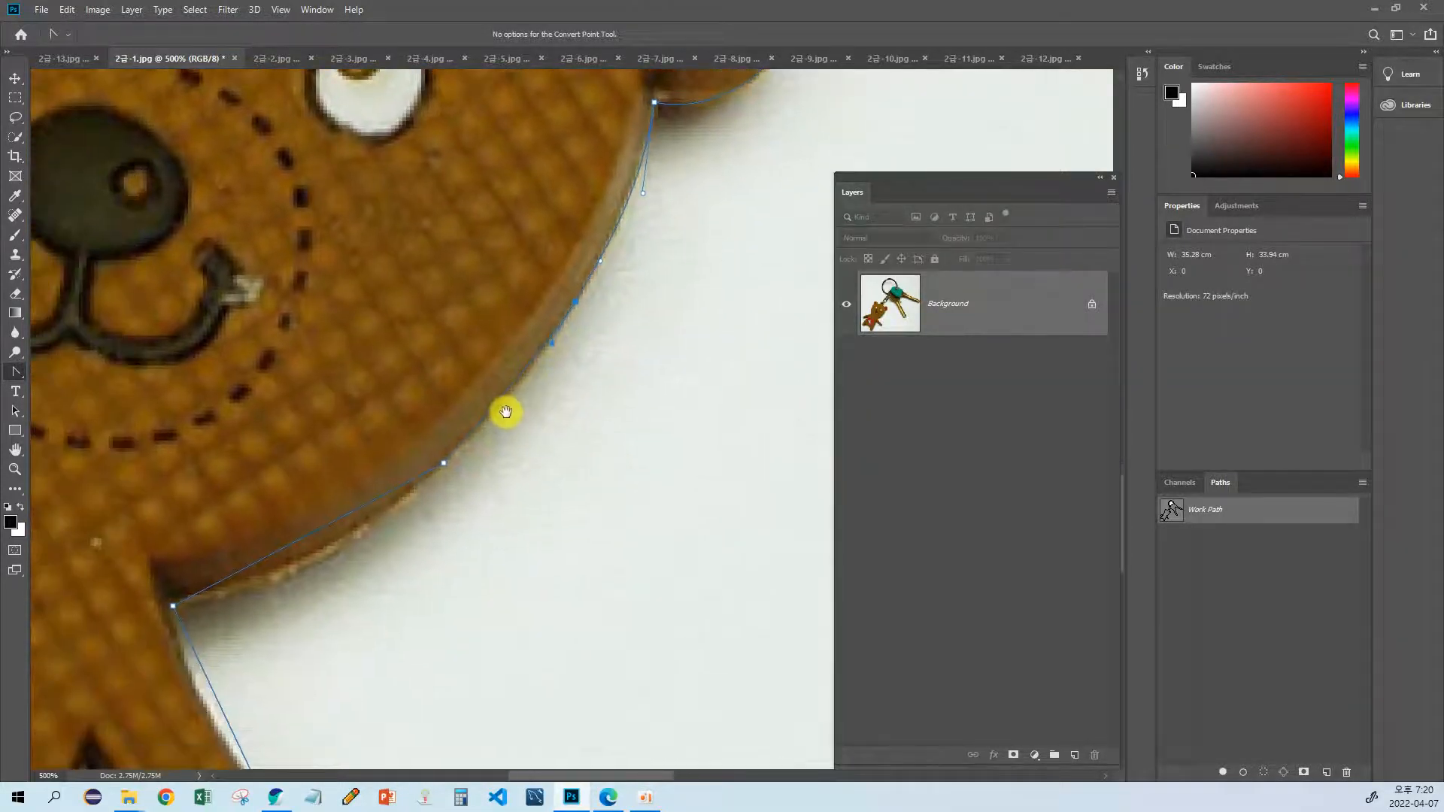
{"action": "left_click_drag", "start_coordinate": [442, 464], "coordinate": [479, 447]}
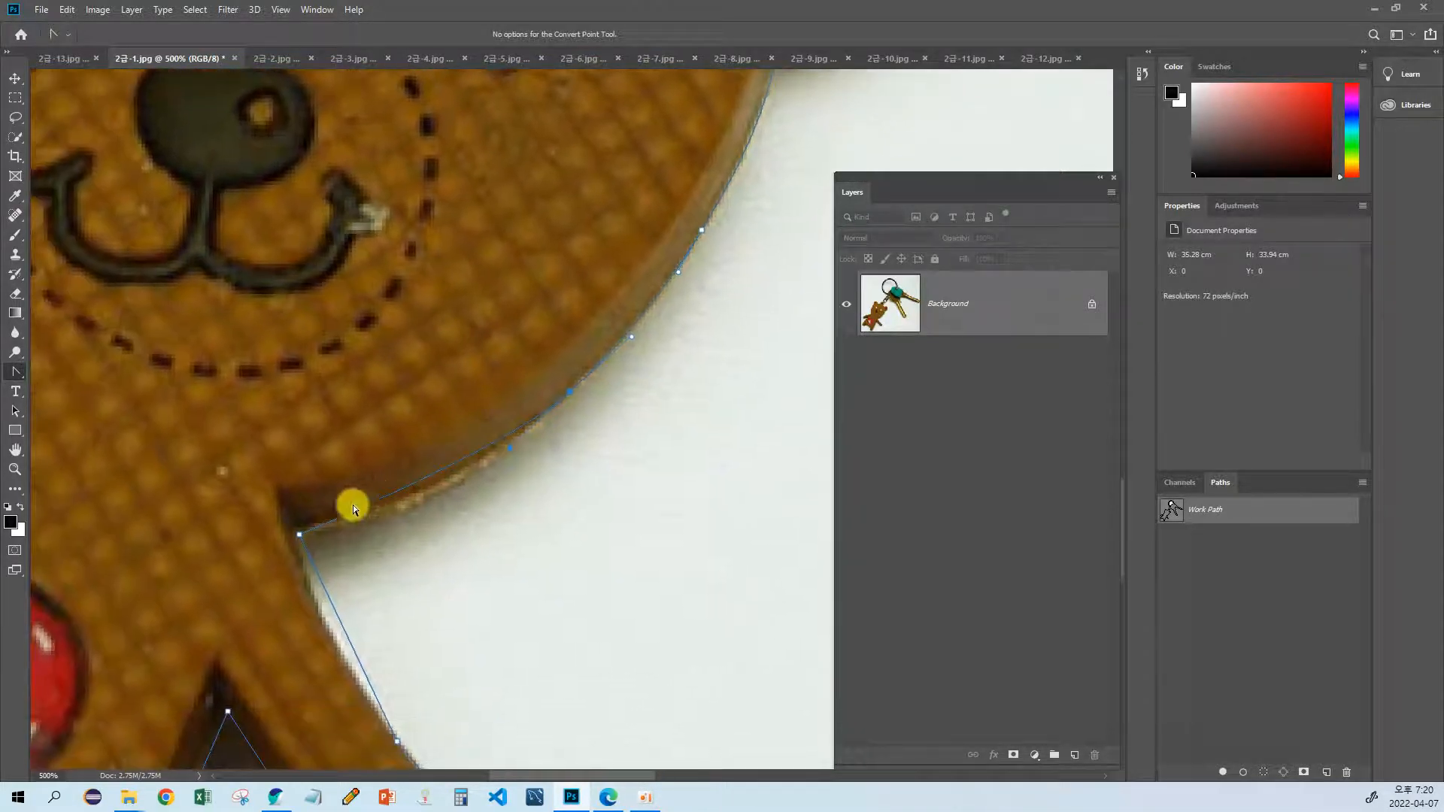
{"action": "left_click_drag", "start_coordinate": [304, 534], "coordinate": [283, 464]}
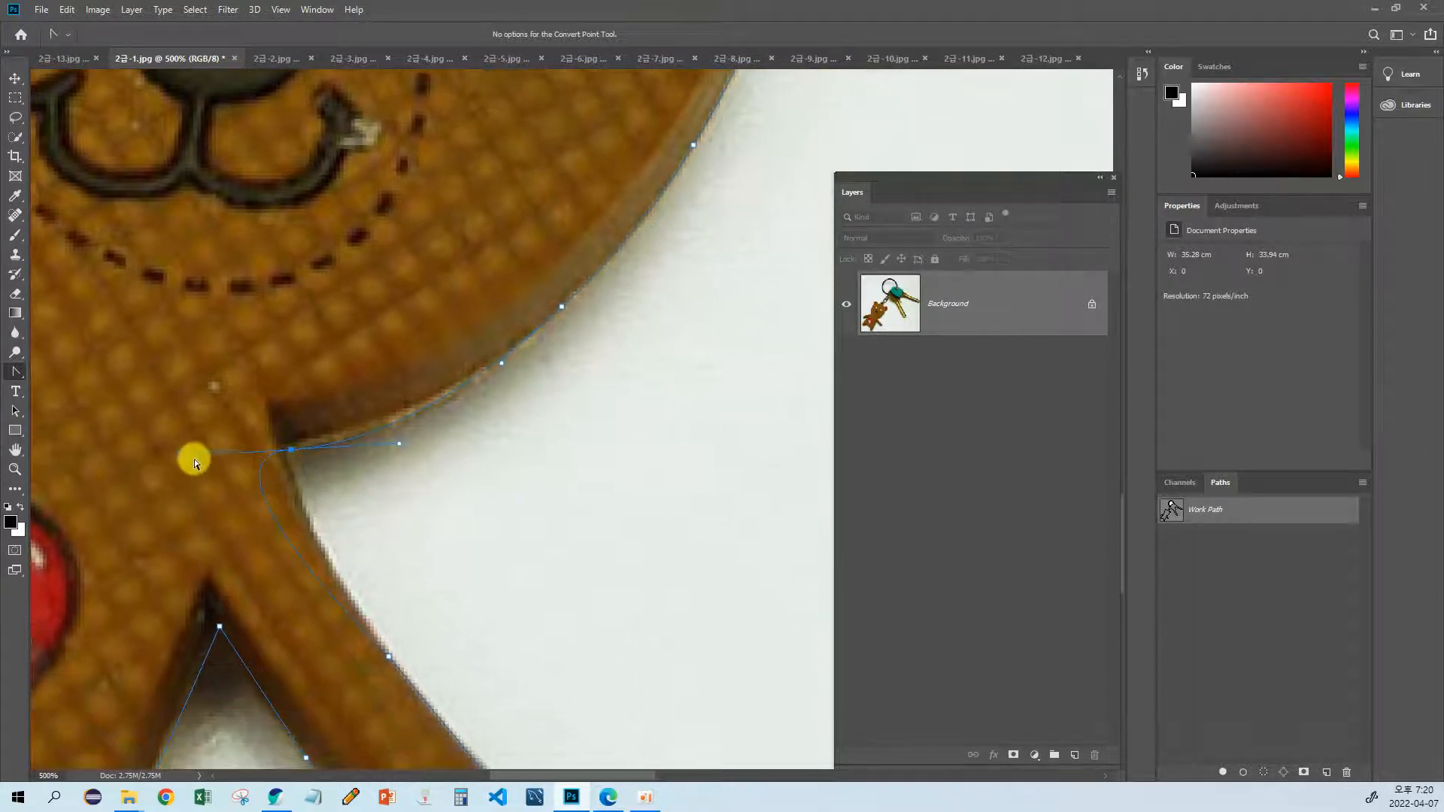
{"action": "left_click_drag", "start_coordinate": [185, 461], "coordinate": [419, 403]}
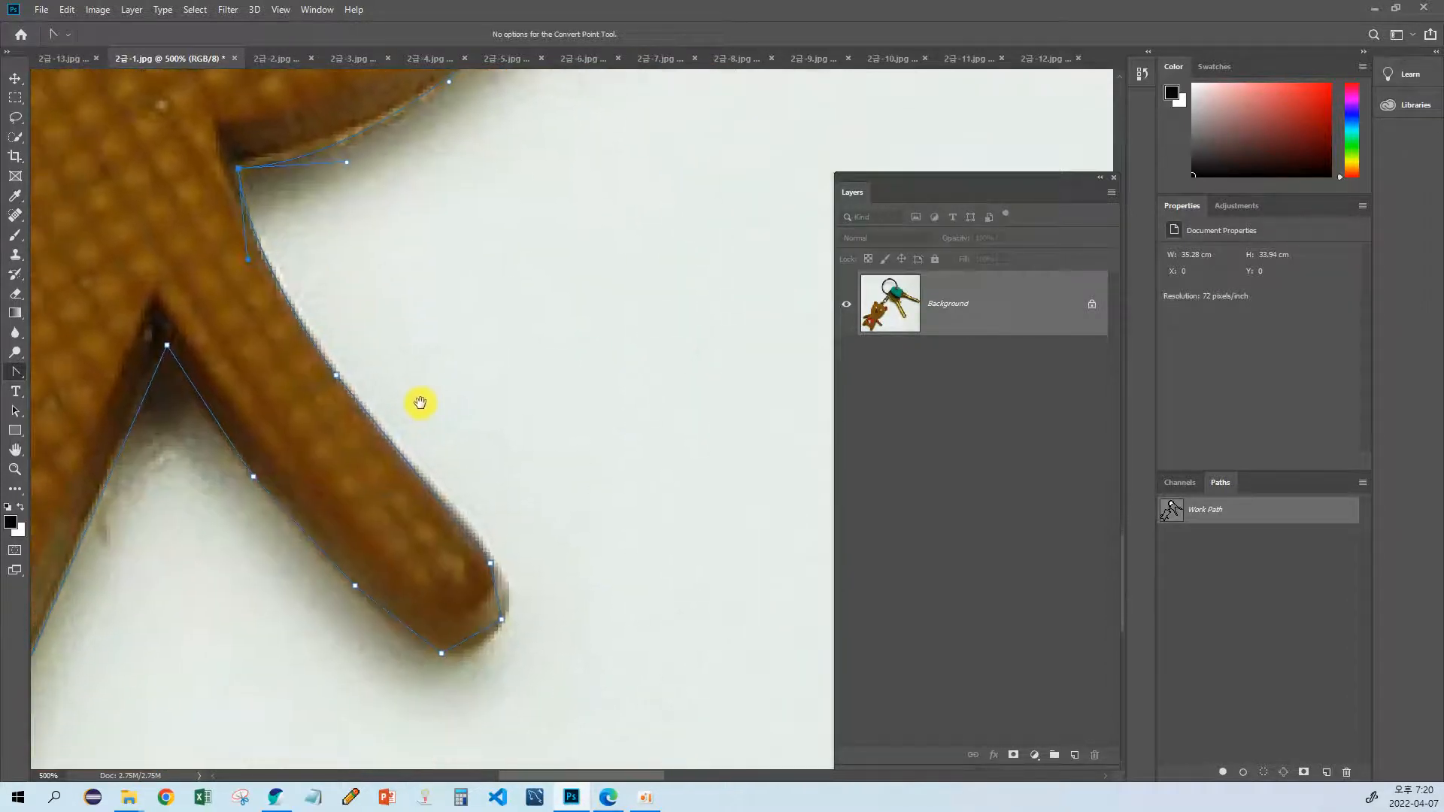
Step: Smooth the path along the outer edge of the bear's arm, around its rounded tip and back along its underside
{"action": "left_click_drag", "start_coordinate": [335, 375], "coordinate": [377, 434]}
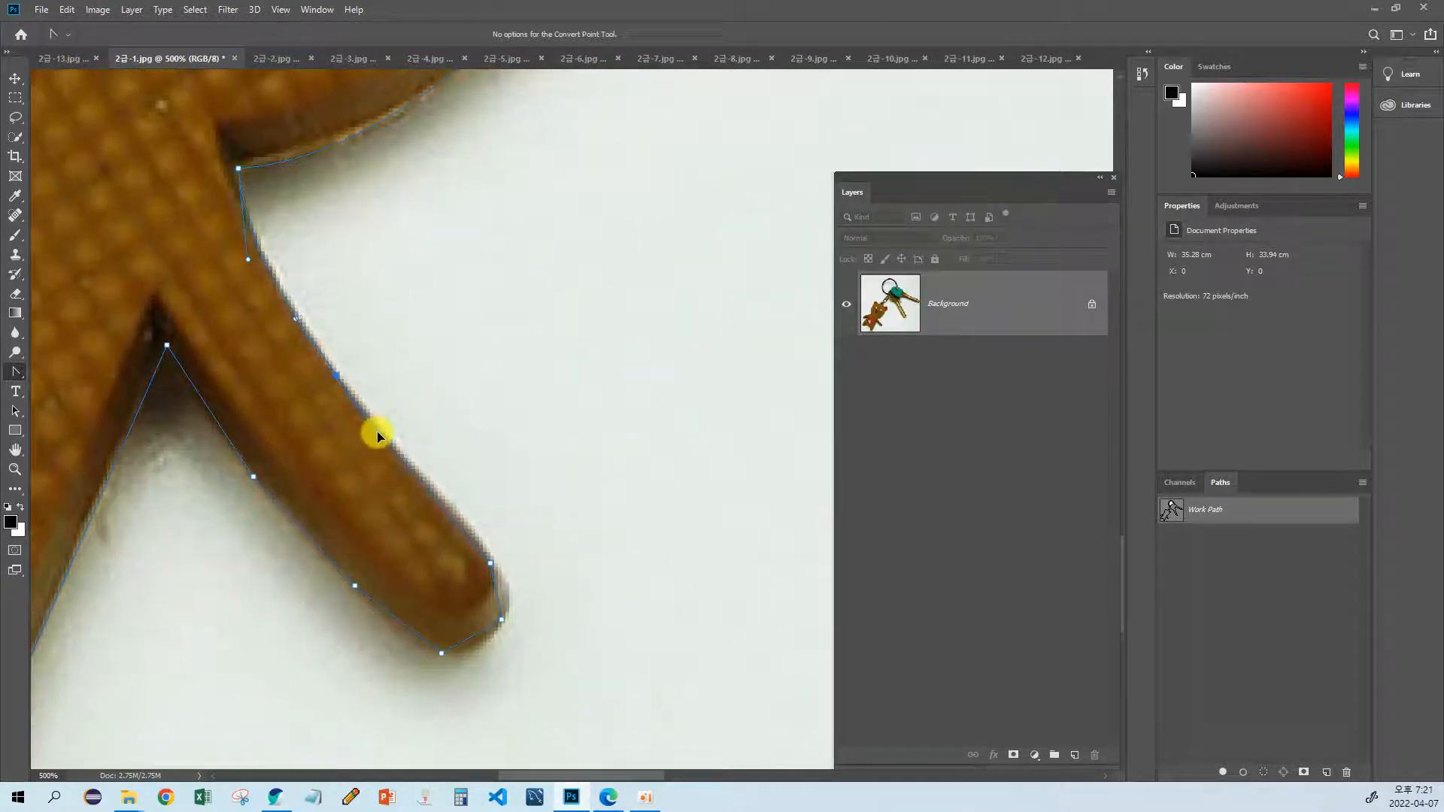
{"action": "left_click_drag", "start_coordinate": [483, 513], "coordinate": [426, 429]}
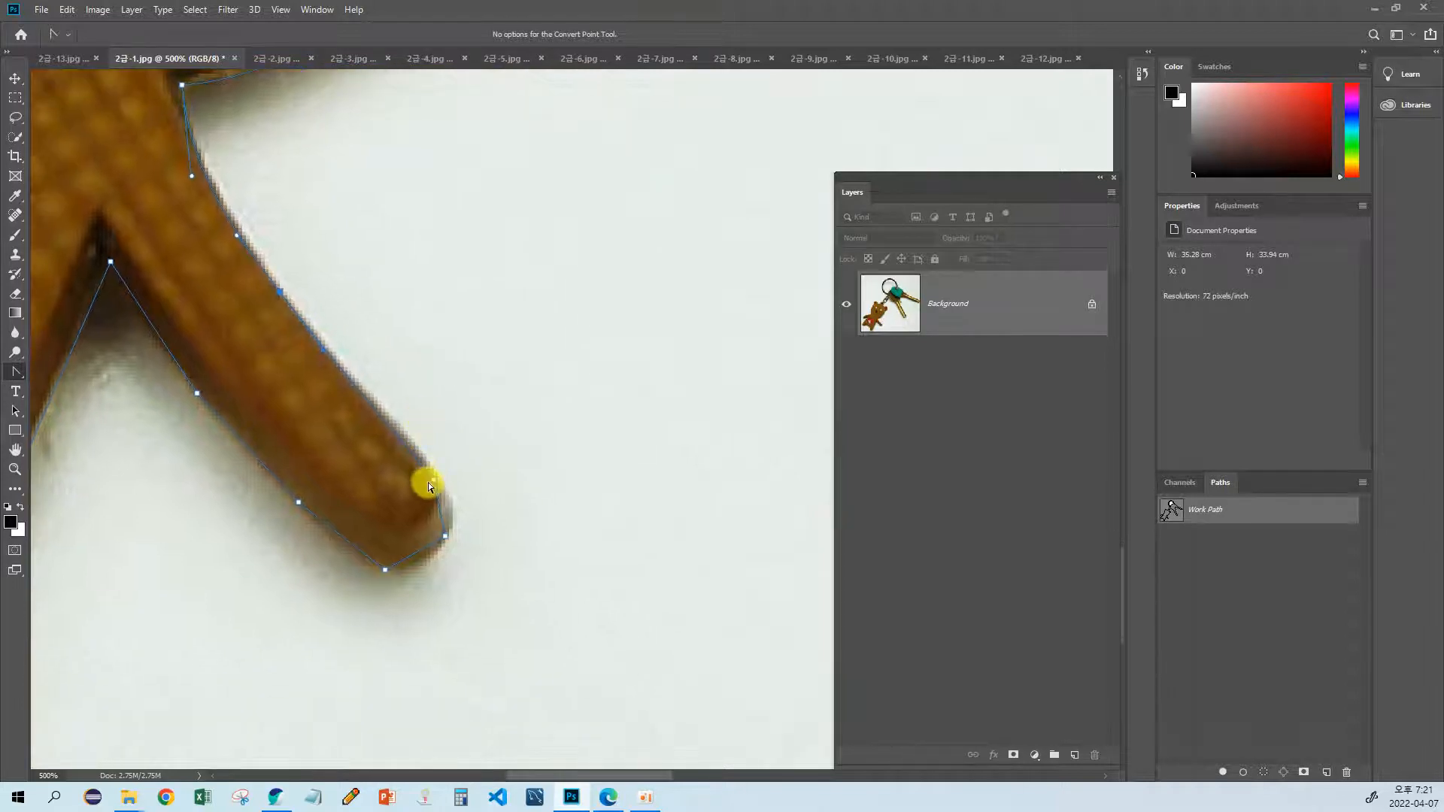
{"action": "left_click_drag", "start_coordinate": [433, 486], "coordinate": [486, 471]}
{"action": "left_click_drag", "start_coordinate": [430, 518], "coordinate": [394, 511]}
{"action": "left_click_drag", "start_coordinate": [349, 451], "coordinate": [446, 515]}
{"action": "left_click_drag", "start_coordinate": [337, 405], "coordinate": [316, 378]}
{"action": "left_click_drag", "start_coordinate": [226, 398], "coordinate": [384, 382]}
Step: Refine the path at the bear's armpit and along the body's side down to the adjacent leg
{"action": "left_click_drag", "start_coordinate": [358, 241], "coordinate": [438, 295]}
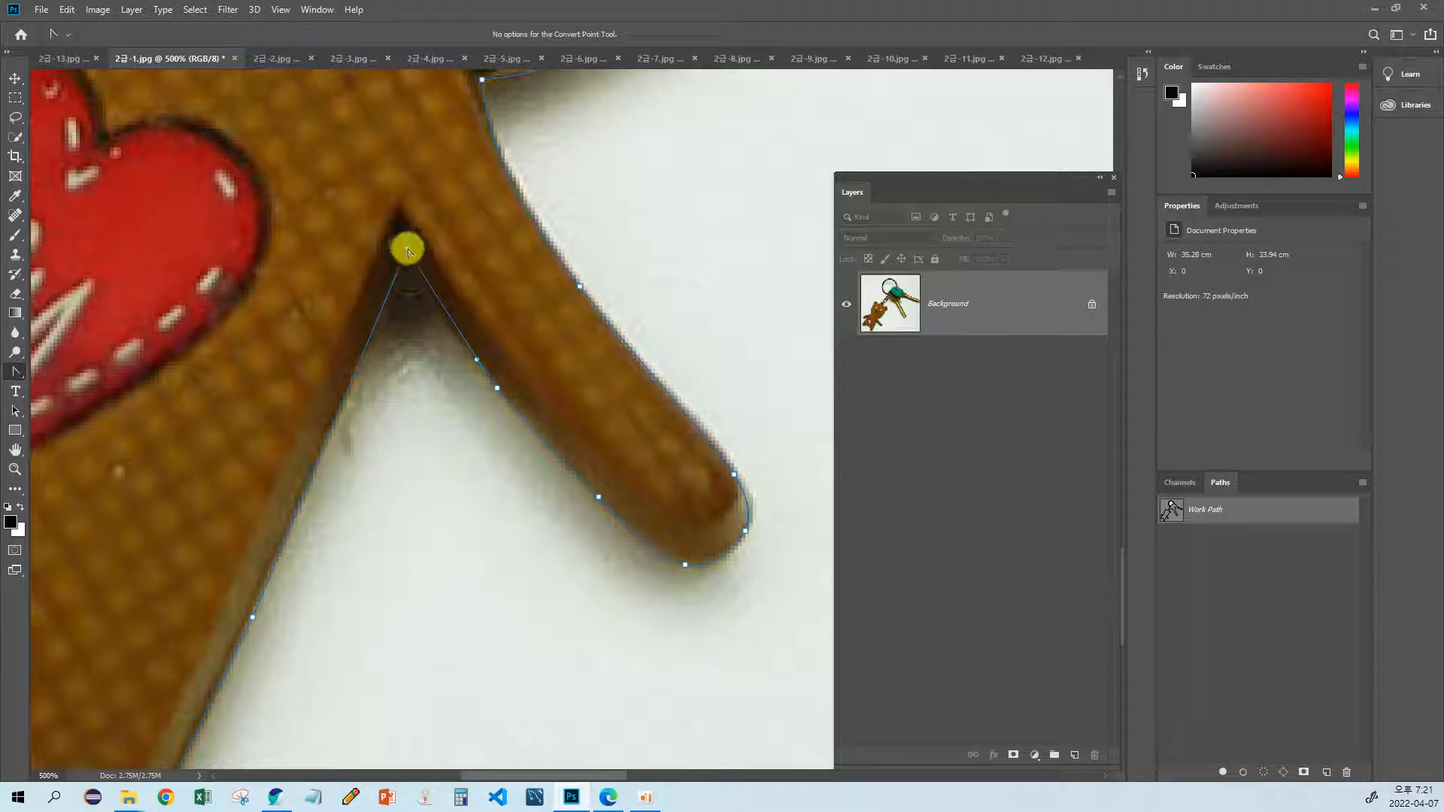
{"action": "left_click_drag", "start_coordinate": [408, 249], "coordinate": [405, 249]}
{"action": "left_click_drag", "start_coordinate": [366, 391], "coordinate": [460, 238]}
{"action": "left_click_drag", "start_coordinate": [376, 422], "coordinate": [427, 346]}
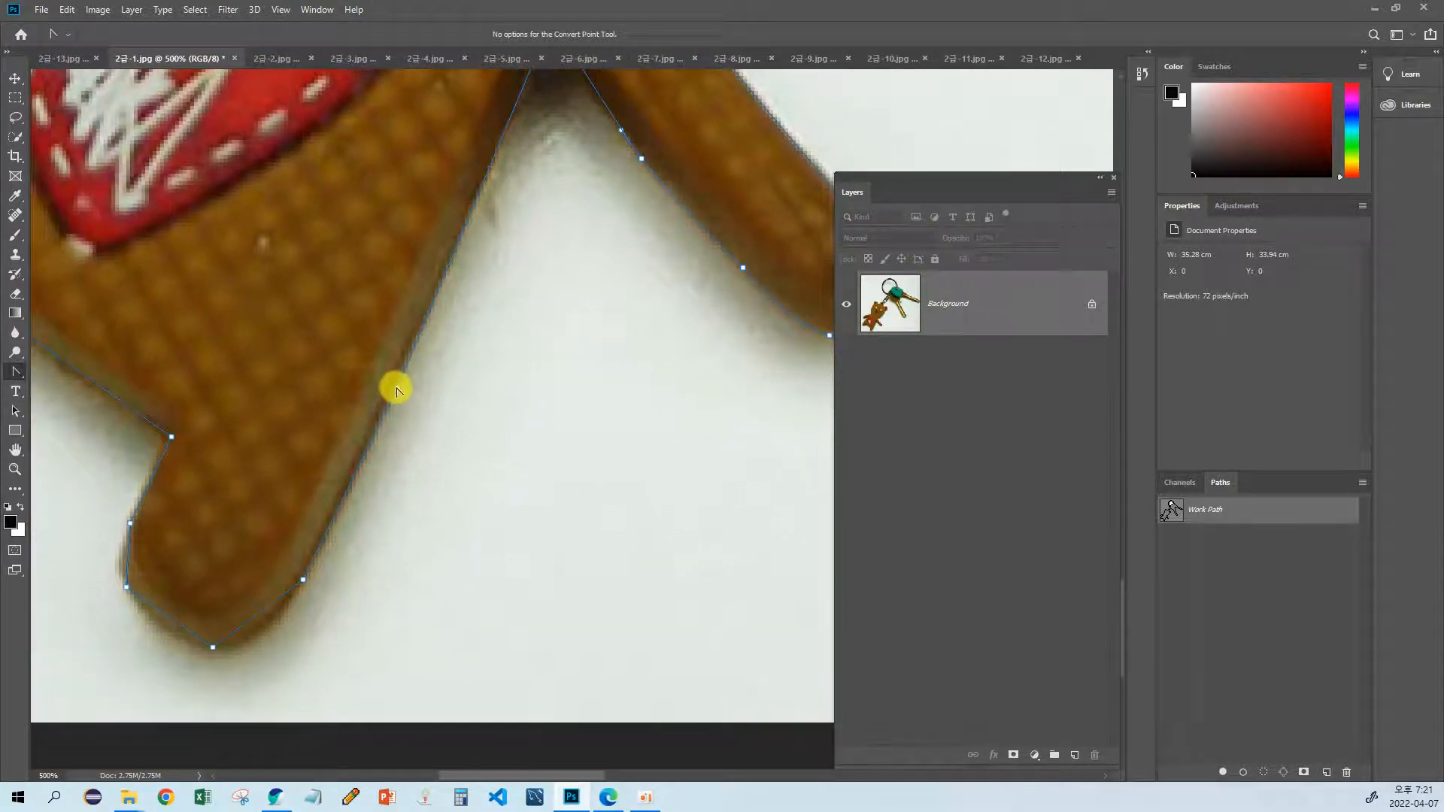
{"action": "left_click_drag", "start_coordinate": [385, 425], "coordinate": [500, 416]}
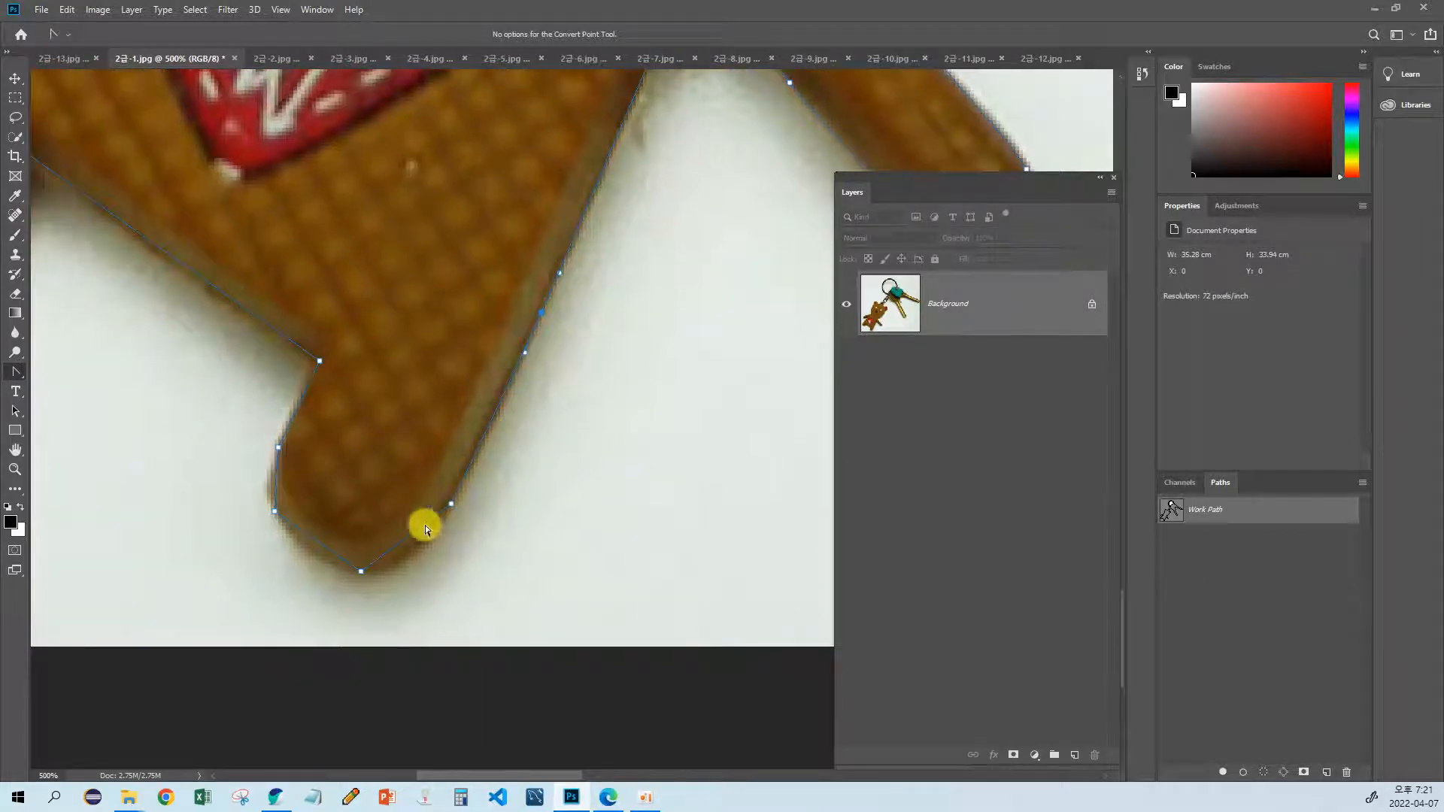
Step: Round the path around the bear's lowest foot and shape the corner on that leg's inner side
{"action": "left_click_drag", "start_coordinate": [361, 576], "coordinate": [260, 490]}
{"action": "left_click_drag", "start_coordinate": [193, 367], "coordinate": [372, 481]}
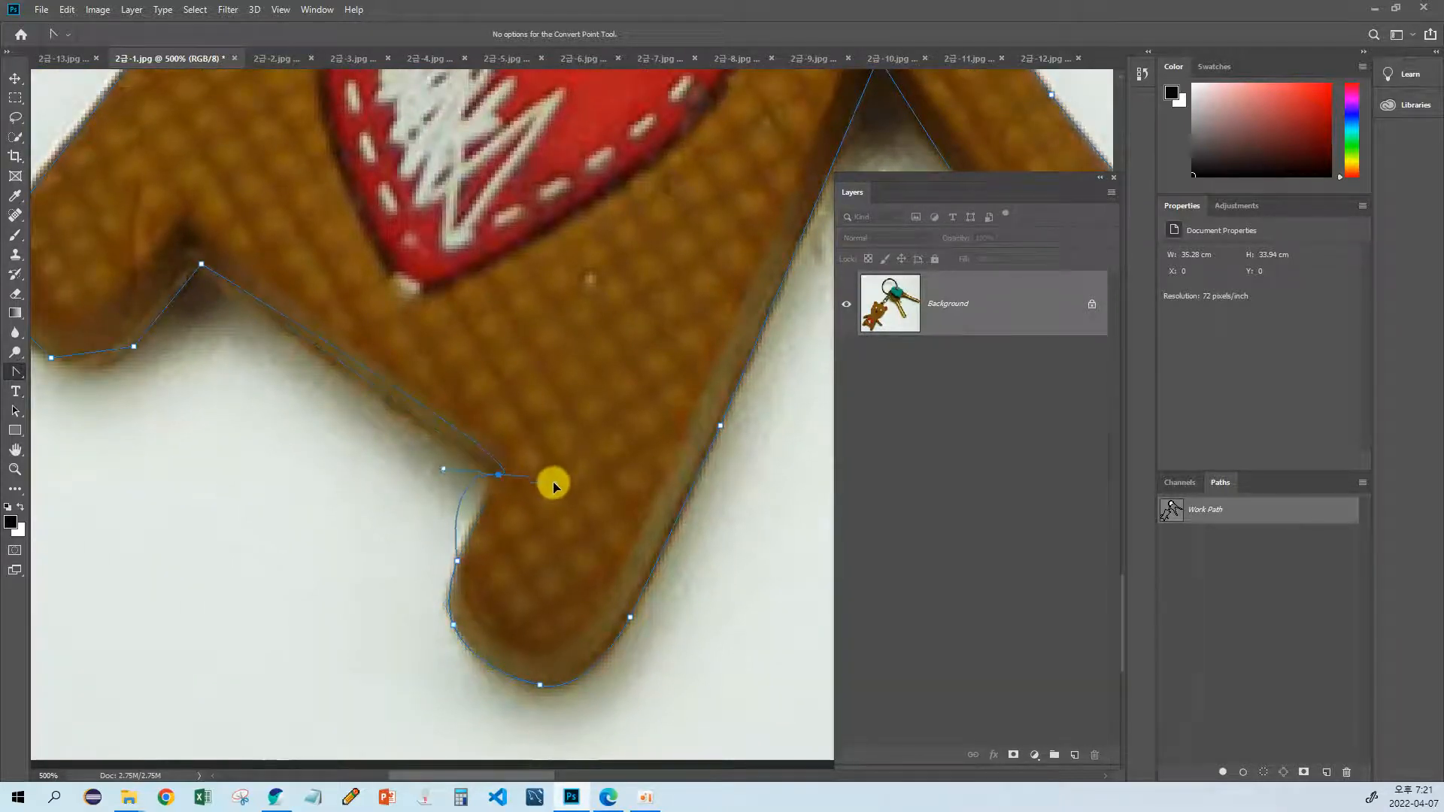
{"action": "left_click_drag", "start_coordinate": [556, 475], "coordinate": [342, 407]}
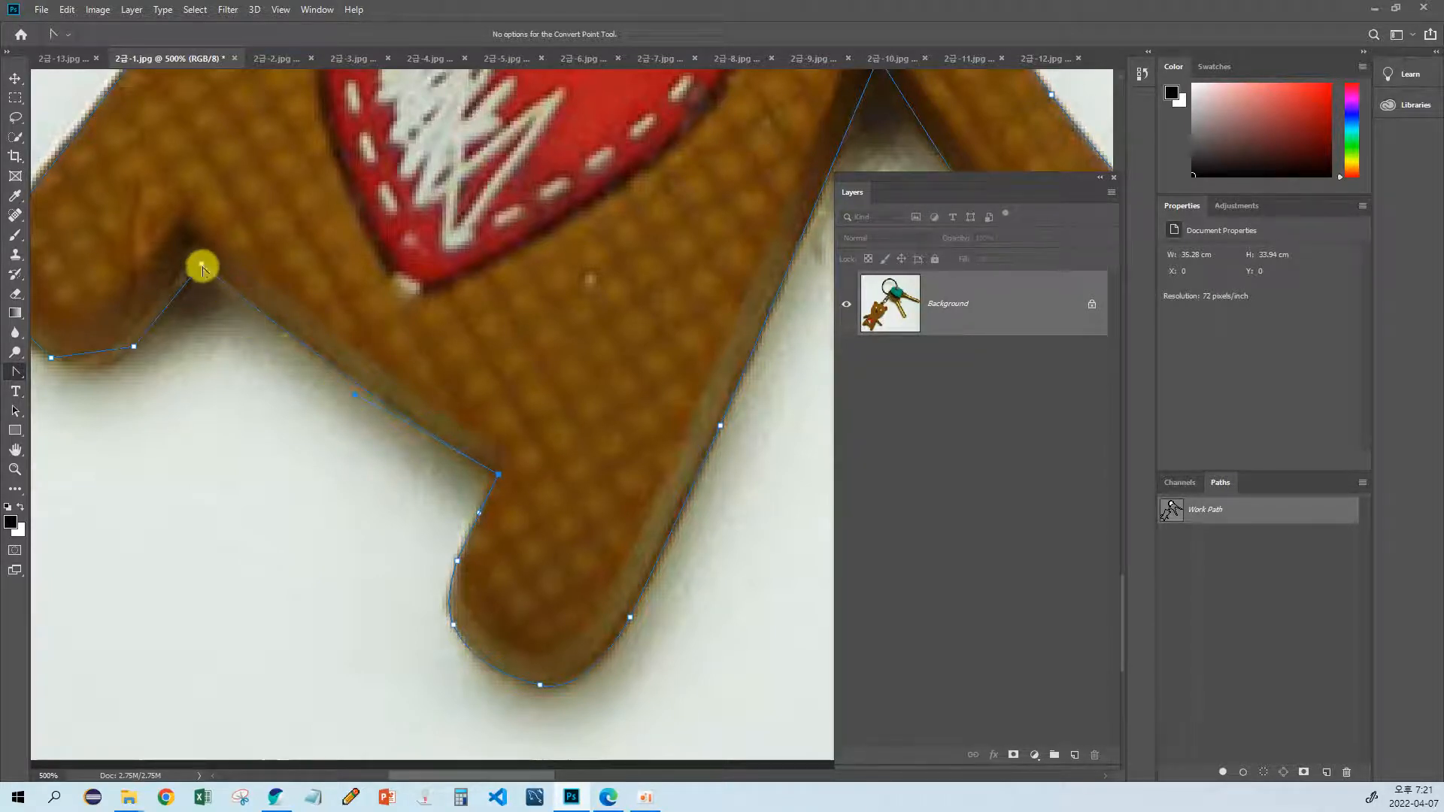
Step: Shape the path at the inner corner of the bear's other leg and round it around that foot
{"action": "left_click_drag", "start_coordinate": [201, 264], "coordinate": [184, 298]}
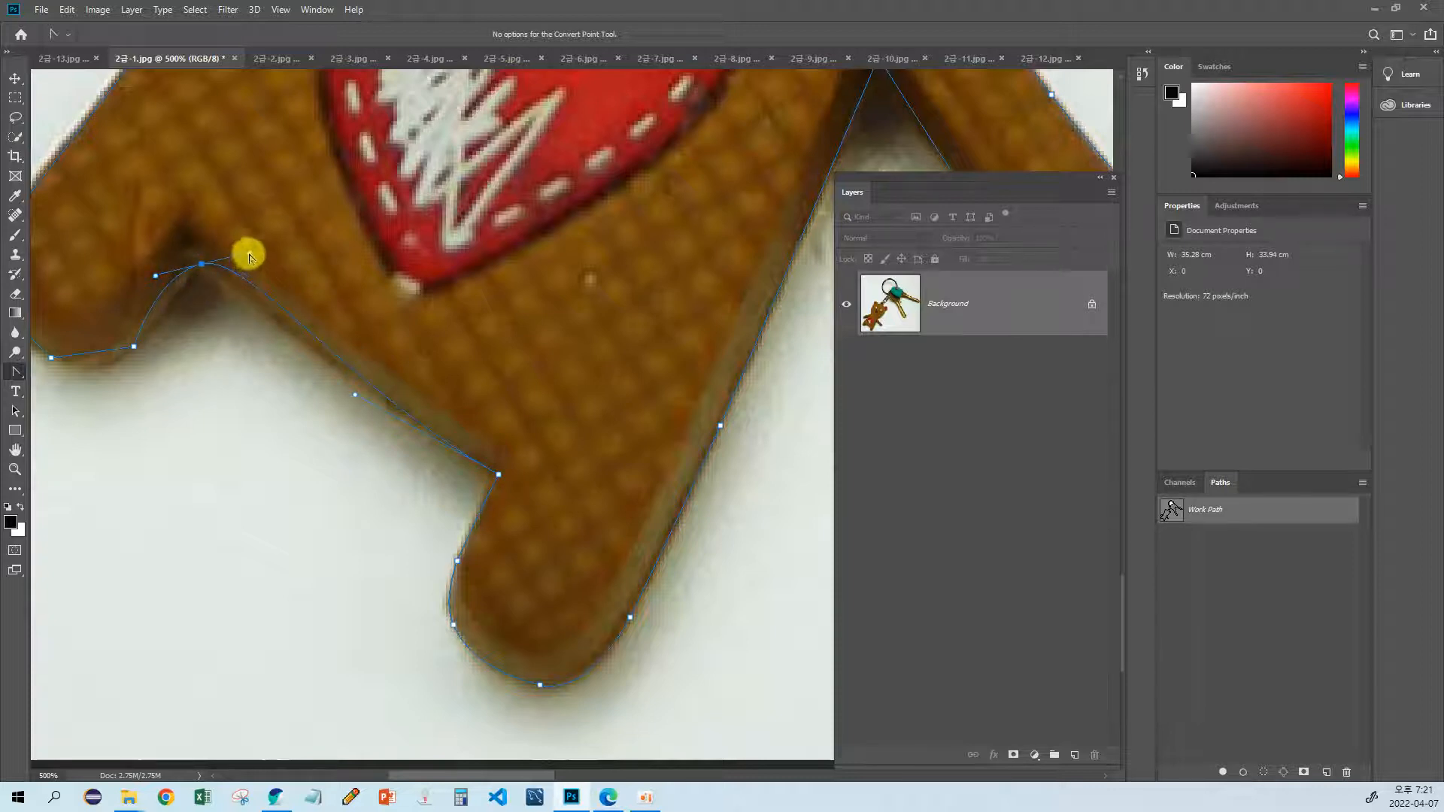
{"action": "left_click_drag", "start_coordinate": [281, 326], "coordinate": [386, 342]}
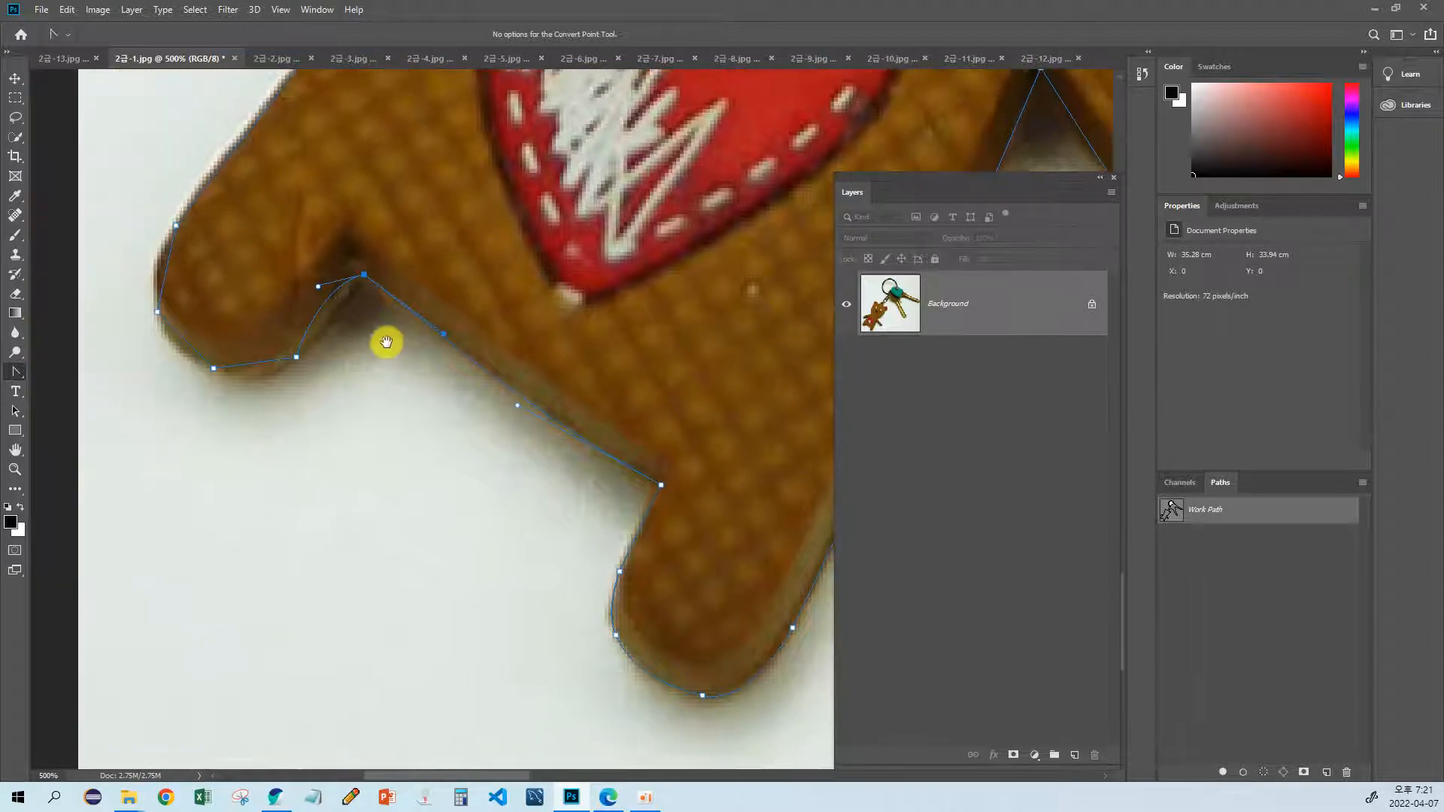
{"action": "left_click_drag", "start_coordinate": [318, 286], "coordinate": [337, 311]}
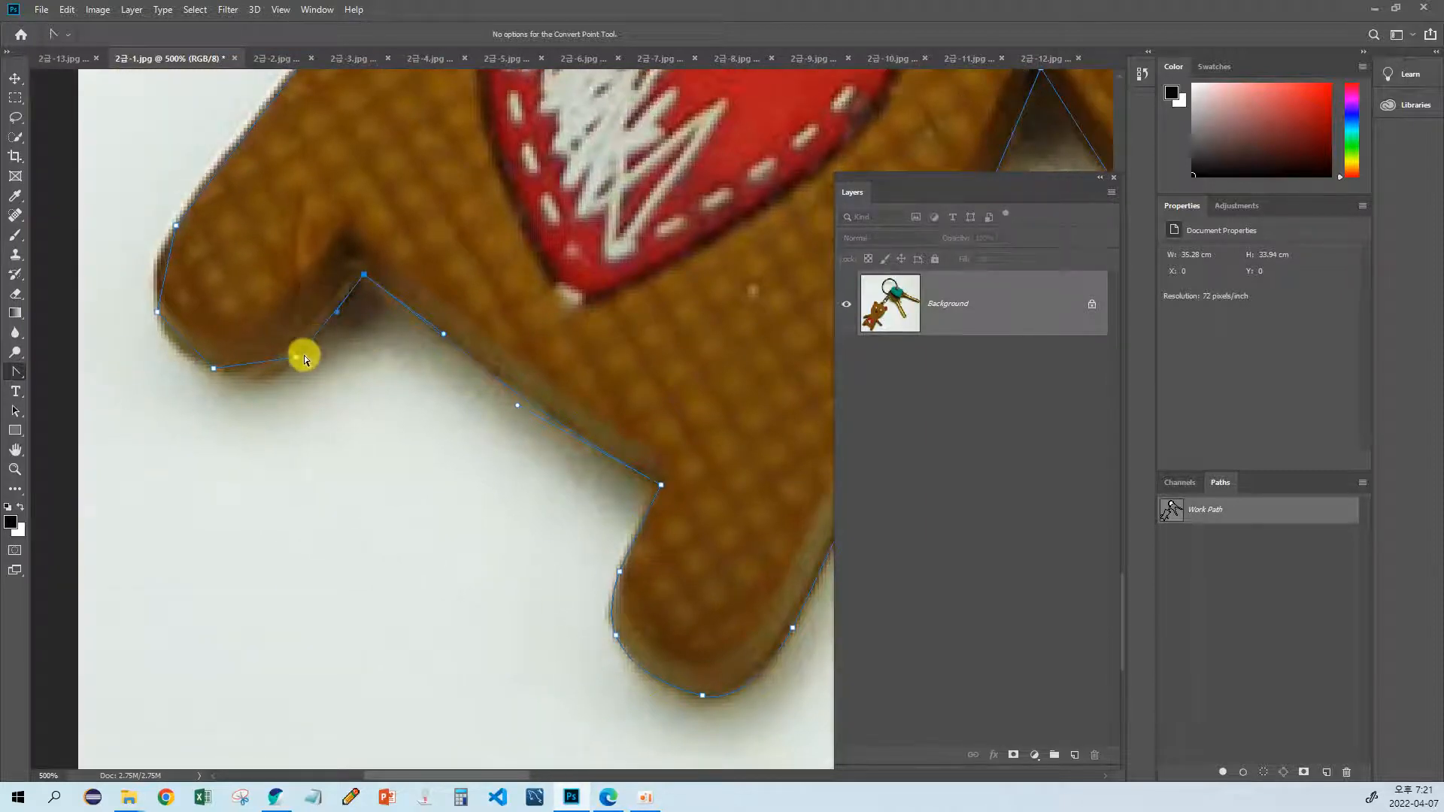
{"action": "left_click_drag", "start_coordinate": [298, 362], "coordinate": [342, 439]}
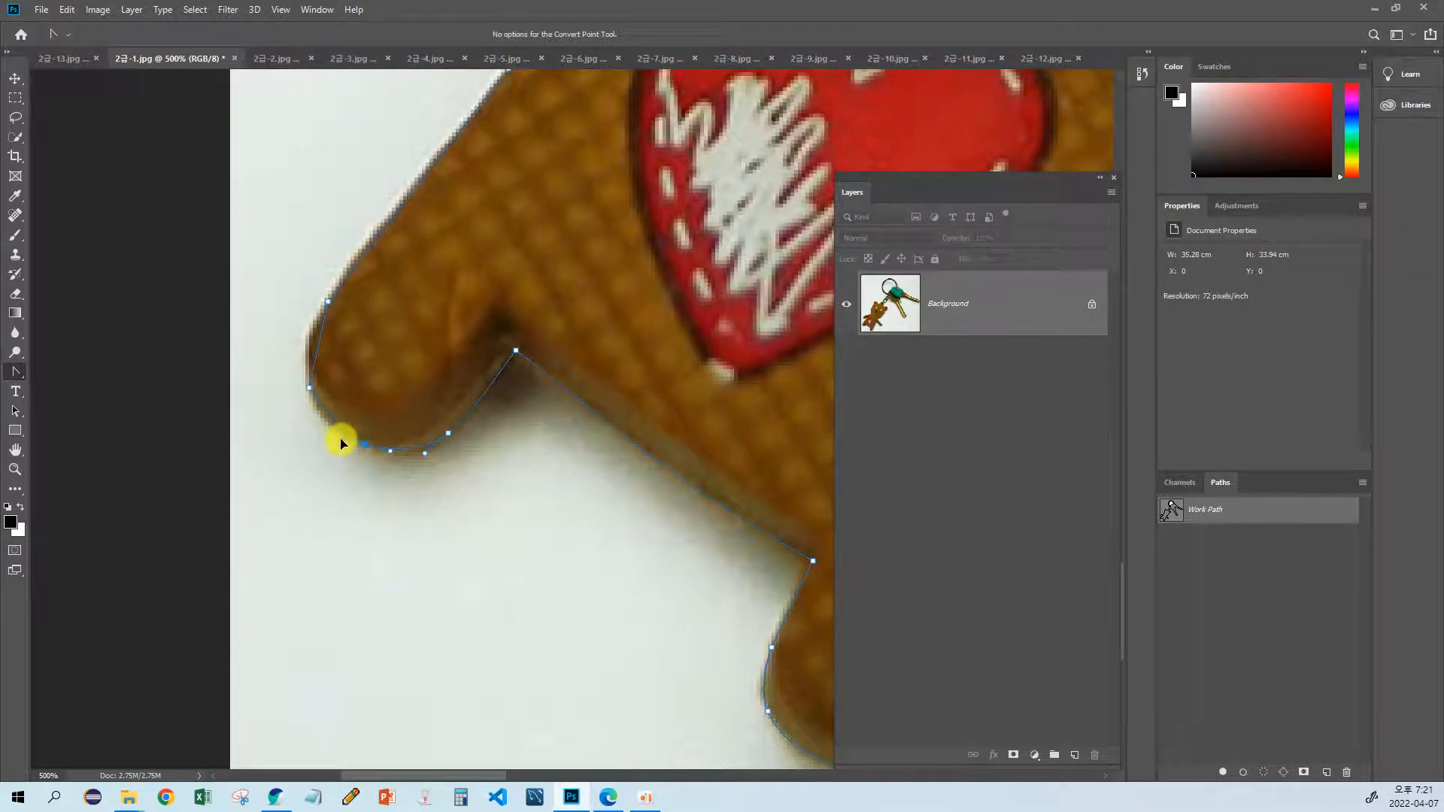
{"action": "left_click_drag", "start_coordinate": [310, 391], "coordinate": [301, 357]}
{"action": "scroll", "coordinate": [301, 357], "scroll_direction": "up", "scroll_amount": 5}
{"action": "scroll", "coordinate": [300, 356], "scroll_direction": "right", "scroll_amount": 3}
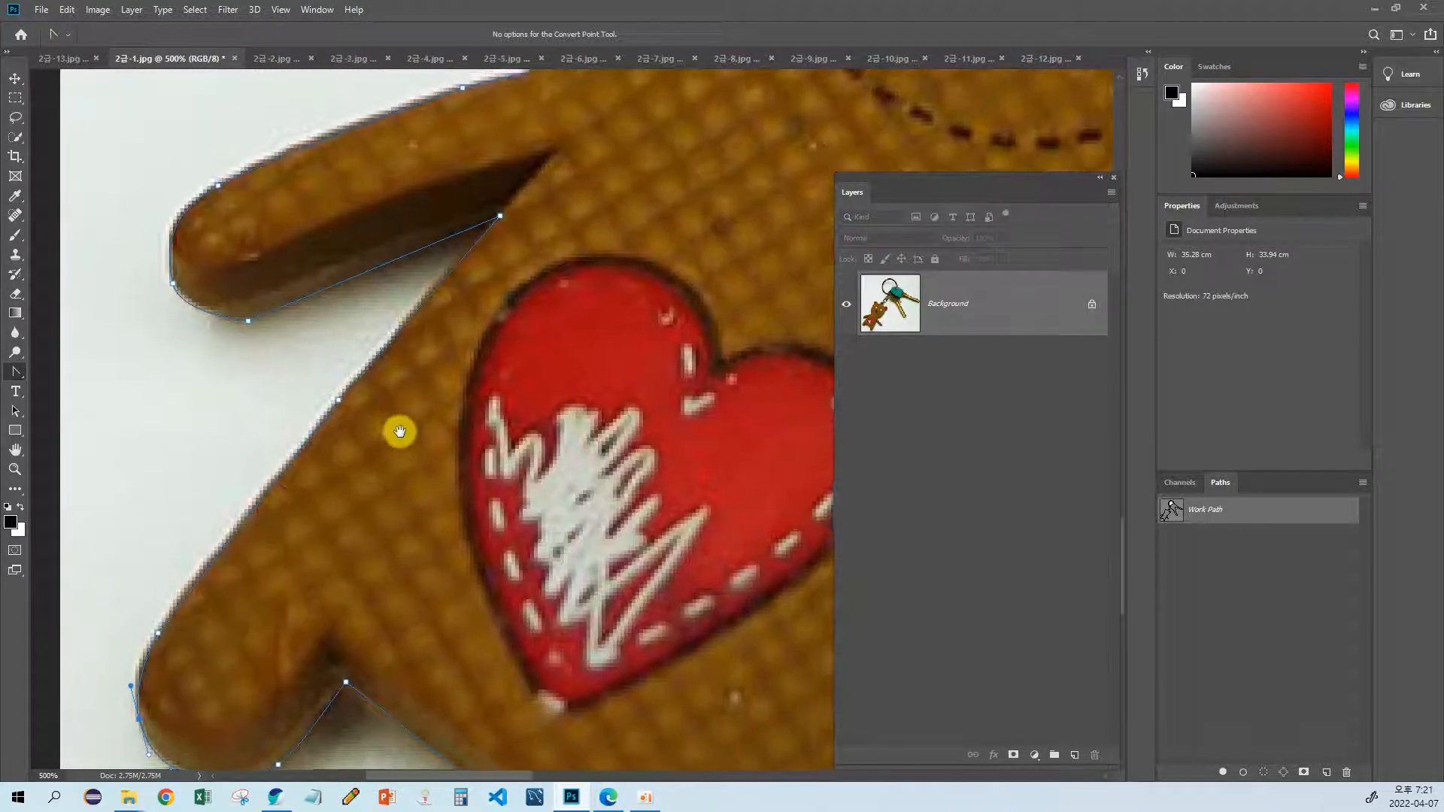
Step: Curve the path along the rounded edge of the lower key's head between the key ring and the teal cover
{"action": "scroll", "coordinate": [354, 480], "scroll_direction": "down", "scroll_amount": 5}
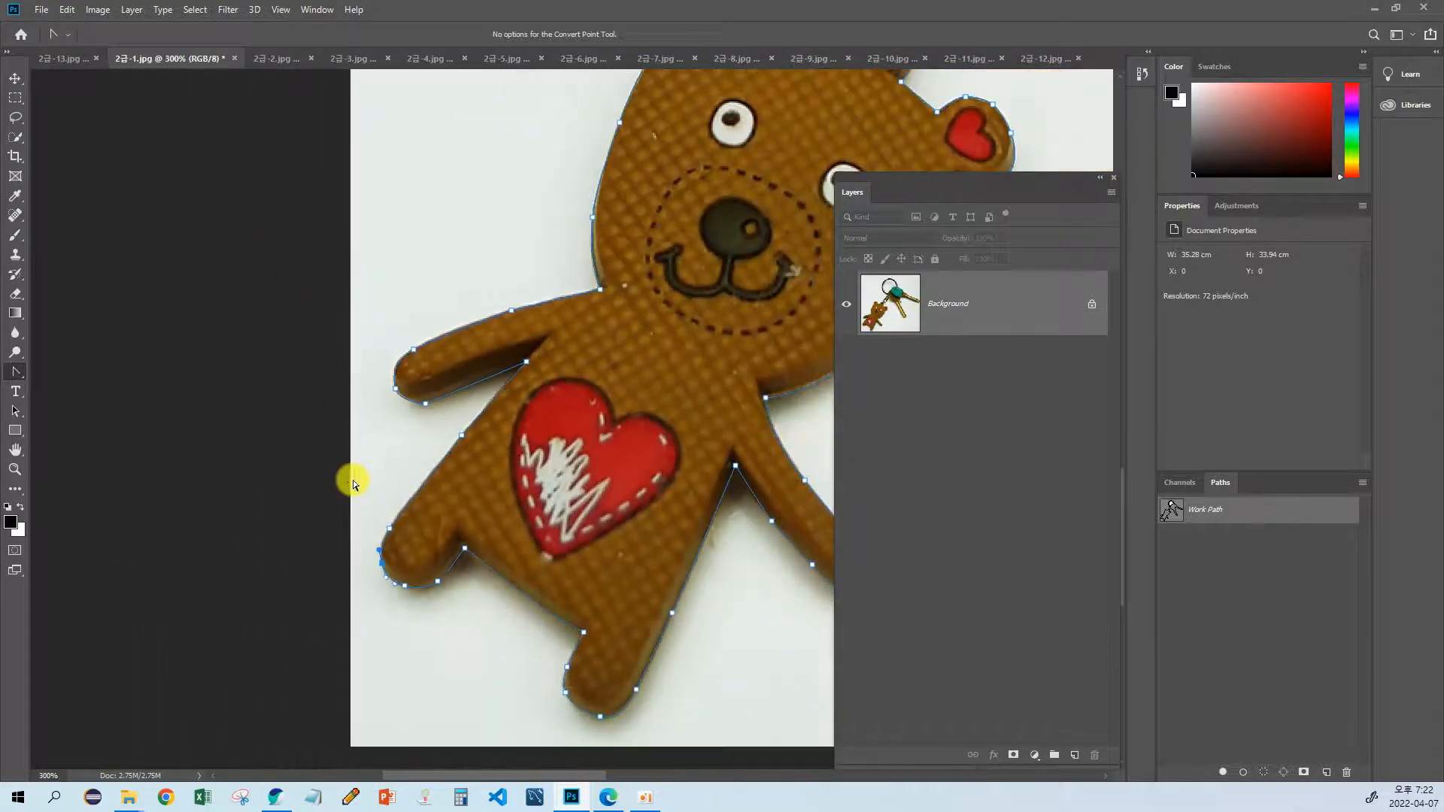
{"action": "scroll", "coordinate": [497, 397], "scroll_direction": "up", "scroll_amount": 2}
{"action": "scroll", "coordinate": [497, 397], "scroll_direction": "up", "scroll_amount": 6}
{"action": "scroll", "coordinate": [496, 397], "scroll_direction": "right", "scroll_amount": 6}
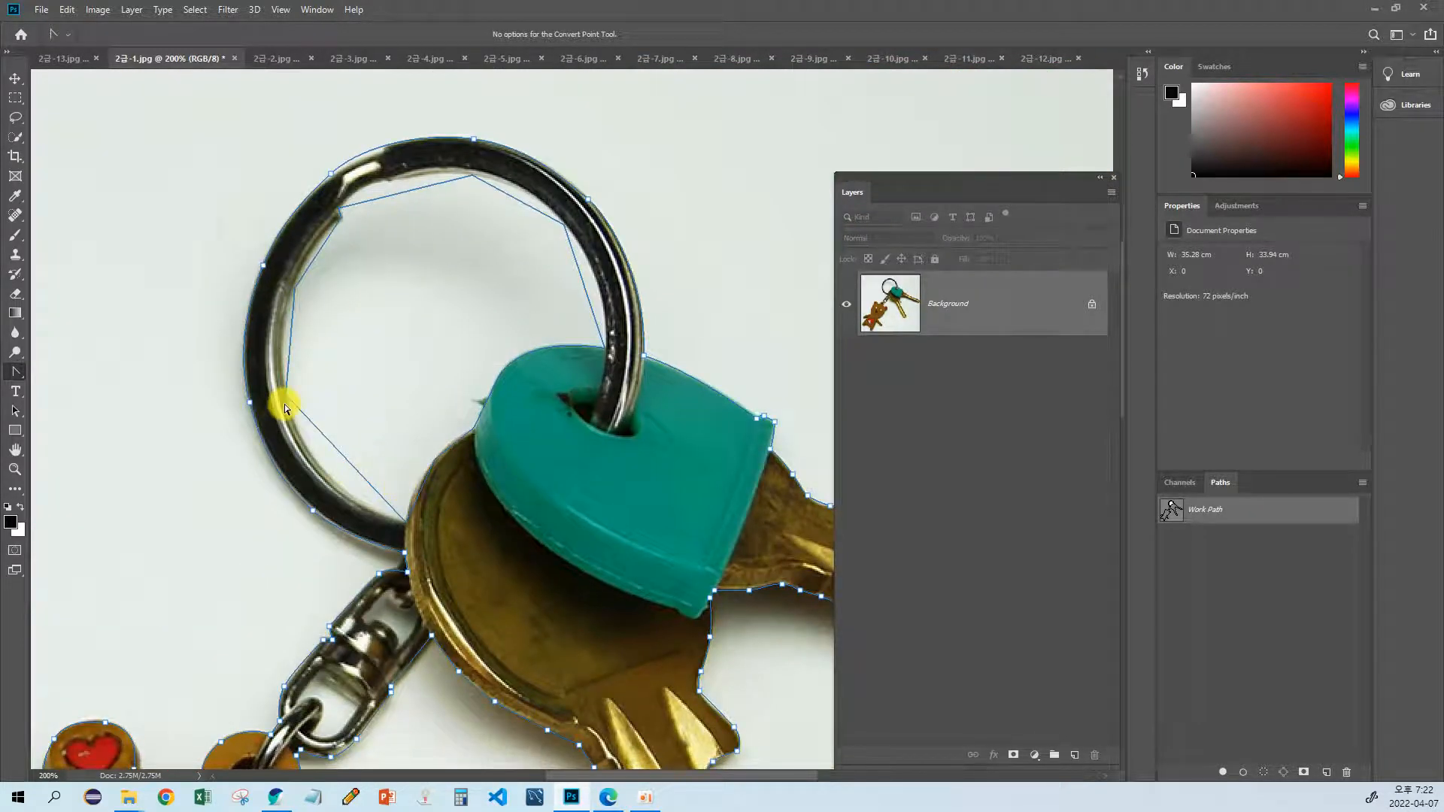
{"action": "scroll", "coordinate": [284, 406], "scroll_direction": "up", "scroll_amount": 3}
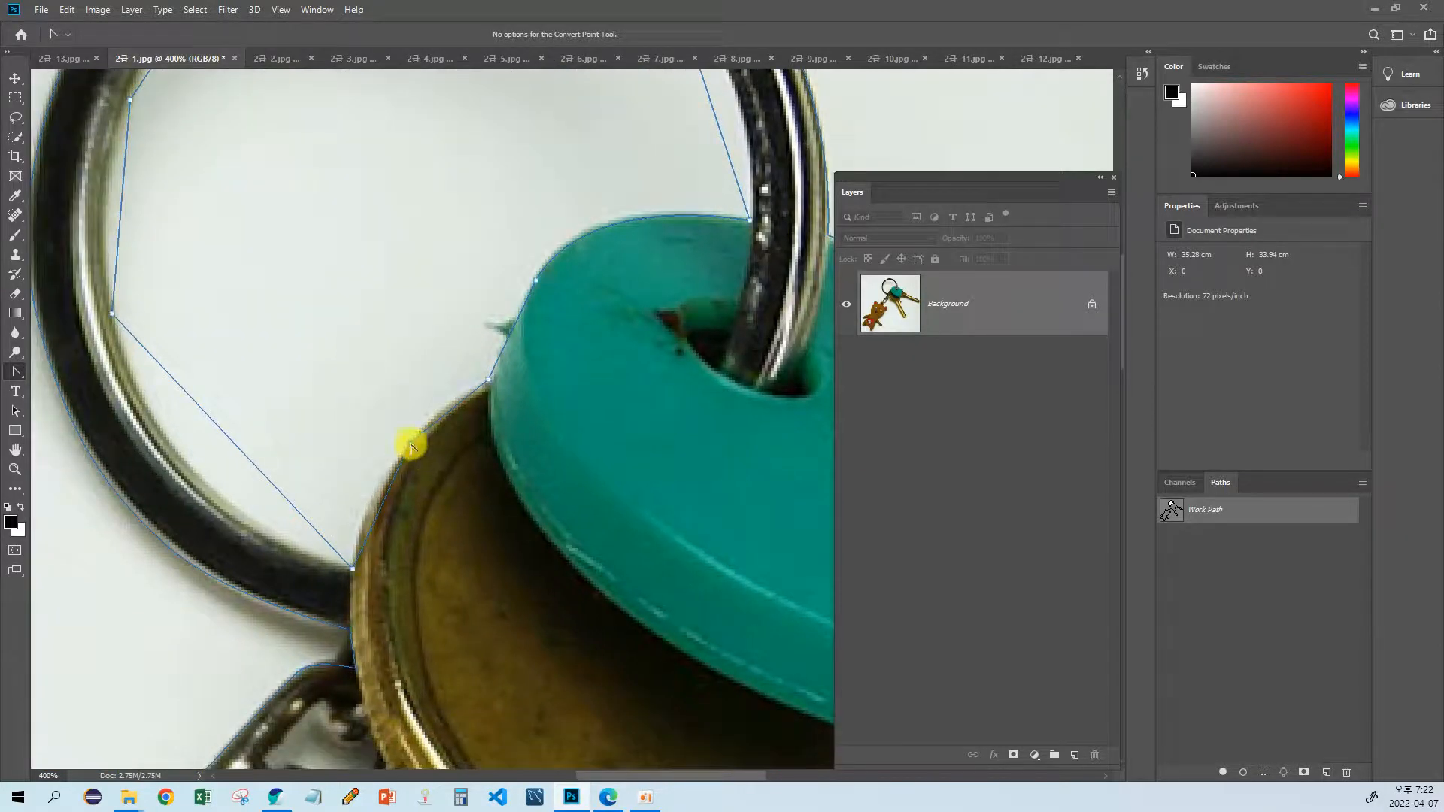
{"action": "left_click_drag", "start_coordinate": [411, 444], "coordinate": [441, 411]}
Step: Curve the inner path of the key ring from the key's head up its far side to the notch
{"action": "left_click_drag", "start_coordinate": [353, 569], "coordinate": [194, 518]}
{"action": "left_click_drag", "start_coordinate": [178, 424], "coordinate": [300, 496]}
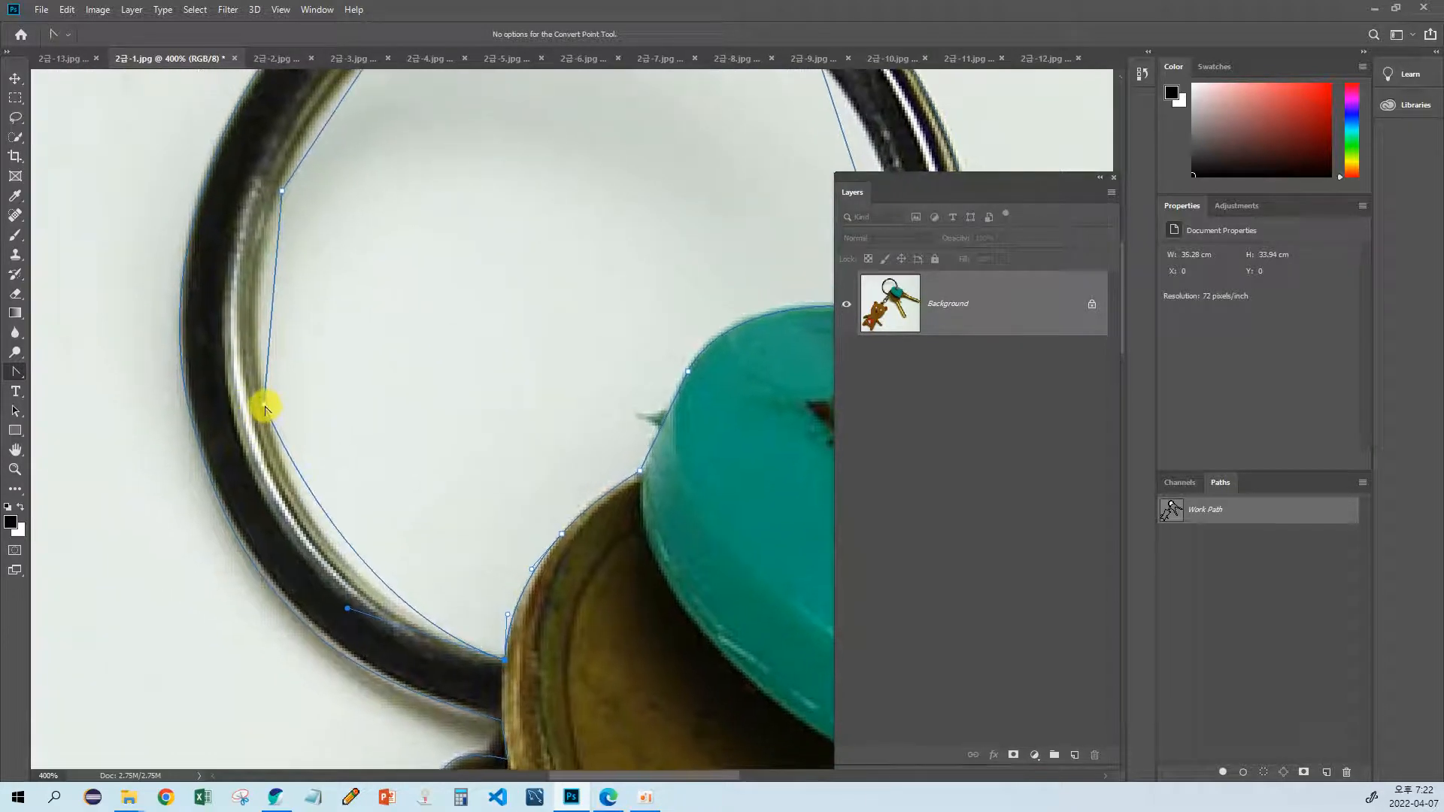
{"action": "left_click_drag", "start_coordinate": [265, 408], "coordinate": [285, 498]}
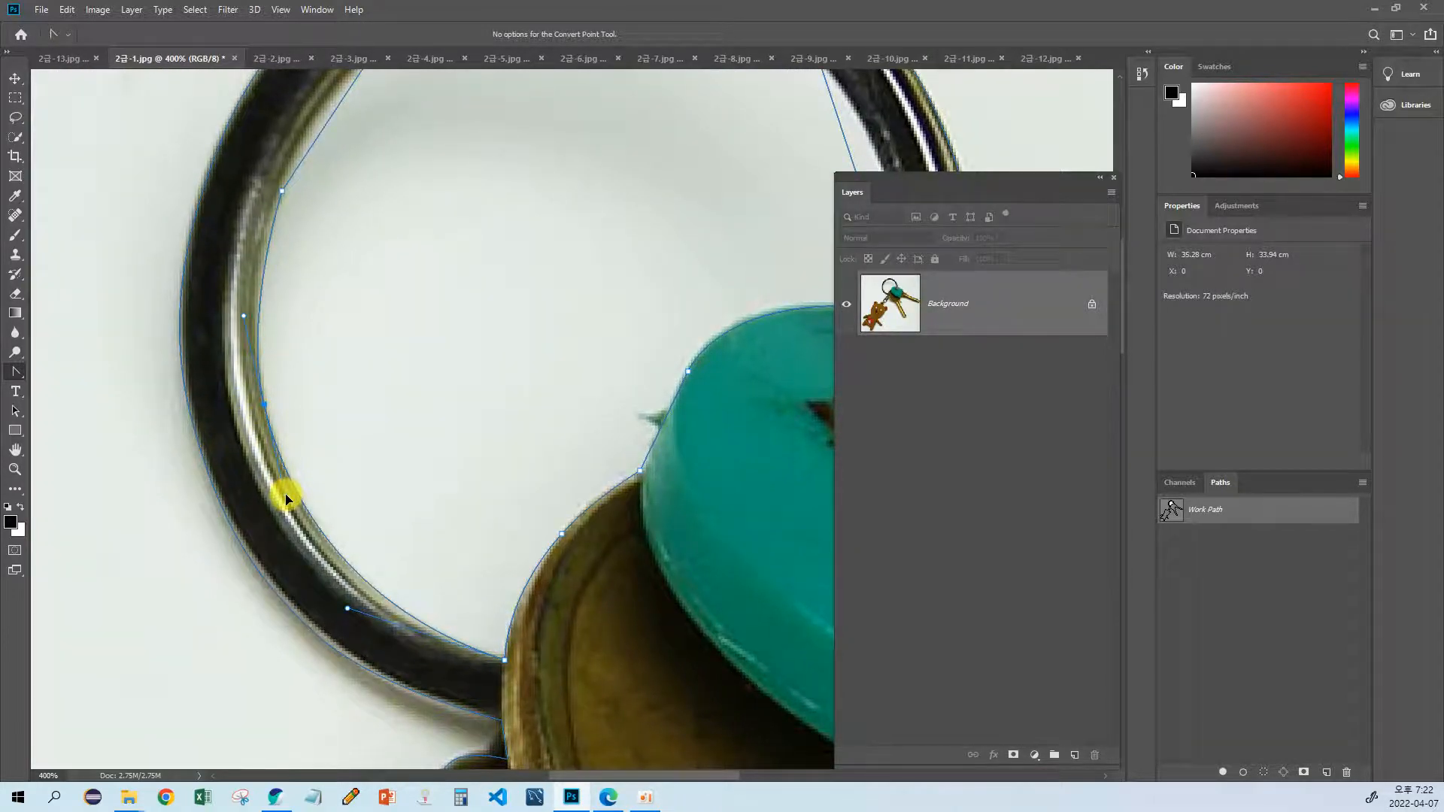
{"action": "scroll", "coordinate": [285, 498], "scroll_direction": "up", "scroll_amount": 3}
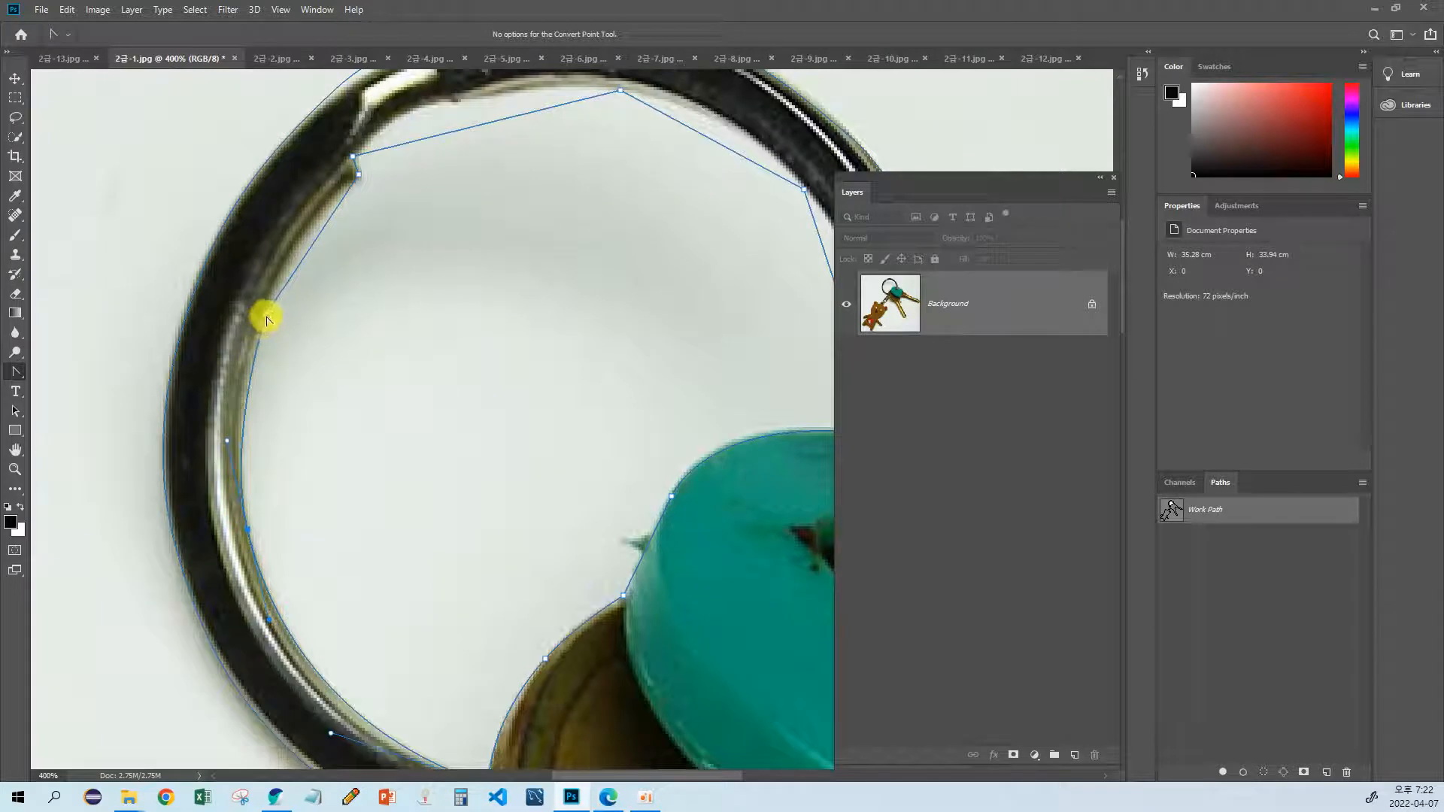
{"action": "left_click_drag", "start_coordinate": [265, 318], "coordinate": [253, 367]}
{"action": "scroll", "coordinate": [253, 367], "scroll_direction": "up", "scroll_amount": 2}
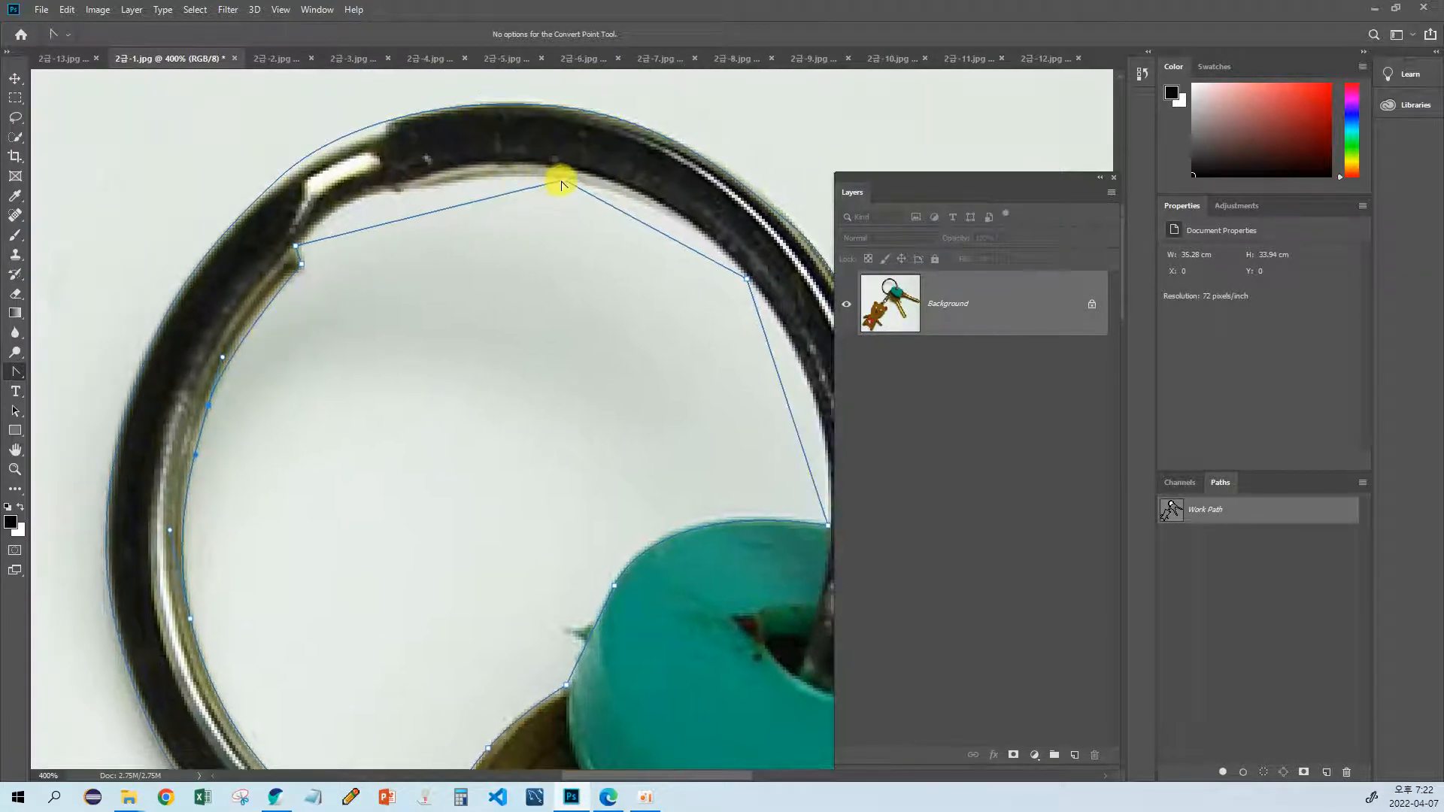
Step: Curve the inner path along the top of the key ring and down the side toward the teal cover
{"action": "left_click_drag", "start_coordinate": [564, 184], "coordinate": [394, 156]}
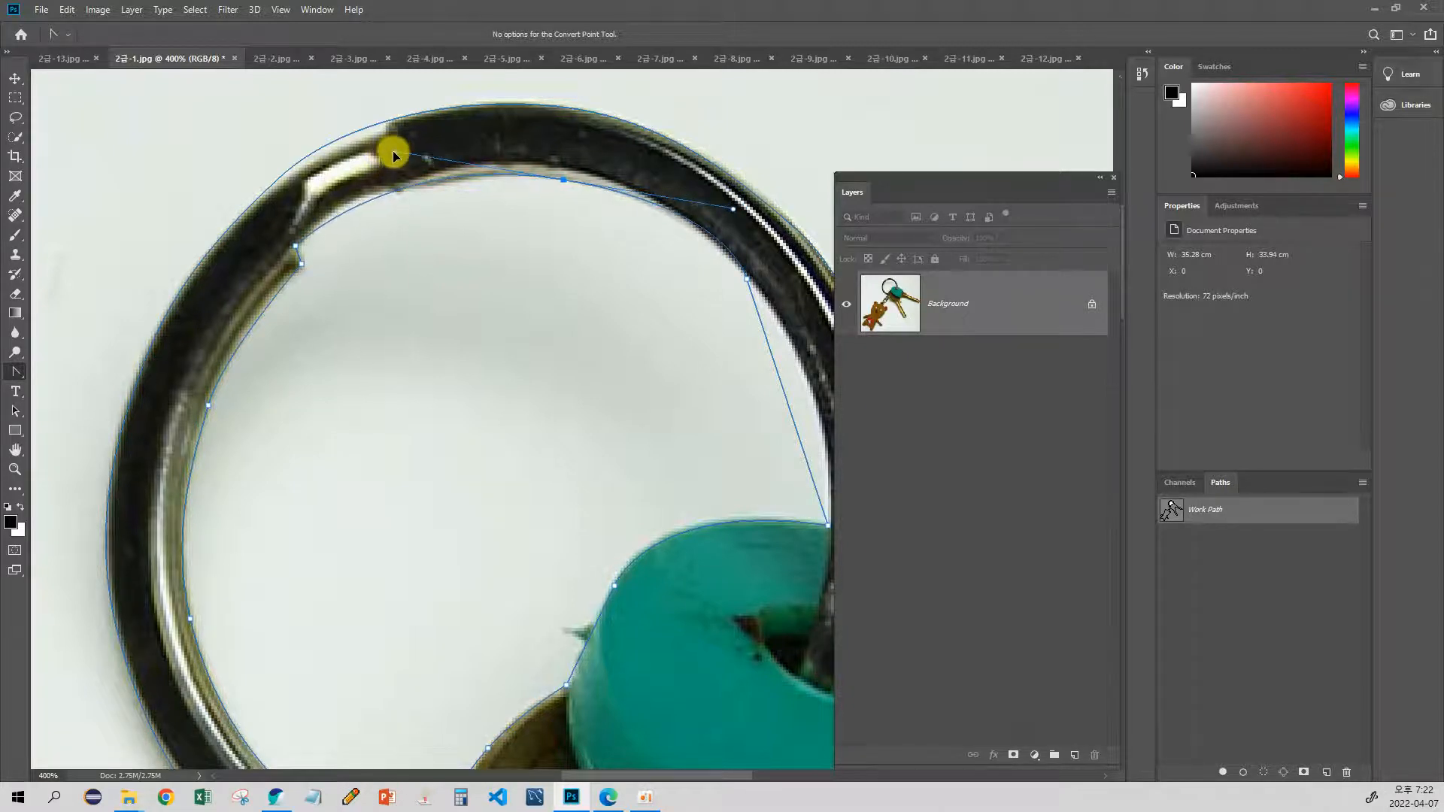
{"action": "left_click_drag", "start_coordinate": [554, 264], "coordinate": [350, 216]}
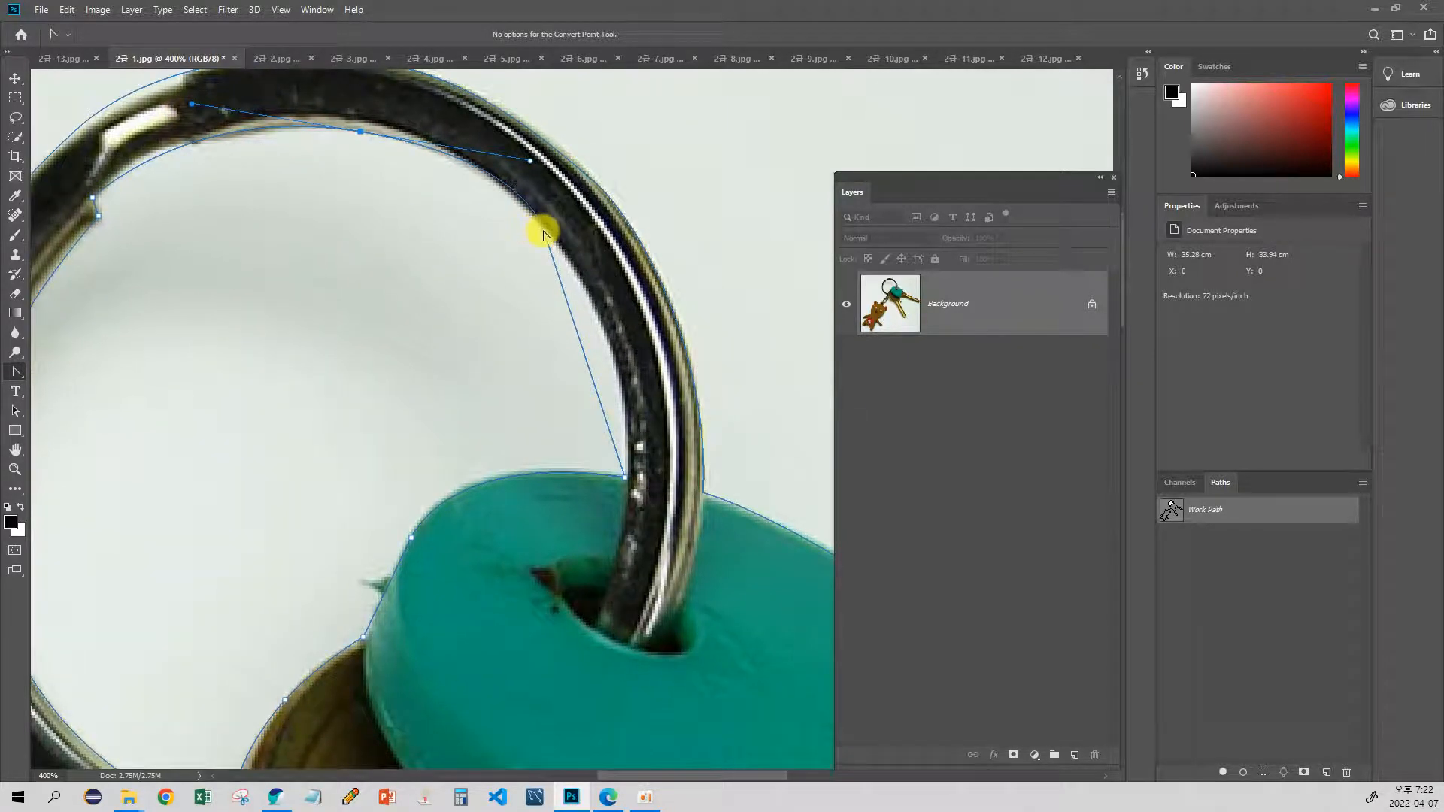
{"action": "left_click_drag", "start_coordinate": [543, 233], "coordinate": [475, 157]}
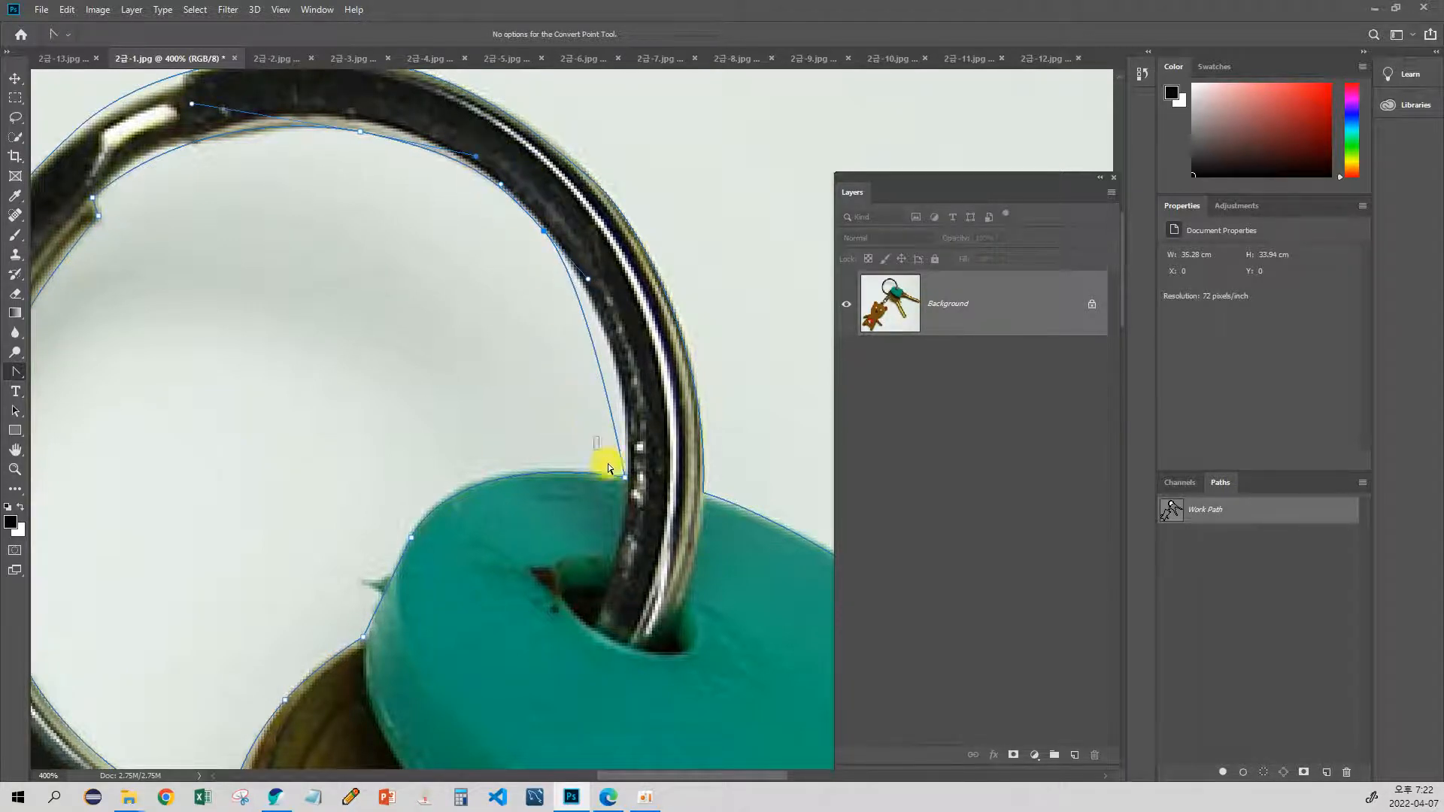
Step: Adjust the curves where the key ring's inner edge meets the teal cover and round the path along the cover's edge
{"action": "left_click_drag", "start_coordinate": [624, 476], "coordinate": [455, 447]}
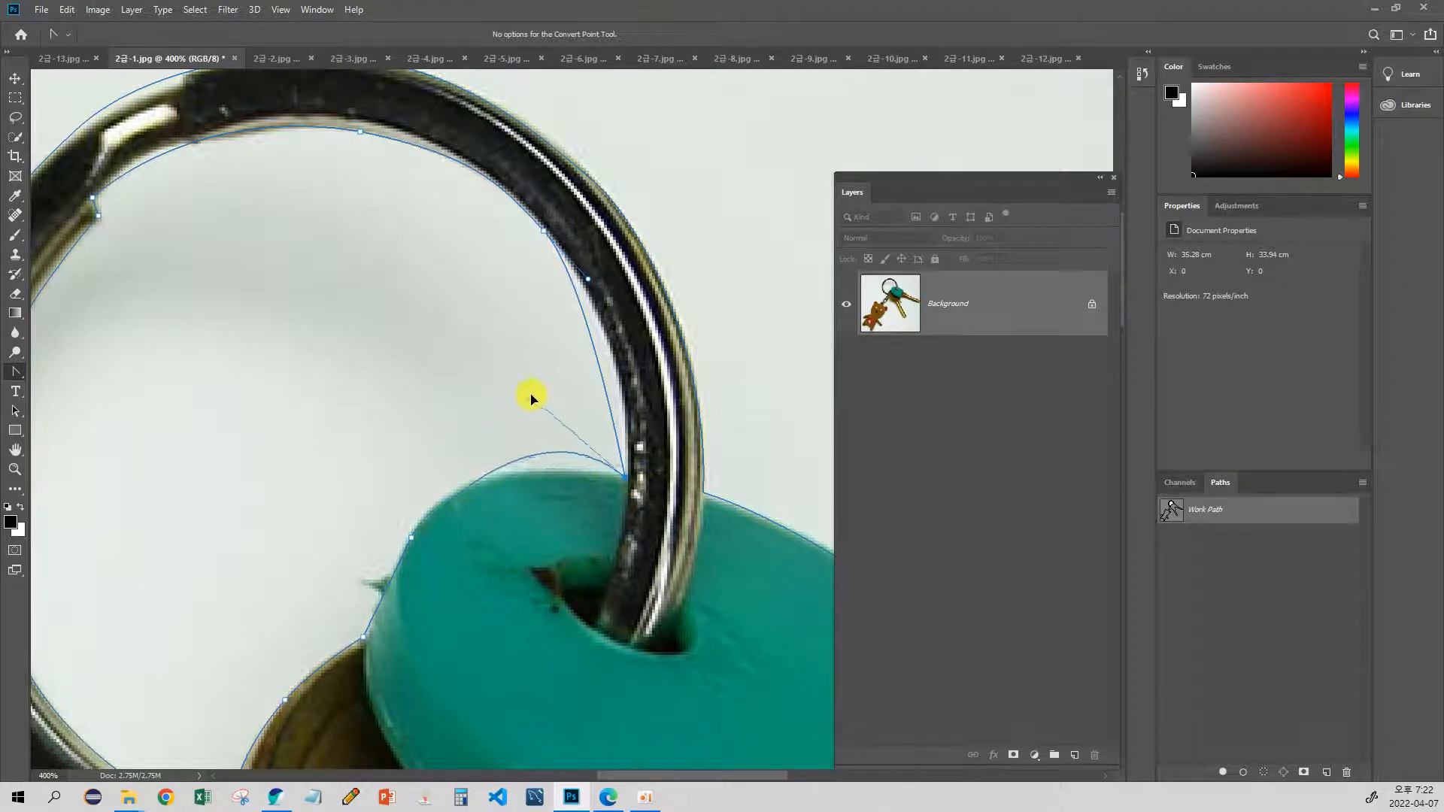
{"action": "left_click", "coordinate": [624, 478]}
{"action": "left_click_drag", "start_coordinate": [625, 480], "coordinate": [502, 459]}
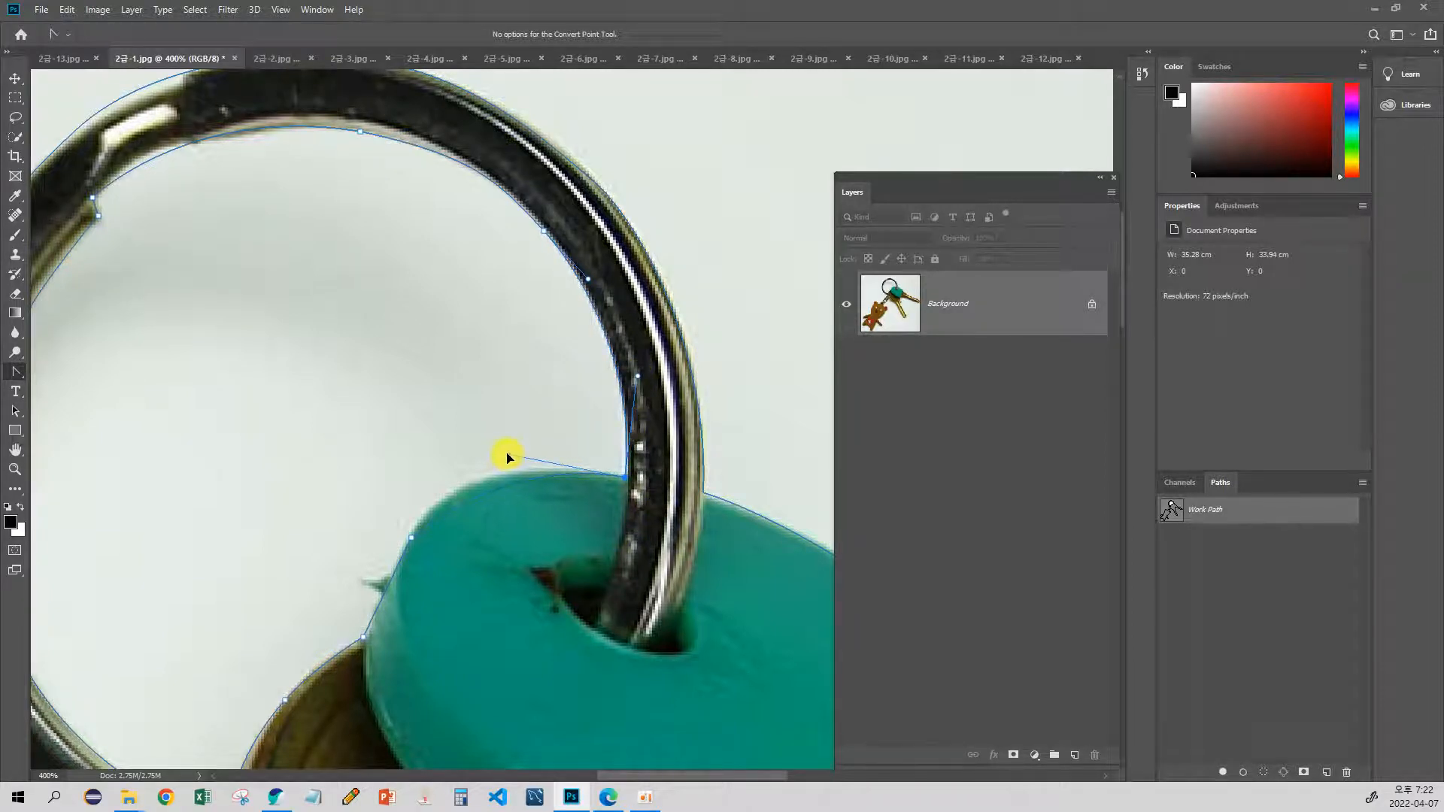
{"action": "left_click", "coordinate": [412, 536]}
{"action": "left_click_drag", "start_coordinate": [389, 482], "coordinate": [435, 307]}
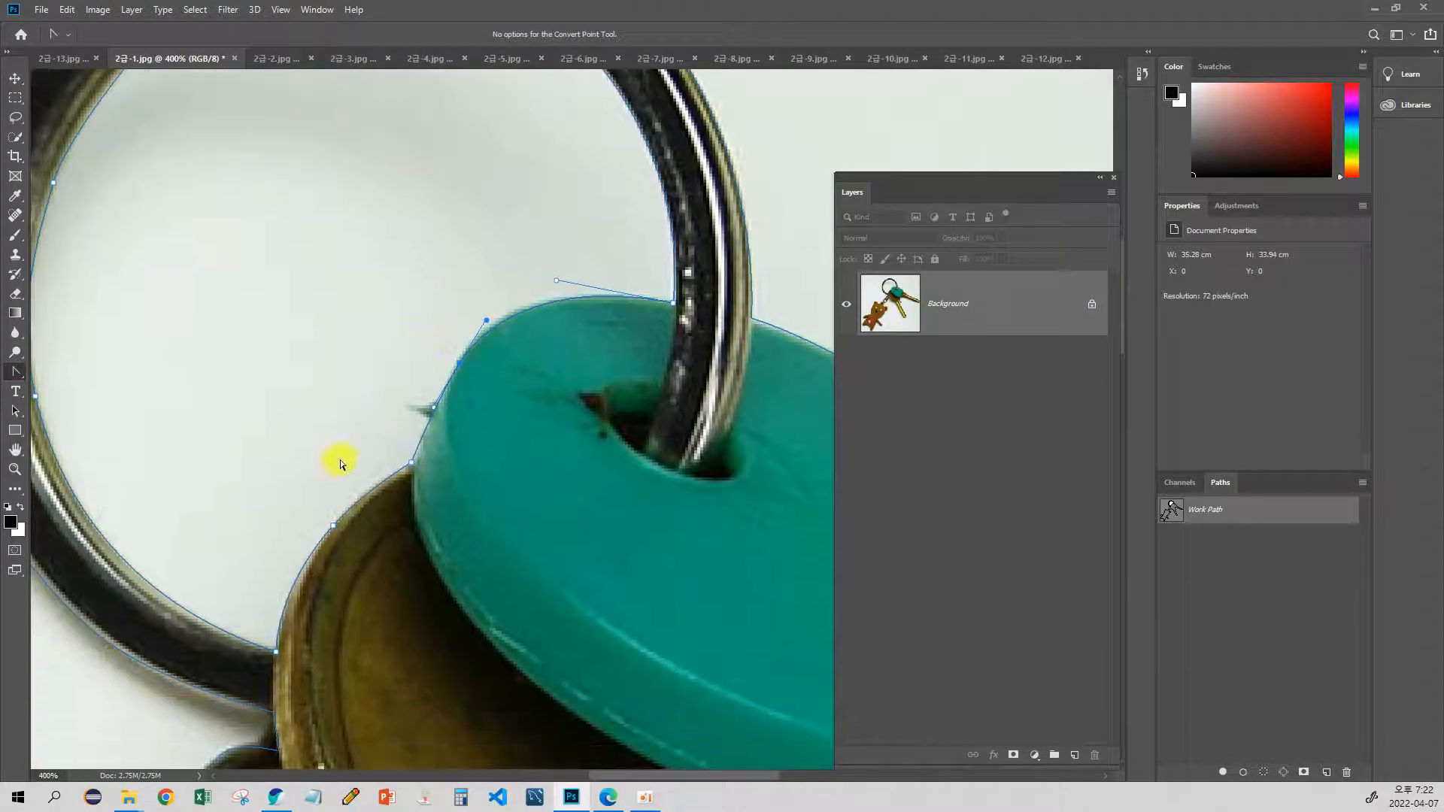
{"action": "left_click_drag", "start_coordinate": [331, 472], "coordinate": [411, 325]}
{"action": "scroll", "coordinate": [413, 319], "scroll_direction": "down", "scroll_amount": 5}
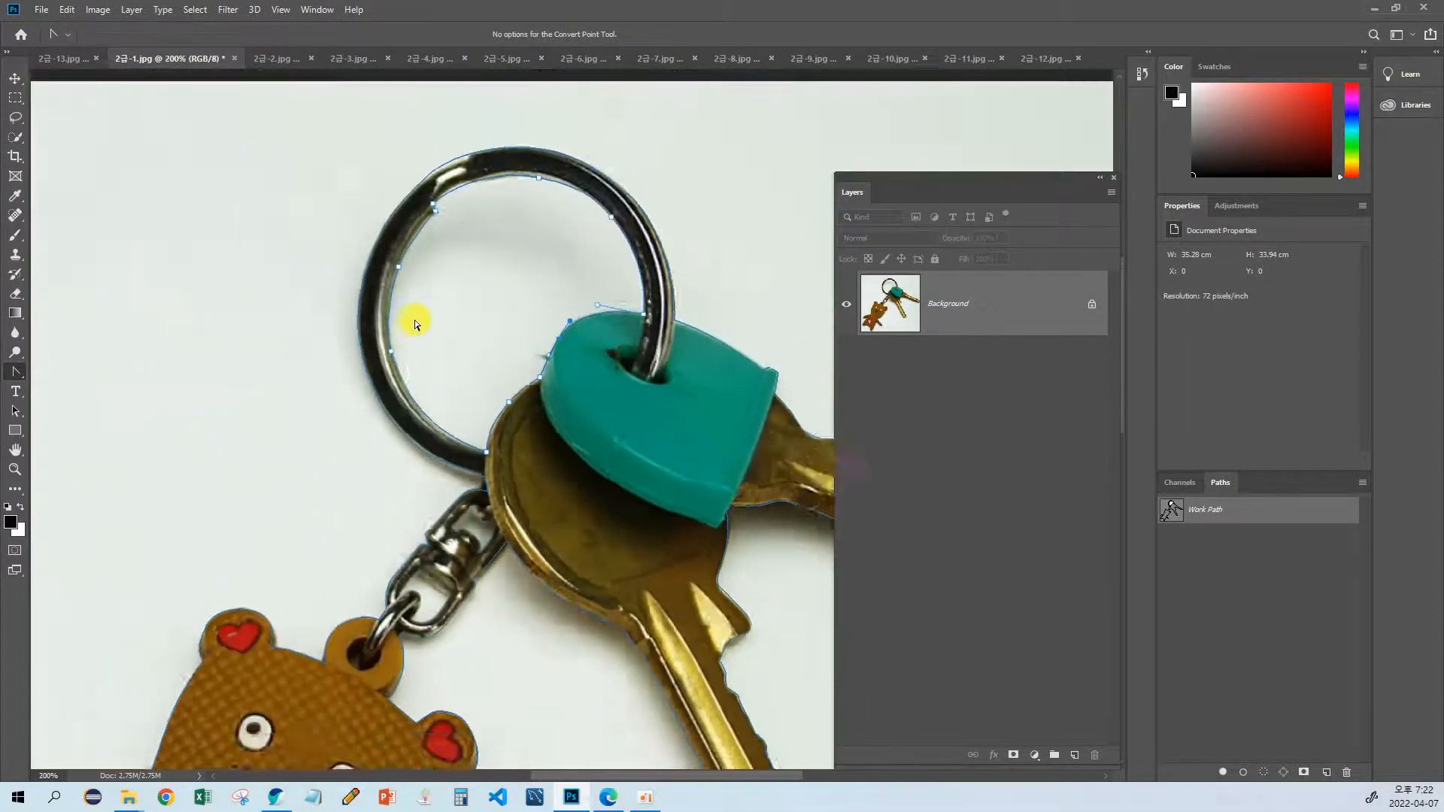
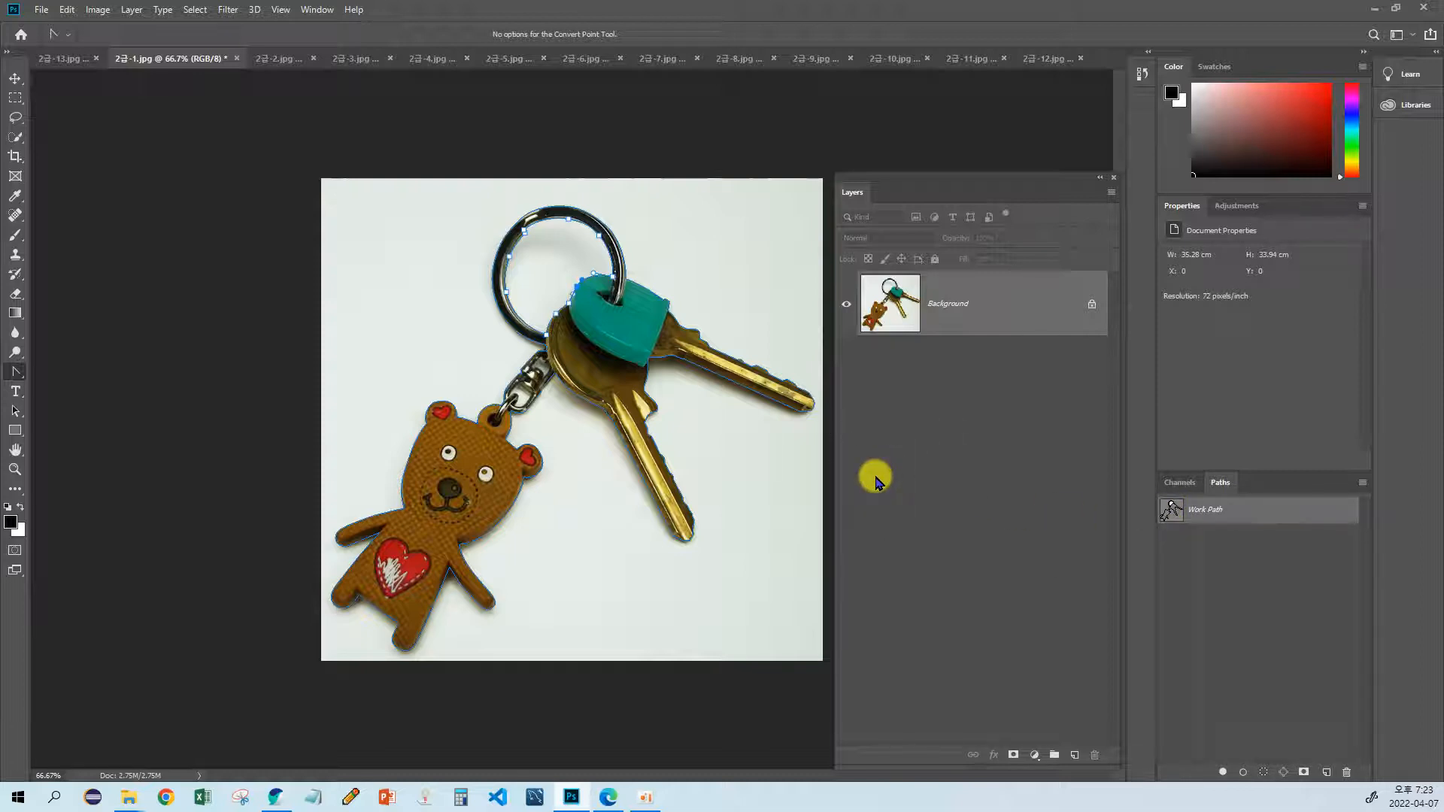
Step: Load the whole work path as a selection, and clear the selection again
{"action": "key", "text": "ctrl+Return"}
{"action": "key", "text": "ctrl+z"}
{"action": "left_click_drag", "start_coordinate": [1167, 515], "coordinate": [1171, 520]}
{"action": "left_click", "coordinate": [1171, 518], "text": "ctrl"}
{"action": "key", "text": "ctrl+d"}
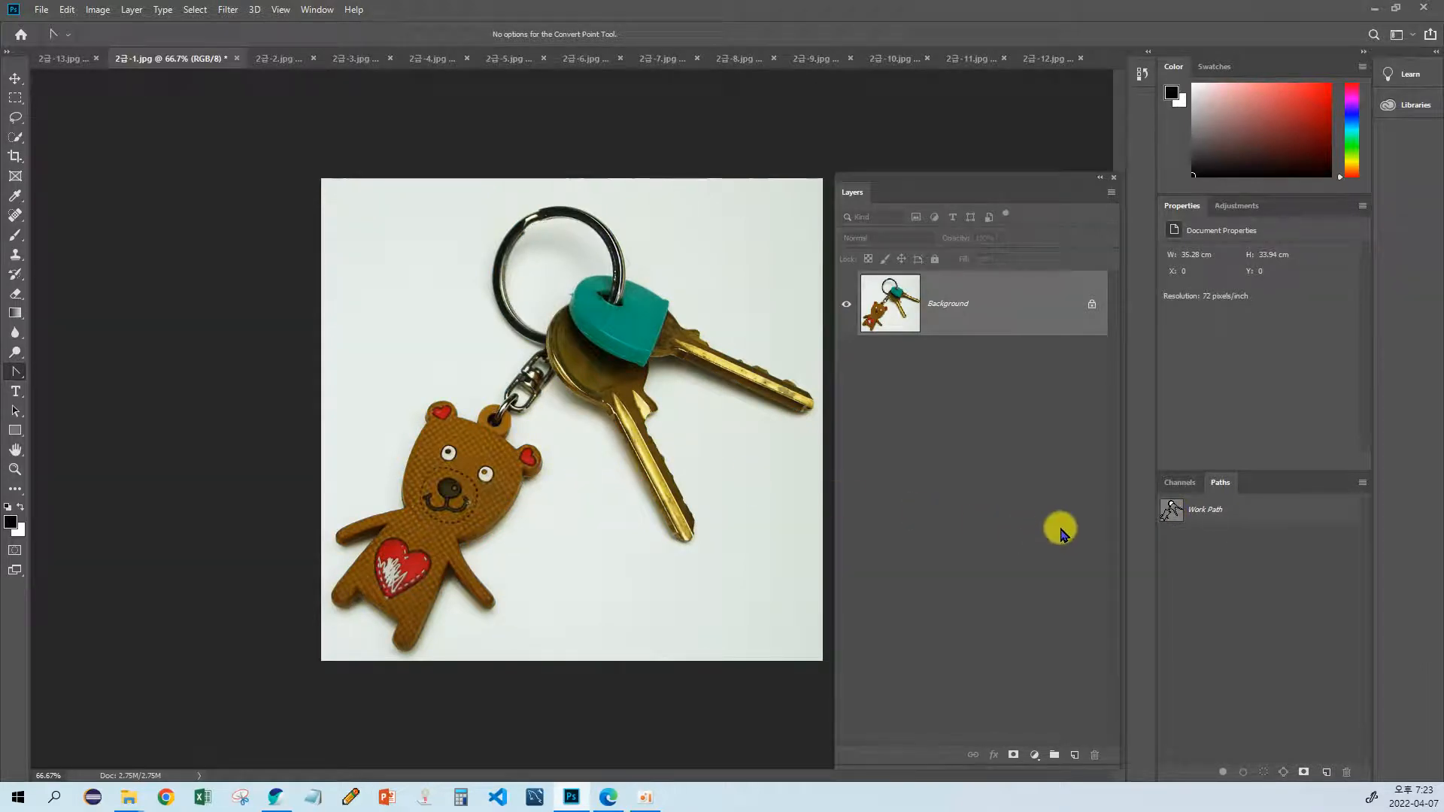
Step: Zoom in to 200% and load the work path as a selection to check the key ring's inner edge, and redisplay the path
{"action": "left_click", "coordinate": [15, 469]}
{"action": "left_click", "coordinate": [485, 467]}
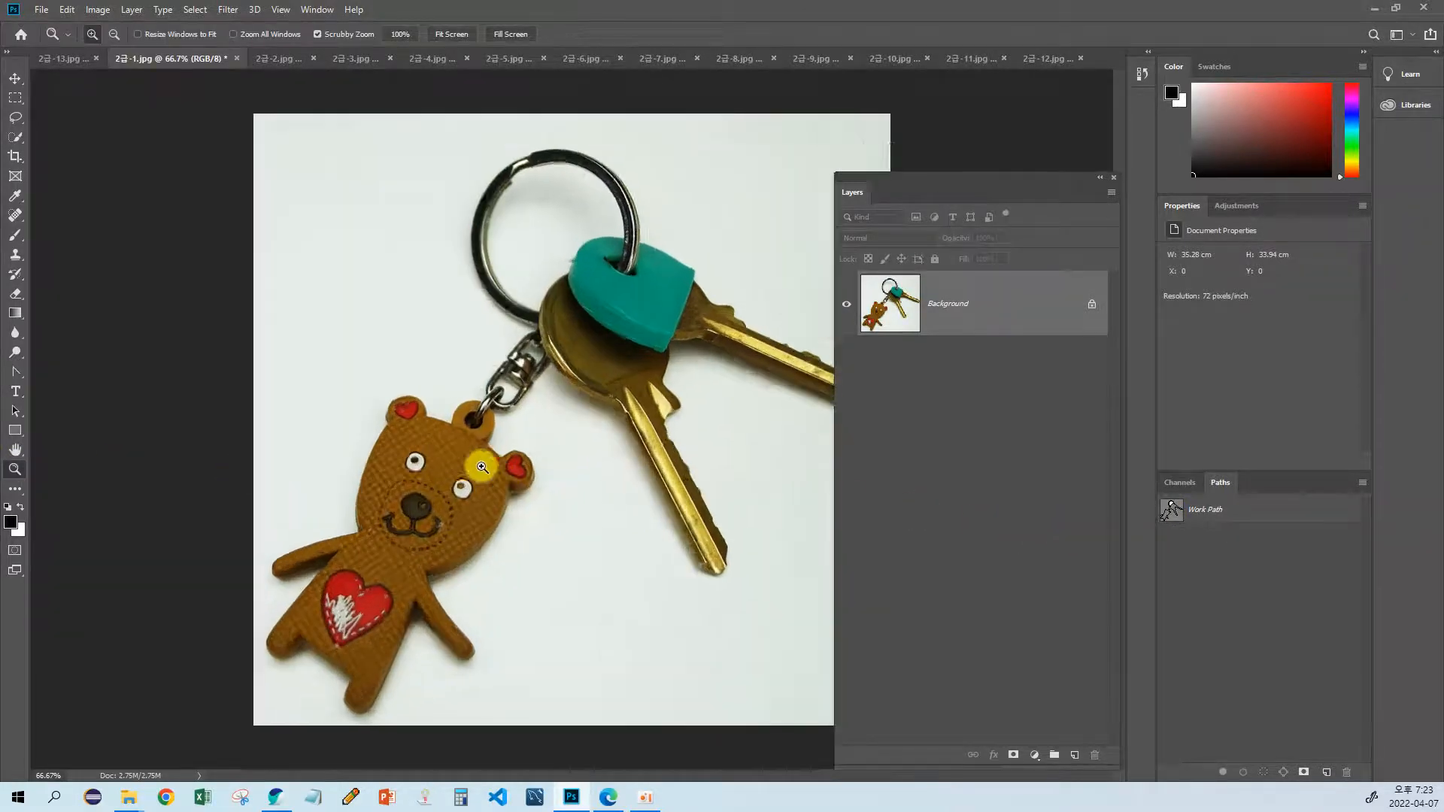
{"action": "left_click", "coordinate": [485, 467]}
{"action": "left_click_drag", "start_coordinate": [522, 403], "coordinate": [494, 483]}
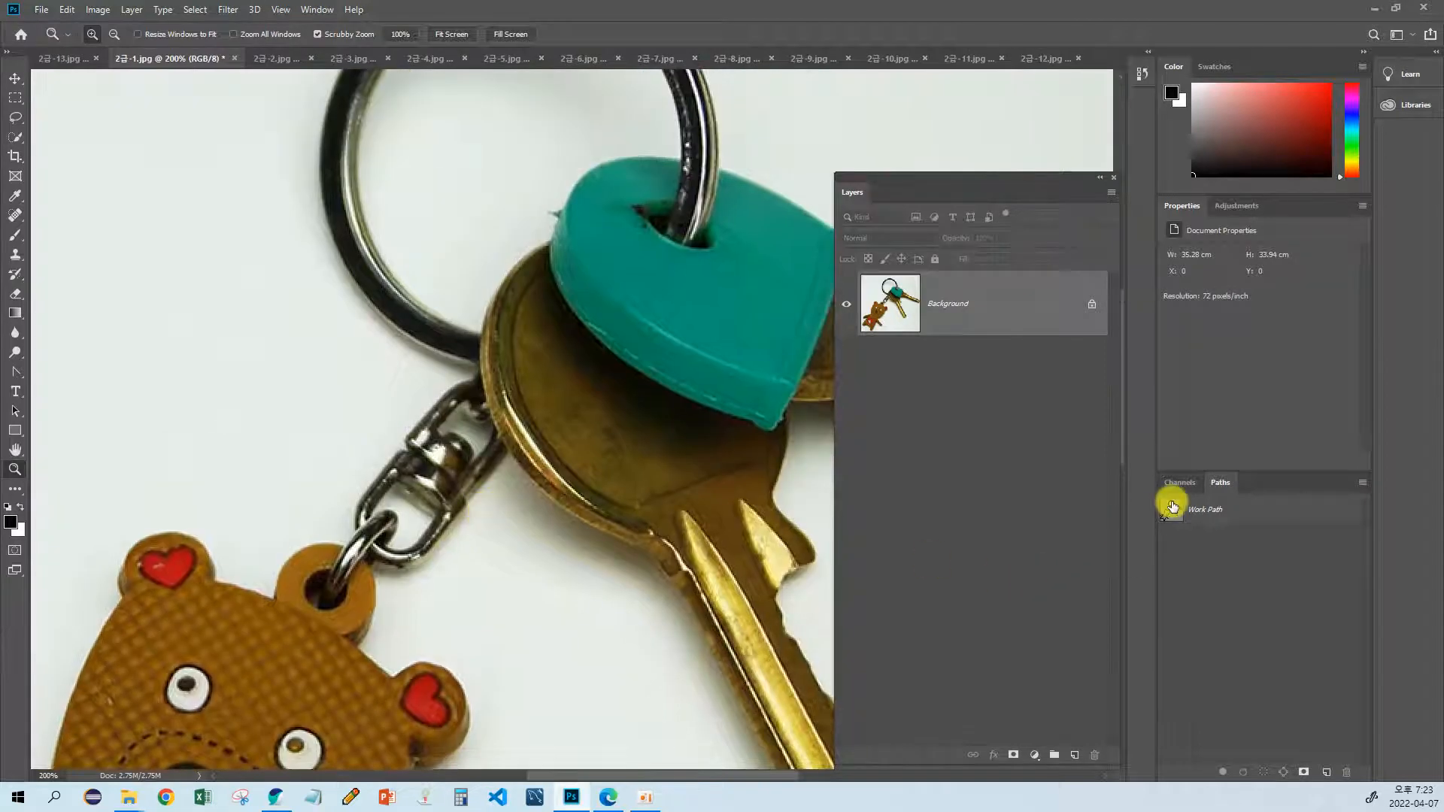
{"action": "left_click", "coordinate": [1171, 501]}
{"action": "left_click_drag", "start_coordinate": [583, 445], "coordinate": [460, 519]}
{"action": "left_click", "coordinate": [1167, 519]}
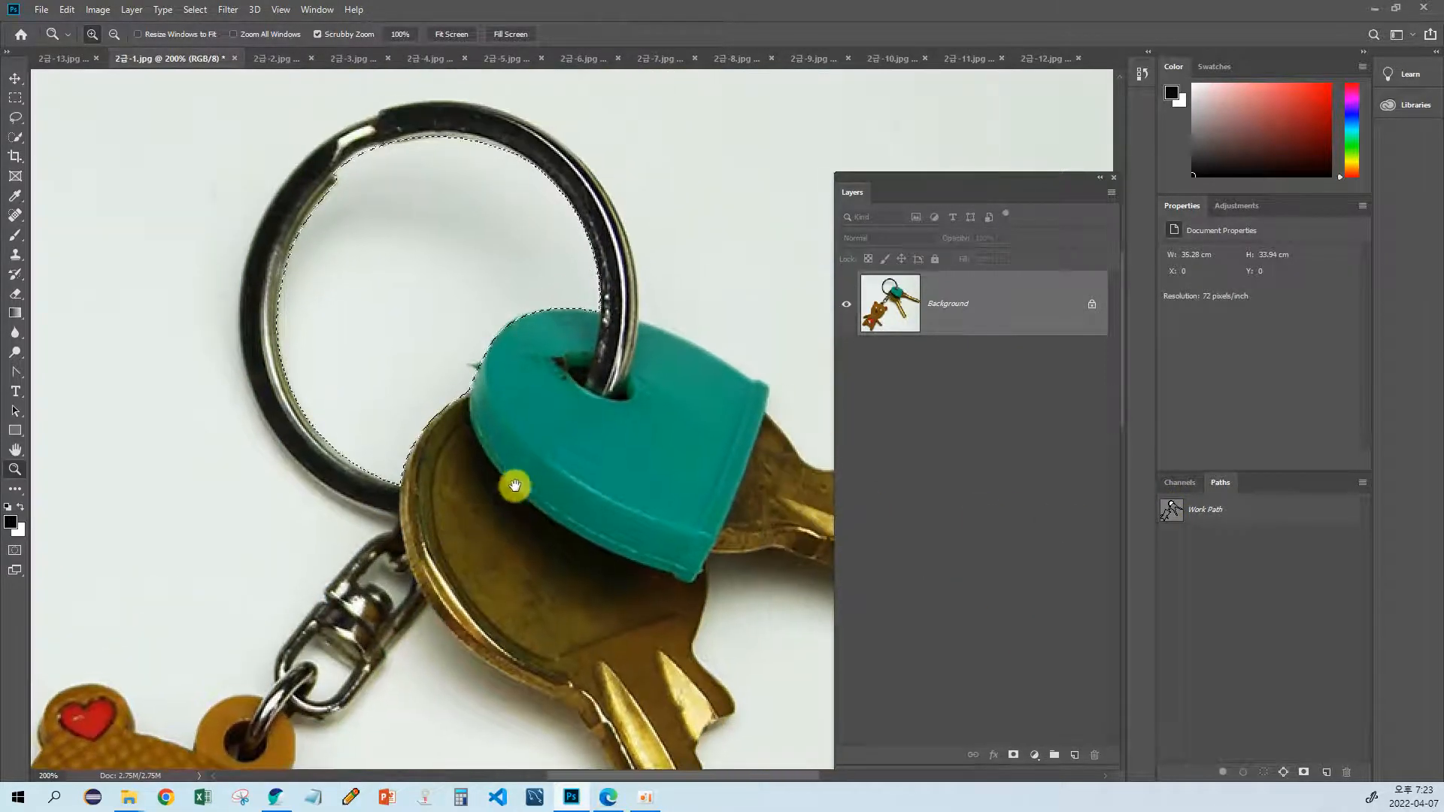
{"action": "double_click", "coordinate": [1166, 510]}
{"action": "left_click", "coordinate": [809, 278]}
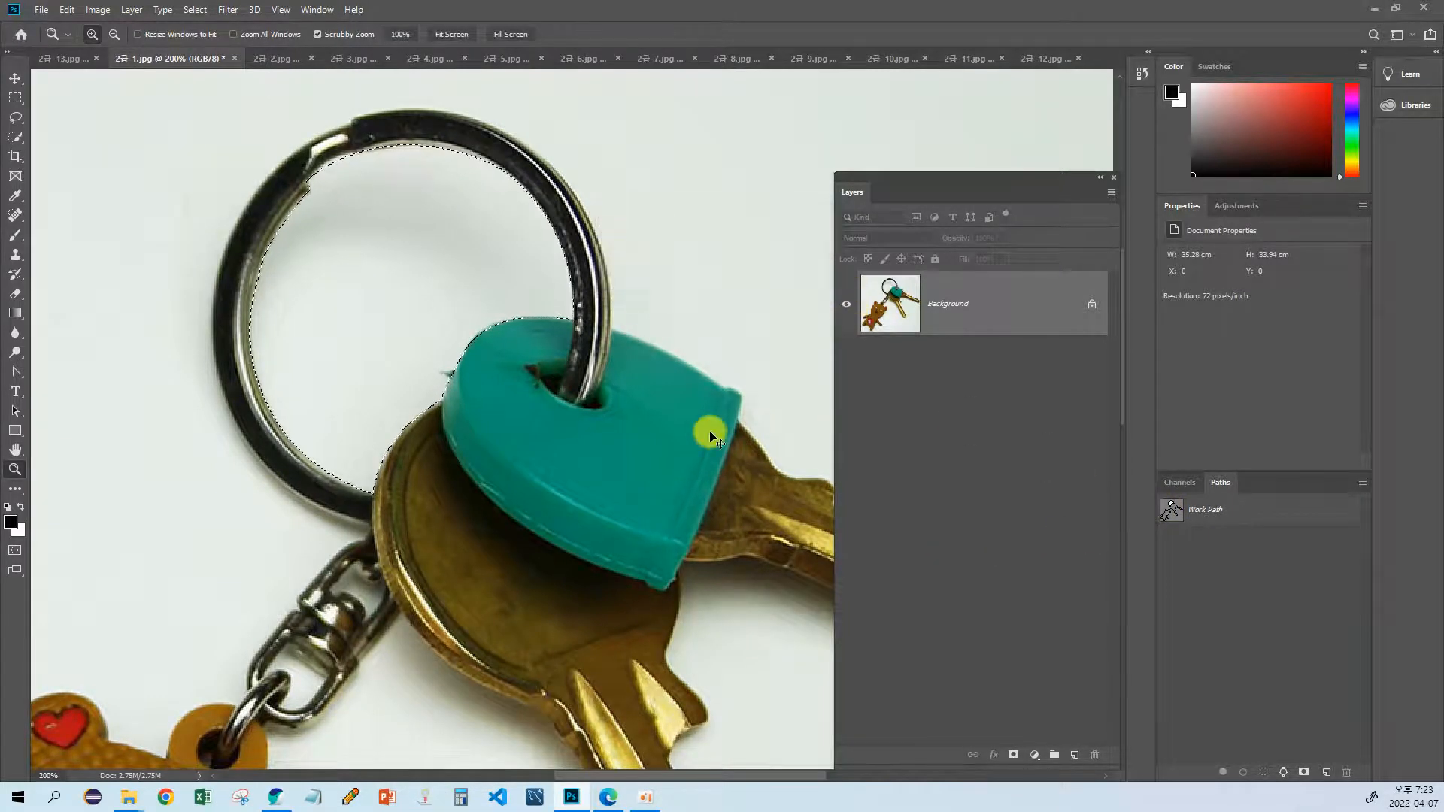
{"action": "left_click_drag", "start_coordinate": [453, 454], "coordinate": [508, 379]}
{"action": "left_click", "coordinate": [1166, 511]}
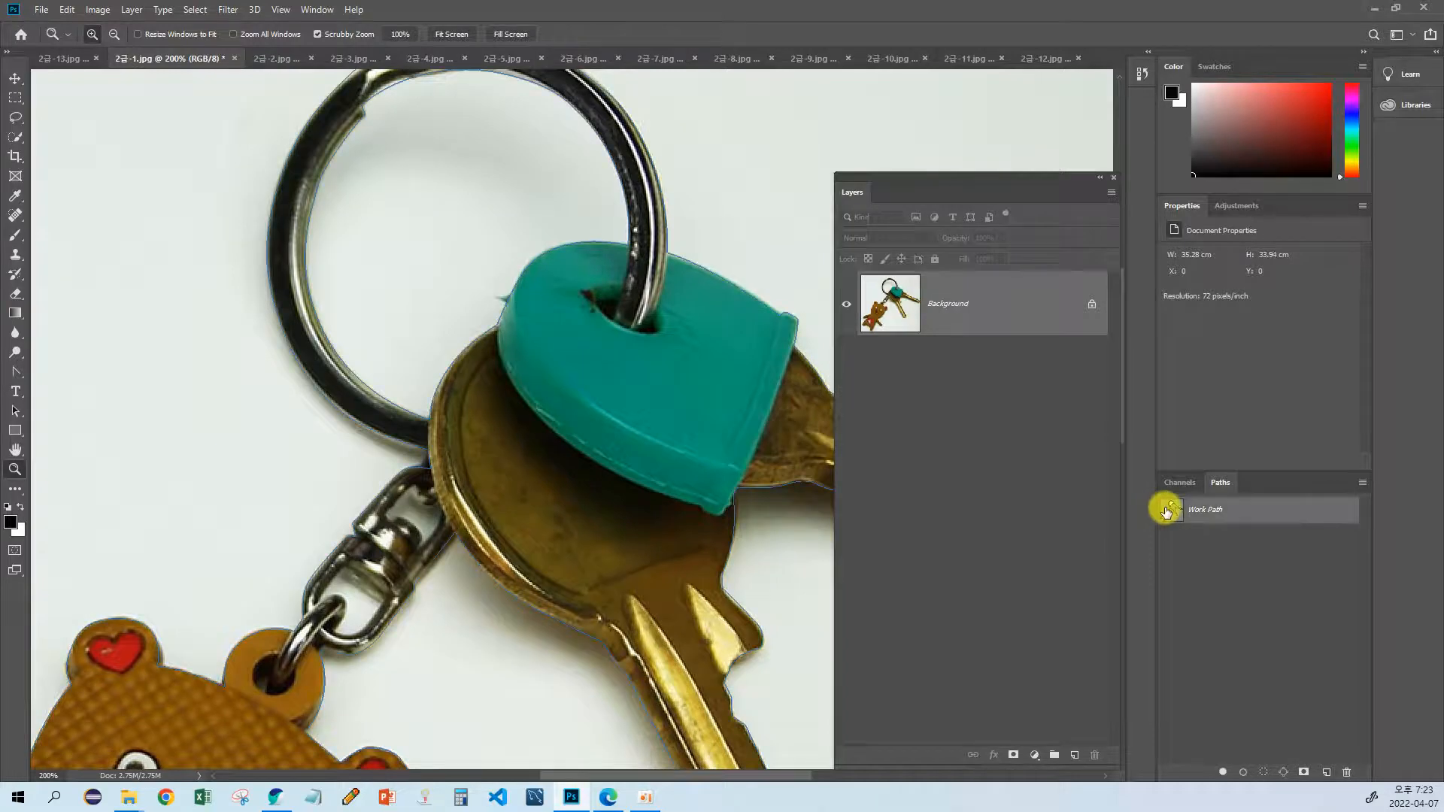
Step: Select the path components around the clasp and ring, and hide the work path
{"action": "left_click_drag", "start_coordinate": [618, 489], "coordinate": [661, 398]}
{"action": "left_click_drag", "start_coordinate": [563, 435], "coordinate": [566, 431]}
{"action": "key", "text": "a"}
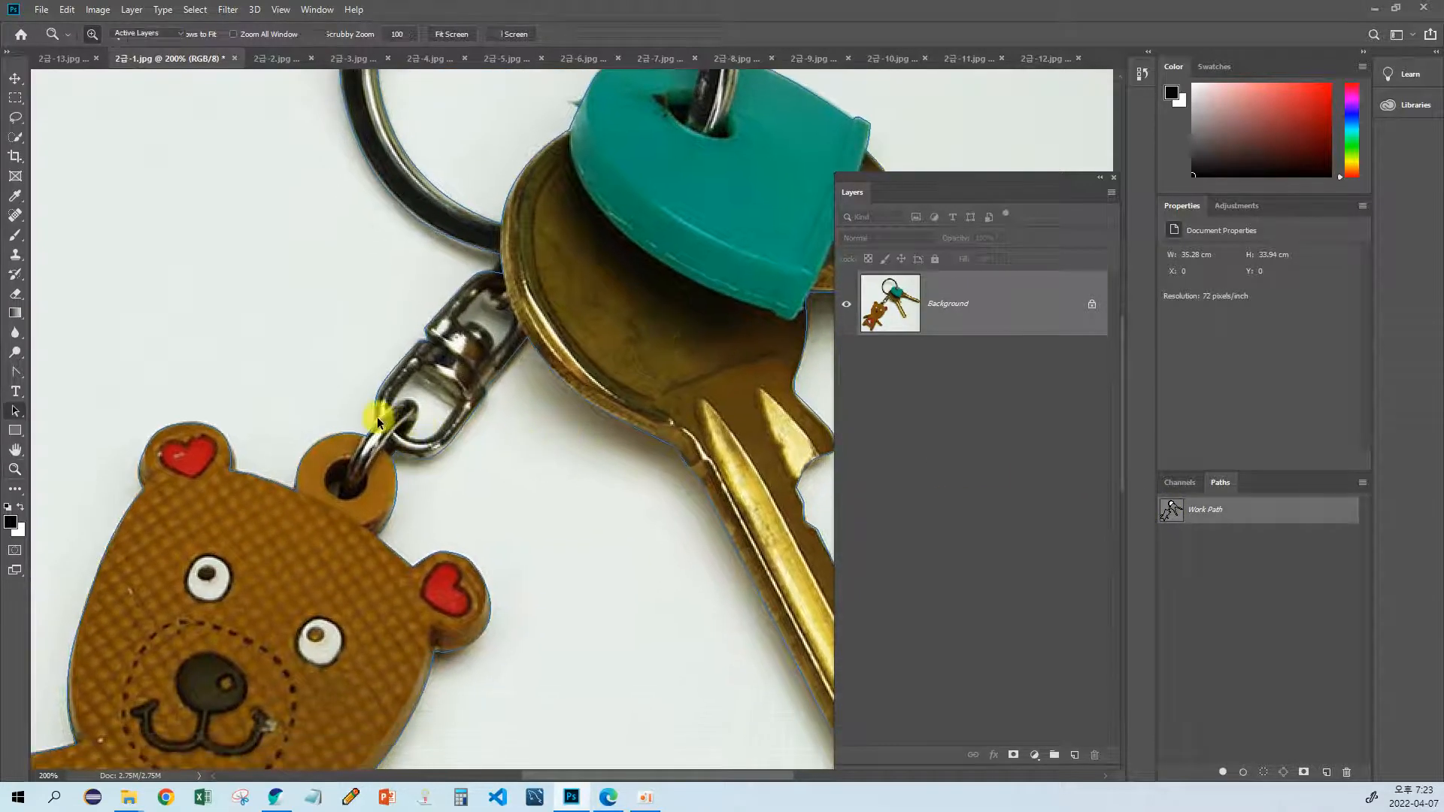
{"action": "left_click_drag", "start_coordinate": [331, 332], "coordinate": [447, 523]}
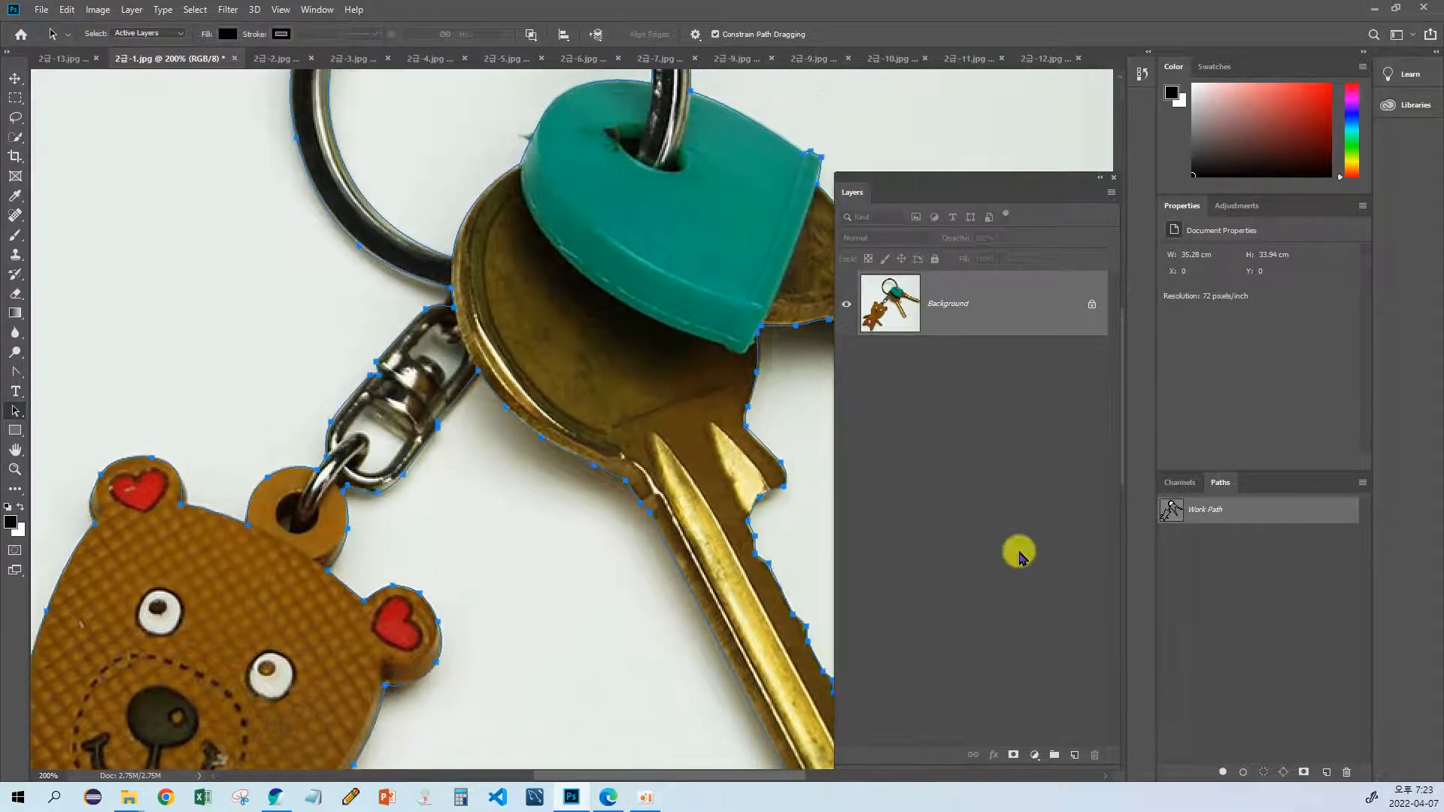
{"action": "left_click", "coordinate": [1174, 509], "text": "ctrl"}
Step: Load the work path as a selection around the ring and keys once more, and deselect it
{"action": "left_click_drag", "start_coordinate": [525, 385], "coordinate": [493, 503]}
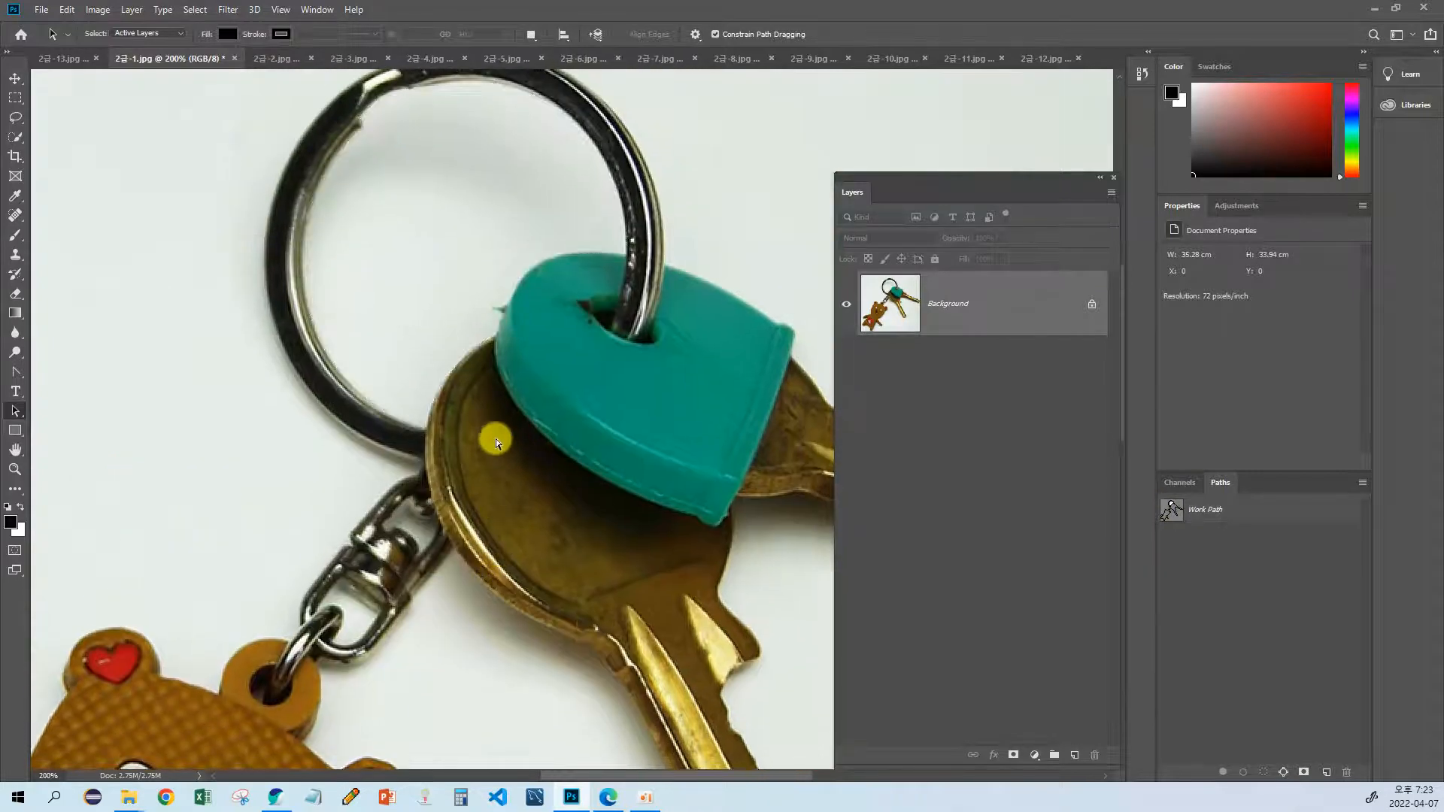
{"action": "left_click_drag", "start_coordinate": [493, 432], "coordinate": [496, 541]}
{"action": "left_click", "coordinate": [1171, 509], "text": "ctrl"}
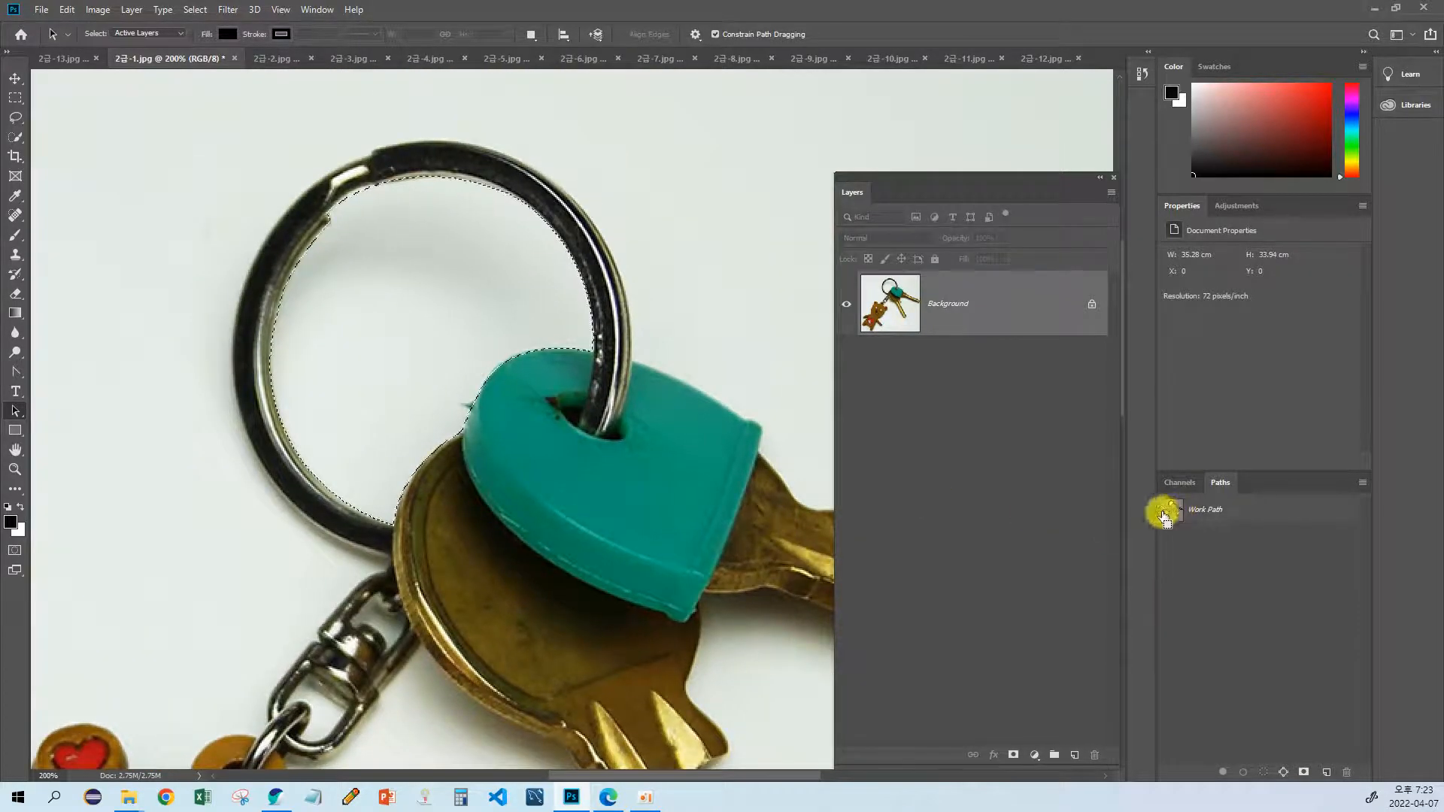
{"action": "key", "text": "ctrl+d"}
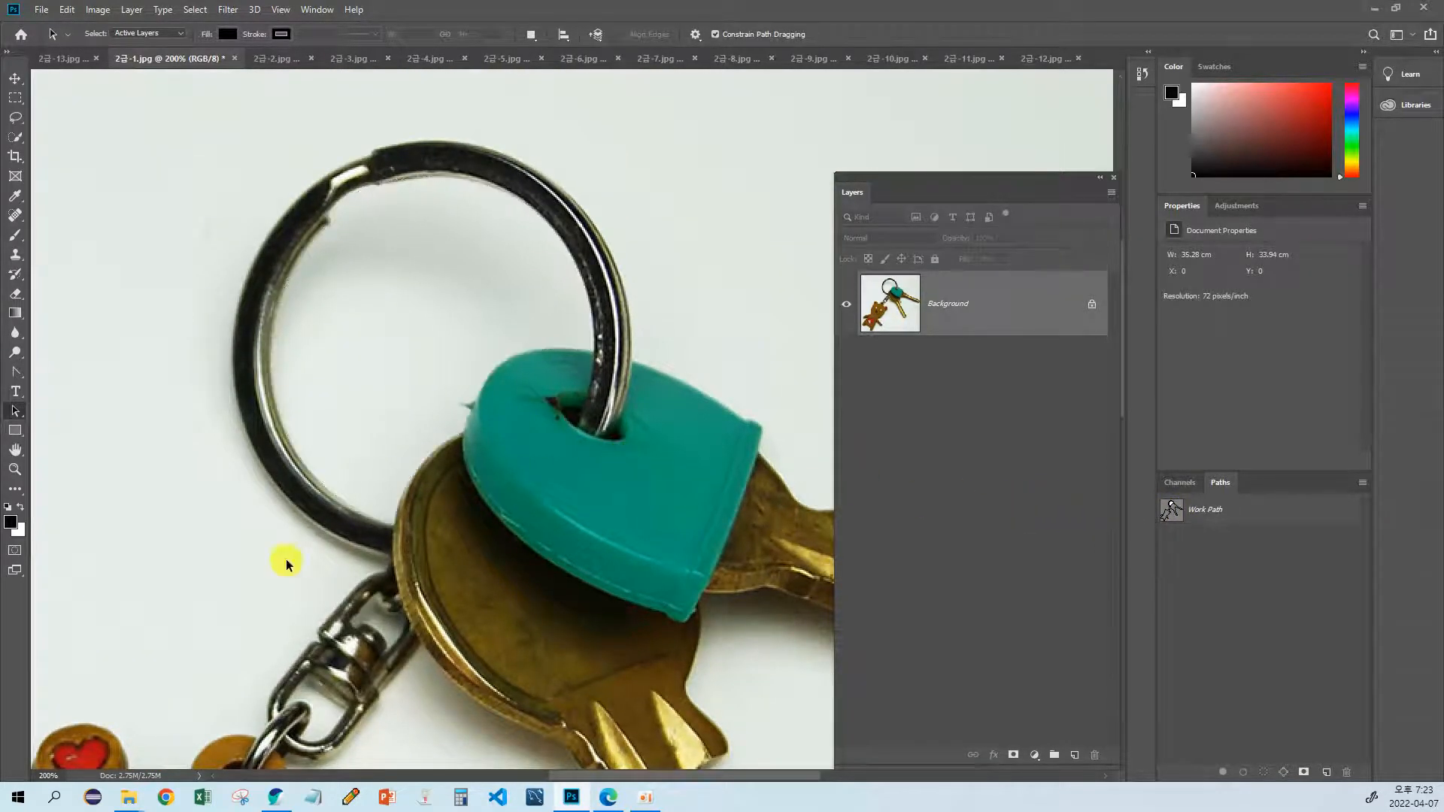
Step: Redisplay the work path, try moving the subpath inside the key ring, and undo the move
{"action": "left_click_drag", "start_coordinate": [287, 564], "coordinate": [318, 381]}
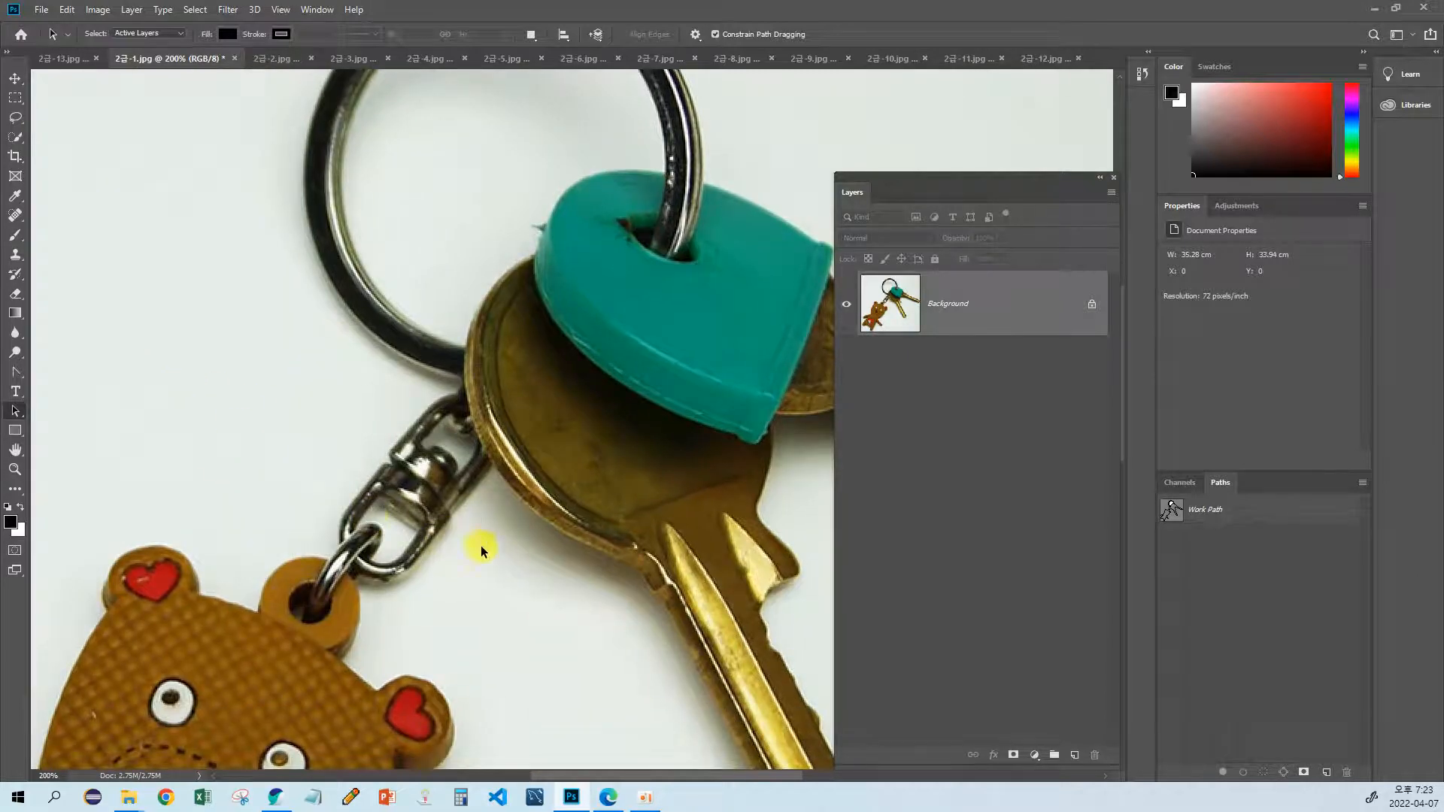
{"action": "left_click", "coordinate": [1171, 512]}
{"action": "scroll", "coordinate": [435, 296], "scroll_direction": "up", "scroll_amount": 3}
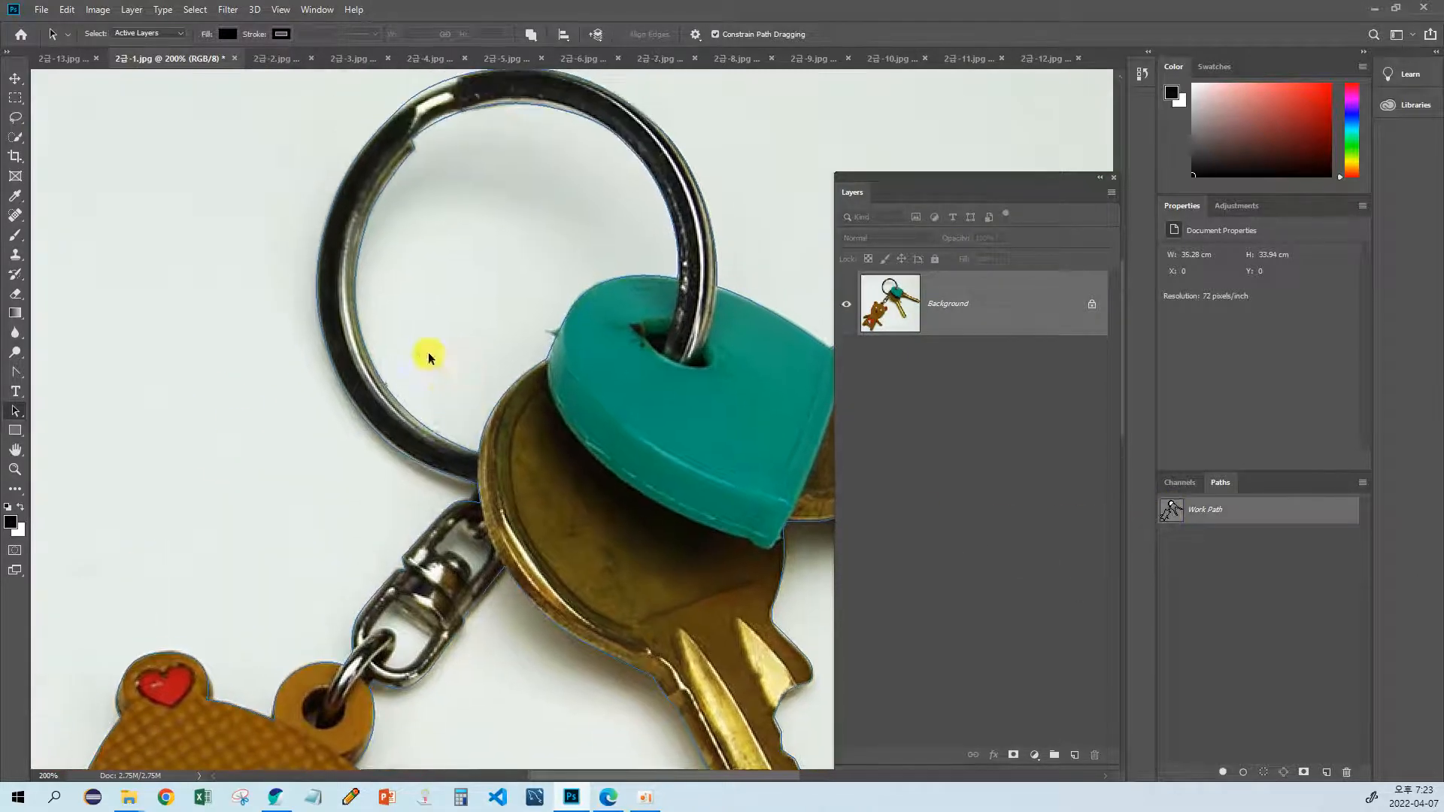
{"action": "left_click_drag", "start_coordinate": [427, 352], "coordinate": [409, 396]}
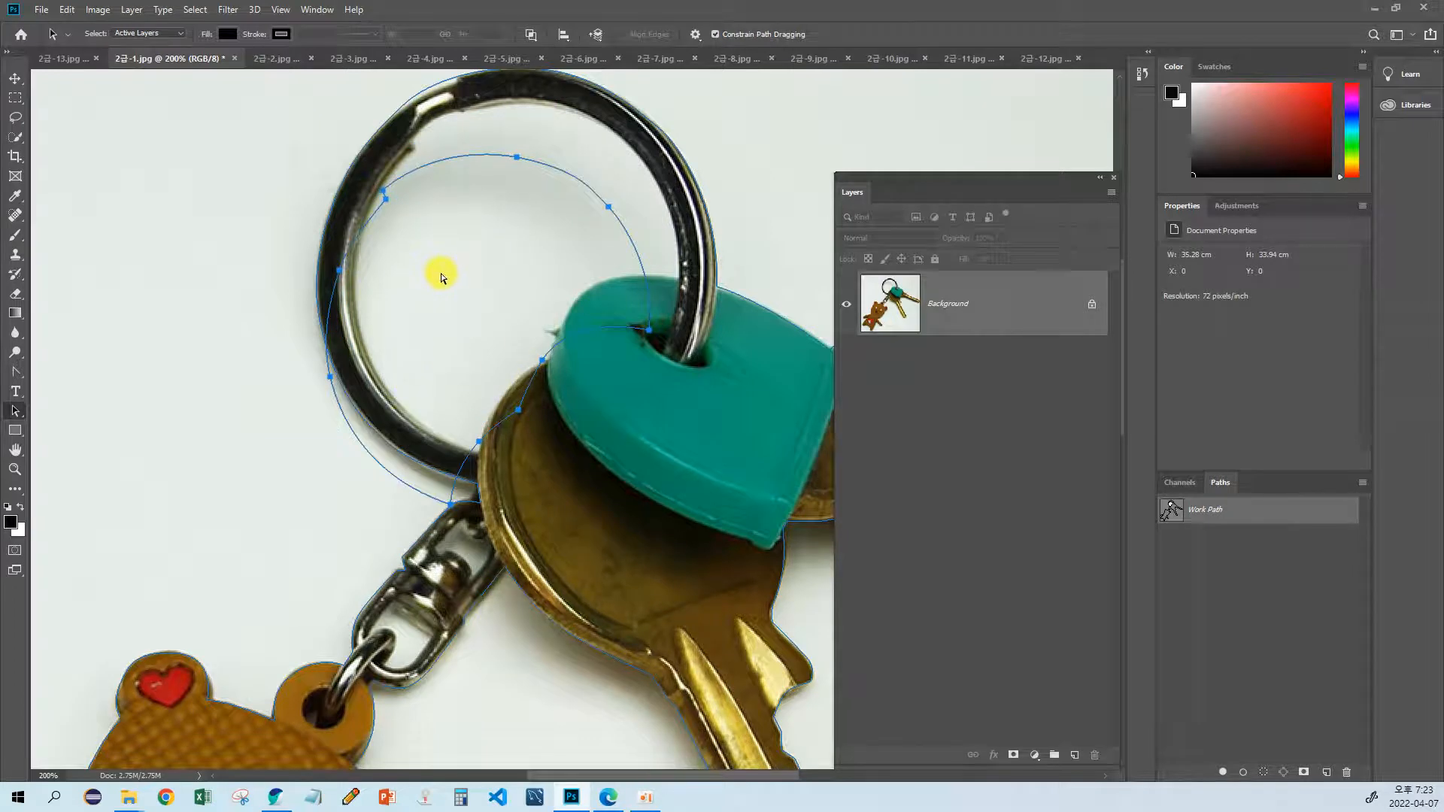
{"action": "key", "text": "ctrl+z"}
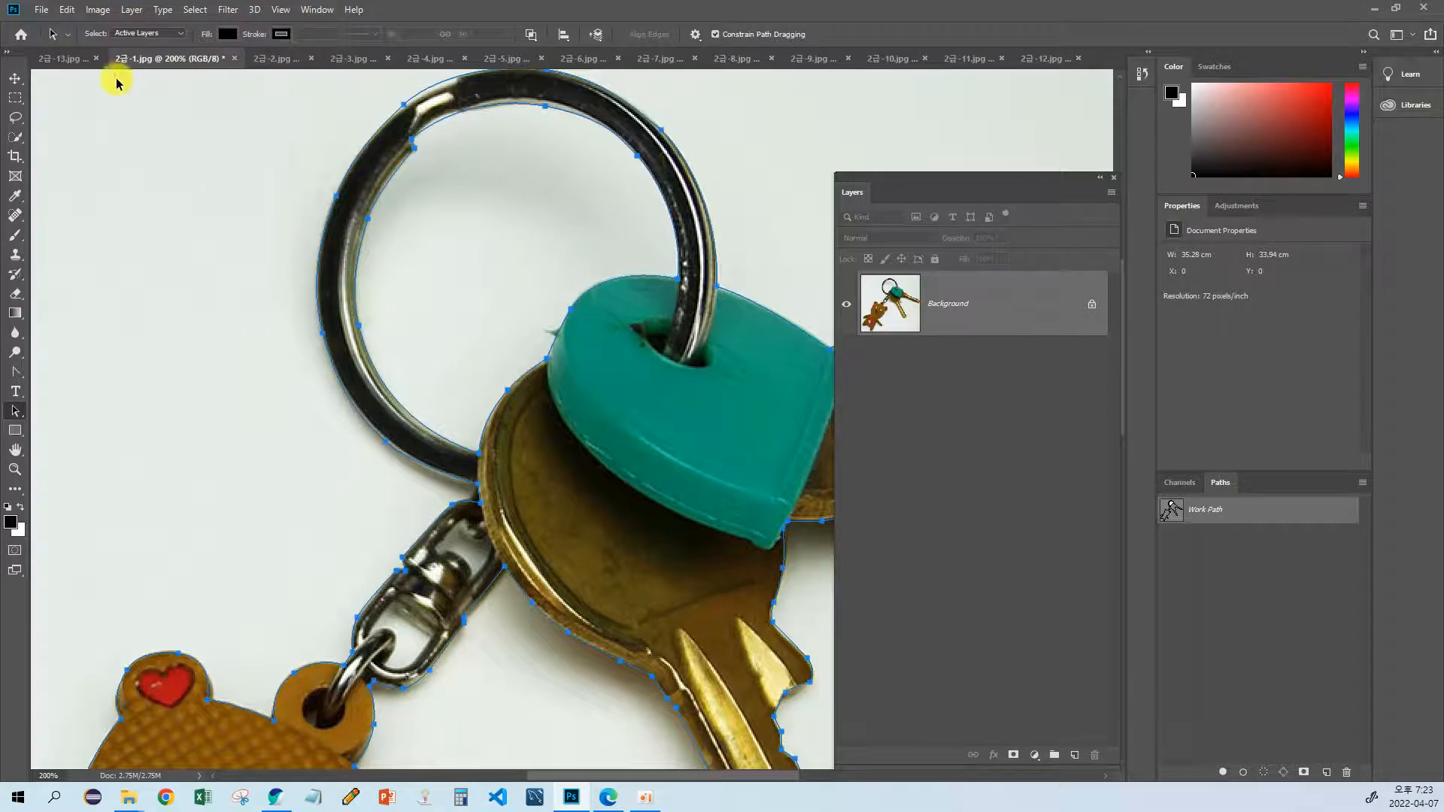
{"action": "key", "text": "p"}
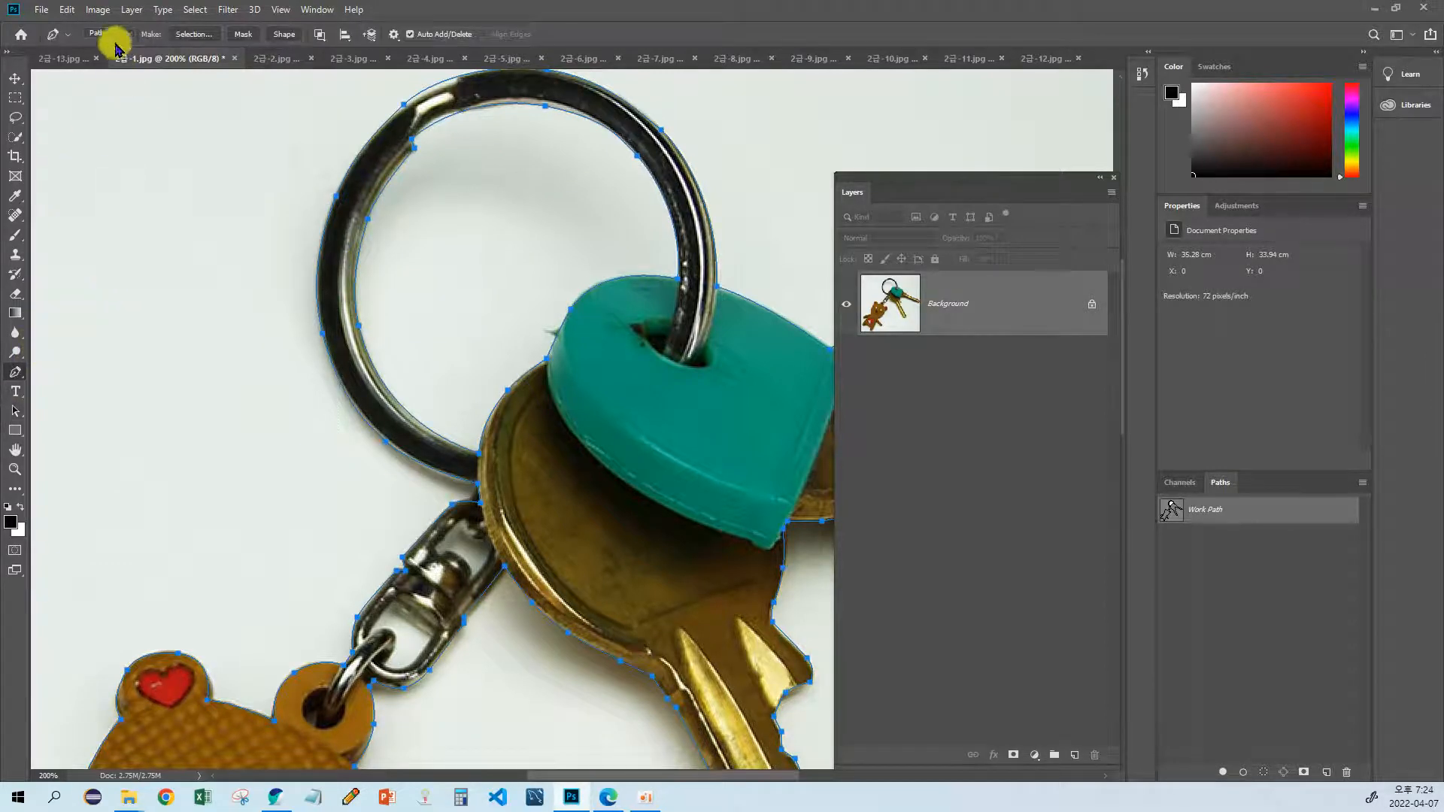
{"action": "left_click_drag", "start_coordinate": [252, 272], "coordinate": [190, 388]}
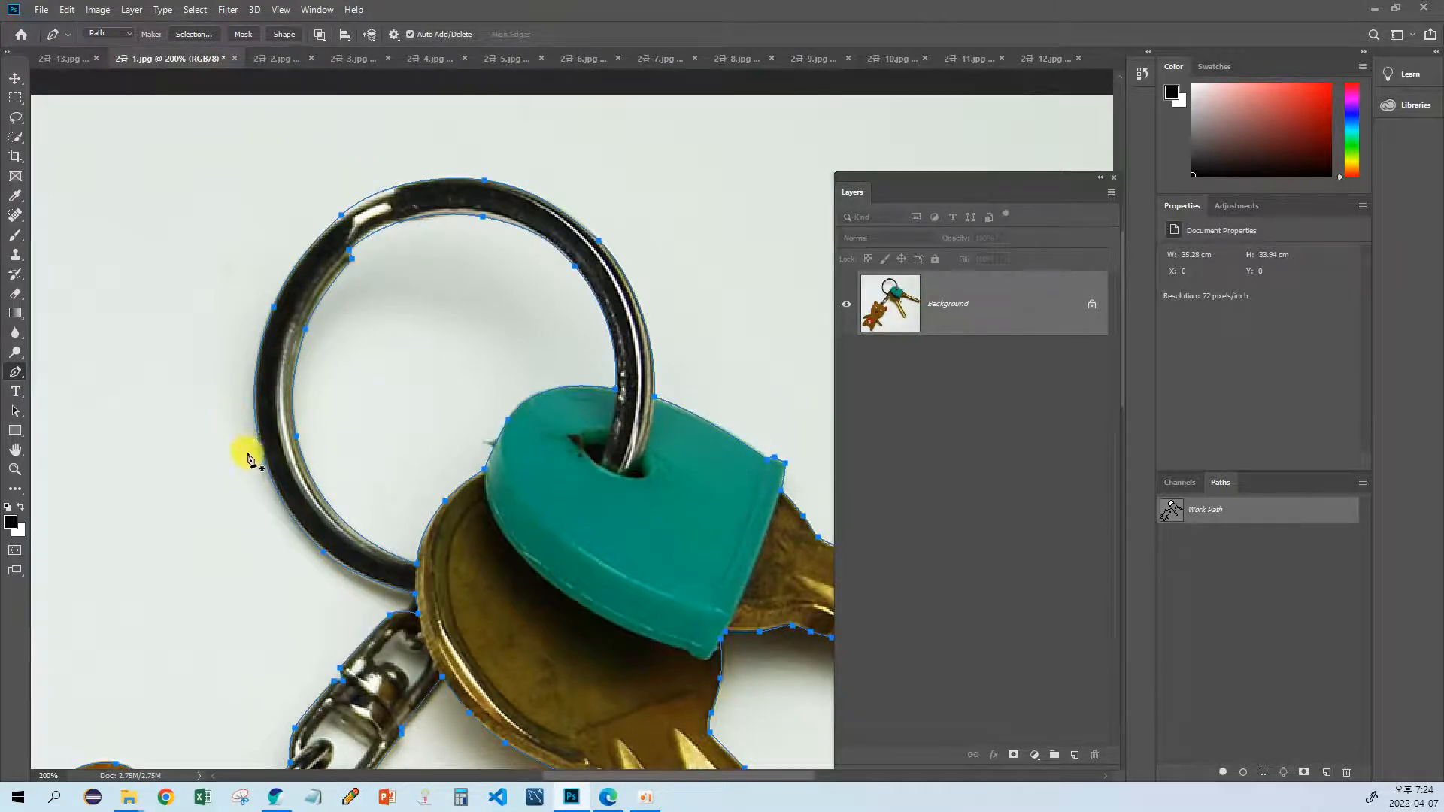
{"action": "left_click_drag", "start_coordinate": [248, 459], "coordinate": [276, 298]}
{"action": "left_click_drag", "start_coordinate": [318, 466], "coordinate": [377, 410]}
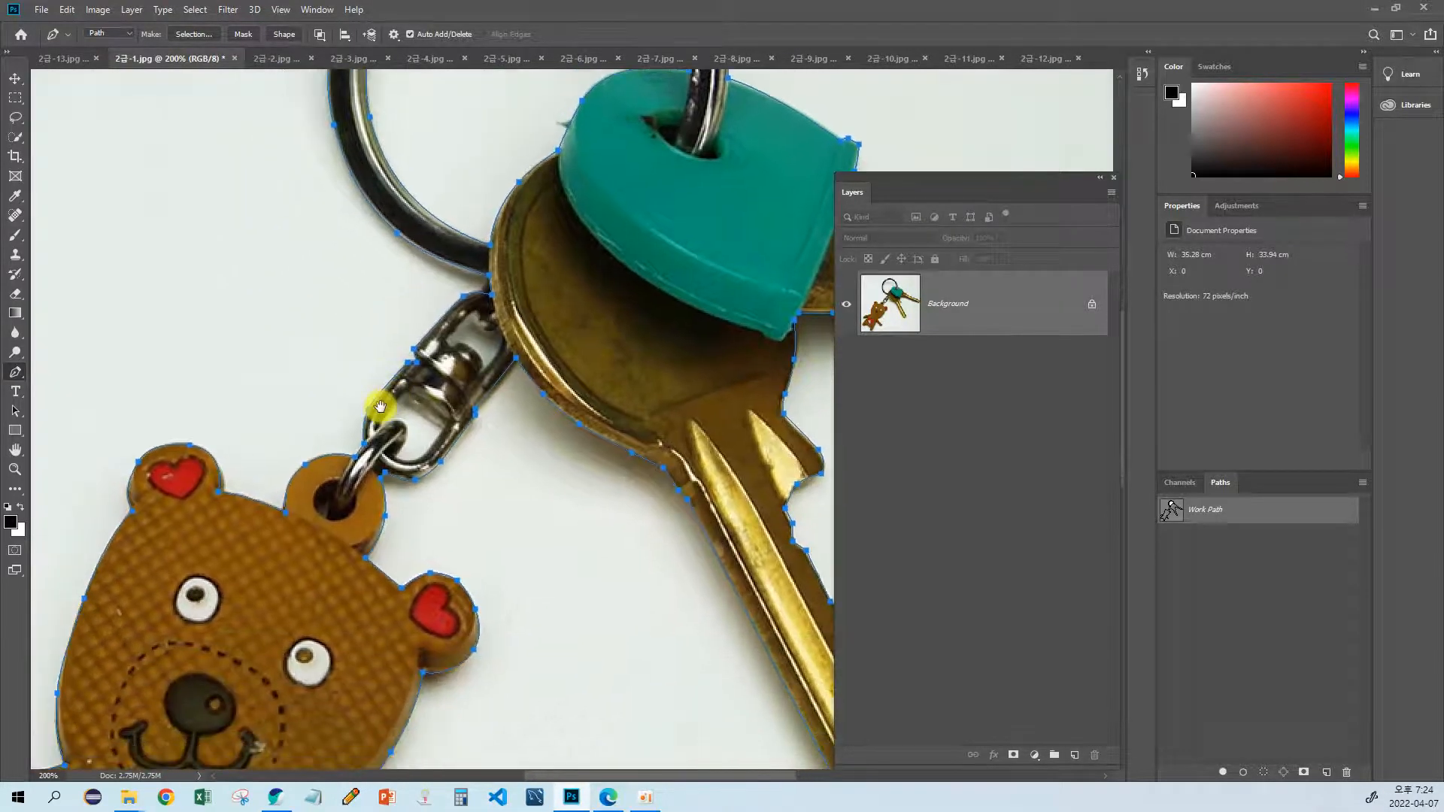
{"action": "left_click_drag", "start_coordinate": [464, 402], "coordinate": [458, 547]}
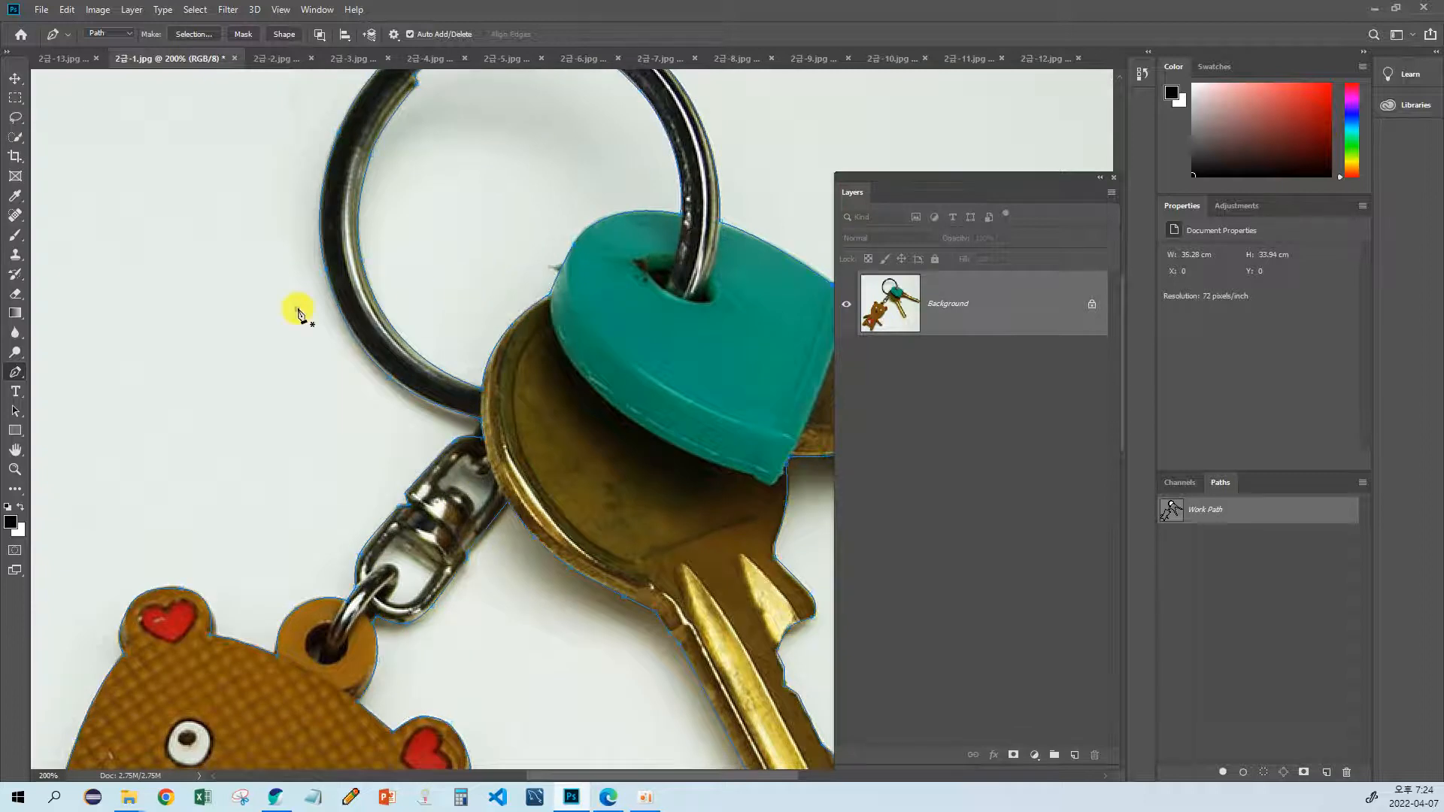
{"action": "key", "text": "Return"}
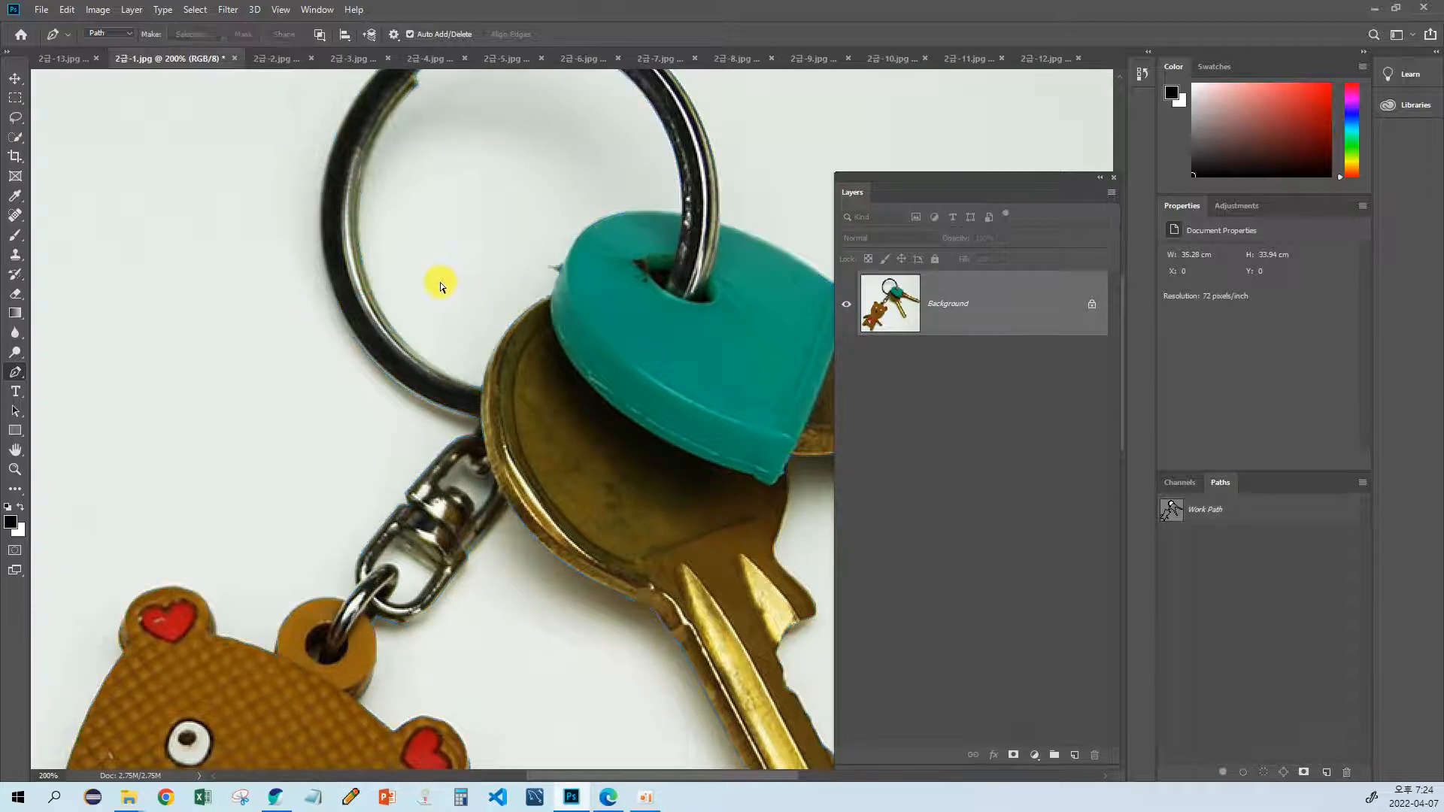
Step: Delete the subpath inside the key ring from the work path, leaving the outer outline
{"action": "left_click", "coordinate": [1164, 512]}
{"action": "left_click", "coordinate": [16, 410]}
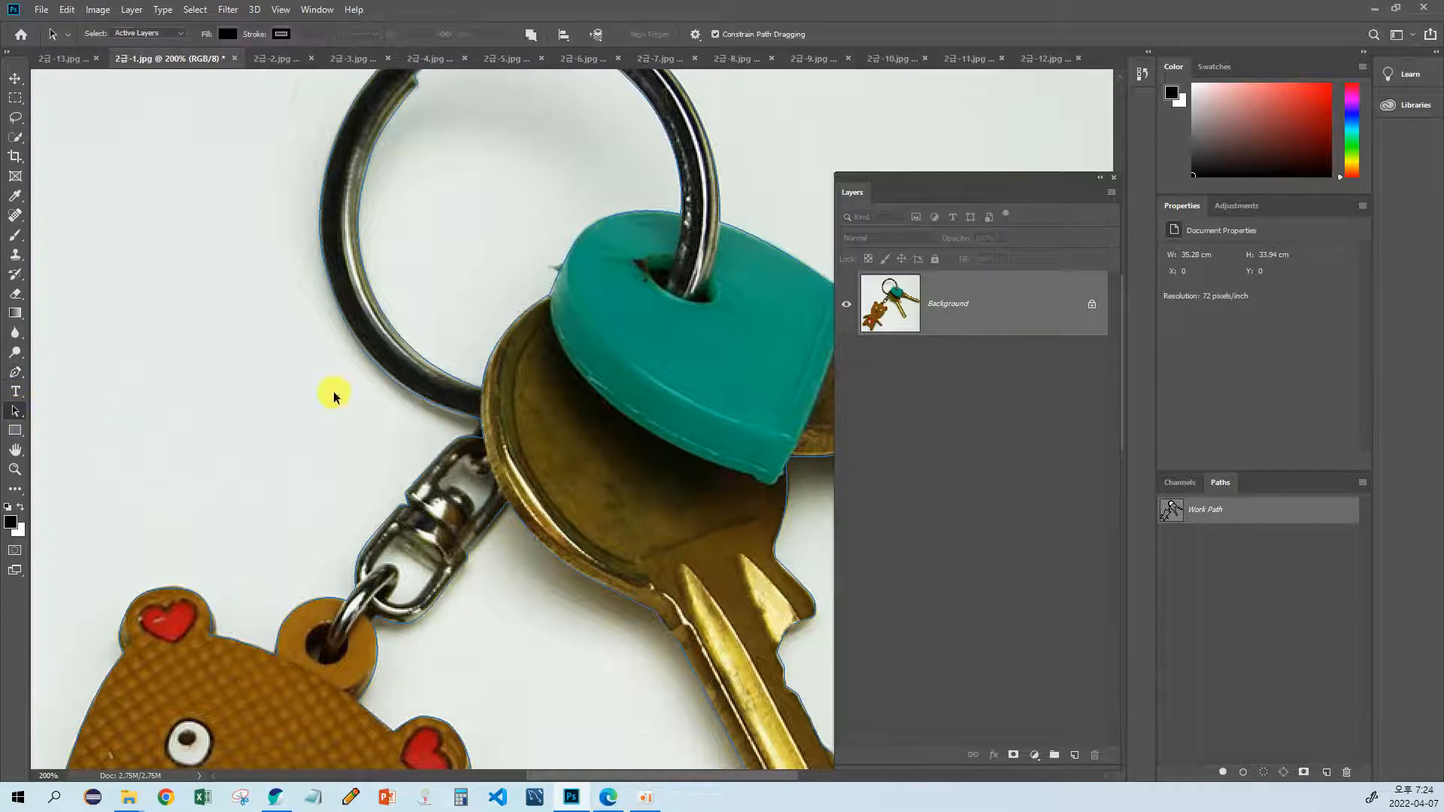
{"action": "left_click", "coordinate": [422, 319]}
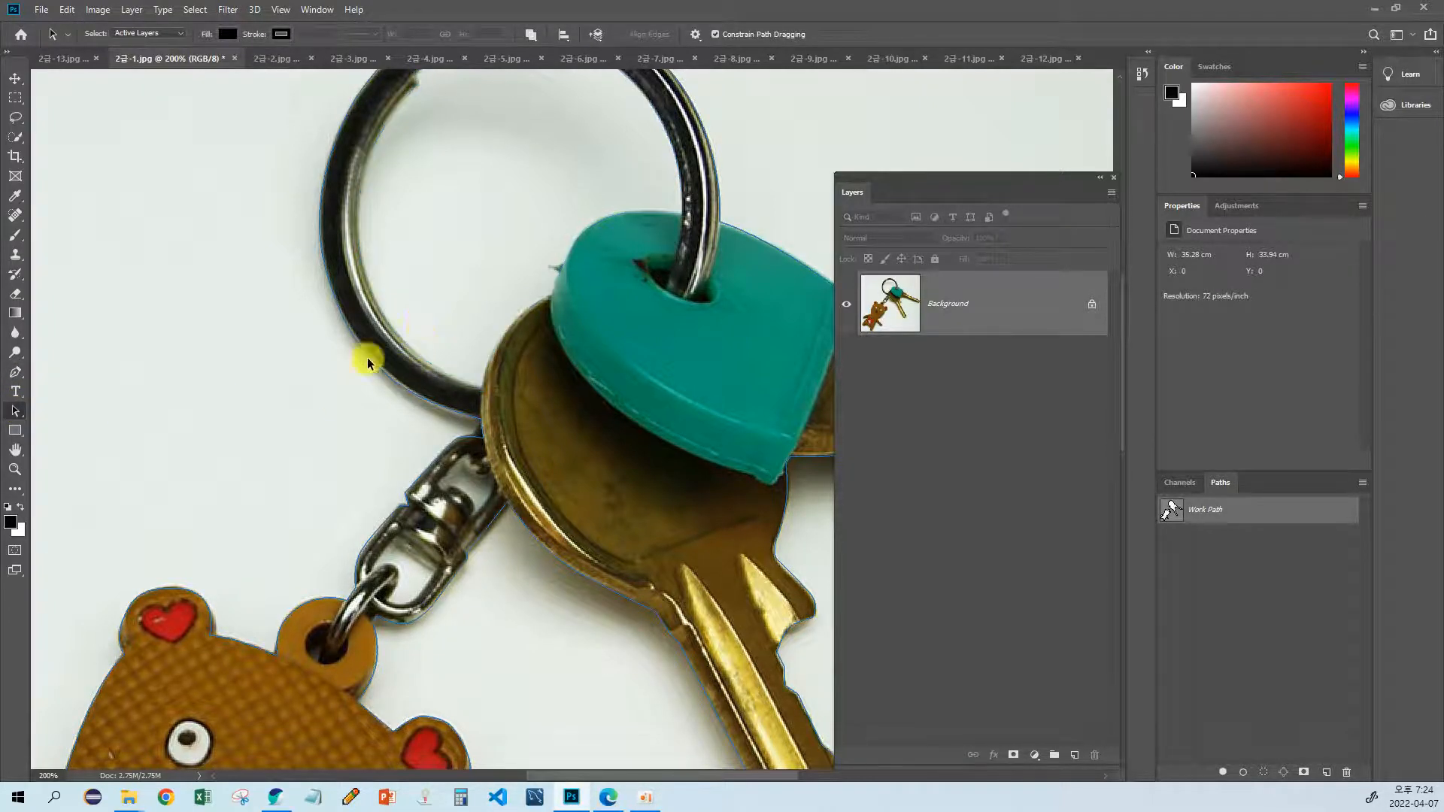
Step: Select the remaining outer outline of the bear, ring and keys and convert it to a selection
{"action": "left_click_drag", "start_coordinate": [335, 411], "coordinate": [448, 376]}
{"action": "left_click_drag", "start_coordinate": [593, 393], "coordinate": [455, 467]}
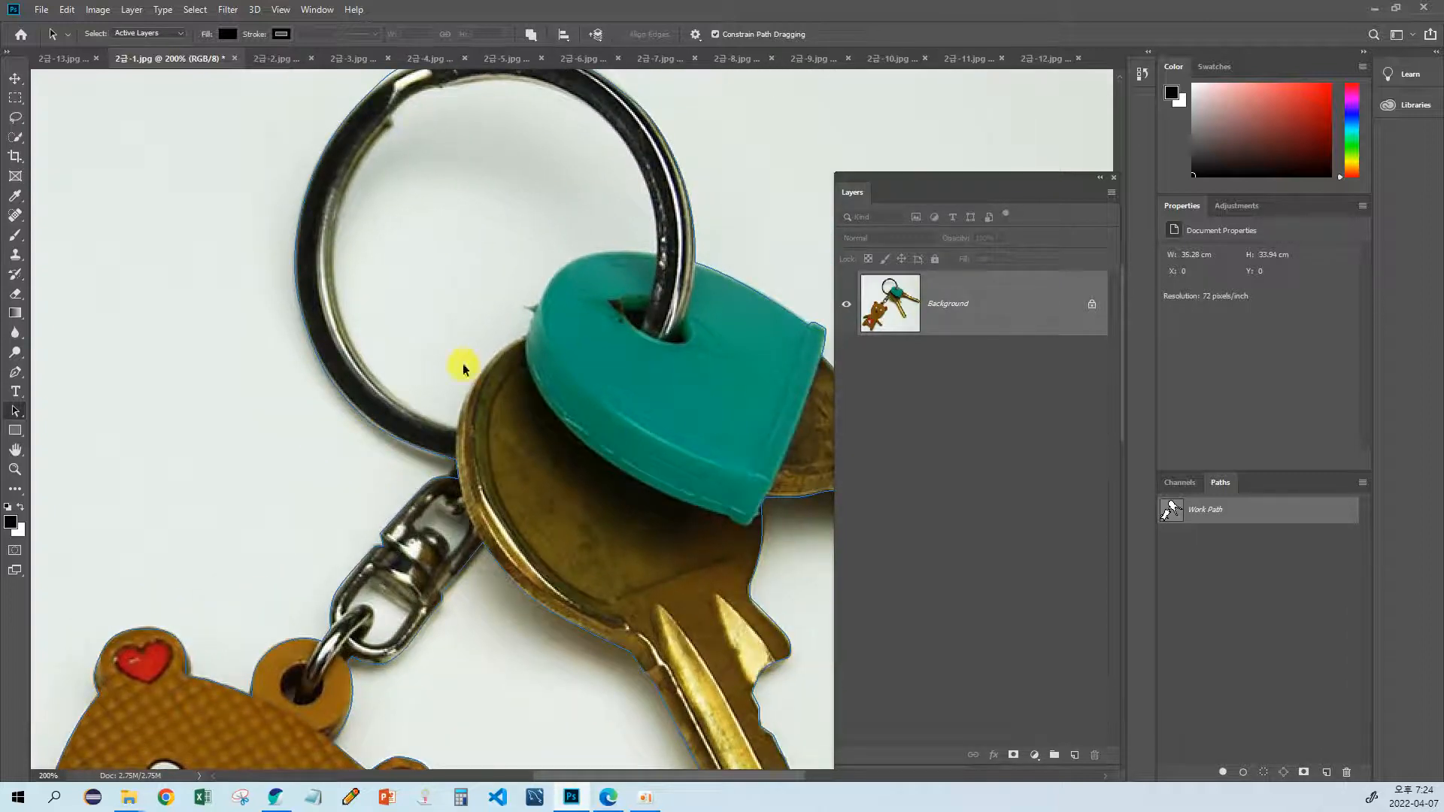
{"action": "left_click_drag", "start_coordinate": [463, 368], "coordinate": [442, 408]}
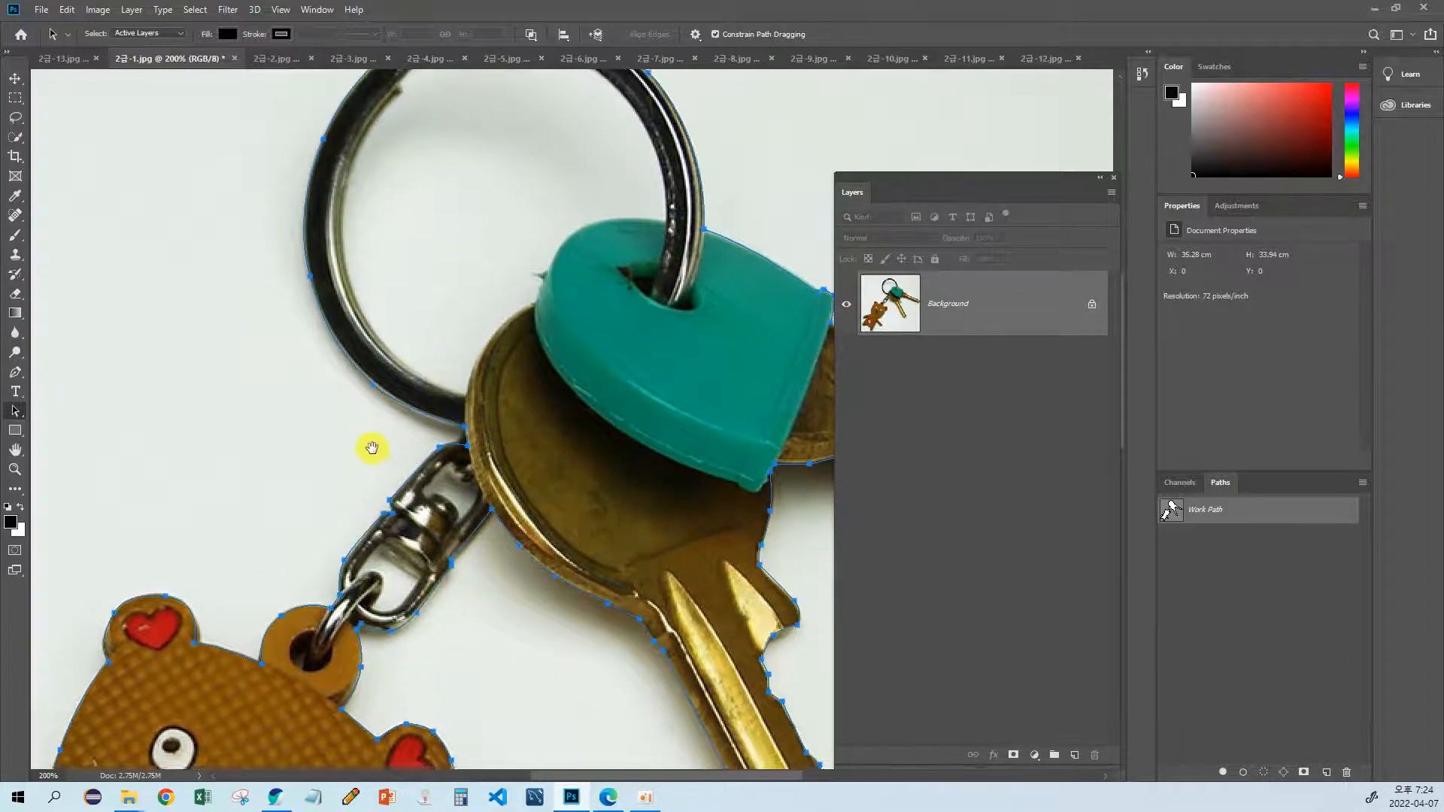
{"action": "left_click_drag", "start_coordinate": [371, 448], "coordinate": [394, 388]}
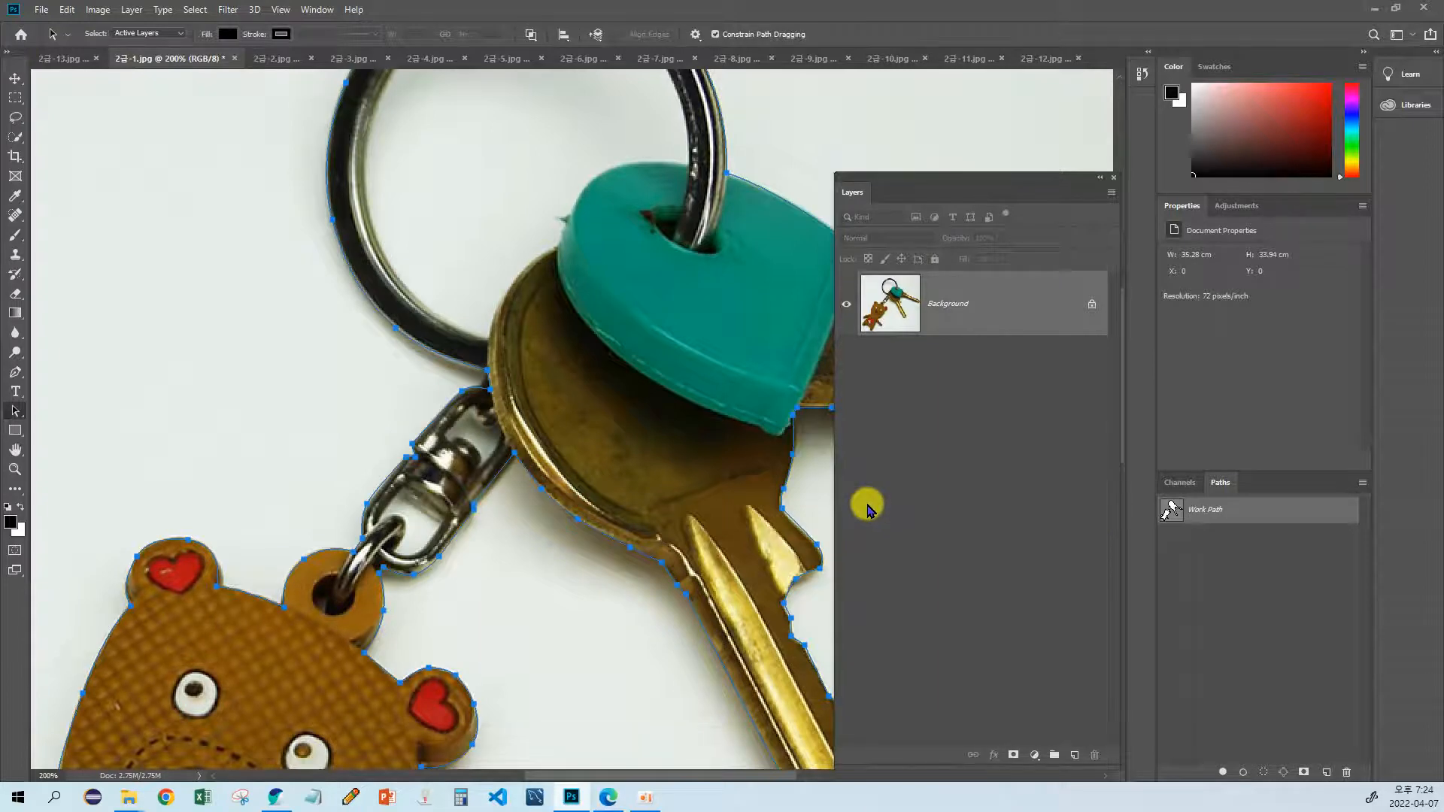
{"action": "key", "text": "Escape"}
{"action": "key", "text": "Escape"}
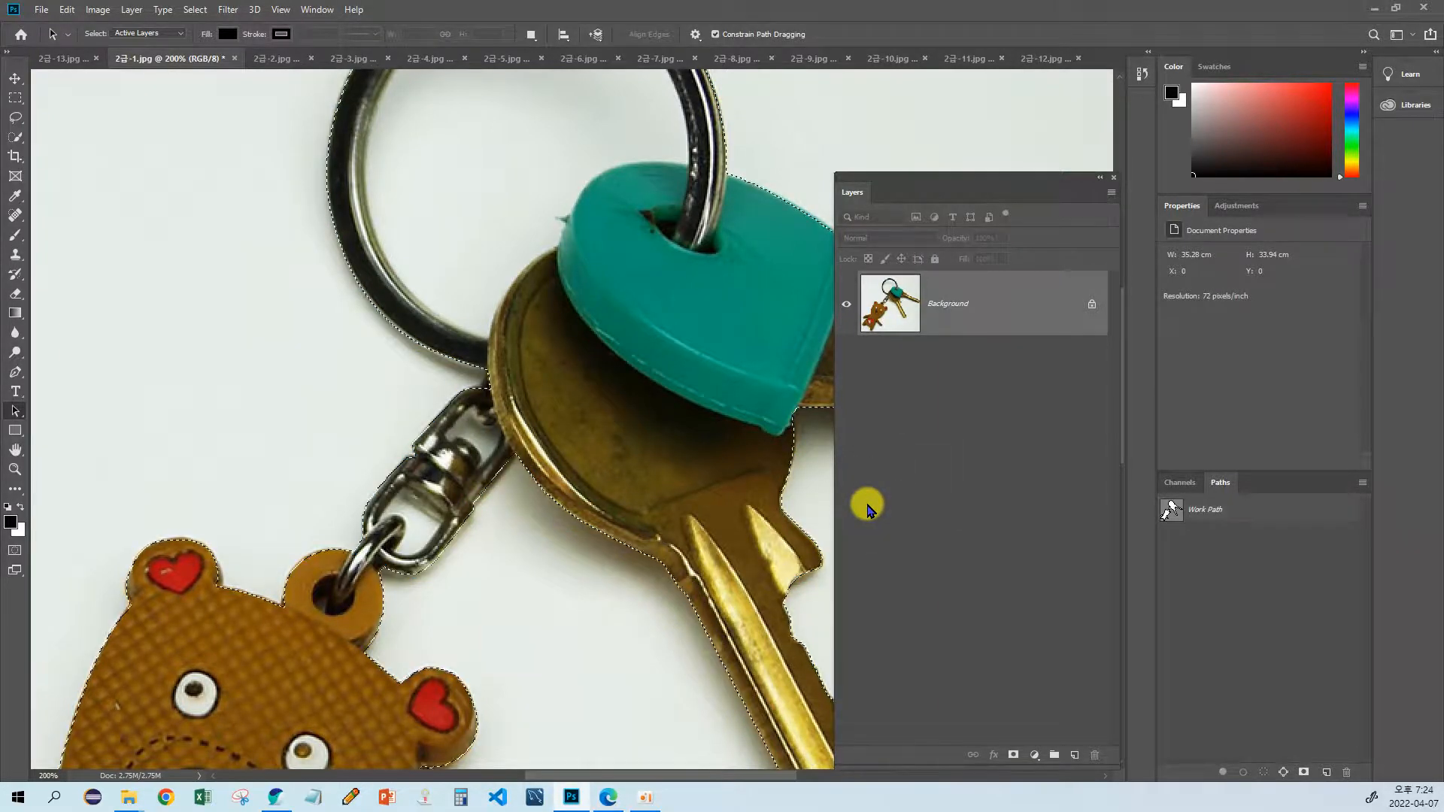
Step: Check the selection around the ring and keys and copy the selected keyring to a new layer
{"action": "left_click_drag", "start_coordinate": [566, 356], "coordinate": [459, 570]}
{"action": "left_click_drag", "start_coordinate": [438, 421], "coordinate": [457, 344]}
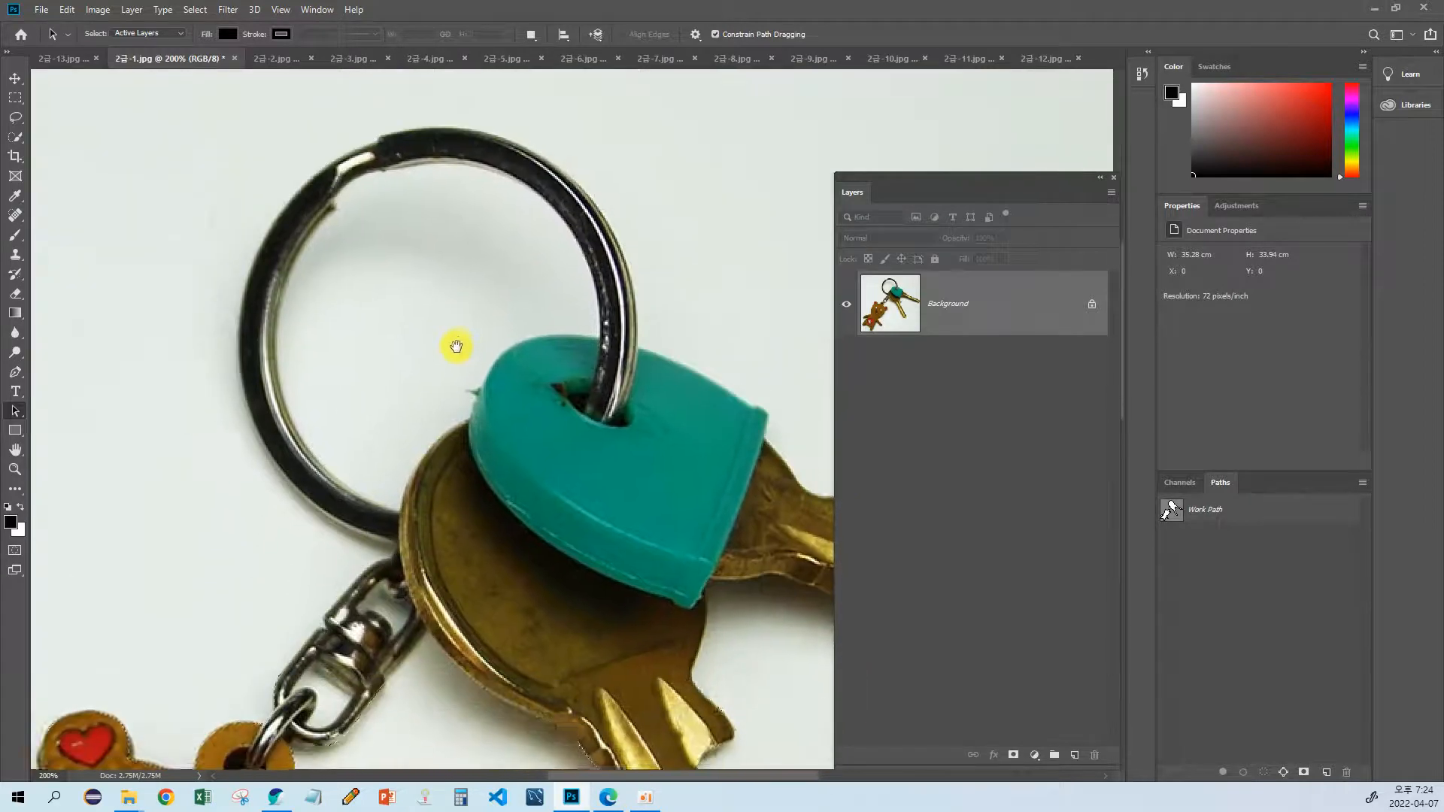
{"action": "left_click_drag", "start_coordinate": [521, 475], "coordinate": [542, 416]}
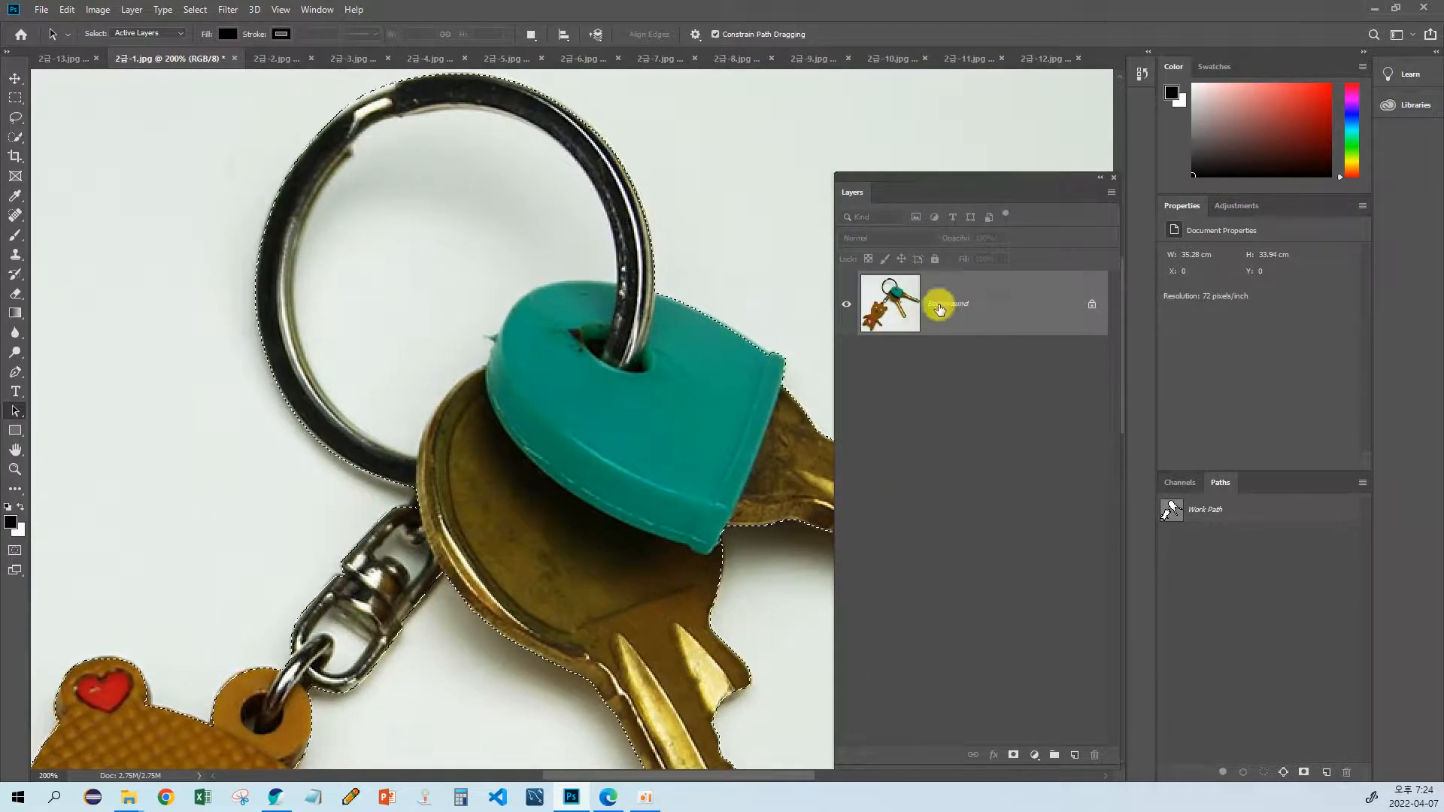
{"action": "left_click_drag", "start_coordinate": [674, 351], "coordinate": [608, 378]}
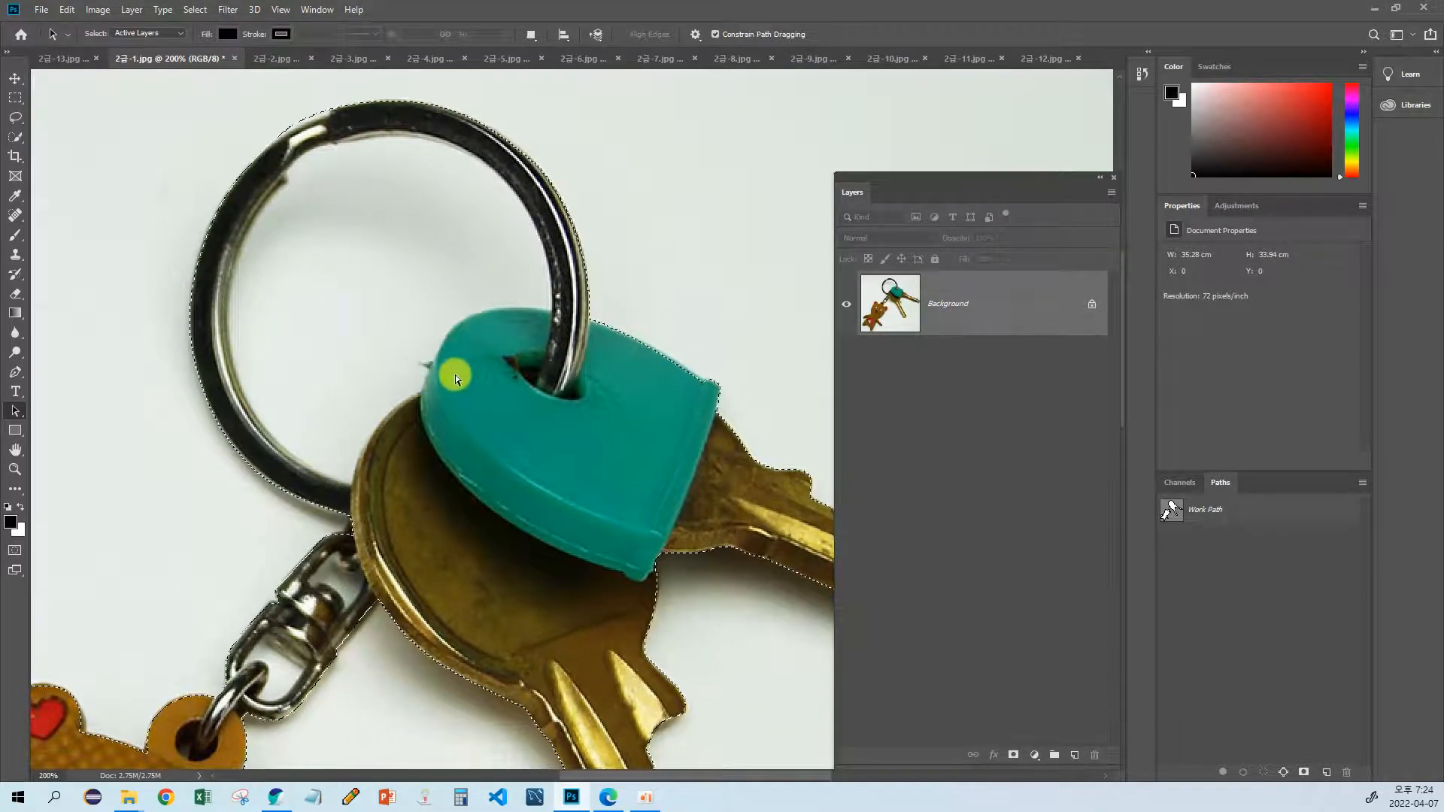
{"action": "key", "text": "ctrl+j"}
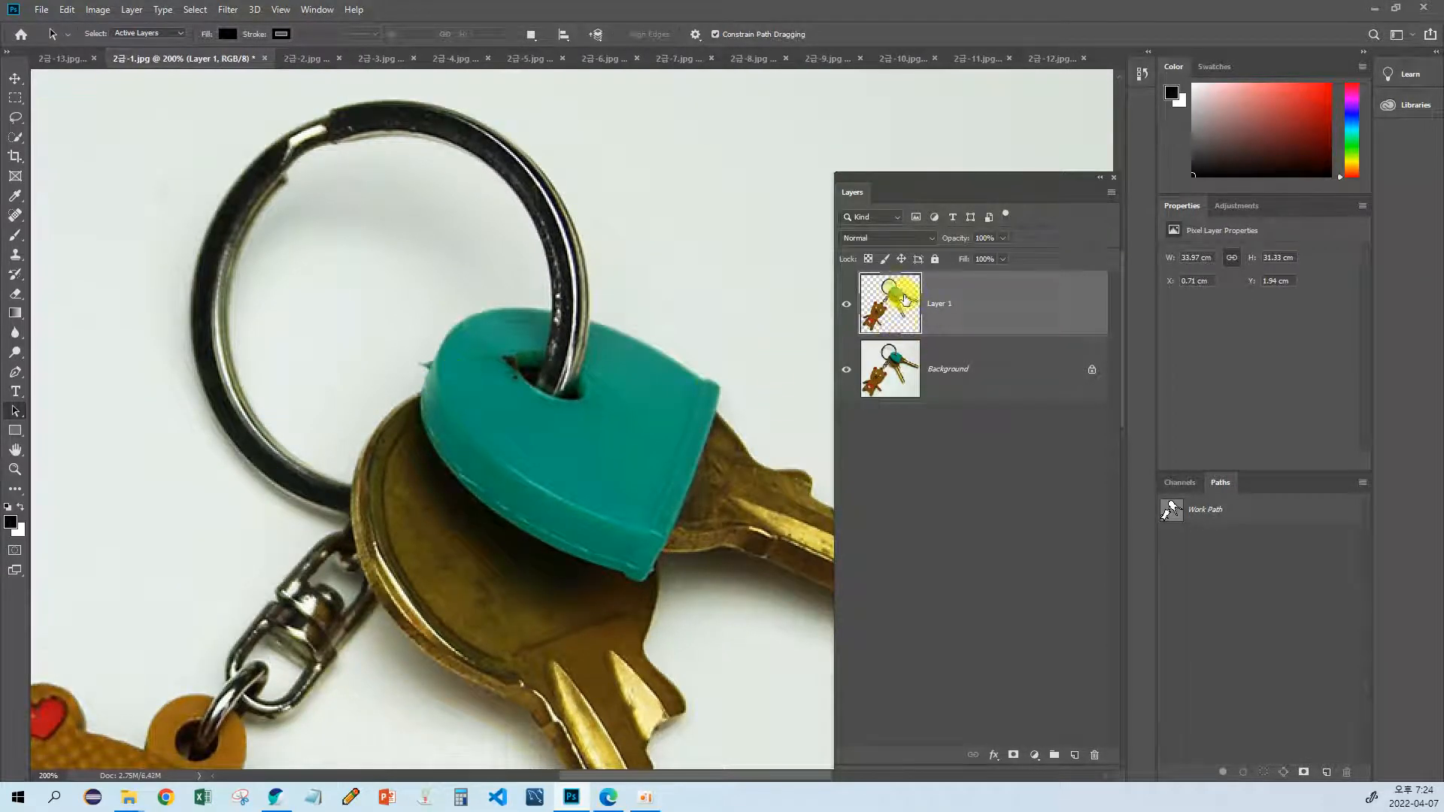
Step: Move the copied keyring layer up and to the left of the original, to about X -4.83 cm, Y 0.78 cm
{"action": "left_click_drag", "start_coordinate": [607, 307], "coordinate": [578, 370]}
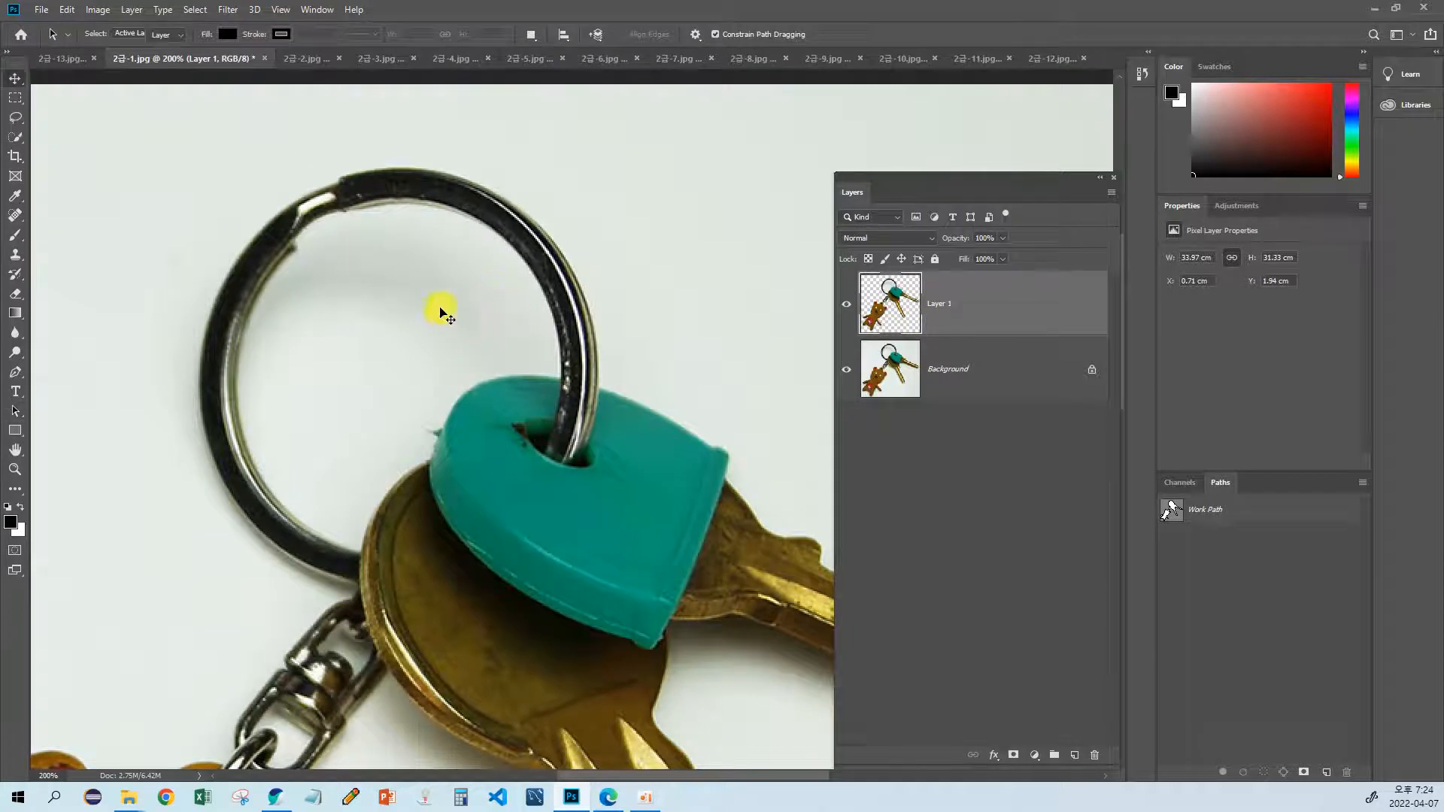
{"action": "key", "text": "v"}
{"action": "left_click_drag", "start_coordinate": [557, 322], "coordinate": [321, 273]}
{"action": "left_click_drag", "start_coordinate": [284, 387], "coordinate": [516, 312]}
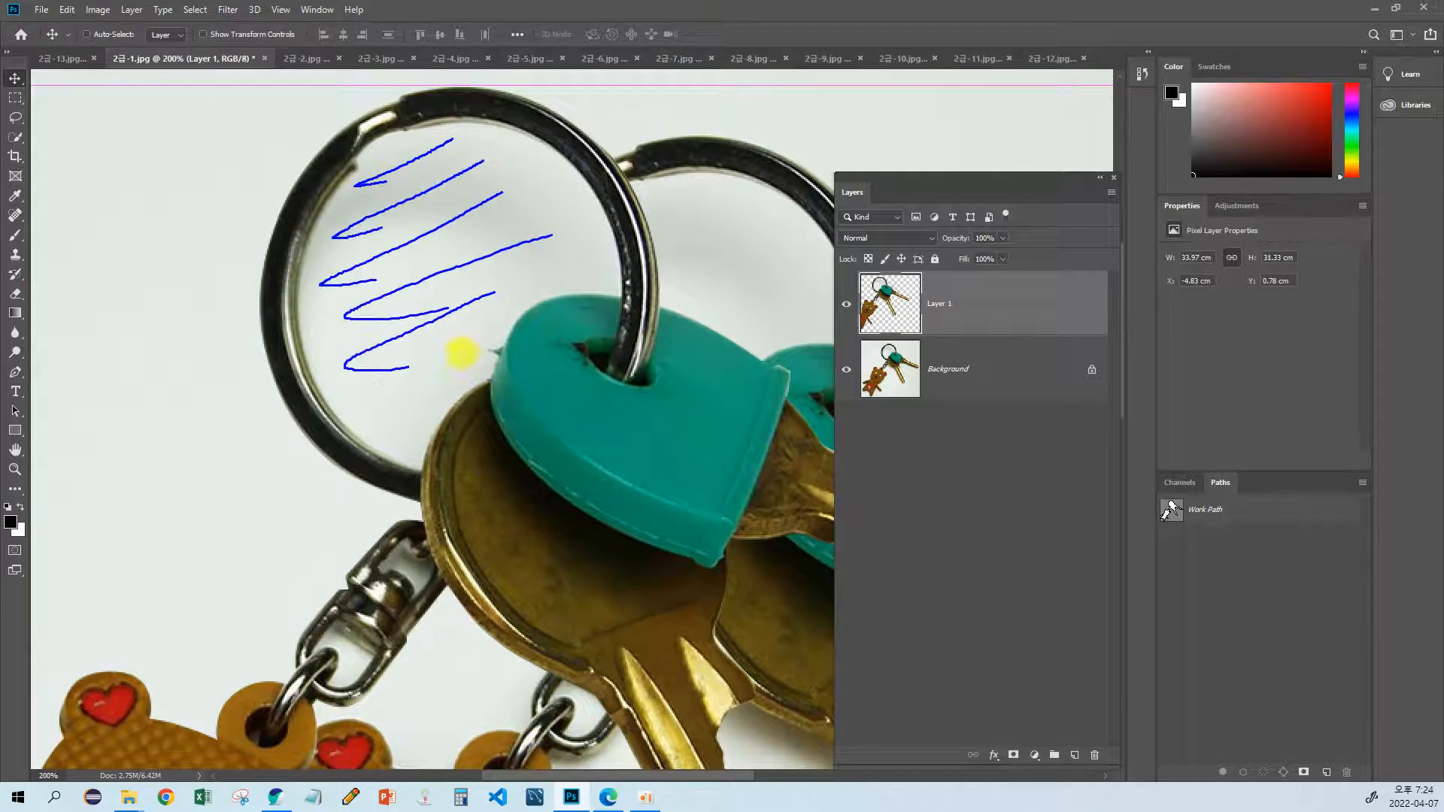
{"action": "key", "text": "Escape"}
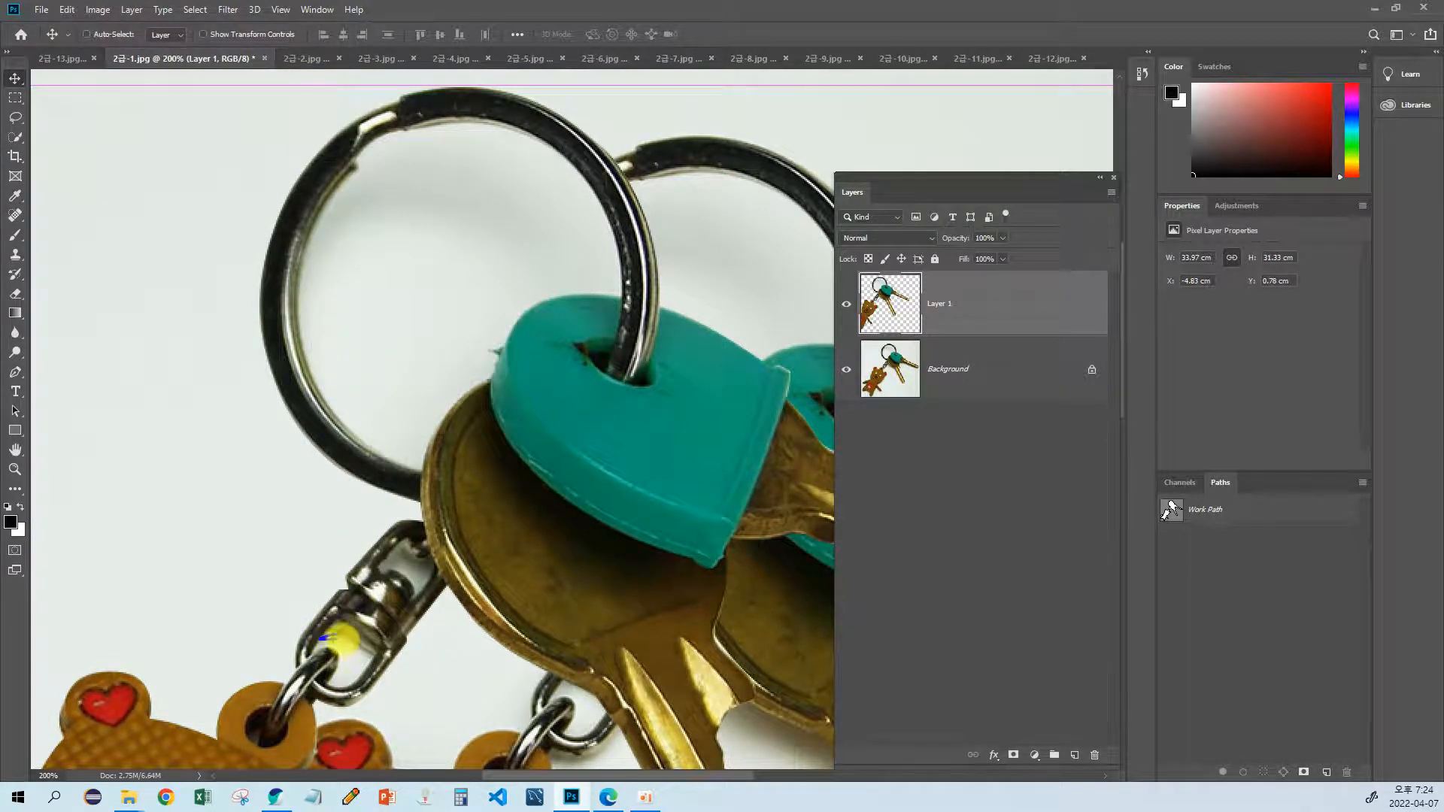
{"action": "left_click_drag", "start_coordinate": [352, 663], "coordinate": [337, 677]}
{"action": "mouse_move", "coordinate": [404, 561]}
{"action": "left_mouse_down"}
{"action": "mouse_move", "coordinate": [421, 574]}
{"action": "mouse_move", "coordinate": [407, 586]}
{"action": "left_mouse_up"}
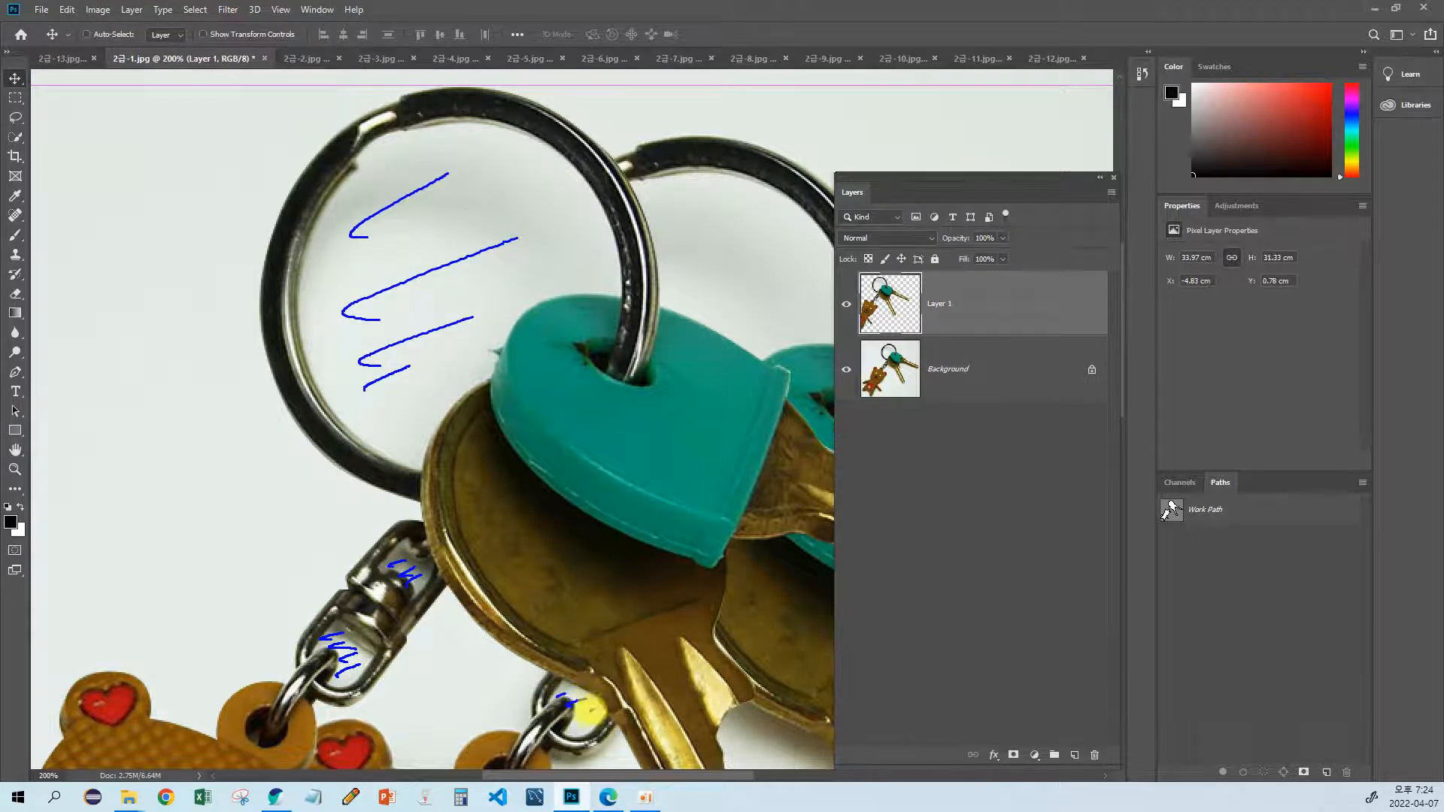
{"action": "key", "text": "Escape"}
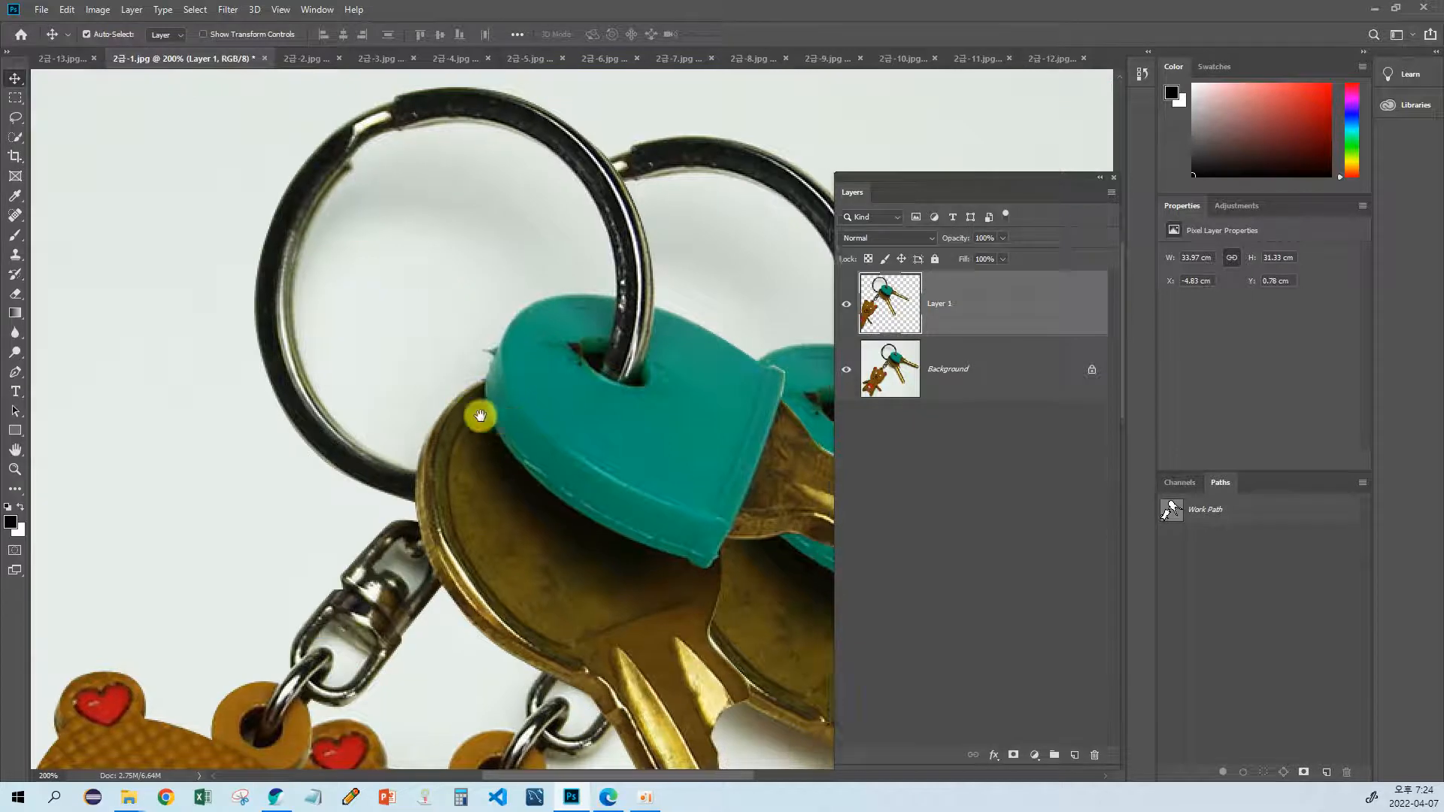
Step: Undo the last move of the copied keyring layer
{"action": "left_click_drag", "start_coordinate": [492, 418], "coordinate": [395, 405]}
{"action": "mouse_move", "coordinate": [333, 301]}
{"action": "left_mouse_down"}
{"action": "mouse_move", "coordinate": [357, 328]}
{"action": "mouse_move", "coordinate": [373, 310]}
{"action": "mouse_move", "coordinate": [272, 322]}
{"action": "left_mouse_up"}
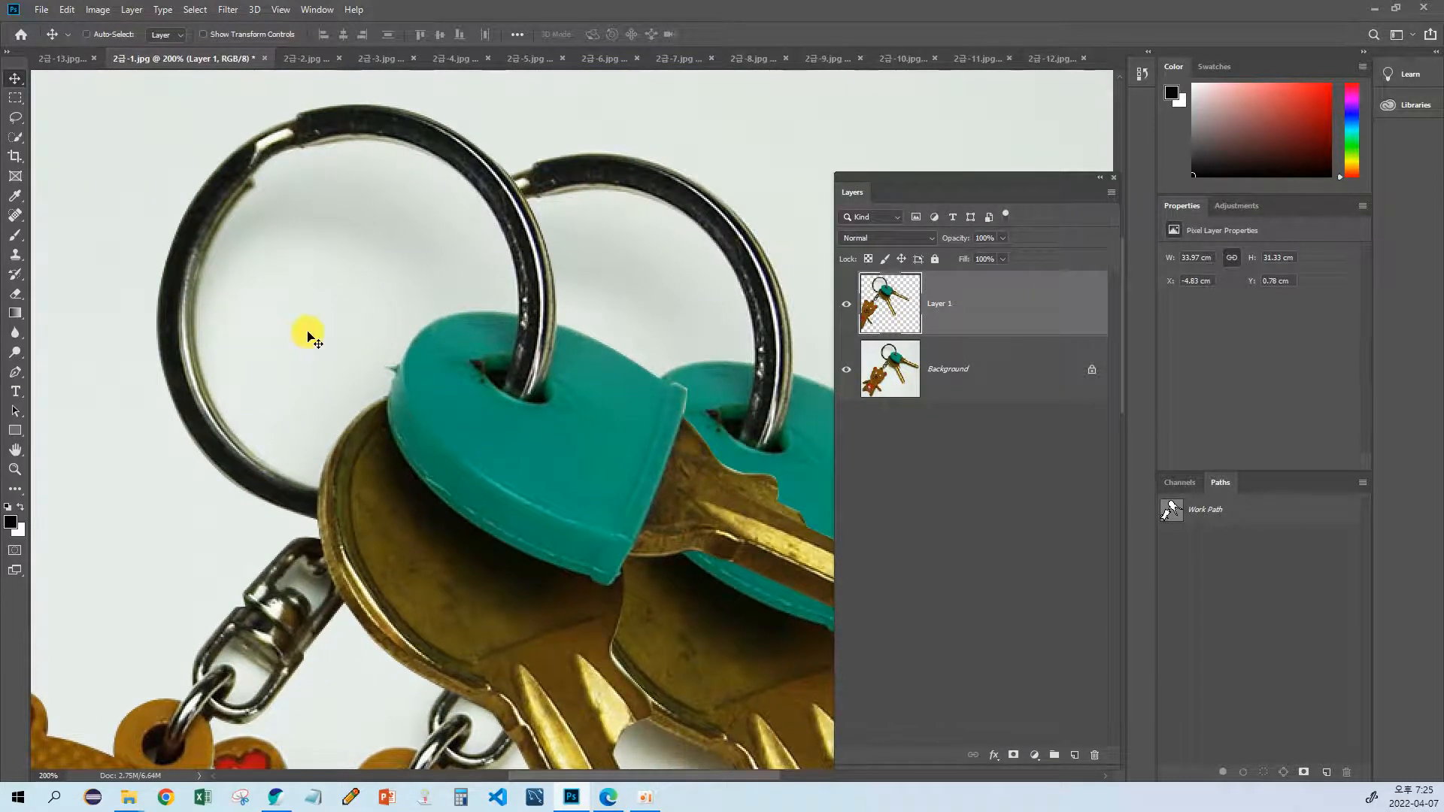
{"action": "key", "text": "ctrl+z"}
{"action": "left_click_drag", "start_coordinate": [423, 373], "coordinate": [286, 363]}
{"action": "left_click_drag", "start_coordinate": [391, 362], "coordinate": [303, 361]}
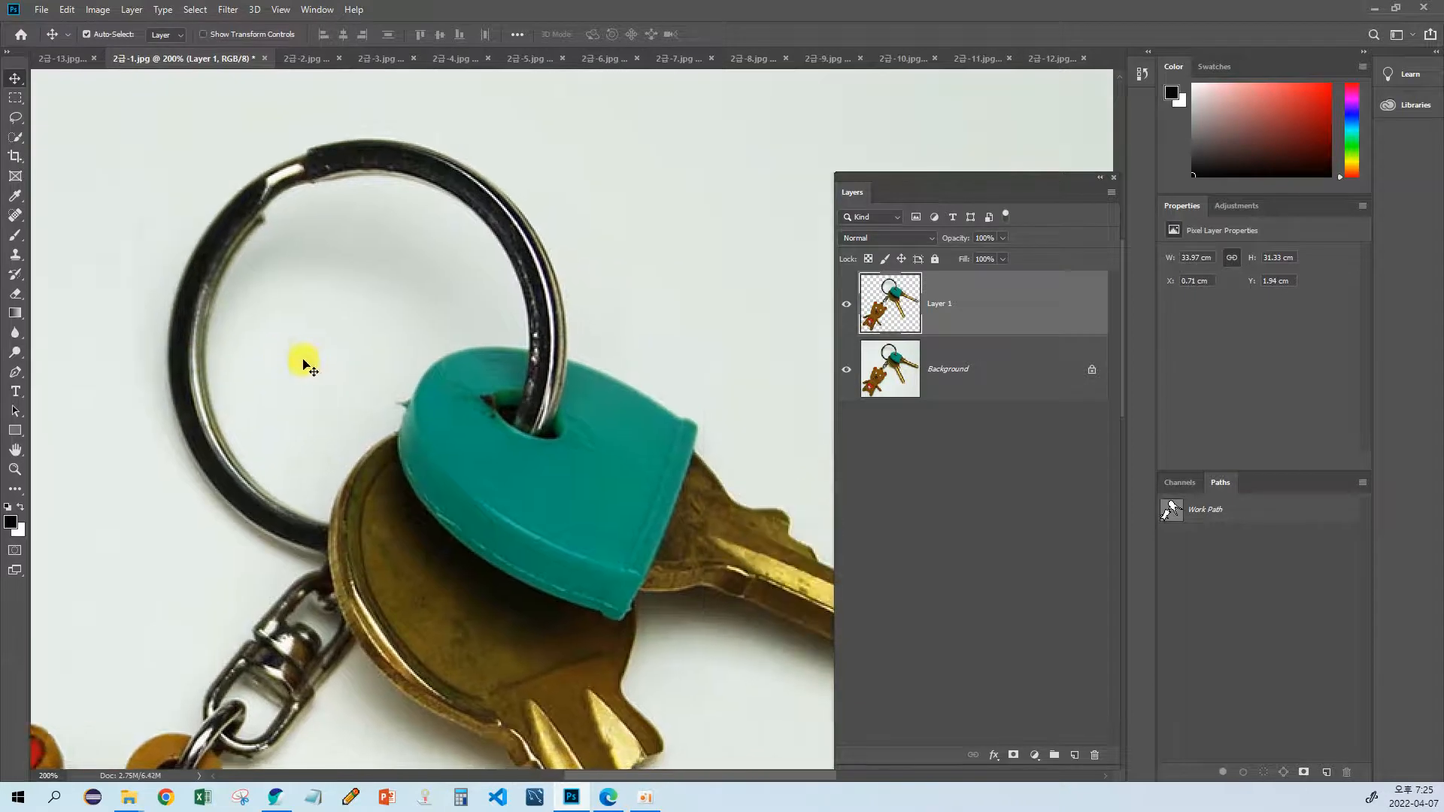
Step: Select the white area enclosed by the front key ring on Layer 1 with the Quick Selection tool
{"action": "scroll", "coordinate": [303, 364], "scroll_direction": "down", "scroll_amount": 2}
{"action": "key", "text": "w"}
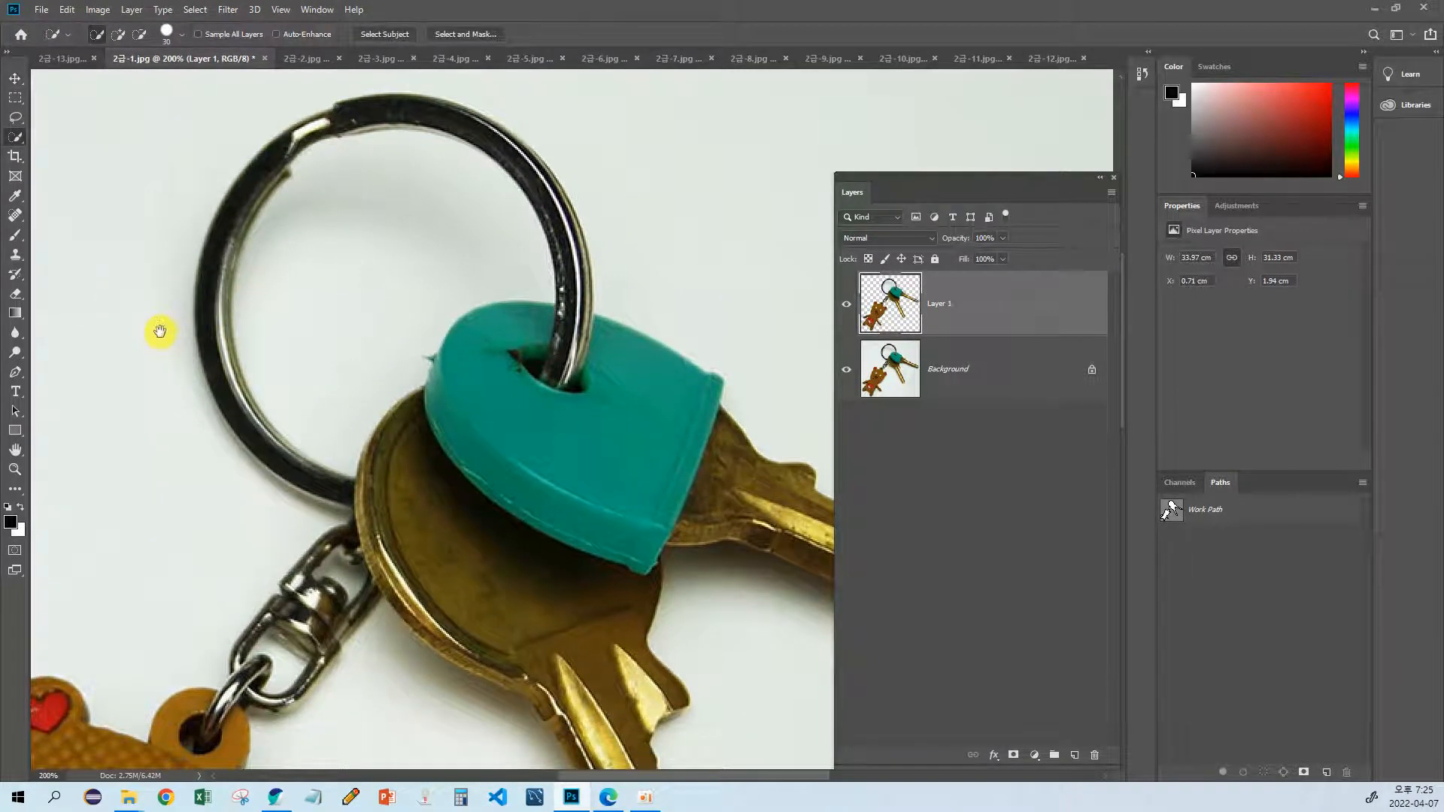
{"action": "left_click_drag", "start_coordinate": [159, 331], "coordinate": [188, 344]}
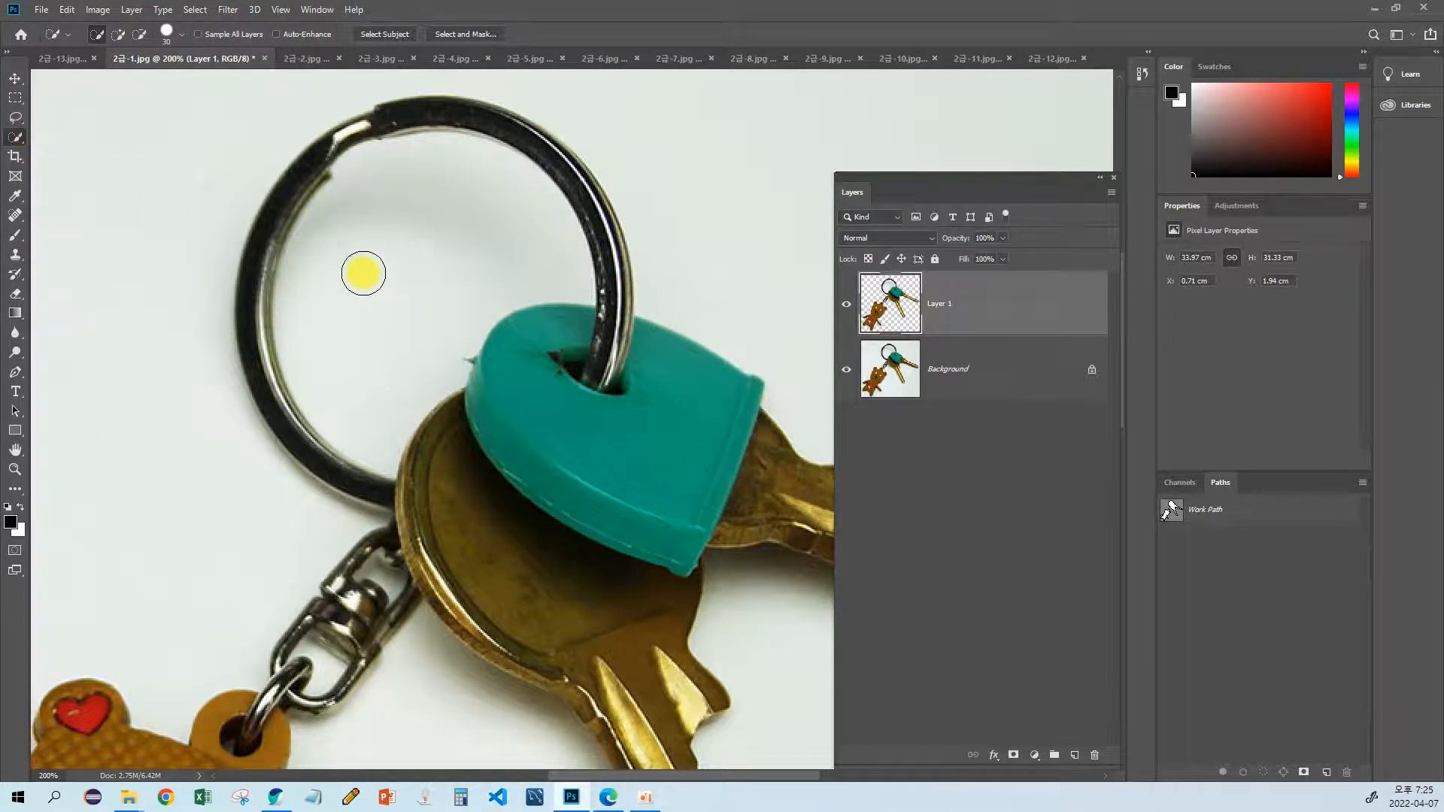
{"action": "left_click_drag", "start_coordinate": [363, 273], "coordinate": [386, 252]}
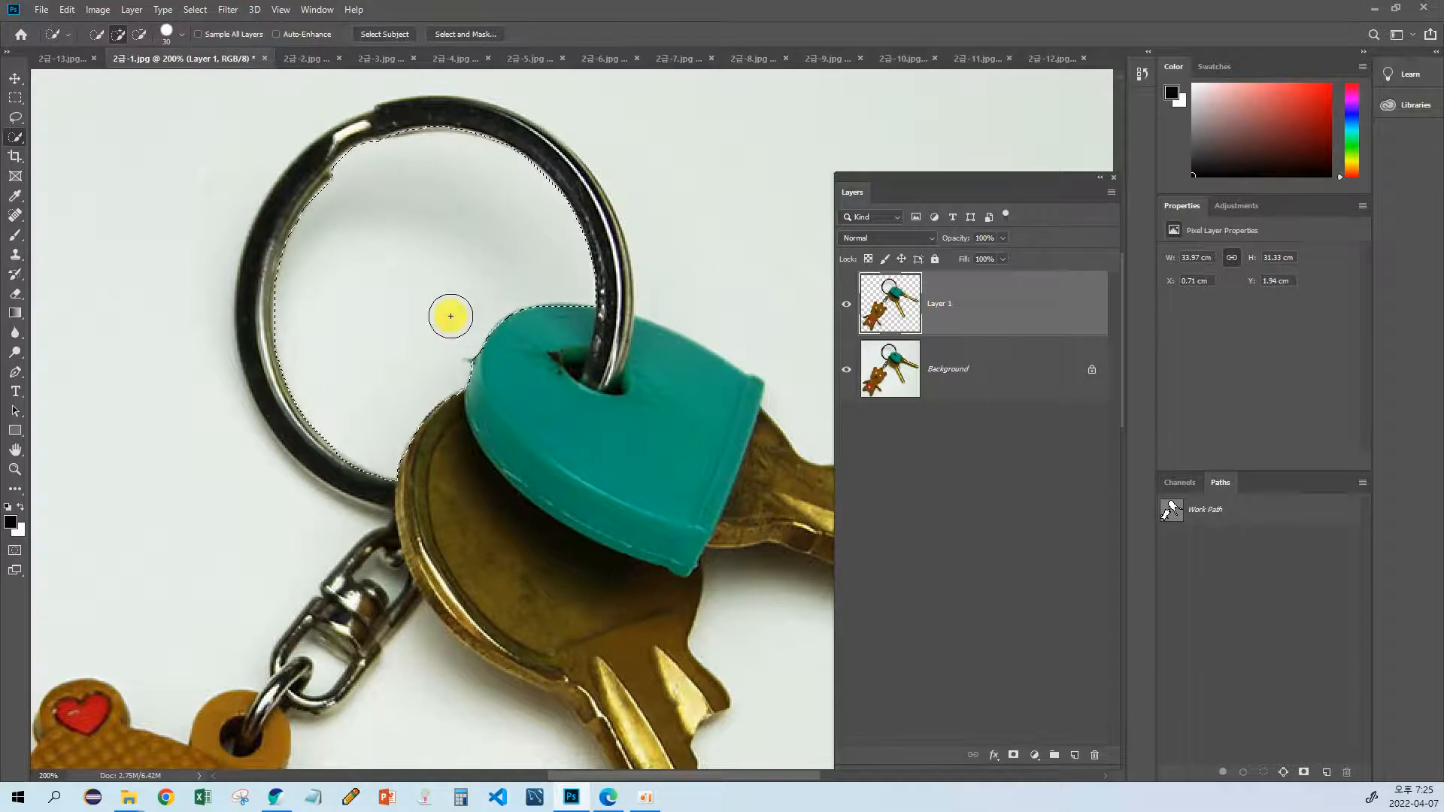
{"action": "left_click_drag", "start_coordinate": [389, 478], "coordinate": [475, 324]}
{"action": "left_click_drag", "start_coordinate": [422, 403], "coordinate": [455, 345]}
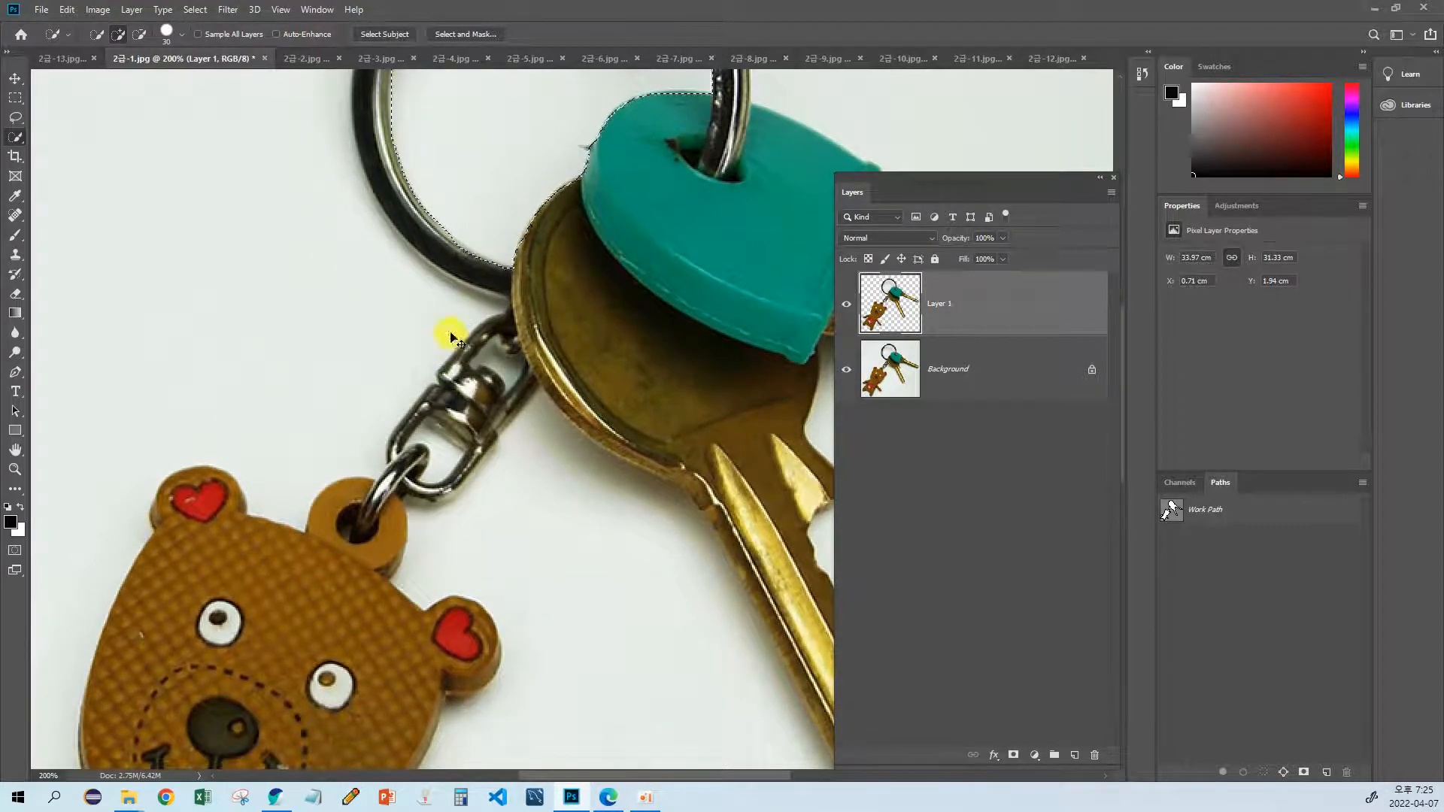
{"action": "scroll", "coordinate": [451, 339], "scroll_direction": "up", "scroll_amount": 5}
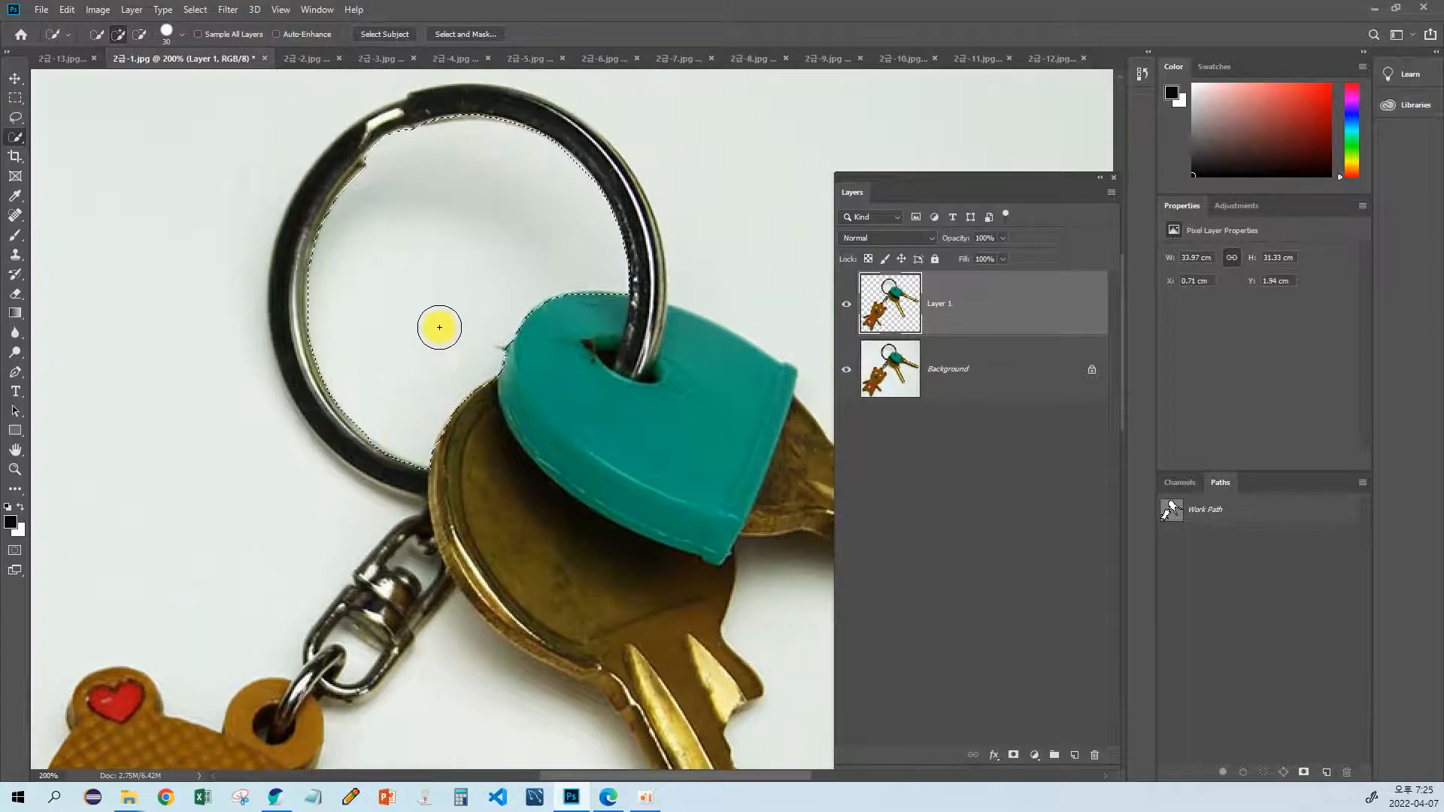
{"action": "scroll", "coordinate": [409, 348], "scroll_direction": "up", "scroll_amount": 2}
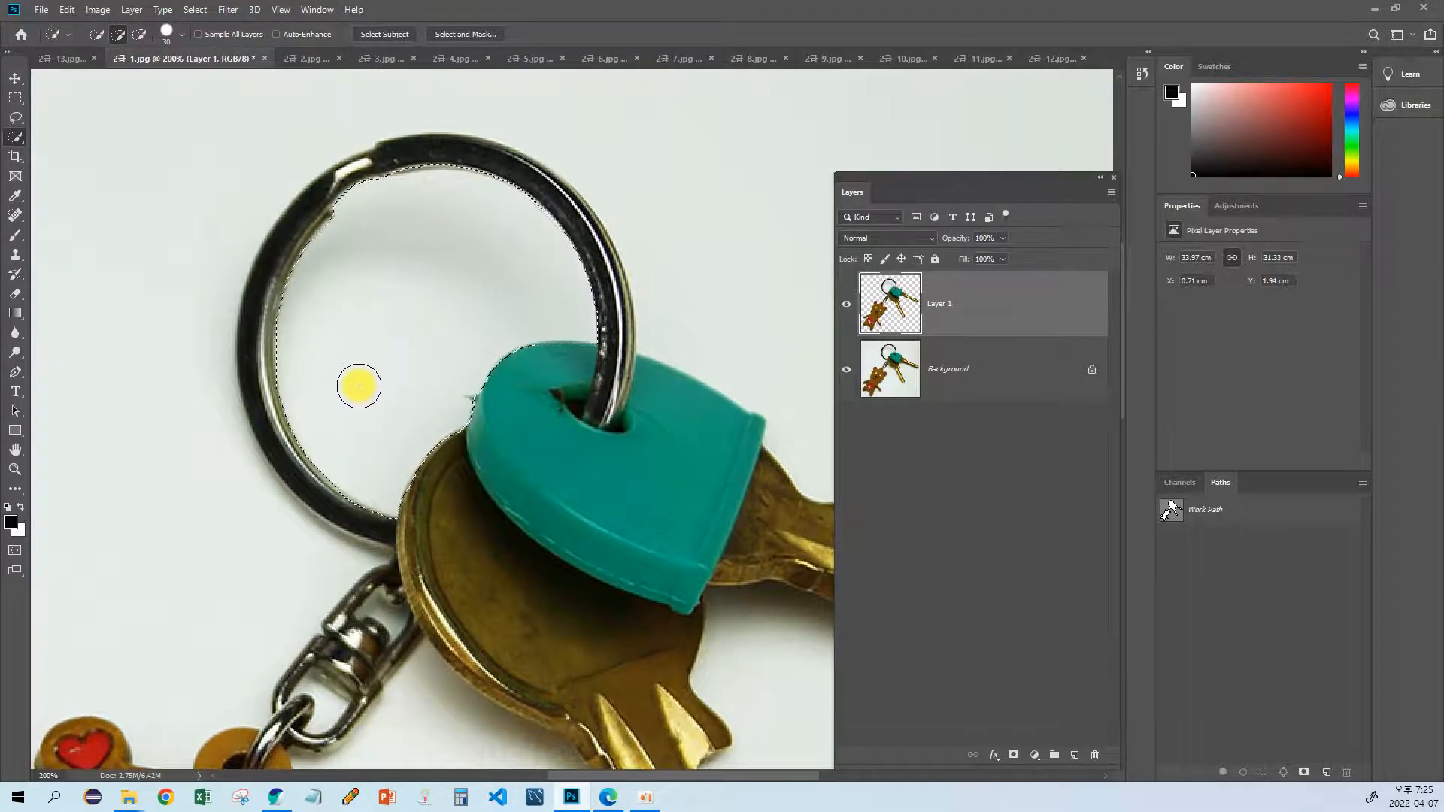
{"action": "scroll", "coordinate": [359, 386], "scroll_direction": "down", "scroll_amount": 3}
Step: Clear the selection, add a new layer directly above the Background and fill it with black
{"action": "left_click", "coordinate": [981, 385]}
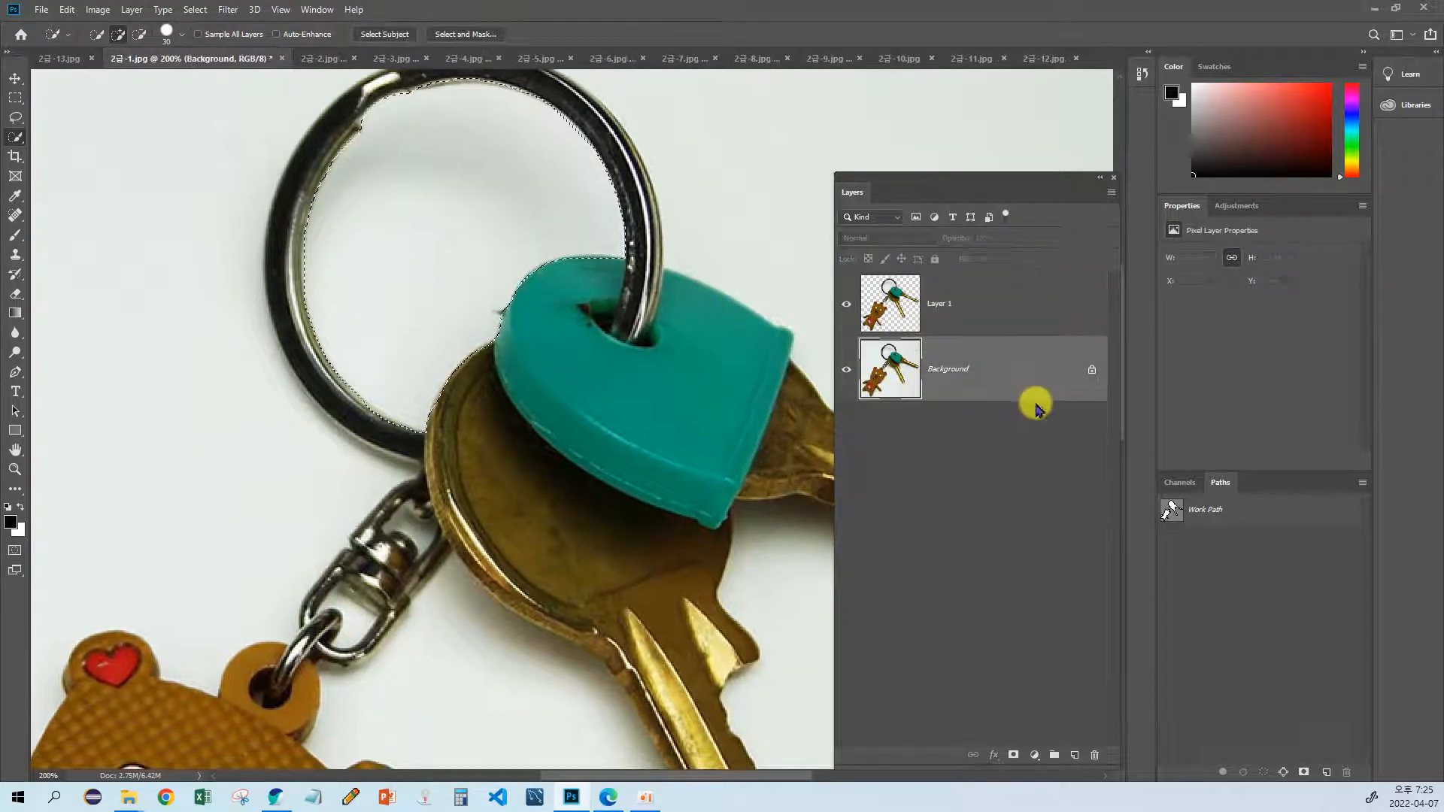
{"action": "double_click", "coordinate": [985, 401]}
{"action": "key", "text": "Escape"}
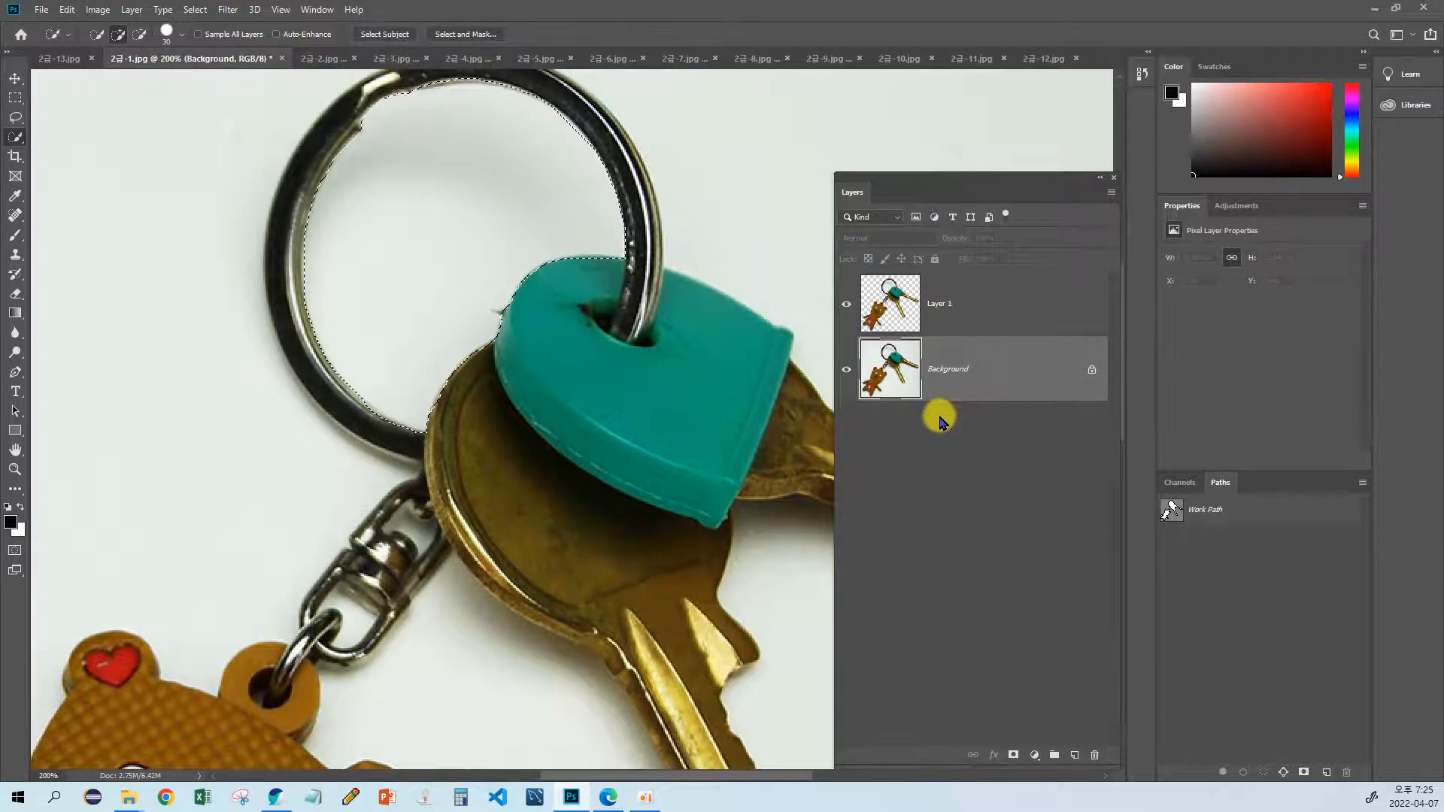
{"action": "key", "text": "ctrl+d"}
{"action": "key", "text": "ctrl+shift+n"}
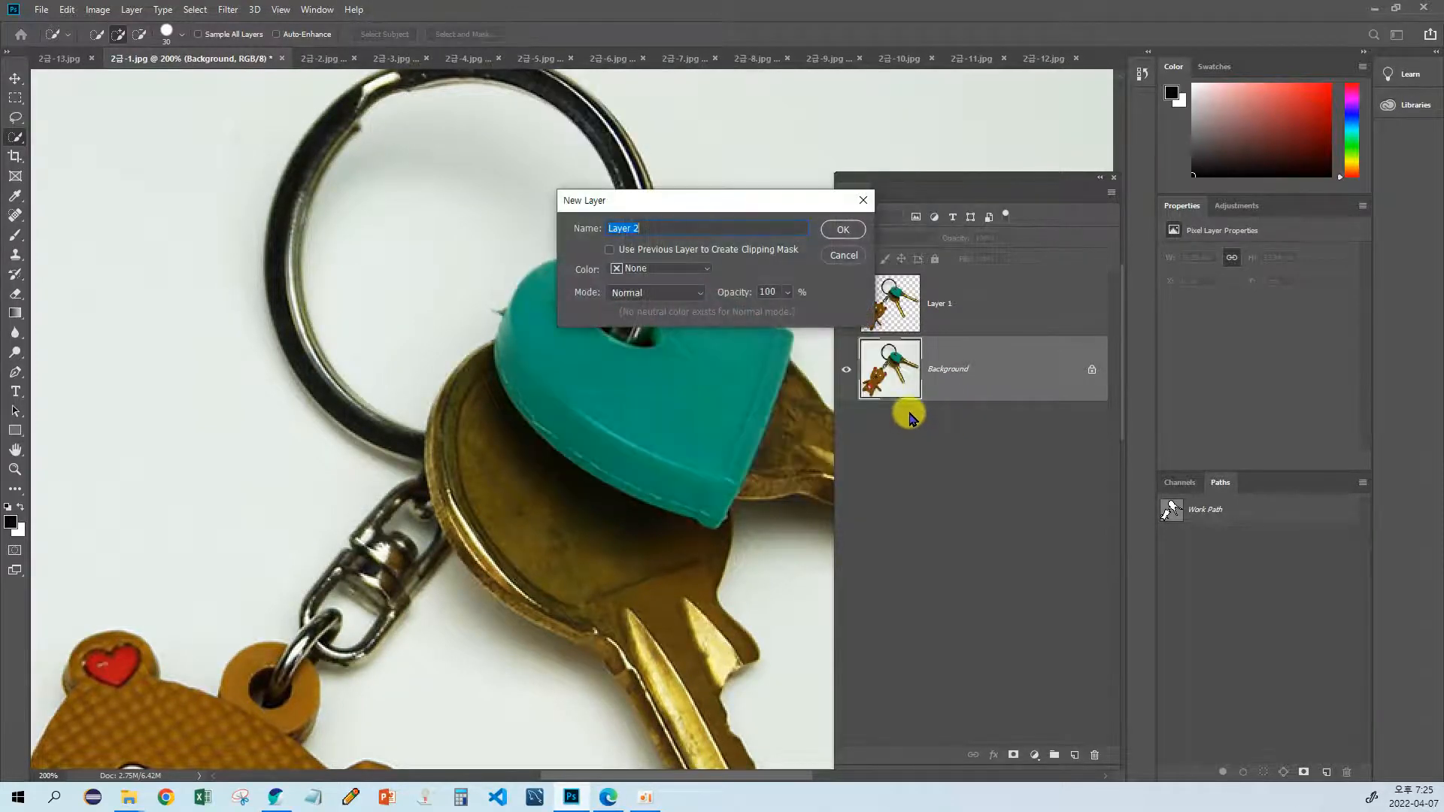
{"action": "key", "text": "Return"}
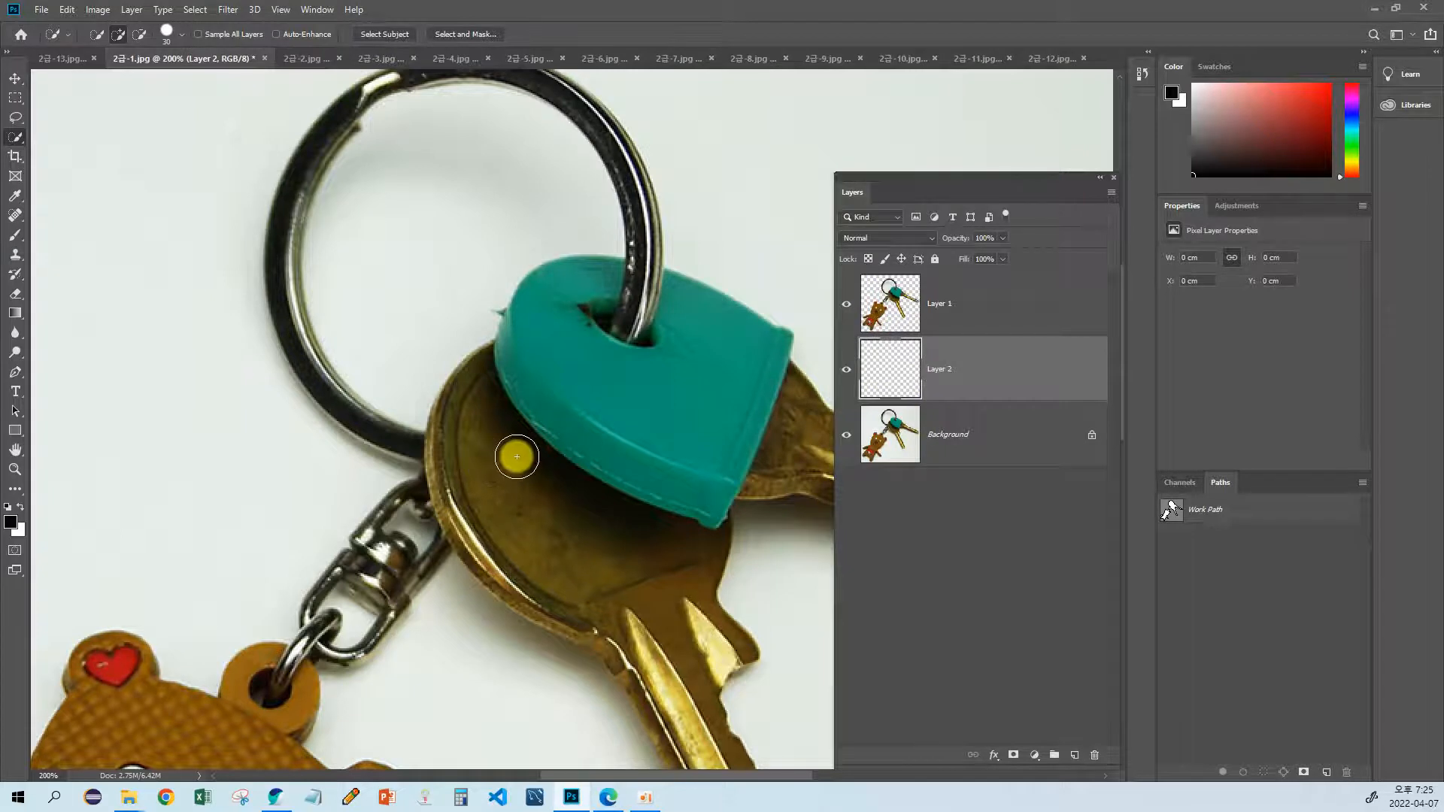
{"action": "key", "text": "alt+BackSpace"}
{"action": "left_click_drag", "start_coordinate": [438, 388], "coordinate": [406, 497]}
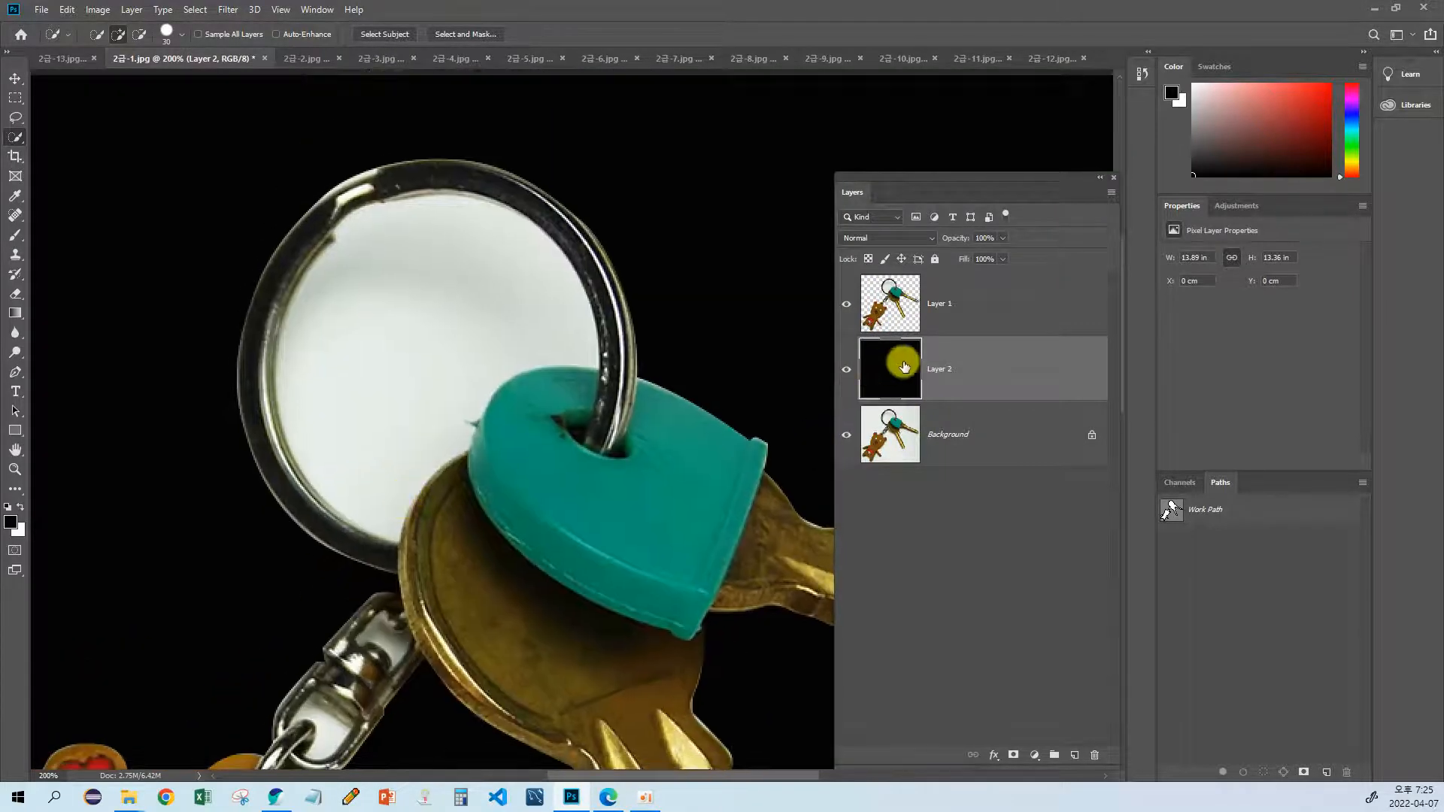
Step: Quick-select the white area inside the ring on Layer 1, delete it and clear the selection
{"action": "left_click", "coordinate": [952, 320]}
{"action": "left_click_drag", "start_coordinate": [432, 376], "coordinate": [421, 389]}
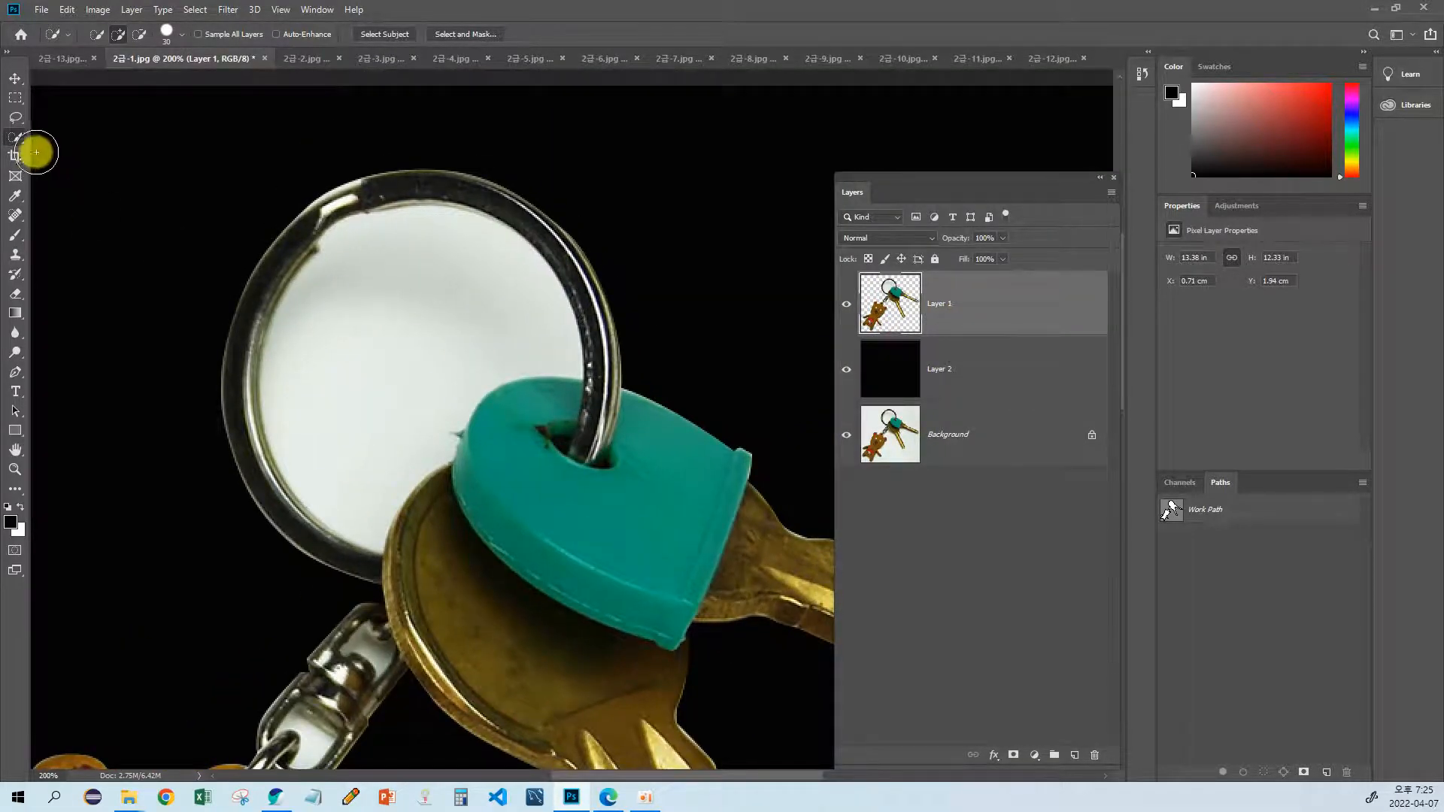
{"action": "left_click_drag", "start_coordinate": [390, 303], "coordinate": [344, 336]}
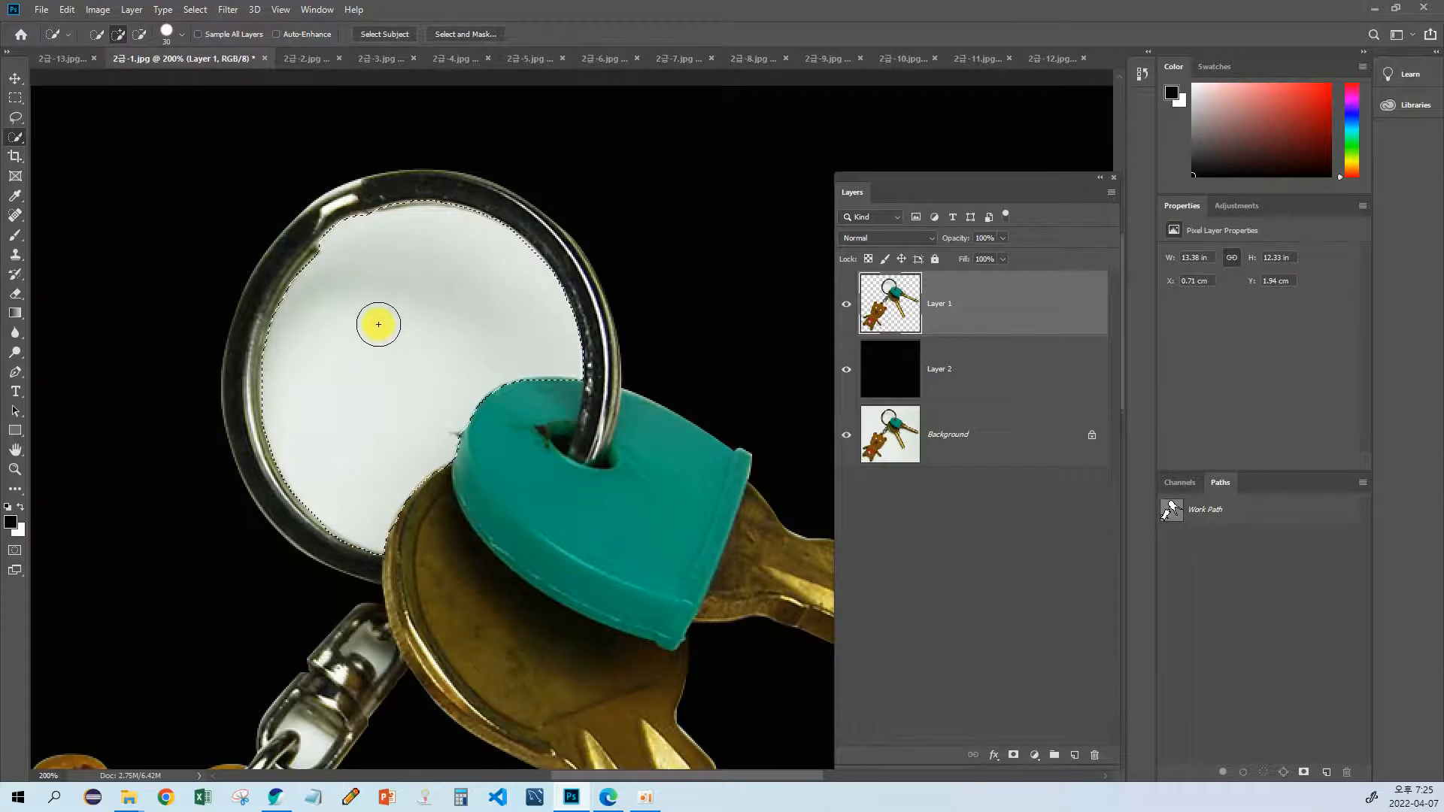
{"action": "key", "text": "Delete"}
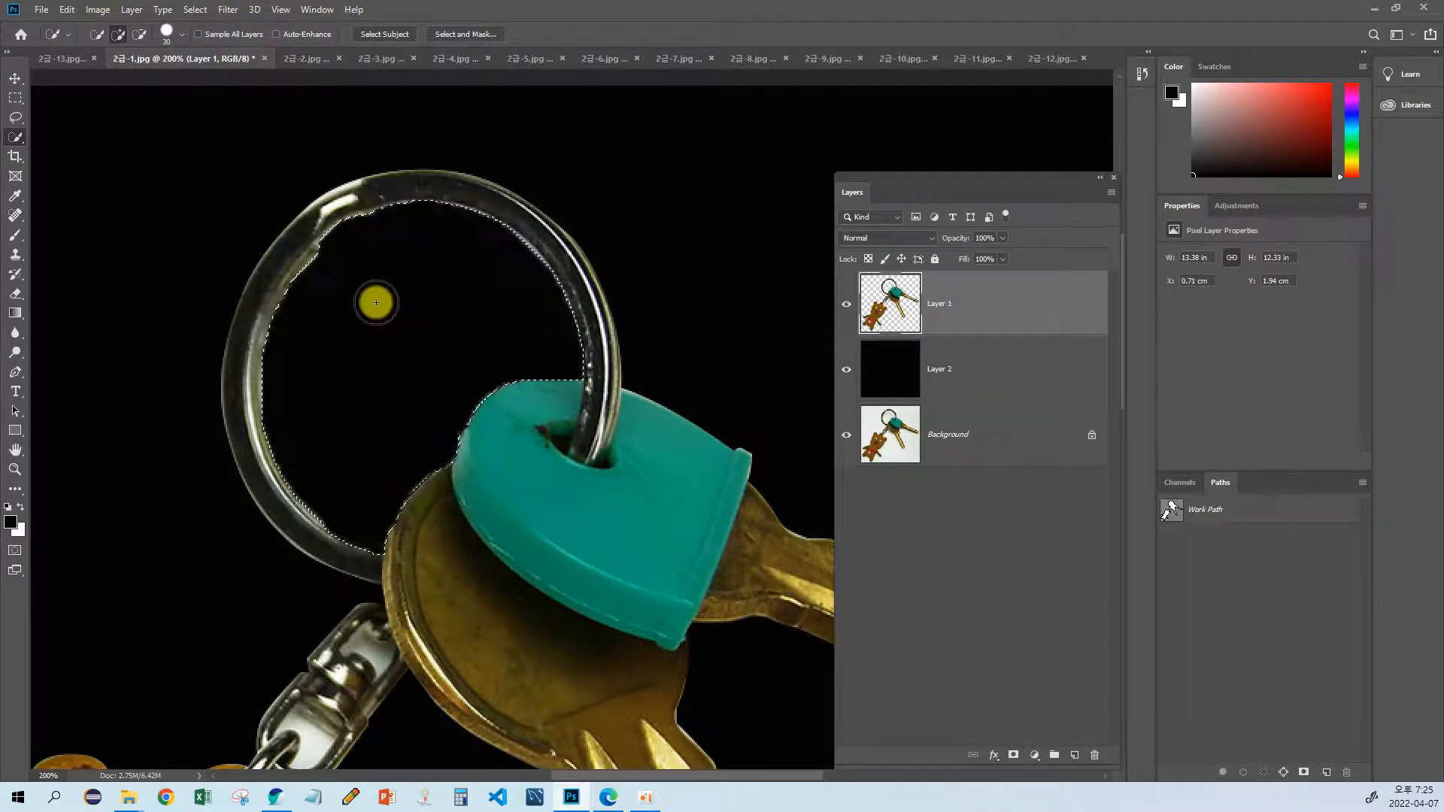
{"action": "key", "text": "ctrl+d"}
Step: Examine the cut-out edges of the ring, swivel clasp and bear against the black layer
{"action": "left_click_drag", "start_coordinate": [354, 518], "coordinate": [499, 451]}
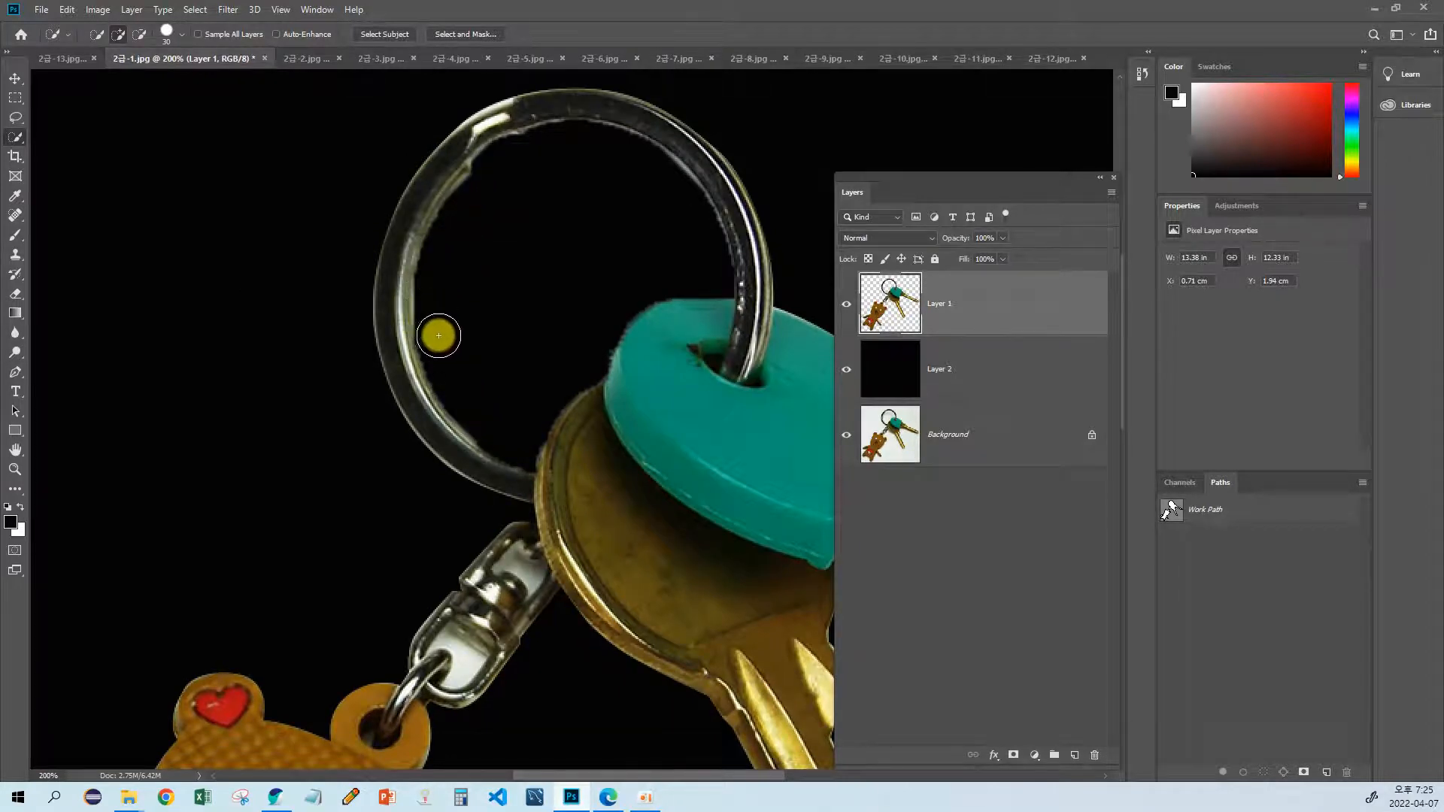
{"action": "left_click_drag", "start_coordinate": [486, 443], "coordinate": [512, 300]}
{"action": "left_click_drag", "start_coordinate": [377, 527], "coordinate": [480, 394]}
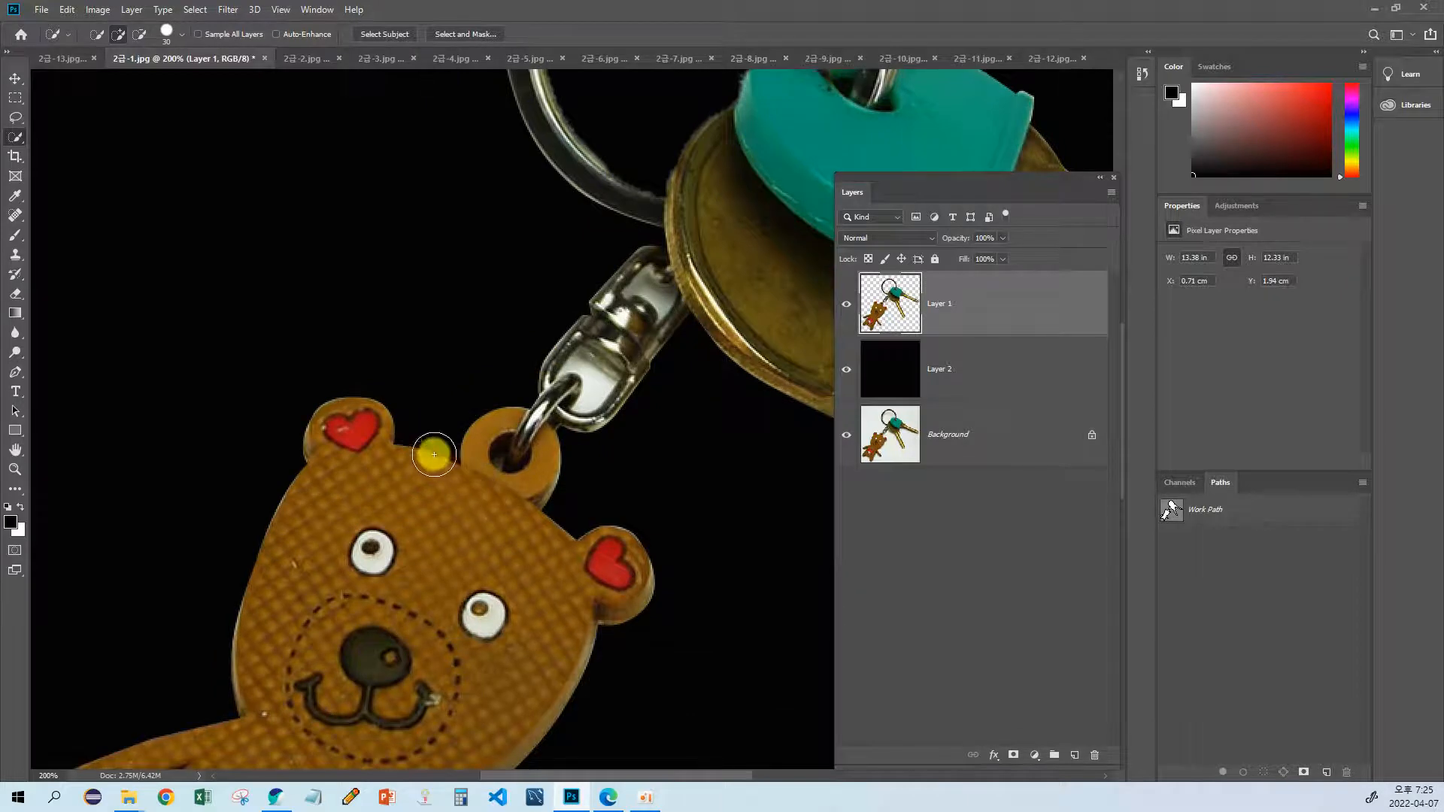
{"action": "left_click_drag", "start_coordinate": [516, 474], "coordinate": [390, 644]}
{"action": "left_click_drag", "start_coordinate": [452, 439], "coordinate": [391, 587]}
{"action": "left_click_drag", "start_coordinate": [425, 383], "coordinate": [410, 438]}
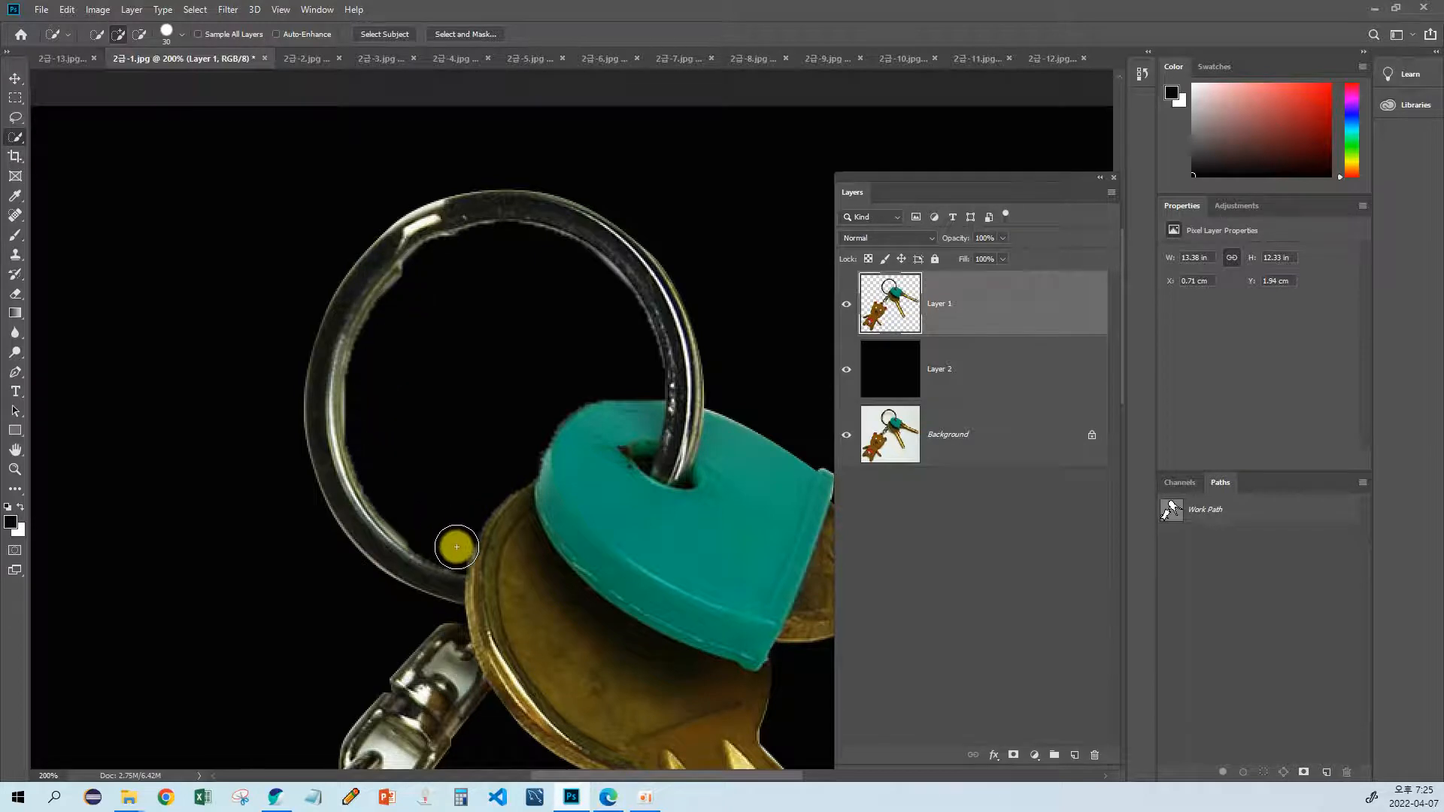
{"action": "left_click_drag", "start_coordinate": [399, 480], "coordinate": [394, 413]}
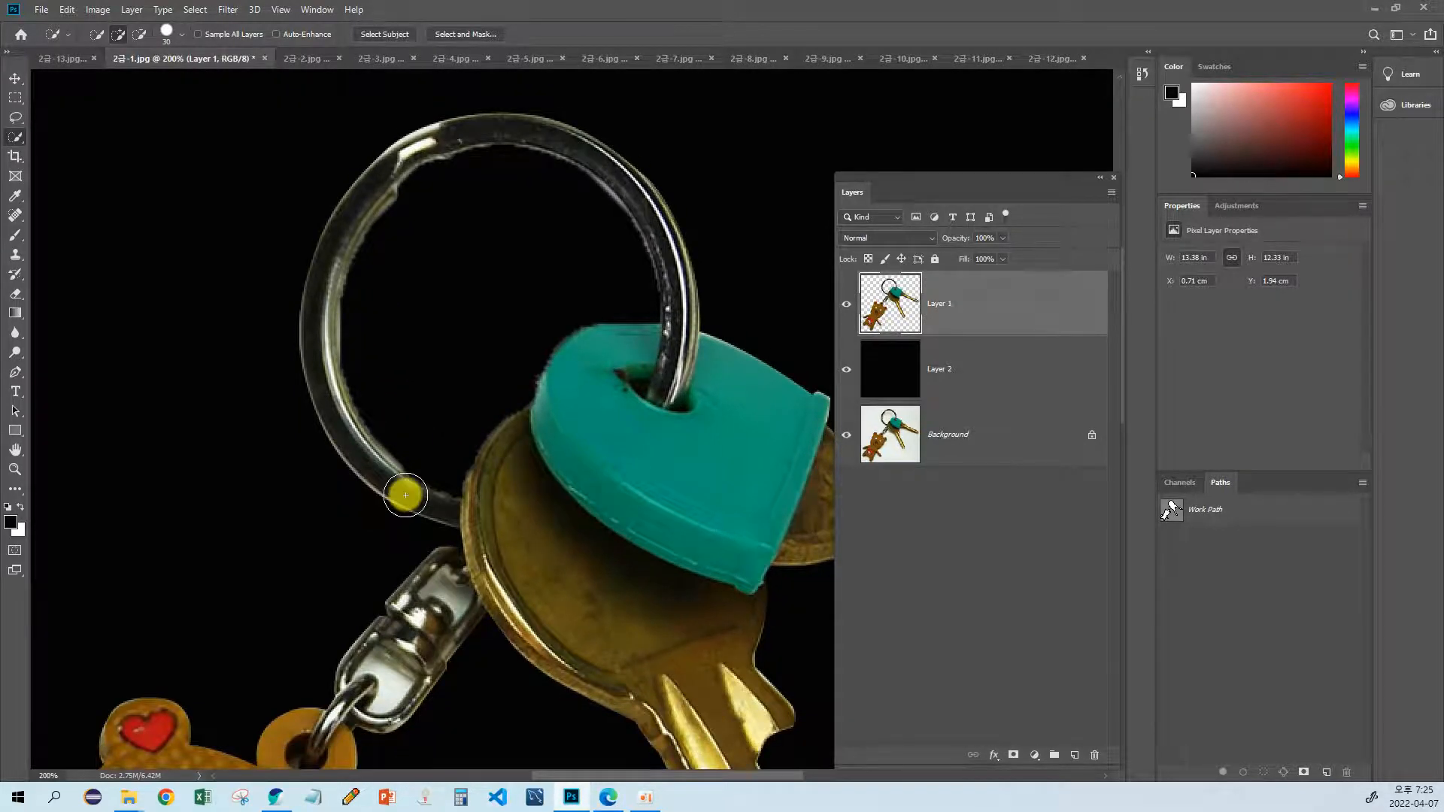
{"action": "left_click", "coordinate": [880, 335], "text": "ctrl"}
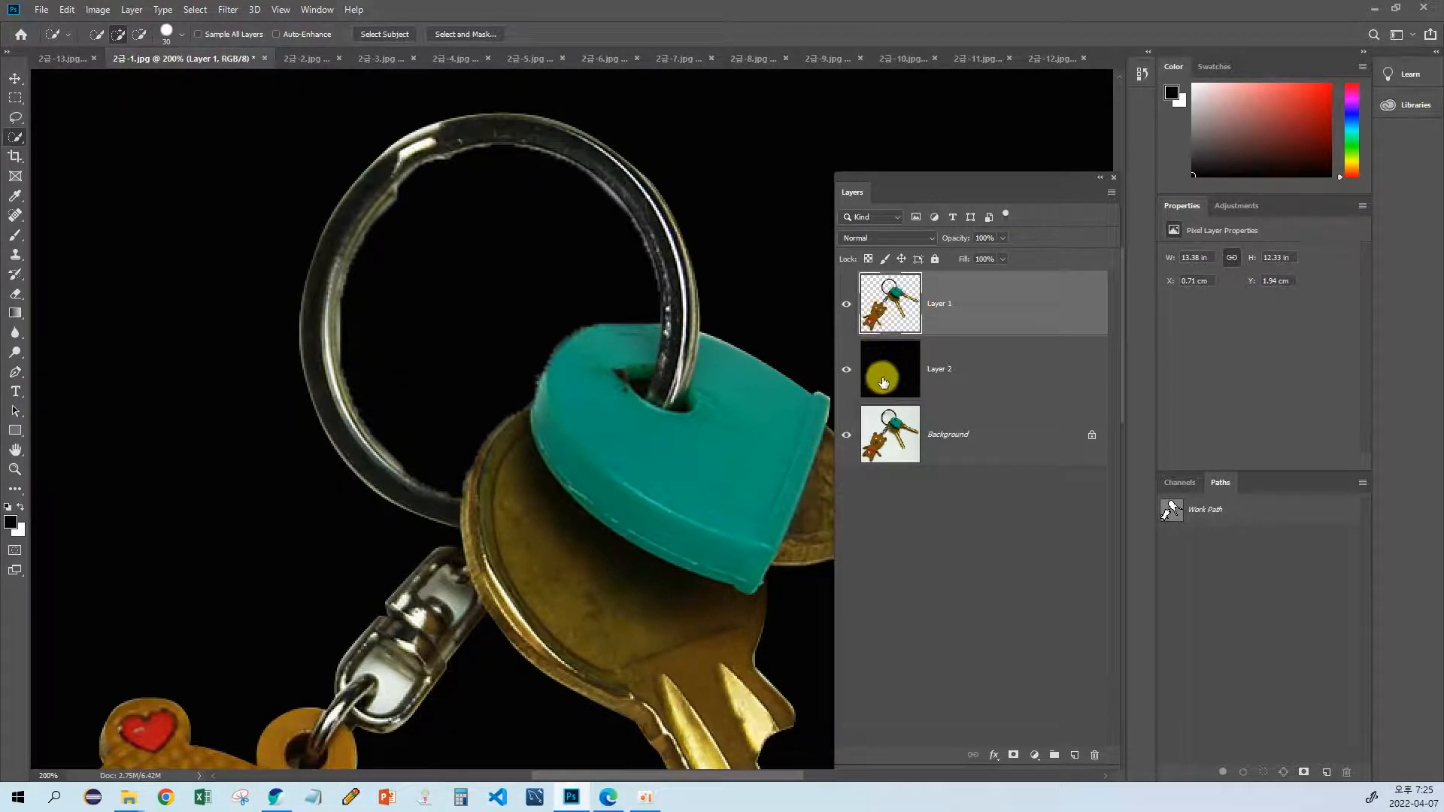
Step: Undo the deletion and the quick selection of the white area inside the ring
{"action": "key", "text": "ctrl+z"}
{"action": "key", "text": "ctrl+z"}
{"action": "key", "text": "ctrl+z"}
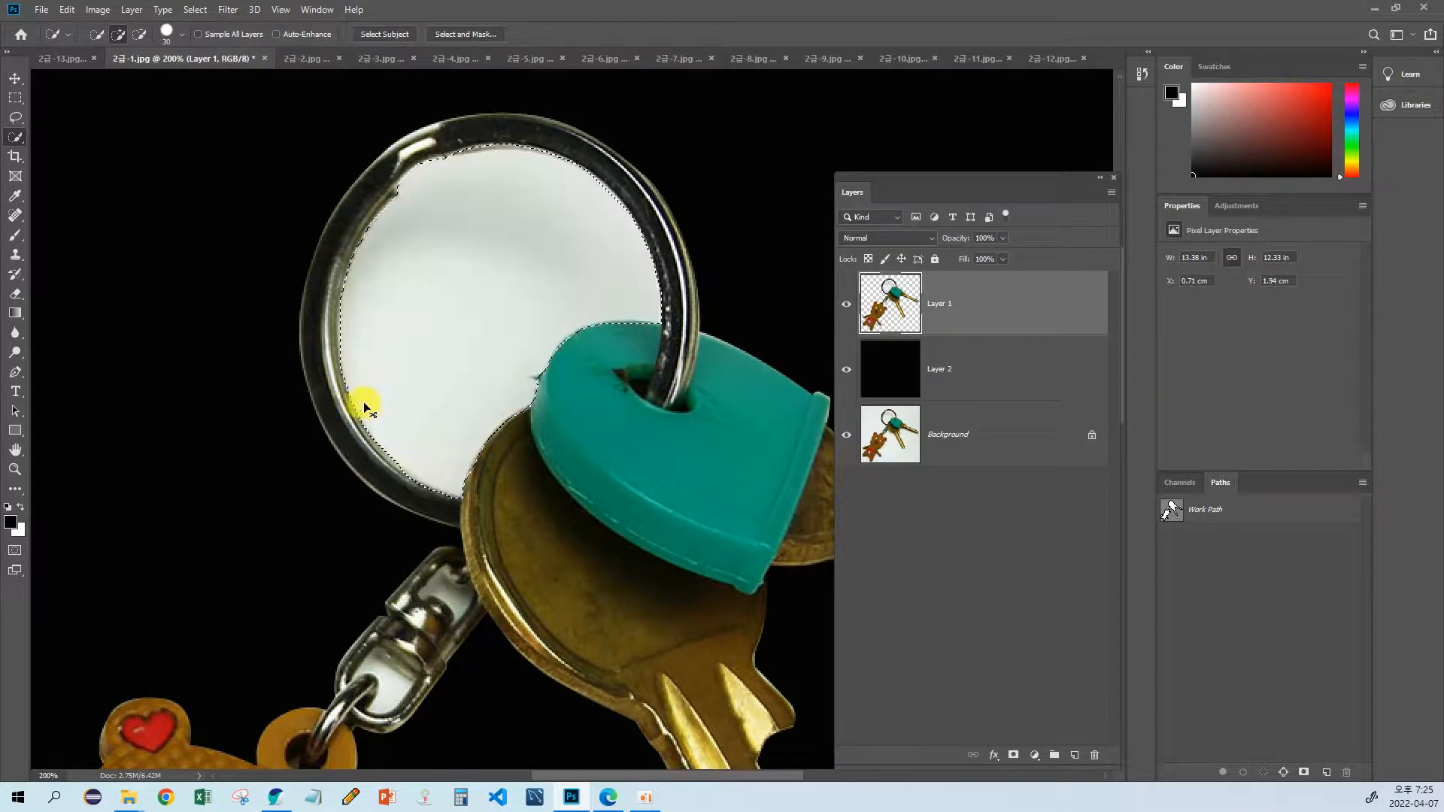
Step: Save the temporary work path of the keyring outline as a permanent path
{"action": "left_click_drag", "start_coordinate": [405, 386], "coordinate": [376, 441]}
{"action": "key", "text": "p"}
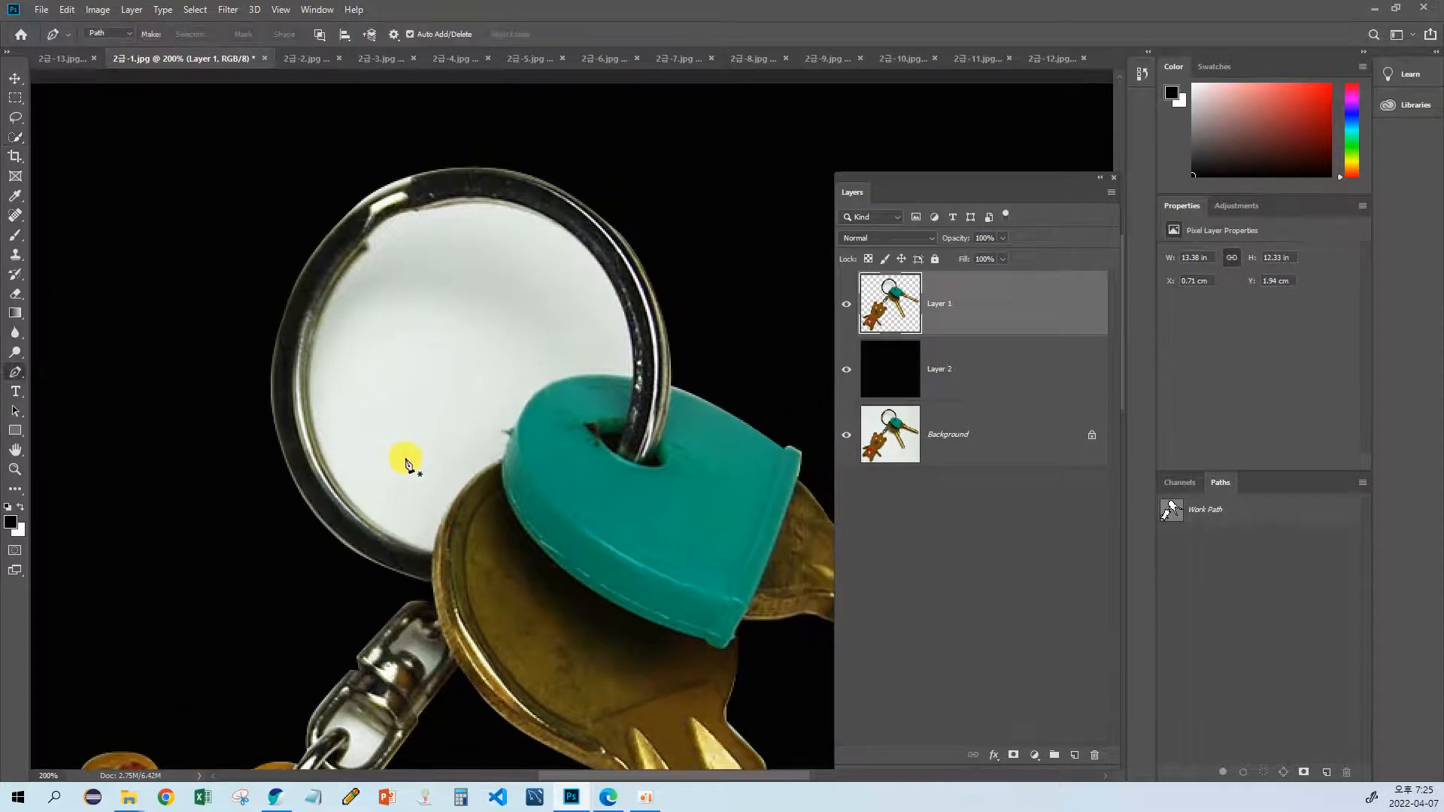
{"action": "key", "text": "ctrl+plus"}
{"action": "key", "text": "ctrl+plus"}
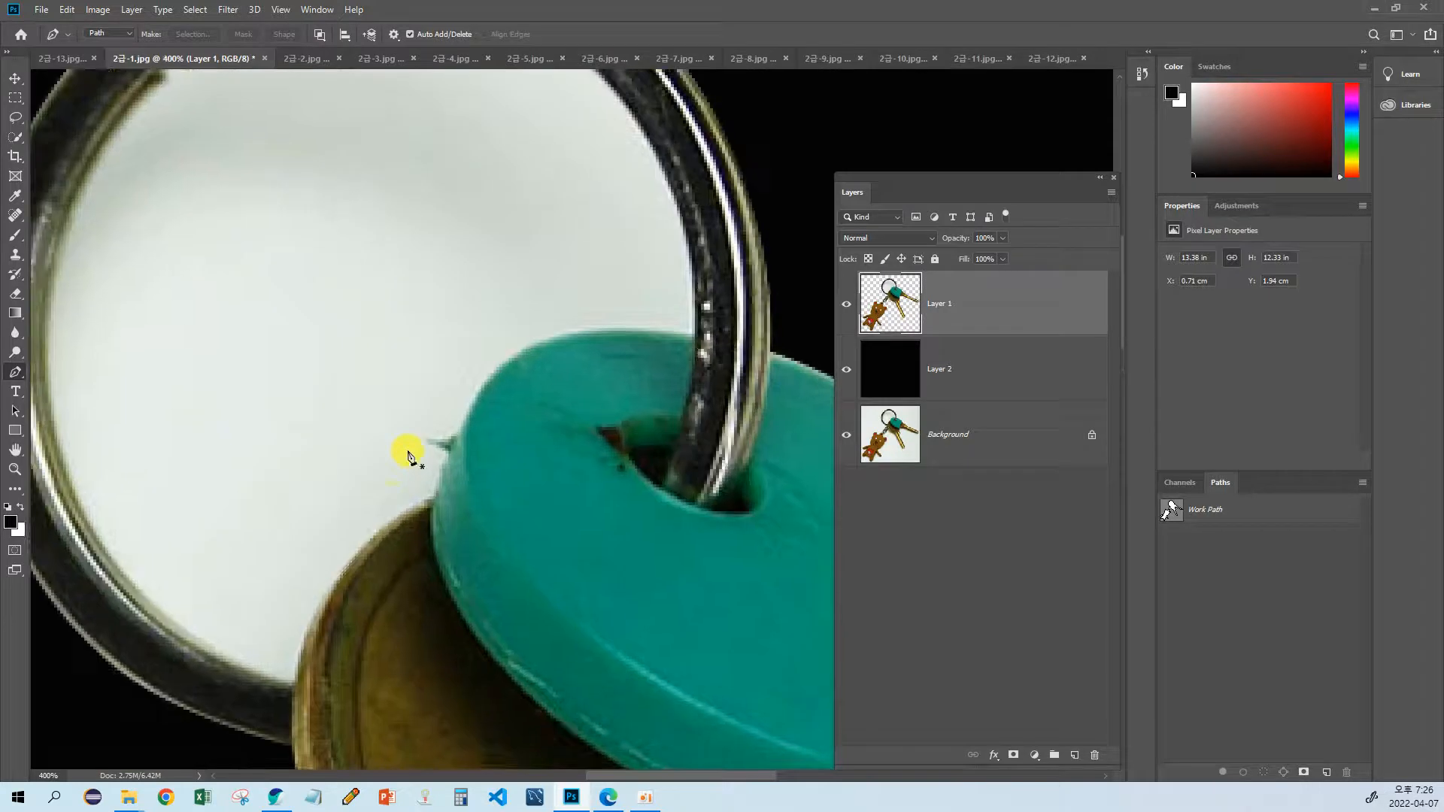
{"action": "left_click_drag", "start_coordinate": [408, 452], "coordinate": [470, 347]}
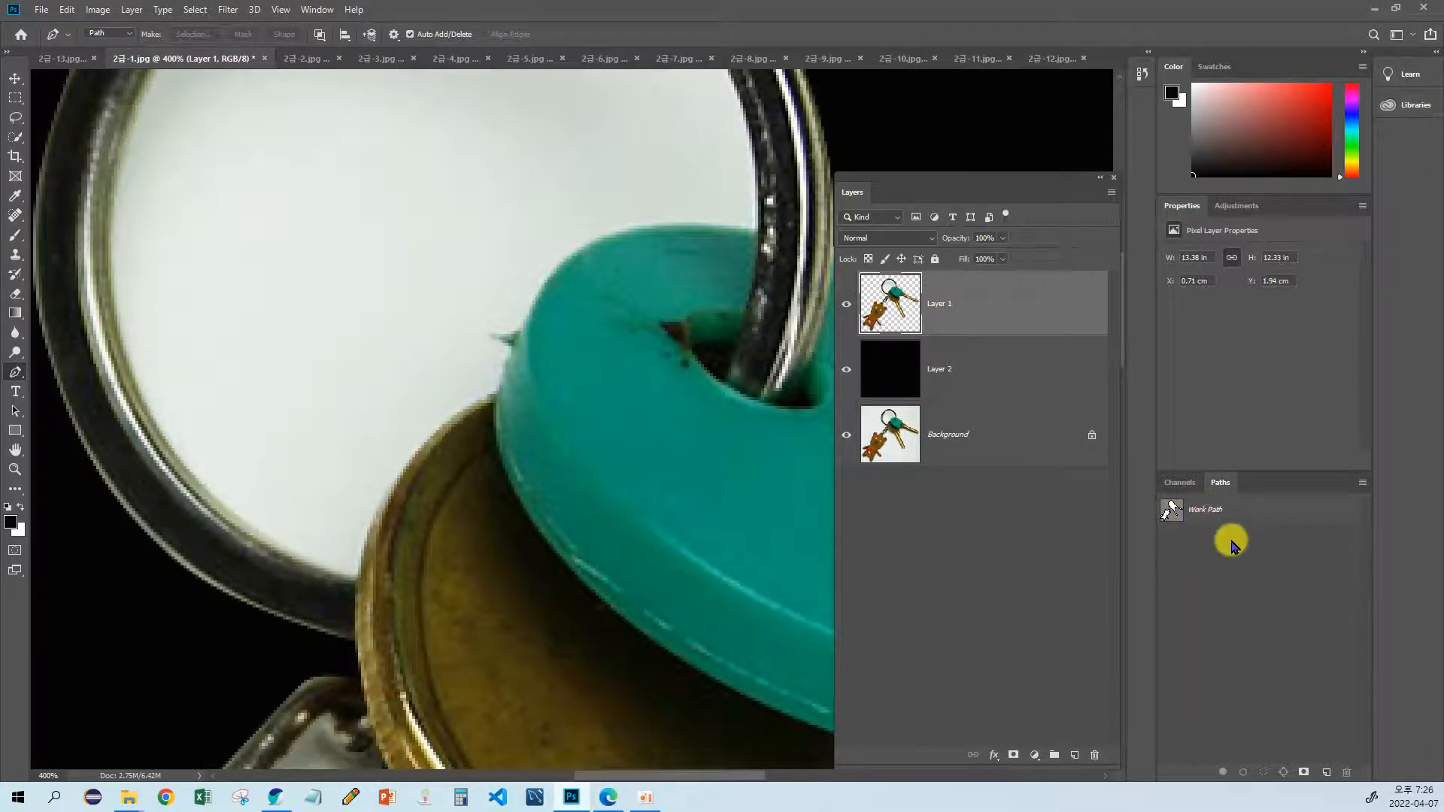
{"action": "left_click_drag", "start_coordinate": [1172, 513], "coordinate": [1323, 761]}
{"action": "left_click_drag", "start_coordinate": [1228, 523], "coordinate": [1326, 772]}
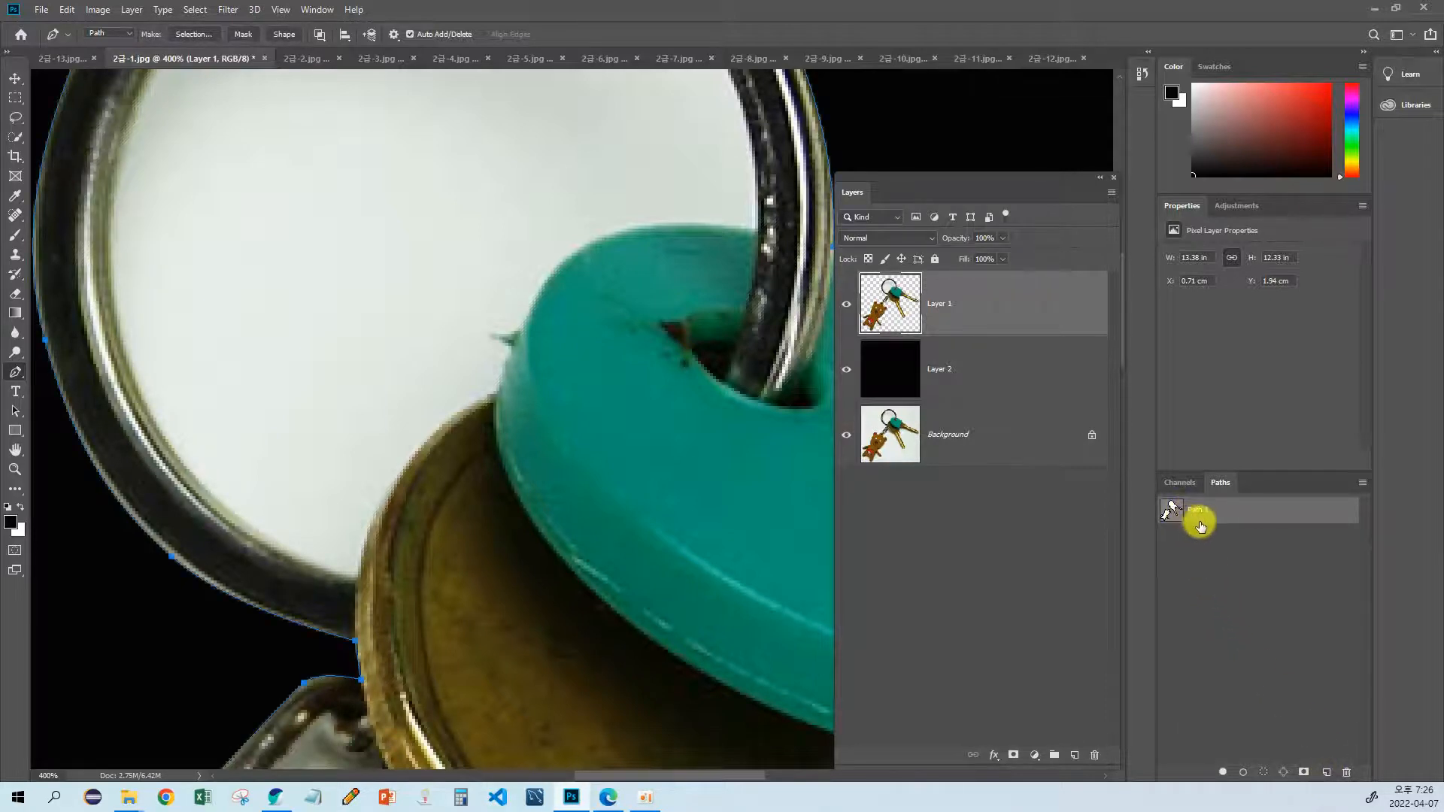
{"action": "left_click_drag", "start_coordinate": [1206, 515], "coordinate": [1306, 773]}
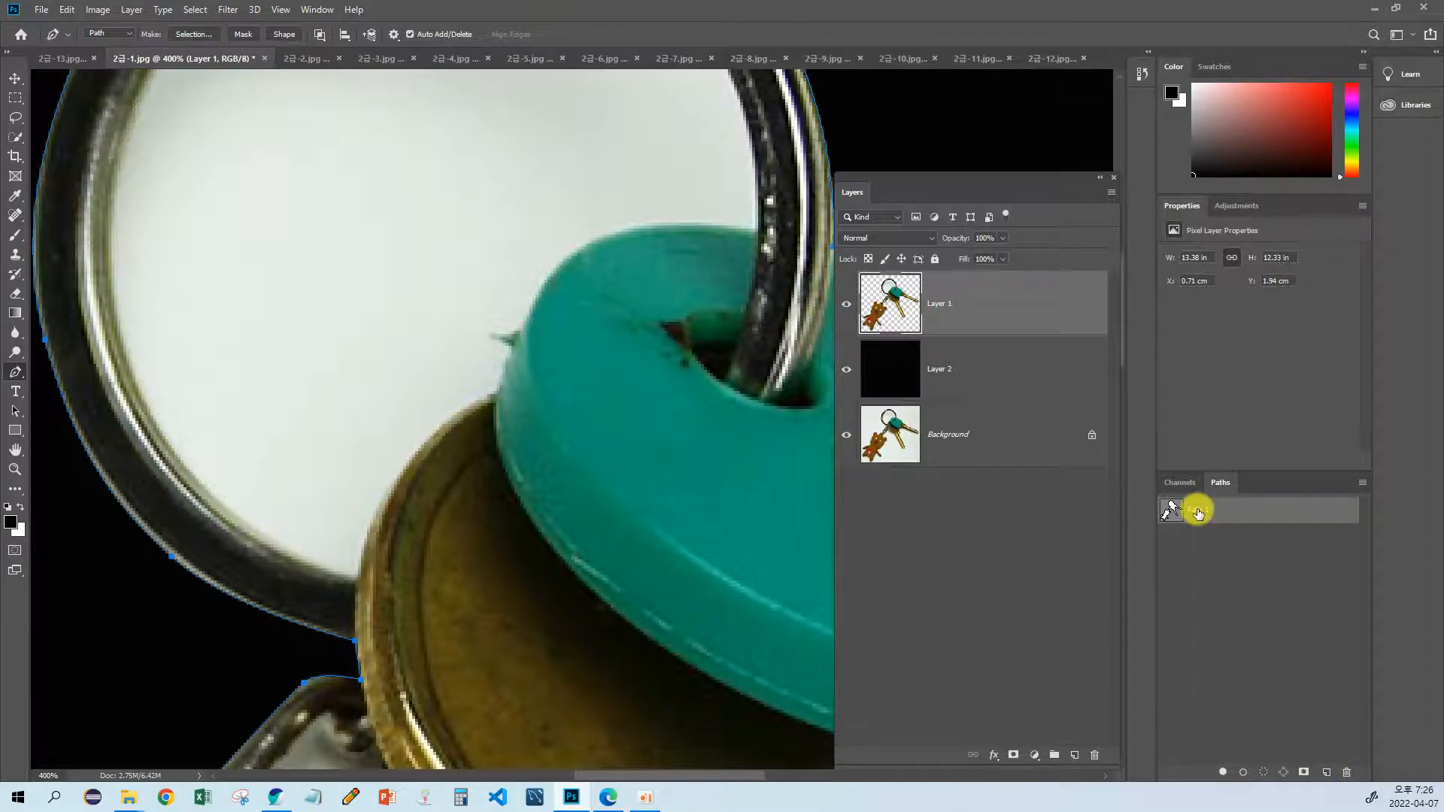
Step: Draw a Pen subpath in the saved path along the key head and teal cover inside the ring
{"action": "left_click_drag", "start_coordinate": [586, 382], "coordinate": [676, 464]}
{"action": "left_click_drag", "start_coordinate": [517, 451], "coordinate": [505, 488]}
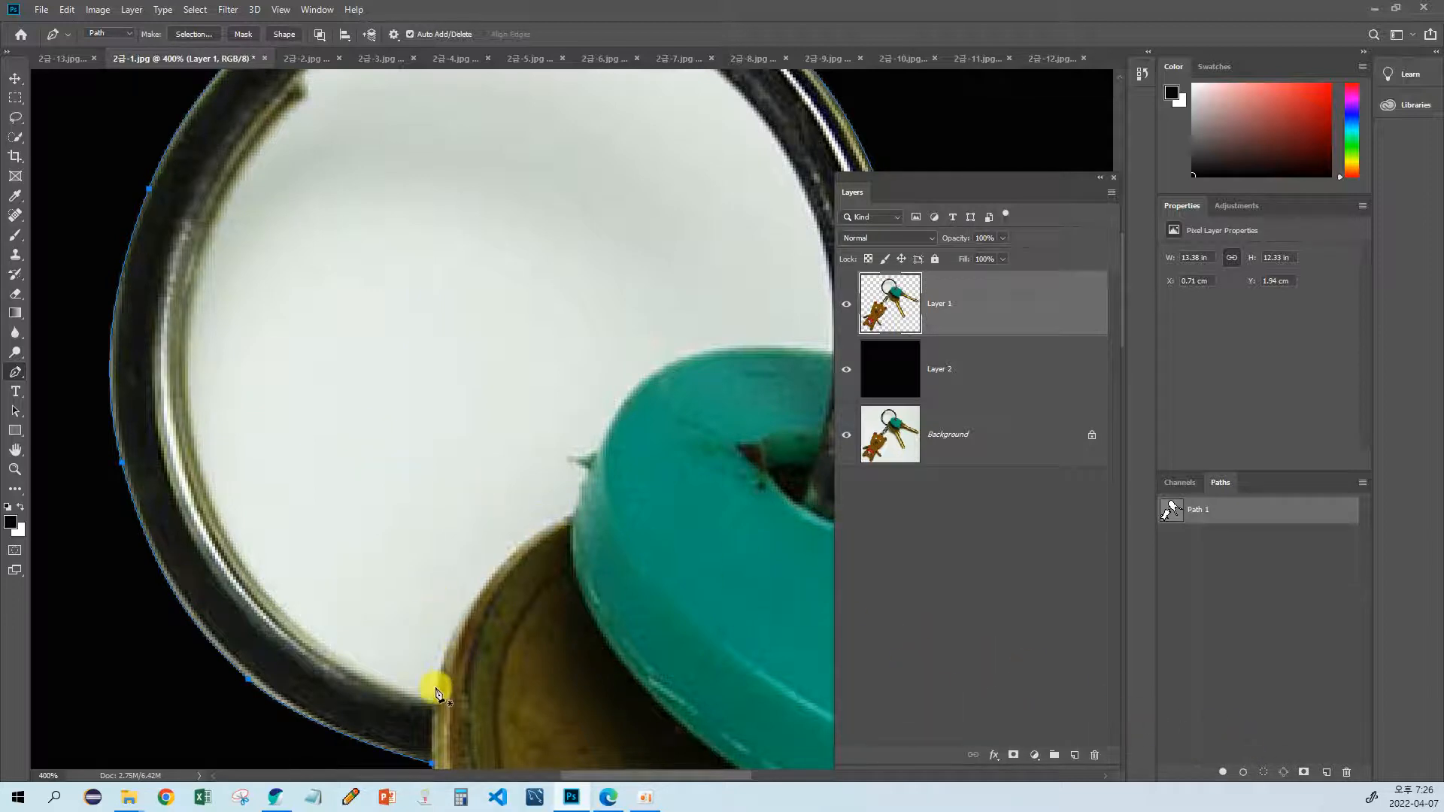
{"action": "left_click", "coordinate": [14, 411]}
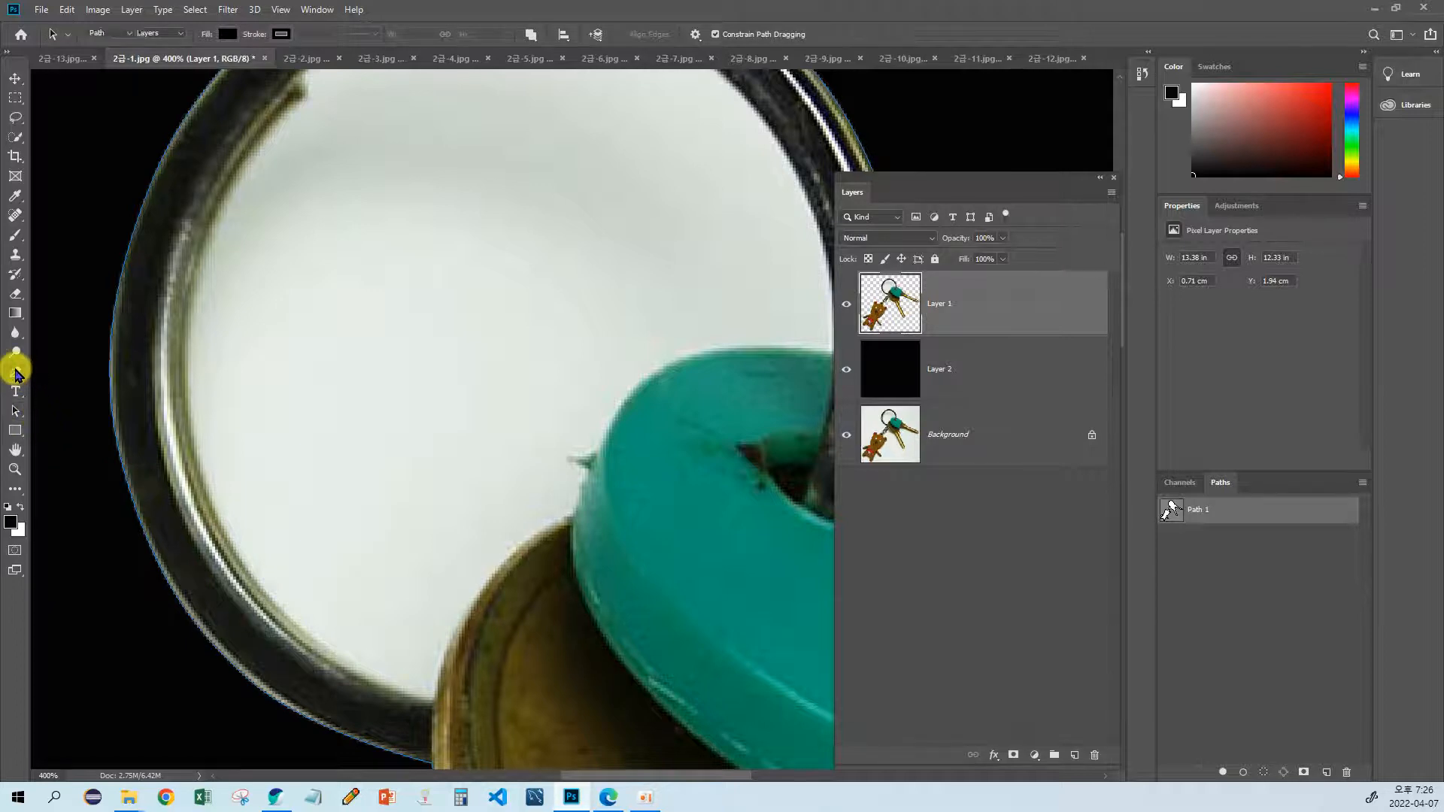
{"action": "left_click", "coordinate": [15, 372]}
{"action": "left_click", "coordinate": [434, 700]}
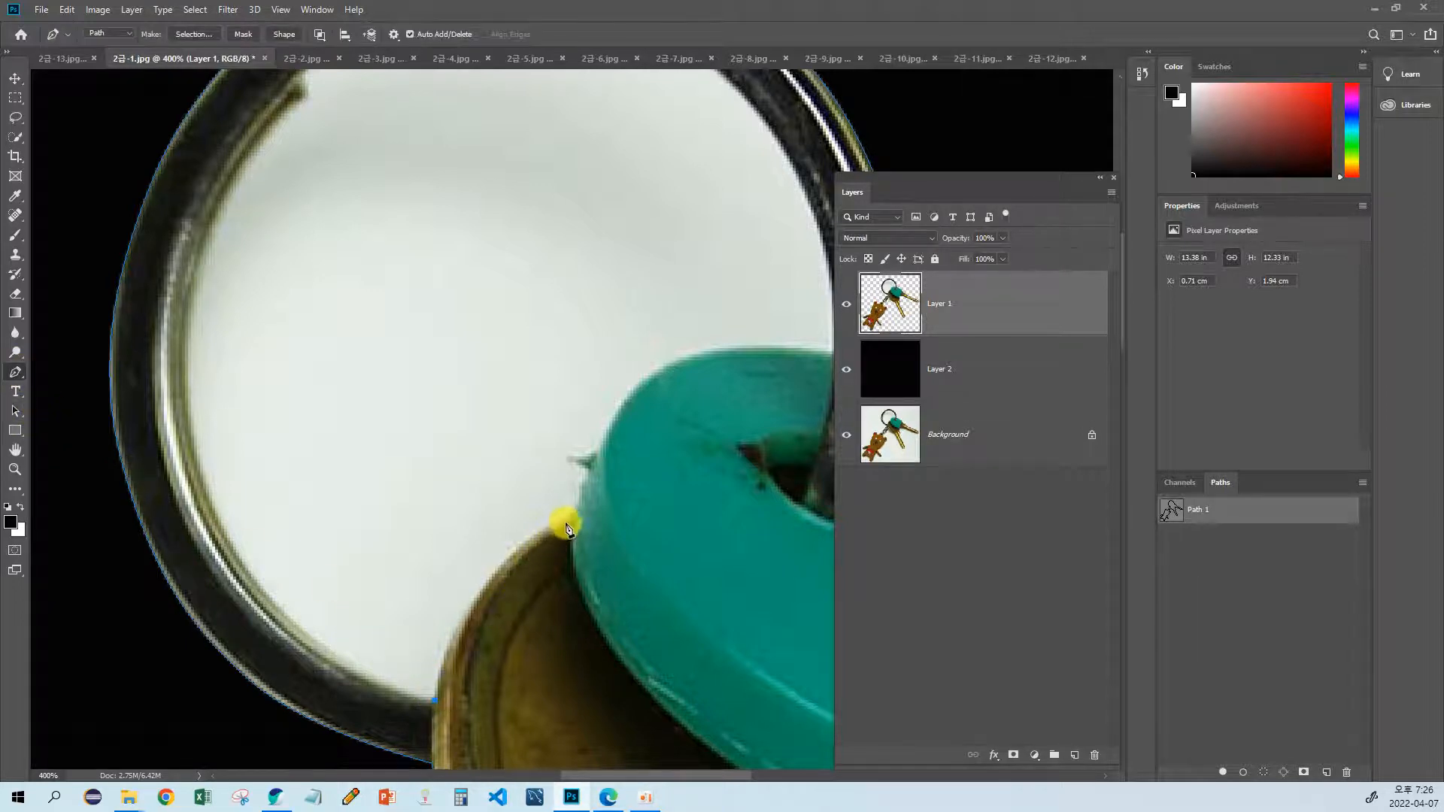
{"action": "left_click_drag", "start_coordinate": [571, 518], "coordinate": [679, 474]}
{"action": "left_click_drag", "start_coordinate": [489, 499], "coordinate": [390, 519]}
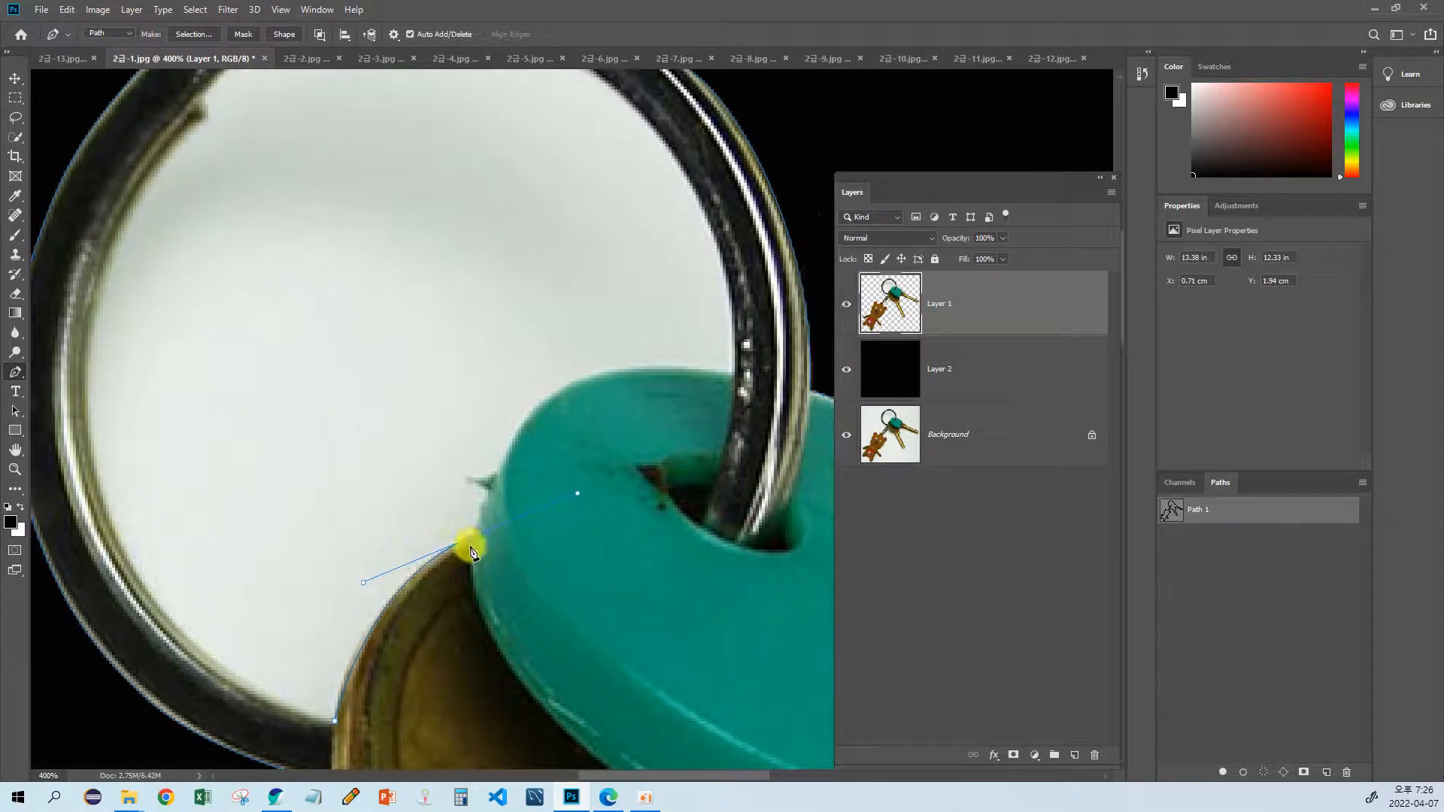
{"action": "left_click", "coordinate": [471, 541], "text": "alt"}
{"action": "left_click", "coordinate": [517, 434]}
{"action": "left_click_drag", "start_coordinate": [735, 372], "coordinate": [895, 406]}
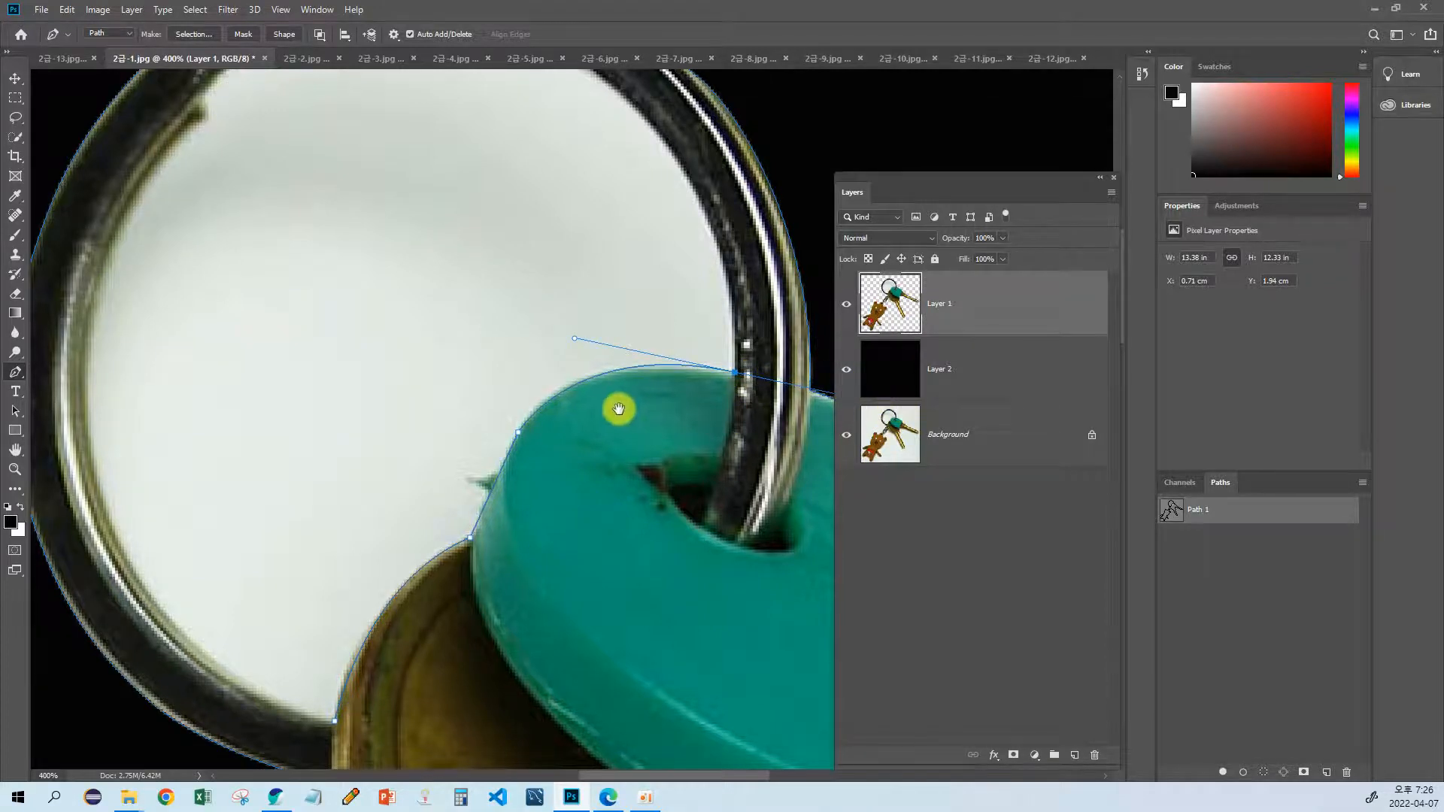
Step: Undo the Pen anchor points drawn along the key head and teal cover
{"action": "left_click_drag", "start_coordinate": [616, 408], "coordinate": [602, 446]}
{"action": "key", "text": "ctrl+z"}
{"action": "key", "text": "ctrl+z"}
{"action": "key", "text": "ctrl+z"}
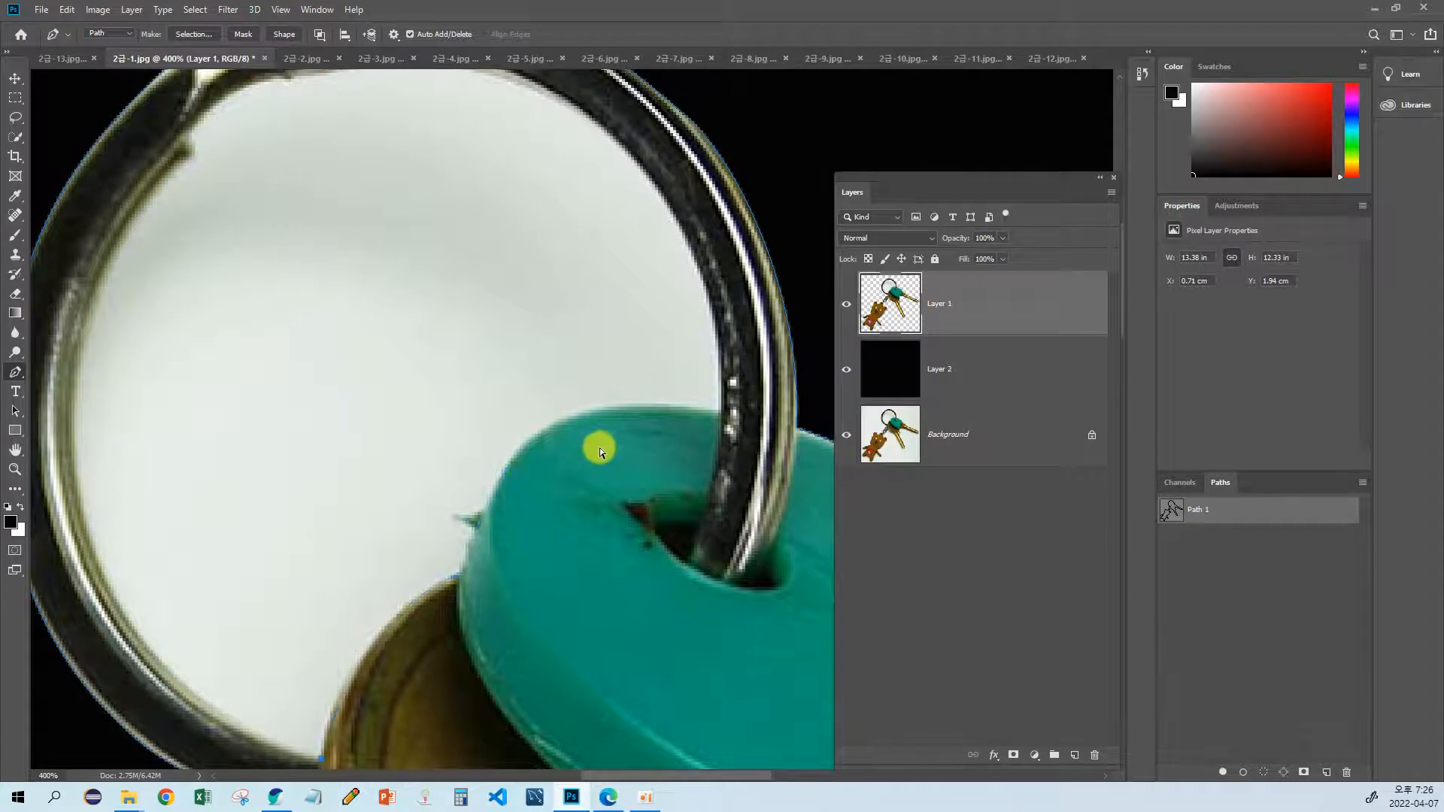
{"action": "key", "text": "ctrl+z"}
Step: Deselect the saved path and draw the start of a new Pen work path along the key head's edge inside the ring
{"action": "left_click_drag", "start_coordinate": [495, 512], "coordinate": [429, 454]}
{"action": "left_click", "coordinate": [1172, 512], "text": "ctrl"}
{"action": "left_click", "coordinate": [1168, 513], "text": "ctrl"}
{"action": "key", "text": "ctrl+d"}
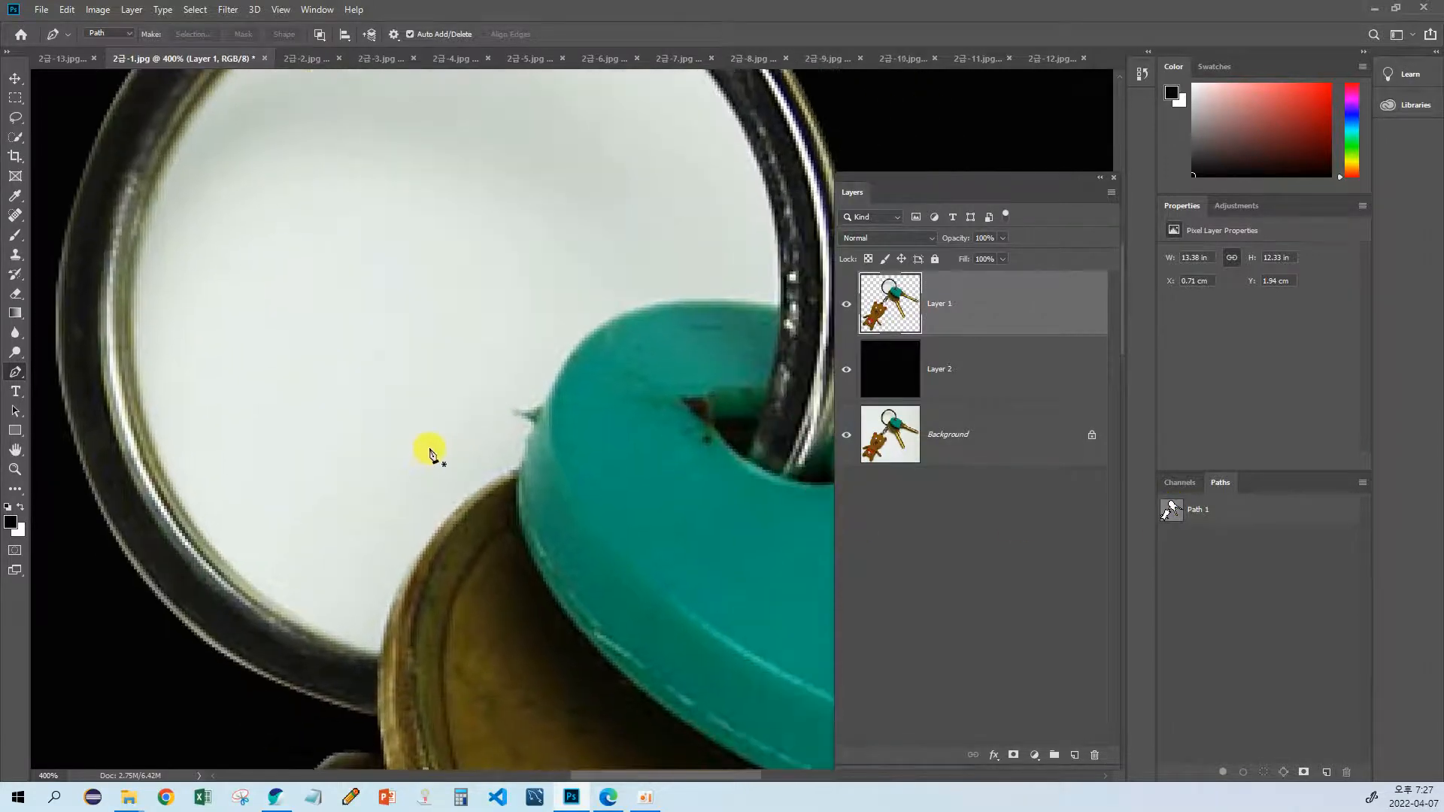
{"action": "left_click", "coordinate": [379, 654]}
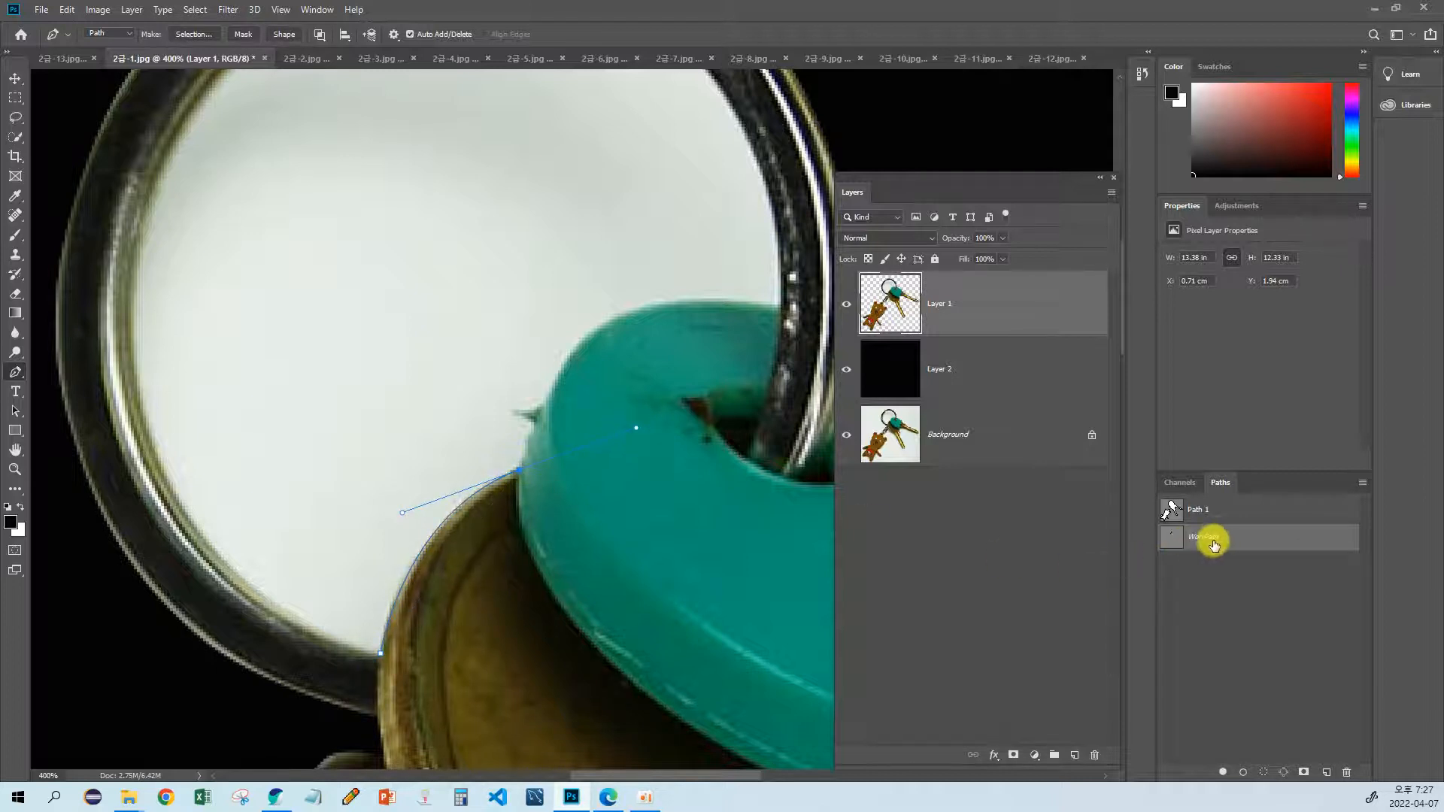
{"action": "left_click_drag", "start_coordinate": [661, 423], "coordinate": [551, 494]}
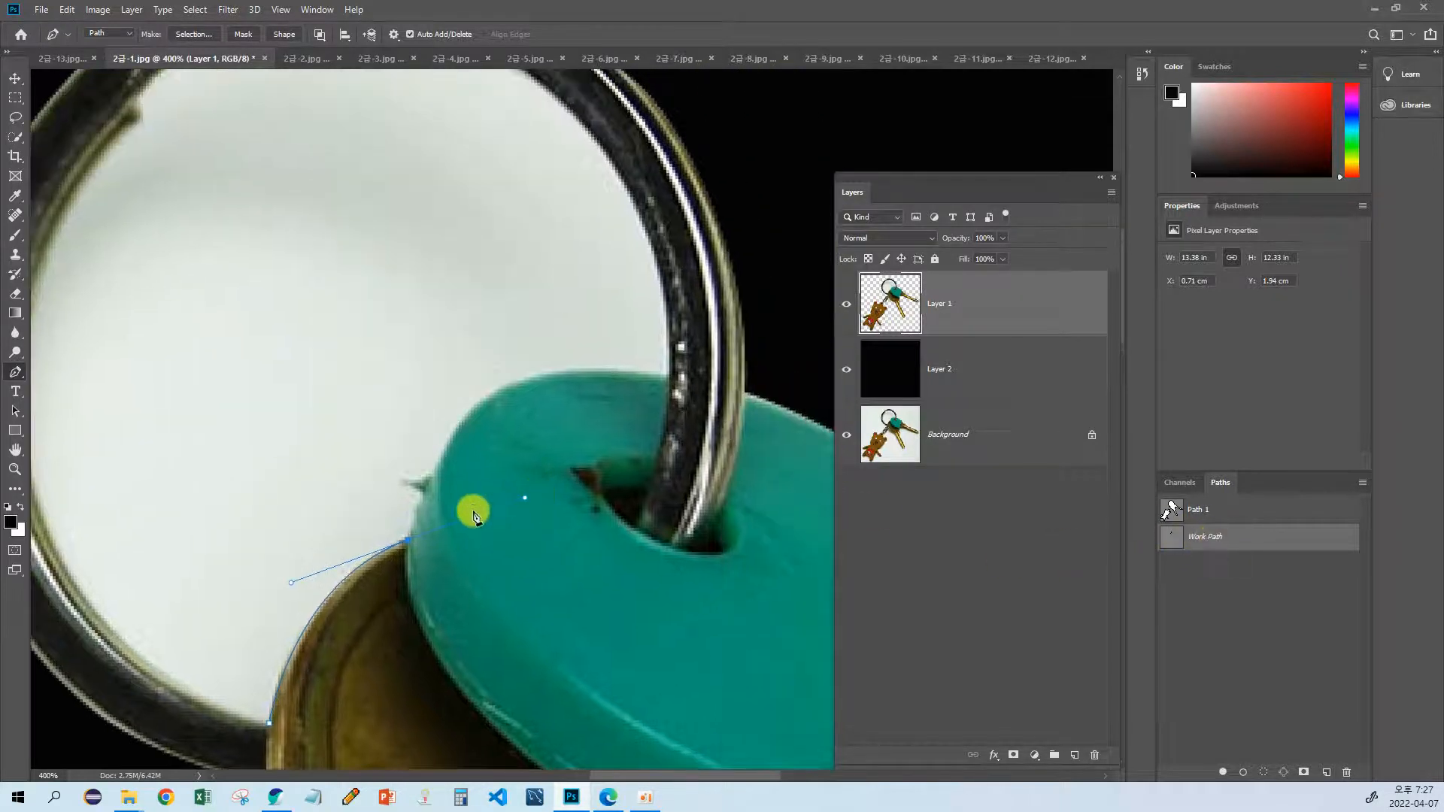
{"action": "left_click", "coordinate": [408, 542], "text": "alt"}
{"action": "left_click", "coordinate": [452, 435]}
{"action": "left_click_drag", "start_coordinate": [666, 378], "coordinate": [831, 407]}
{"action": "key", "text": "ctrl+z"}
{"action": "key", "text": "ctrl+z"}
{"action": "key", "text": "ctrl+z"}
Step: Continue the work path from the key head along the teal cover's edge to the ring's inner edge
{"action": "left_click_drag", "start_coordinate": [373, 550], "coordinate": [660, 309]}
{"action": "left_click", "coordinate": [406, 545]}
{"action": "left_click_drag", "start_coordinate": [573, 290], "coordinate": [499, 370]}
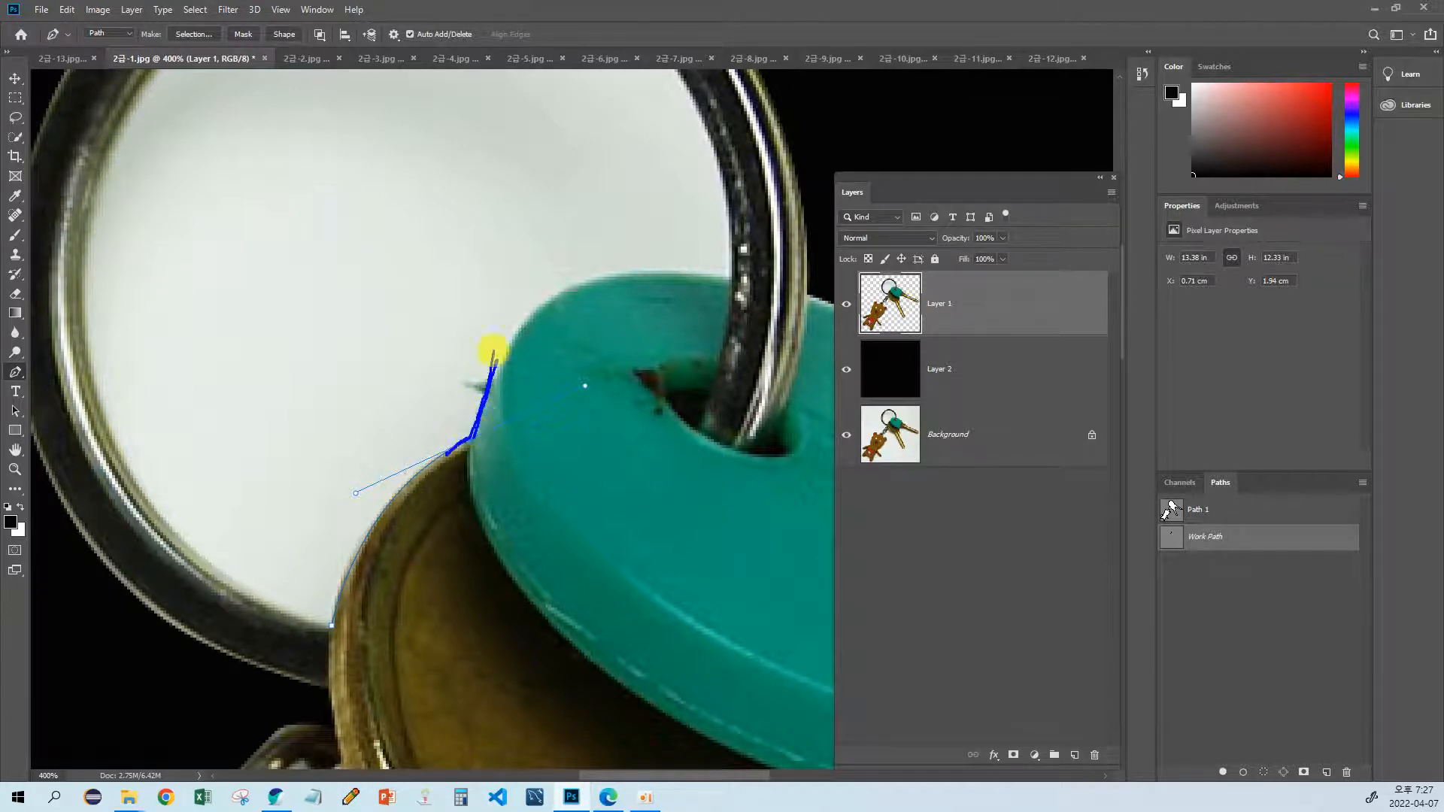
{"action": "key", "text": "Escape"}
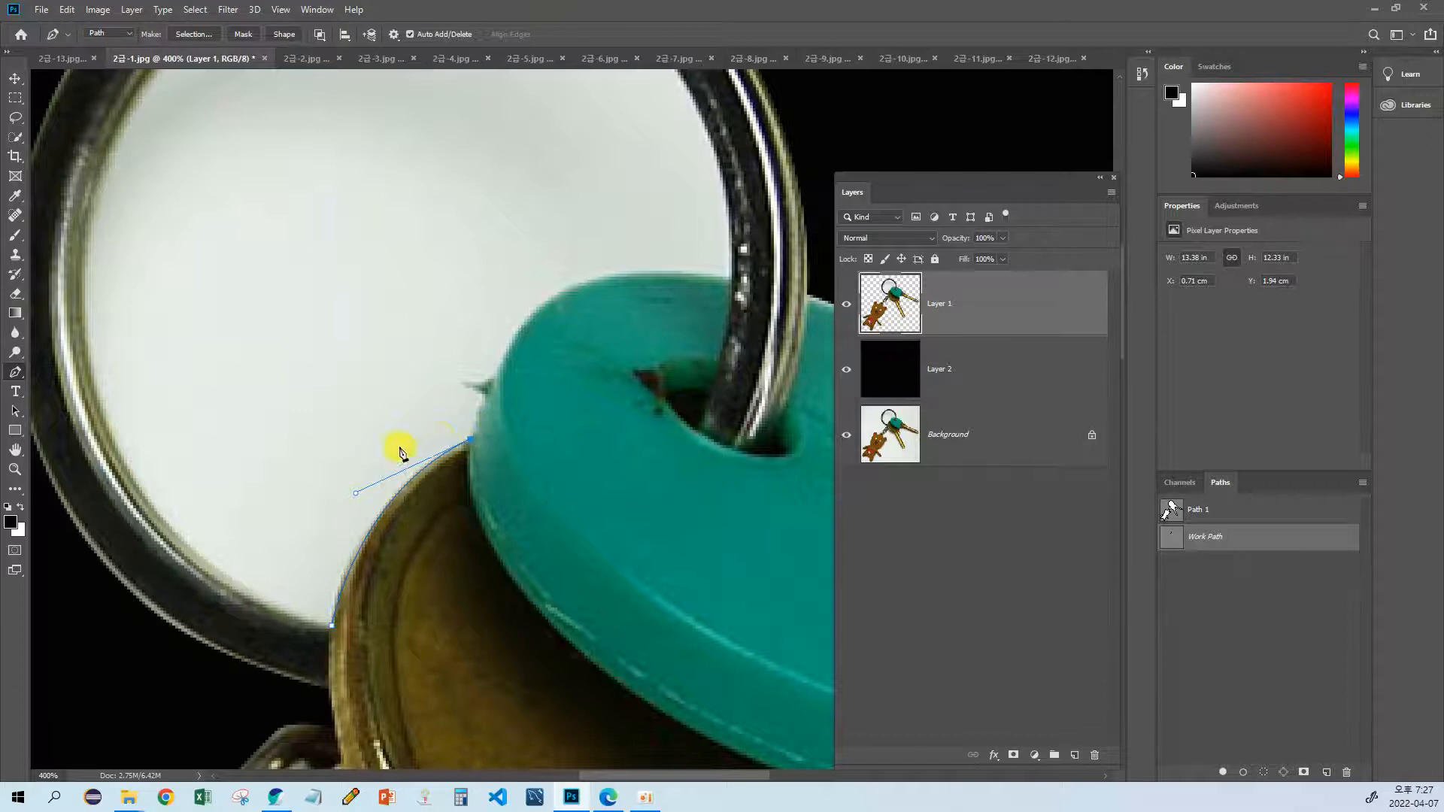
{"action": "left_click_drag", "start_coordinate": [492, 401], "coordinate": [454, 443]}
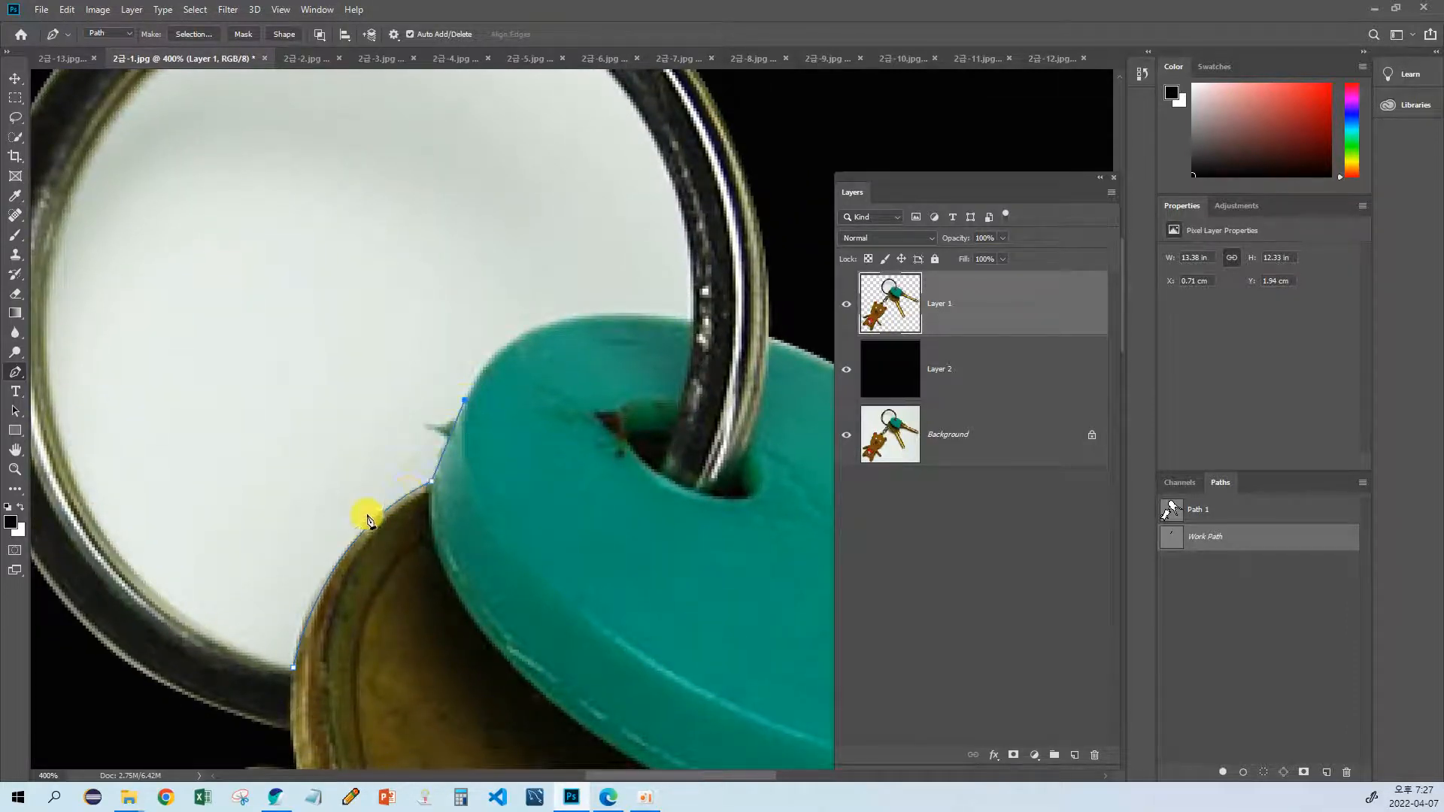
{"action": "left_click", "coordinate": [464, 399]}
{"action": "left_click_drag", "start_coordinate": [691, 323], "coordinate": [872, 361]}
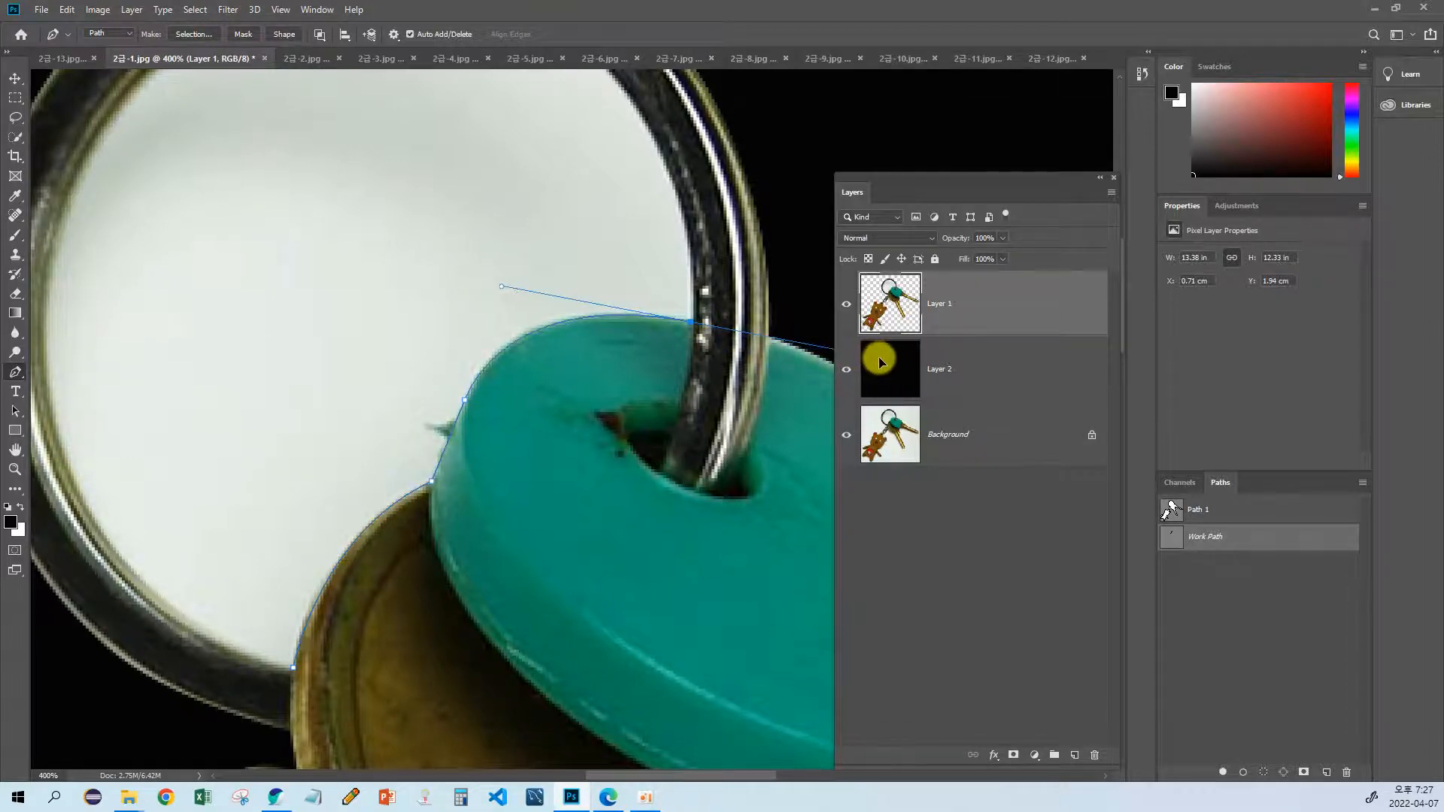
{"action": "left_click_drag", "start_coordinate": [652, 281], "coordinate": [574, 455]}
{"action": "left_click_drag", "start_coordinate": [532, 246], "coordinate": [492, 195]}
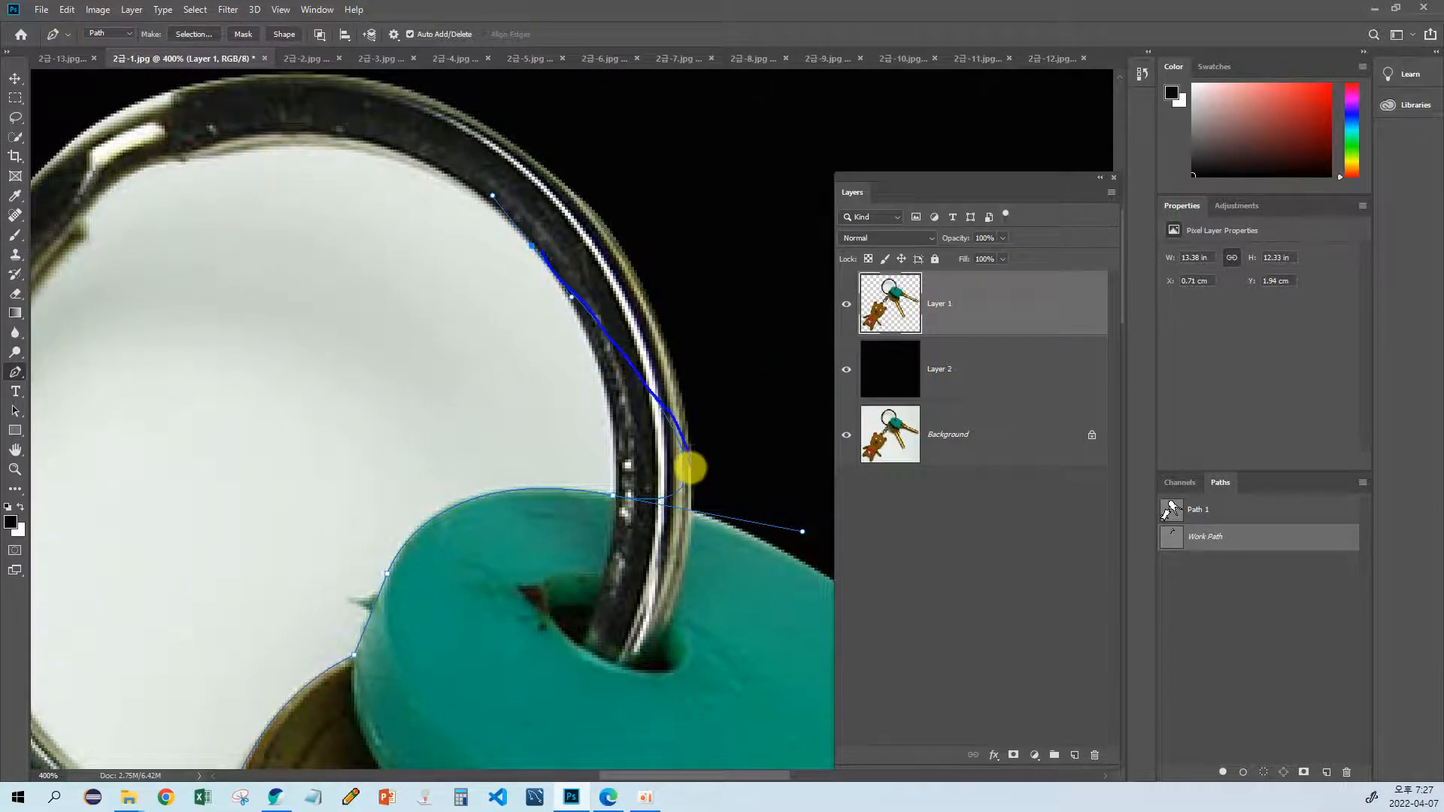
{"action": "left_click", "coordinate": [627, 498]}
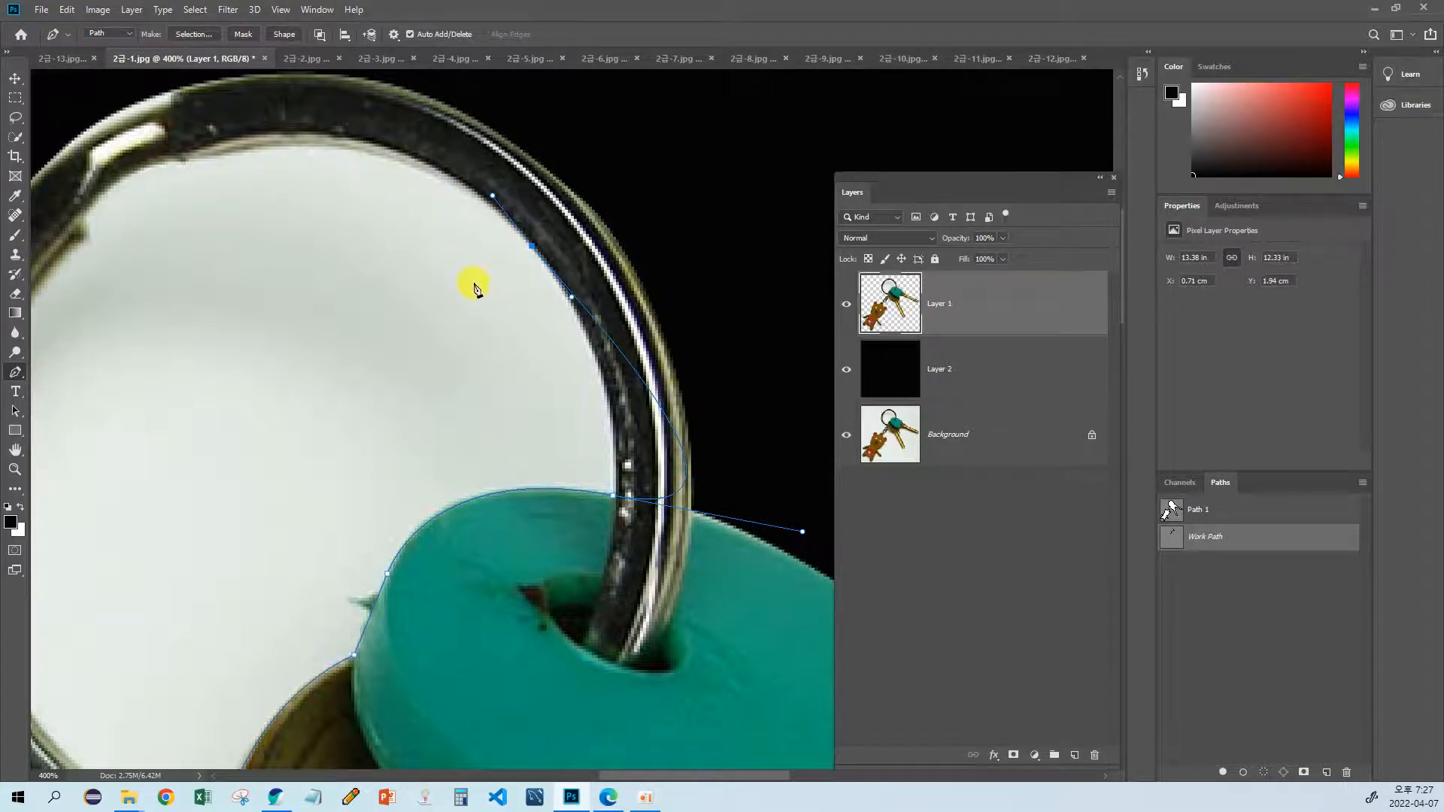
{"action": "key", "text": "ctrl+z"}
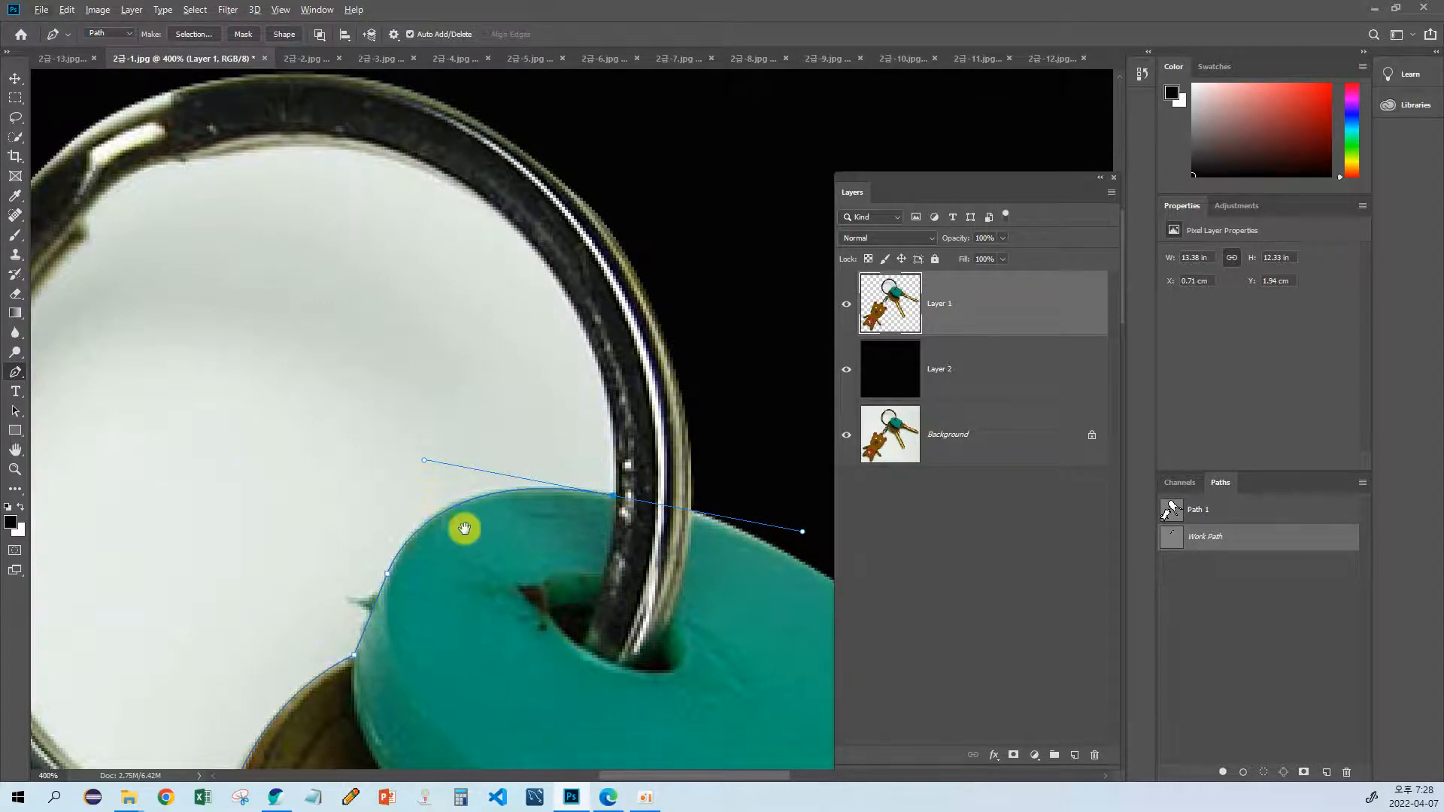
{"action": "left_click_drag", "start_coordinate": [467, 526], "coordinate": [515, 453]}
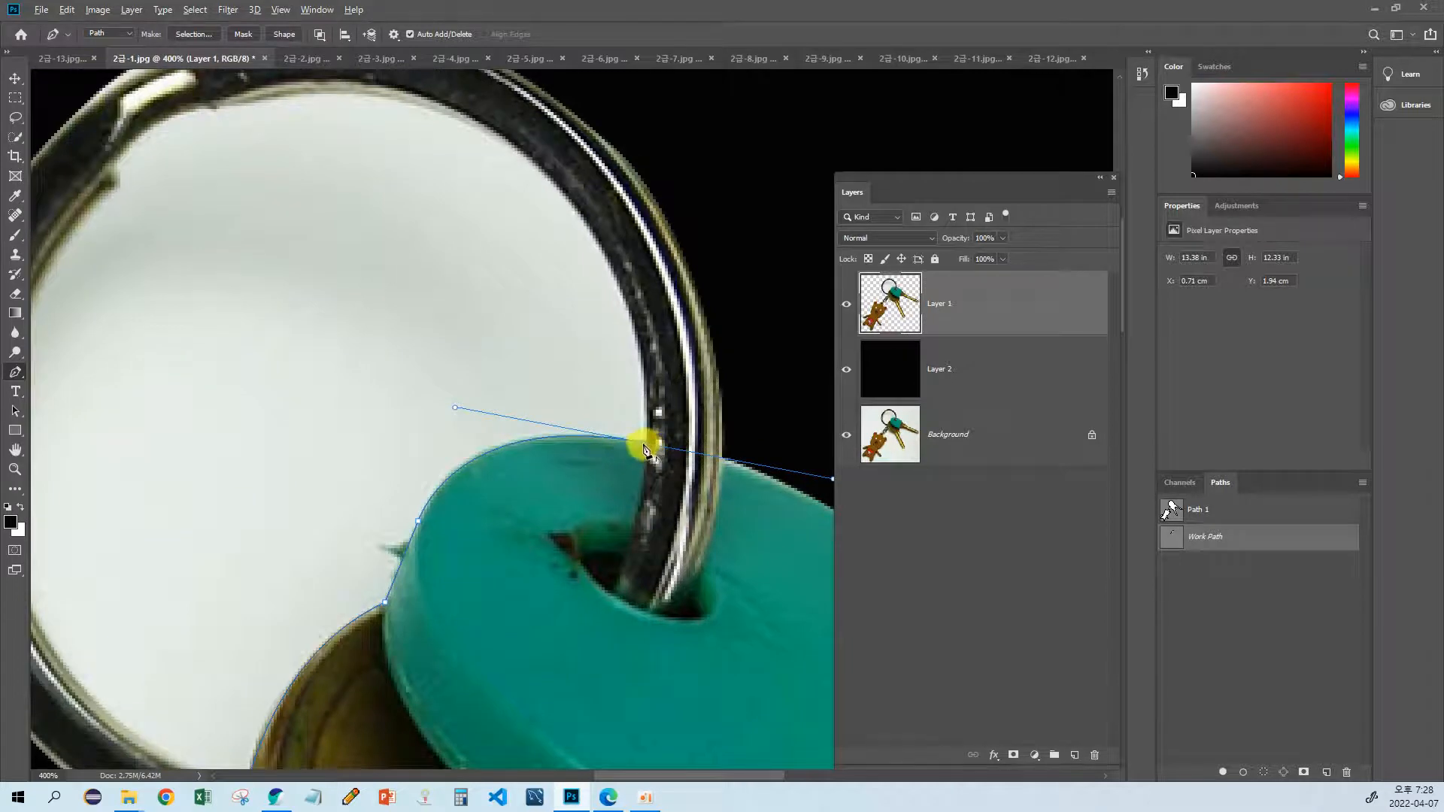
Step: Remove the outgoing handle at the teal cover's end and trace the ring's right and upper inner edge with curved Pen segments
{"action": "left_click_drag", "start_coordinate": [644, 449], "coordinate": [474, 442]}
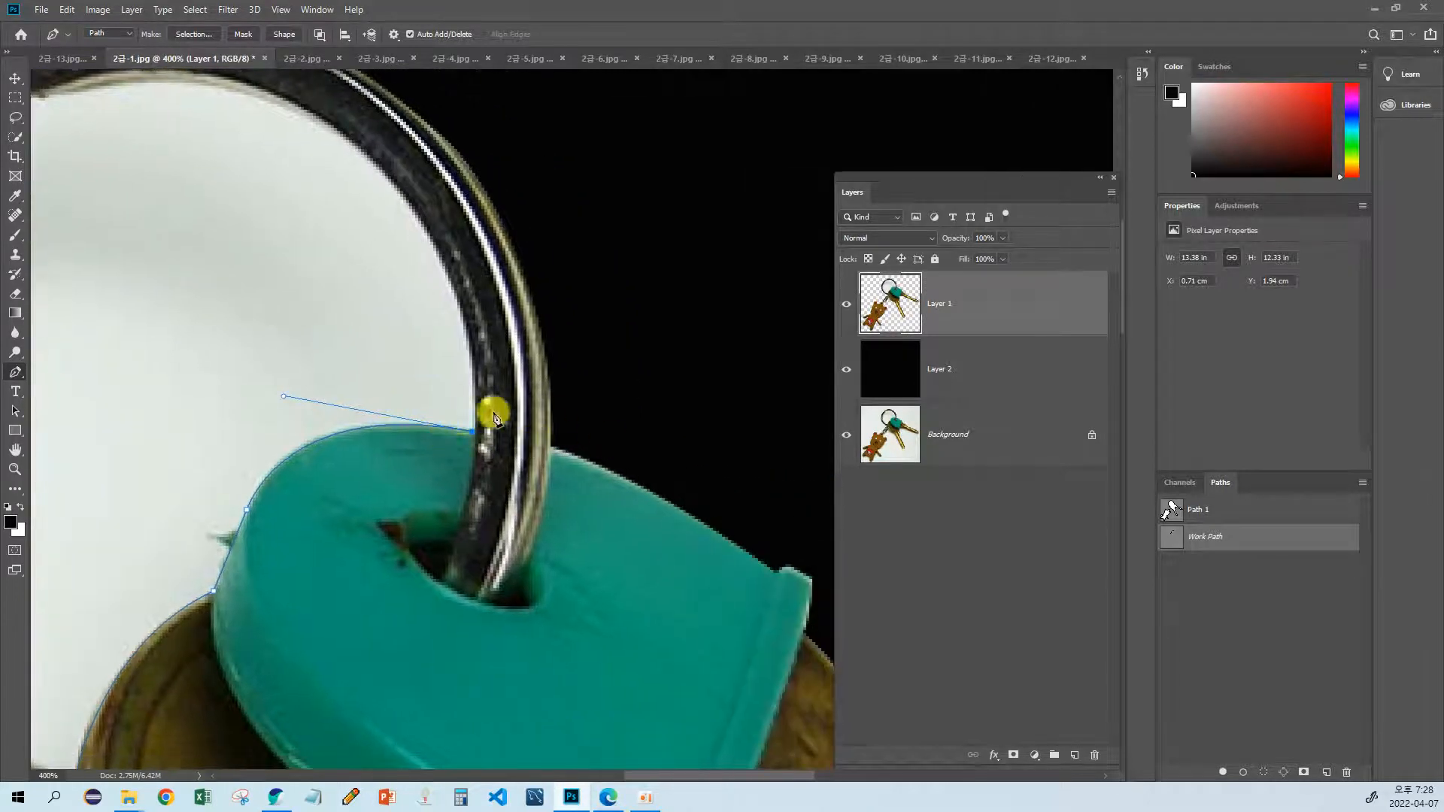
{"action": "left_click_drag", "start_coordinate": [488, 380], "coordinate": [580, 470]}
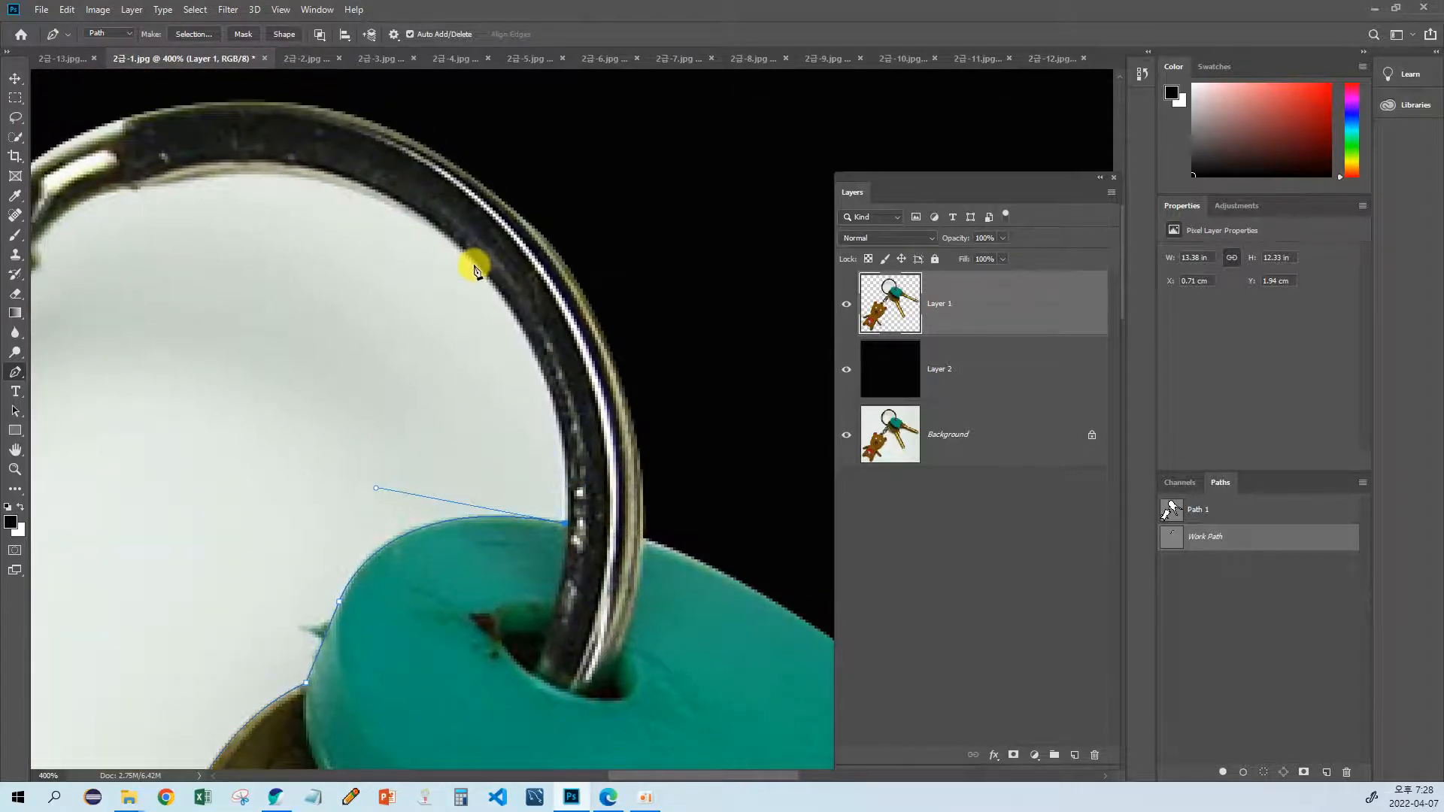
{"action": "left_click_drag", "start_coordinate": [473, 263], "coordinate": [353, 124]}
{"action": "left_click_drag", "start_coordinate": [497, 360], "coordinate": [609, 373]}
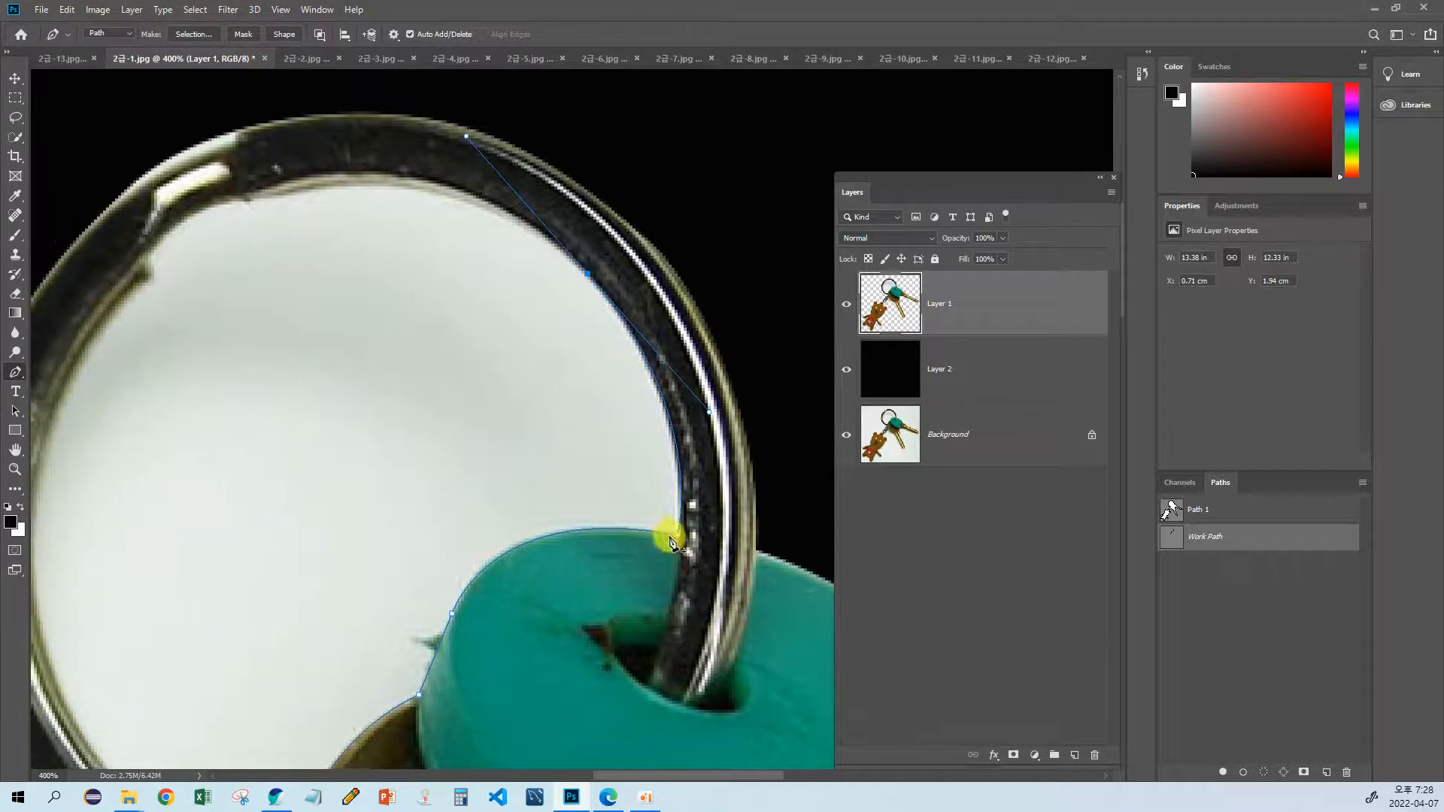
{"action": "left_click_drag", "start_coordinate": [473, 308], "coordinate": [527, 348]}
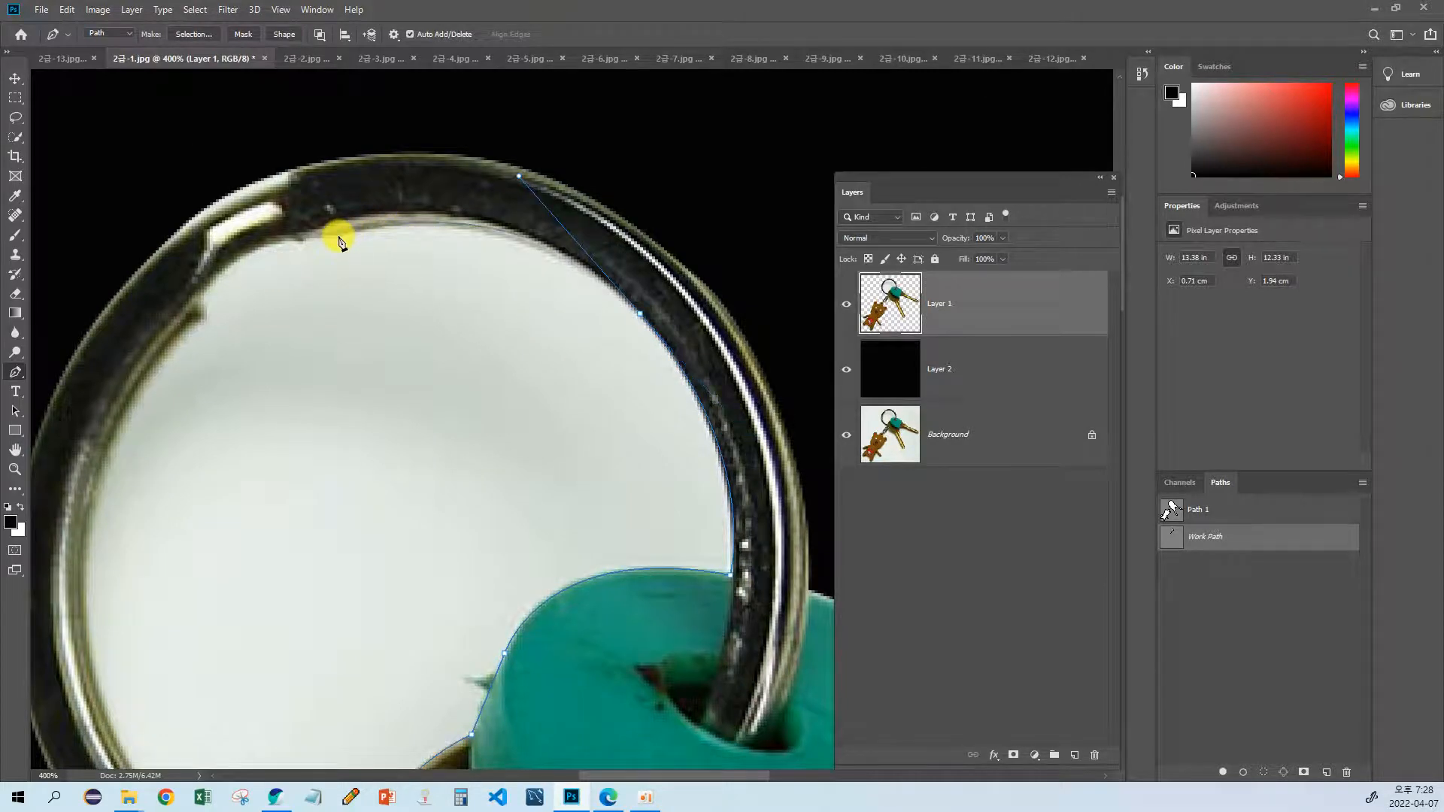
{"action": "left_click_drag", "start_coordinate": [339, 235], "coordinate": [158, 317]}
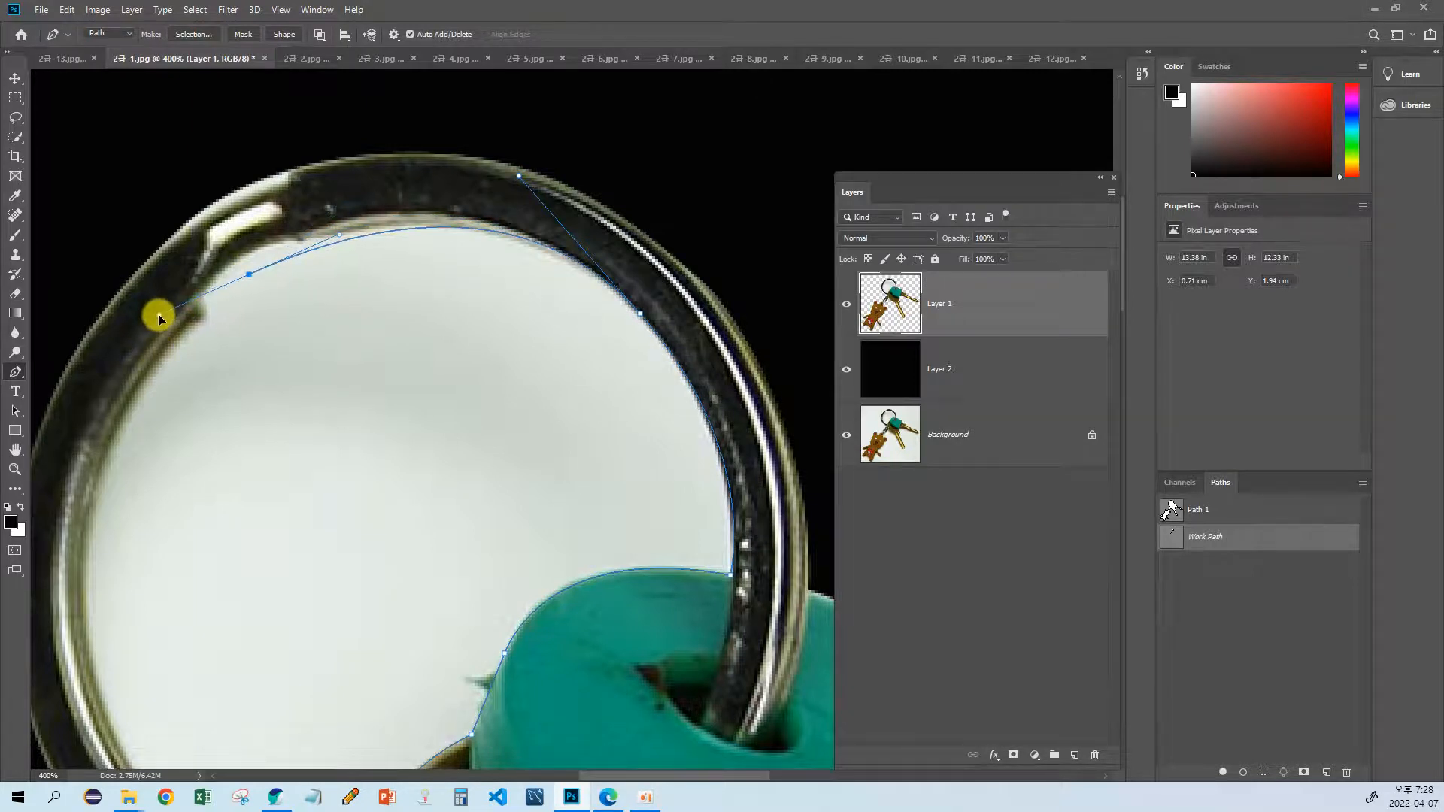
Step: Trace the ring's left and lower inner edge and close the path at its starting point on the key head
{"action": "left_click_drag", "start_coordinate": [259, 354], "coordinate": [468, 267]}
{"action": "left_click_drag", "start_coordinate": [302, 413], "coordinate": [283, 514]}
{"action": "left_click_drag", "start_coordinate": [325, 595], "coordinate": [300, 391]}
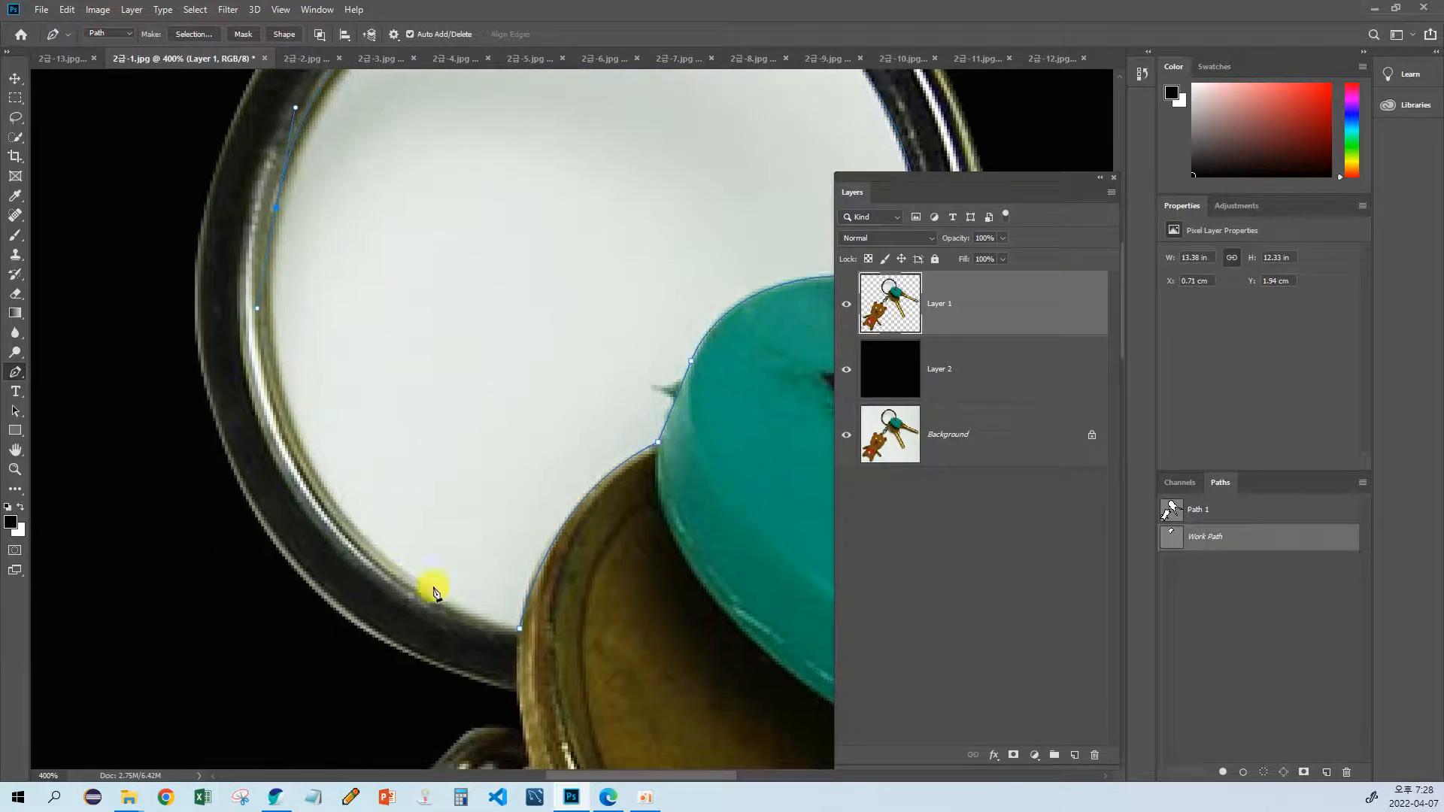
{"action": "left_click_drag", "start_coordinate": [518, 636], "coordinate": [810, 728]}
{"action": "right_click", "coordinate": [790, 728]}
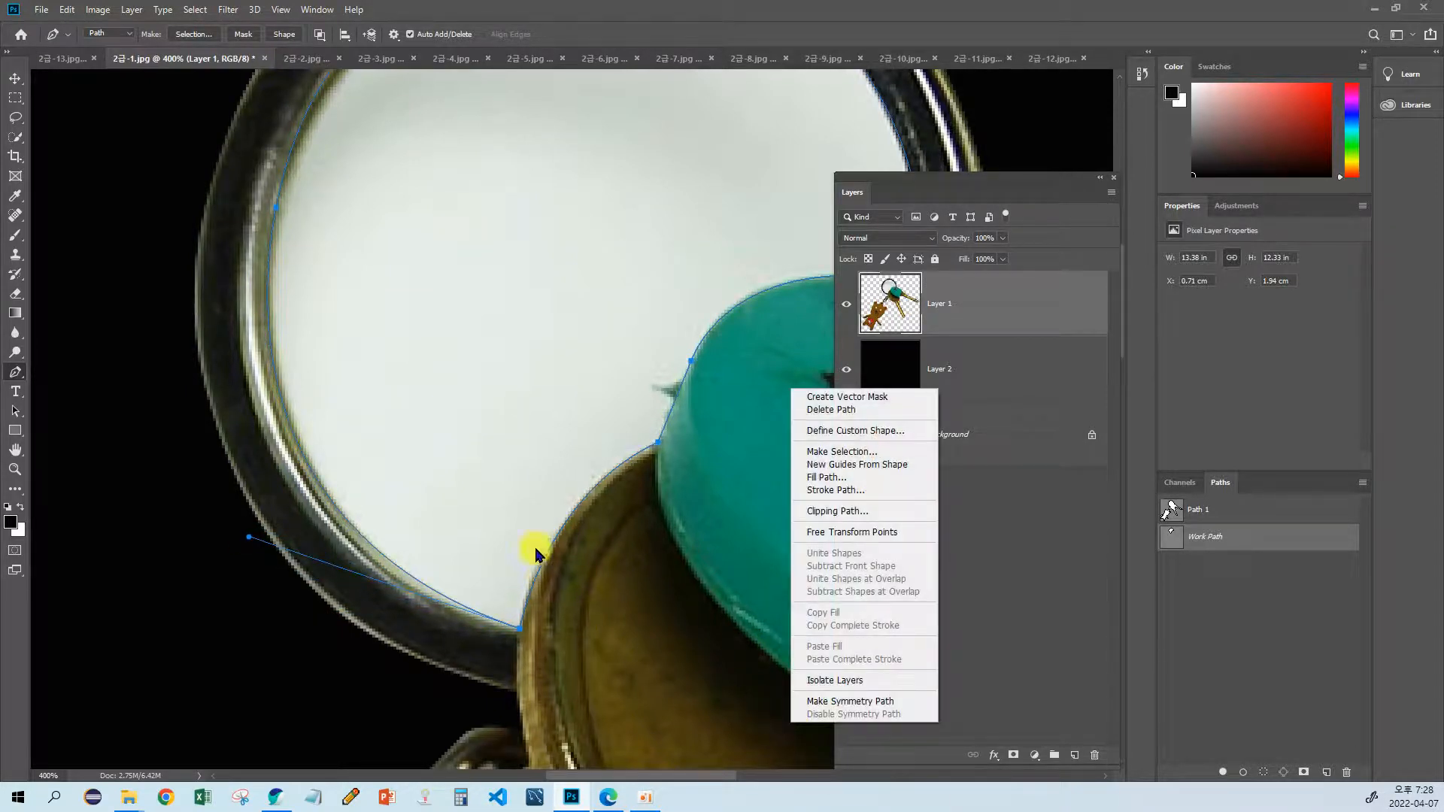
{"action": "key", "text": "Escape"}
{"action": "left_click_drag", "start_coordinate": [532, 525], "coordinate": [413, 619]}
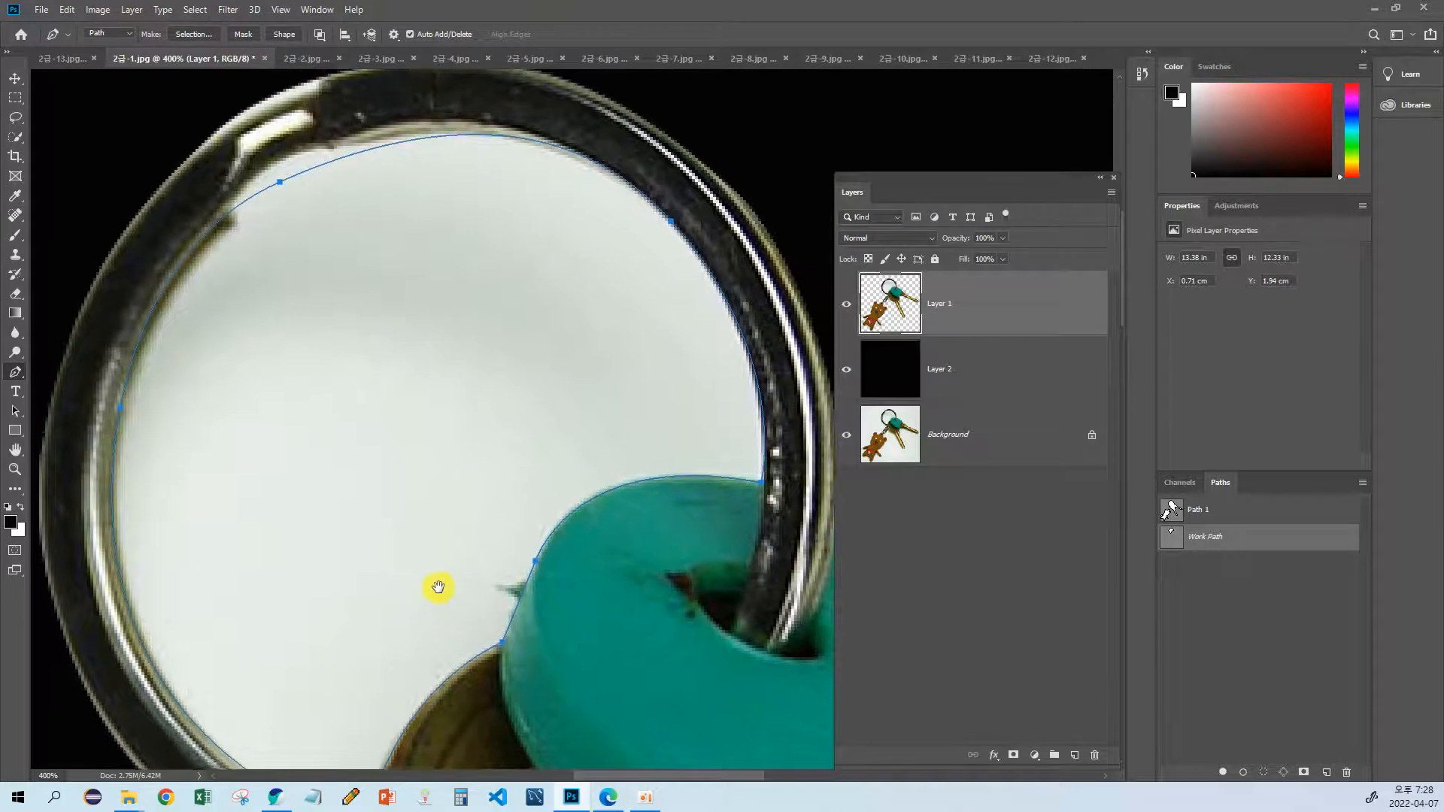
Step: Adjust the direction handles of the path's upper segment with the Convert Point tool to fit the ring's inner edge
{"action": "key", "text": "ctrl+minus"}
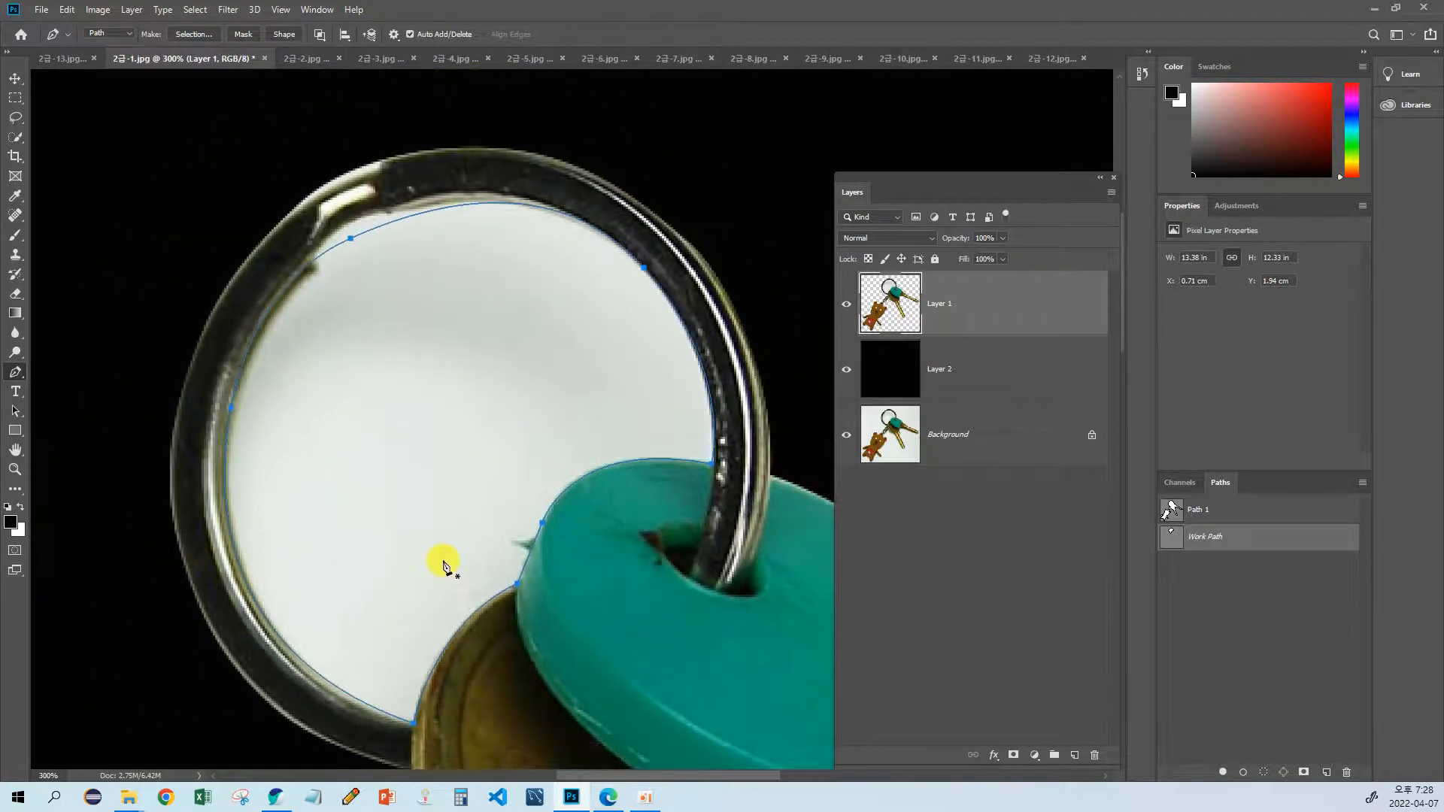
{"action": "left_click", "coordinate": [24, 413]}
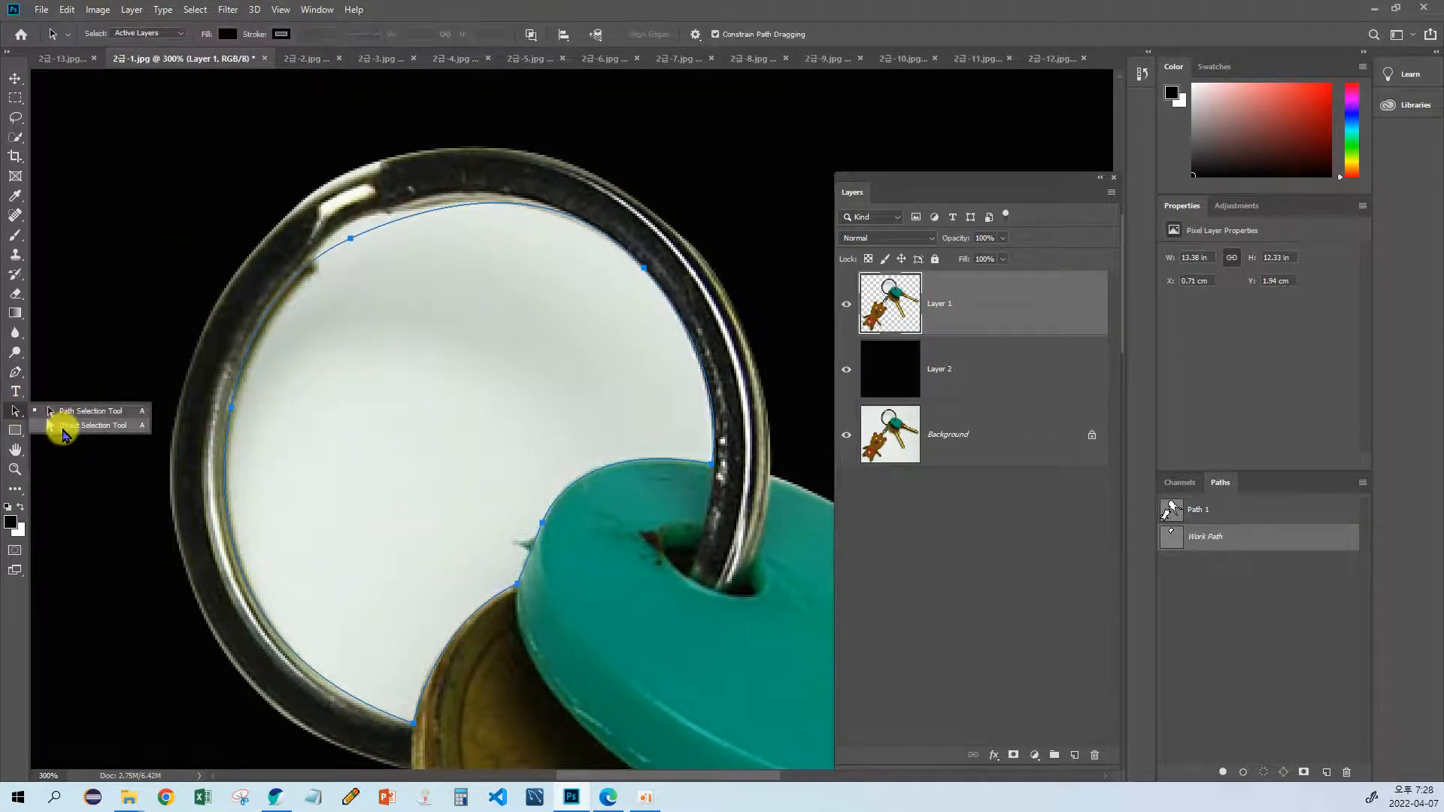
{"action": "left_click", "coordinate": [64, 410]}
{"action": "left_click", "coordinate": [328, 225]}
{"action": "left_click_drag", "start_coordinate": [15, 412], "coordinate": [62, 435]}
{"action": "left_click", "coordinate": [57, 412]}
{"action": "left_click", "coordinate": [16, 371]}
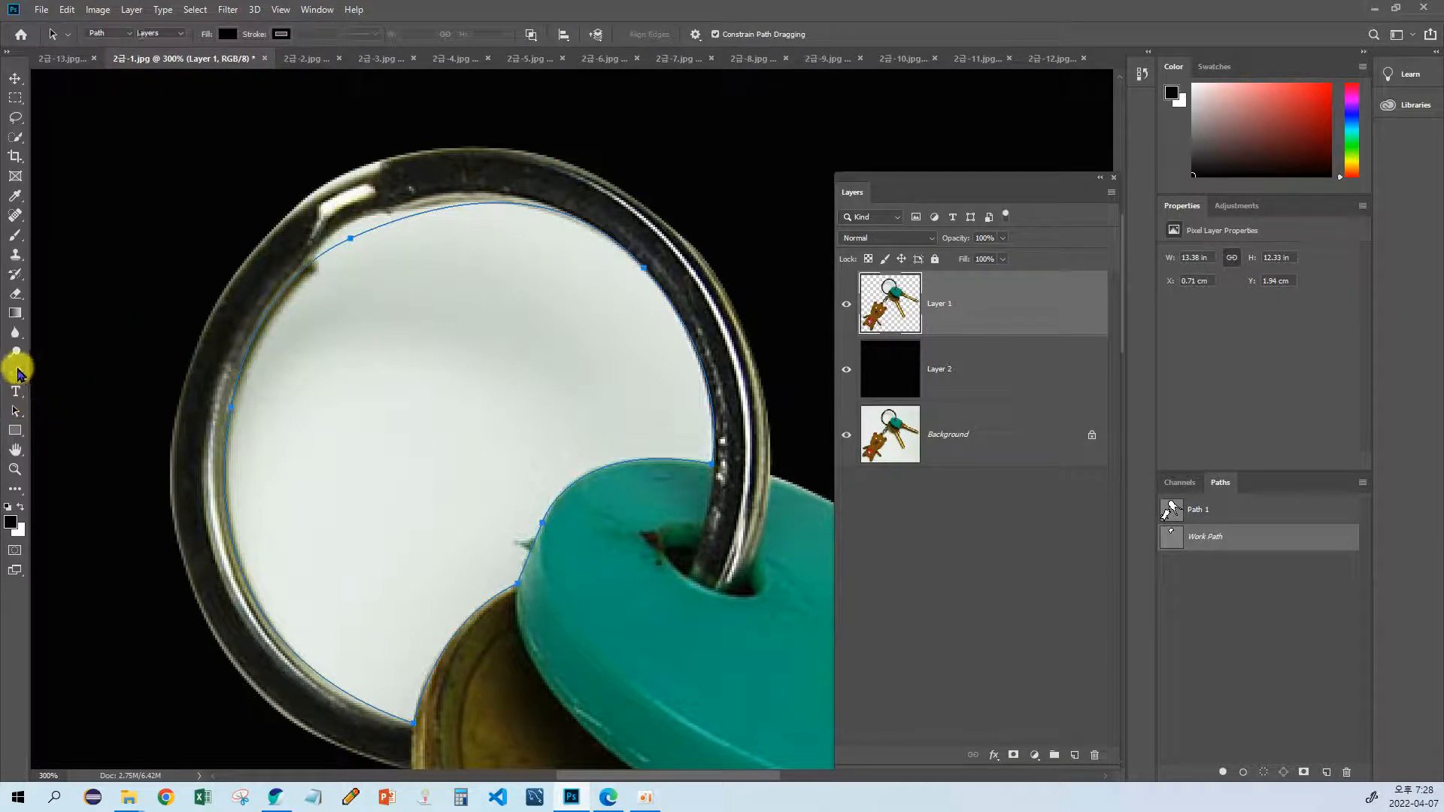
{"action": "left_click", "coordinate": [85, 443]}
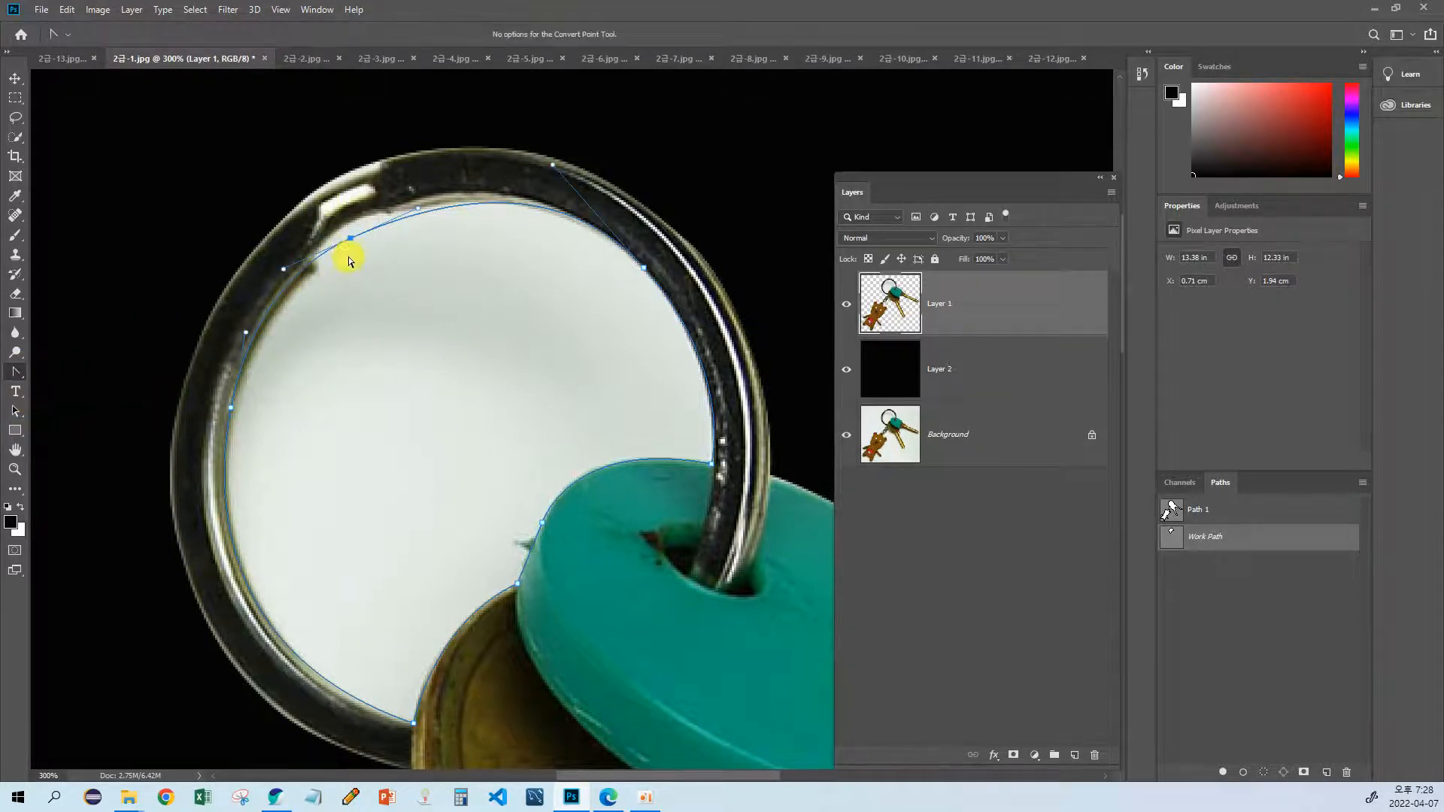
{"action": "left_click_drag", "start_coordinate": [349, 260], "coordinate": [296, 267]}
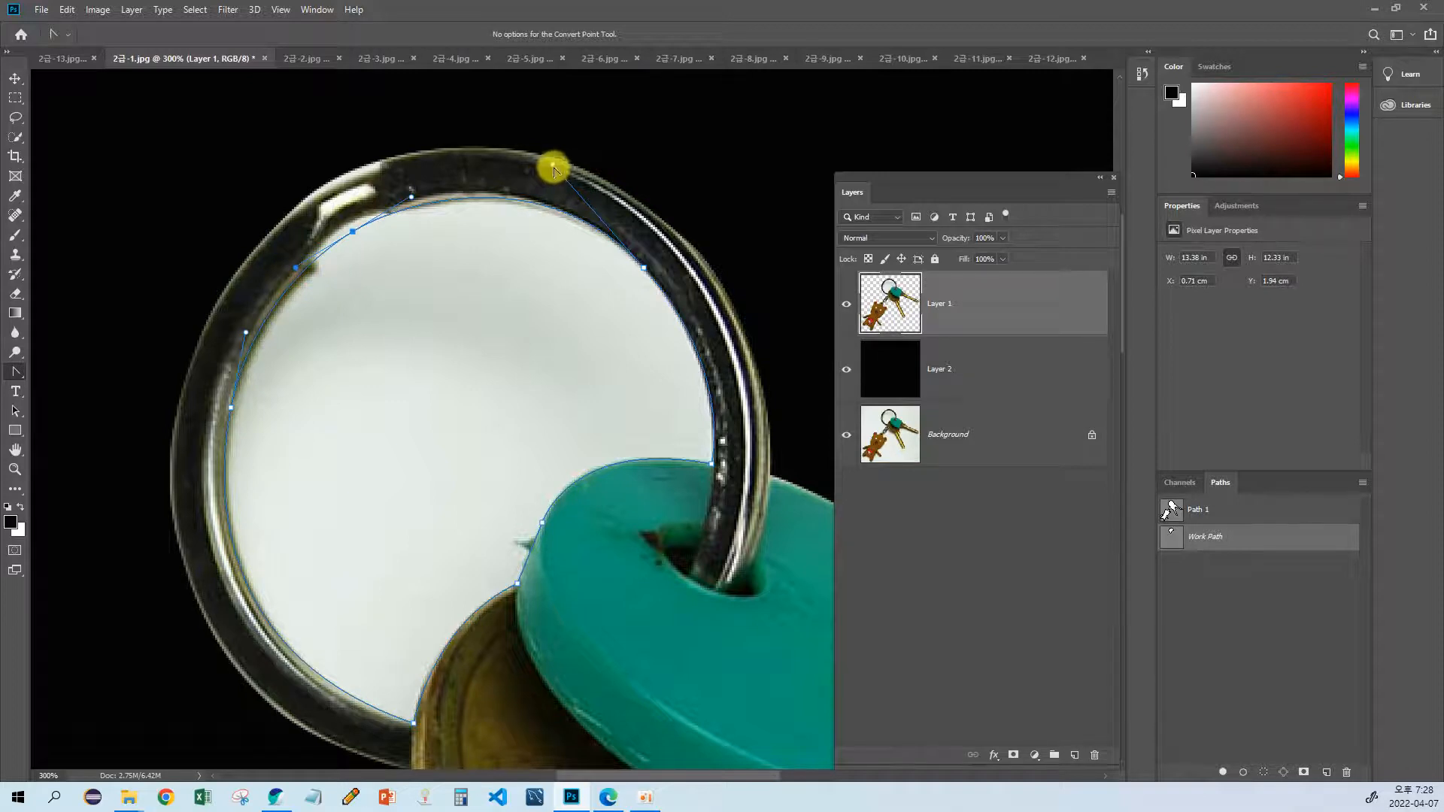
{"action": "mouse_move", "coordinate": [554, 168]}
{"action": "left_mouse_down"}
{"action": "mouse_move", "coordinate": [518, 175]}
{"action": "mouse_move", "coordinate": [531, 167]}
{"action": "left_mouse_up"}
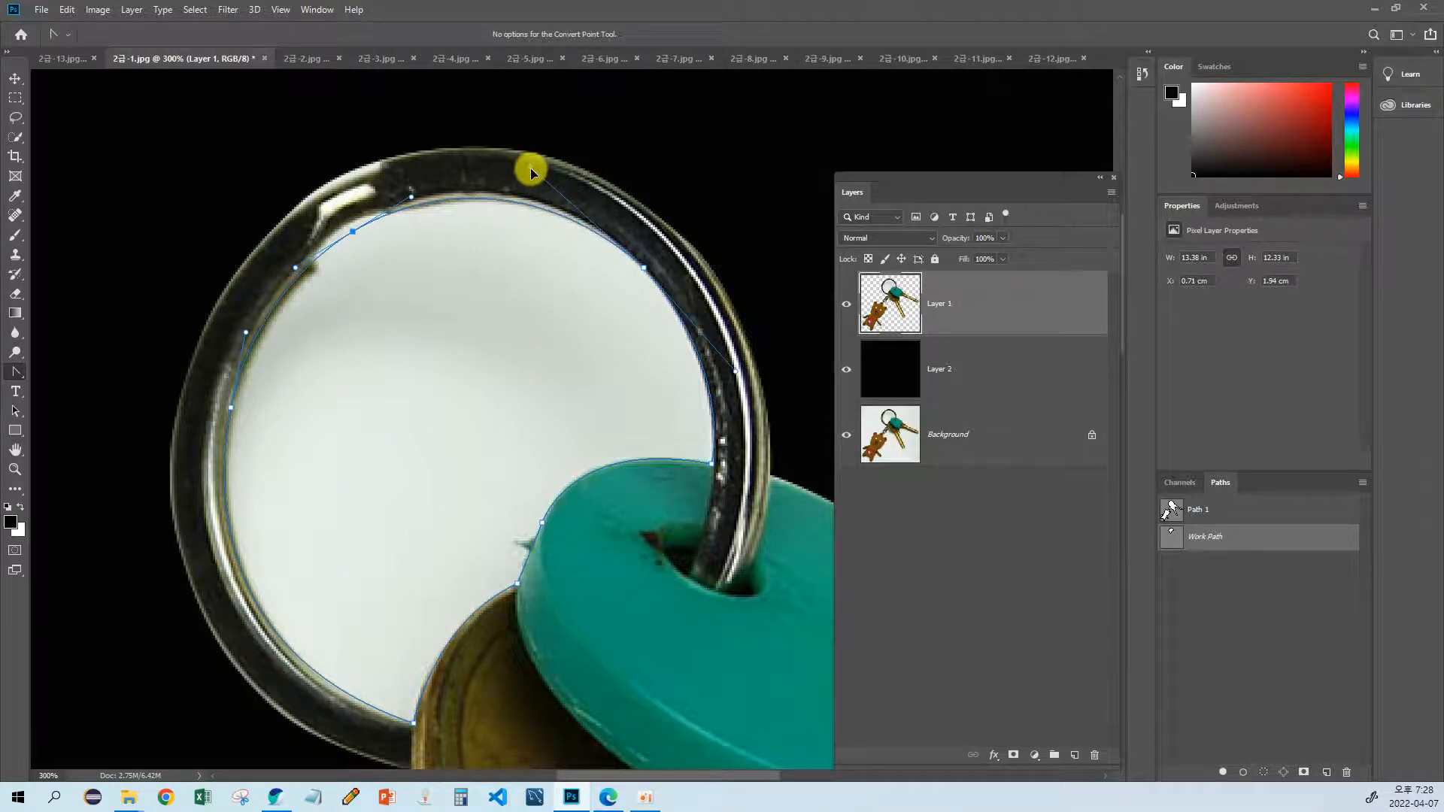
{"action": "left_click_drag", "start_coordinate": [522, 431], "coordinate": [602, 413]}
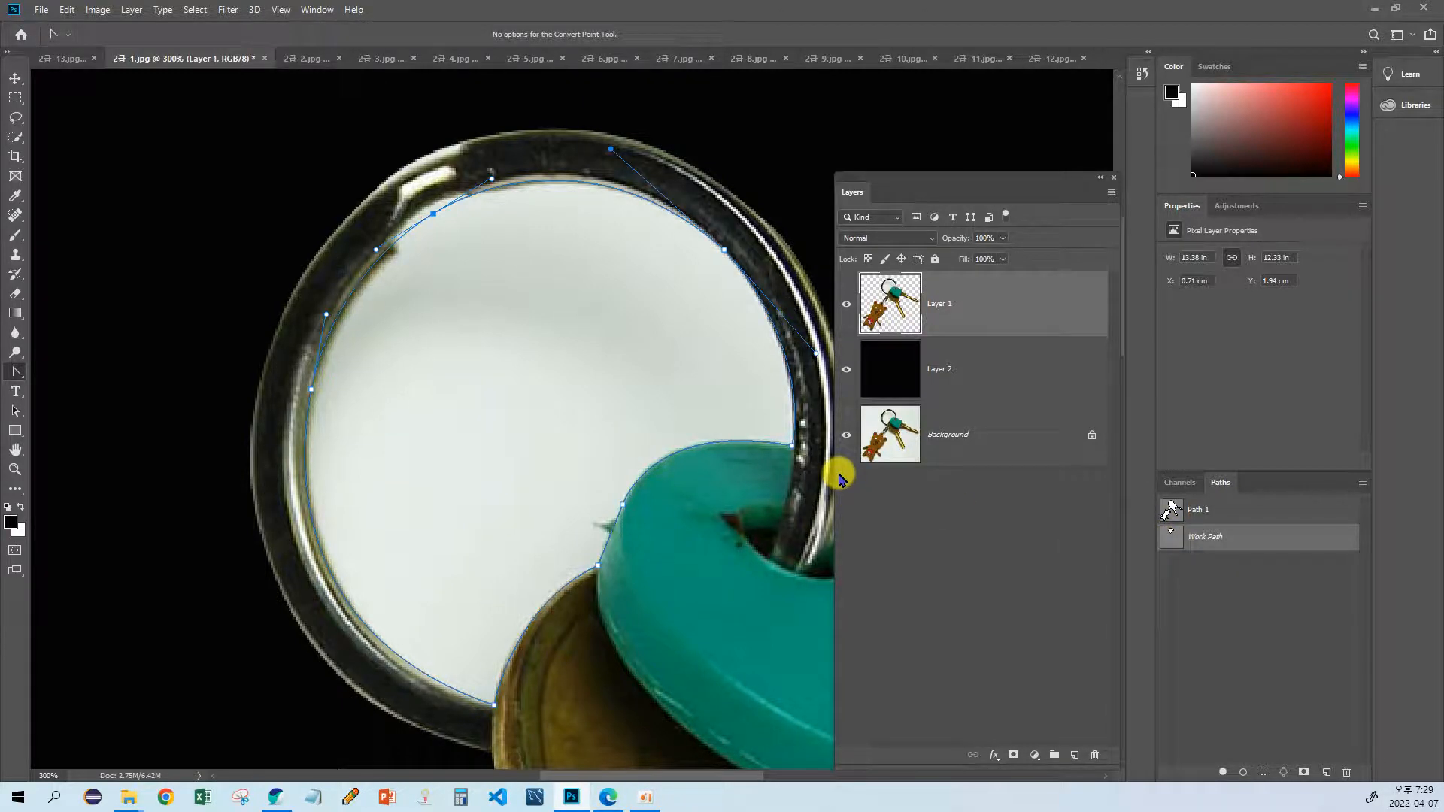
Step: Convert the closed path to a selection and delete the white area inside the ring from Layer 1
{"action": "key", "text": "ctrl+Return"}
{"action": "left_click_drag", "start_coordinate": [586, 384], "coordinate": [516, 374]}
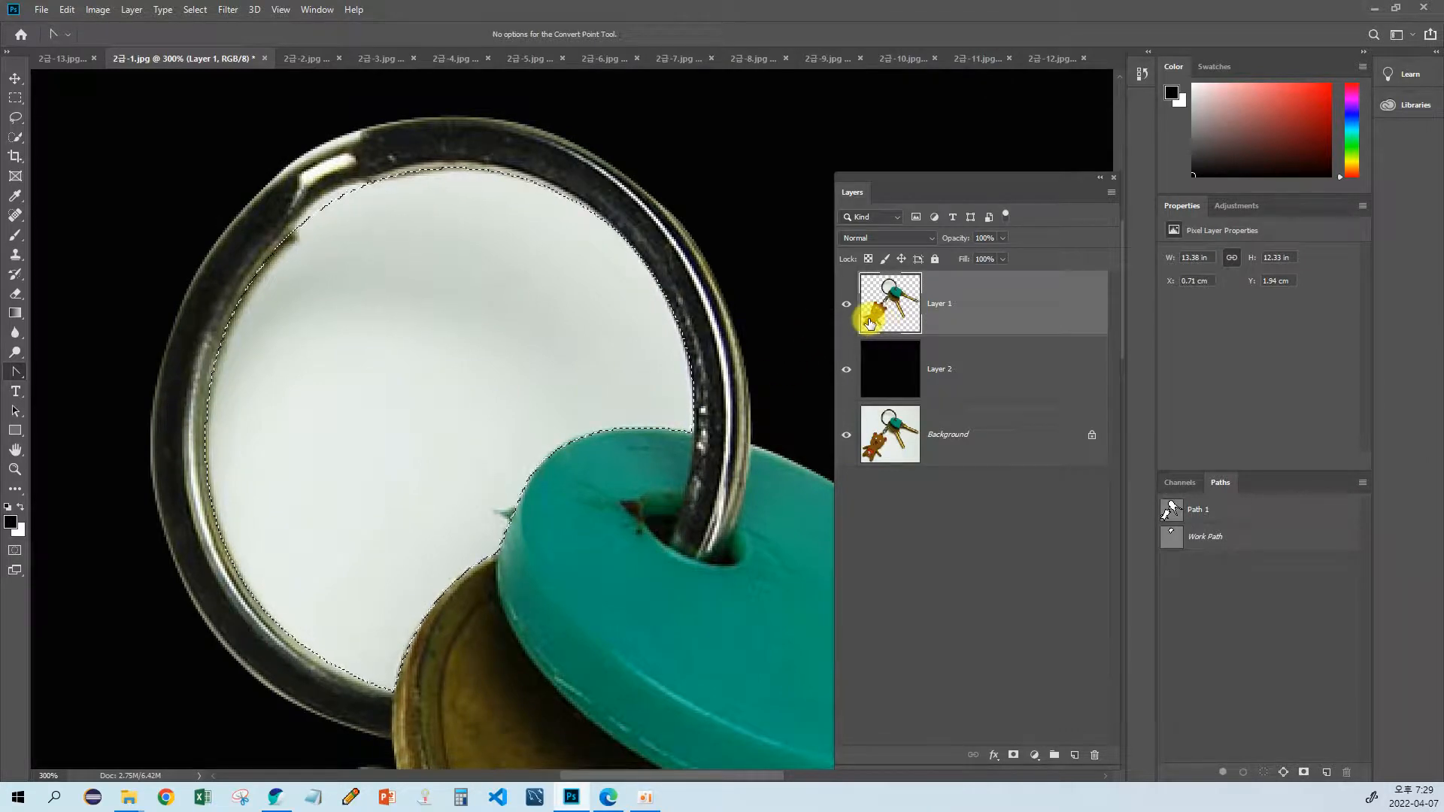
{"action": "key", "text": "Delete"}
{"action": "scroll", "coordinate": [469, 273], "scroll_direction": "down", "scroll_amount": 5}
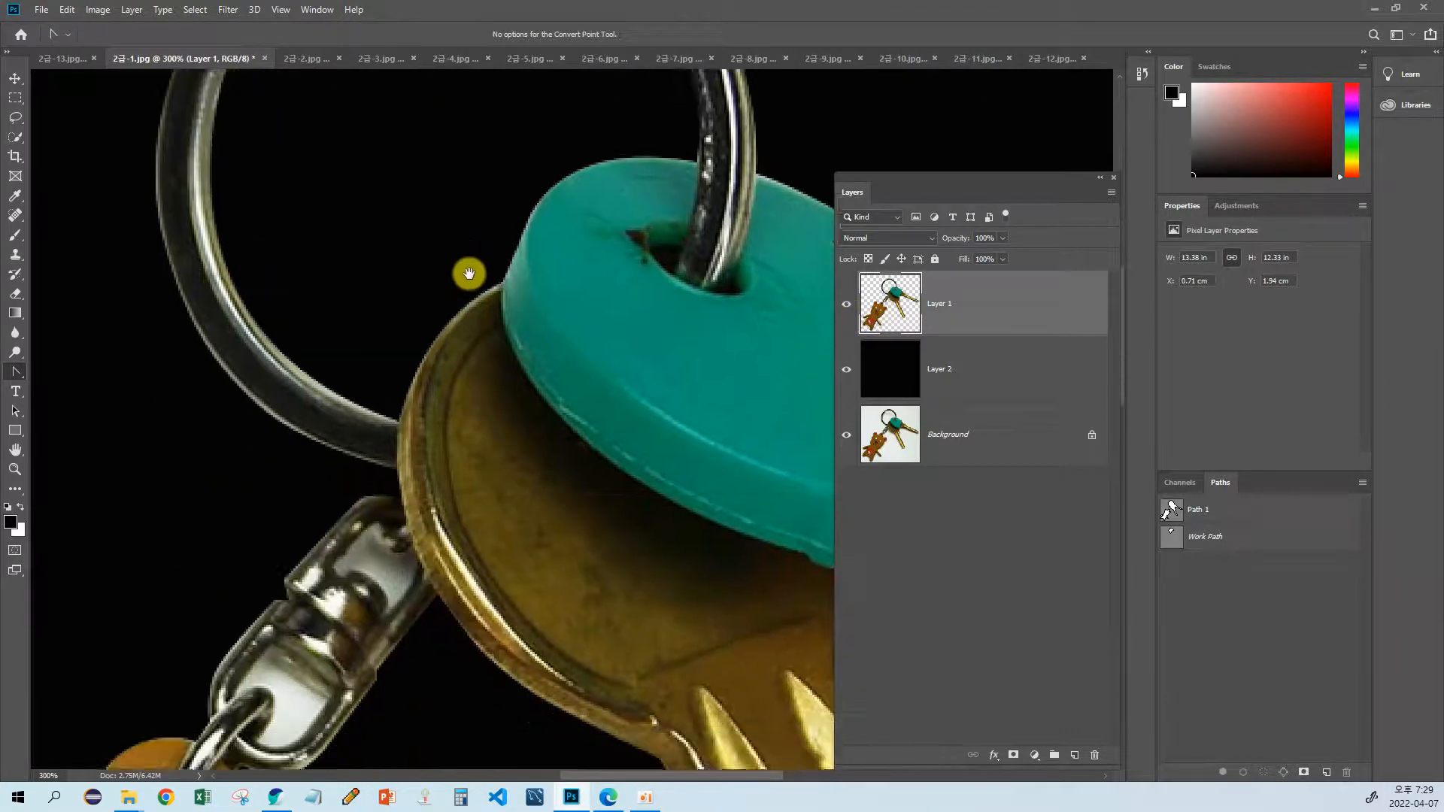
Step: Draw the first straight Pen segments of a new work path around the white area in the swivel connector's lower opening
{"action": "left_click_drag", "start_coordinate": [560, 613], "coordinate": [487, 300]}
{"action": "left_click_drag", "start_coordinate": [324, 338], "coordinate": [532, 364]}
{"action": "left_click_drag", "start_coordinate": [386, 364], "coordinate": [302, 424]}
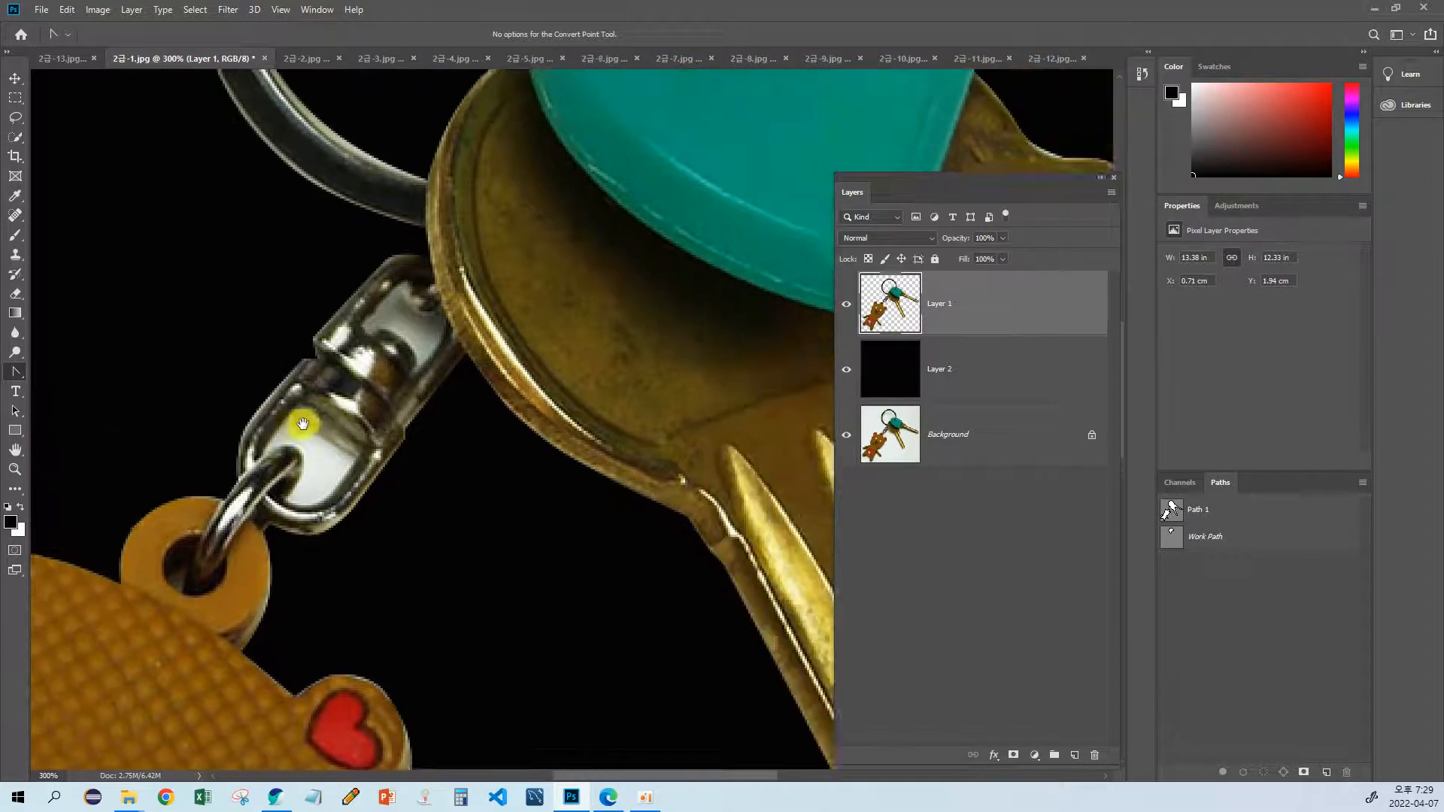
{"action": "left_click_drag", "start_coordinate": [539, 419], "coordinate": [577, 477]}
{"action": "left_click", "coordinate": [15, 470]}
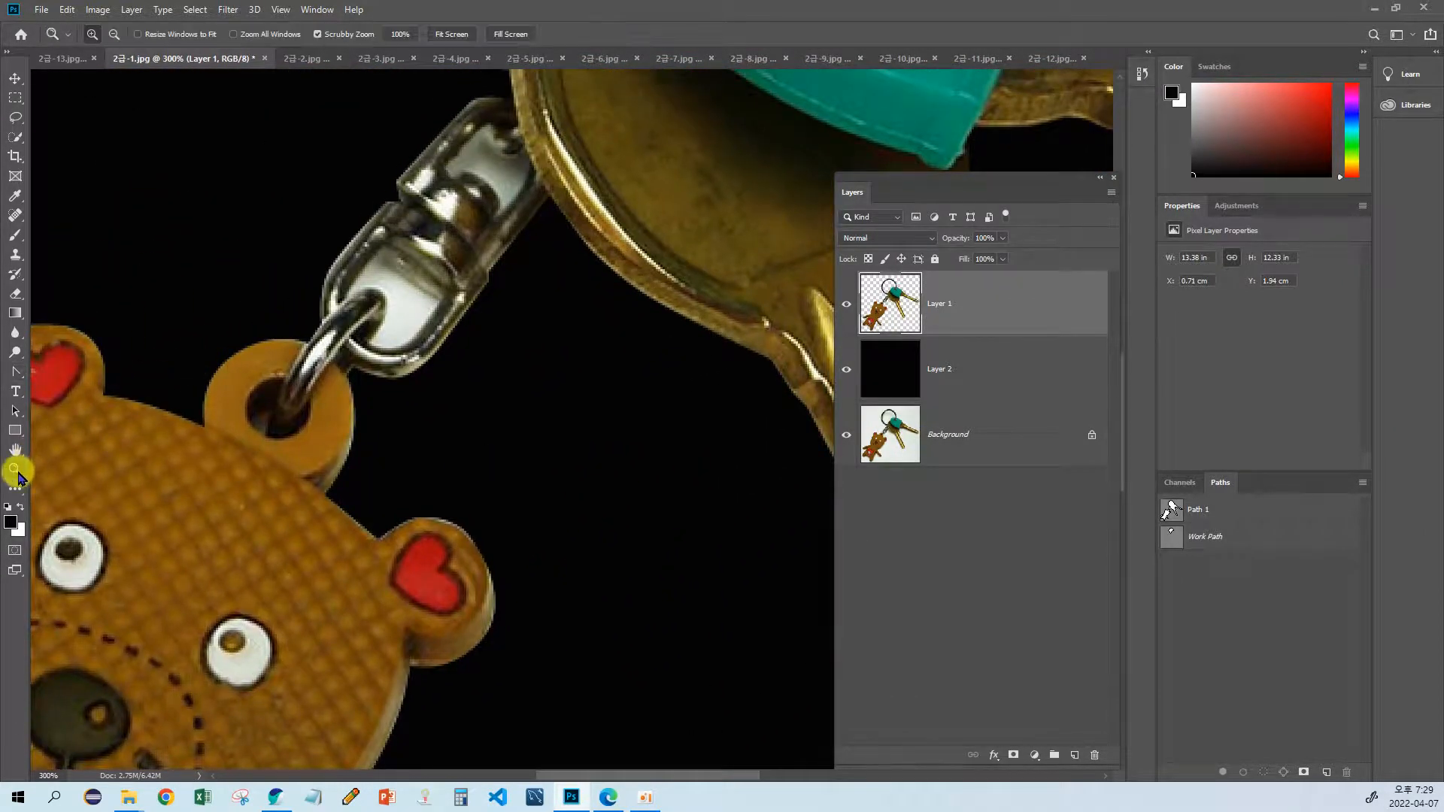
{"action": "left_click", "coordinate": [378, 322]}
{"action": "left_click", "coordinate": [379, 322]}
{"action": "left_click_drag", "start_coordinate": [366, 312], "coordinate": [356, 394]}
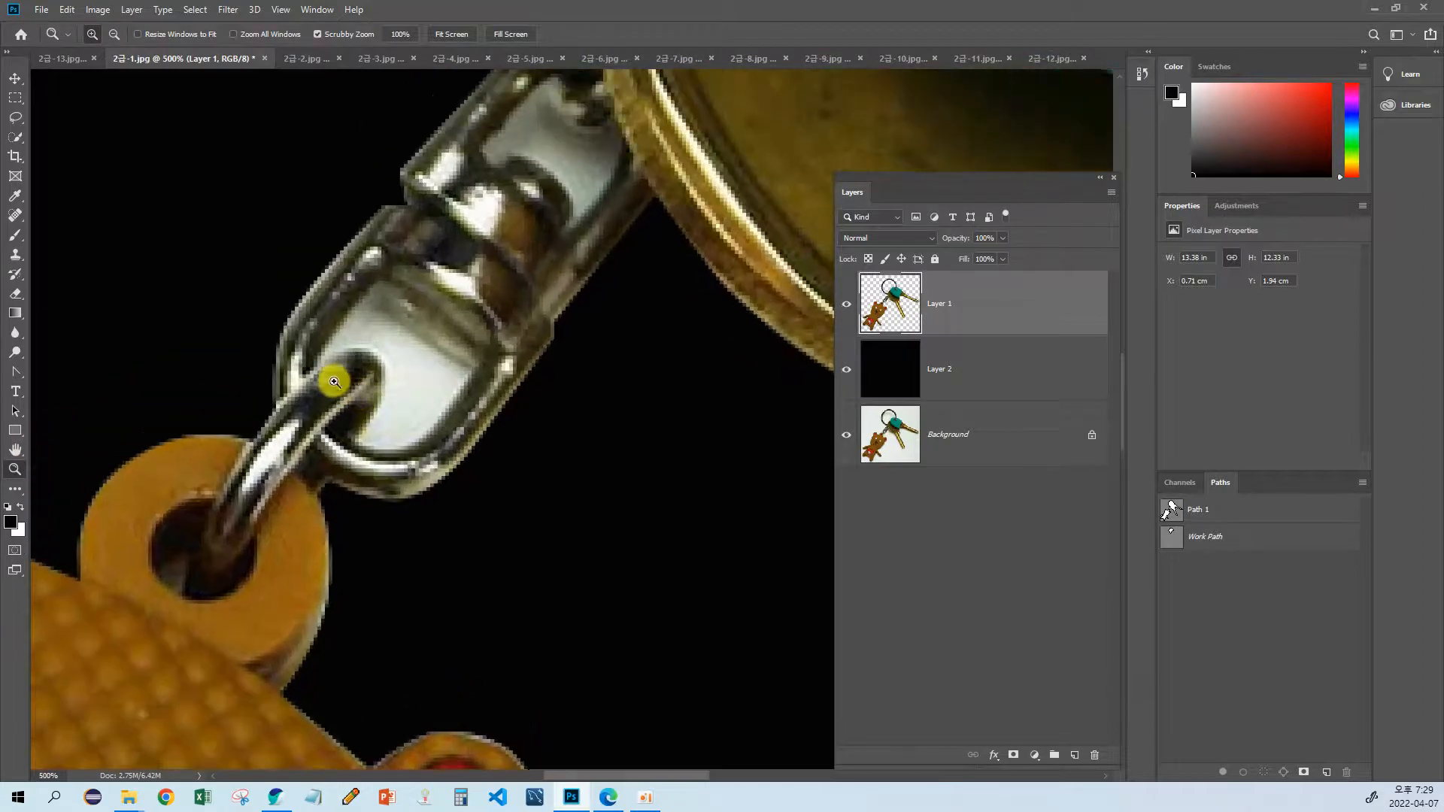
{"action": "key", "text": "p"}
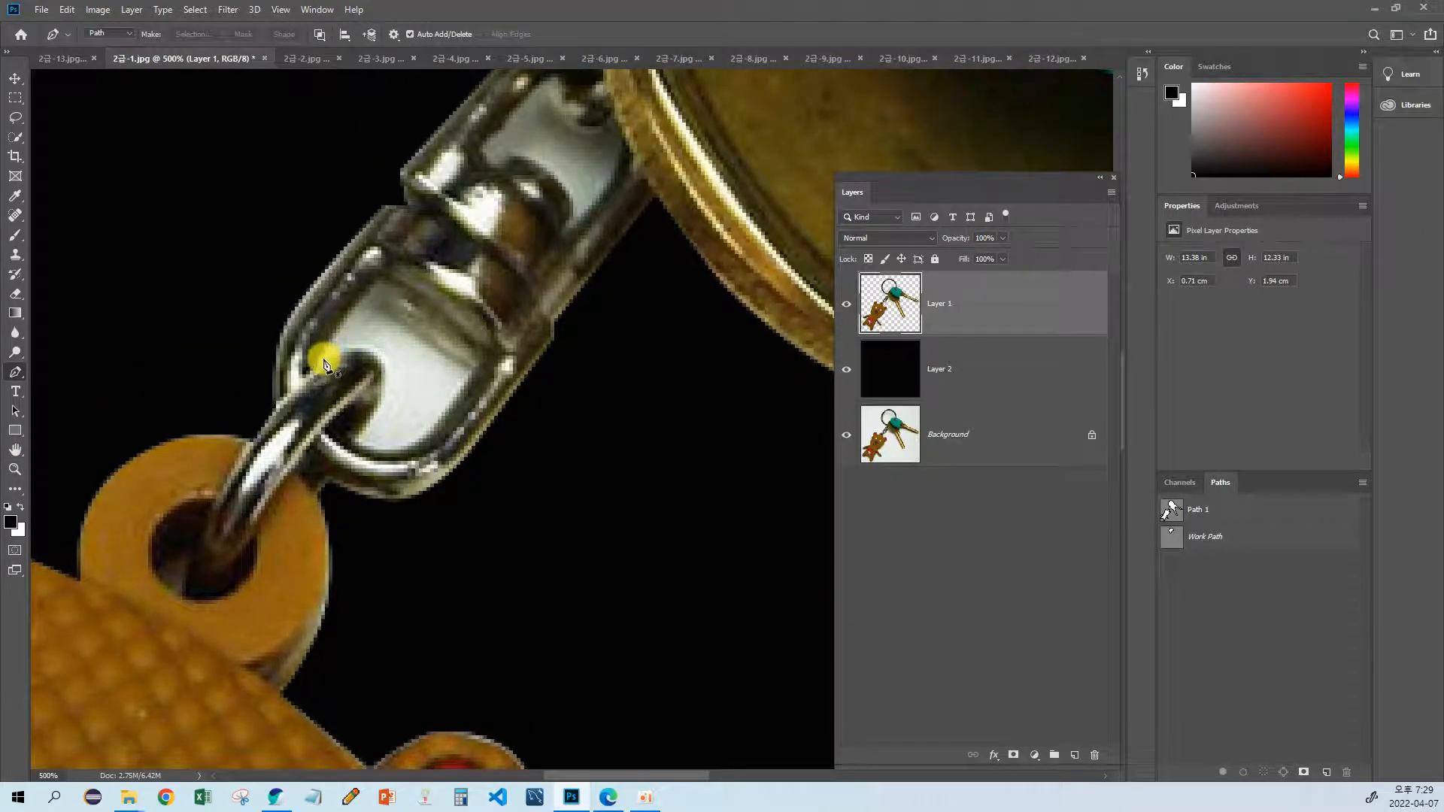
{"action": "left_click", "coordinate": [321, 364]}
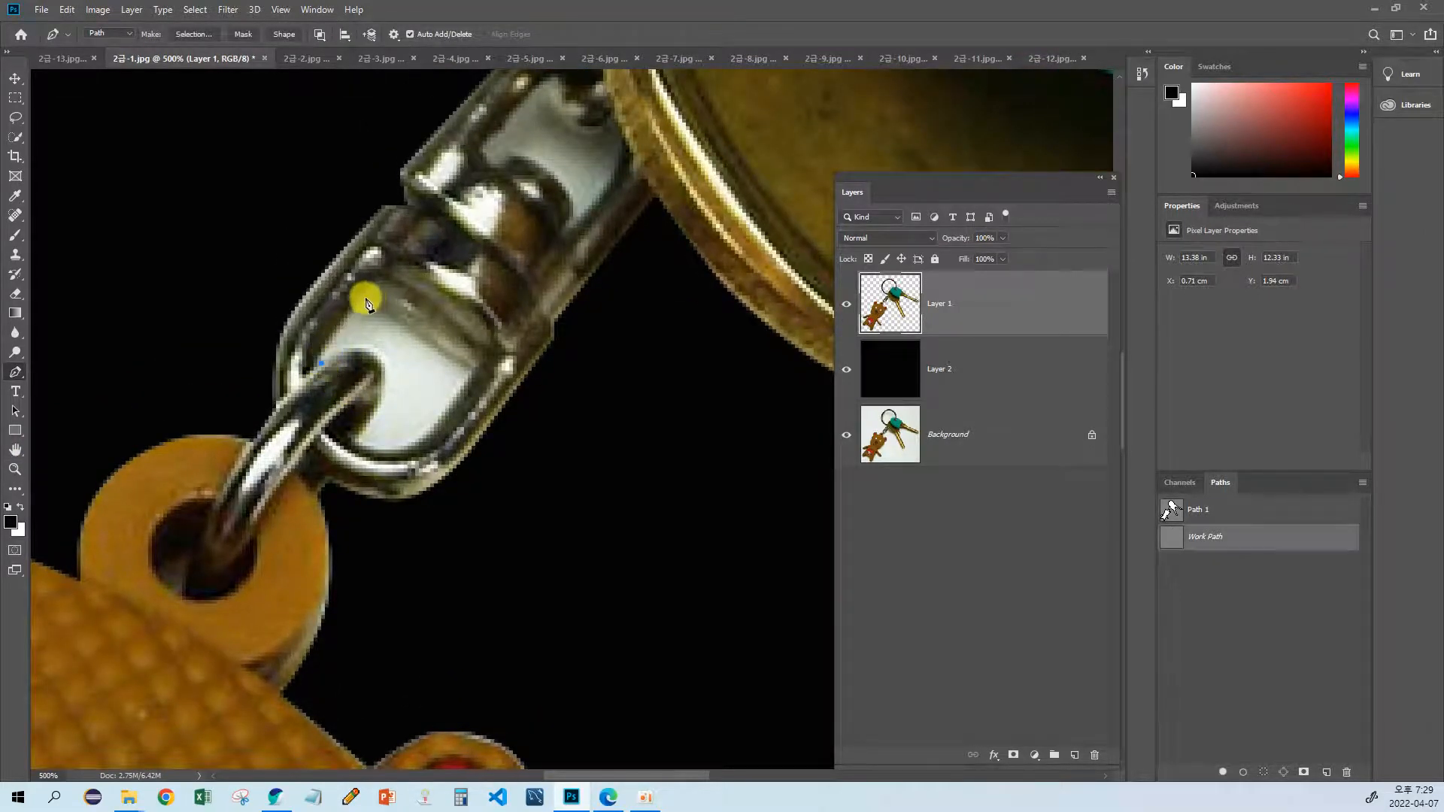
{"action": "left_click_drag", "start_coordinate": [386, 263], "coordinate": [404, 251]}
{"action": "left_click", "coordinate": [368, 298]}
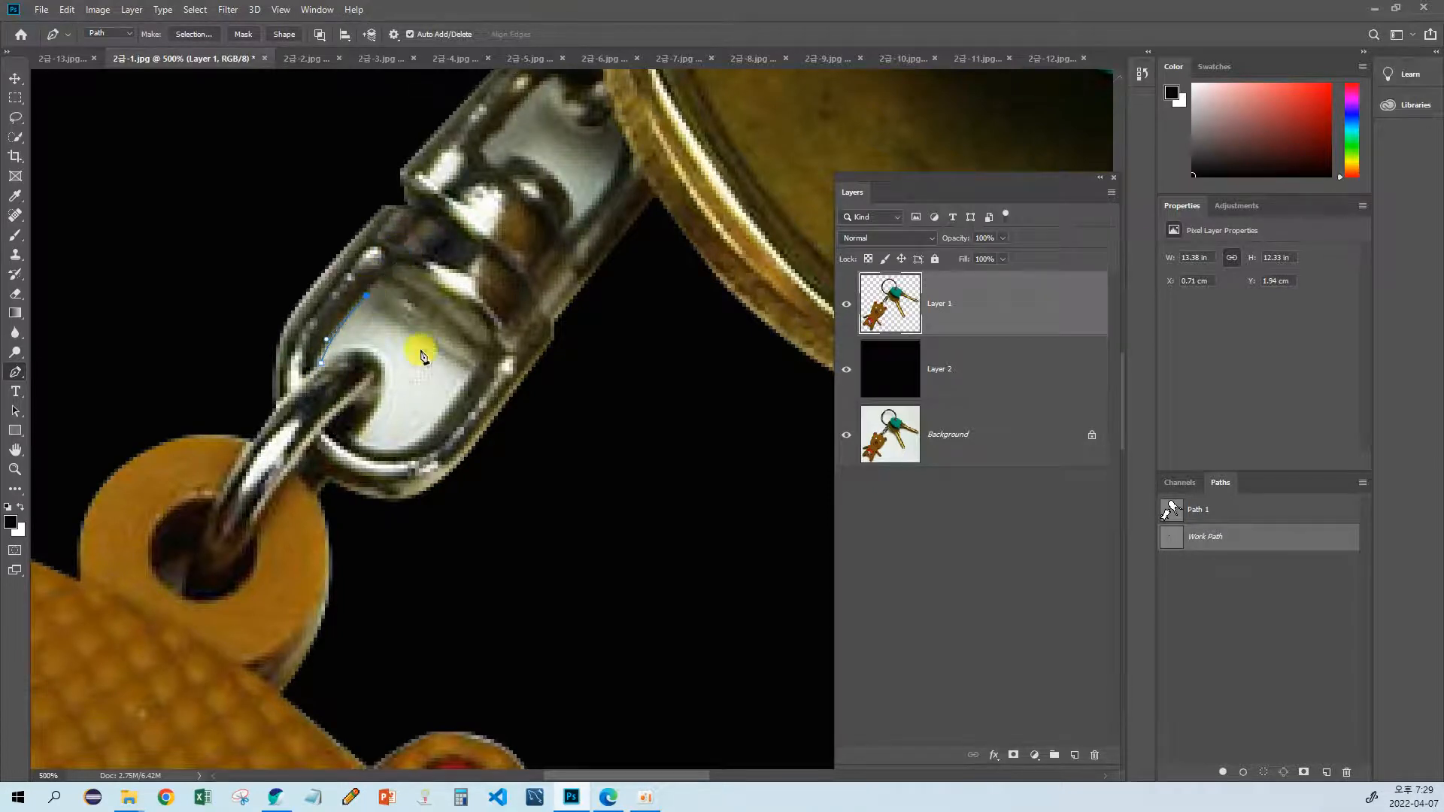
{"action": "left_click", "coordinate": [472, 372]}
Step: Trace the curved bottom of the lower opening and the link's rounded tip, and close the path
{"action": "left_click_drag", "start_coordinate": [360, 448], "coordinate": [297, 407]}
{"action": "left_click", "coordinate": [359, 443], "text": "alt"}
{"action": "left_click_drag", "start_coordinate": [381, 361], "coordinate": [358, 338]}
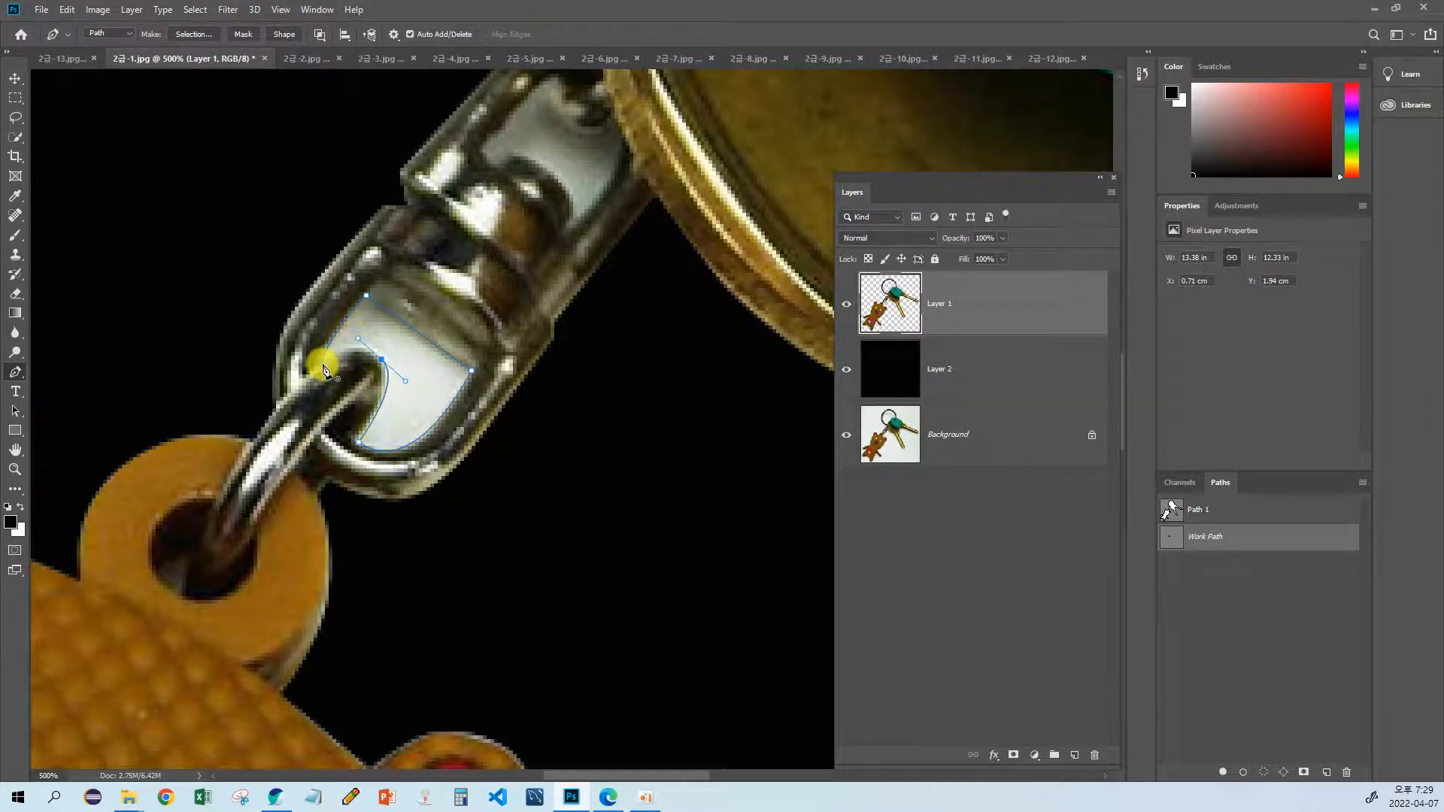
{"action": "left_click", "coordinate": [325, 370]}
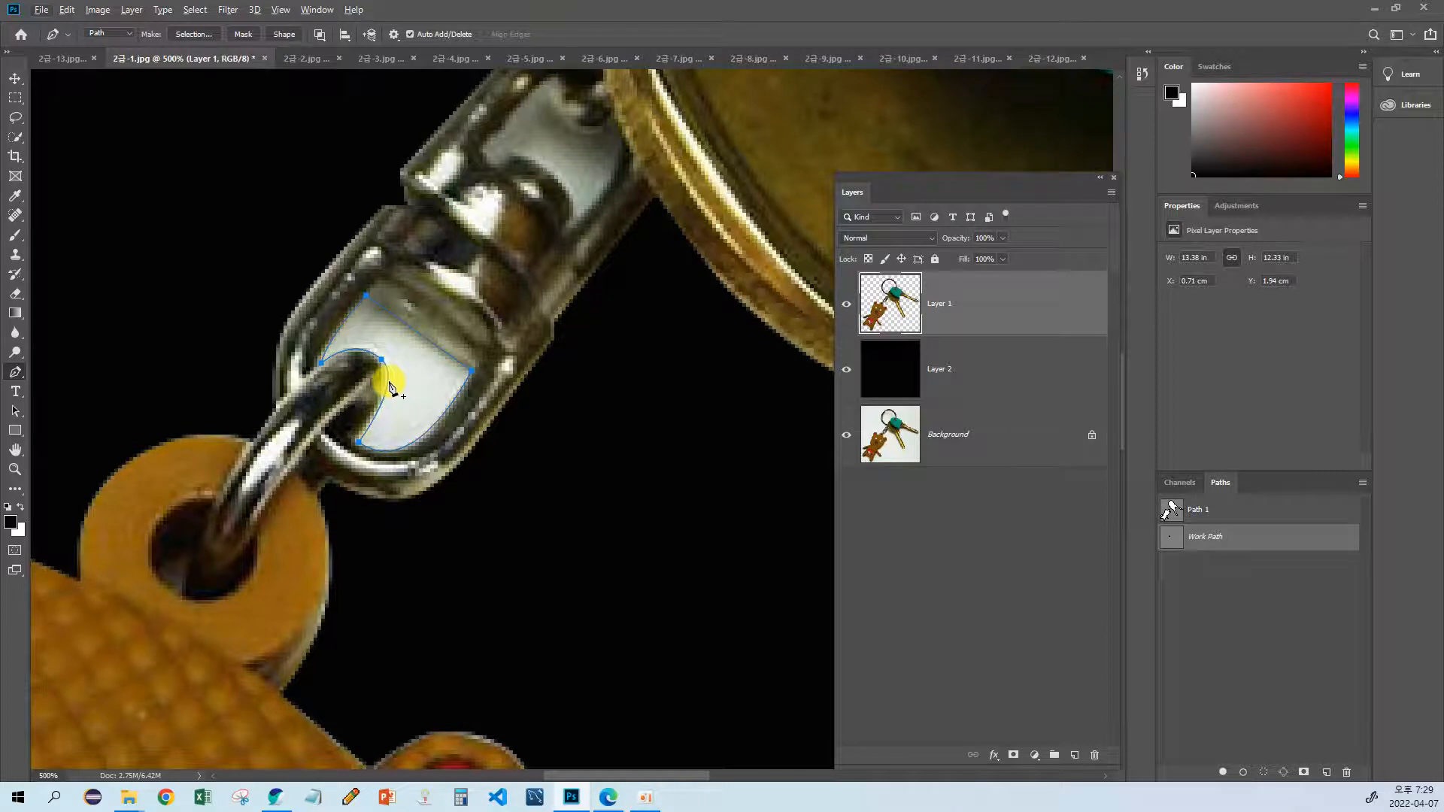
Step: Trace the swivel head and far side of the connector's upper opening with the Pen tool in the existing work path
{"action": "left_click_drag", "start_coordinate": [425, 389], "coordinate": [398, 465]}
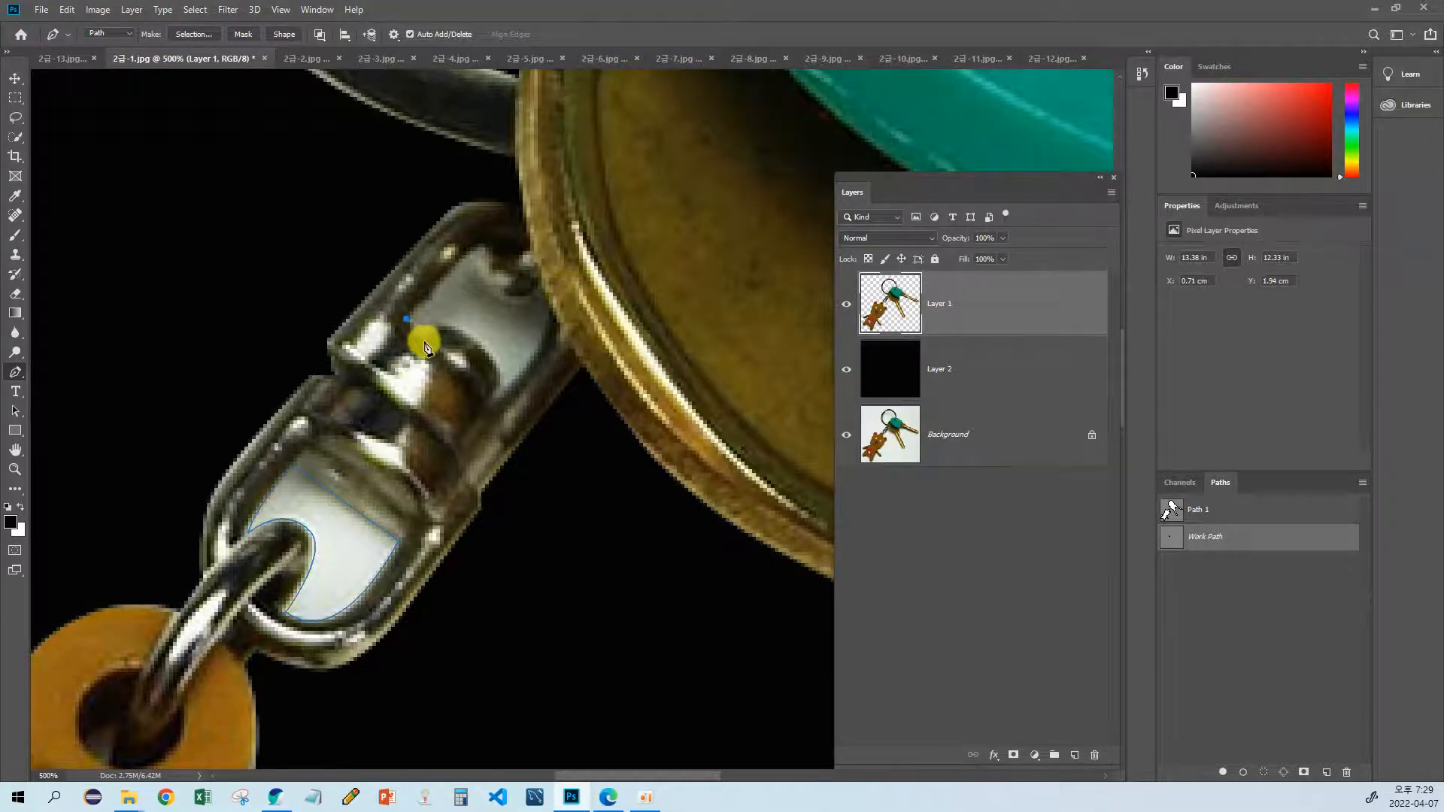
{"action": "left_click", "coordinate": [413, 334]}
{"action": "left_click", "coordinate": [428, 337]}
{"action": "left_click_drag", "start_coordinate": [500, 379], "coordinate": [514, 429]}
{"action": "left_click", "coordinate": [500, 379], "text": "alt"}
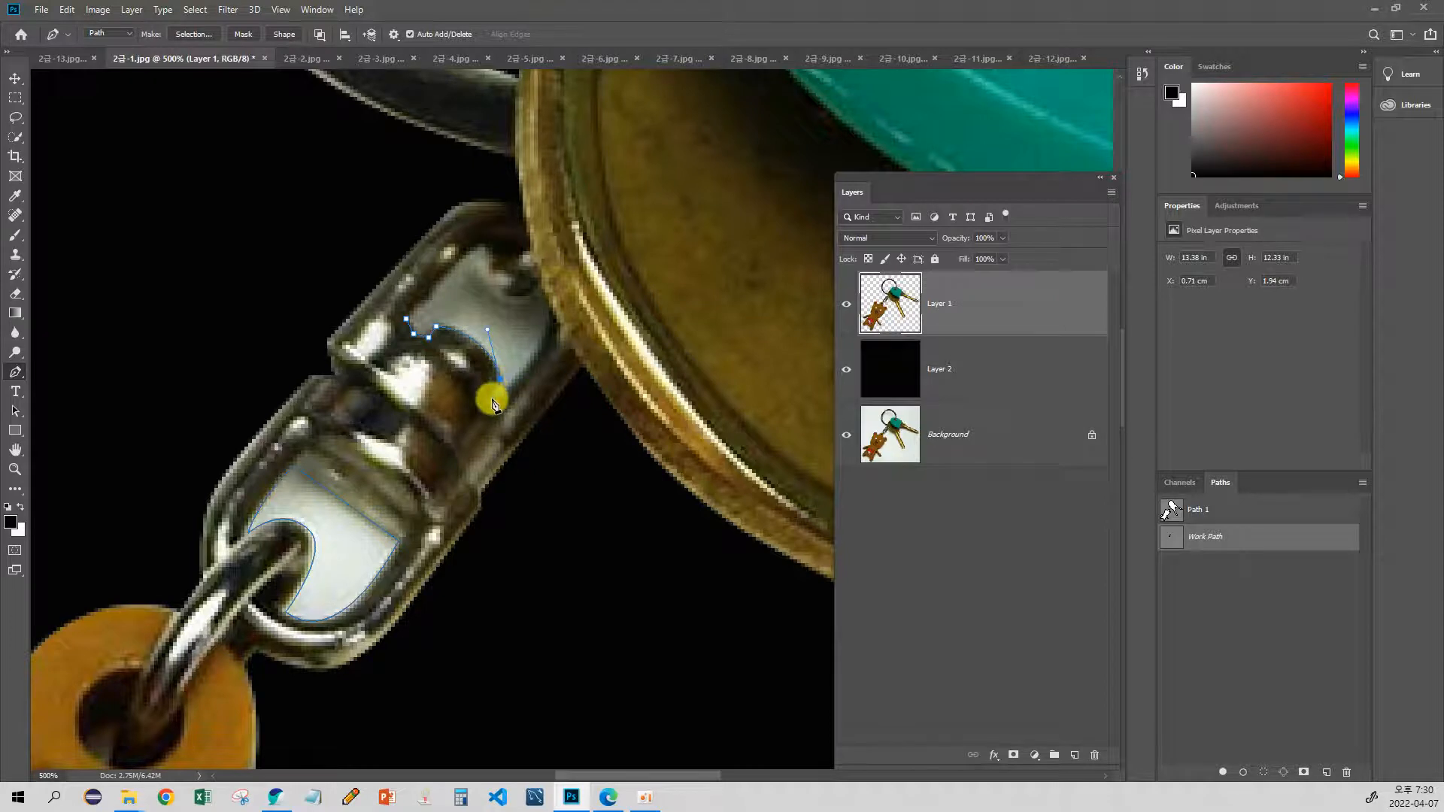
{"action": "left_click", "coordinate": [498, 400]}
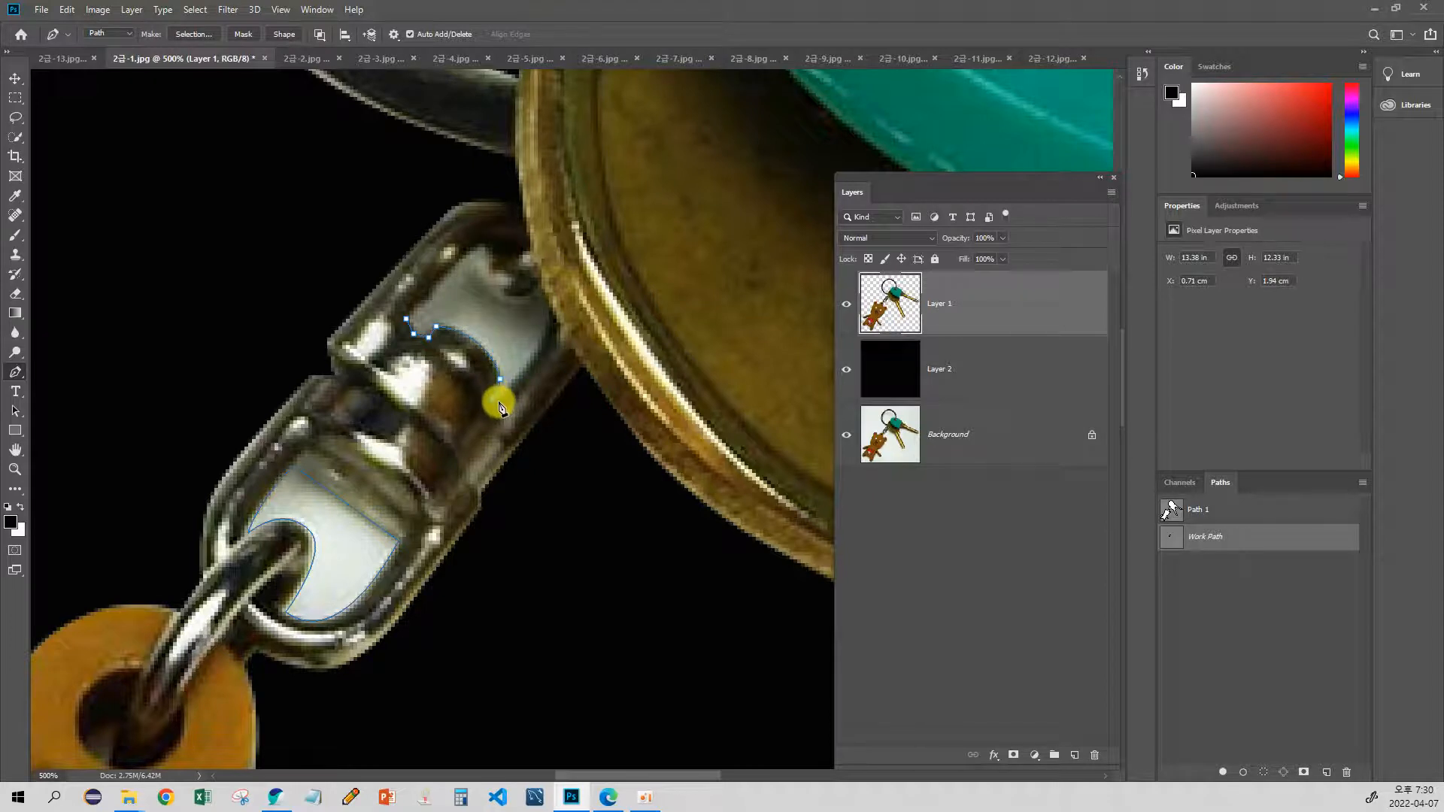
{"action": "left_click", "coordinate": [530, 361]}
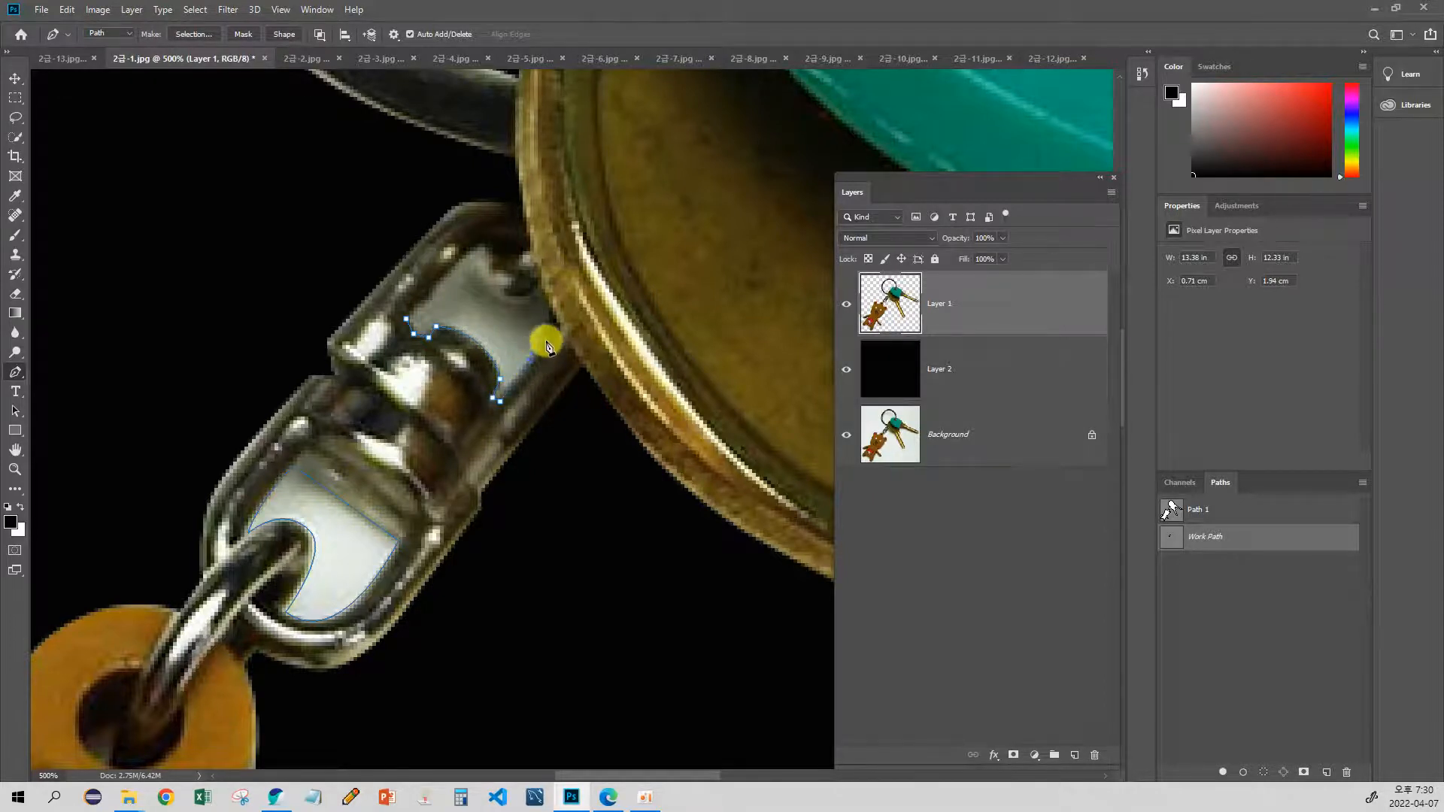
{"action": "left_click", "coordinate": [553, 288]}
Step: Close the path around the upper opening and adjust its curve handles with the Convert Point tool
{"action": "left_click_drag", "start_coordinate": [551, 311], "coordinate": [545, 295]}
{"action": "left_click_drag", "start_coordinate": [450, 181], "coordinate": [465, 275]}
{"action": "left_click_drag", "start_coordinate": [412, 326], "coordinate": [332, 354]}
{"action": "left_click_drag", "start_coordinate": [15, 371], "coordinate": [75, 443]}
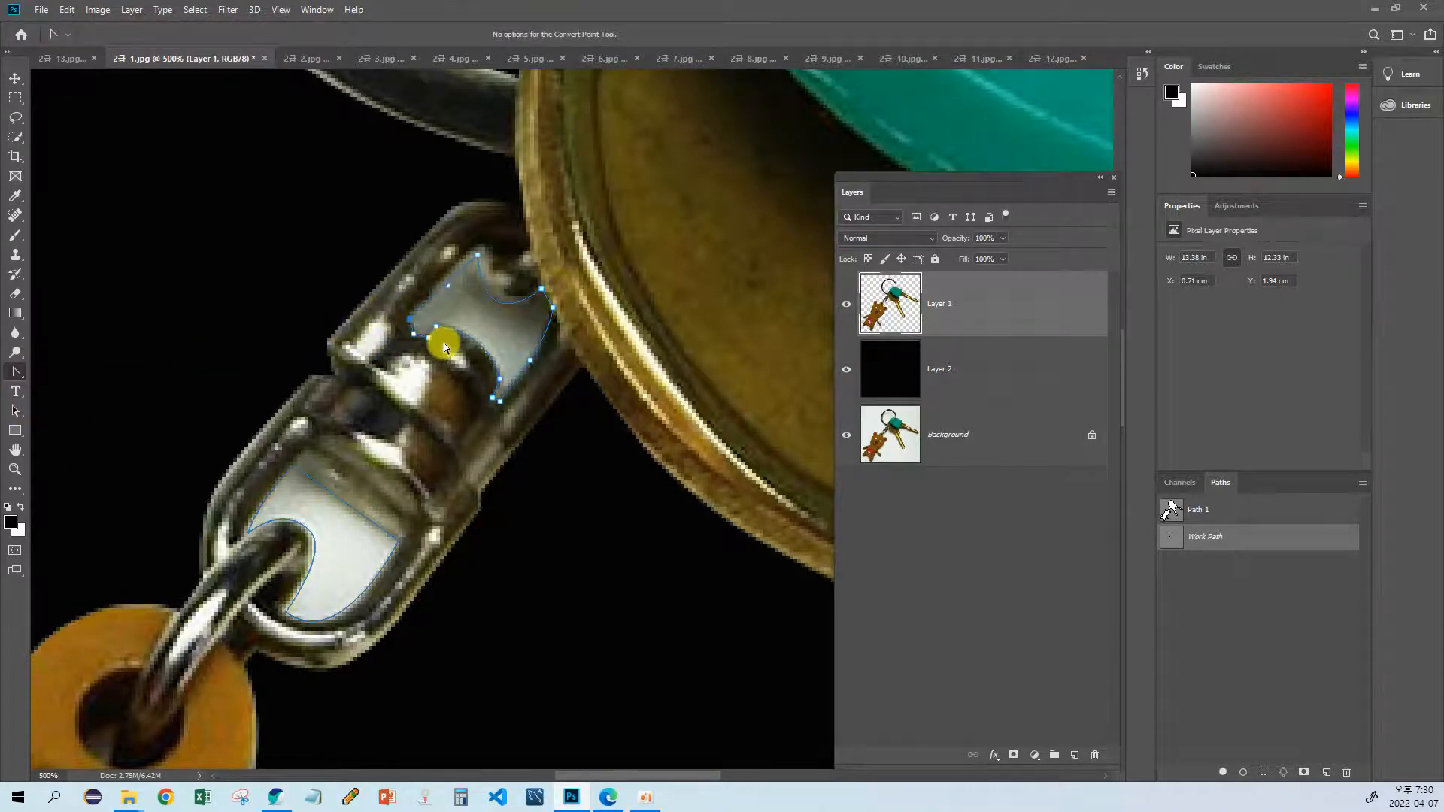
{"action": "left_click_drag", "start_coordinate": [443, 343], "coordinate": [453, 288]}
{"action": "left_click_drag", "start_coordinate": [391, 447], "coordinate": [447, 393]}
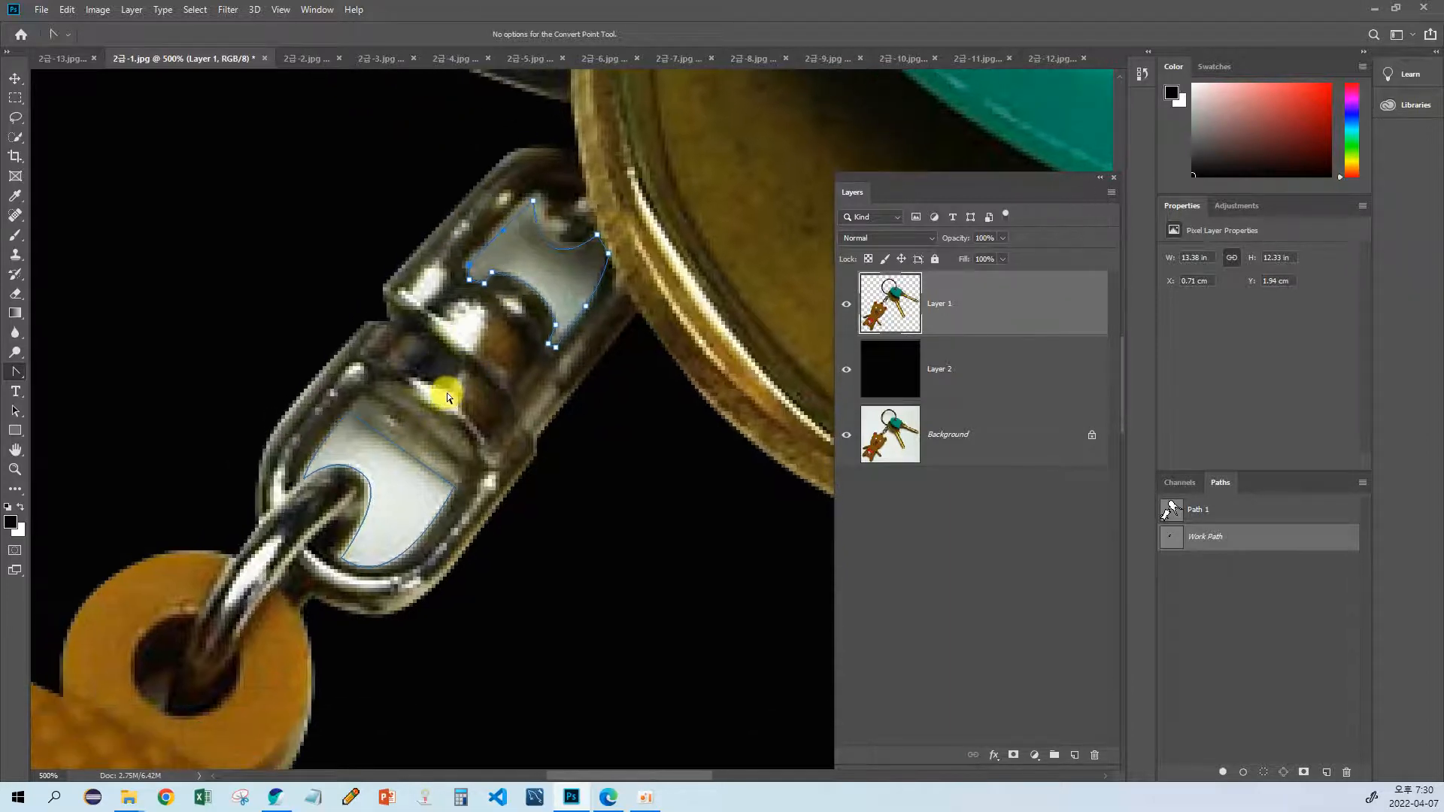
Step: Try to convert the work path around both connector openings to a selection, choosing not to show the warning again
{"action": "key", "text": "ctrl+Return"}
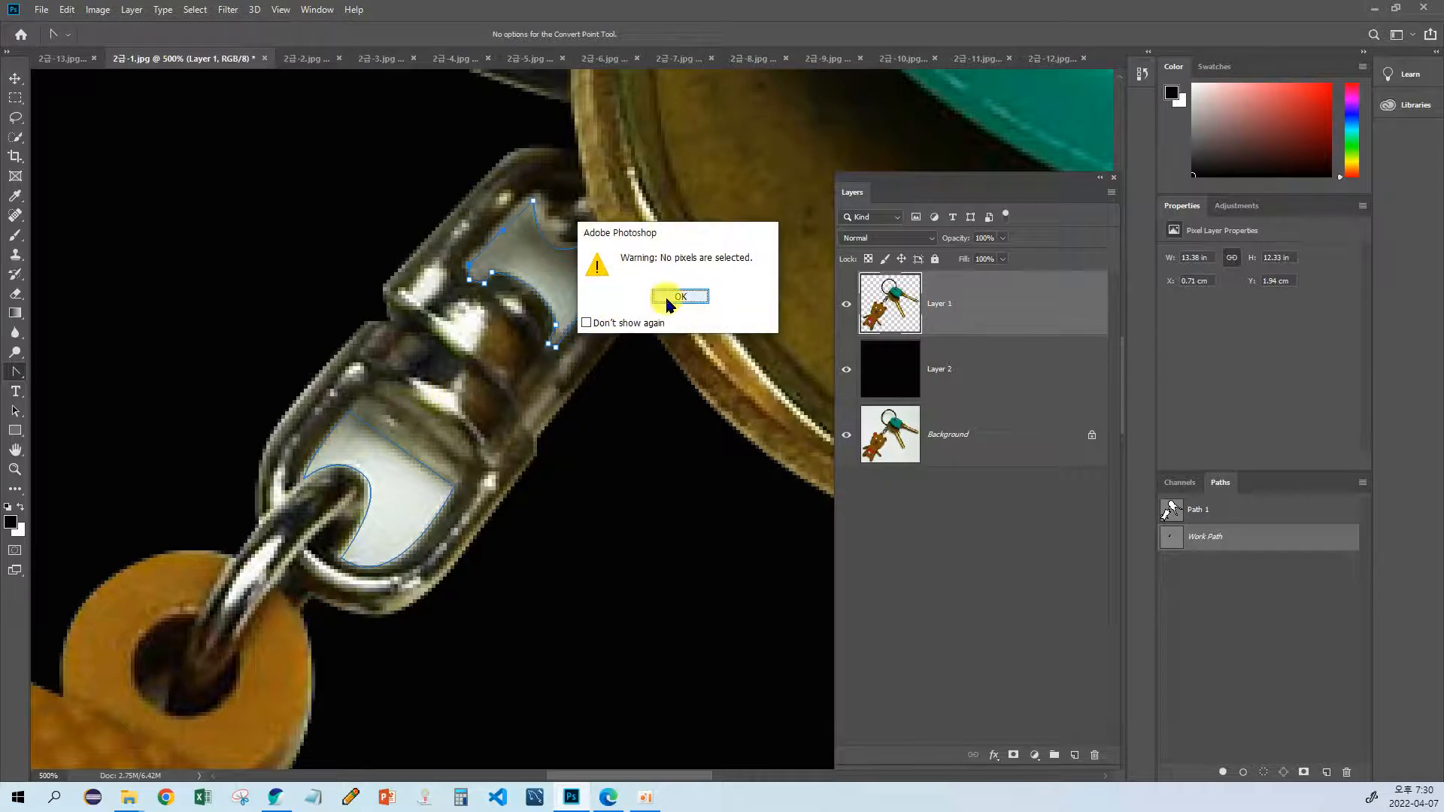
{"action": "left_click", "coordinate": [666, 301]}
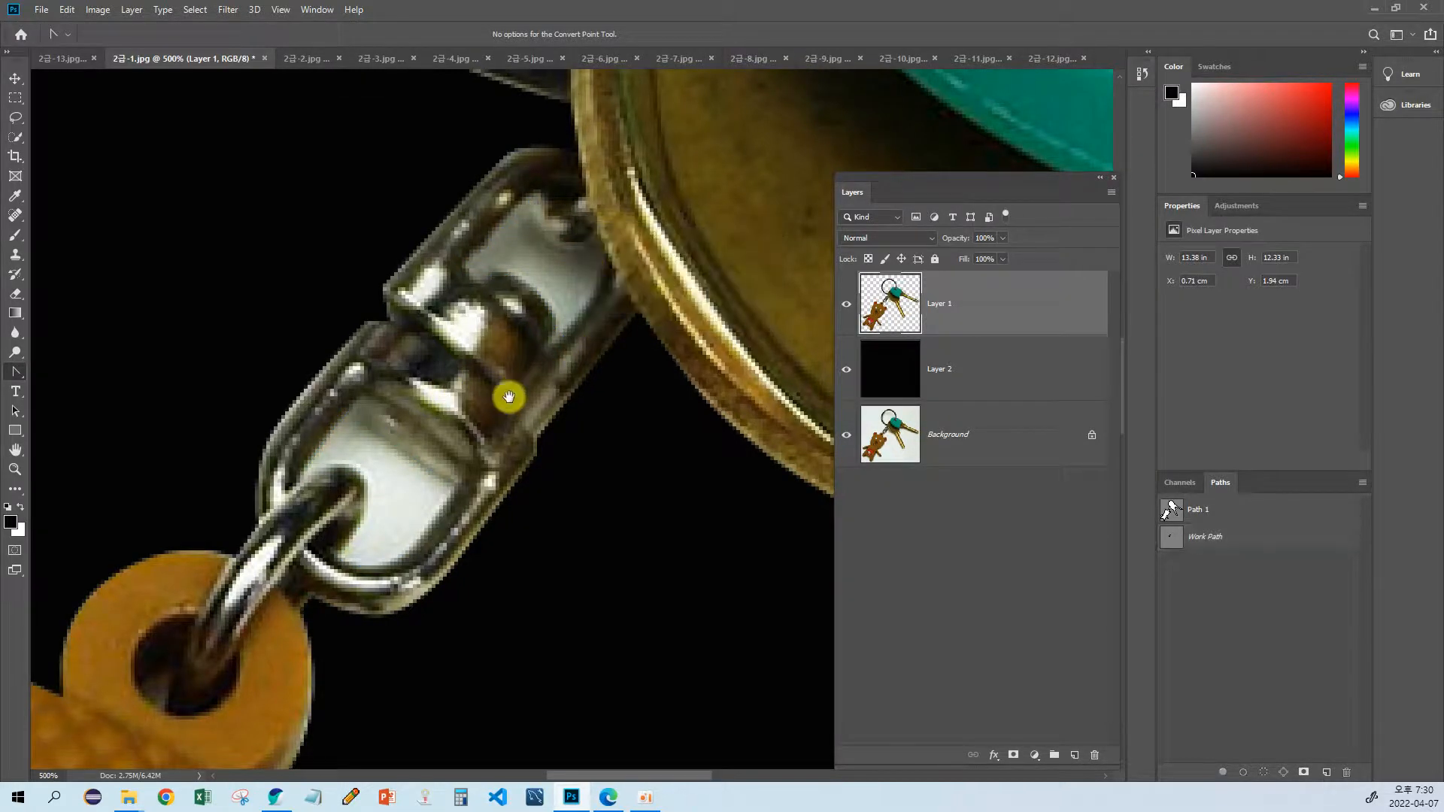
{"action": "key", "text": "ctrl+z"}
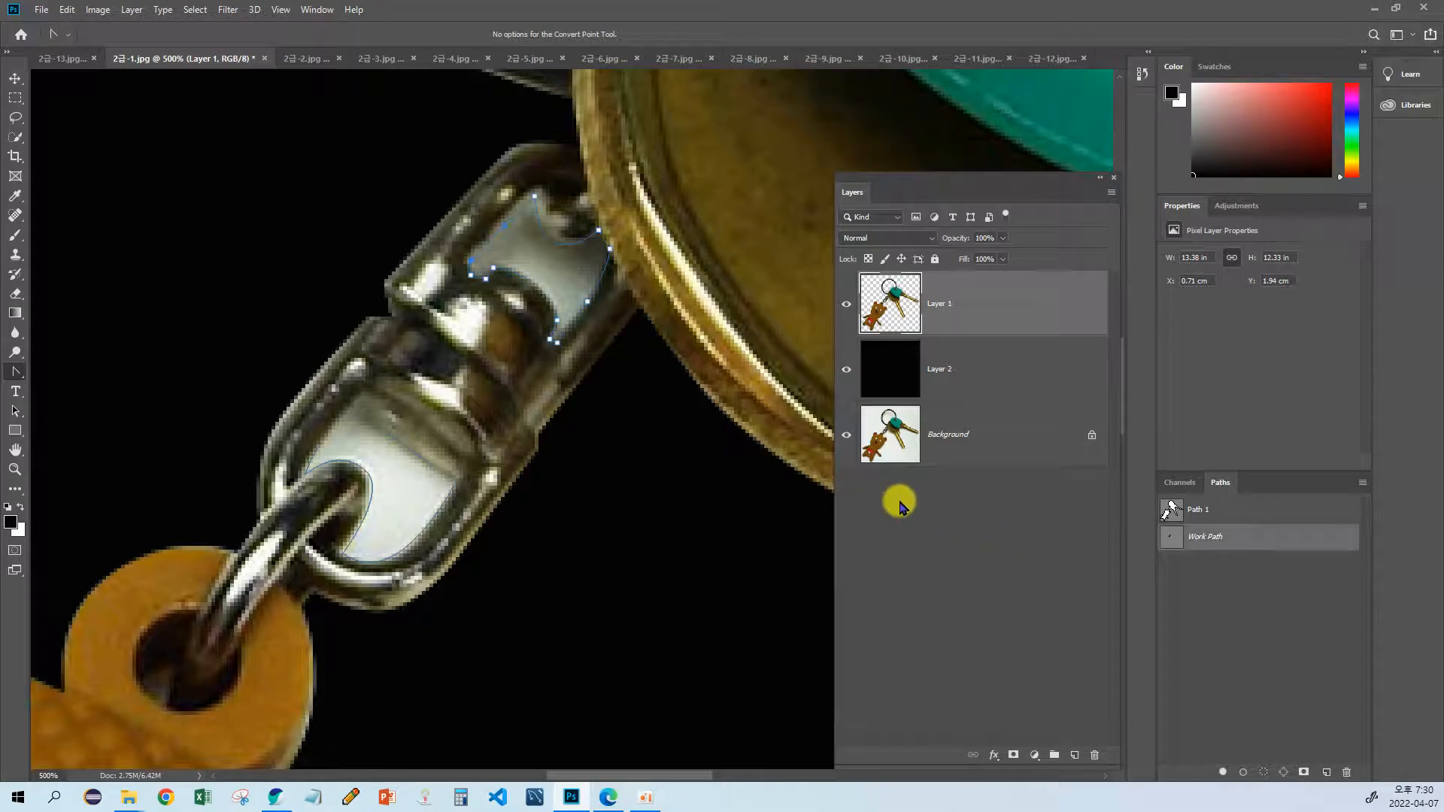
{"action": "left_click", "coordinate": [1169, 537], "text": "ctrl"}
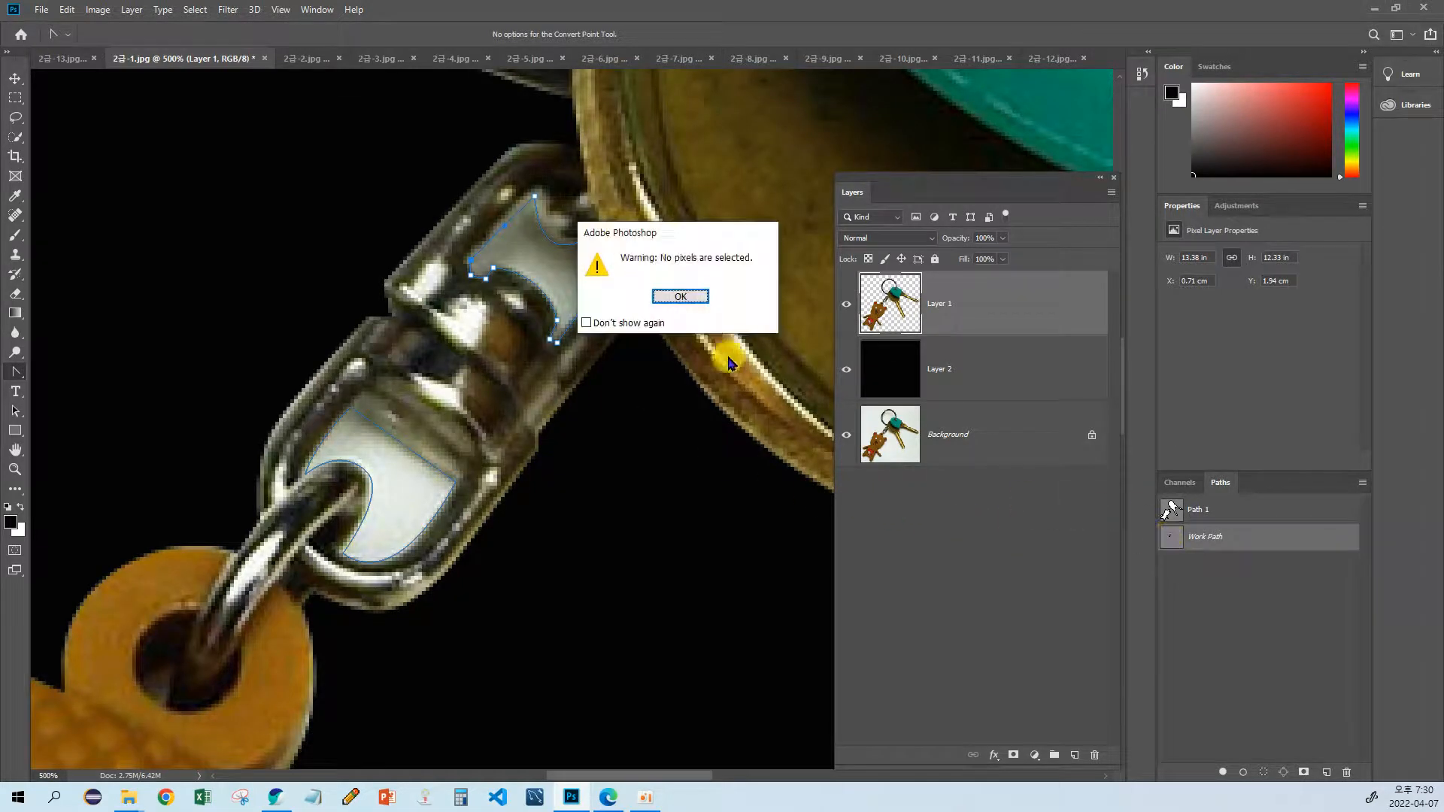
{"action": "left_click", "coordinate": [676, 297]}
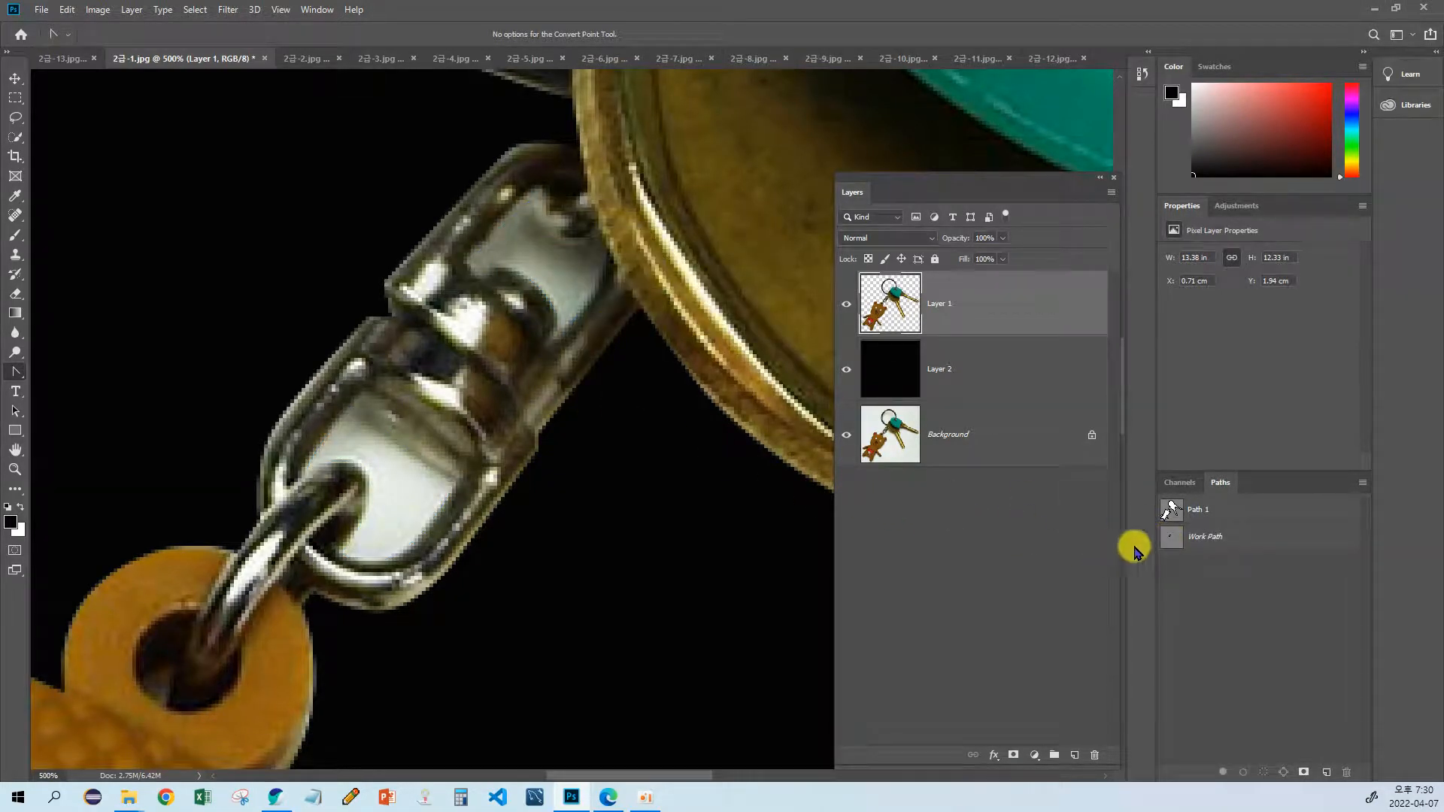
{"action": "left_click", "coordinate": [1197, 536]}
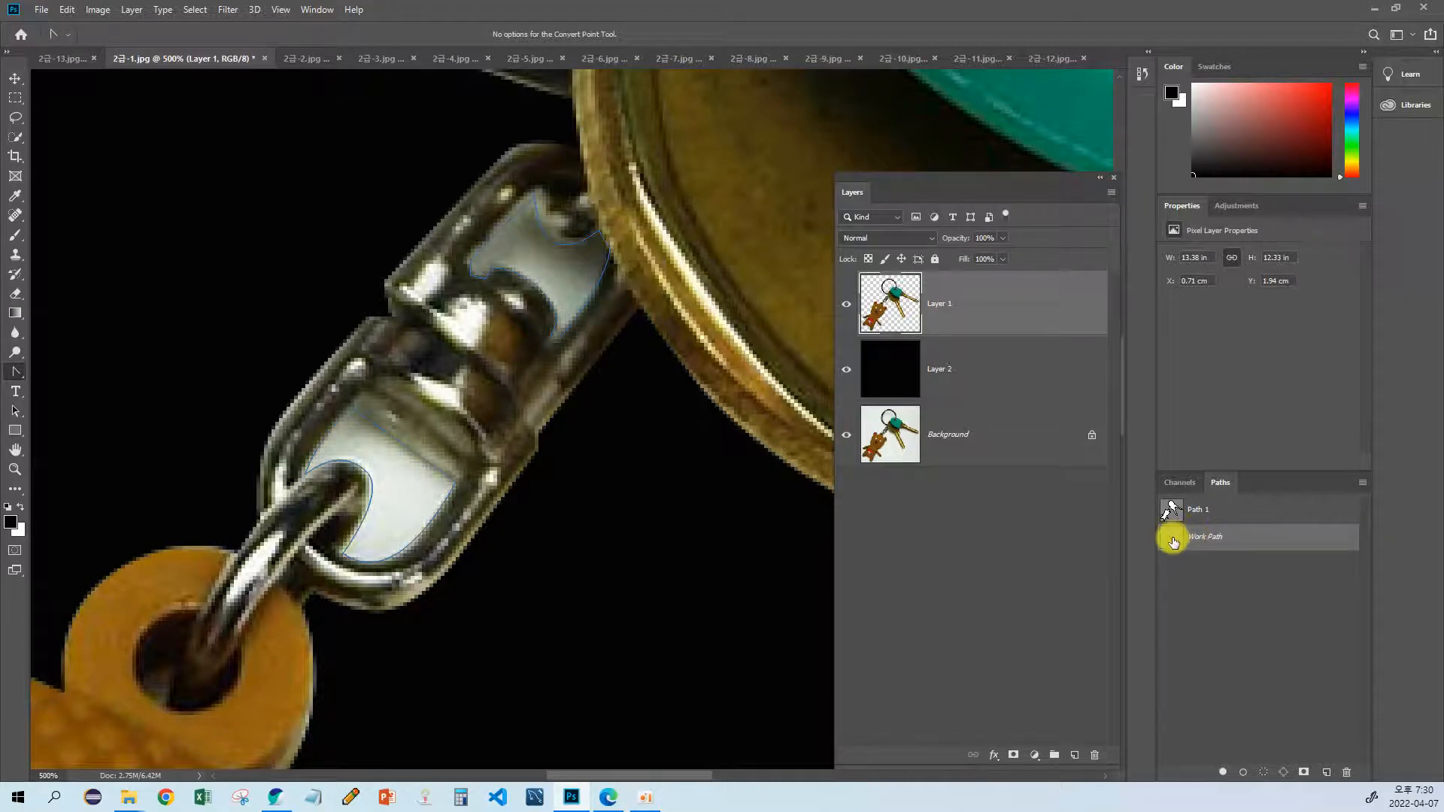
{"action": "left_click", "coordinate": [1173, 539], "text": "ctrl"}
{"action": "left_click", "coordinate": [626, 323]}
{"action": "left_click", "coordinate": [679, 299]}
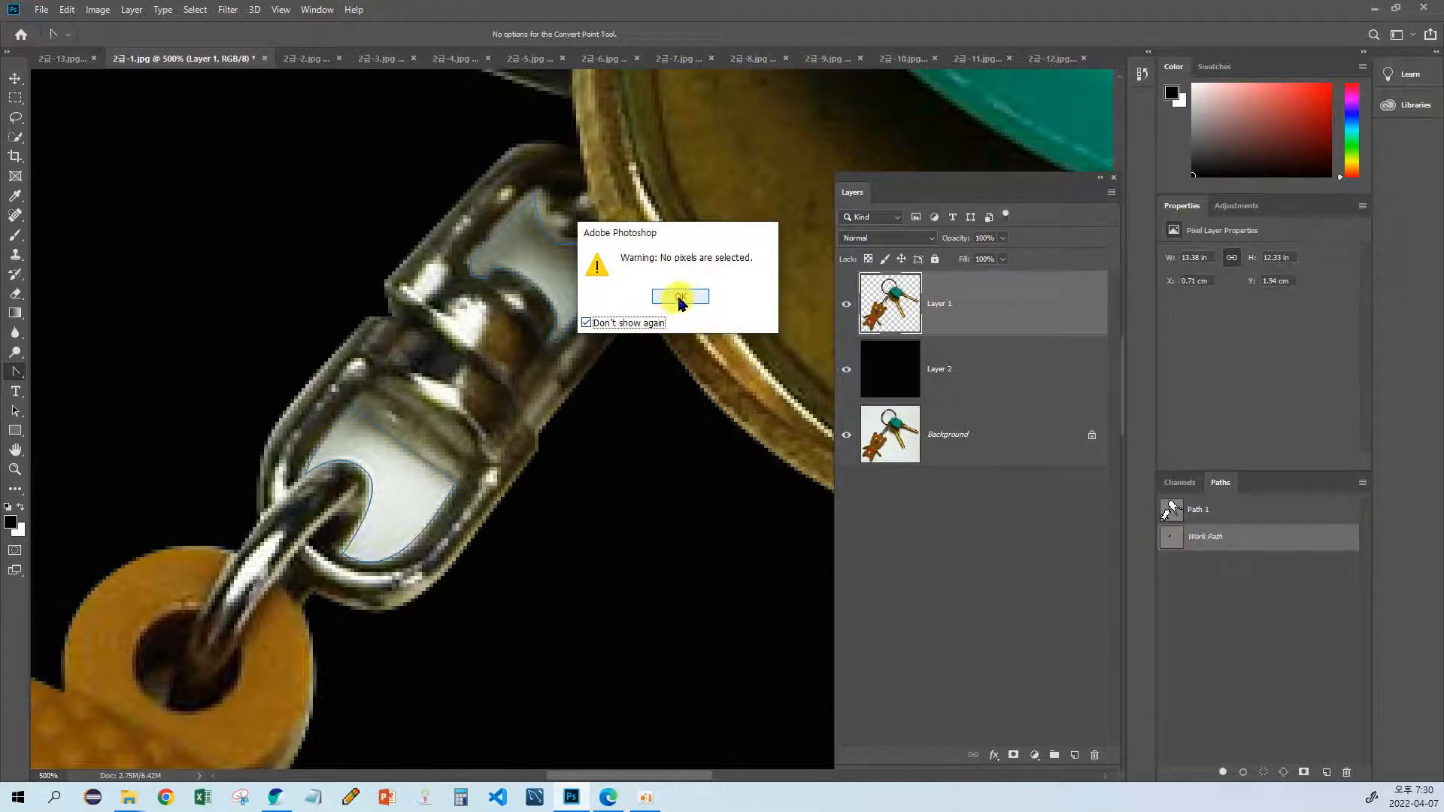
{"action": "left_click_drag", "start_coordinate": [576, 330], "coordinate": [539, 374]}
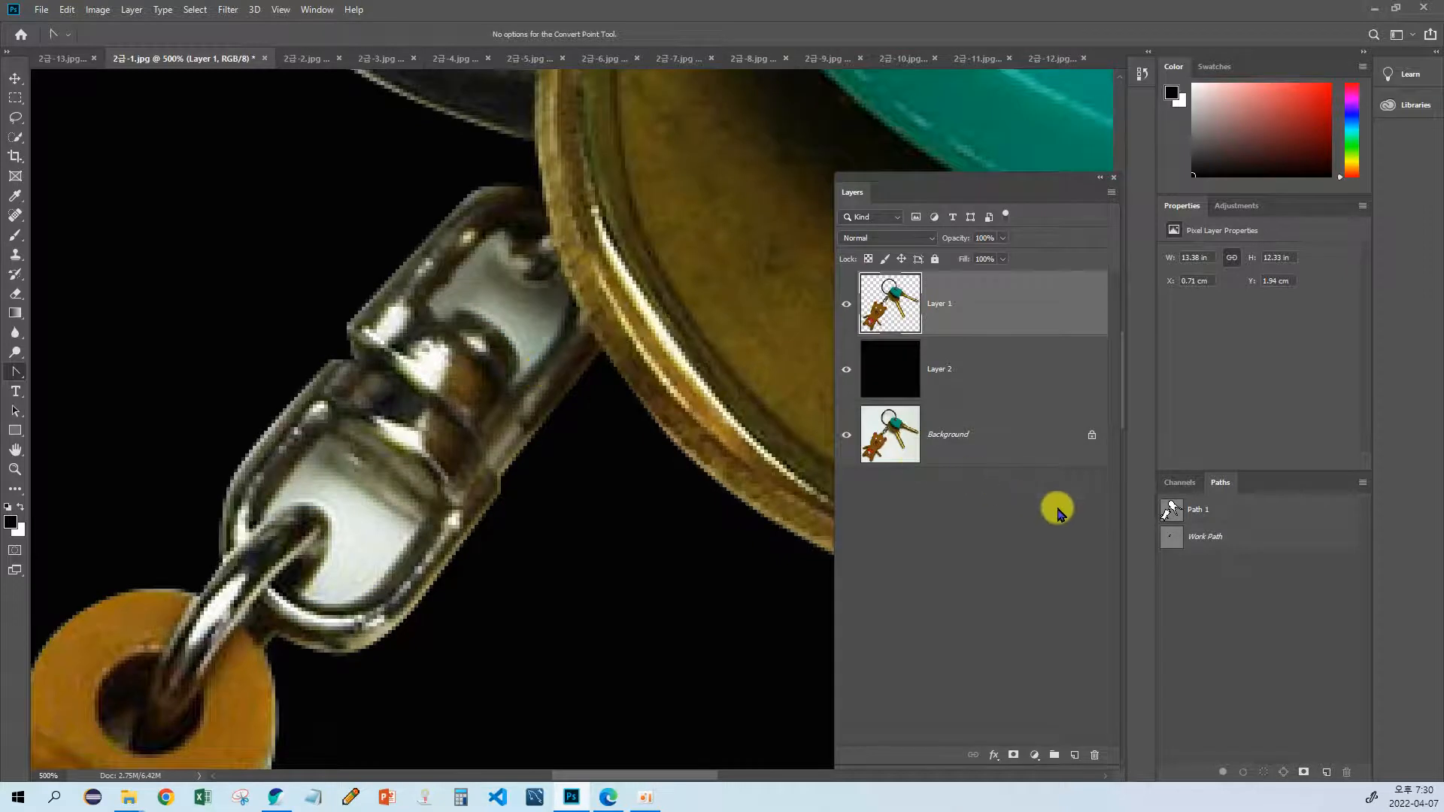
{"action": "left_click", "coordinate": [1173, 535]}
{"action": "left_click_drag", "start_coordinate": [462, 429], "coordinate": [476, 451]}
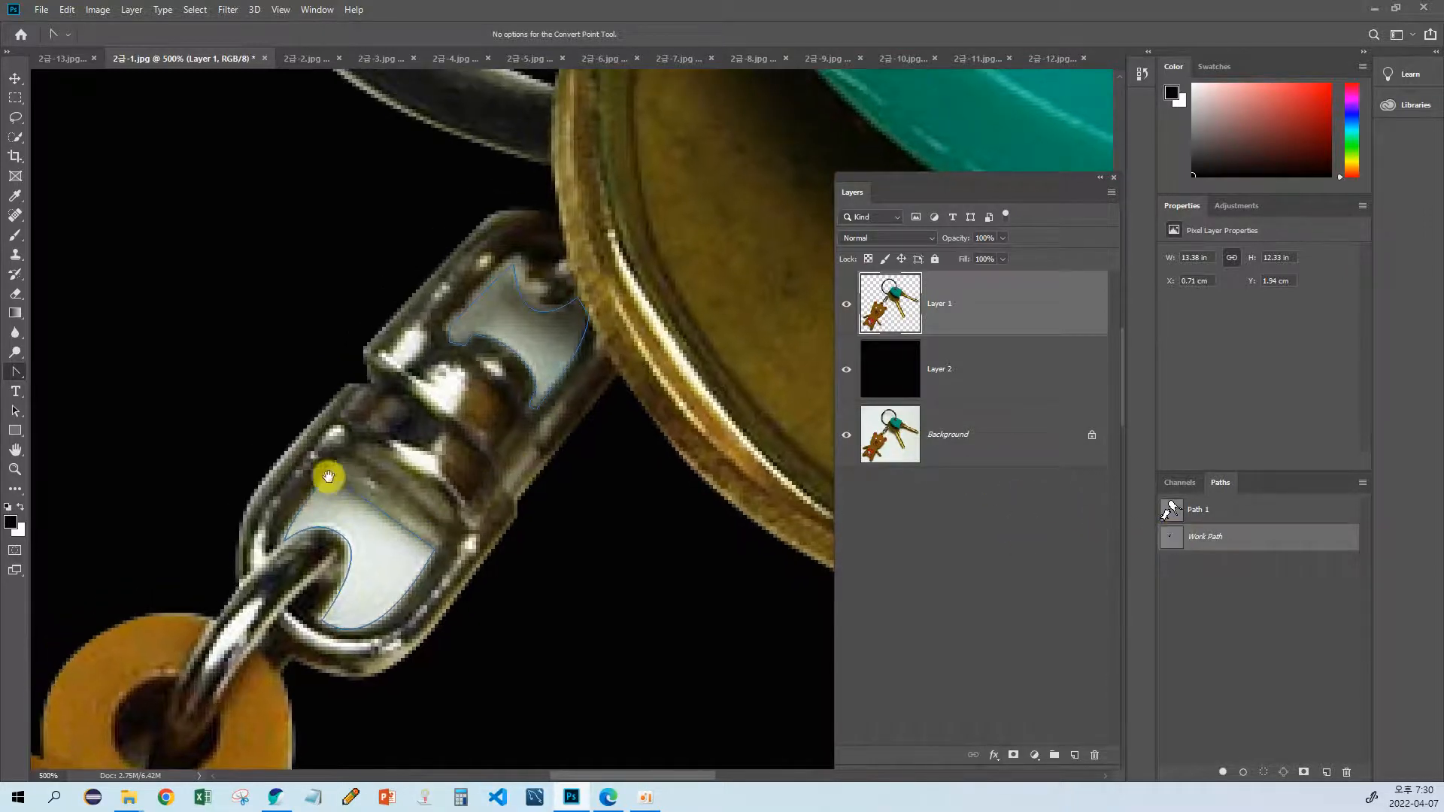
{"action": "left_click_drag", "start_coordinate": [329, 477], "coordinate": [418, 414]}
Step: Delete the subpath around the connector's upper opening using the Path Selection tool
{"action": "left_click", "coordinate": [15, 414]}
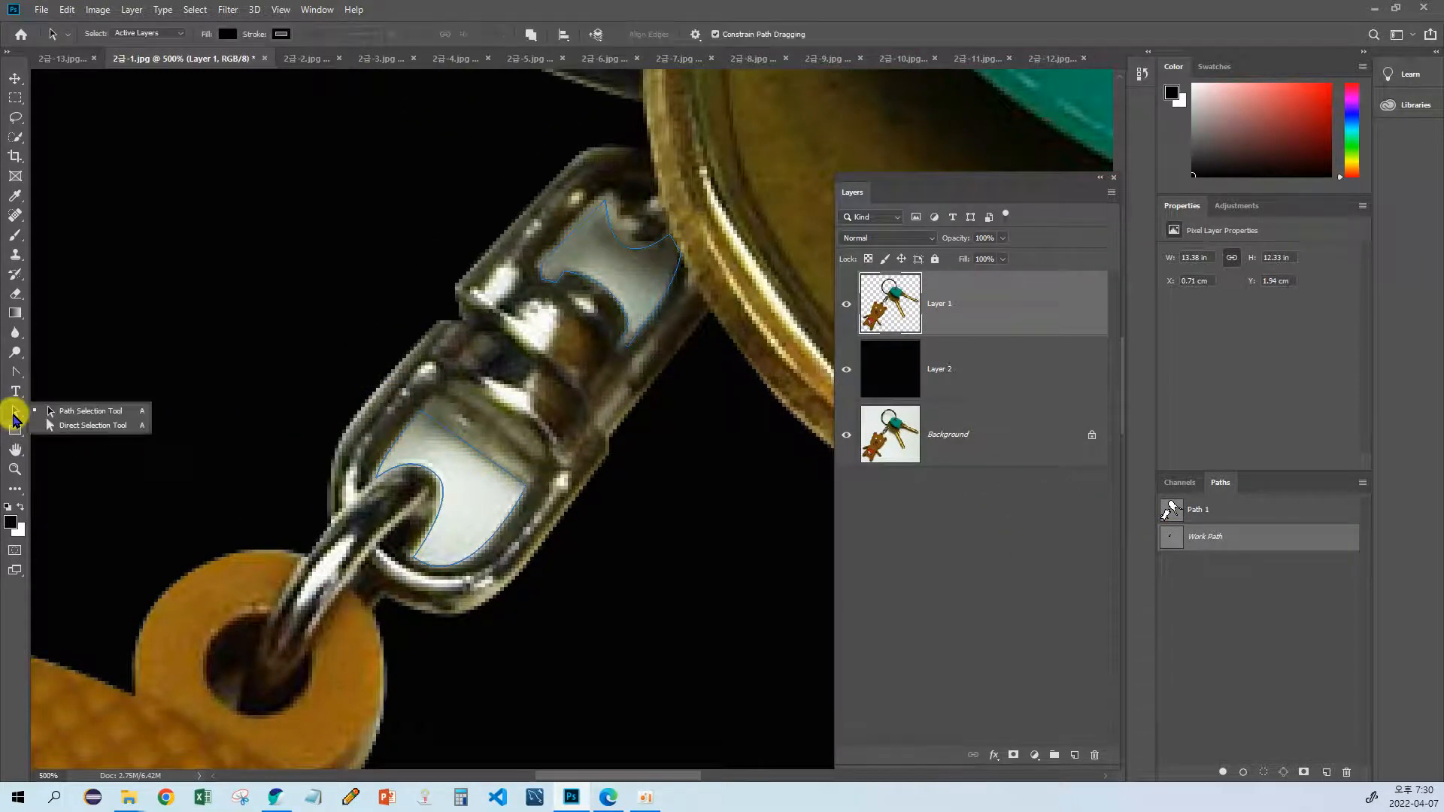
{"action": "left_click", "coordinate": [84, 412]}
{"action": "left_click", "coordinate": [555, 297]}
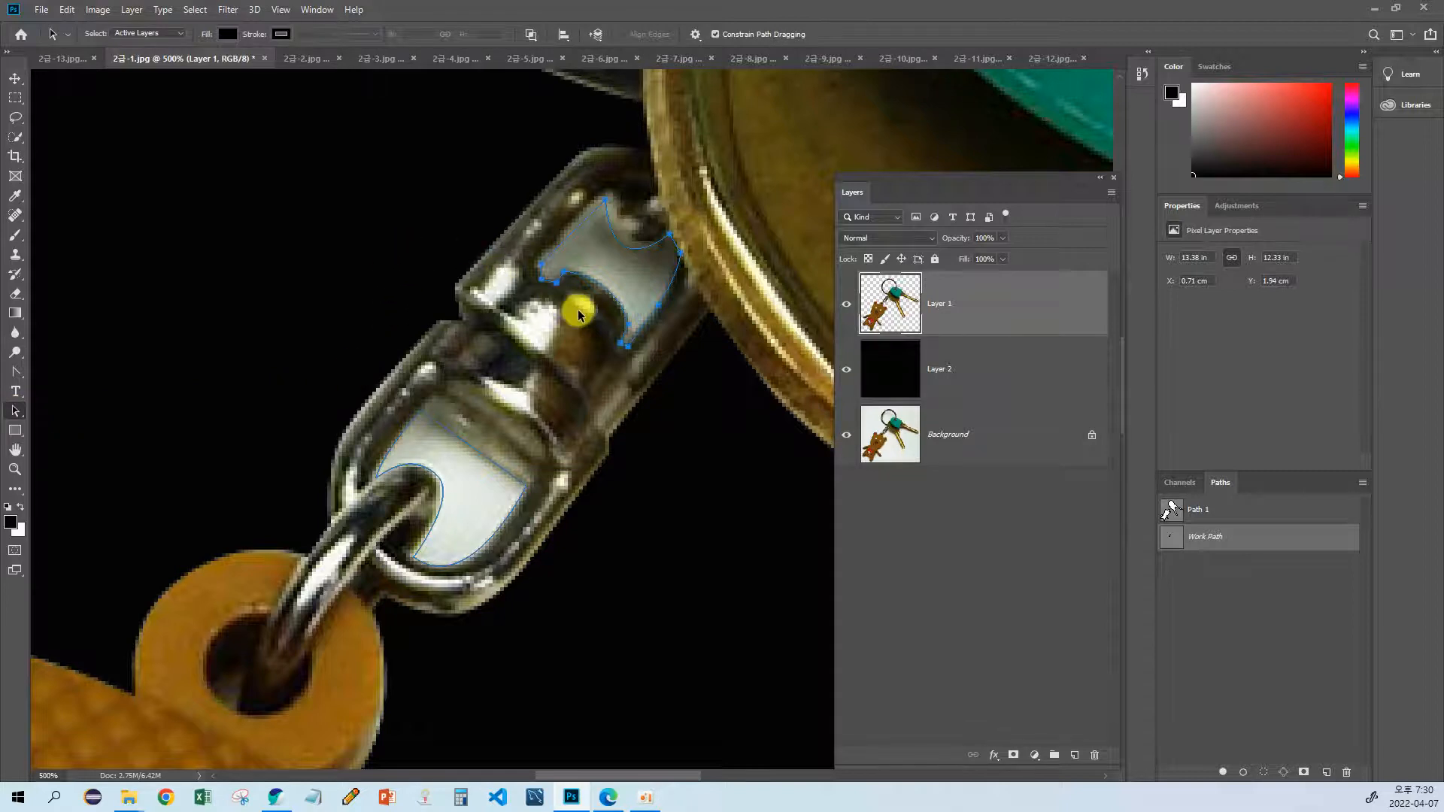
{"action": "scroll", "coordinate": [517, 354], "scroll_direction": "right", "scroll_amount": 2}
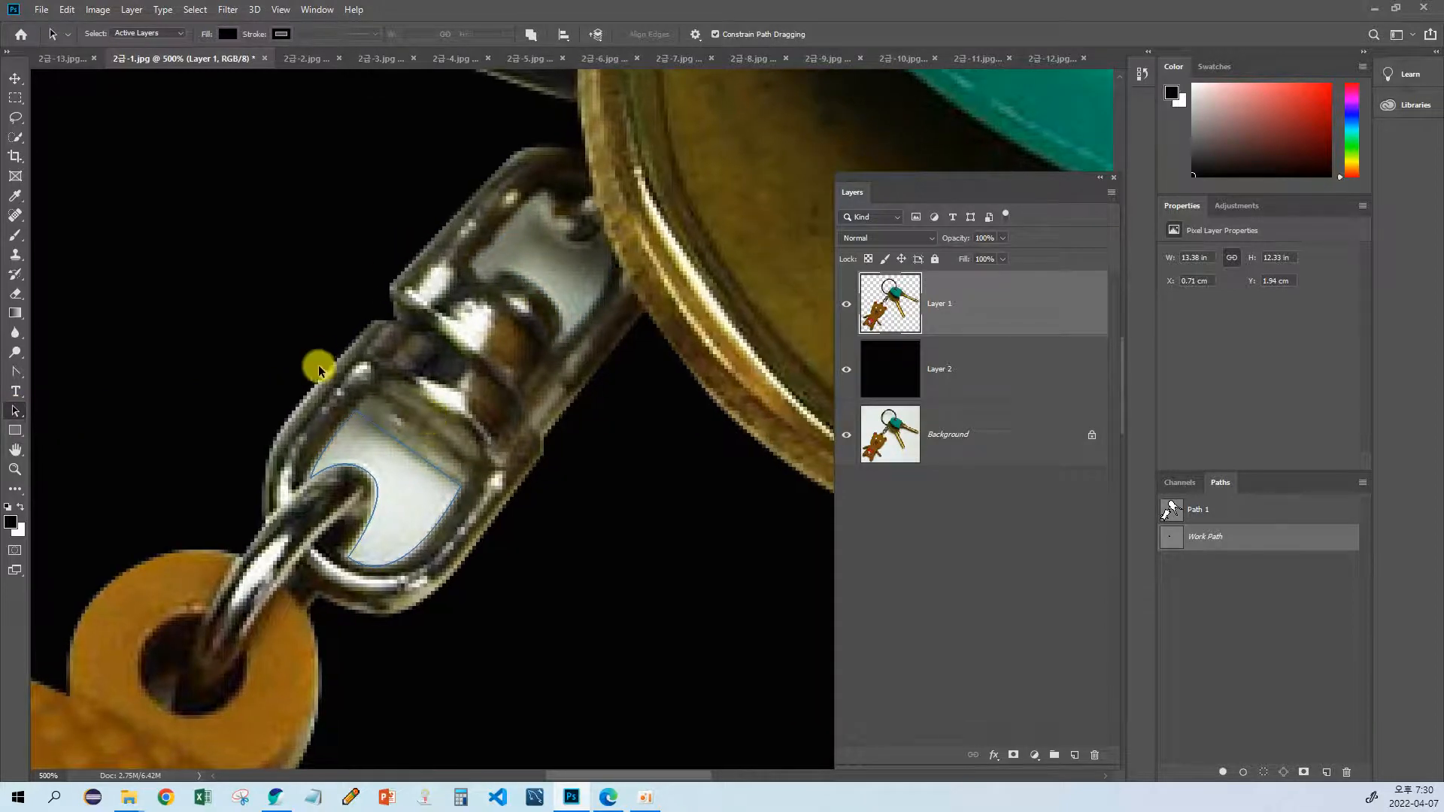
Step: Convert the lower opening's path to a selection, delete its white area from Layer 1, and deselect
{"action": "left_click", "coordinate": [400, 431]}
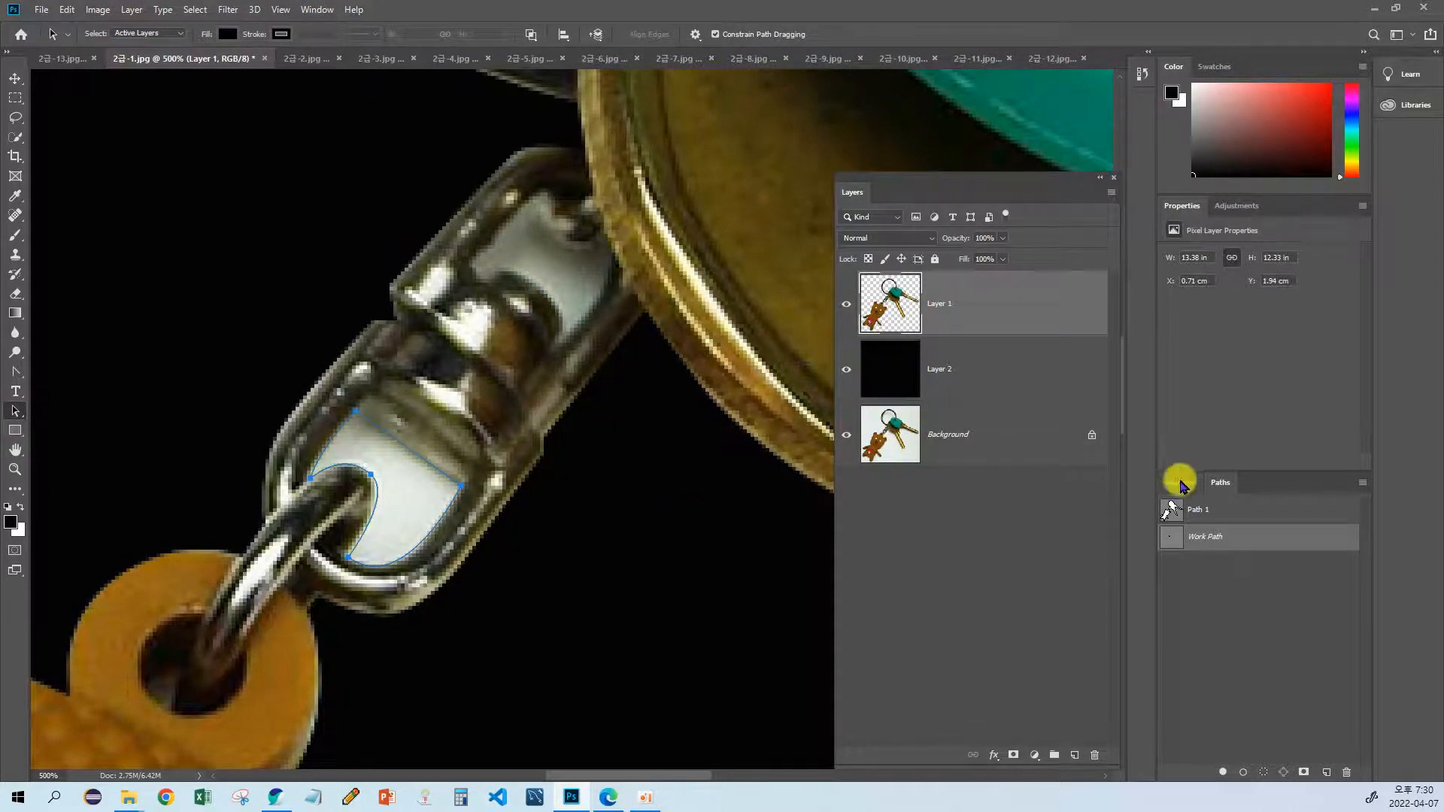
{"action": "key", "text": "ctrl+Return"}
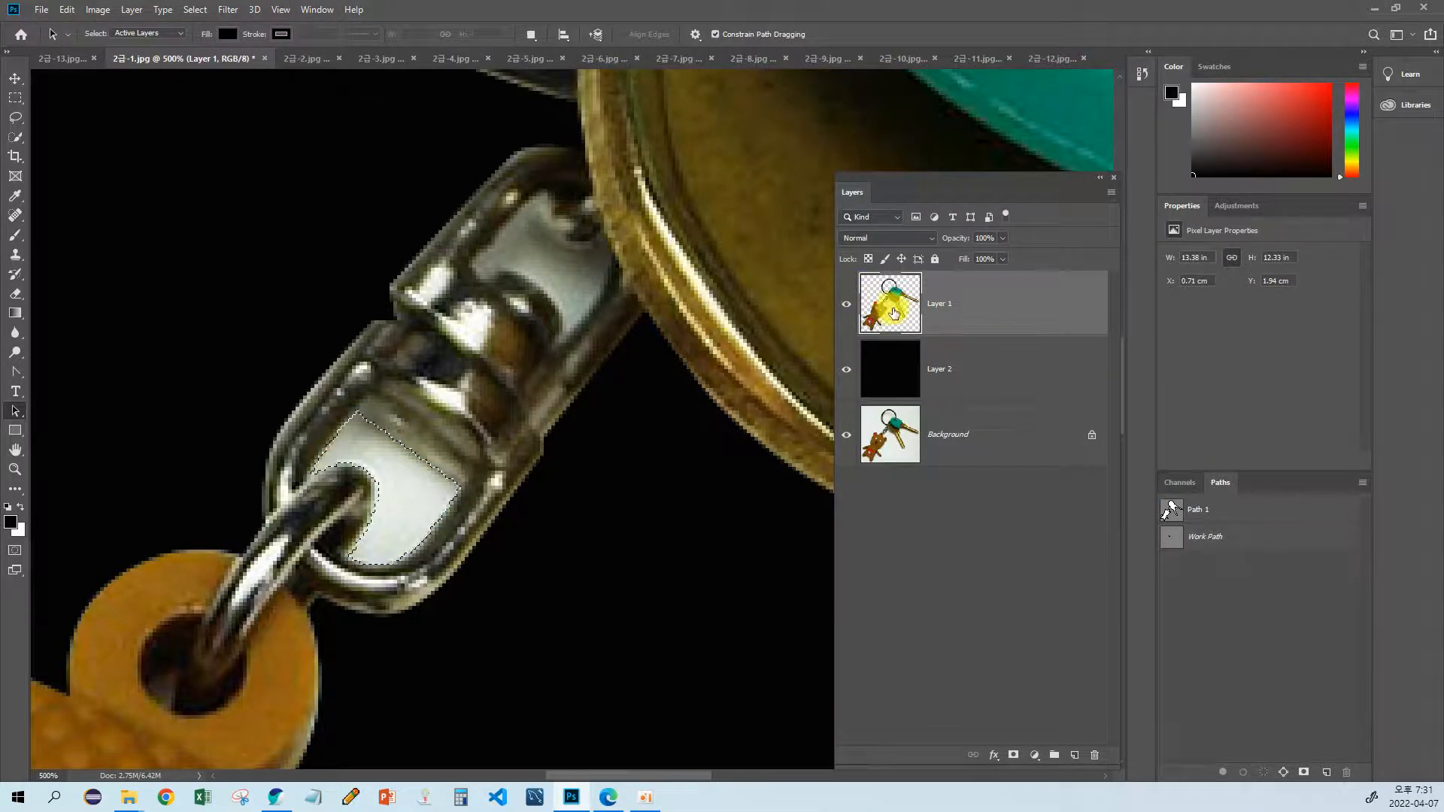
{"action": "key", "text": "Delete"}
{"action": "key", "text": "ctrl+d"}
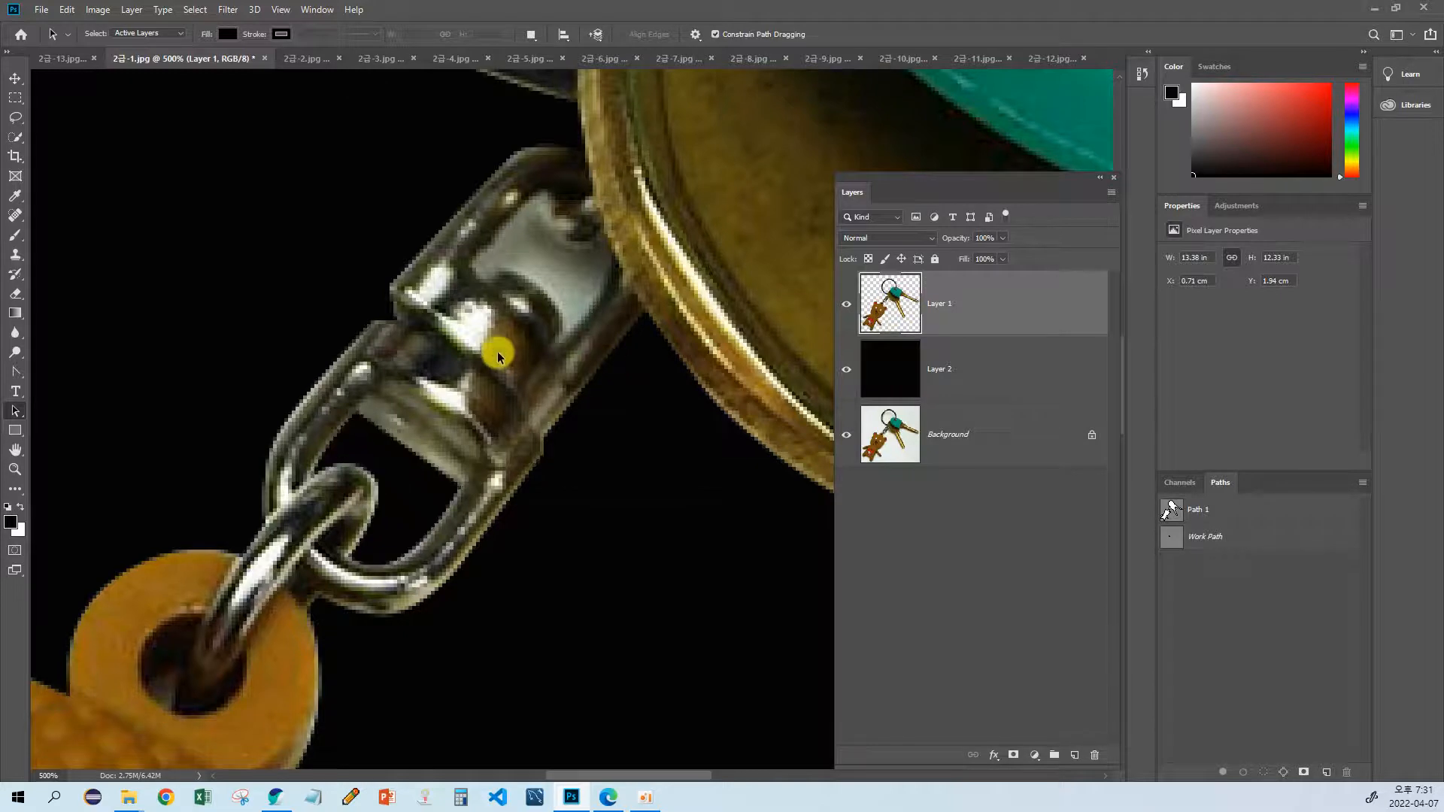
Step: Start a new Pen path around the white area in the connector's upper opening, following its outer edge and the rounded rivet
{"action": "left_click_drag", "start_coordinate": [500, 351], "coordinate": [477, 412]}
{"action": "key", "text": "p"}
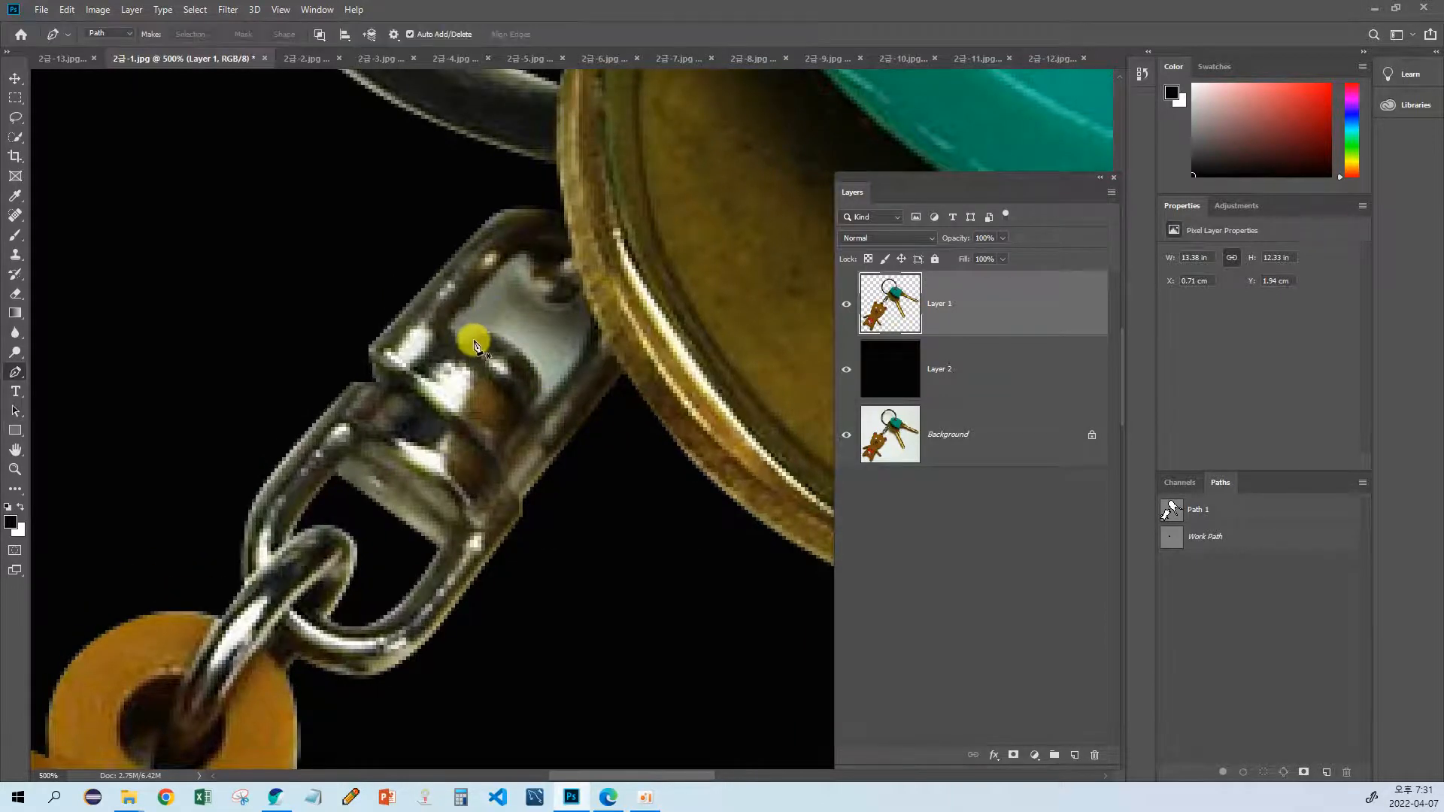
{"action": "left_click", "coordinate": [455, 326]}
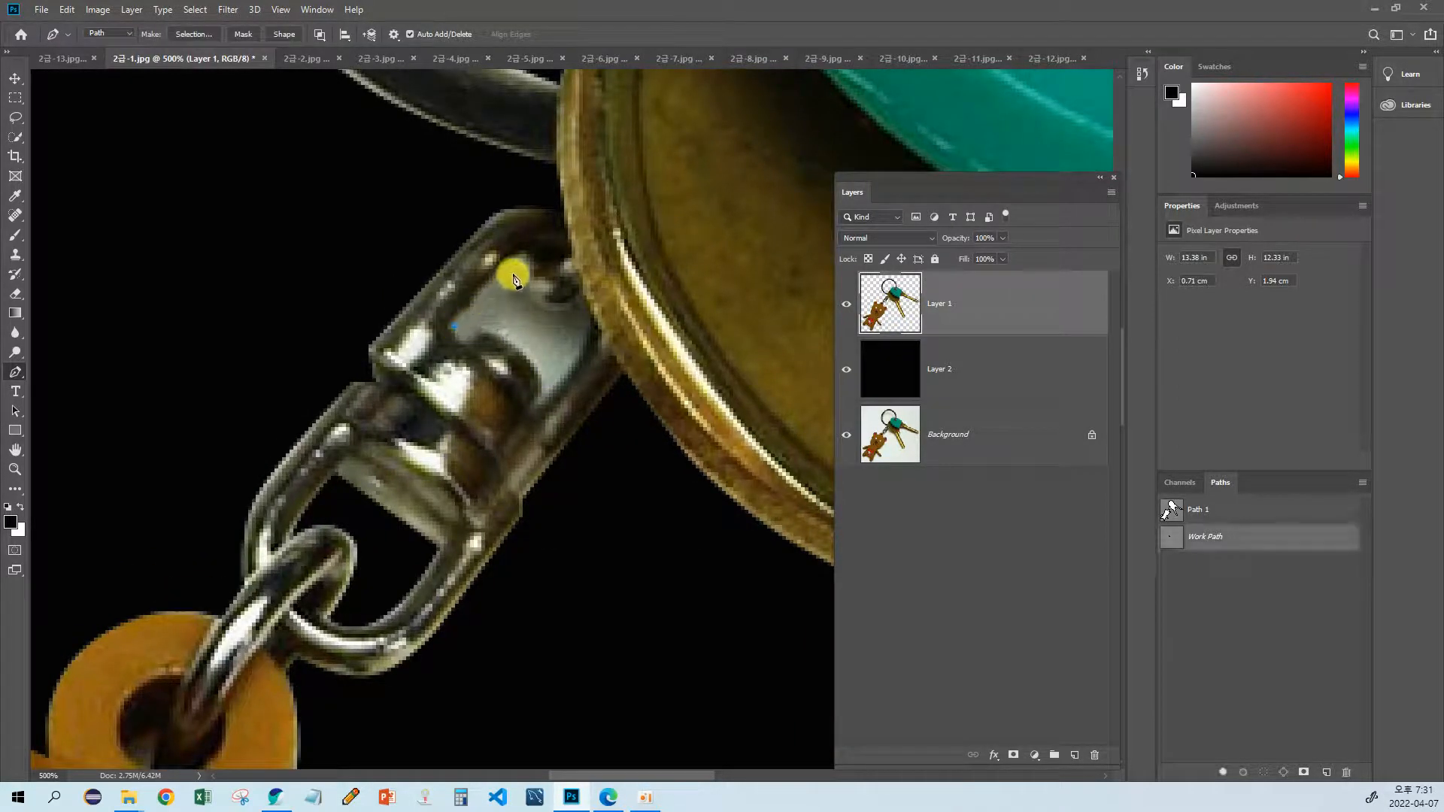
{"action": "left_click", "coordinate": [512, 270]}
{"action": "left_click", "coordinate": [547, 314]}
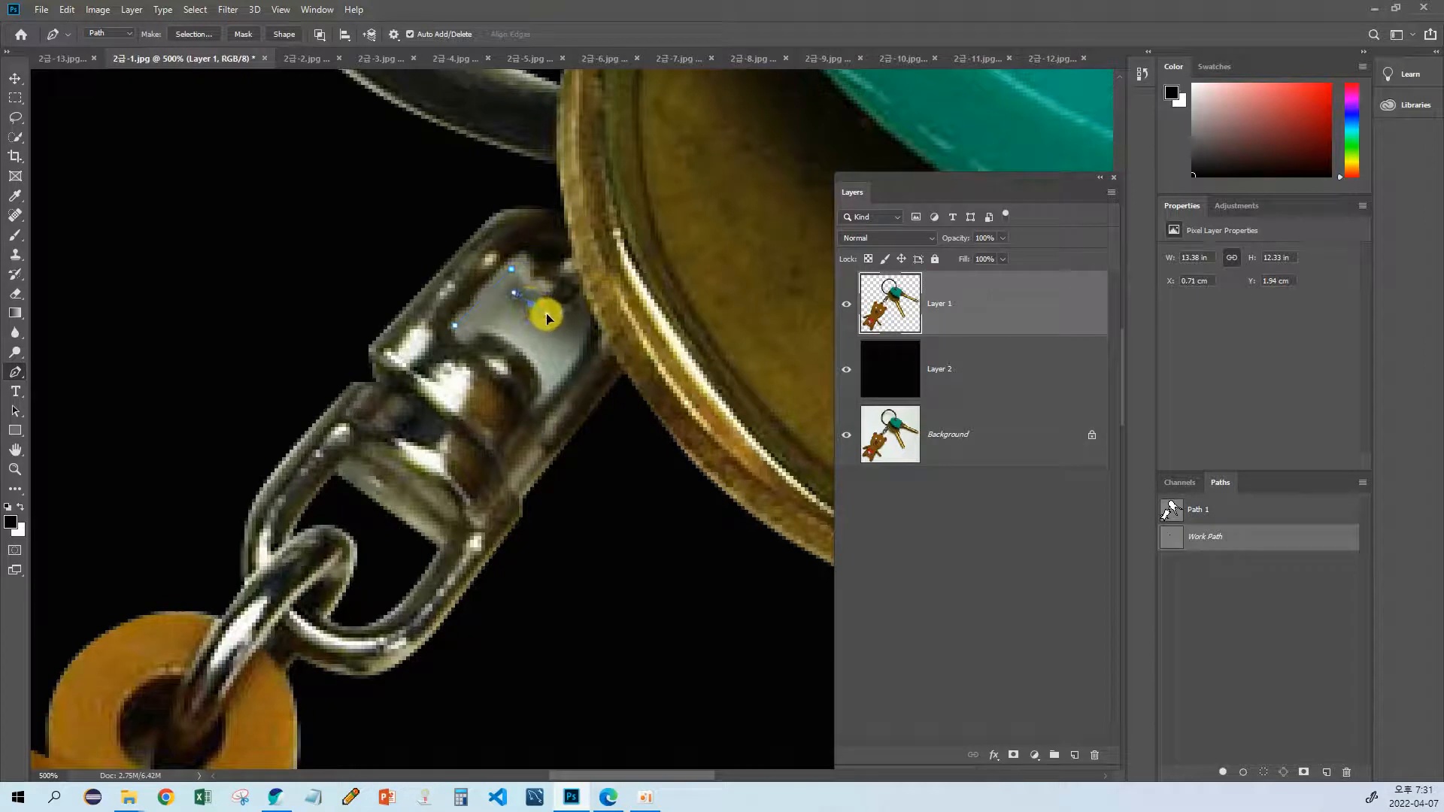
{"action": "left_click", "coordinate": [583, 303]}
{"action": "left_click", "coordinate": [594, 319]}
Step: Trace the upper opening's remaining side and the rounded swivel head, and close the path
{"action": "left_click", "coordinate": [553, 391]}
{"action": "right_click", "coordinate": [524, 427]}
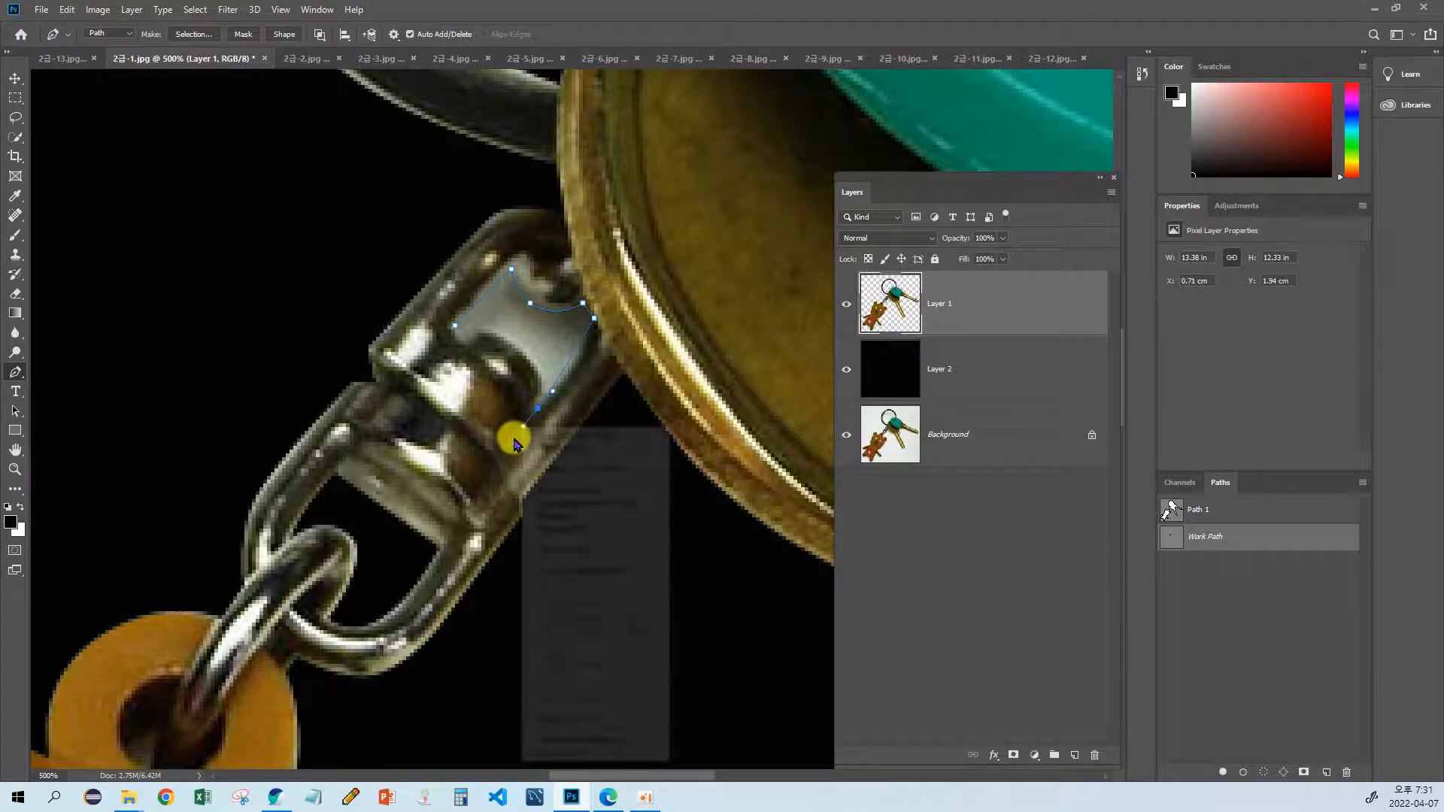
{"action": "left_click", "coordinate": [542, 403]}
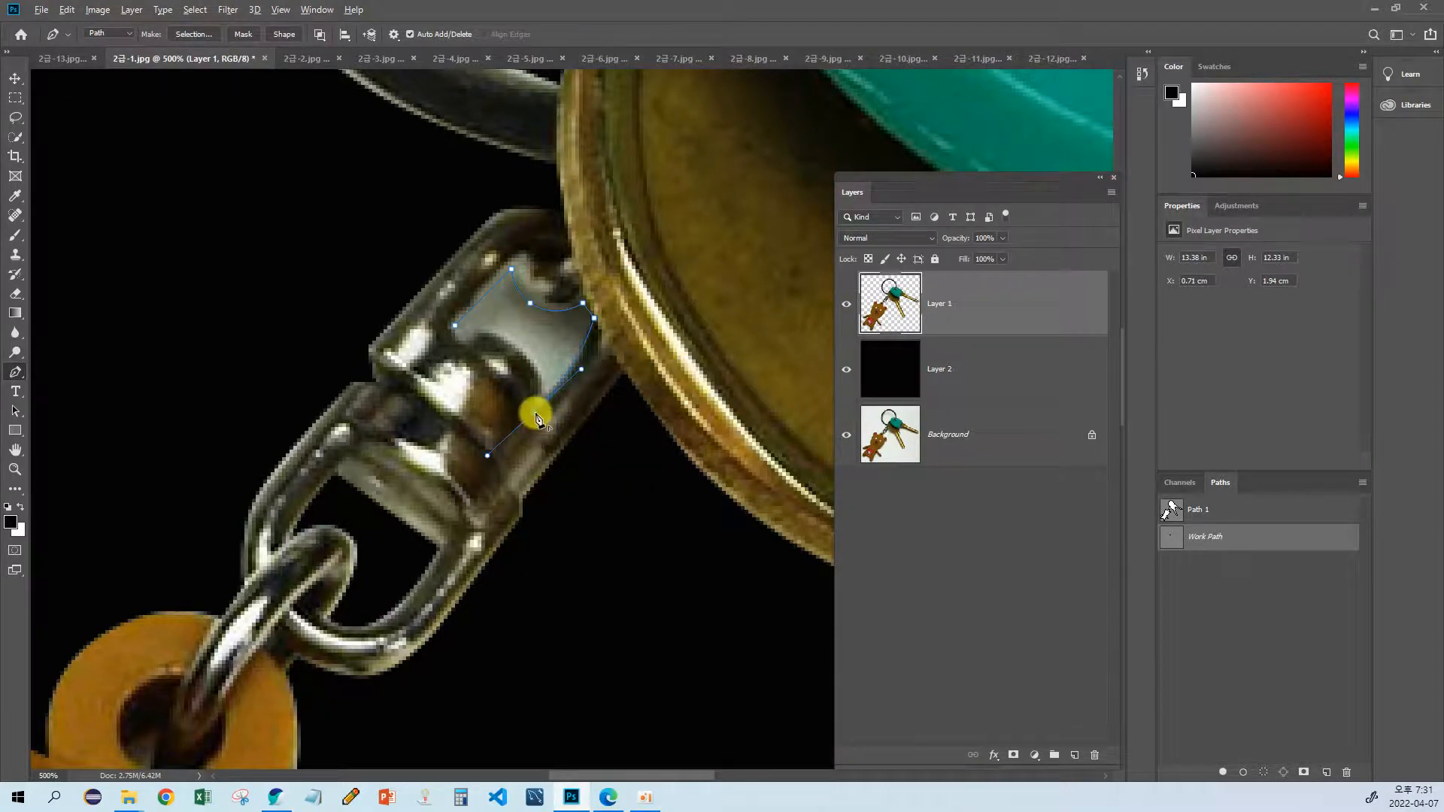
{"action": "left_click", "coordinate": [531, 408]}
{"action": "left_click", "coordinate": [522, 352]}
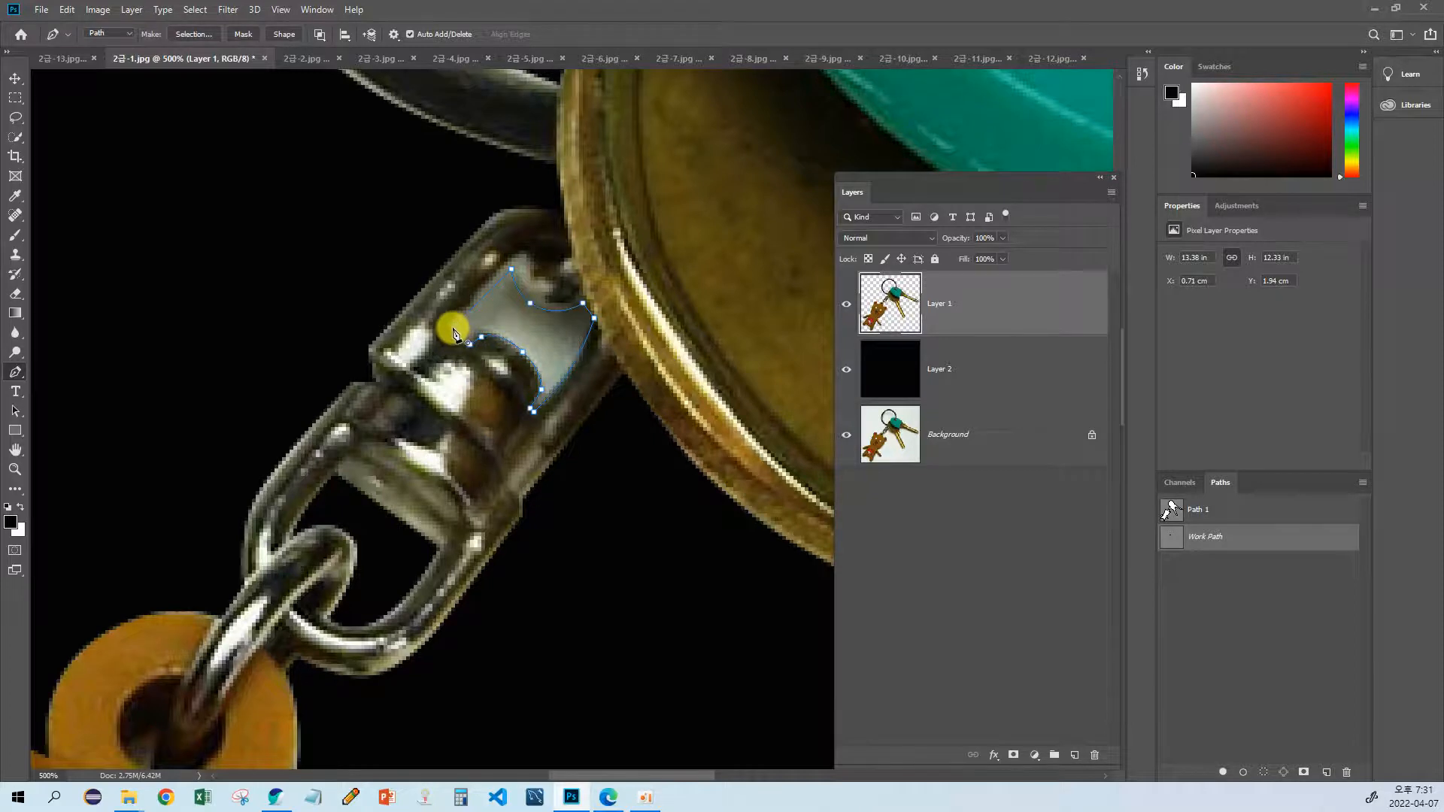
Step: Convert the upper opening's path to a selection, delete its white area from Layer 1, and view the keyring at 100%
{"action": "left_click_drag", "start_coordinate": [532, 381], "coordinate": [485, 406]}
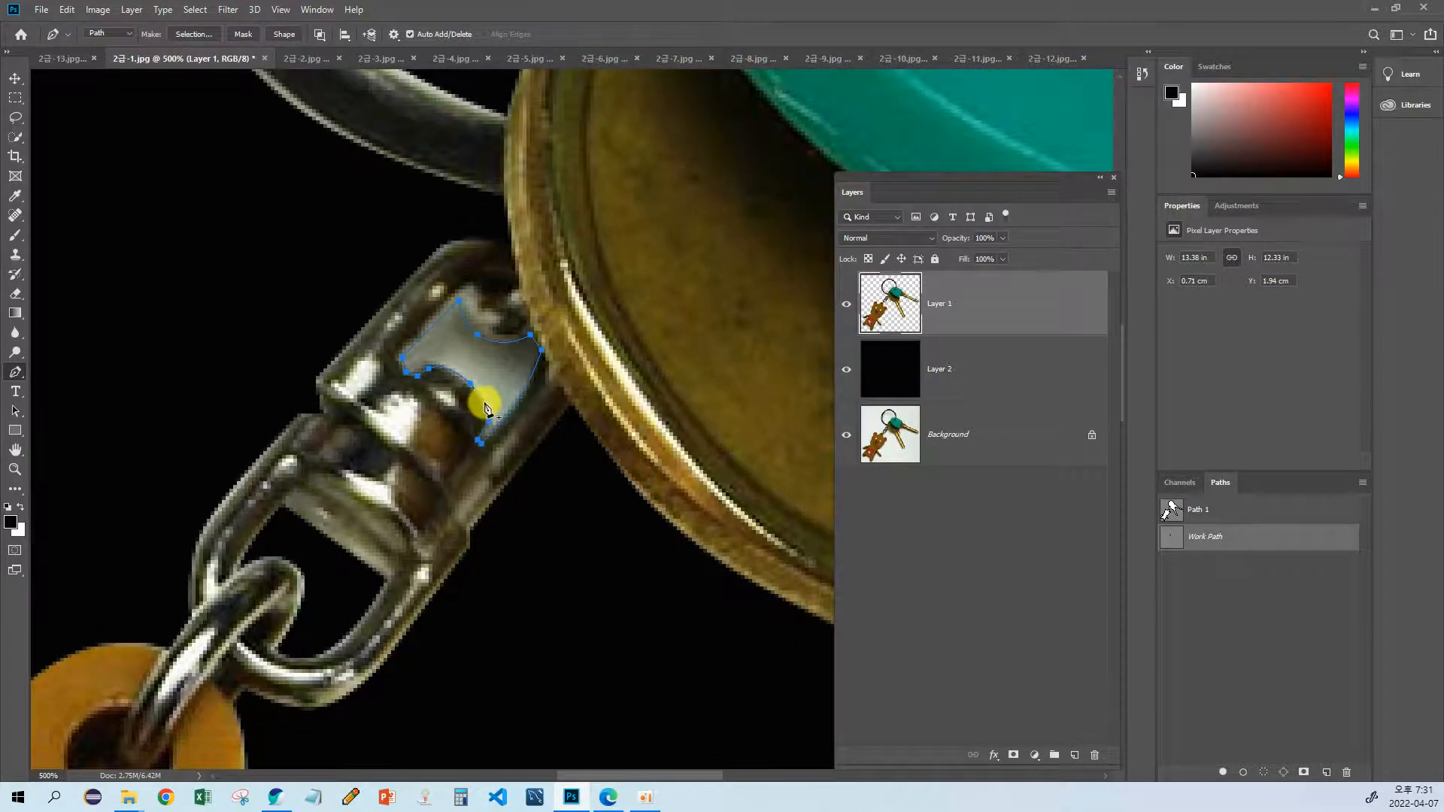
{"action": "key", "text": "ctrl+Return"}
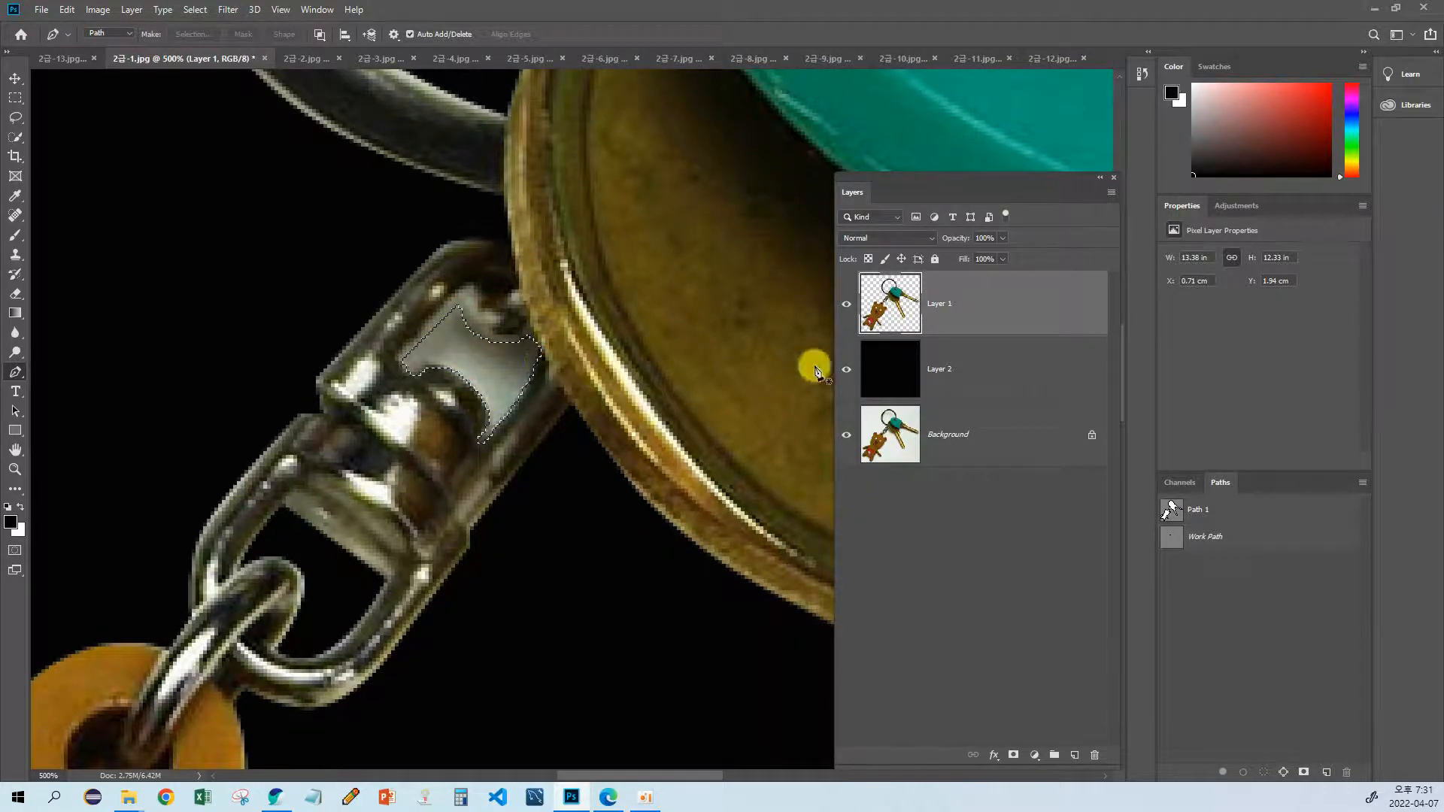
{"action": "key", "text": "Delete"}
{"action": "key", "text": "ctrl+d"}
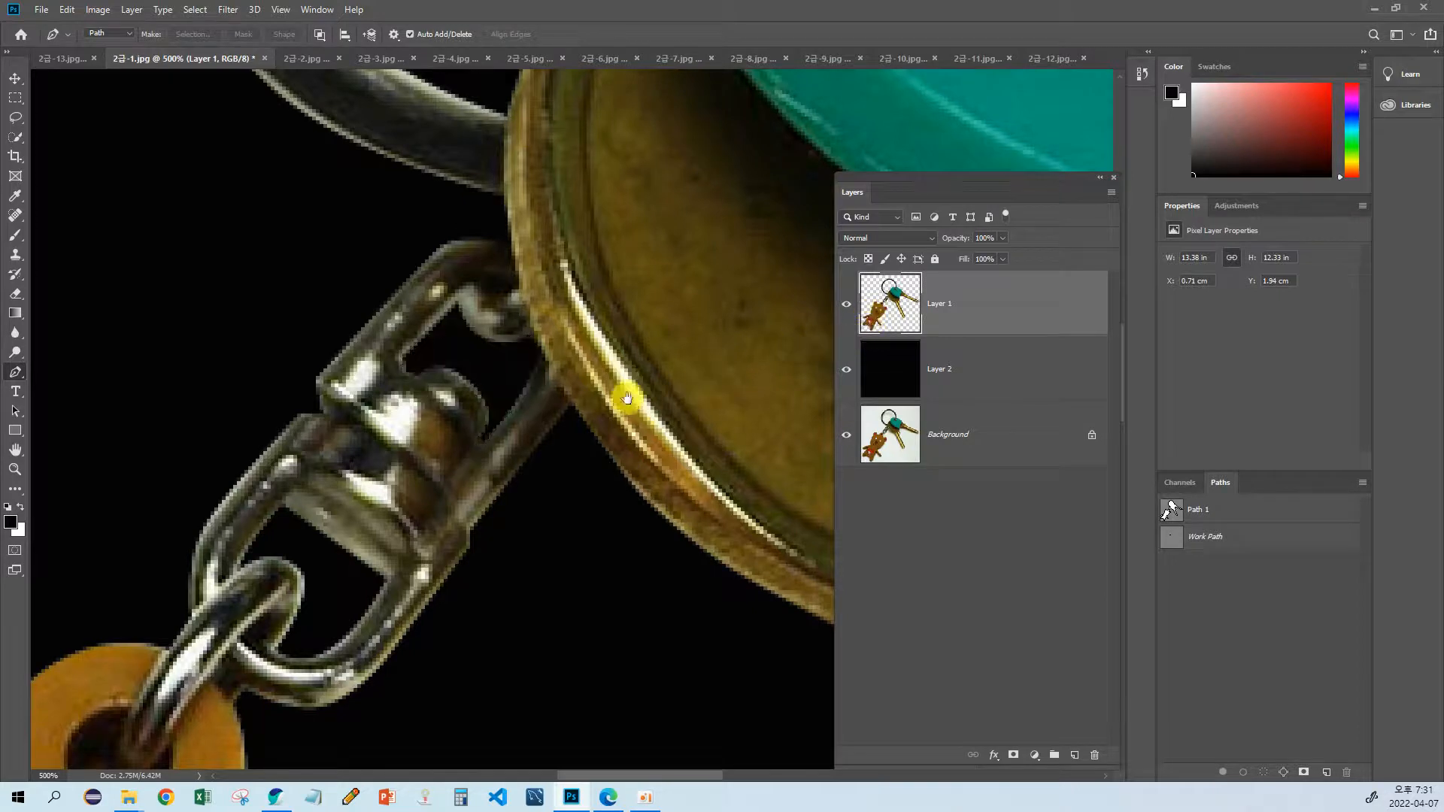
{"action": "left_click_drag", "start_coordinate": [627, 399], "coordinate": [512, 434]}
{"action": "double_click", "coordinate": [14, 468]}
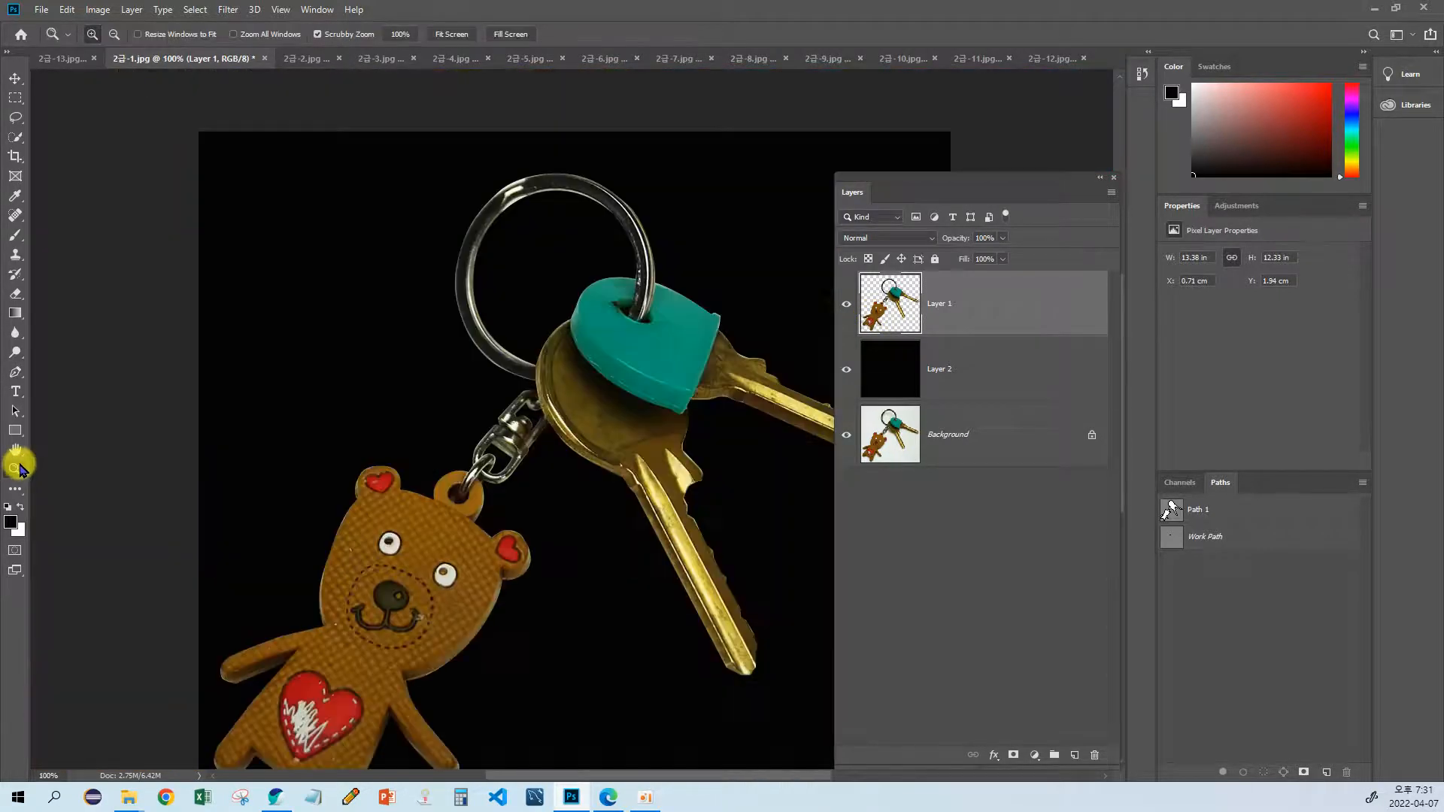
{"action": "left_click_drag", "start_coordinate": [581, 499], "coordinate": [332, 436]}
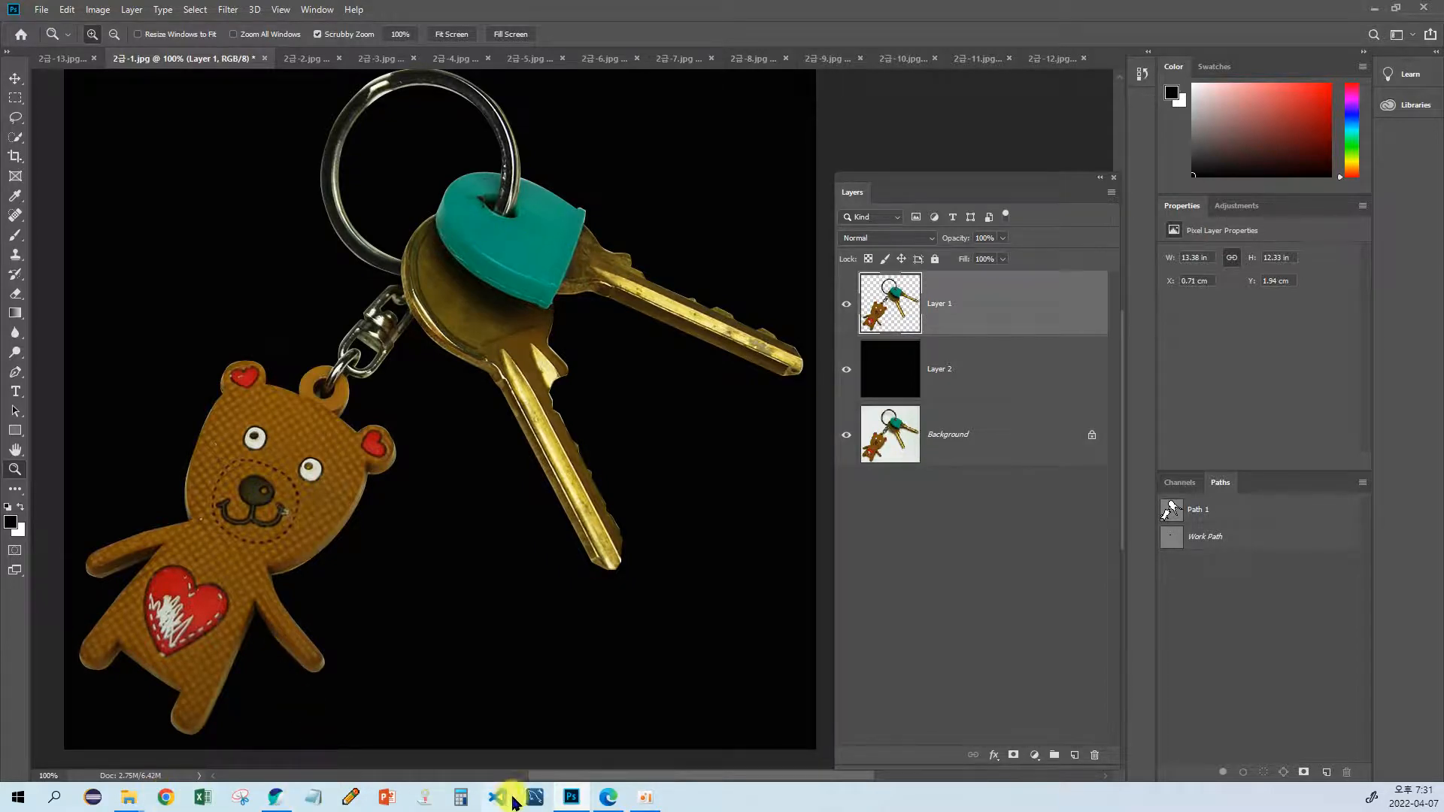
Step: Switch to the web browser and the exam sheet GP04-2A.pdf to review problem 1's conditions and sample output
{"action": "left_click", "coordinate": [277, 796]}
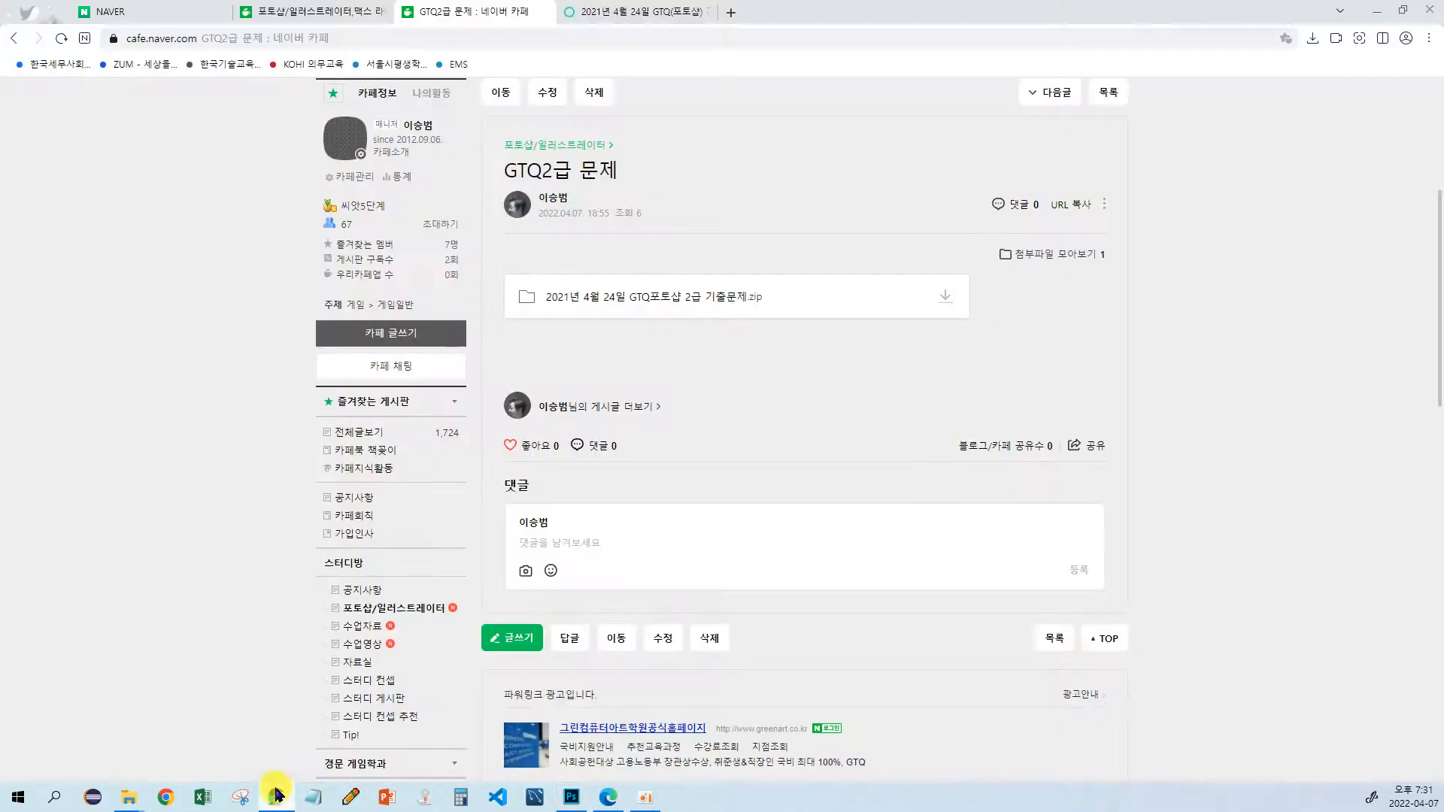
{"action": "left_click", "coordinate": [583, 12]}
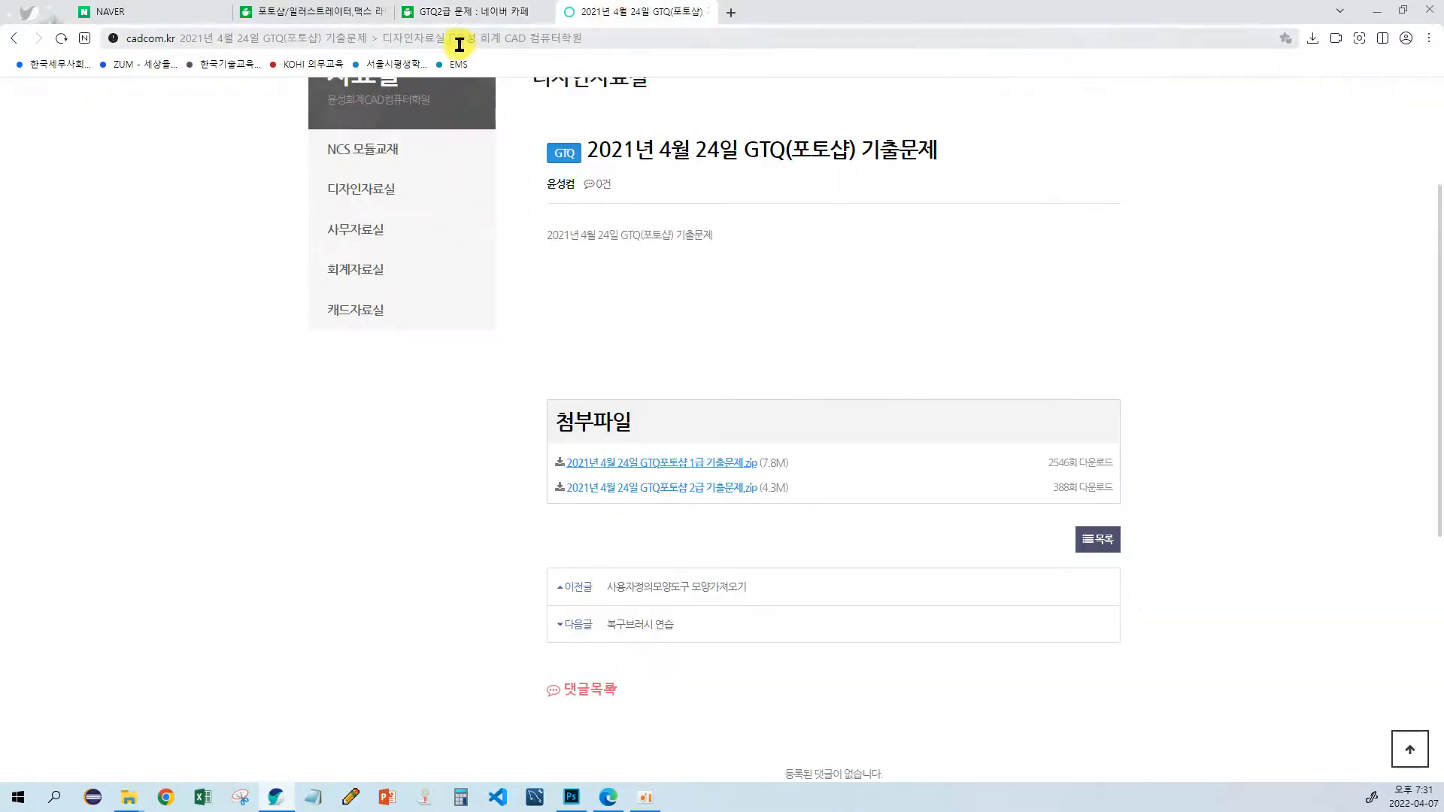
{"action": "left_click", "coordinate": [440, 13]}
{"action": "left_click", "coordinate": [144, 12]}
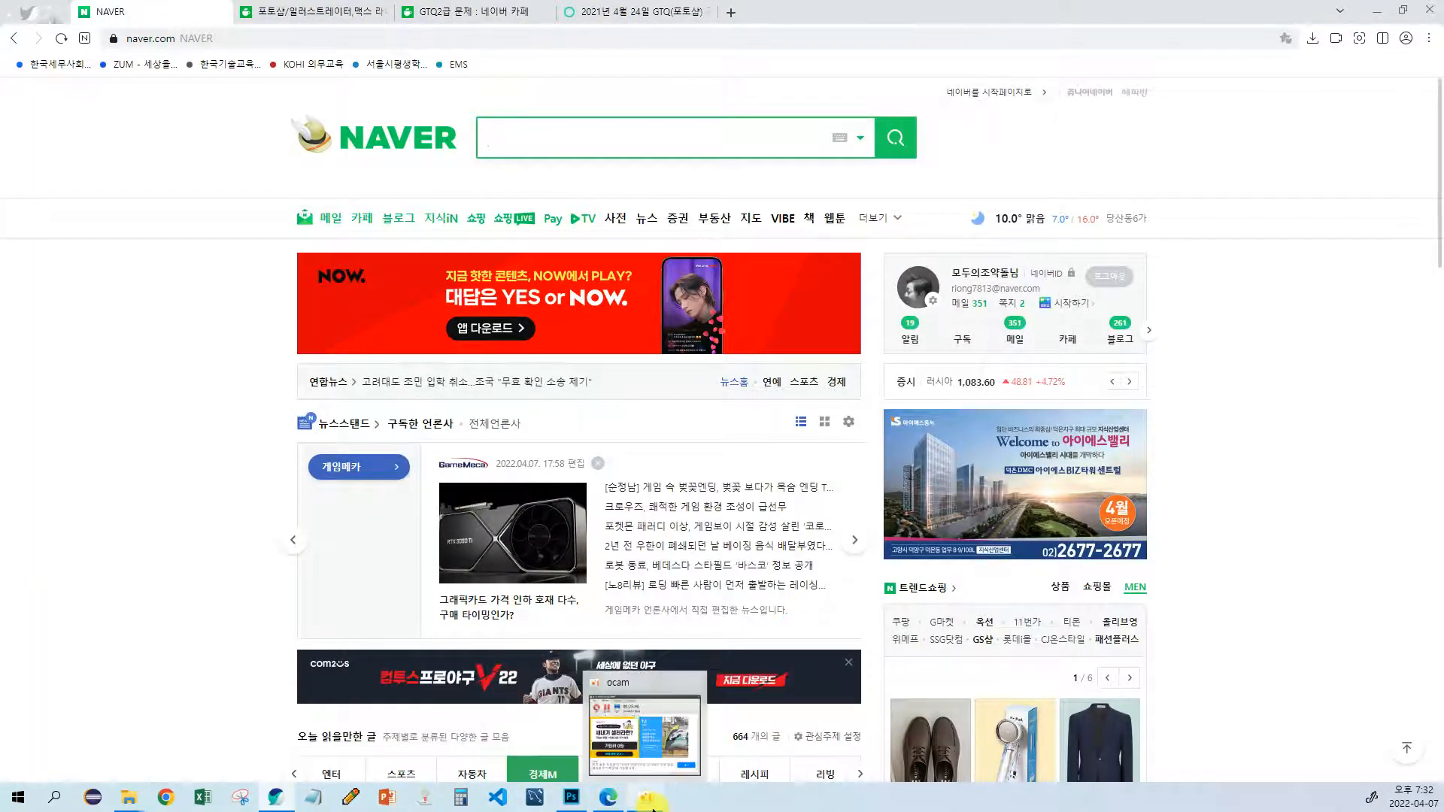
{"action": "left_click", "coordinate": [594, 803]}
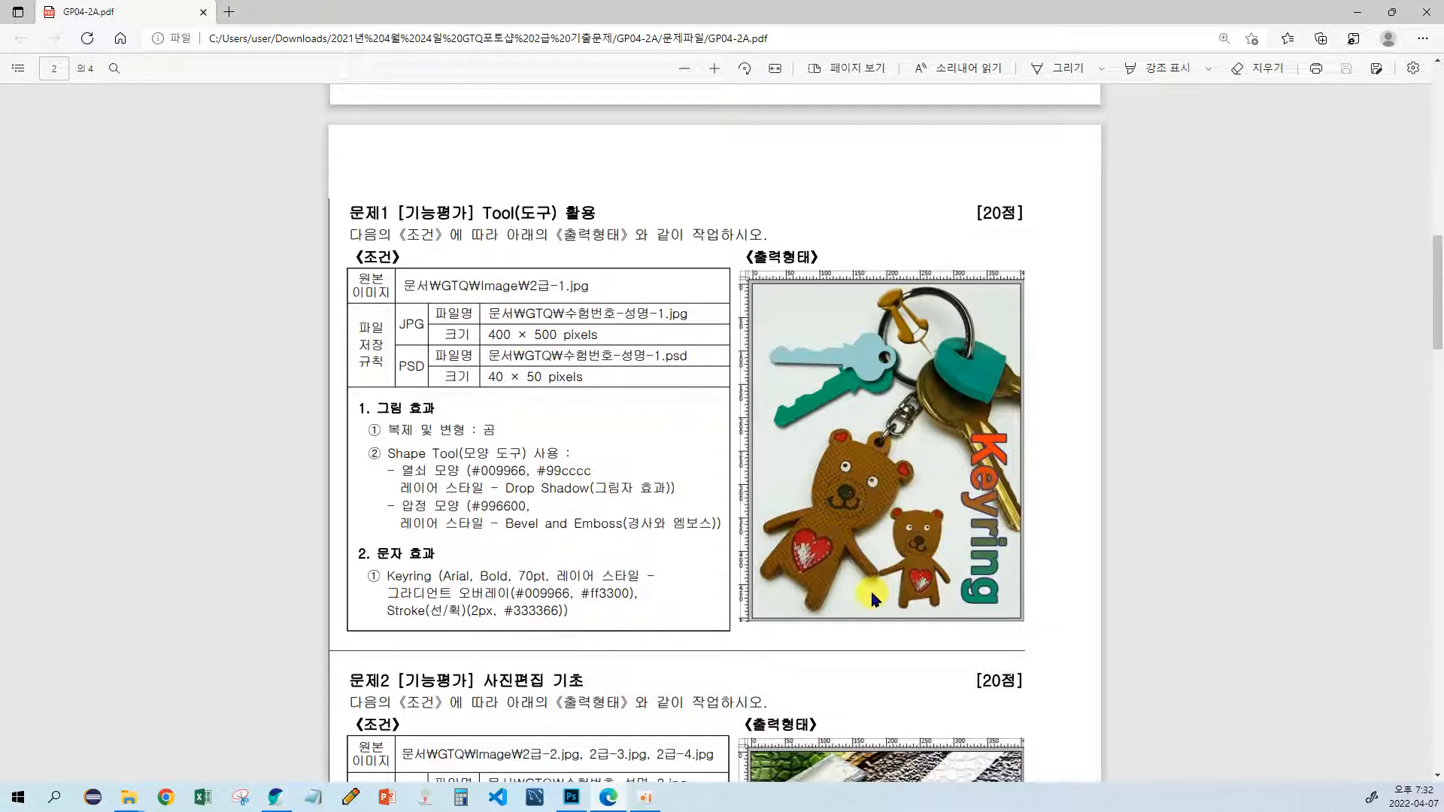
{"action": "key", "text": "alt+Tab"}
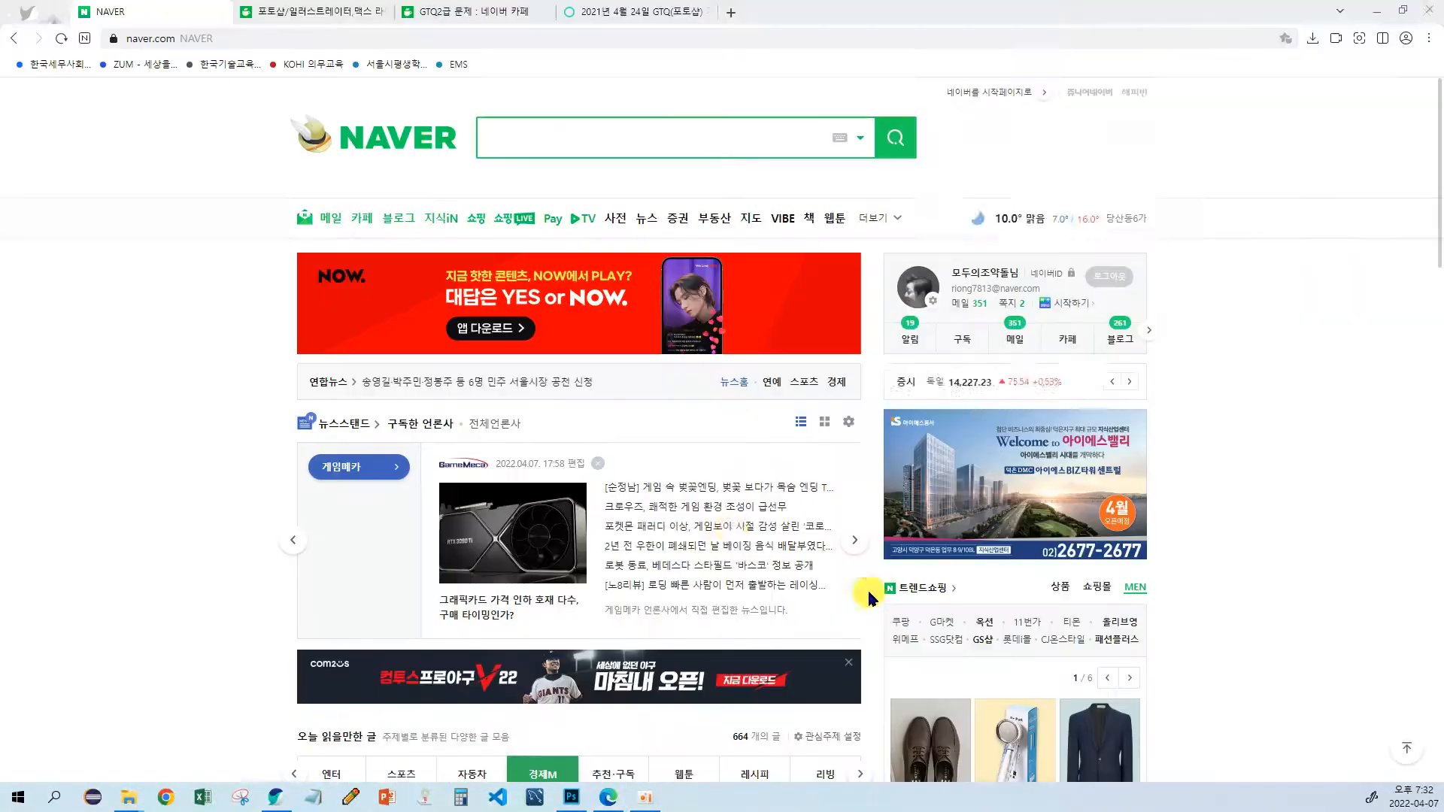
Step: Minimize the browser windows and return to the keyring image 2급-1.jpg in Photoshop
{"action": "left_click", "coordinate": [1377, 11]}
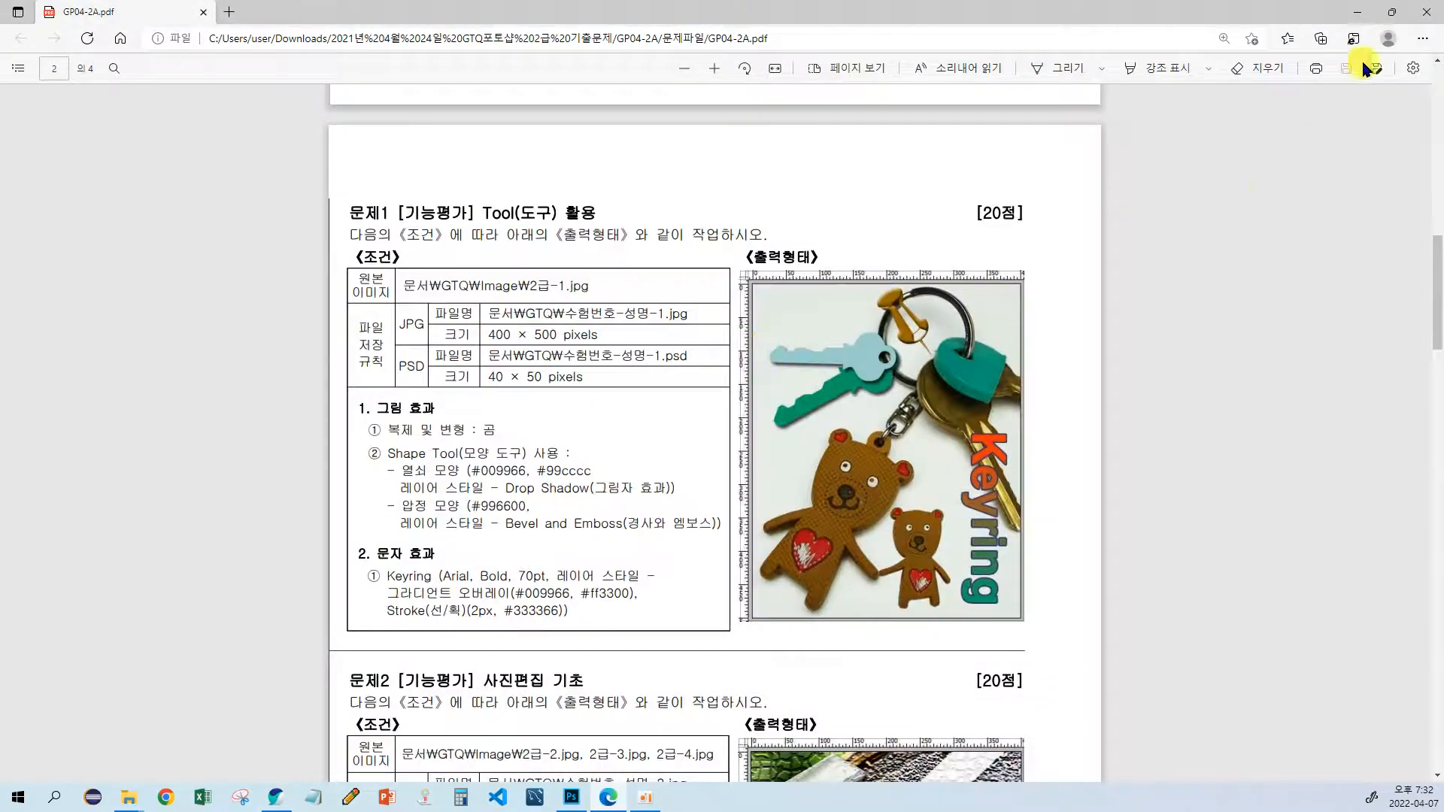
{"action": "left_click", "coordinate": [1357, 12]}
{"action": "left_click_drag", "start_coordinate": [384, 381], "coordinate": [428, 364]}
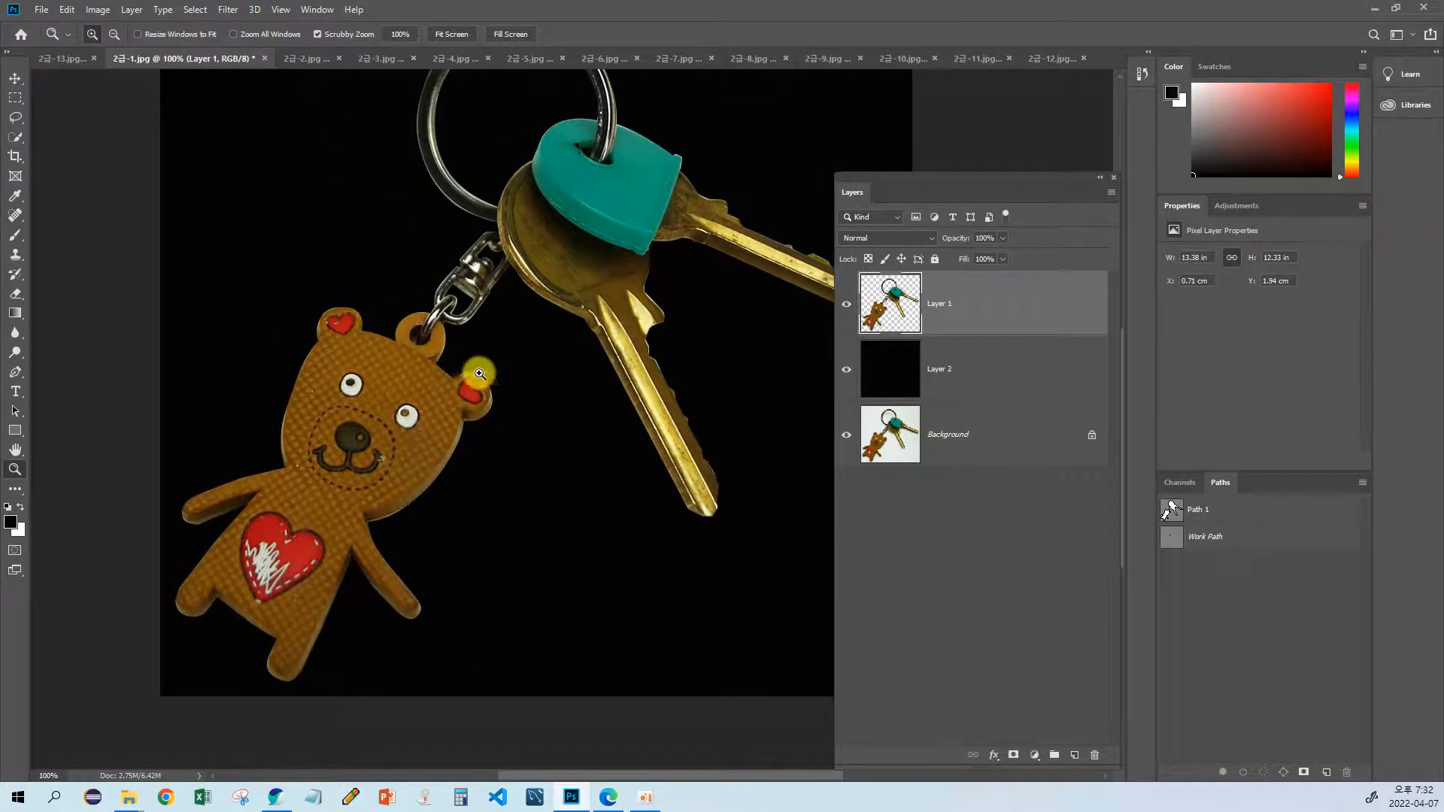
{"action": "left_click_drag", "start_coordinate": [343, 535], "coordinate": [584, 471]}
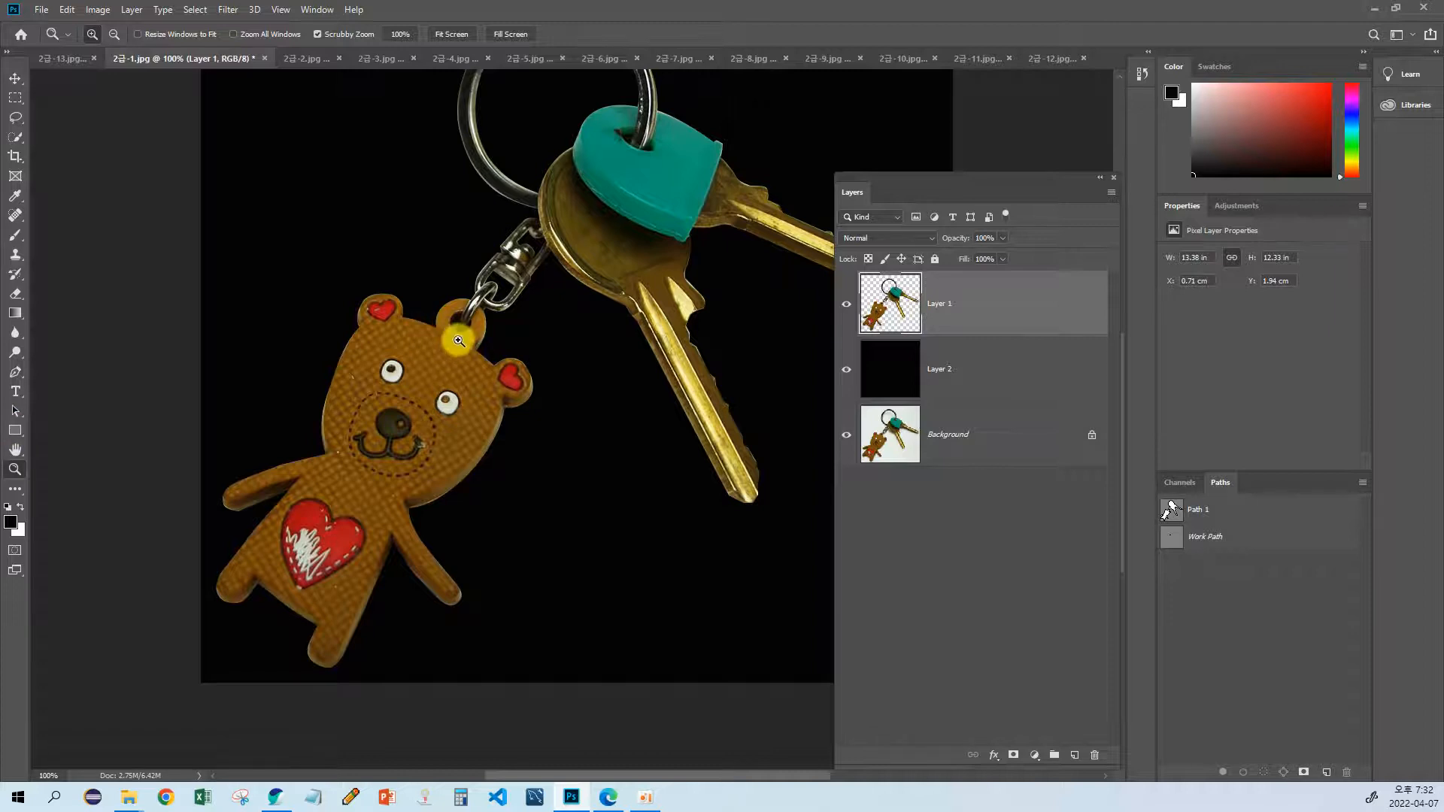
Step: Outline the bear's head on Layer 1 with the Lasso tool, following the head's edge beneath the hanging loop to leave the loop out
{"action": "left_click", "coordinate": [332, 364]}
{"action": "left_click", "coordinate": [408, 347]}
{"action": "left_click_drag", "start_coordinate": [408, 343], "coordinate": [291, 390]}
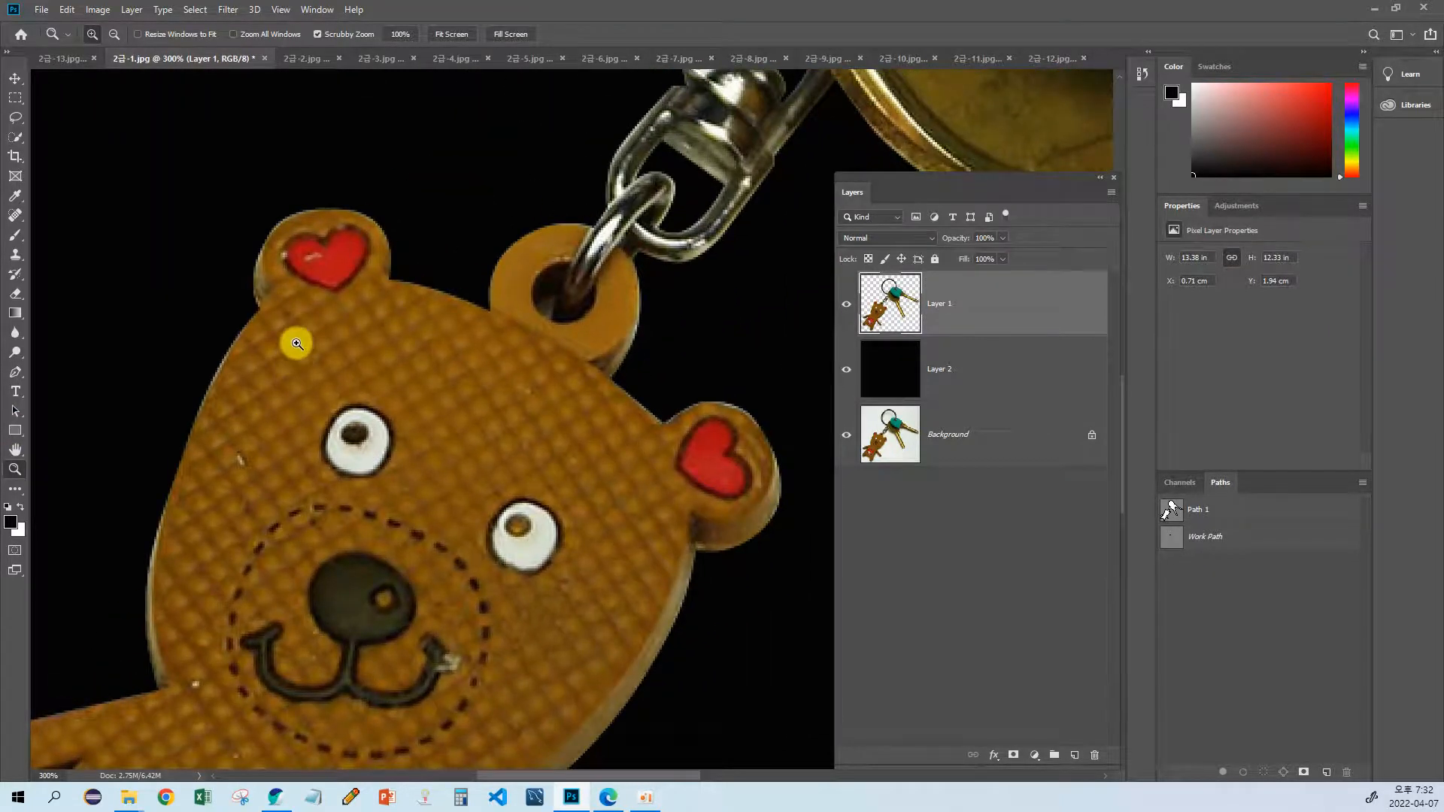
{"action": "key", "text": "p"}
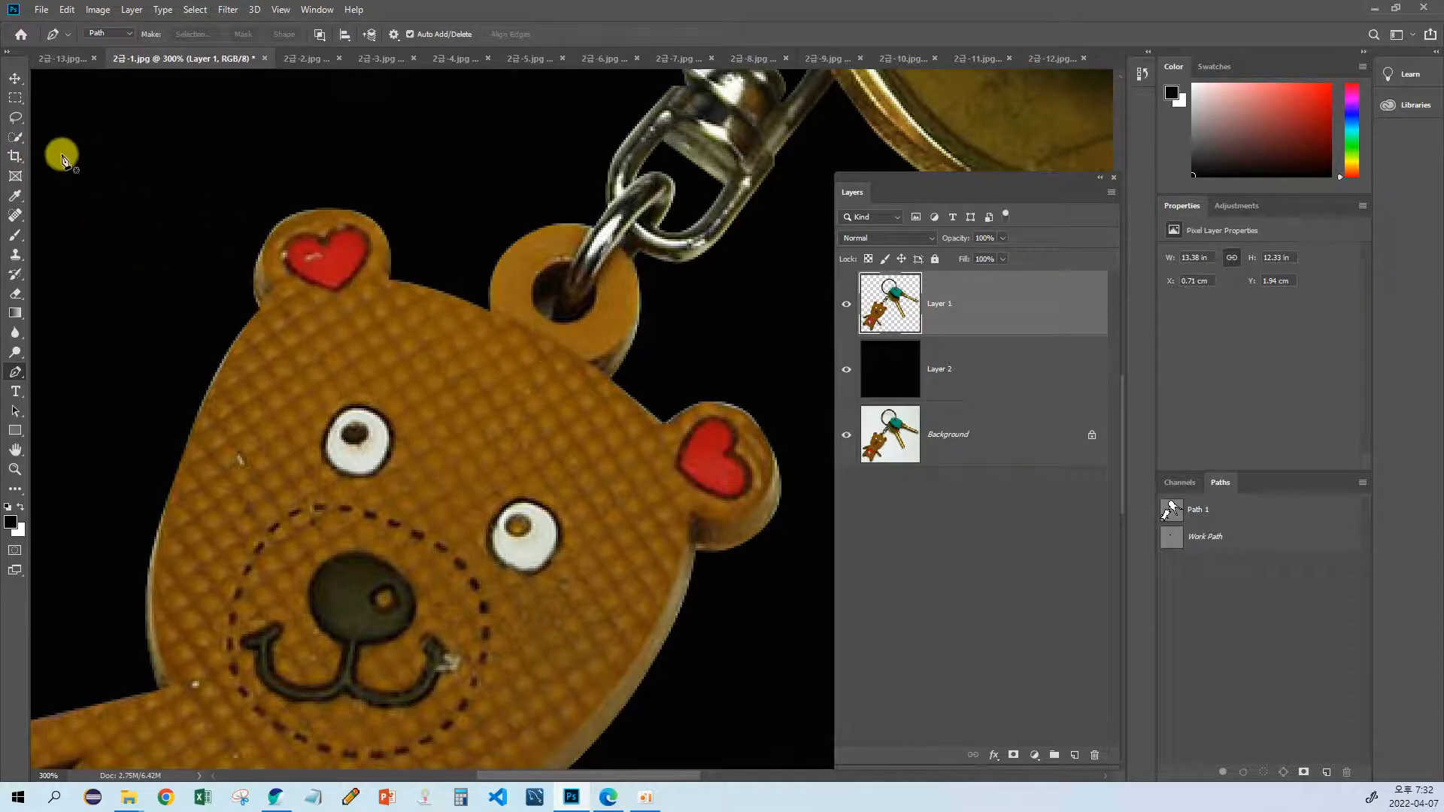
{"action": "left_click", "coordinate": [16, 123]}
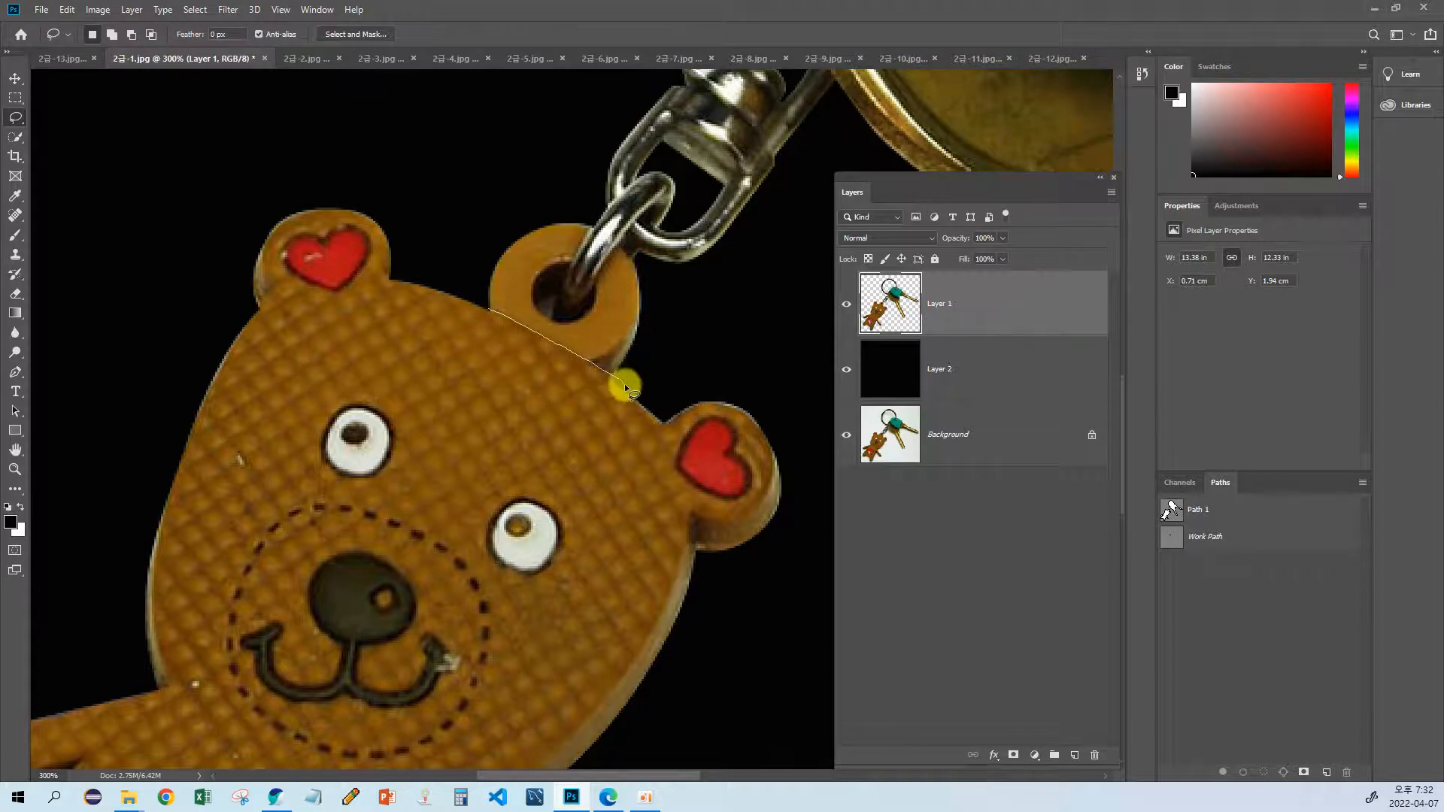
{"action": "mouse_move", "coordinate": [784, 408]}
{"action": "left_mouse_down"}
{"action": "mouse_move", "coordinate": [794, 554]}
{"action": "mouse_move", "coordinate": [754, 630]}
{"action": "mouse_move", "coordinate": [690, 658]}
{"action": "mouse_move", "coordinate": [418, 533]}
{"action": "mouse_move", "coordinate": [425, 304]}
{"action": "left_mouse_up"}
{"action": "left_click_drag", "start_coordinate": [413, 475], "coordinate": [506, 416]}
{"action": "mouse_move", "coordinate": [579, 268]}
{"action": "left_mouse_down", "text": "shift"}
{"action": "mouse_move", "coordinate": [560, 211]}
{"action": "mouse_move", "coordinate": [473, 108]}
{"action": "mouse_move", "coordinate": [342, 113]}
{"action": "mouse_move", "coordinate": [216, 287]}
{"action": "left_mouse_up", "text": "shift"}
{"action": "mouse_move", "coordinate": [373, 203]}
{"action": "left_mouse_down"}
{"action": "mouse_move", "coordinate": [219, 374]}
{"action": "mouse_move", "coordinate": [349, 612]}
{"action": "mouse_move", "coordinate": [553, 415]}
{"action": "left_mouse_up"}
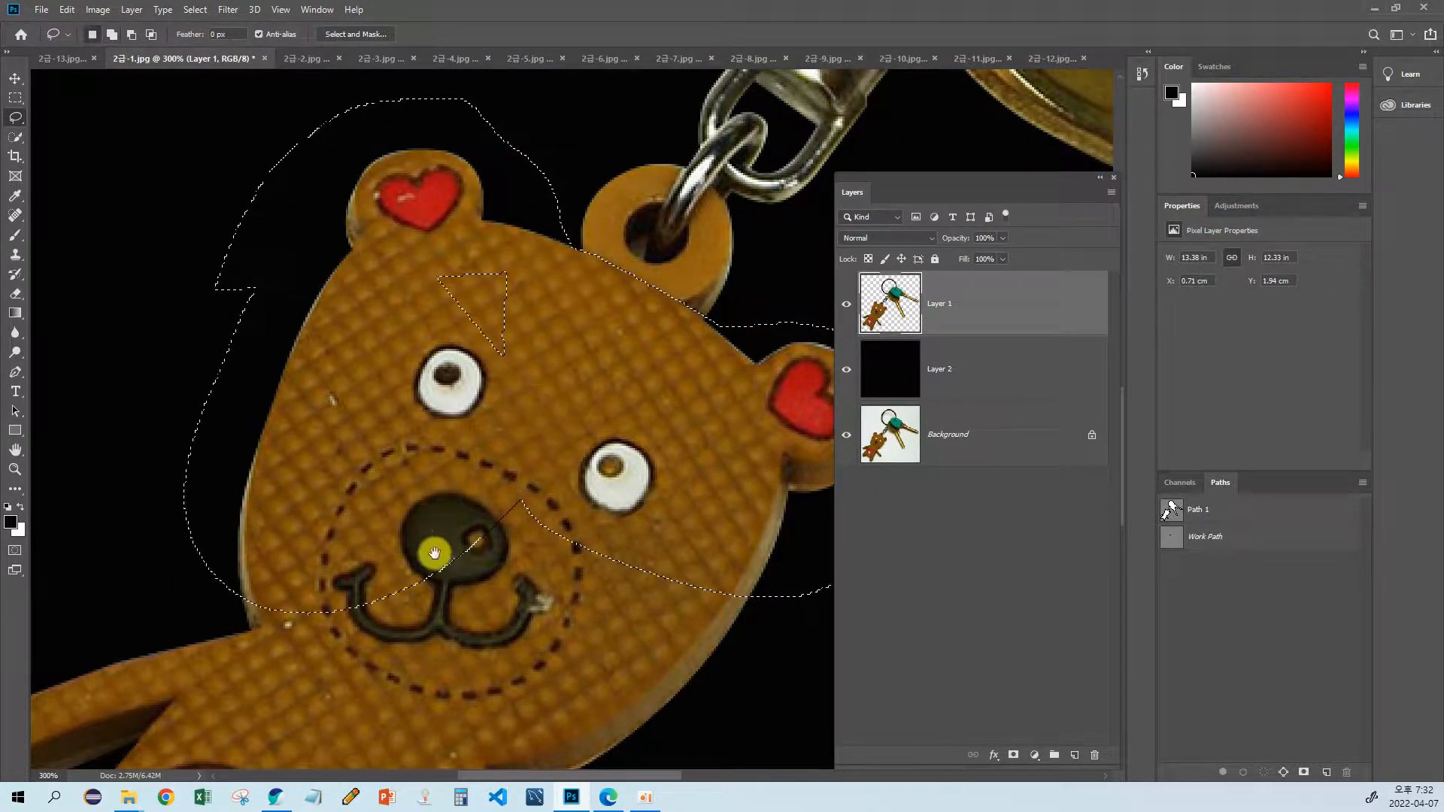
Step: Add the bear's arms, body and legs to the lasso selection and copy the whole bear to a new layer
{"action": "left_click_drag", "start_coordinate": [436, 555], "coordinate": [542, 348]}
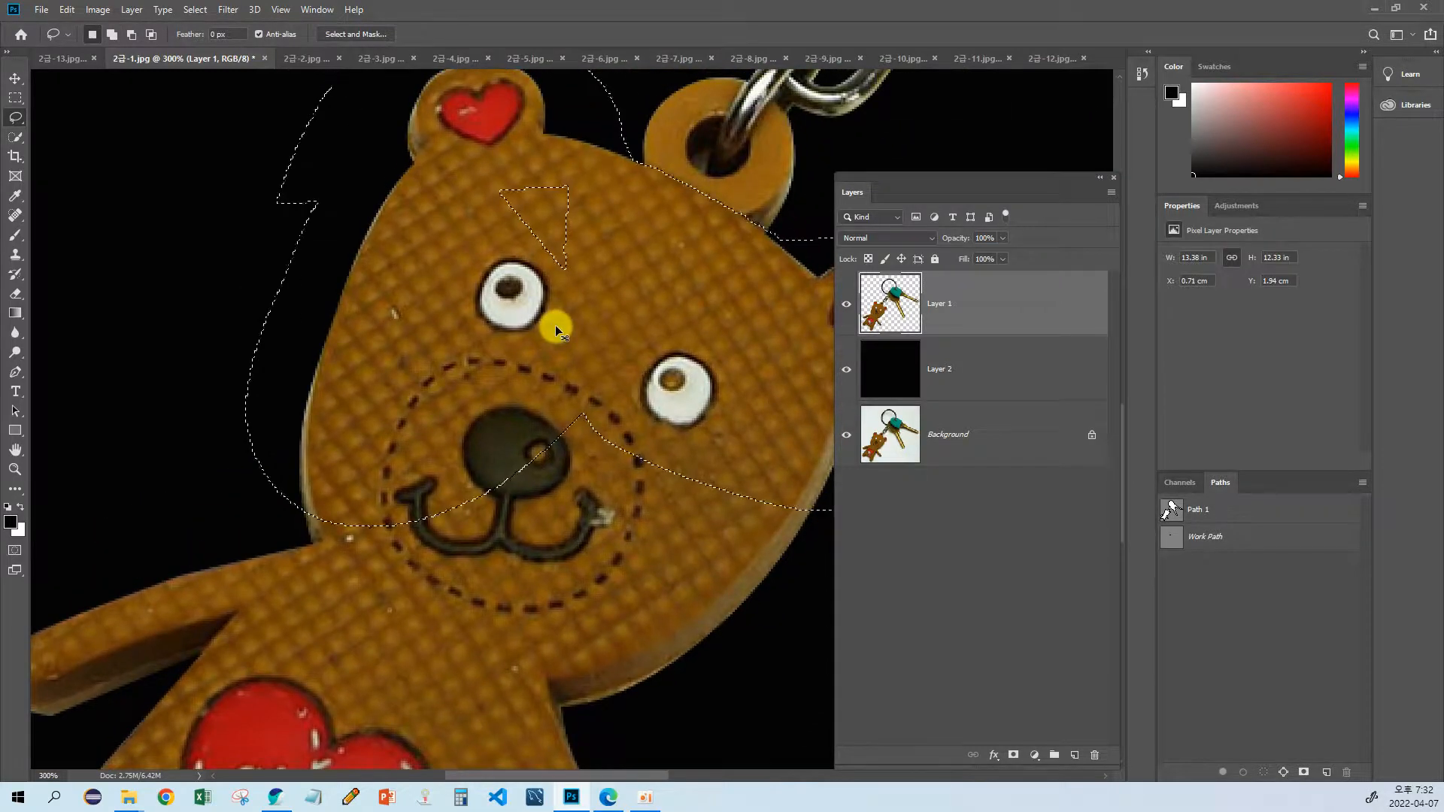
{"action": "key", "text": "ctrl+minus"}
{"action": "key", "text": "ctrl+minus"}
{"action": "mouse_move", "coordinate": [578, 370]}
{"action": "left_mouse_down"}
{"action": "mouse_move", "coordinate": [540, 336]}
{"action": "mouse_move", "coordinate": [574, 340]}
{"action": "mouse_move", "coordinate": [579, 373]}
{"action": "left_mouse_up"}
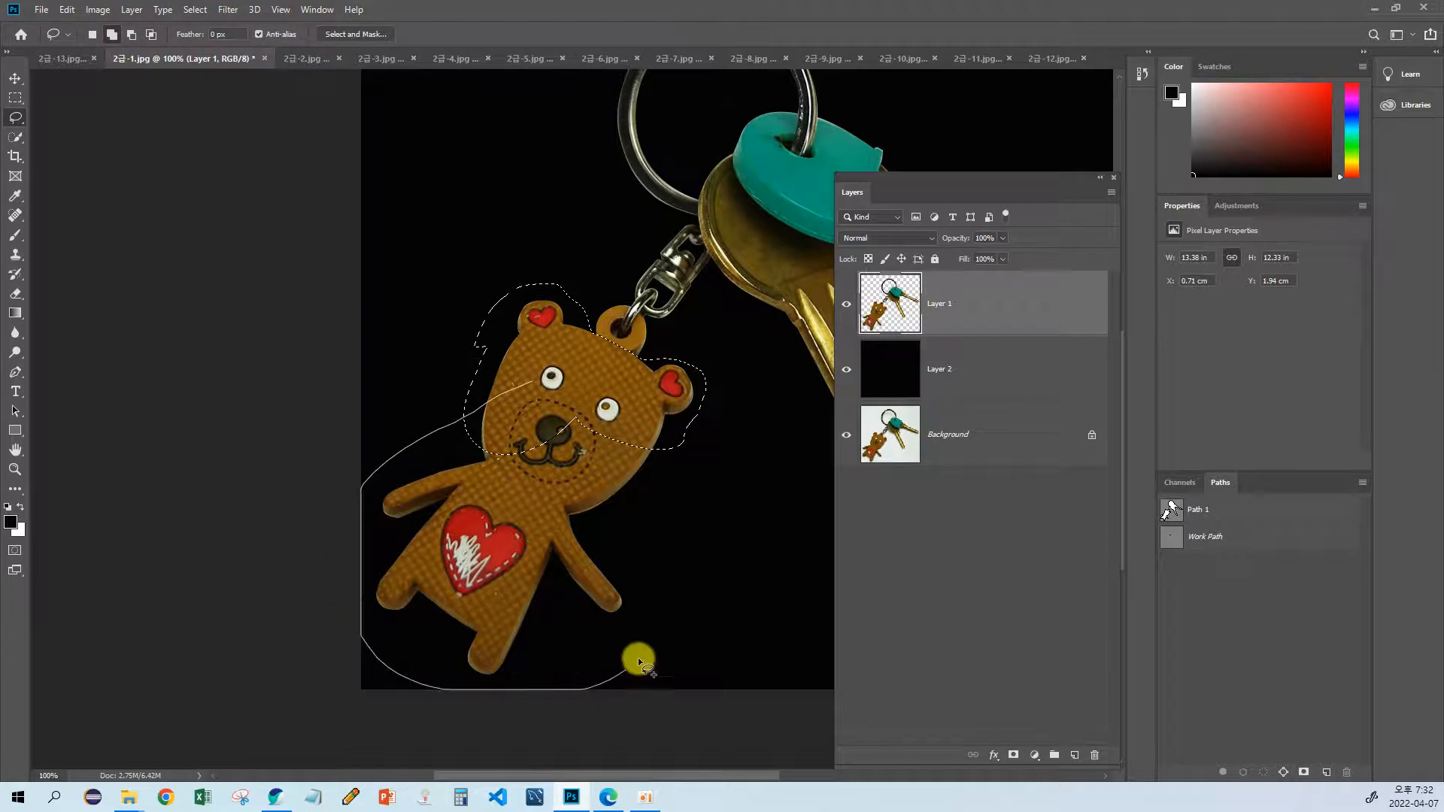
{"action": "mouse_move", "coordinate": [684, 500]}
{"action": "left_mouse_down", "text": "shift"}
{"action": "mouse_move", "coordinate": [679, 443]}
{"action": "mouse_move", "coordinate": [613, 458]}
{"action": "left_mouse_up", "text": "shift"}
{"action": "left_click_drag", "start_coordinate": [574, 530], "coordinate": [487, 560]}
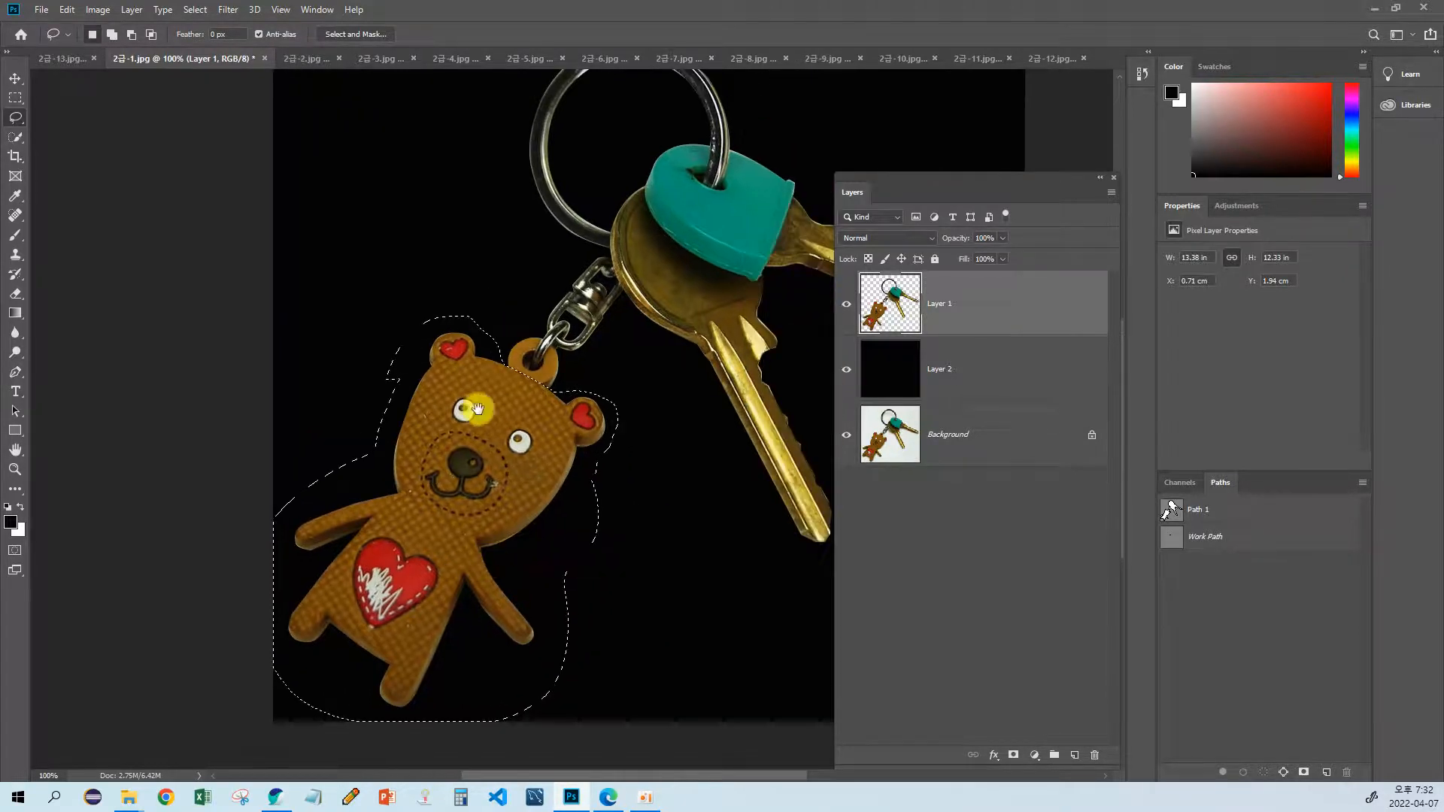
{"action": "left_click_drag", "start_coordinate": [479, 408], "coordinate": [472, 418]}
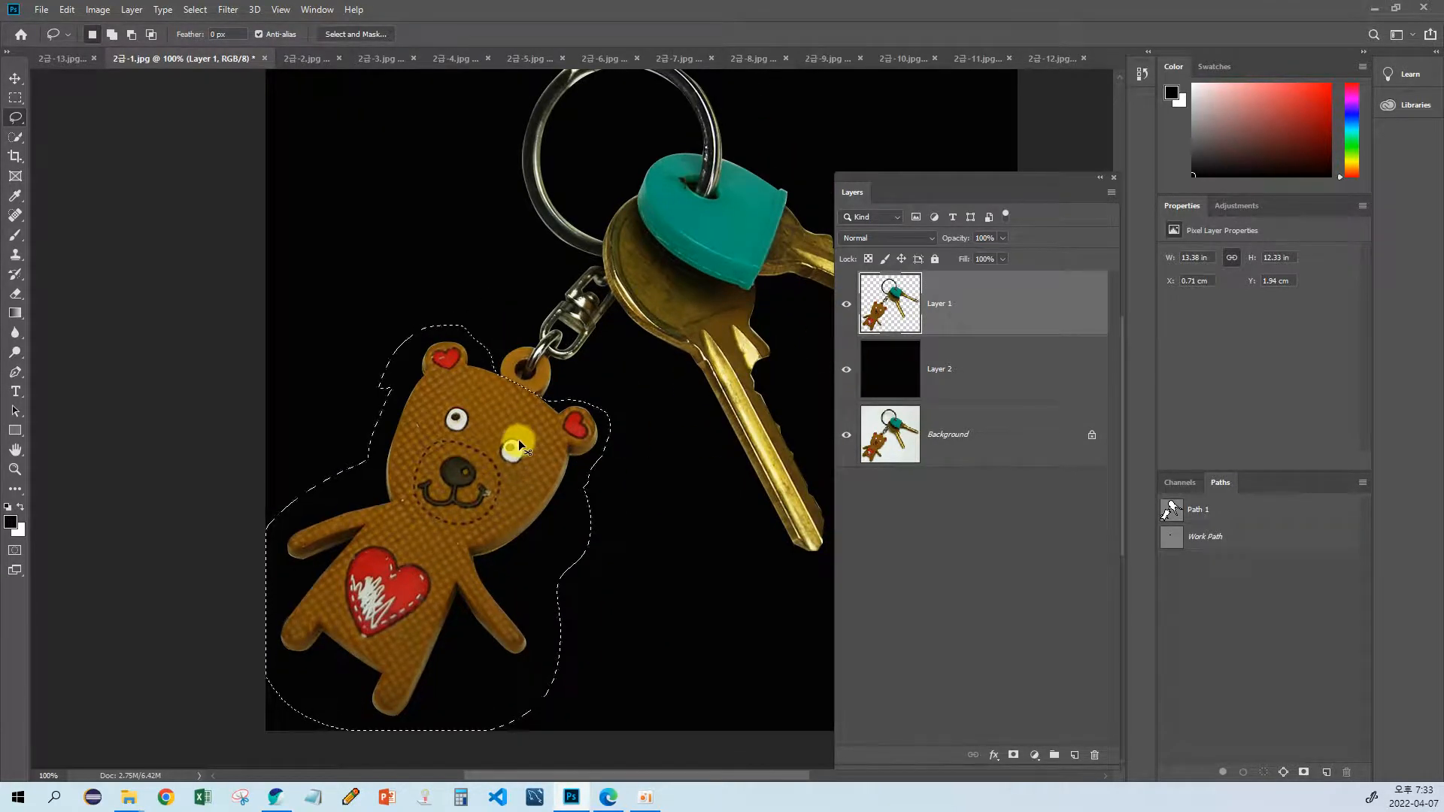
{"action": "key", "text": "ctrl+j"}
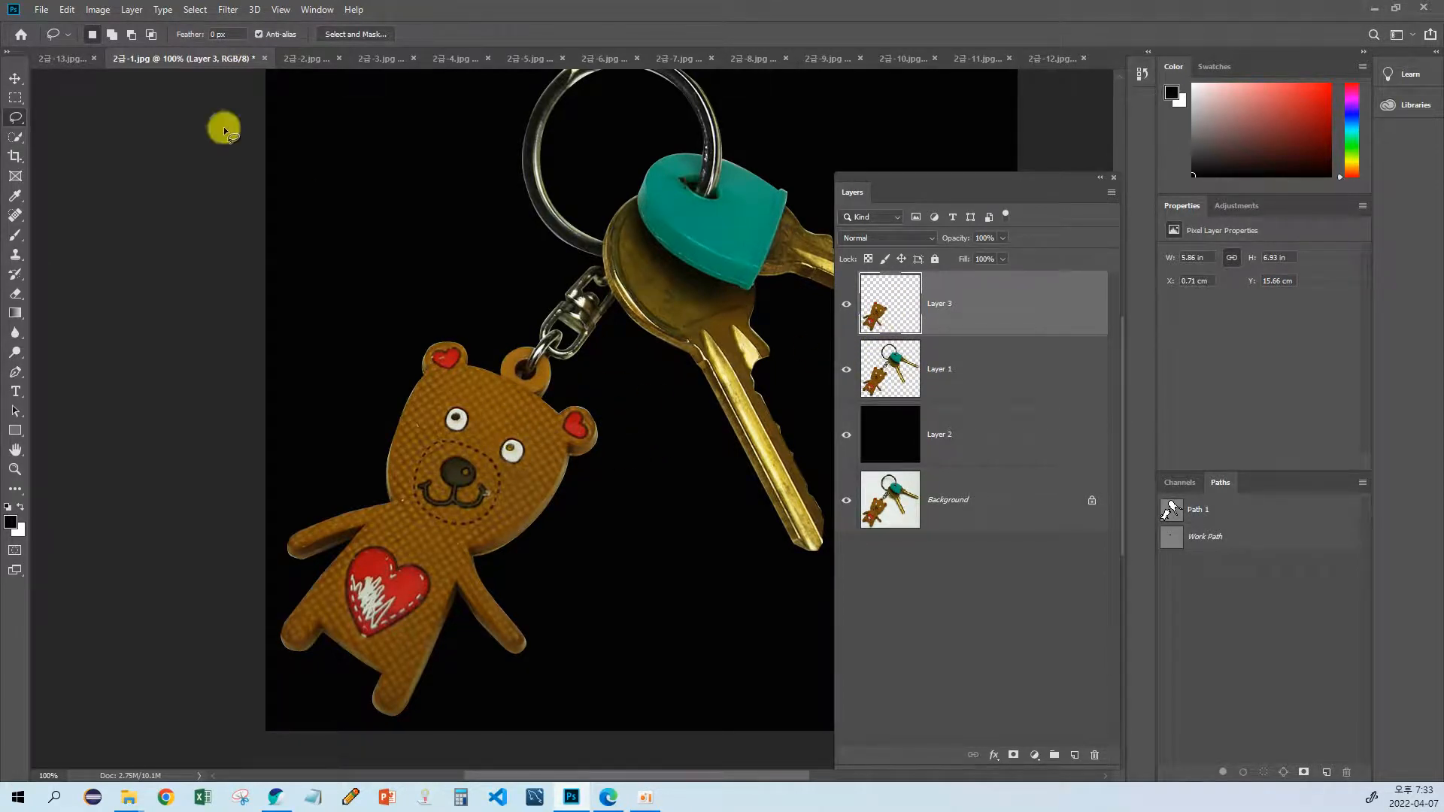
Step: Move the copied bear beside the original one, and compare its placement with the sample output in the exam sheet
{"action": "left_click", "coordinate": [15, 78]}
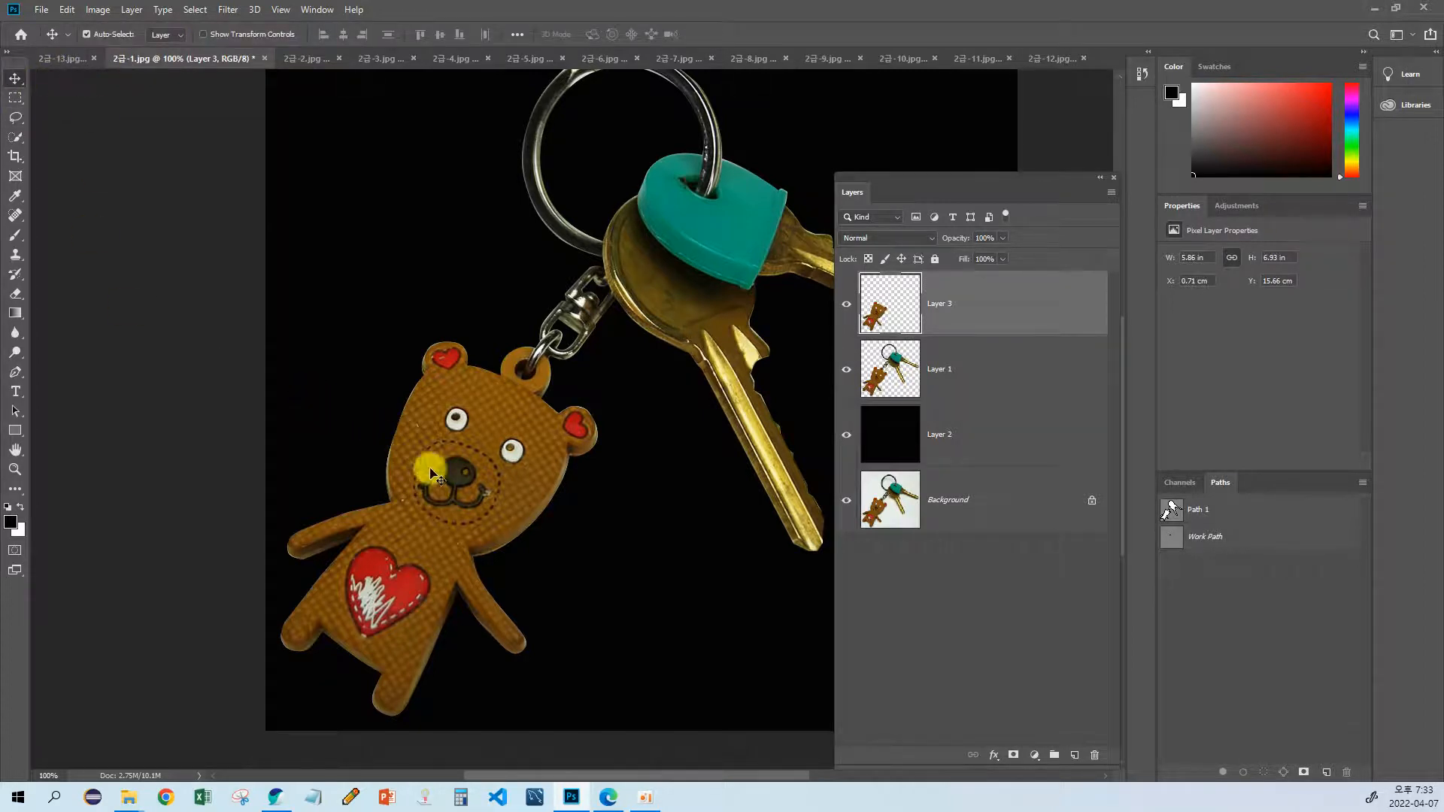
{"action": "left_click_drag", "start_coordinate": [451, 499], "coordinate": [729, 517]}
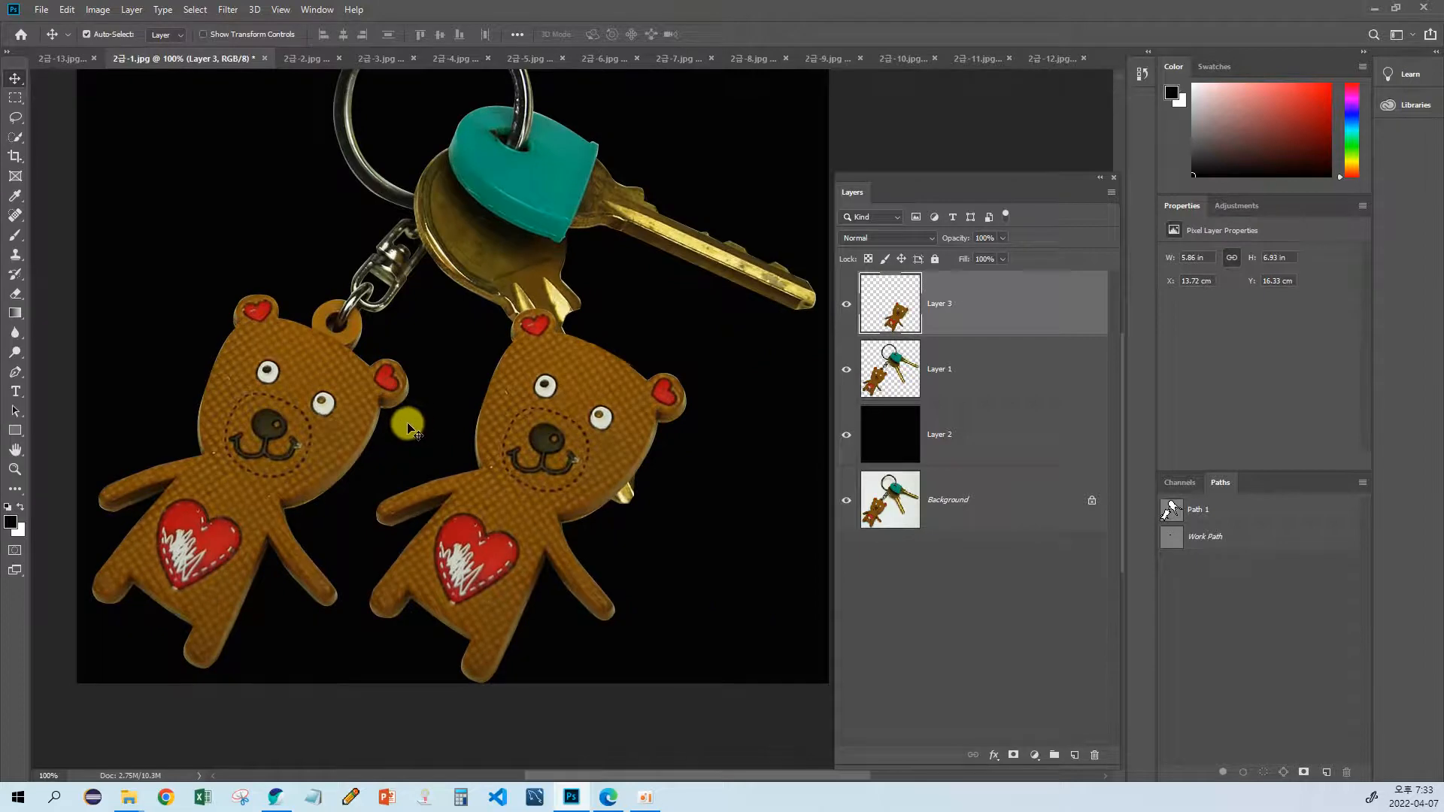
{"action": "key", "text": "alt+Tab"}
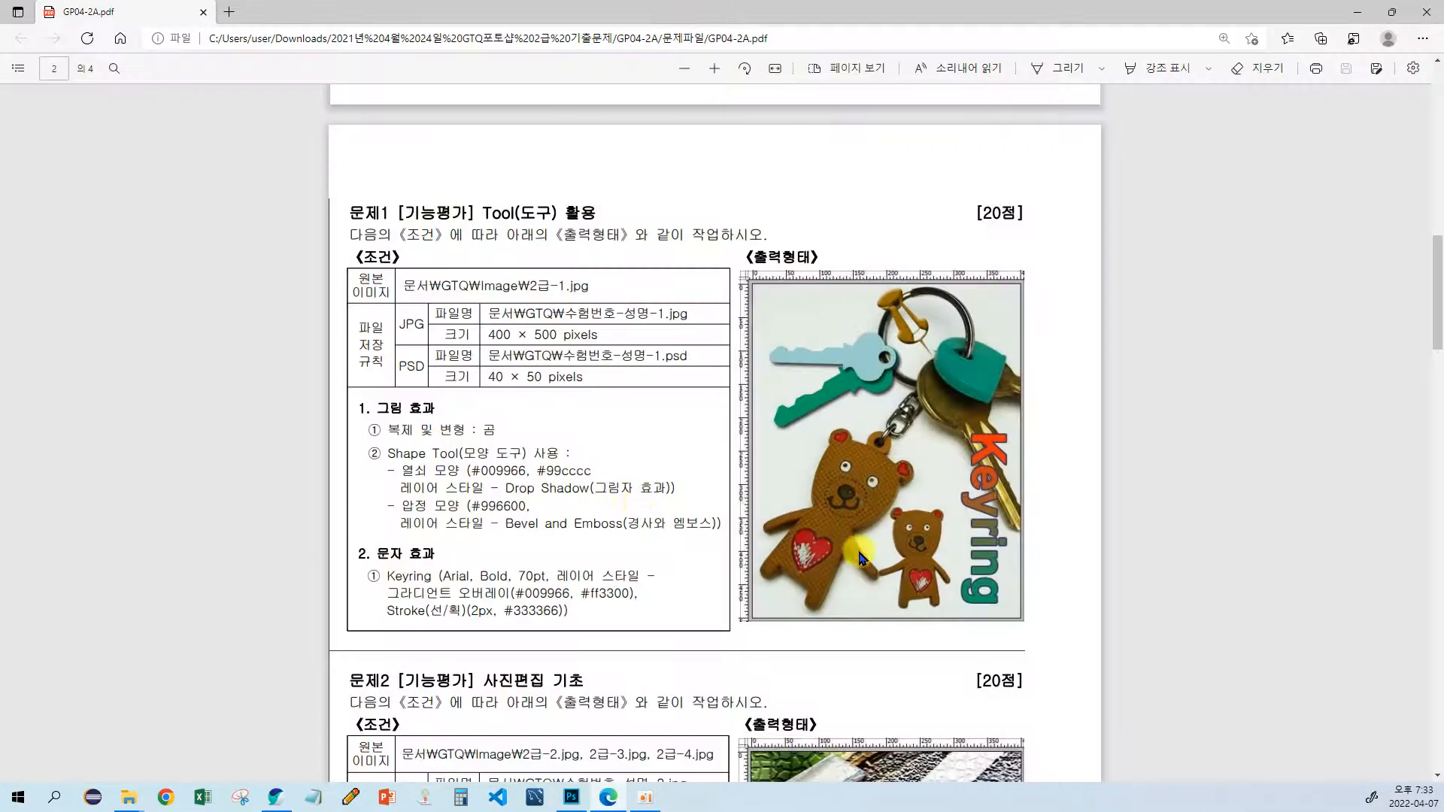
{"action": "key", "text": "alt+Tab"}
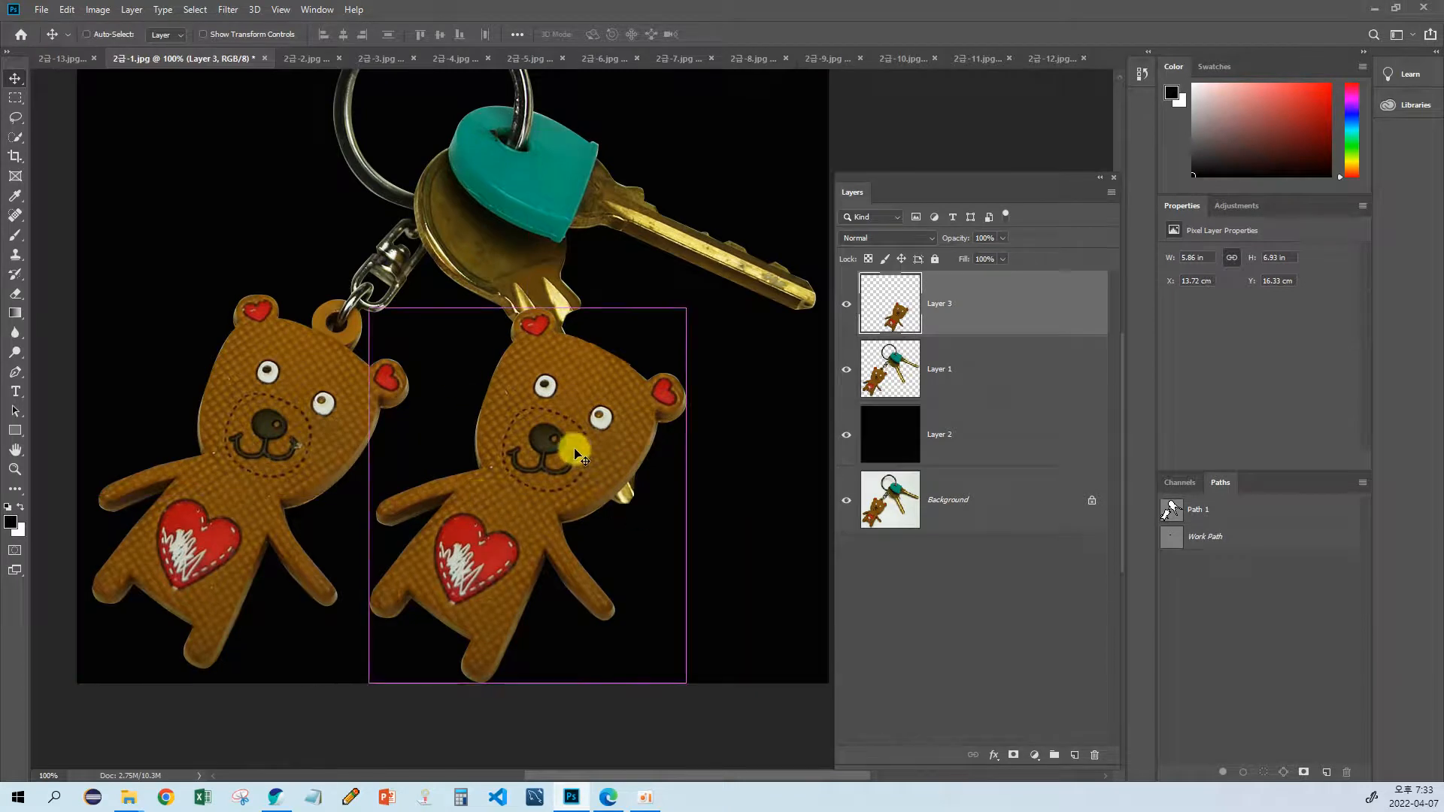
Step: Rotate the copied bear about 33° counterclockwise with Free Transform so it stands upright, checking the pose against the exam sheet
{"action": "key", "text": "ctrl+t"}
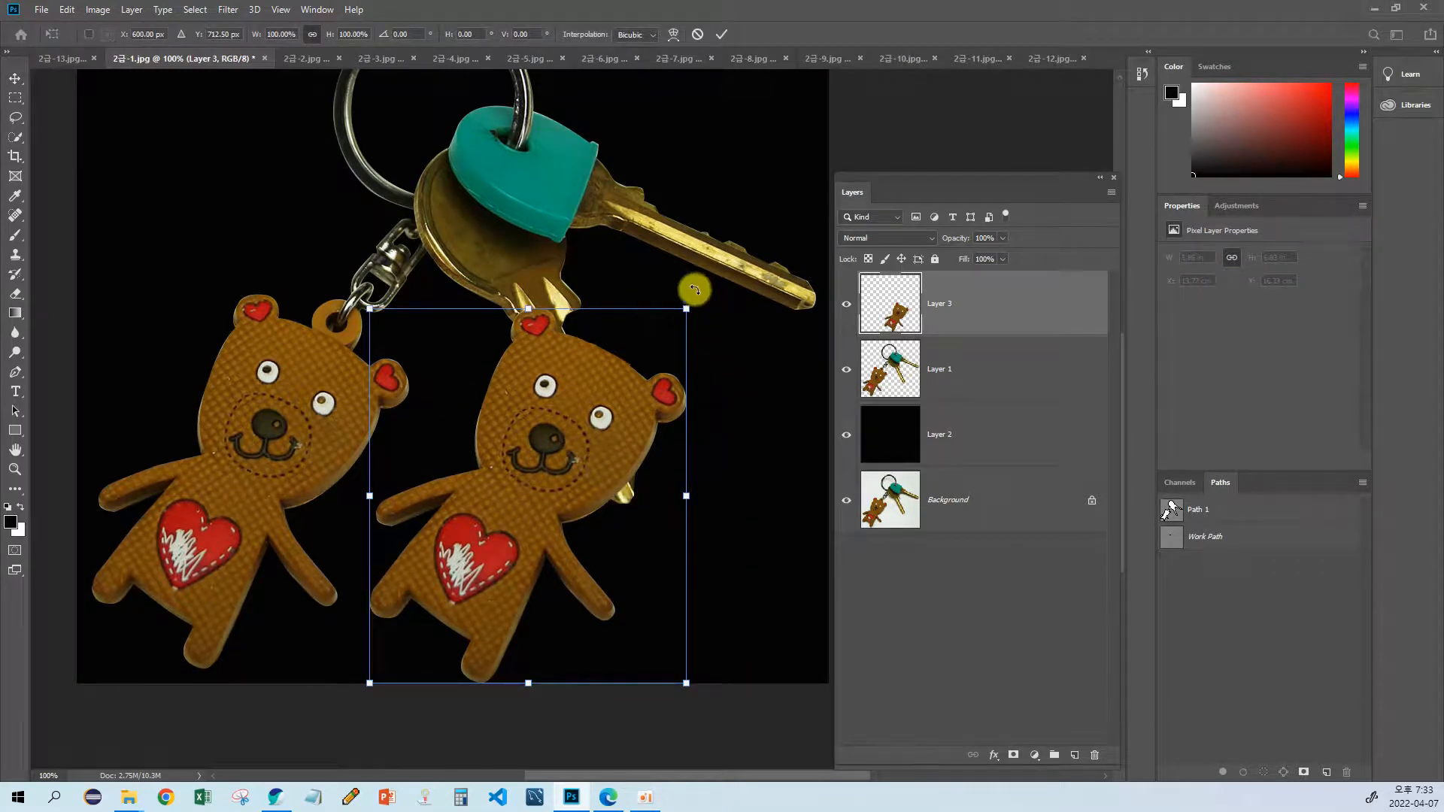
{"action": "key", "text": "Return"}
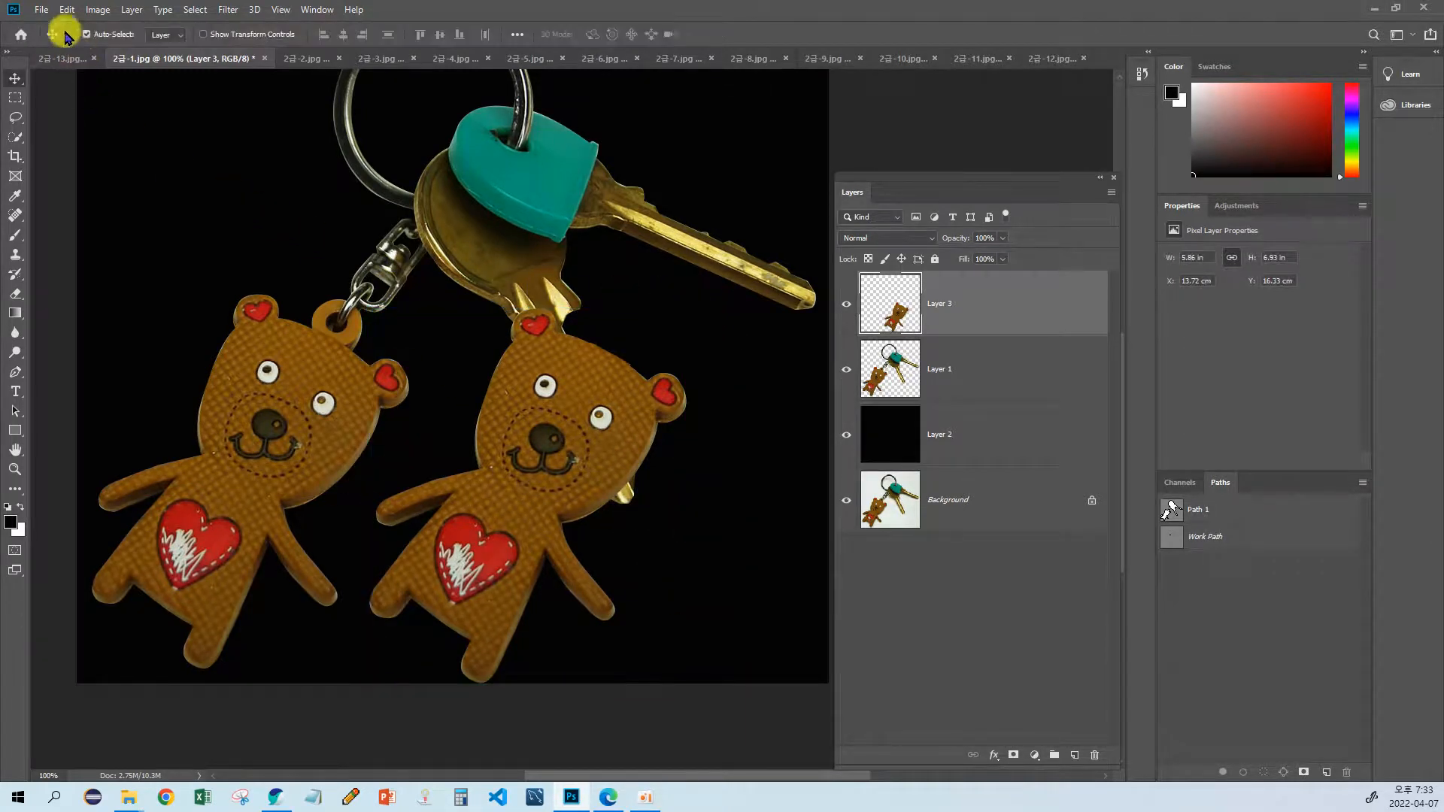
{"action": "left_click", "coordinate": [66, 10]}
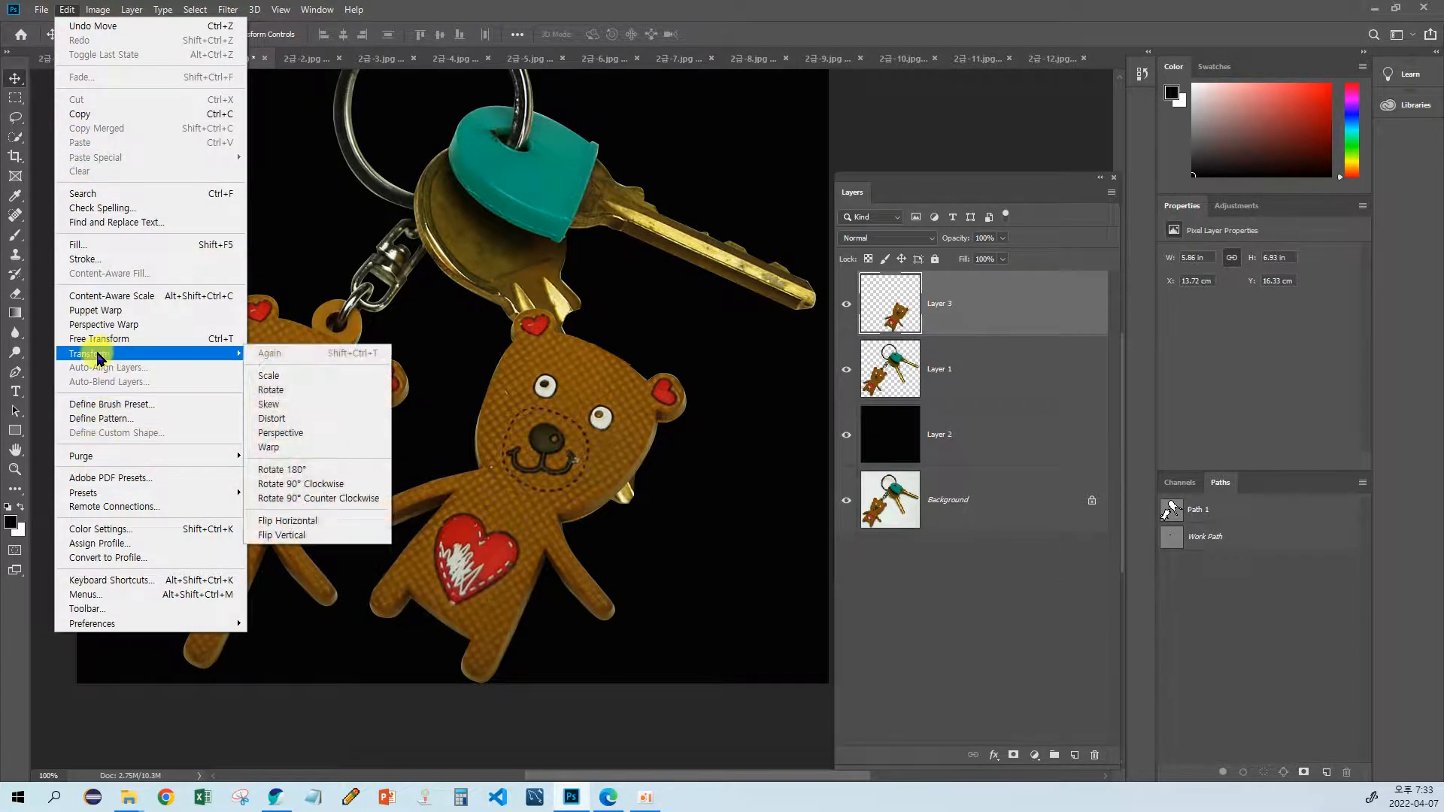
{"action": "left_click", "coordinate": [216, 345]}
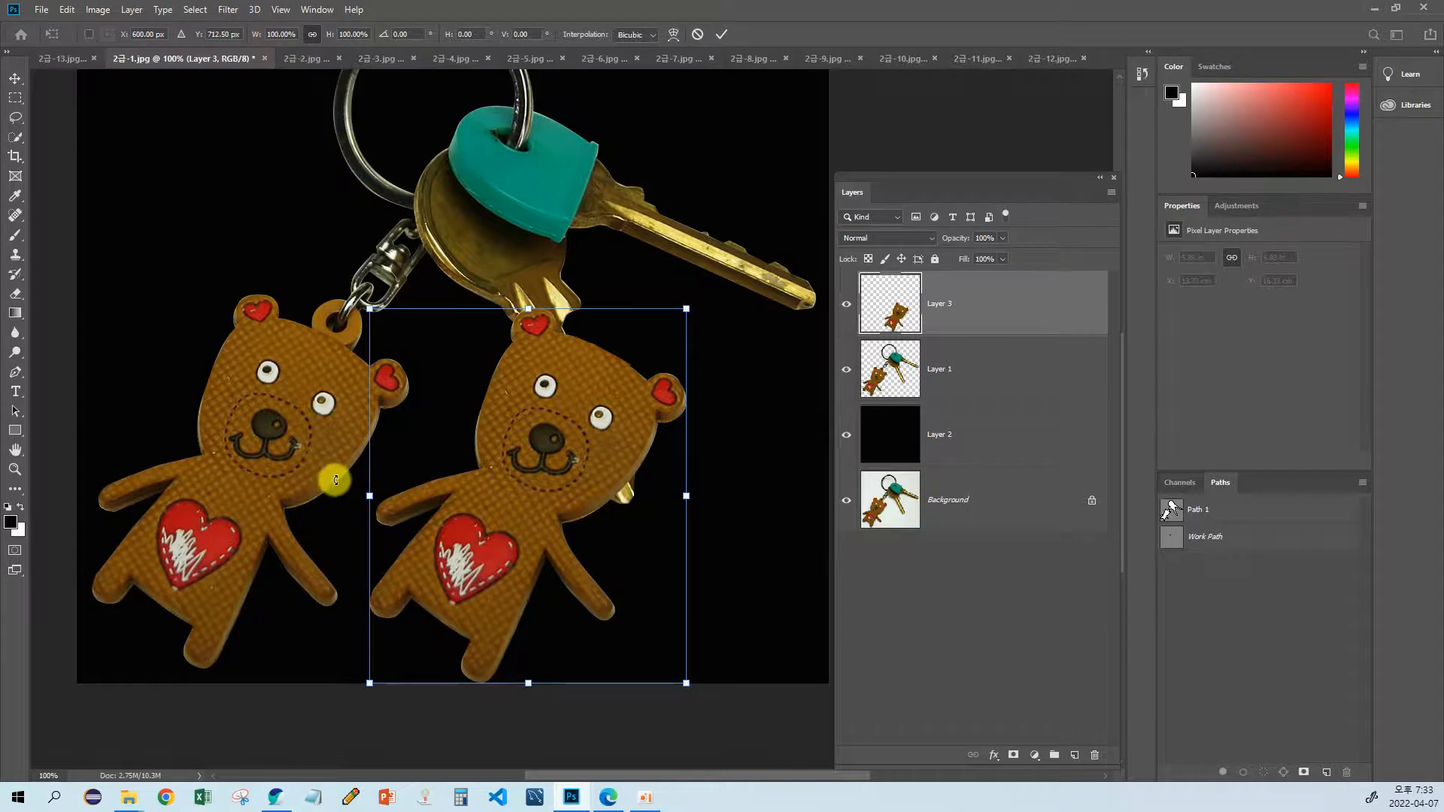
{"action": "left_click_drag", "start_coordinate": [335, 480], "coordinate": [314, 607]}
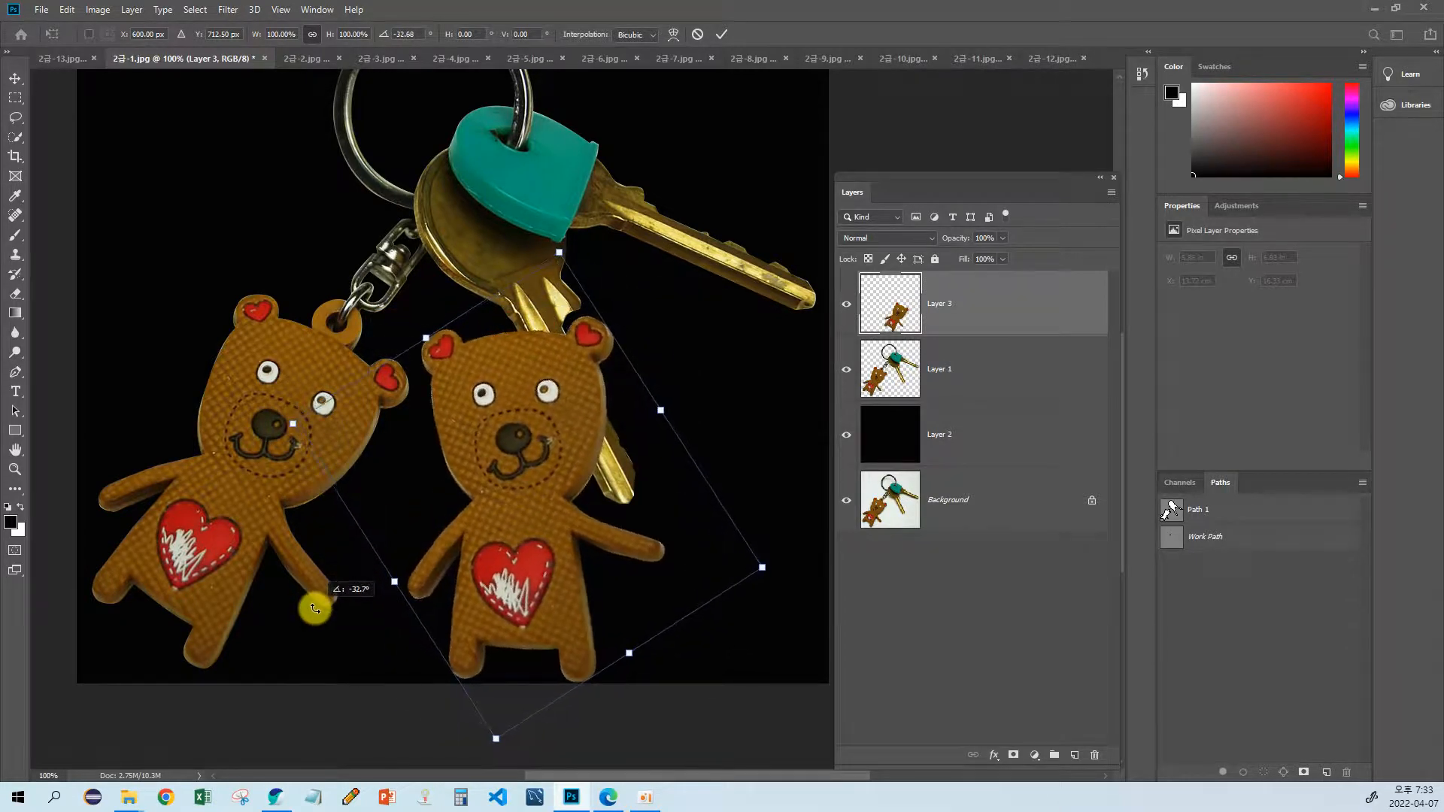
{"action": "key", "text": "alt+Tab"}
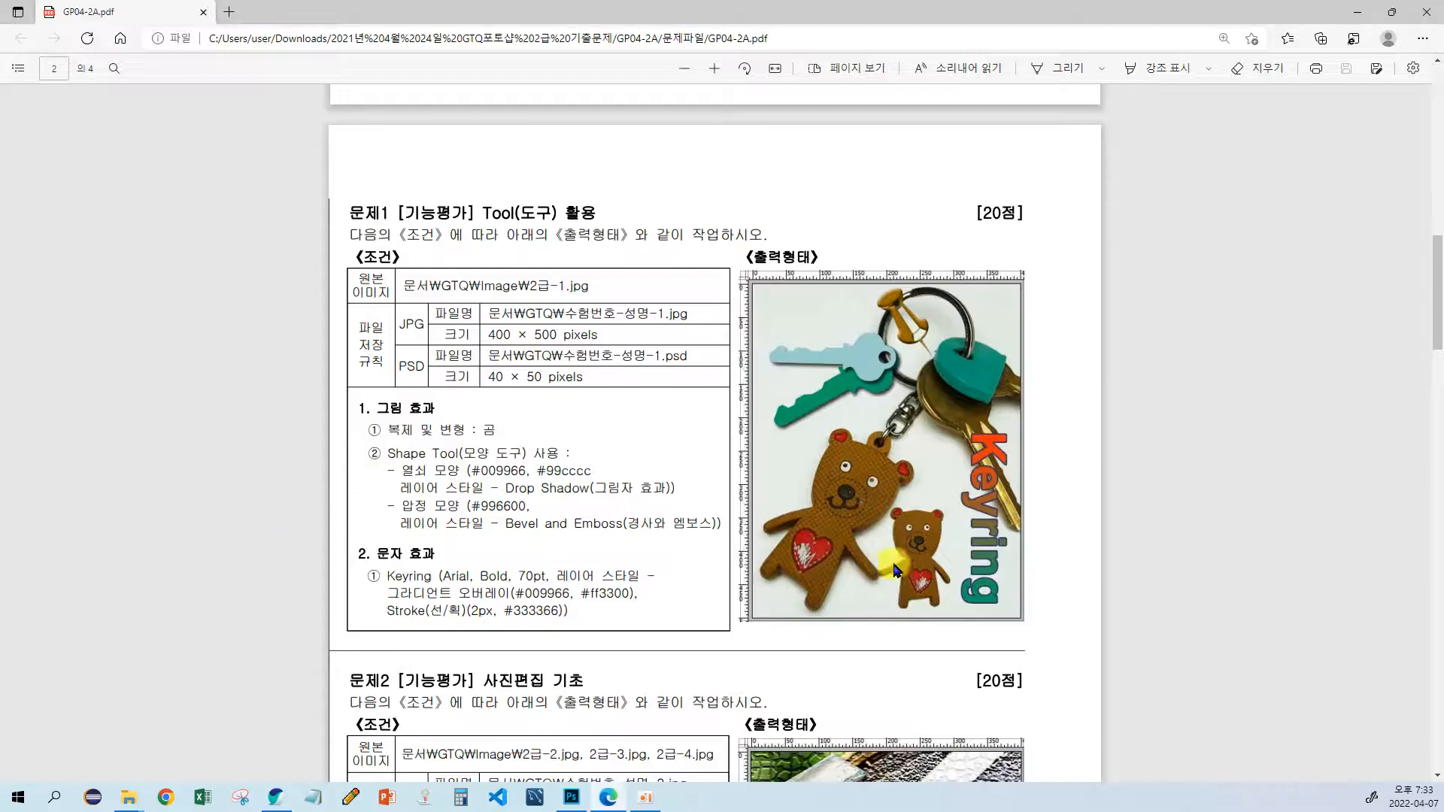
{"action": "key", "text": "alt+Tab"}
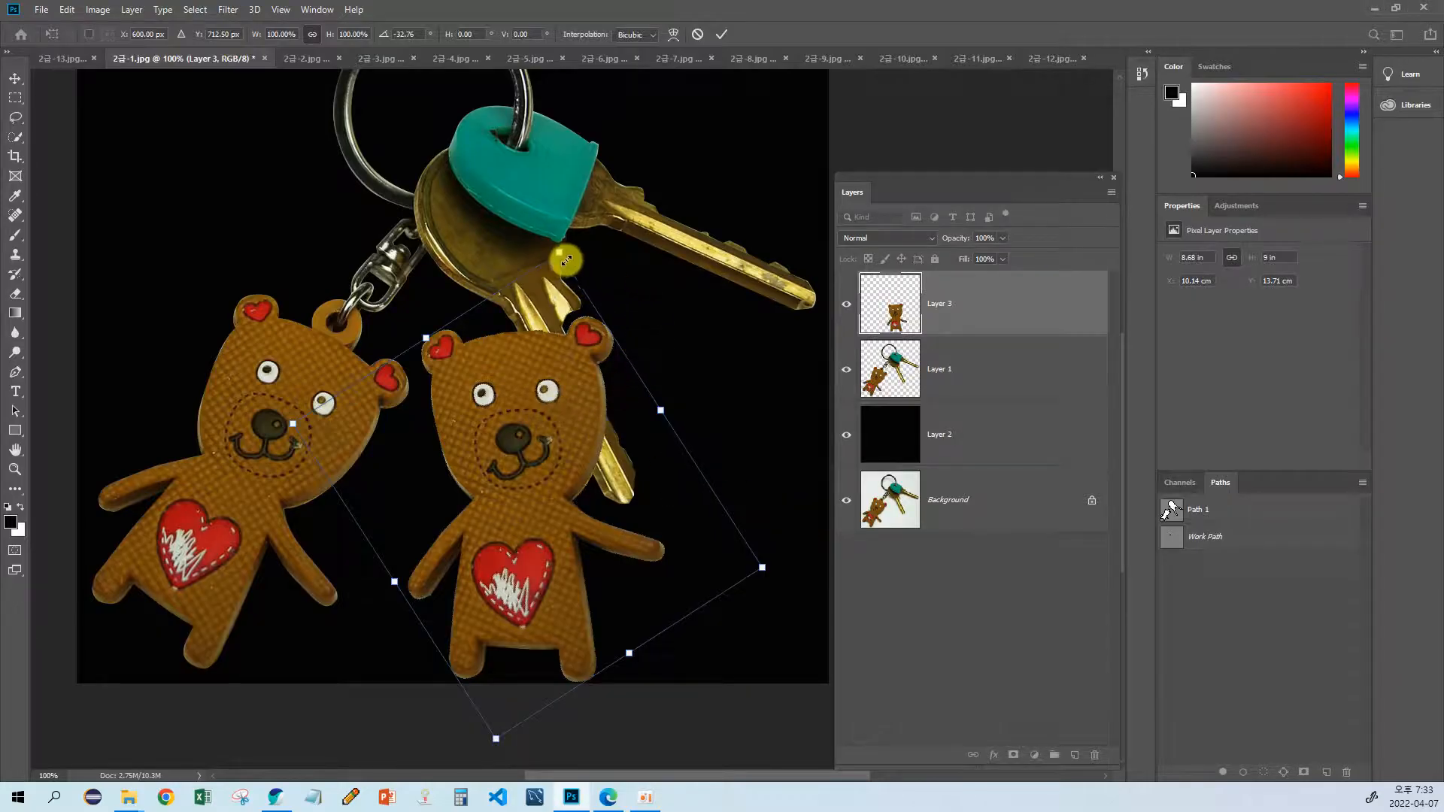
{"action": "key", "text": "Return"}
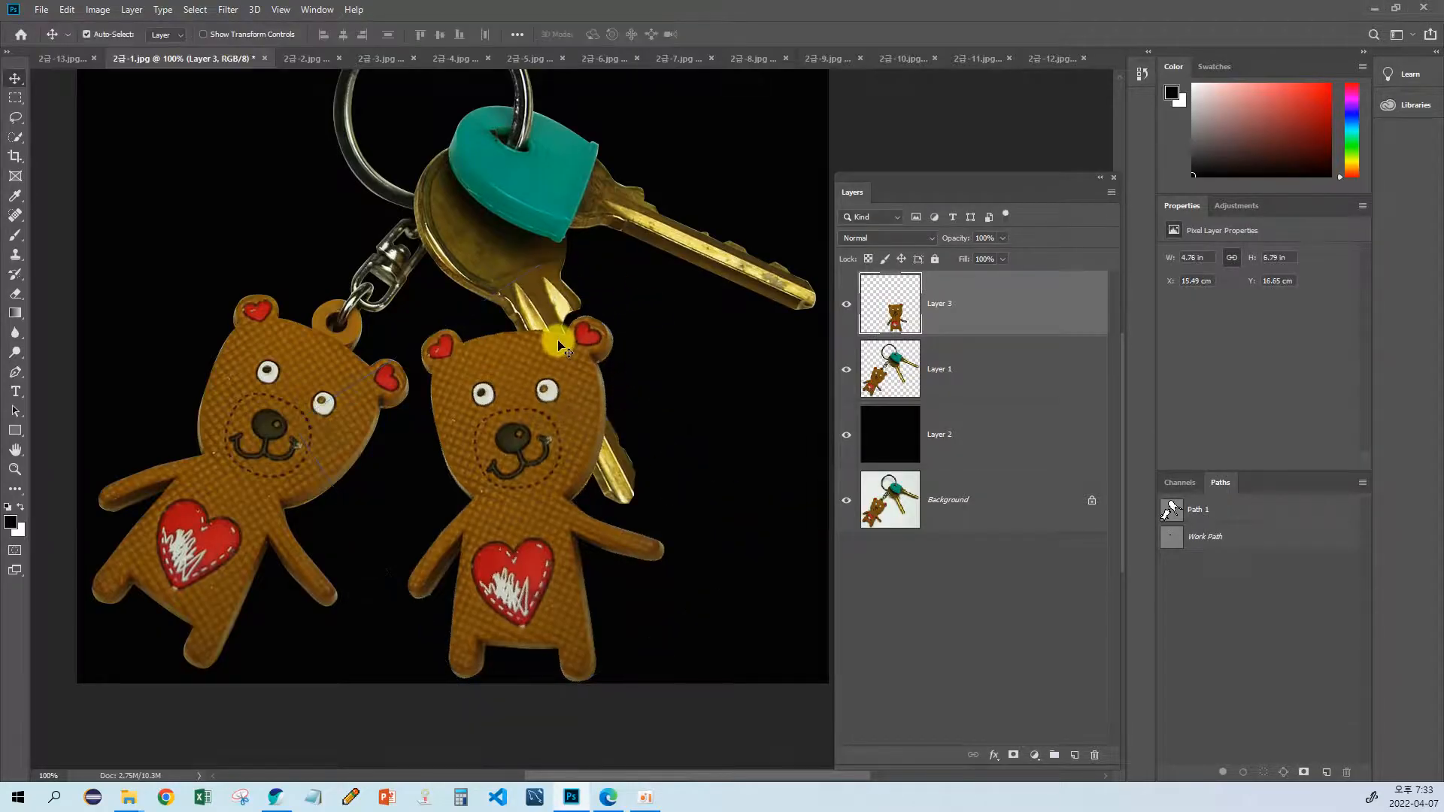
{"action": "key", "text": "ctrl+t"}
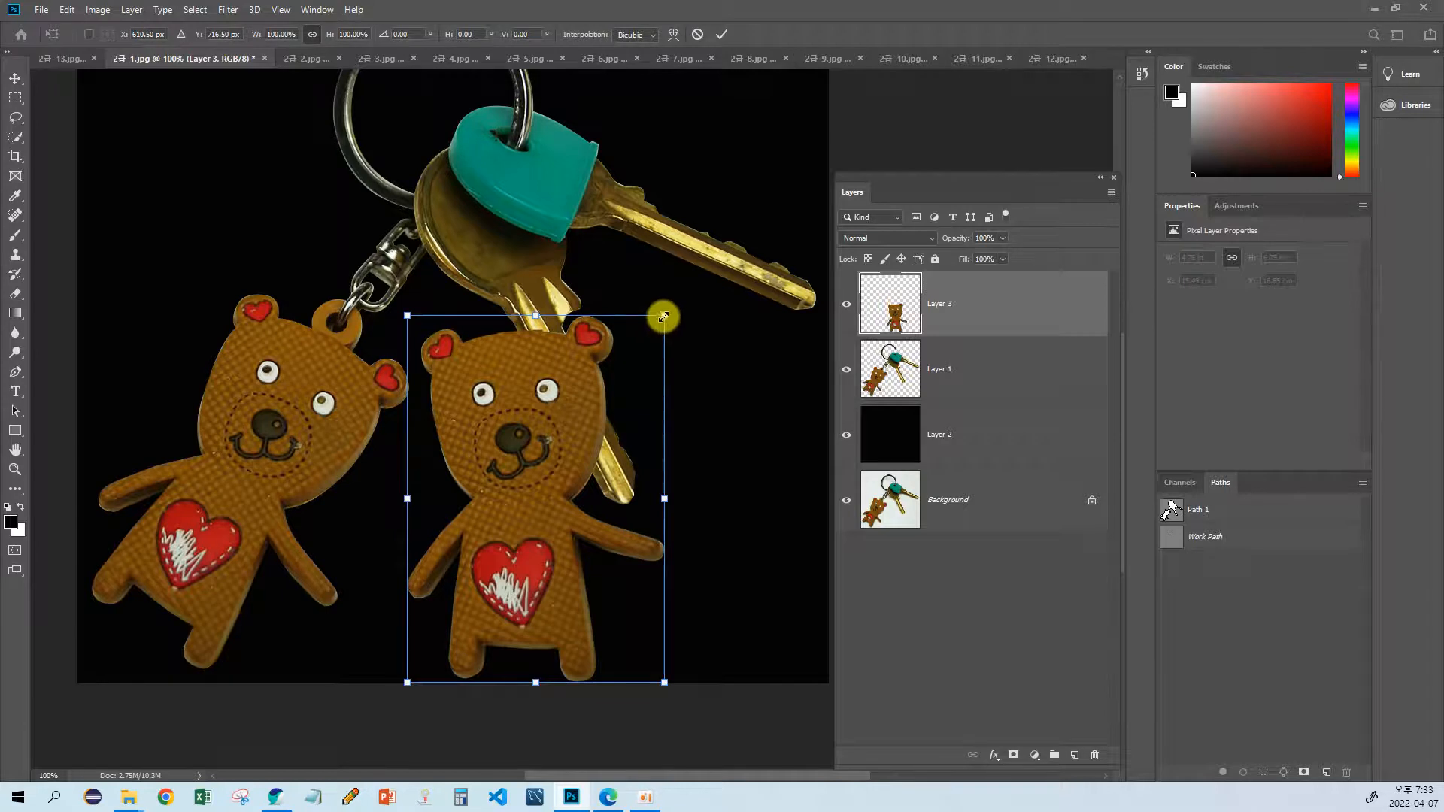
{"action": "left_click_drag", "start_coordinate": [663, 317], "coordinate": [608, 395]}
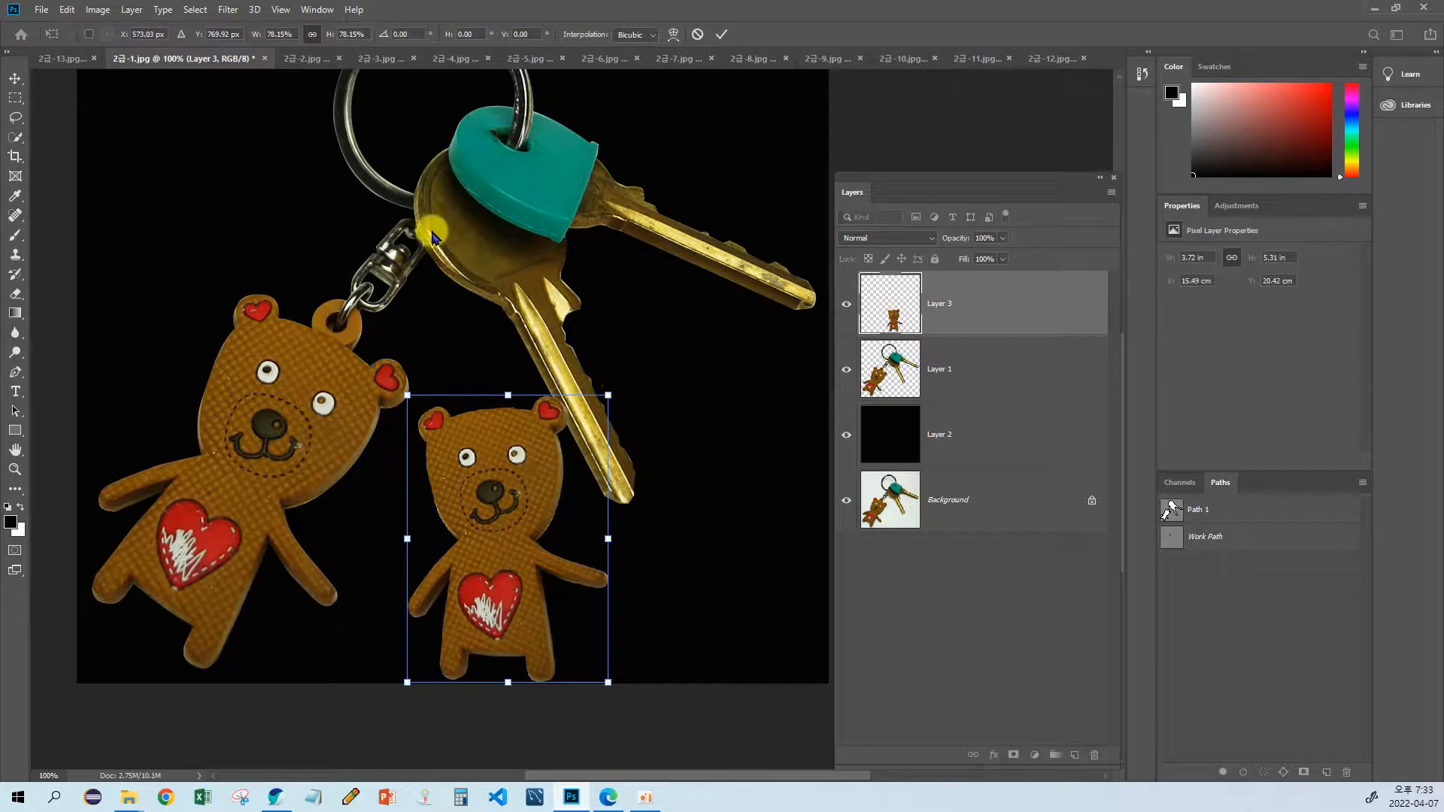
{"action": "key", "text": "Escape"}
{"action": "key", "text": "ctrl+t"}
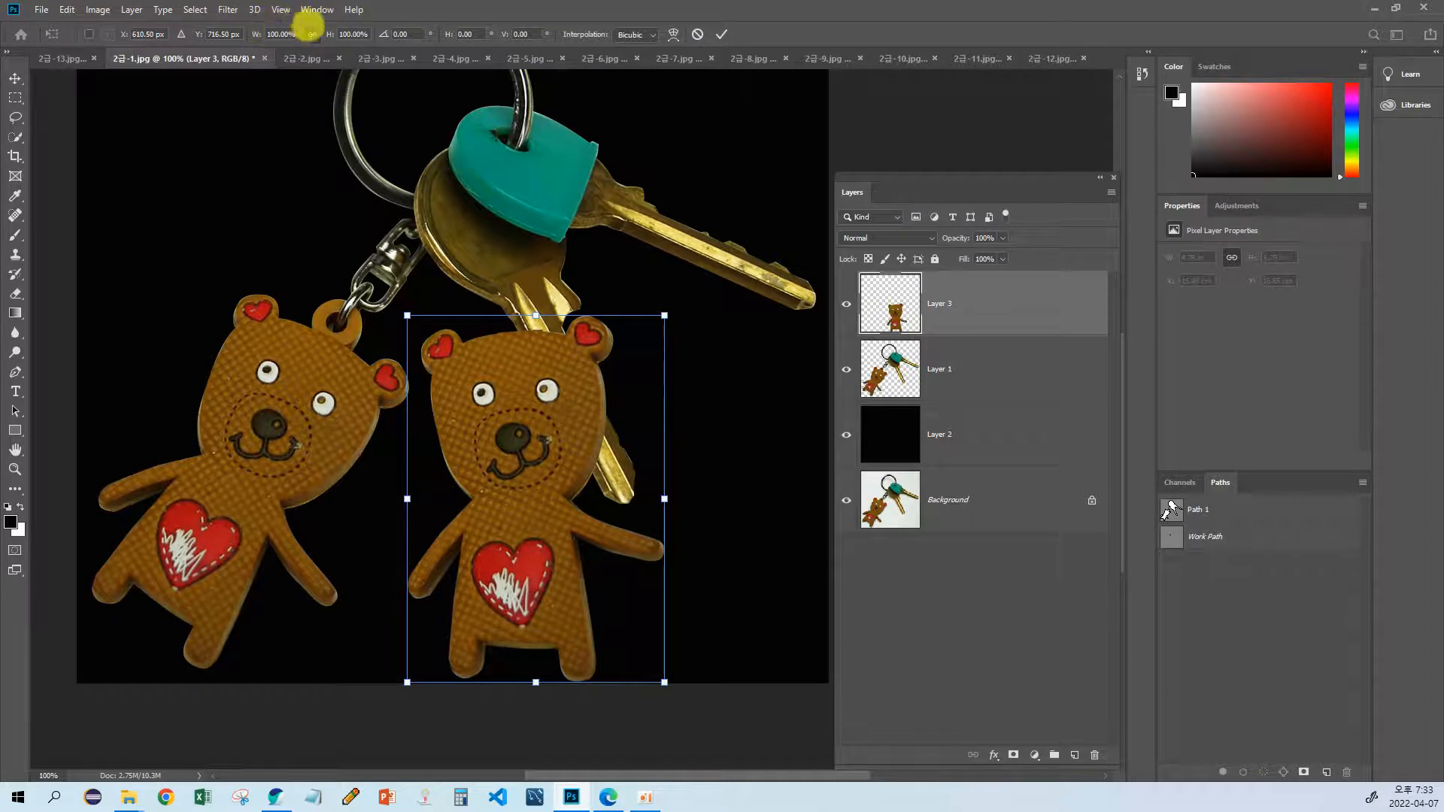
{"action": "left_click", "coordinate": [312, 34]}
{"action": "left_click", "coordinate": [314, 38]}
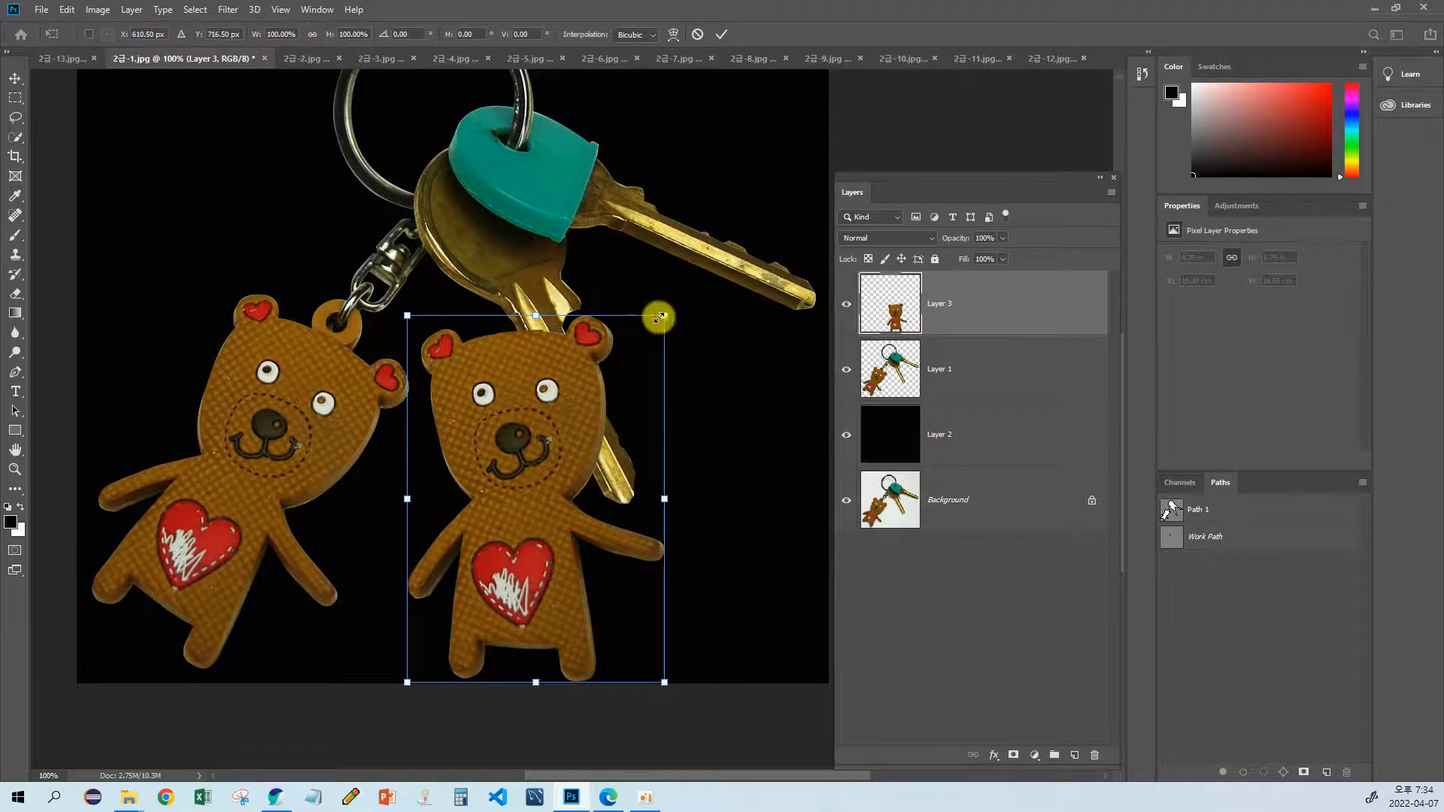
{"action": "left_click_drag", "start_coordinate": [664, 316], "coordinate": [522, 322]}
{"action": "key", "text": "Escape"}
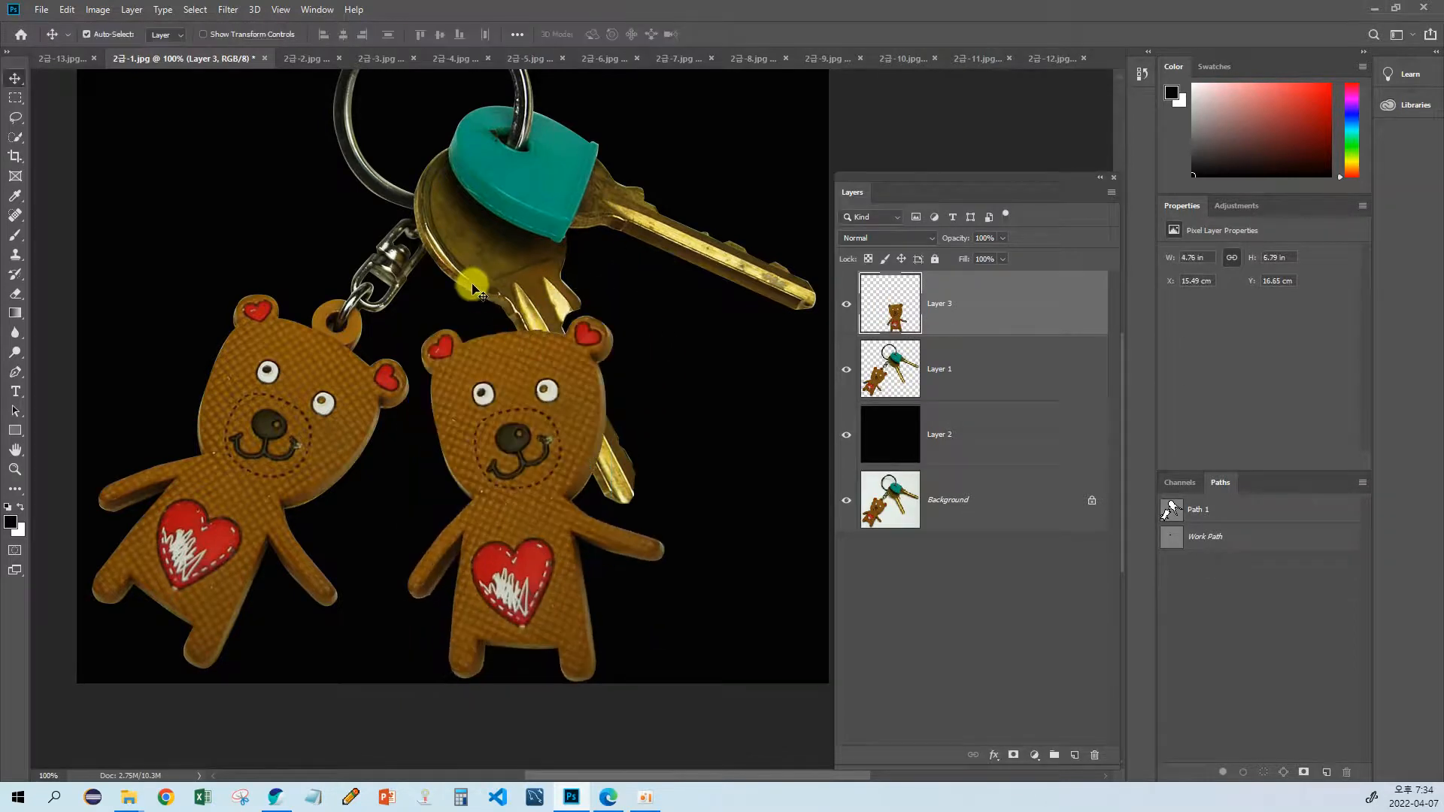
{"action": "key", "text": "ctrl"}
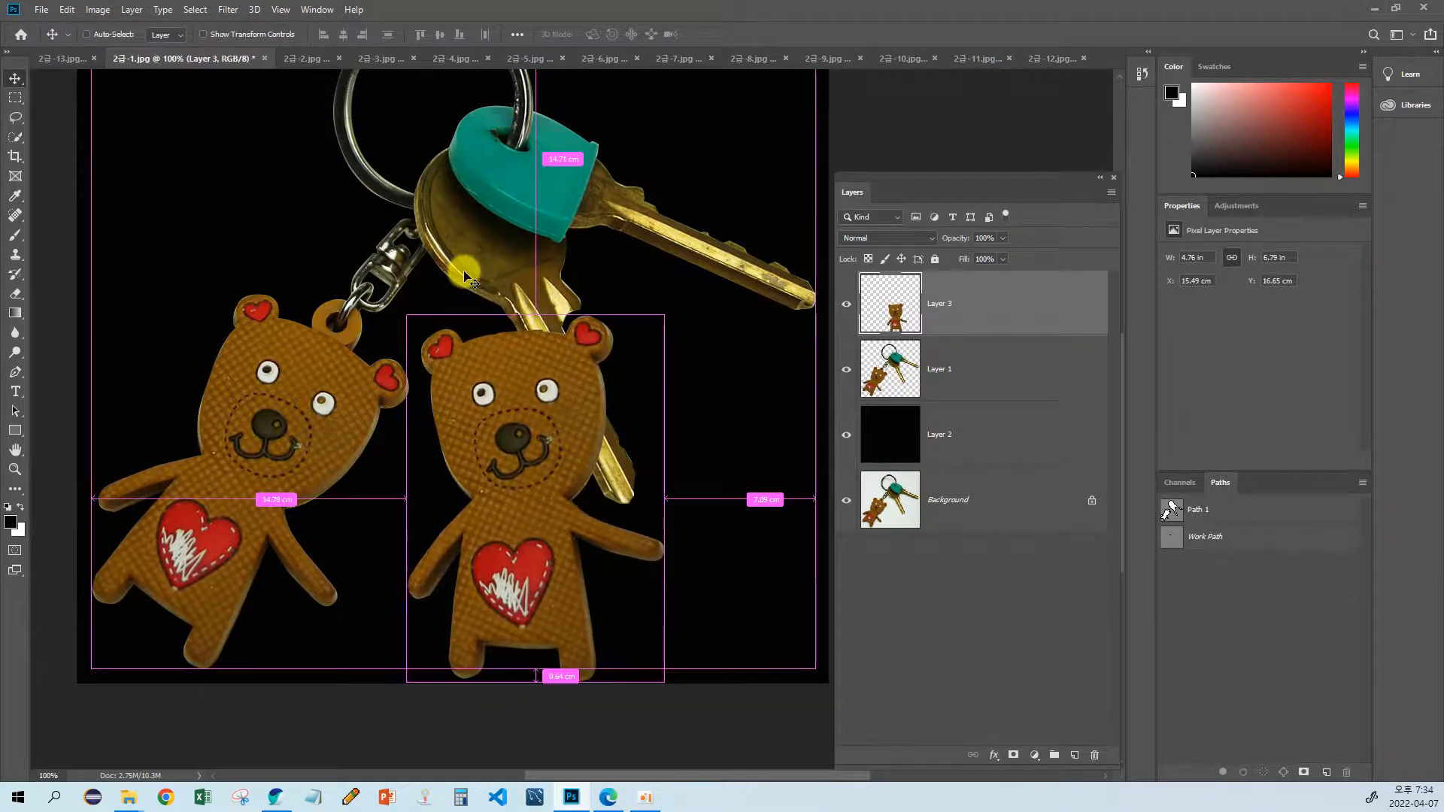
Step: Scale the copied bear proportionally to about 51.57% and place it next to the original bear's lowered hand, following the exam sheet's sample
{"action": "key", "text": "ctrl+t"}
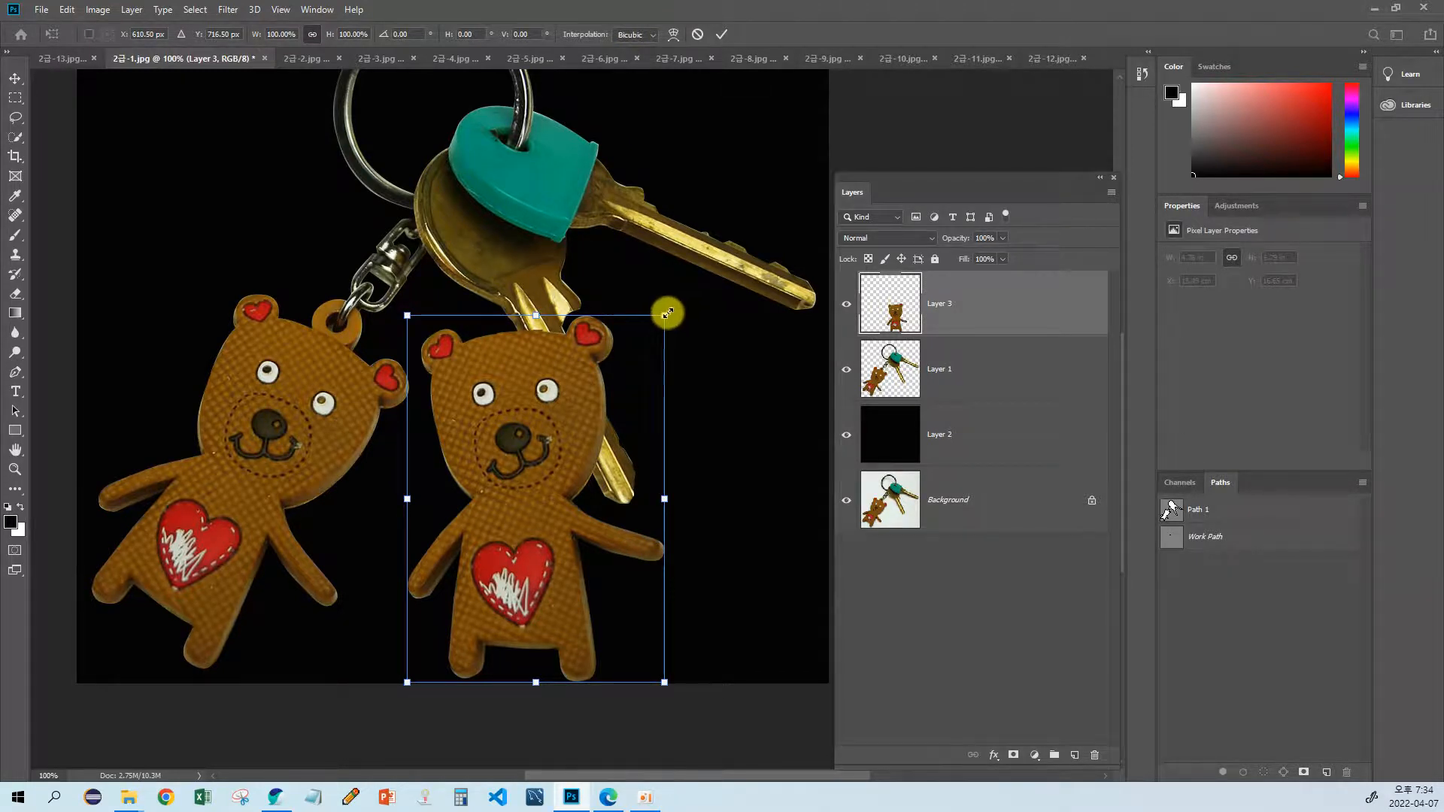
{"action": "left_click_drag", "start_coordinate": [667, 313], "coordinate": [547, 447]}
{"action": "left_click_drag", "start_coordinate": [490, 570], "coordinate": [435, 558]}
{"action": "key", "text": "alt+Tab"}
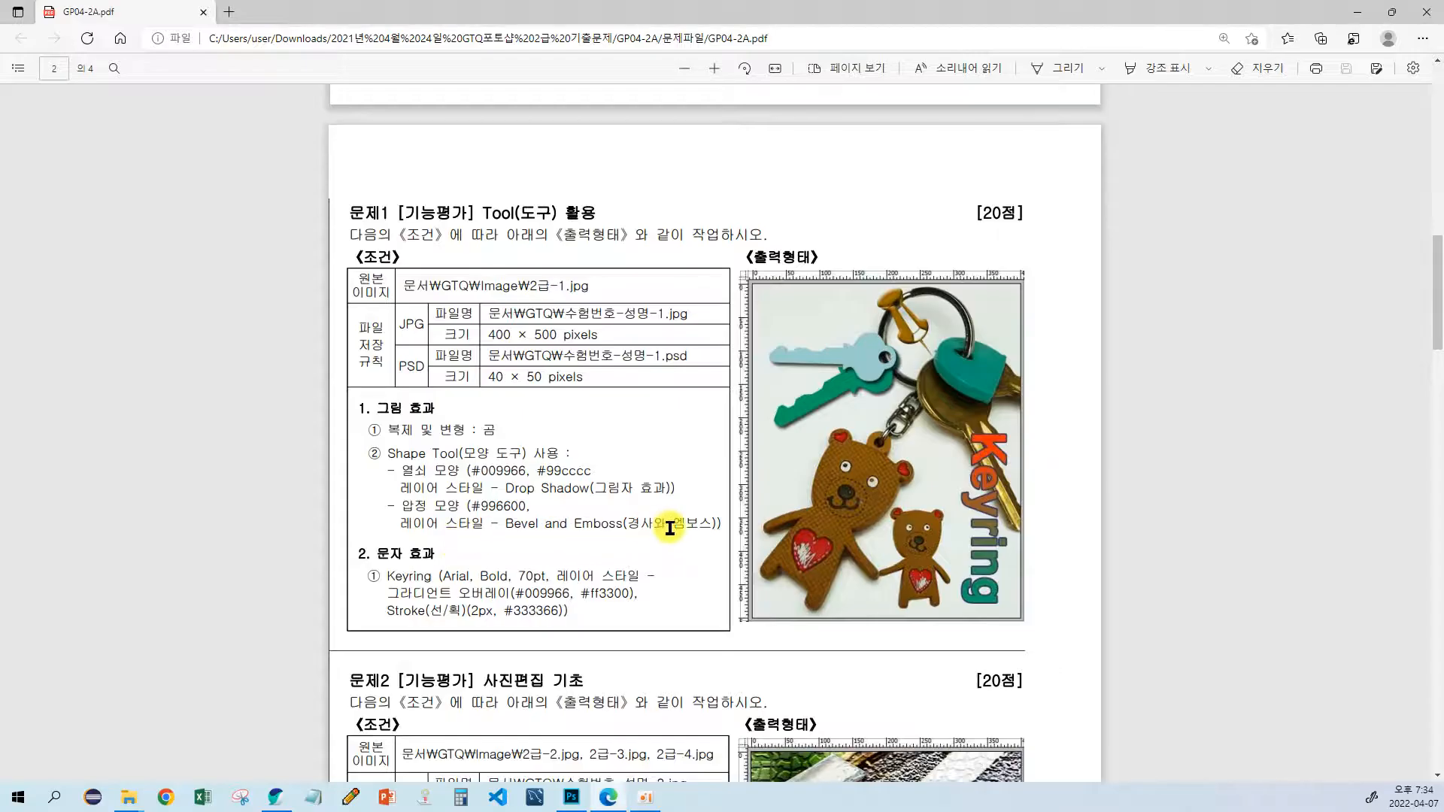
{"action": "key", "text": "alt+Tab"}
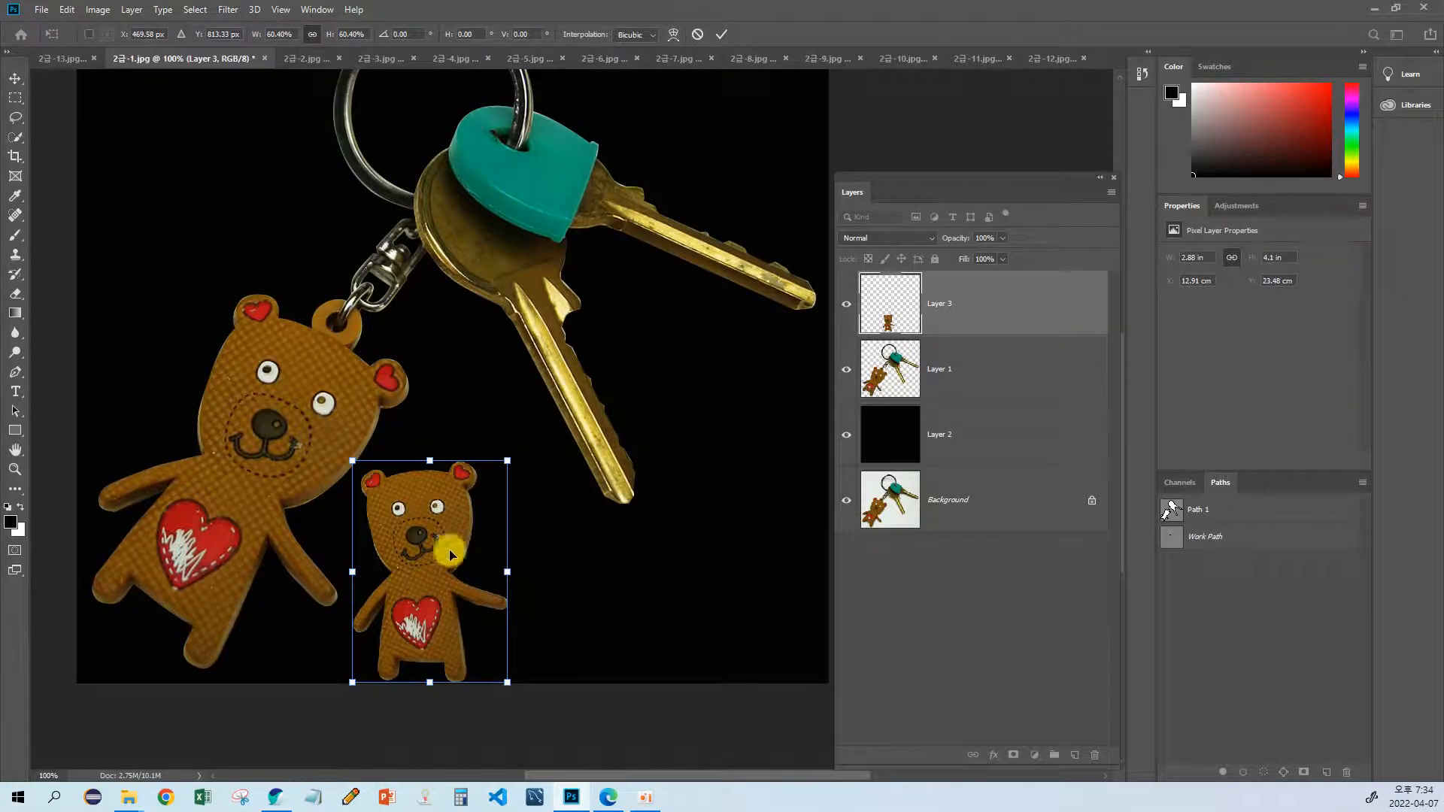
{"action": "left_click_drag", "start_coordinate": [353, 682], "coordinate": [386, 600]}
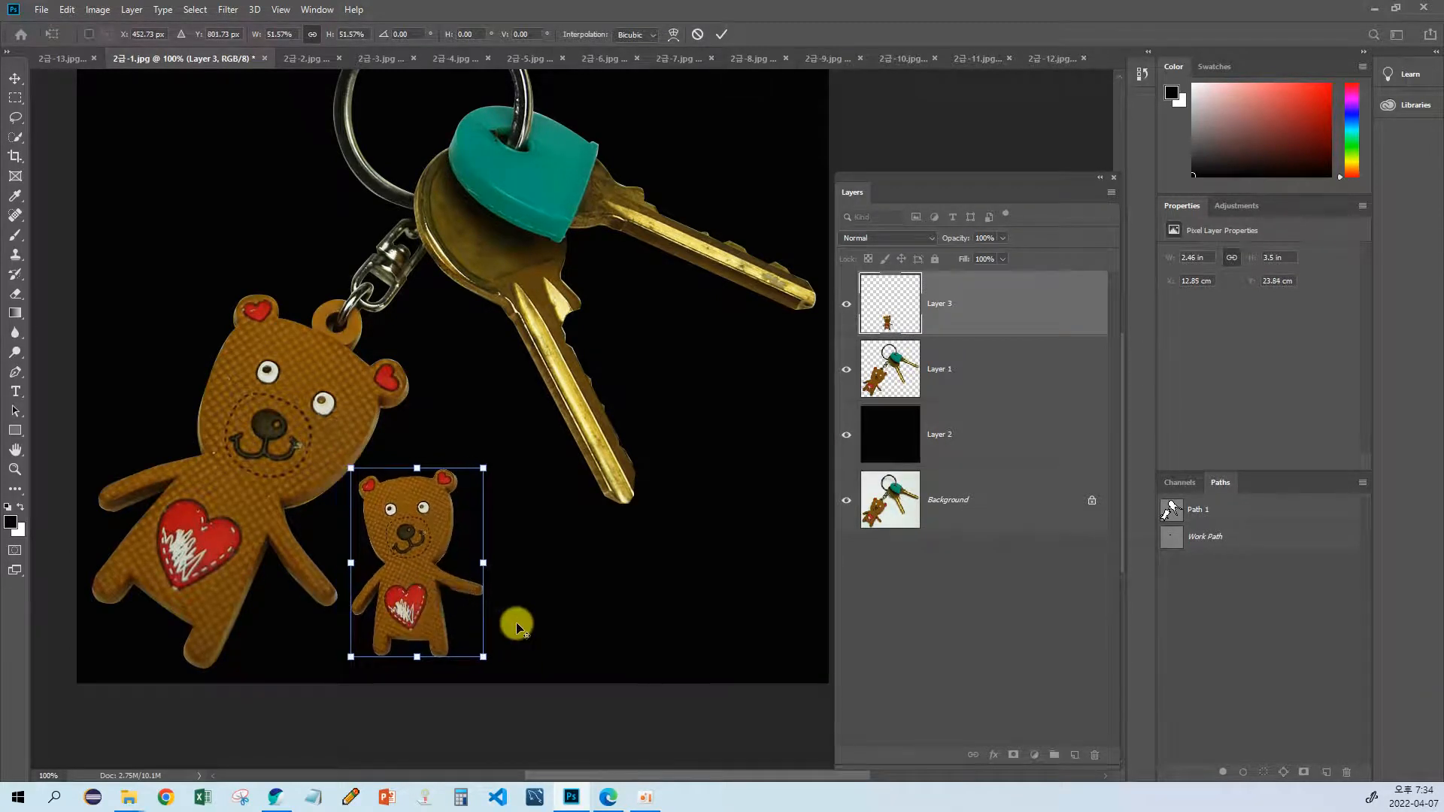
Step: Flip the copied bear horizontally and move it so its raised hand meets the original bear's hand, then compare with the exam sheet
{"action": "key", "text": "alt+Tab"}
{"action": "key", "text": "alt+Tab"}
{"action": "right_click", "coordinate": [433, 558]}
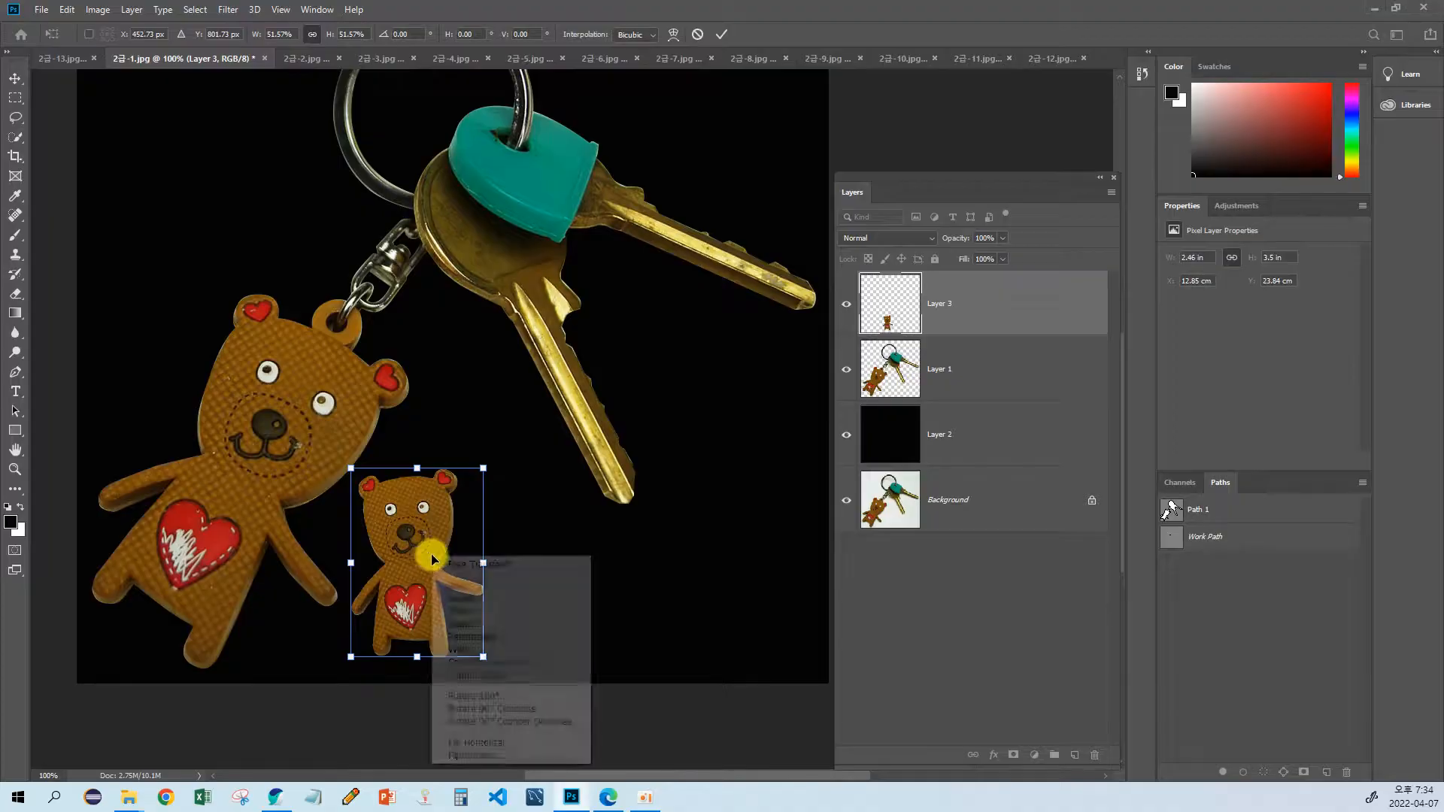
{"action": "left_click", "coordinate": [494, 745]}
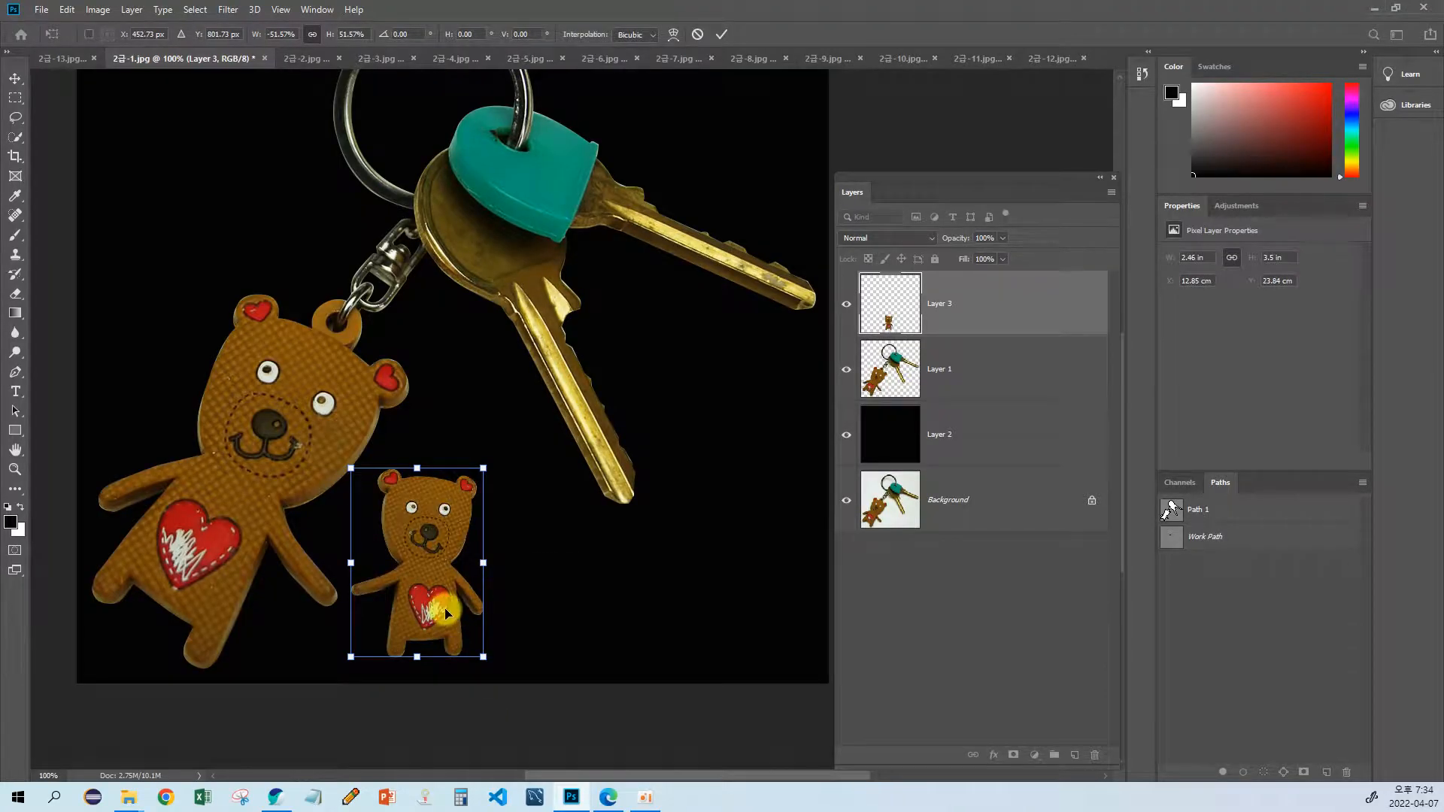
{"action": "left_click_drag", "start_coordinate": [445, 594], "coordinate": [433, 599]}
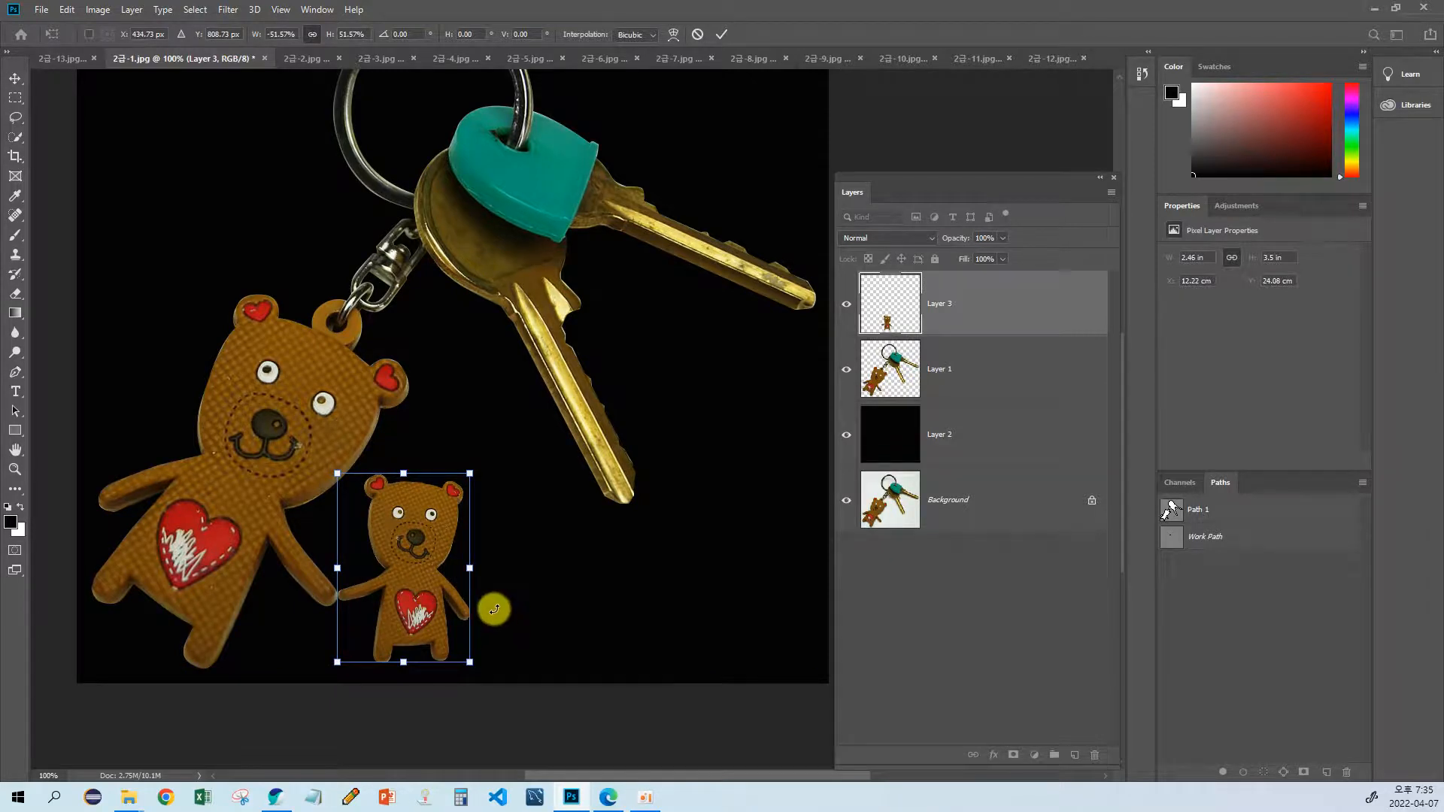
{"action": "key", "text": "Return"}
{"action": "key", "text": "alt+Tab"}
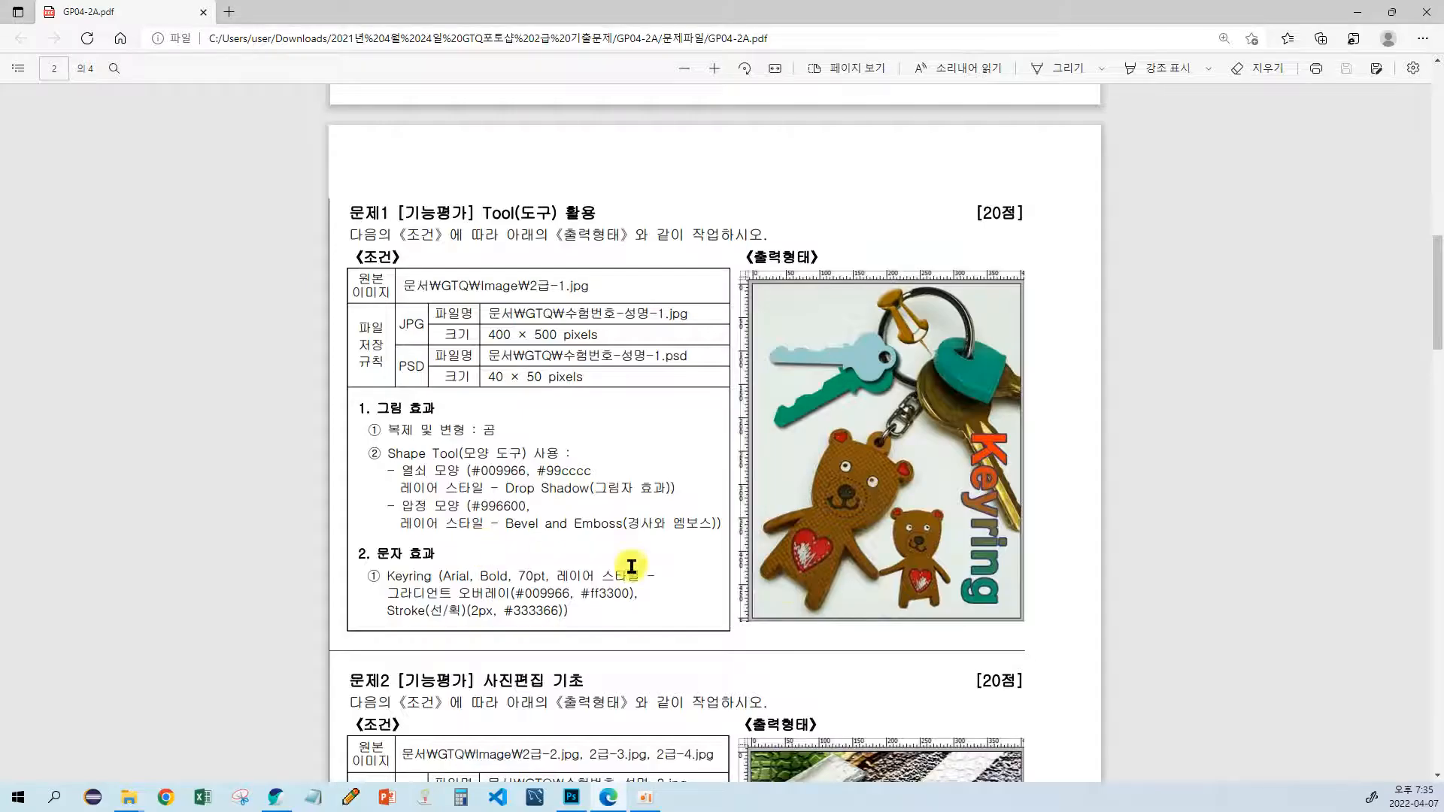
{"action": "key", "text": "alt+Tab"}
Step: Try flipping the small bear vertically and horizontally with Free Transform, reversing each flip to restore its orientation
{"action": "left_click_drag", "start_coordinate": [420, 540], "coordinate": [434, 516]}
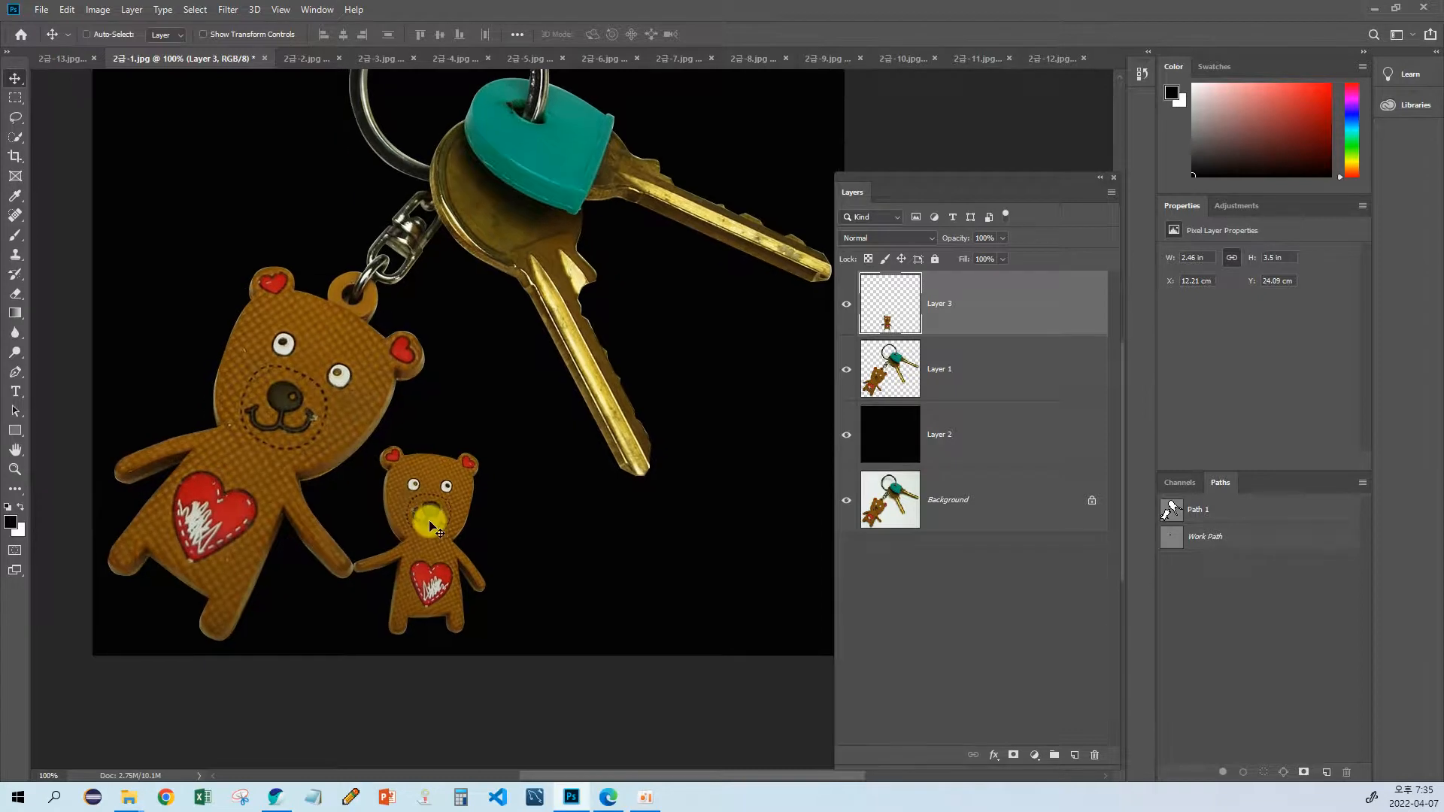
{"action": "key", "text": "ctrl+t"}
{"action": "right_click", "coordinate": [437, 490]}
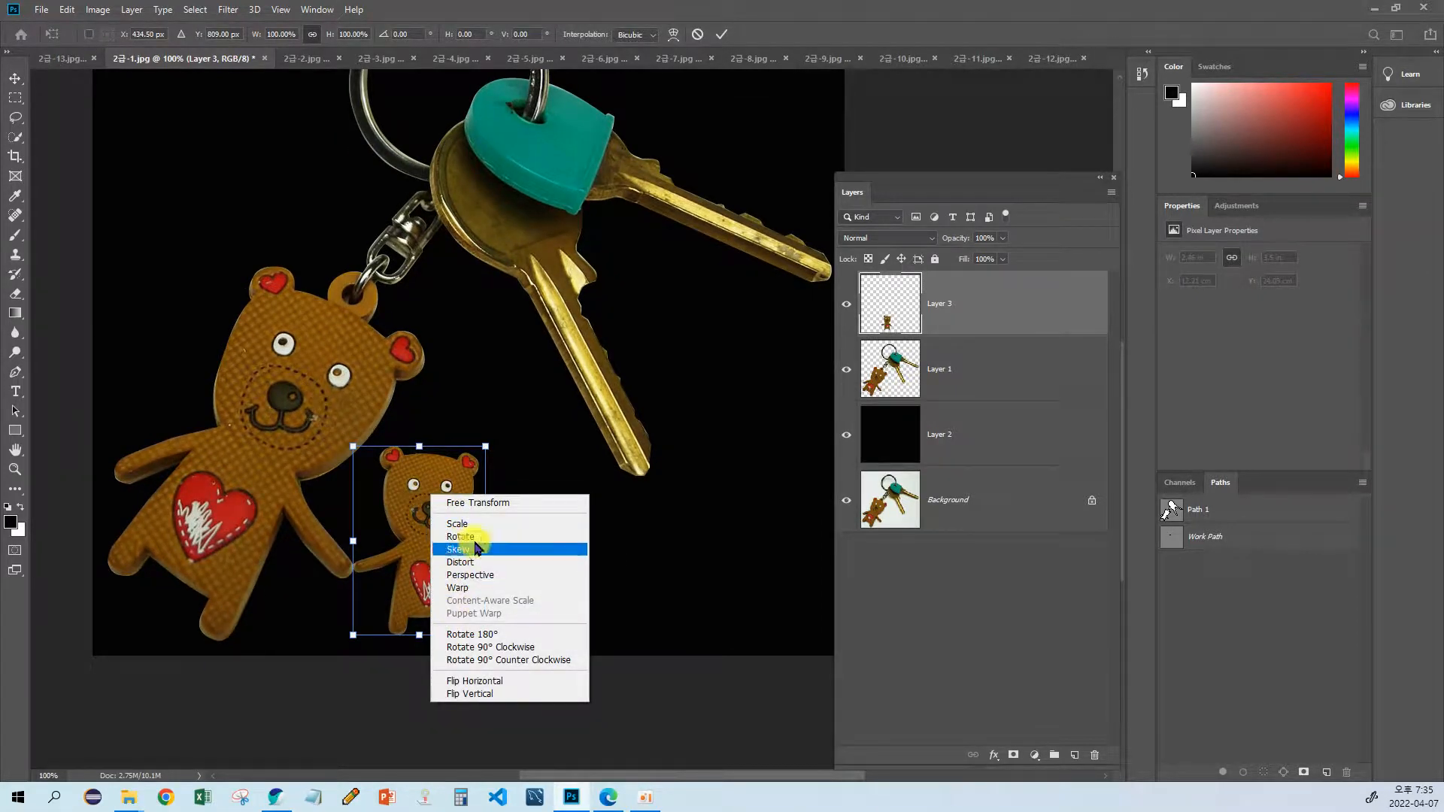
{"action": "left_click", "coordinate": [487, 695]}
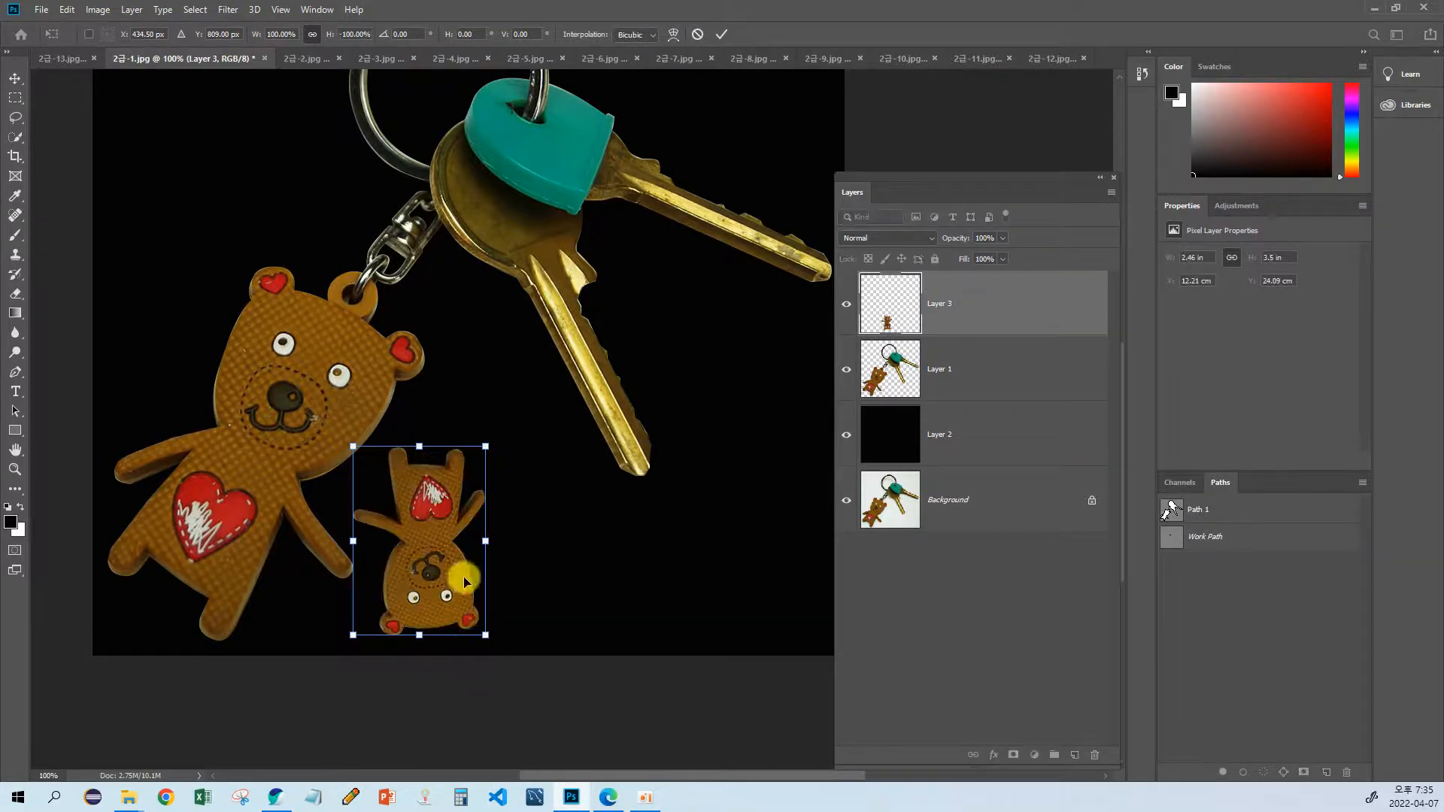
{"action": "right_click", "coordinate": [458, 535]}
{"action": "left_click", "coordinate": [492, 733]}
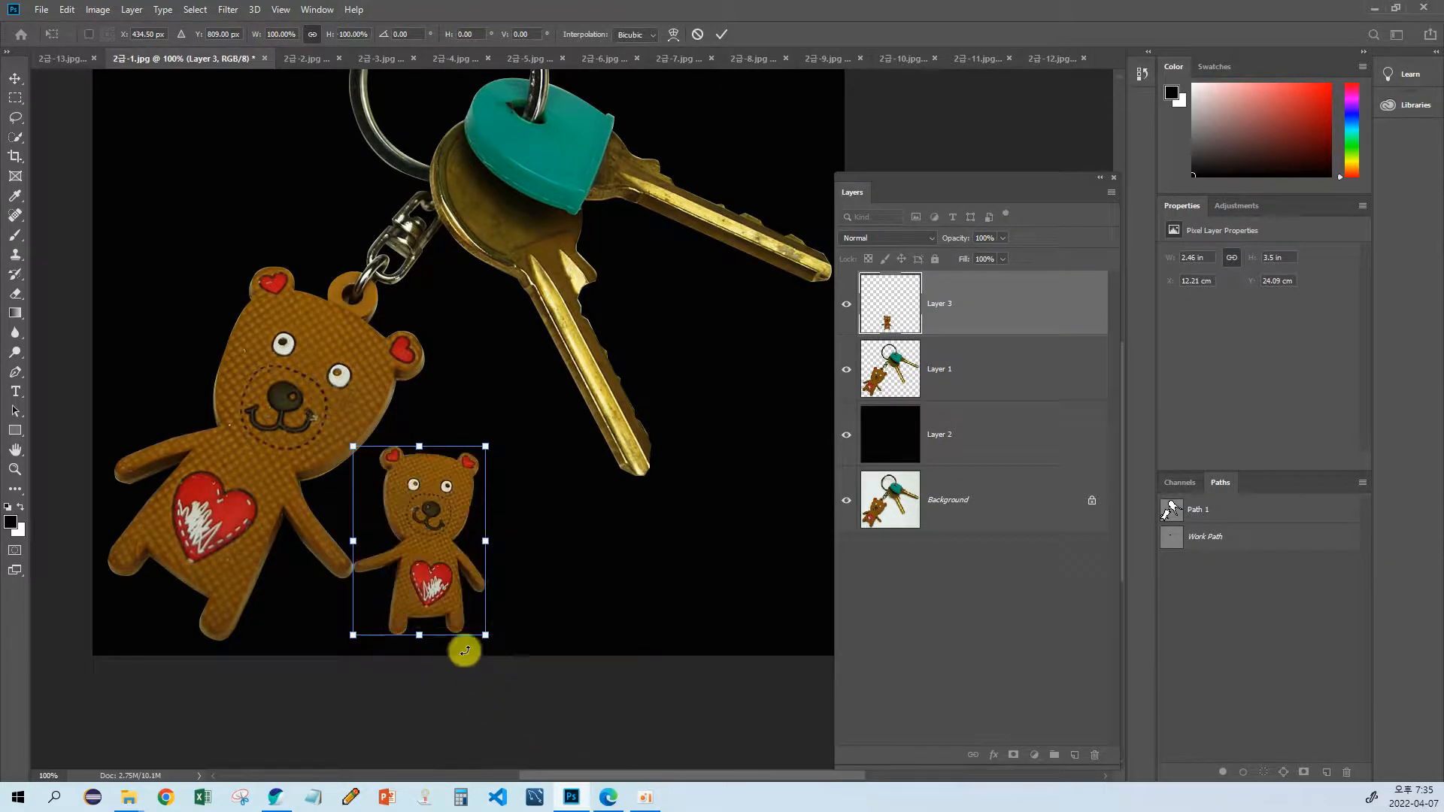
{"action": "right_click", "coordinate": [443, 560]}
{"action": "left_click", "coordinate": [494, 743]}
{"action": "right_click", "coordinate": [447, 580]}
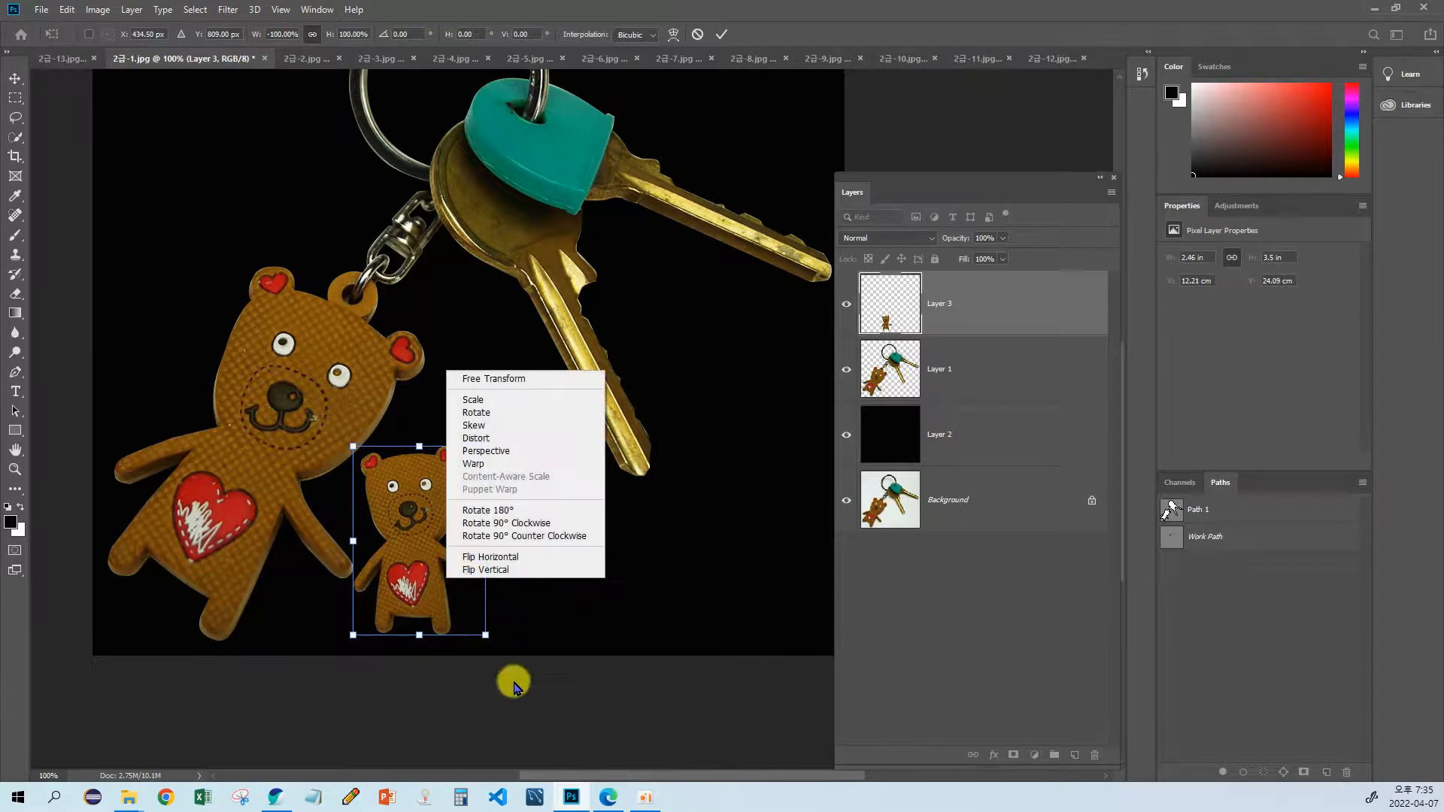
{"action": "left_click", "coordinate": [494, 569]}
{"action": "right_click", "coordinate": [491, 576]}
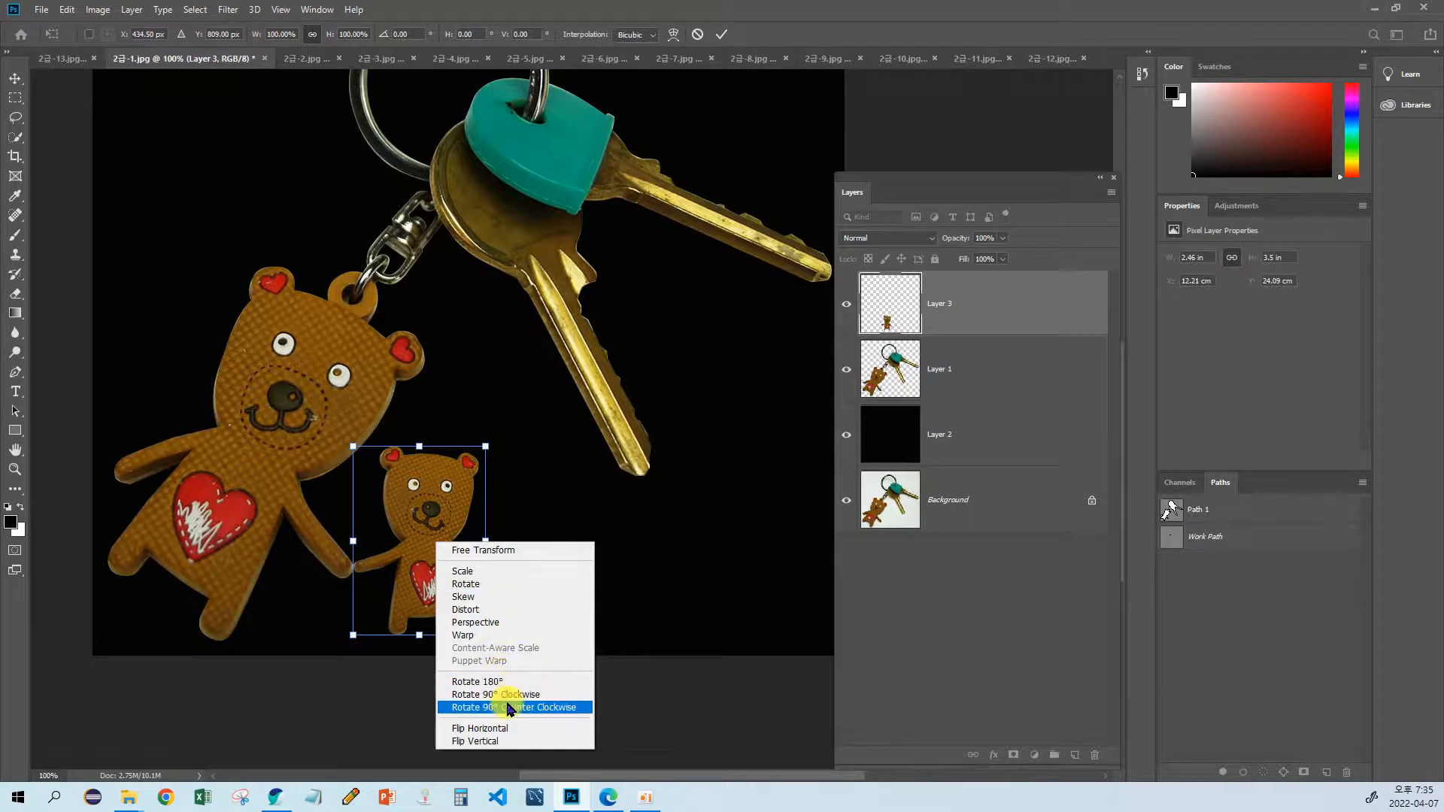
{"action": "left_click", "coordinate": [445, 537]}
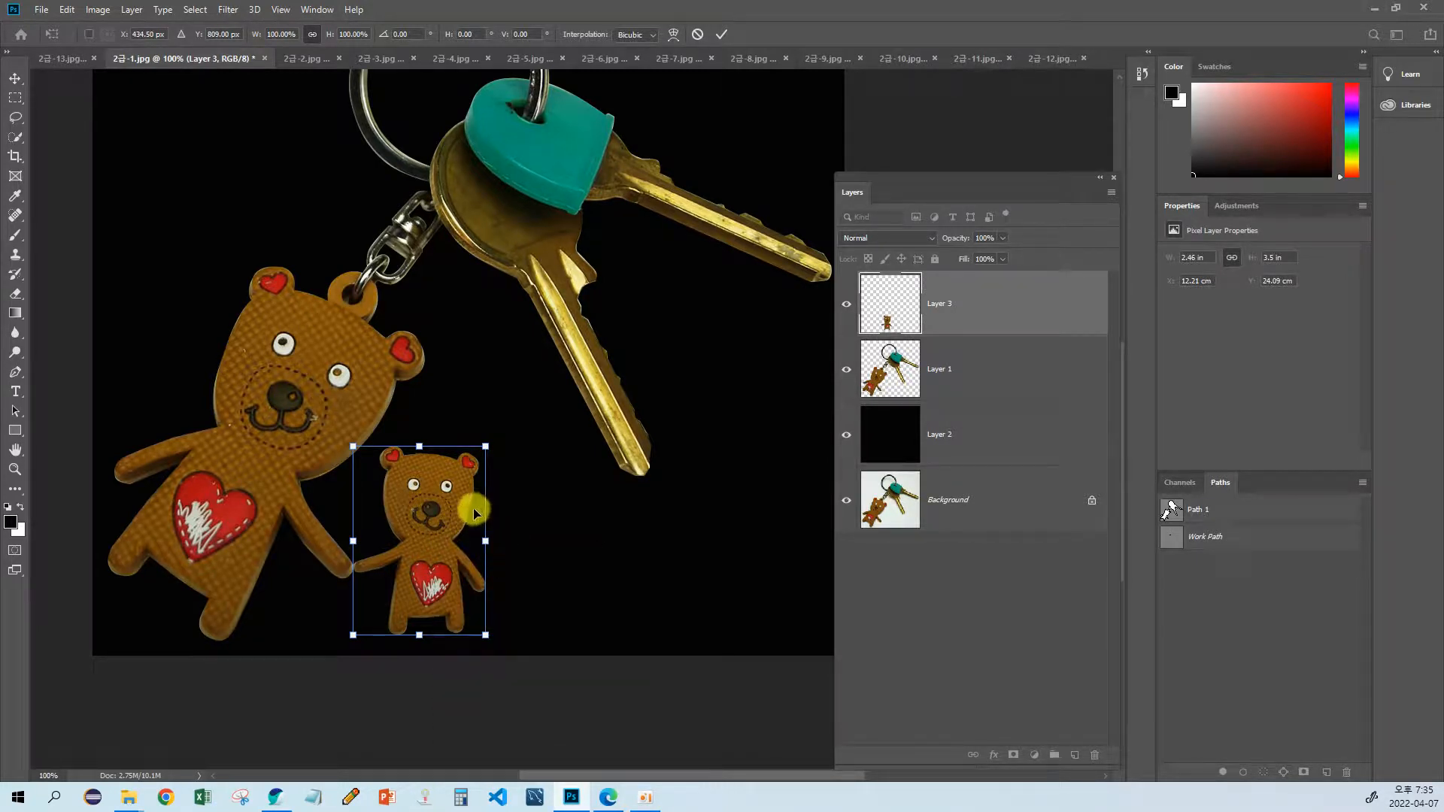
{"action": "key", "text": "Return"}
Step: Toggle the visibility of Layer 3 and Layer 1 to check what each layer contains
{"action": "left_click_drag", "start_coordinate": [490, 512], "coordinate": [461, 532]}
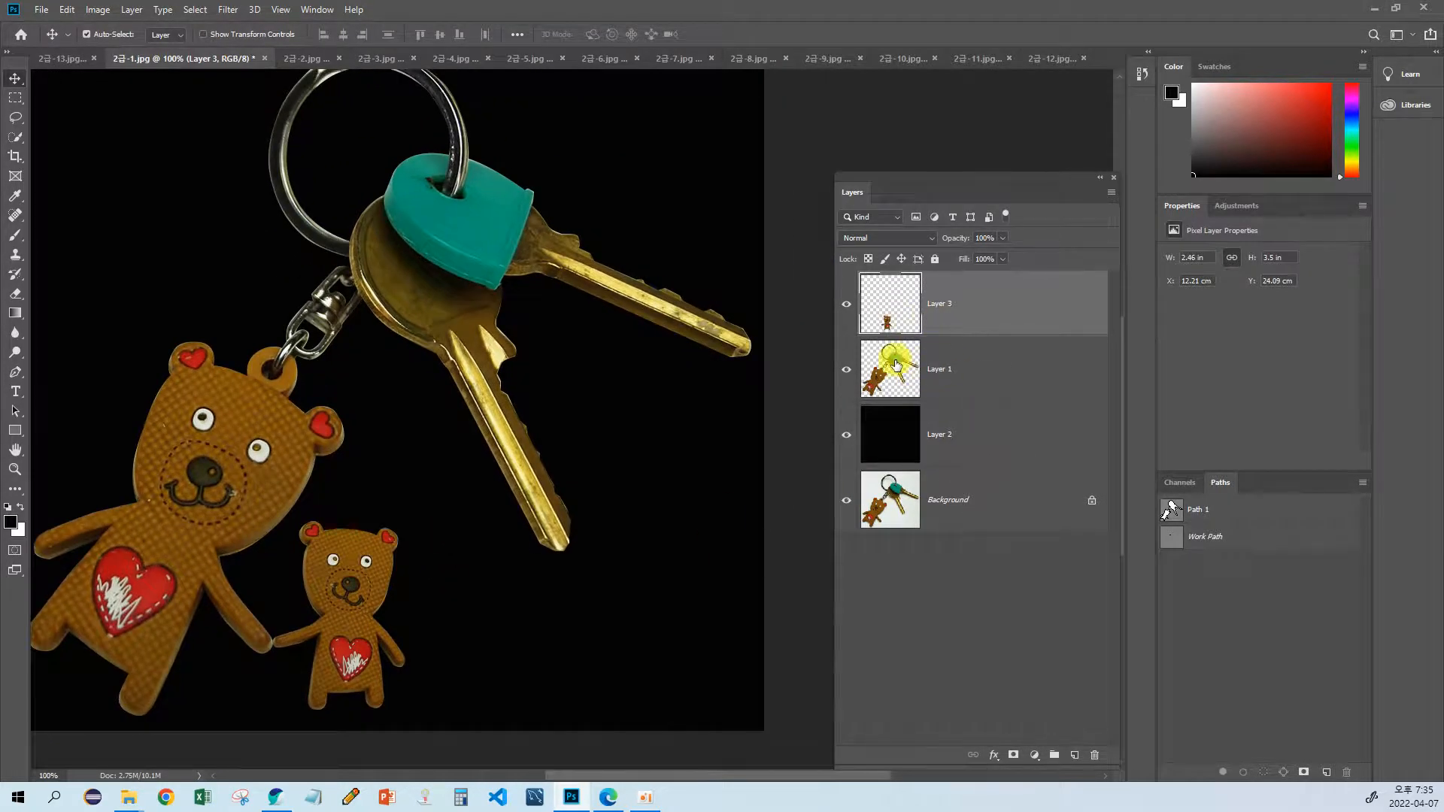
{"action": "left_click", "coordinate": [846, 307]}
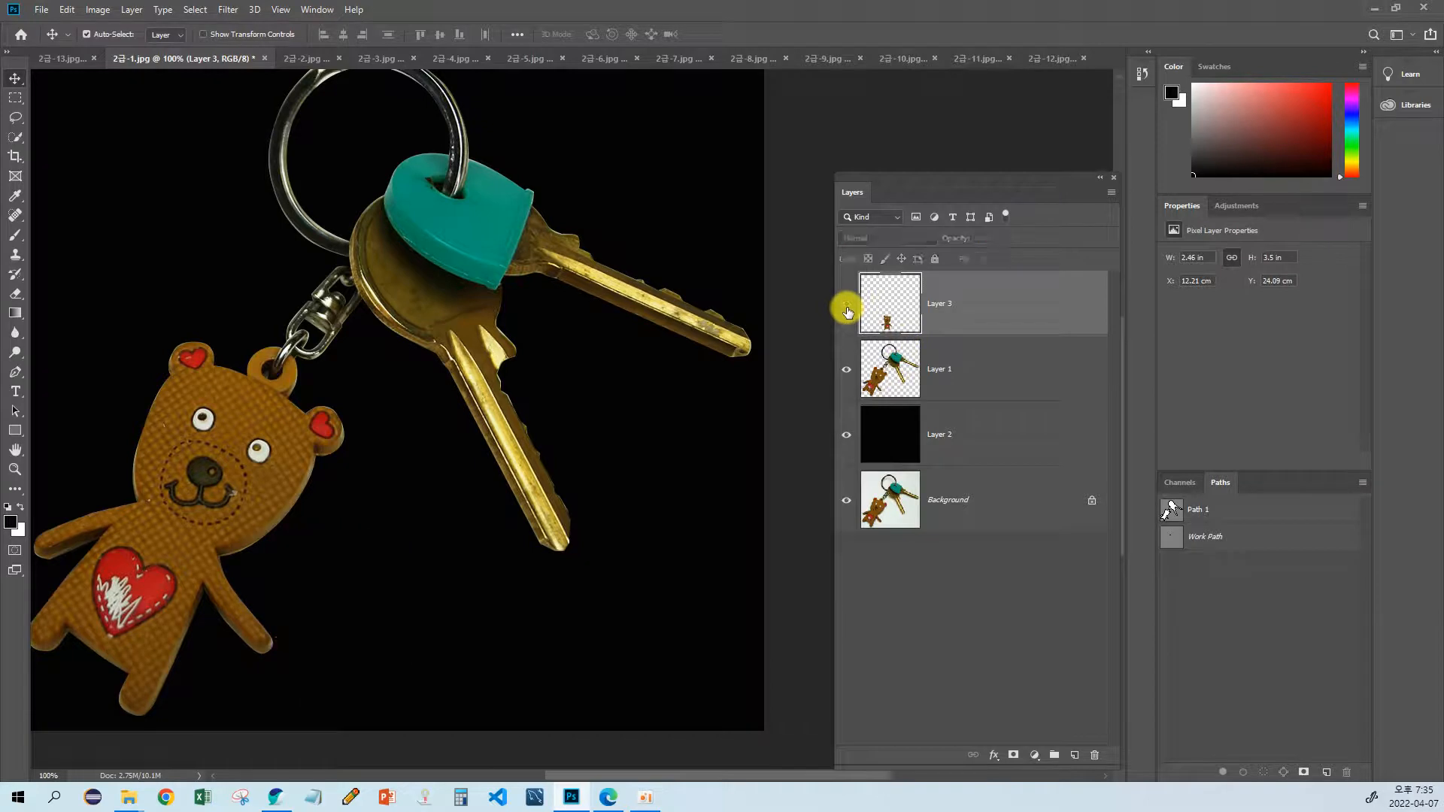
{"action": "left_click", "coordinate": [845, 306]}
{"action": "left_click", "coordinate": [846, 375]}
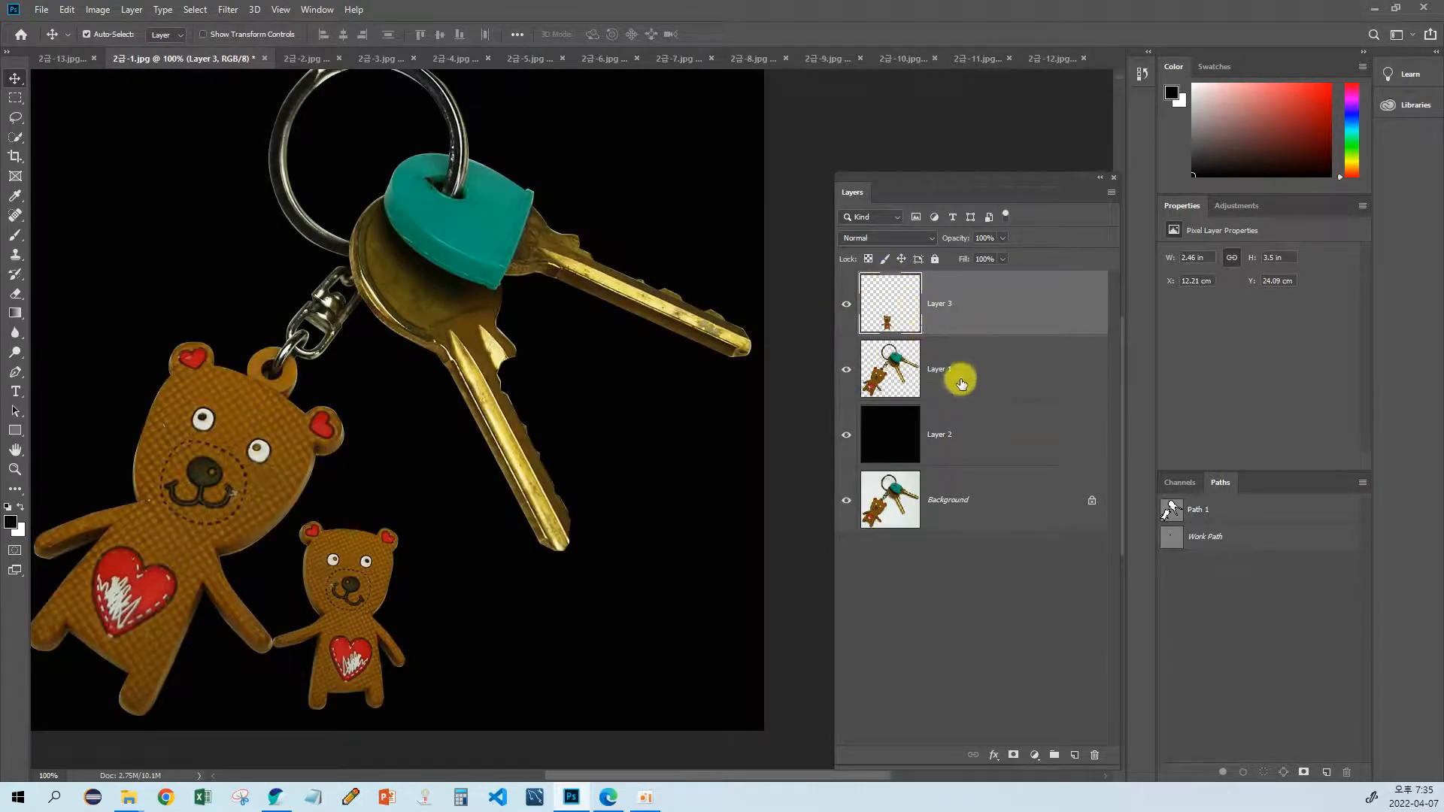
Step: Try selecting Layer 3 and Layer 1 individually and together, and extend the selection down through the lower layers
{"action": "left_click", "coordinate": [963, 372]}
{"action": "left_click", "coordinate": [969, 304]}
{"action": "key", "text": "ctrl"}
{"action": "left_click", "coordinate": [1018, 370]}
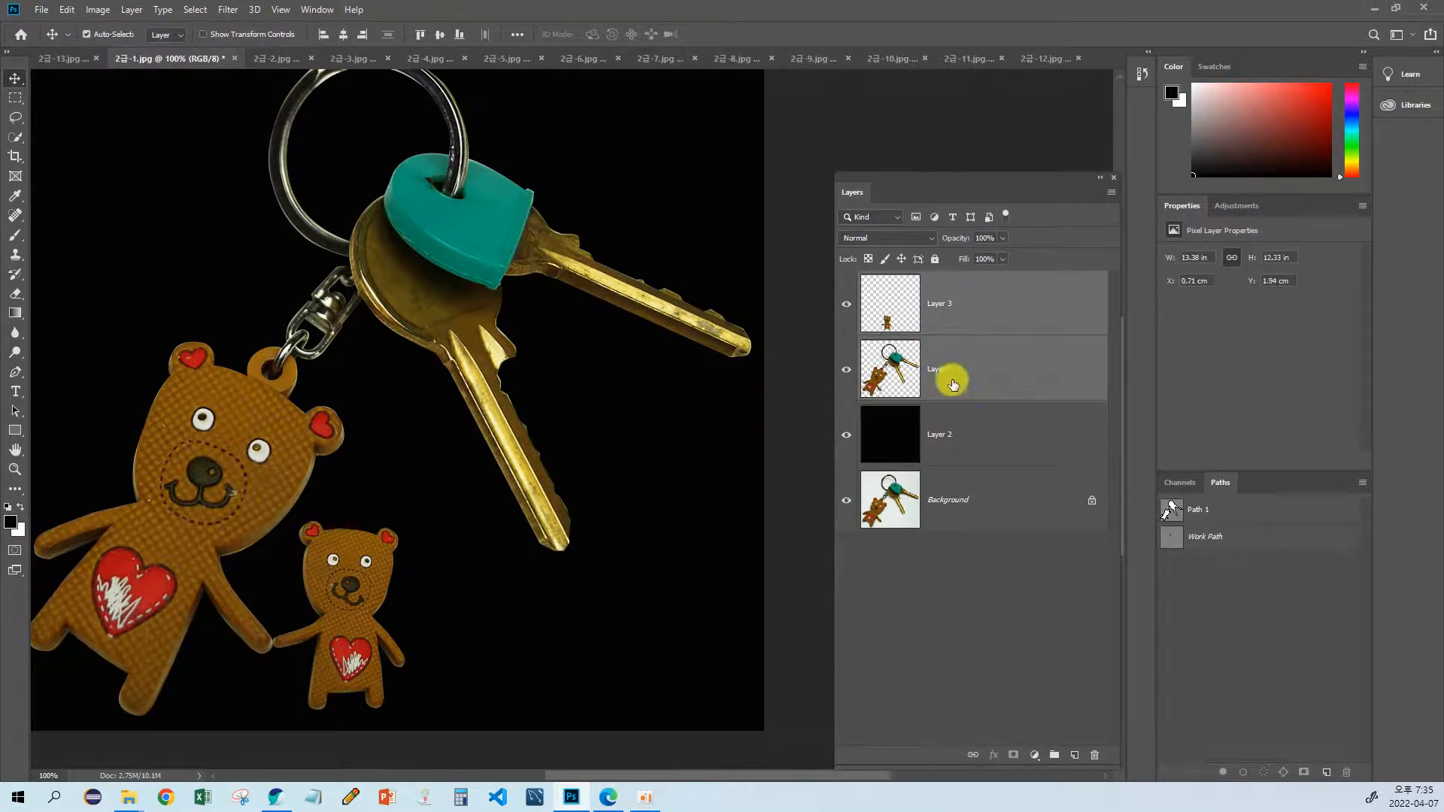
{"action": "left_click", "coordinate": [1031, 316]}
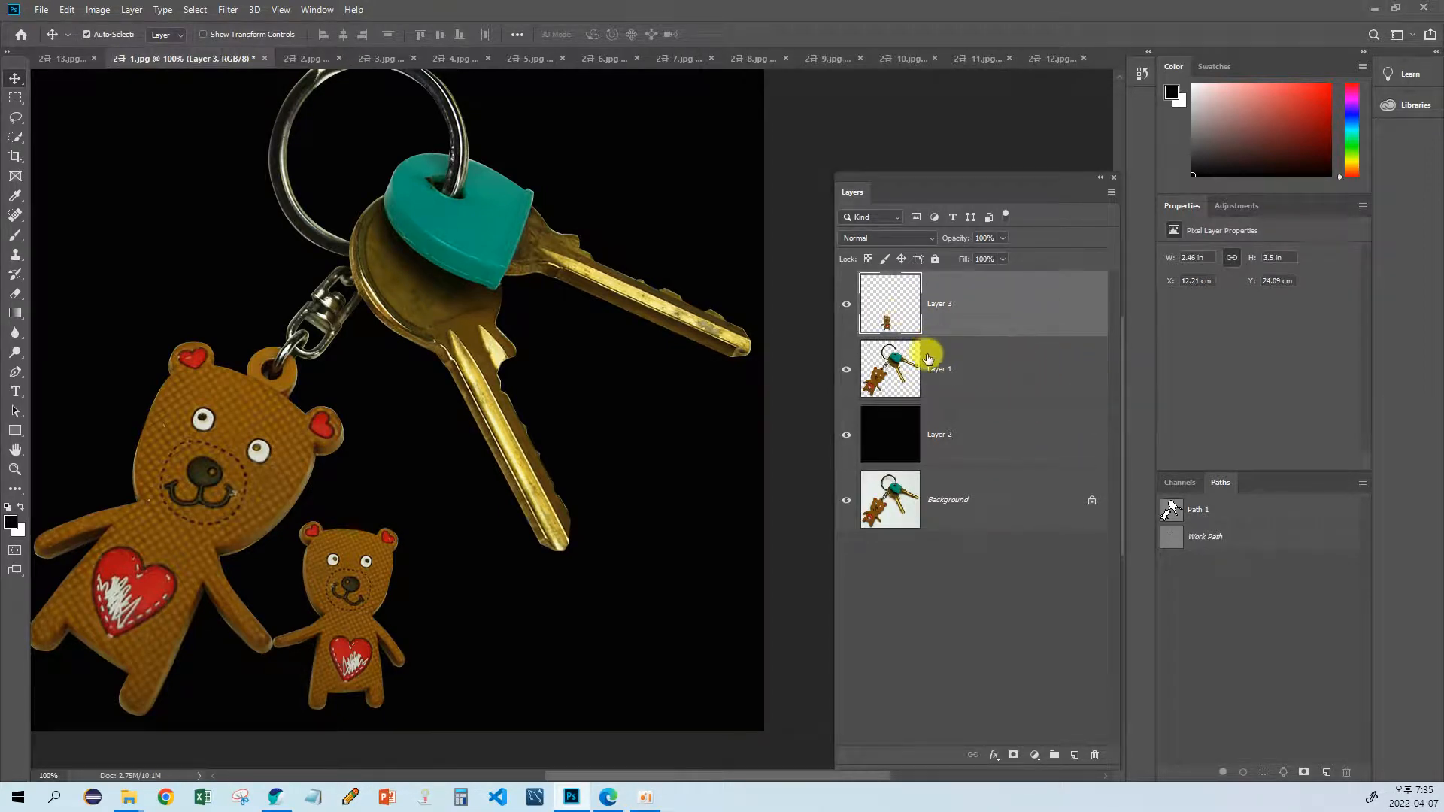
{"action": "left_click", "coordinate": [1020, 361]}
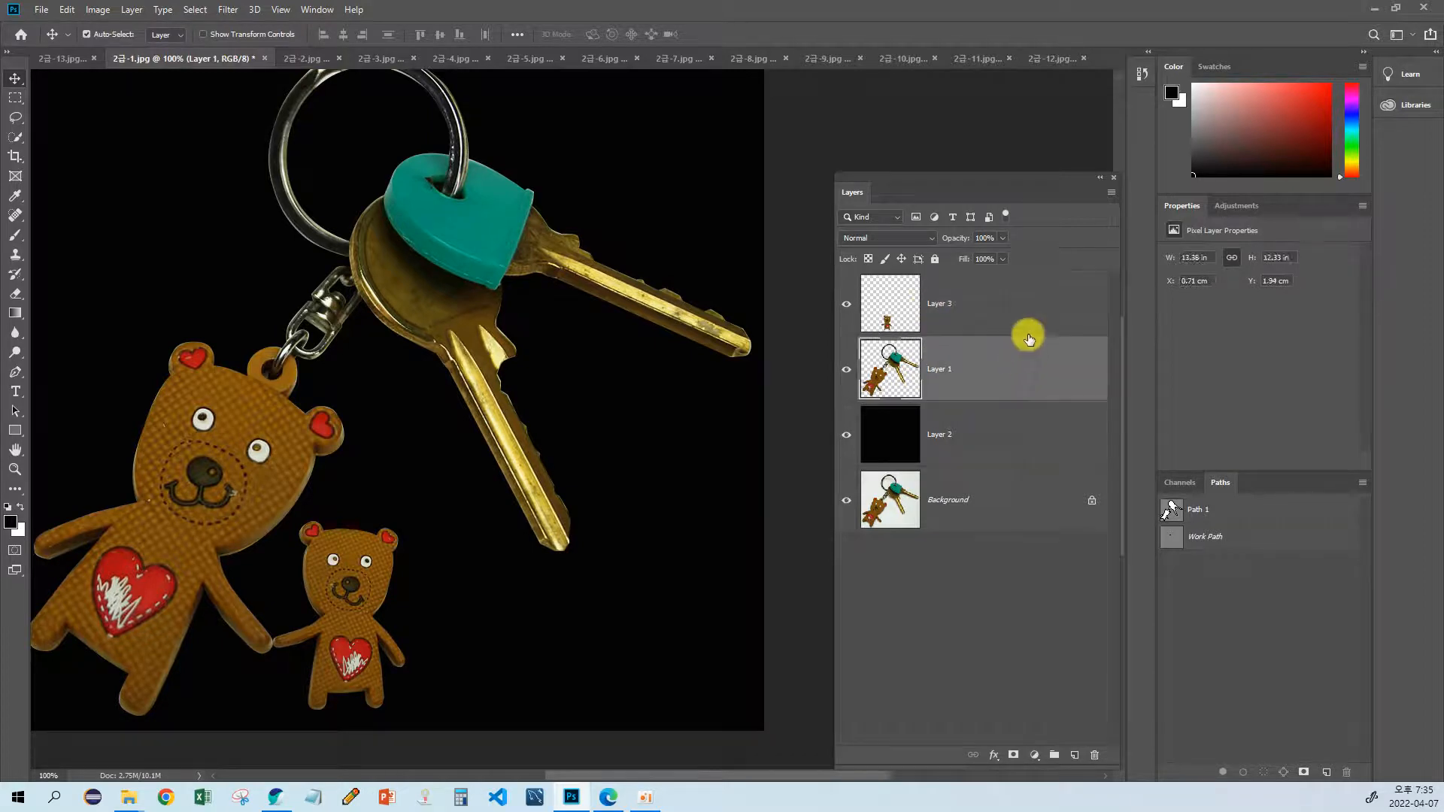
{"action": "left_click", "coordinate": [1031, 304]}
{"action": "left_click", "coordinate": [1020, 352]}
{"action": "left_click", "coordinate": [1034, 312]}
{"action": "left_click", "coordinate": [1017, 368]}
{"action": "left_click", "coordinate": [1021, 306]}
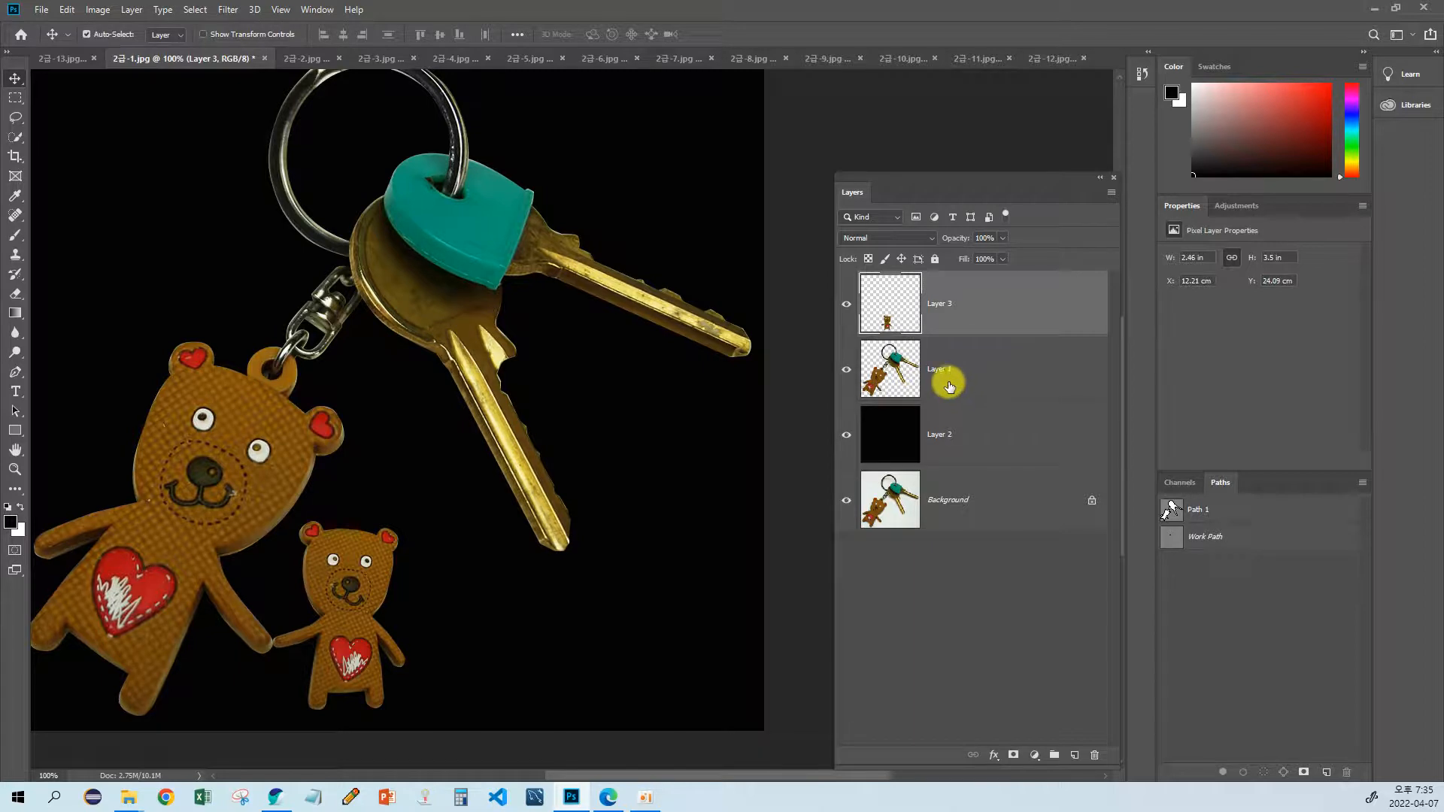
{"action": "left_click", "coordinate": [1010, 374], "text": "shift"}
{"action": "left_click", "coordinate": [1000, 438], "text": "shift"}
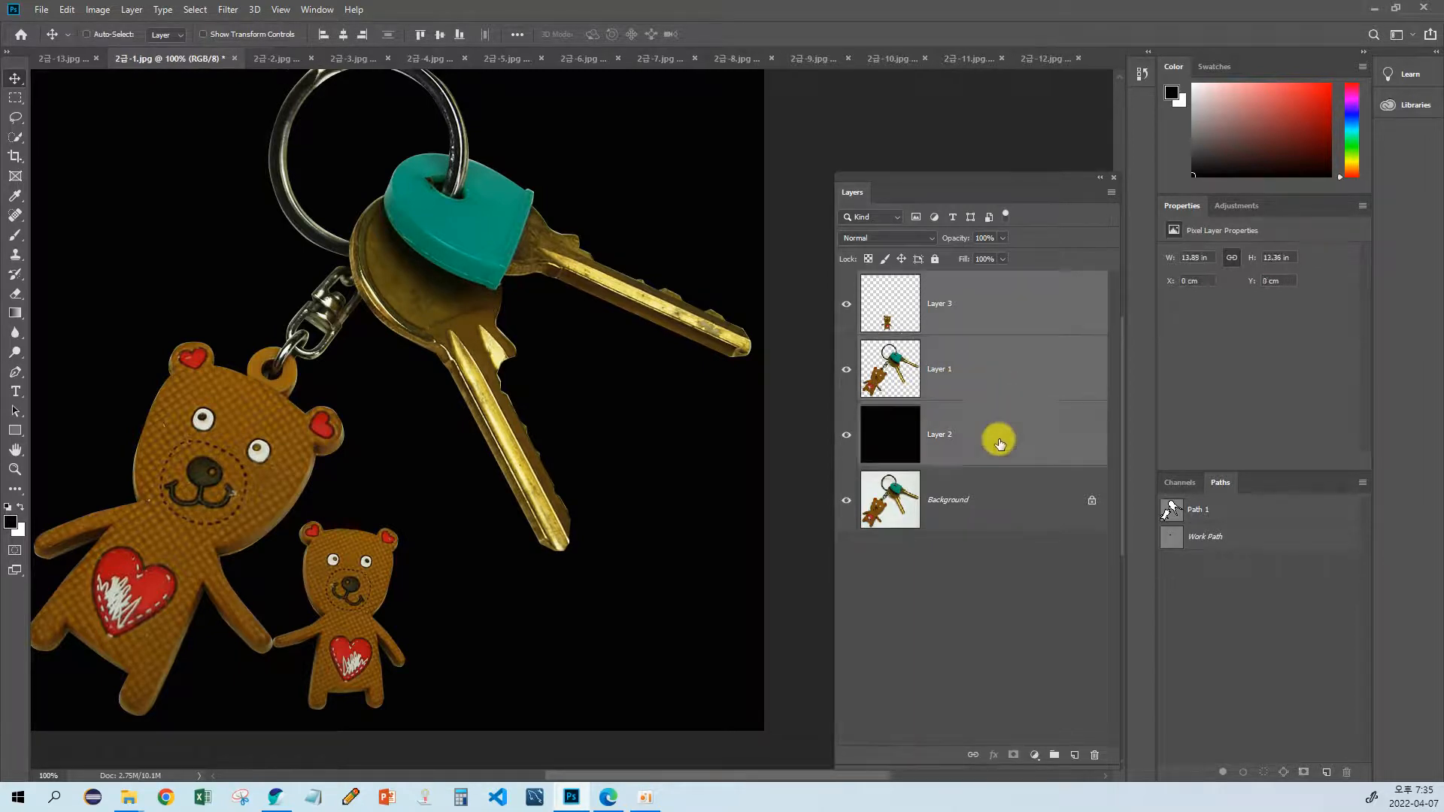
{"action": "left_click", "coordinate": [992, 504], "text": "shift"}
Step: Select Layer 3 and Layer 1 together and merge them into one layer
{"action": "left_click", "coordinate": [1006, 306]}
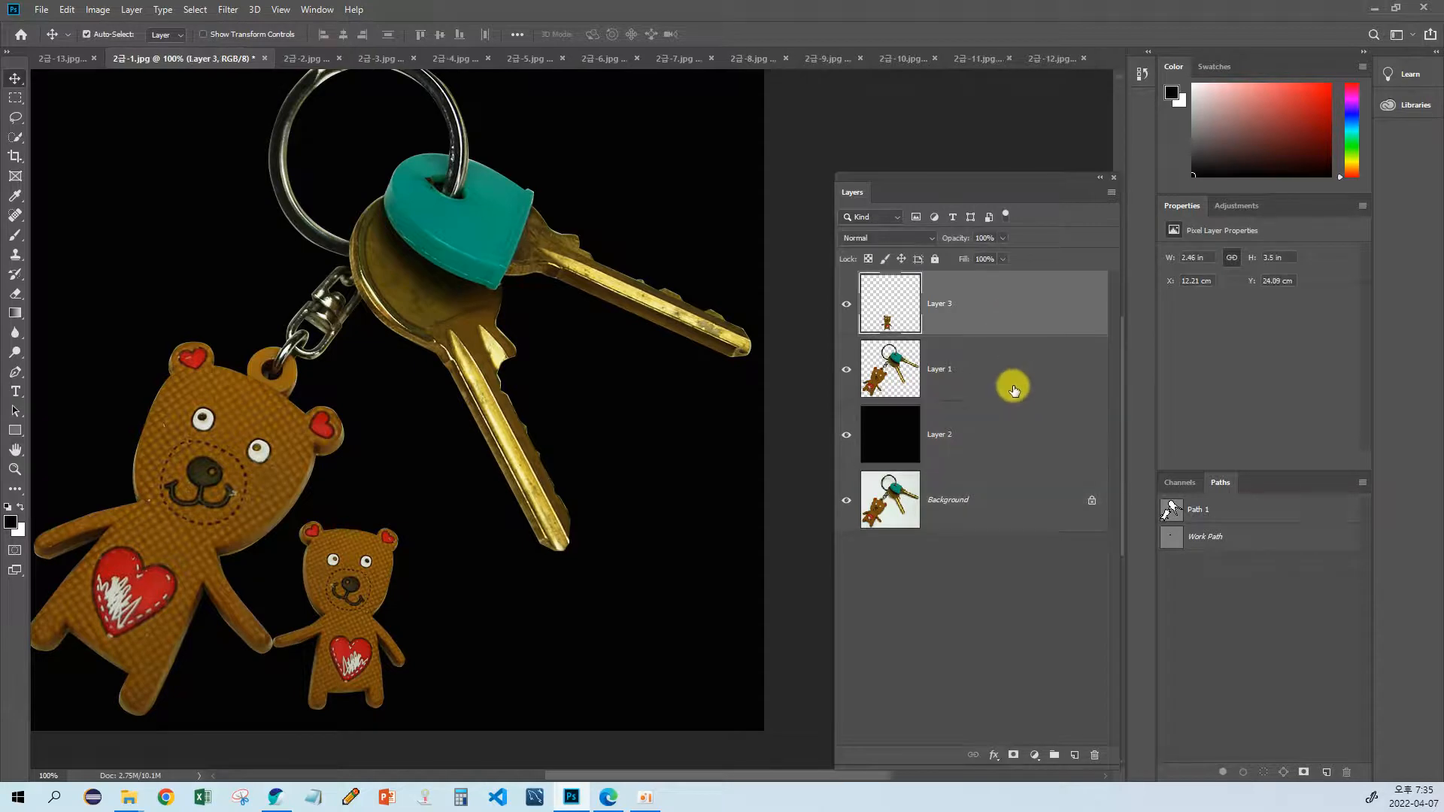
{"action": "left_click", "coordinate": [1010, 374], "text": "shift"}
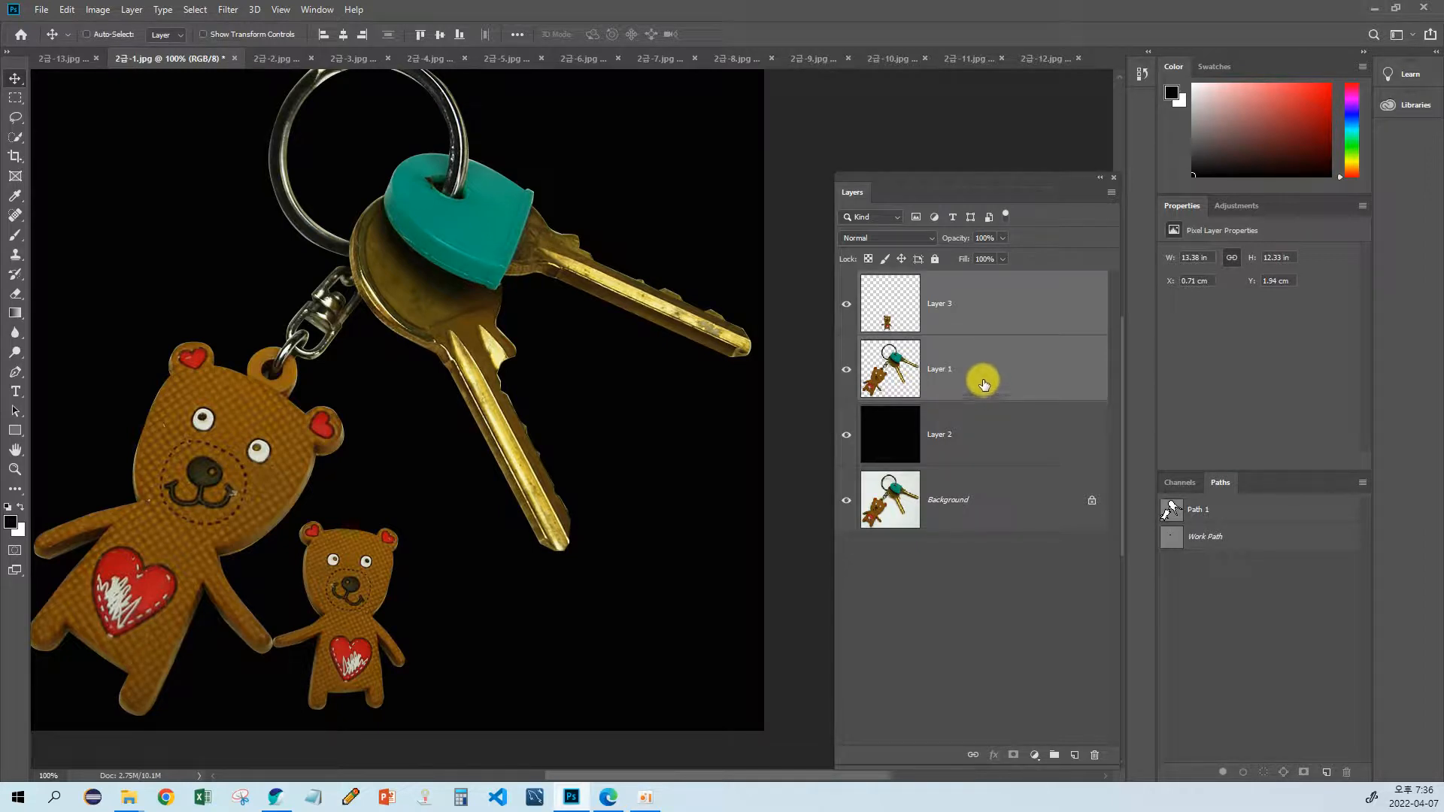
{"action": "key", "text": "ctrl+e"}
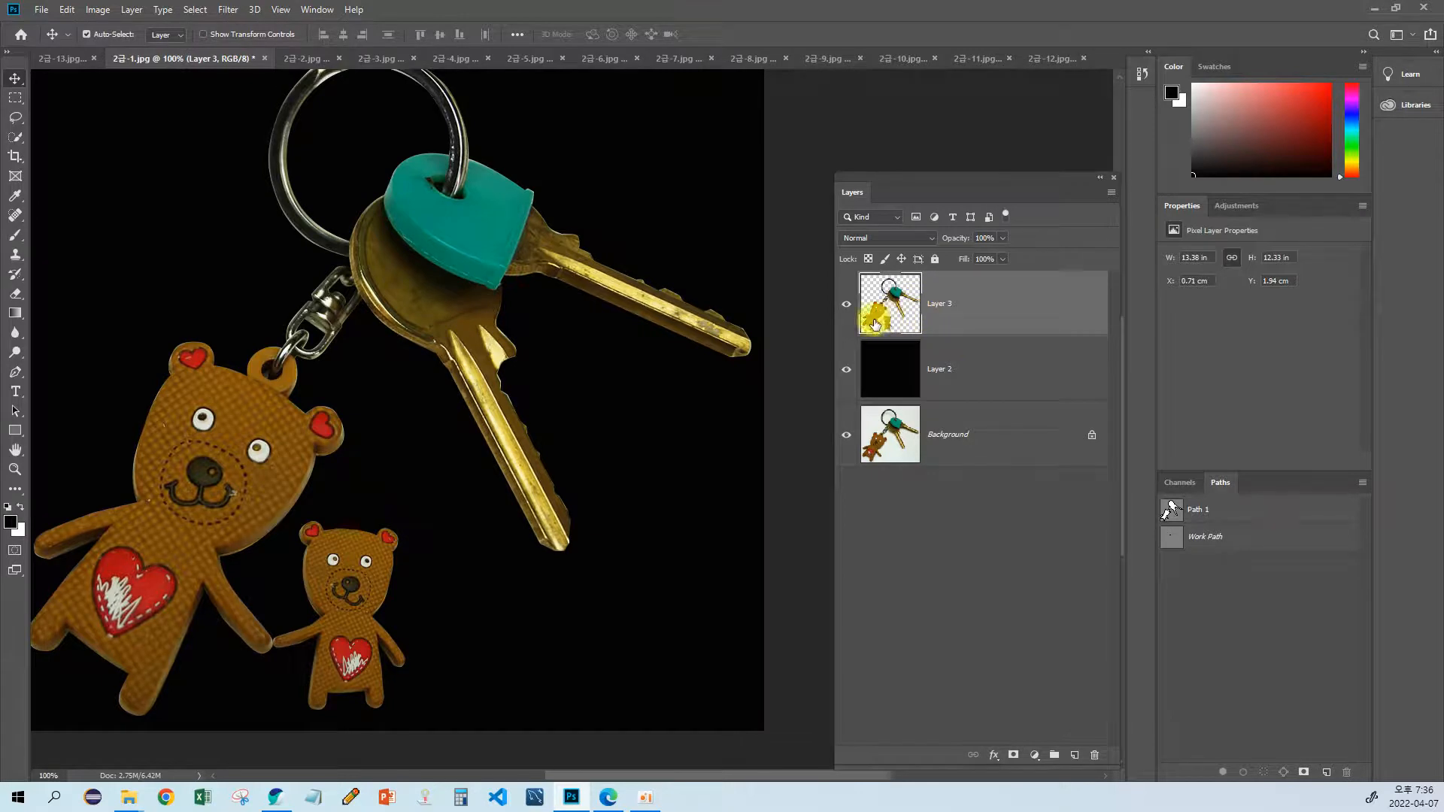
Step: Try moving the merged bears-and-keys layer as one object, and undo the move
{"action": "left_click_drag", "start_coordinate": [555, 339], "coordinate": [590, 375]}
{"action": "left_click_drag", "start_coordinate": [411, 321], "coordinate": [454, 278]}
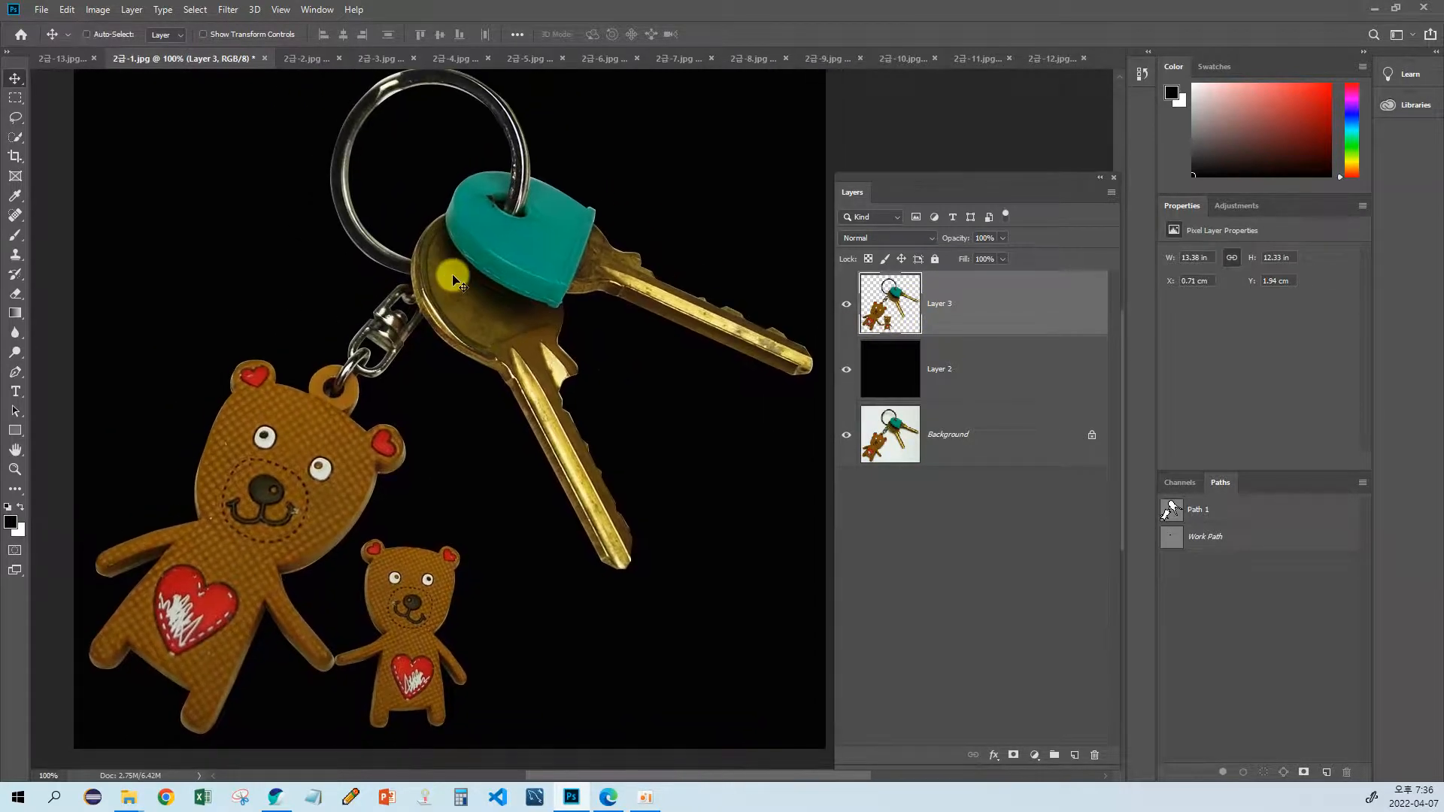
{"action": "key", "text": "ctrl+minus"}
{"action": "key", "text": "ctrl+minus"}
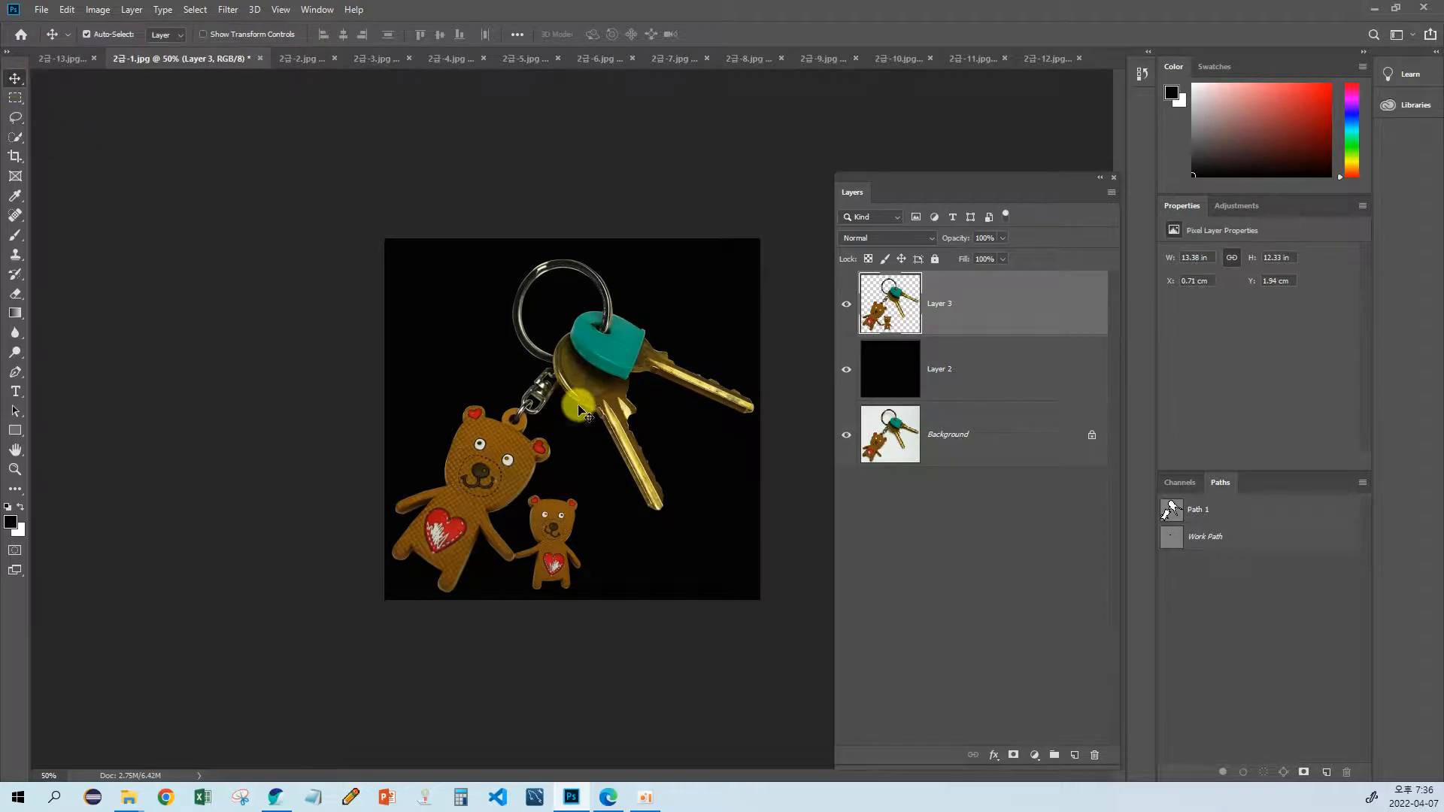
{"action": "mouse_move", "coordinate": [579, 407]}
{"action": "left_mouse_down"}
{"action": "mouse_move", "coordinate": [606, 389]}
{"action": "mouse_move", "coordinate": [607, 406]}
{"action": "left_mouse_up"}
{"action": "key", "text": "ctrl+z"}
{"action": "left_click", "coordinate": [890, 310]}
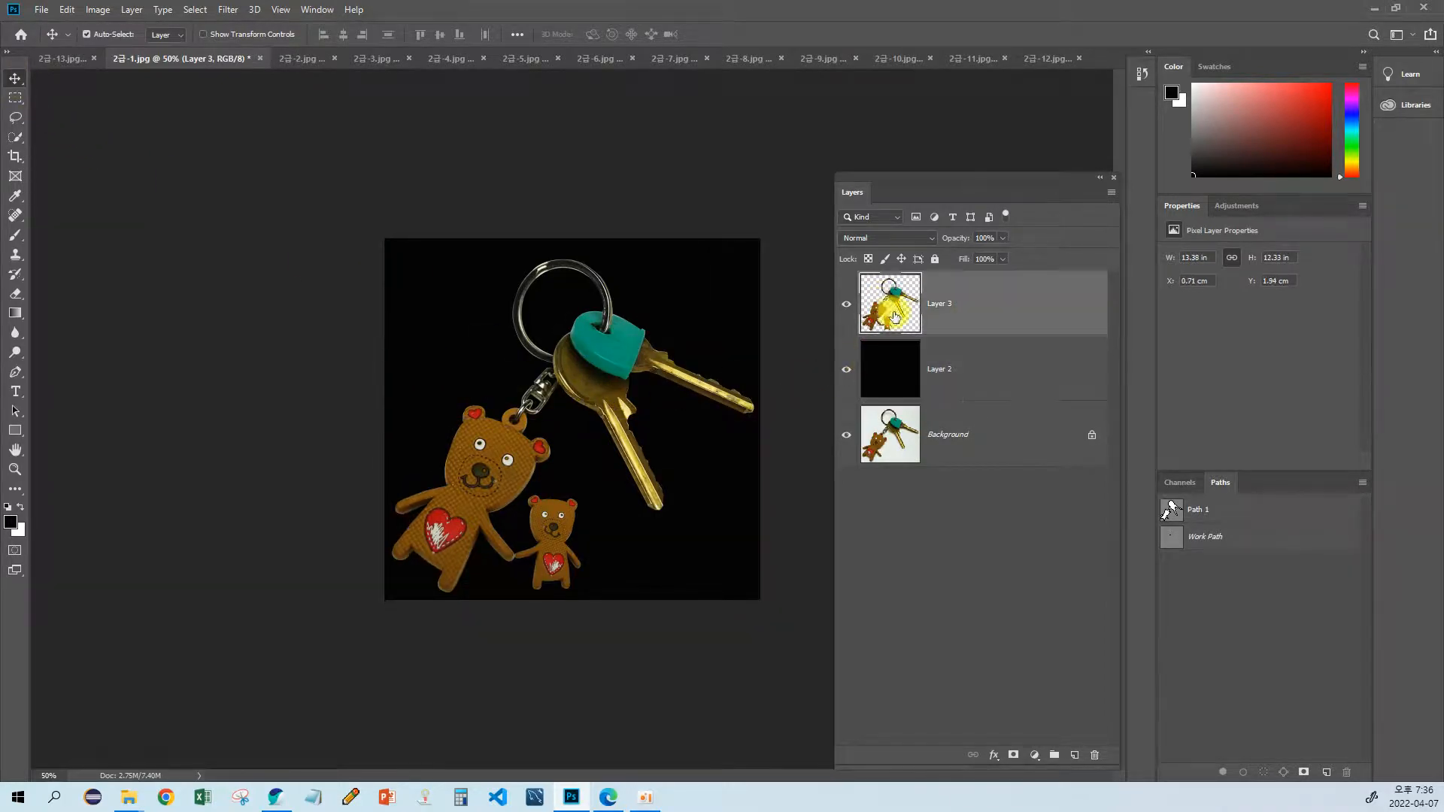
{"action": "left_click_drag", "start_coordinate": [596, 350], "coordinate": [569, 493]}
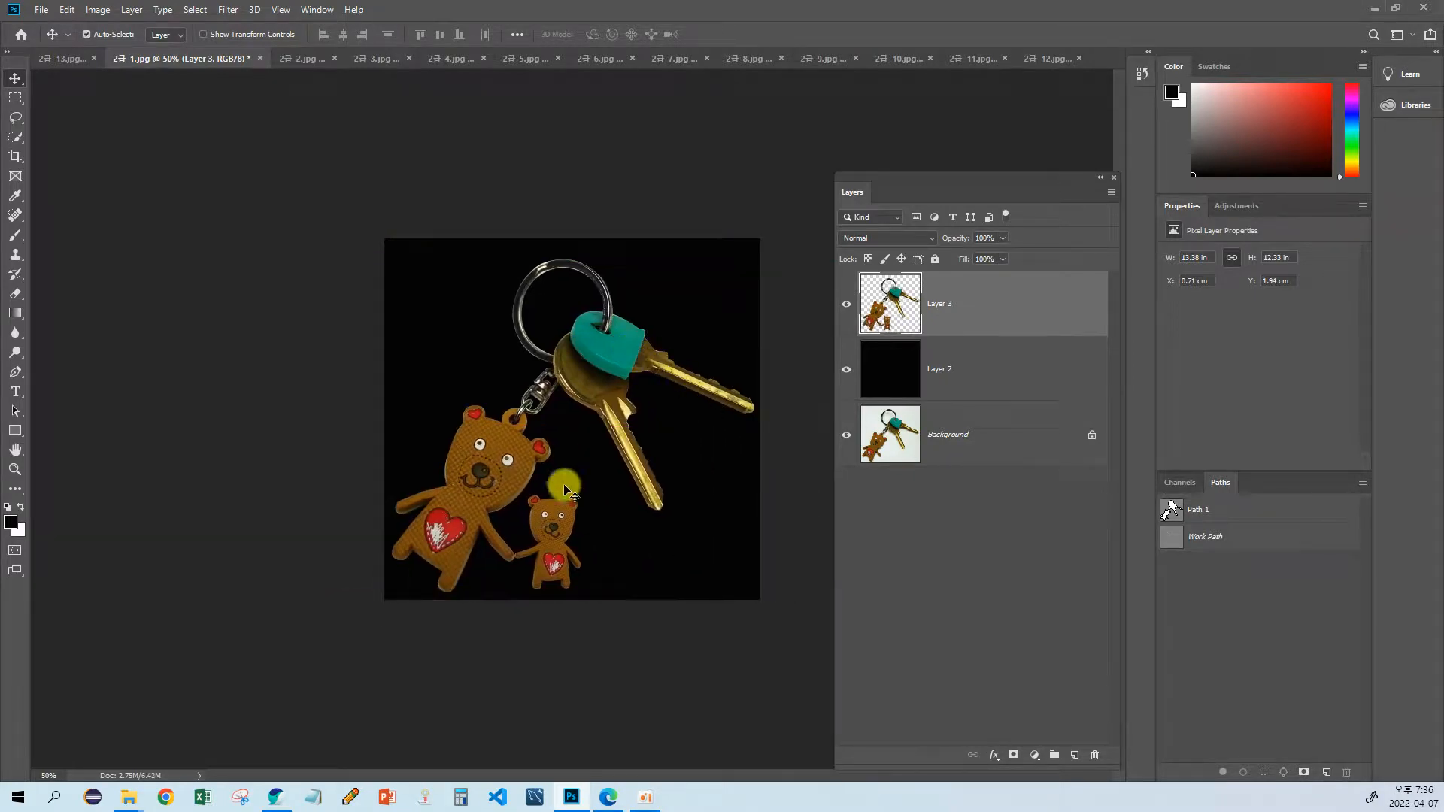
Step: Switch to a blank Notepad window, enlarge it and place it beside the bears-and-keys image
{"action": "left_click", "coordinate": [310, 800]}
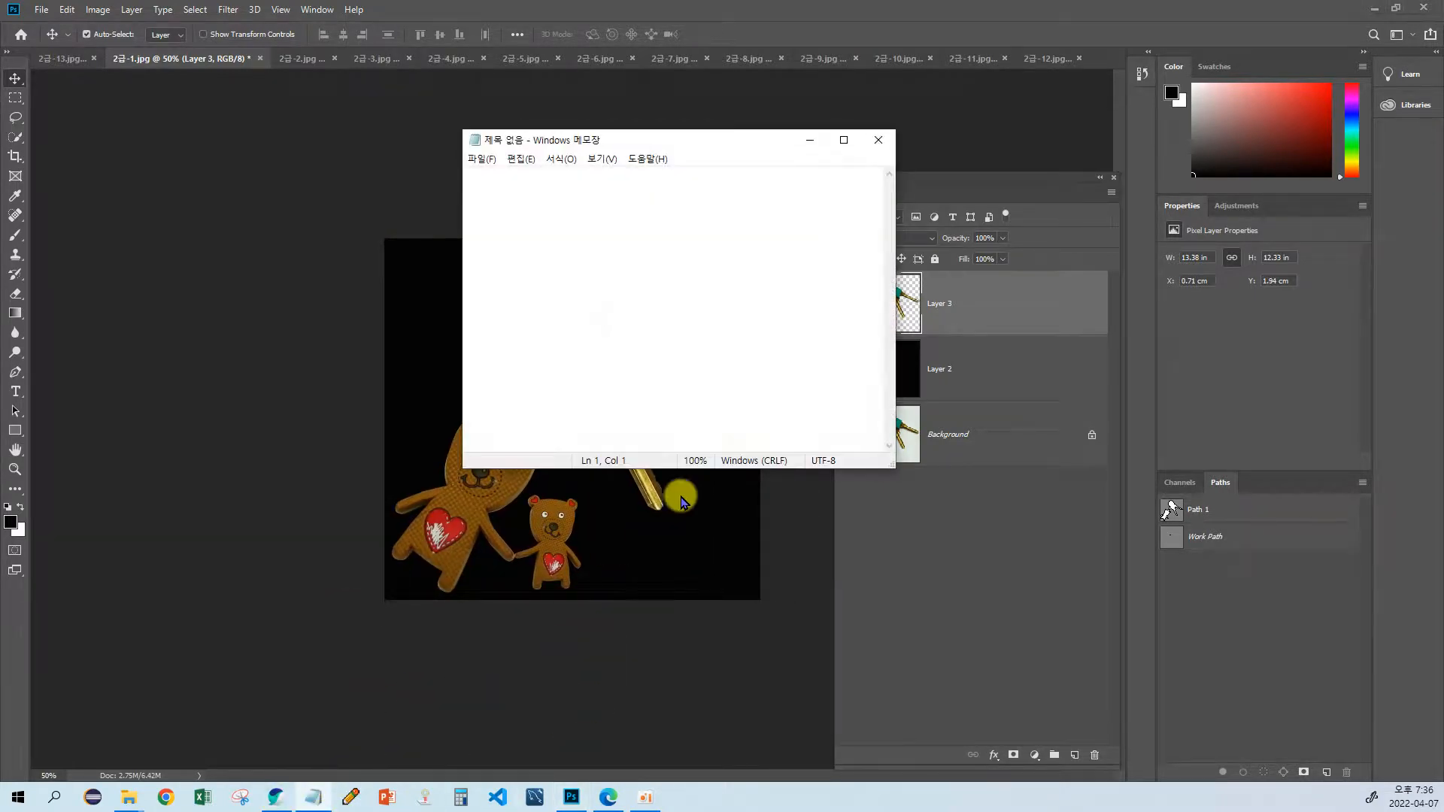
{"action": "left_click_drag", "start_coordinate": [885, 459], "coordinate": [1061, 636]}
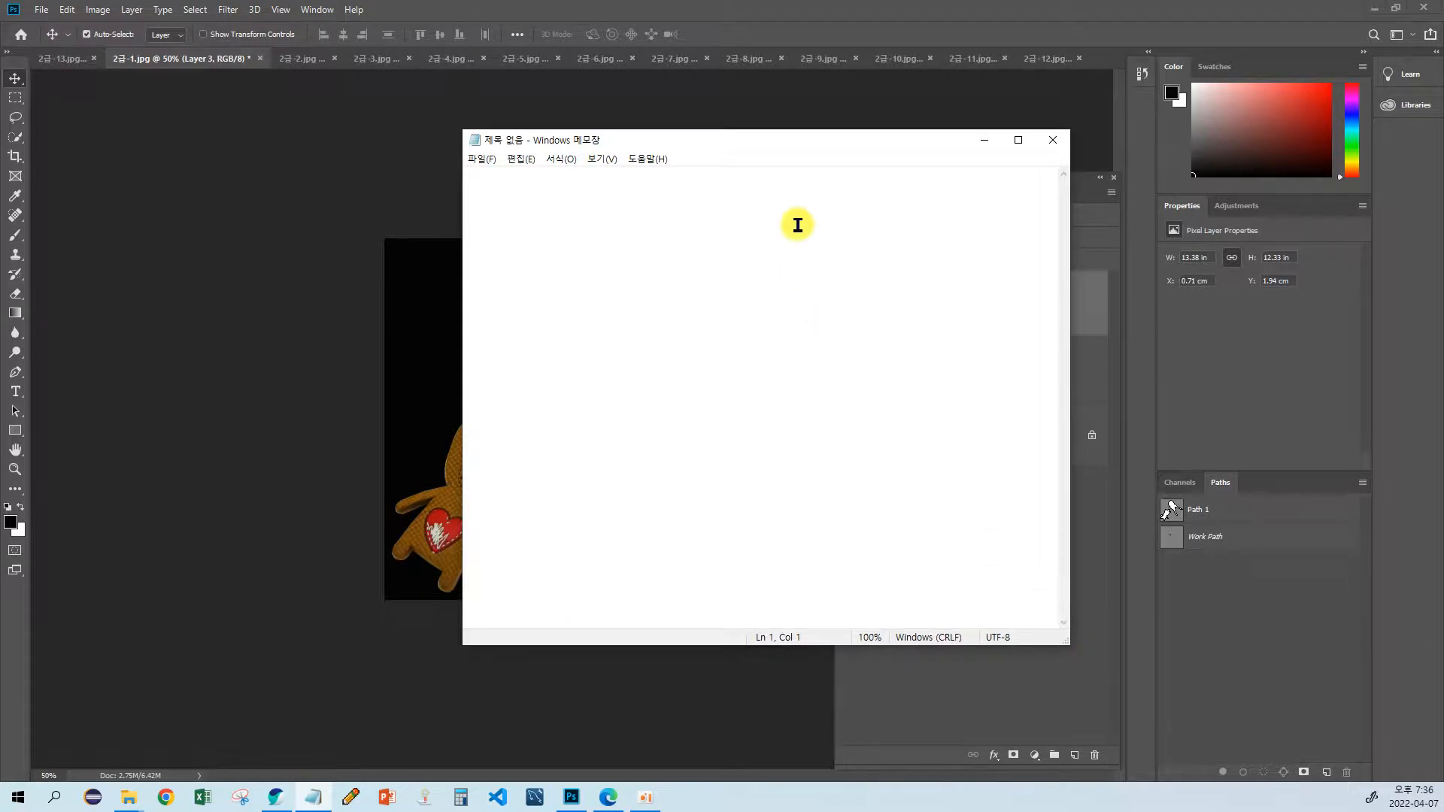
{"action": "left_click_drag", "start_coordinate": [745, 134], "coordinate": [1052, 170]}
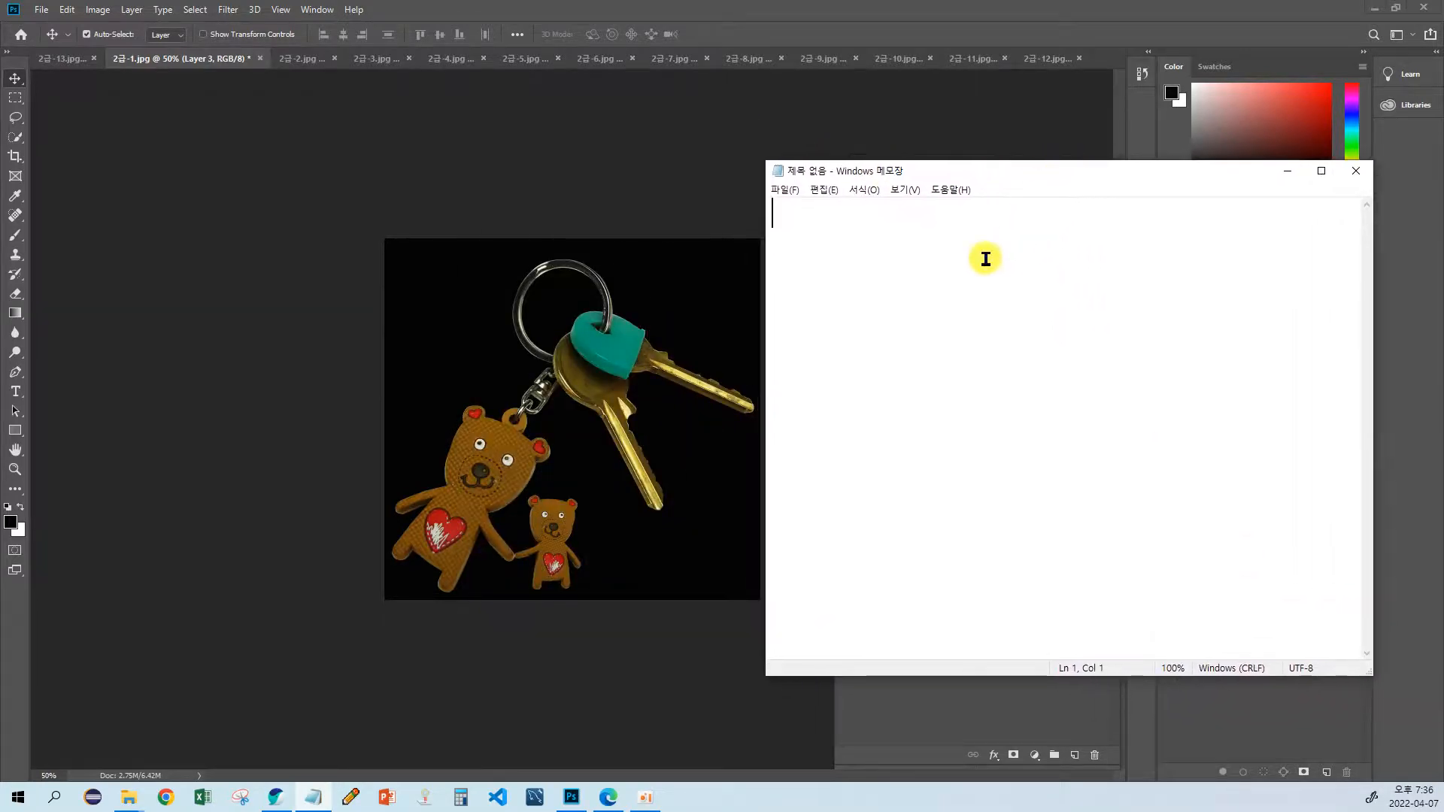
Step: Write the workflow note "pentool > 영역" on the first line of the blank note
{"action": "type", "text": "pentool"}
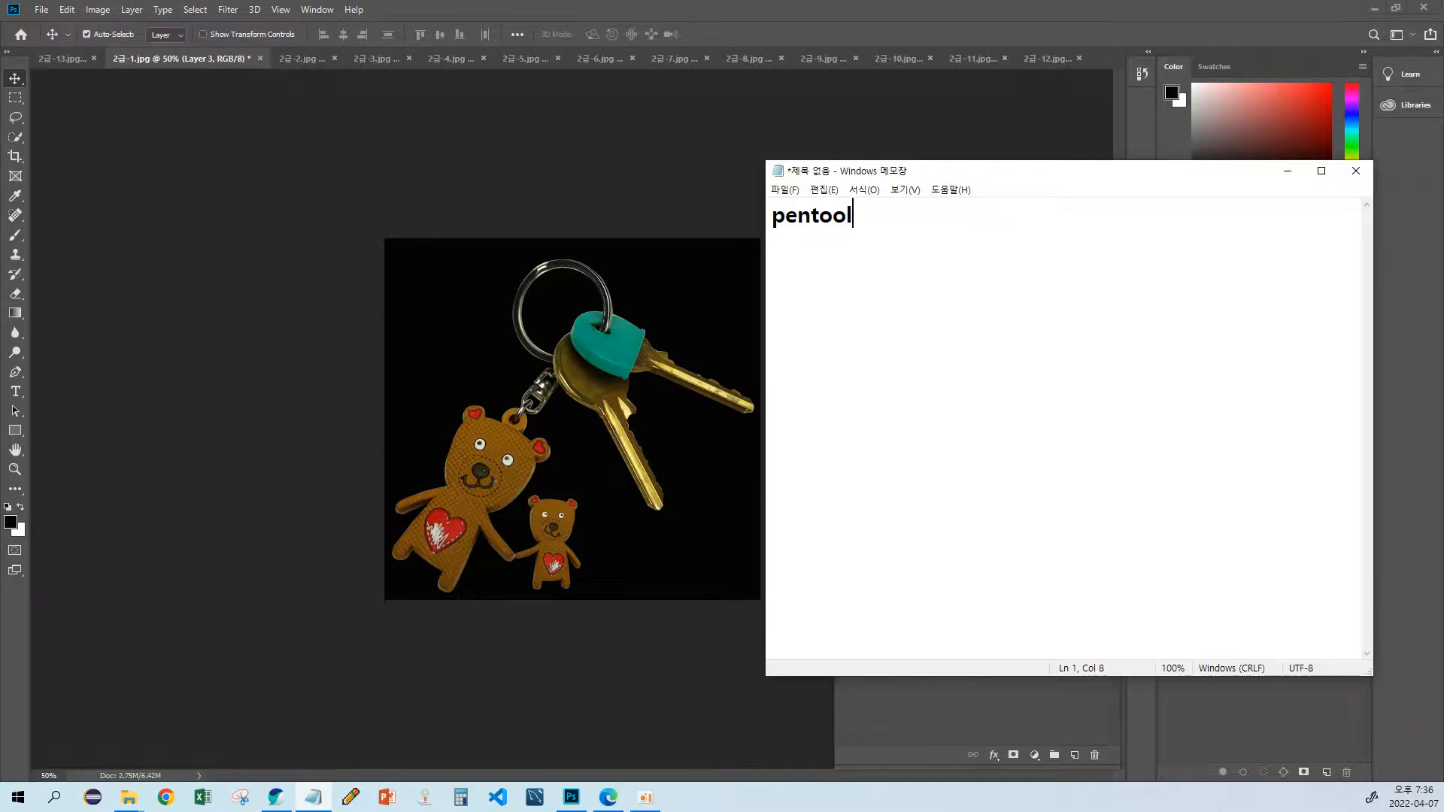
{"action": "type", "text": ">"}
{"action": "type", "text": "du"}
{"action": "key", "text": "BackSpace"}
{"action": "key", "text": "BackSpace"}
{"action": "type", "text": "영역"}
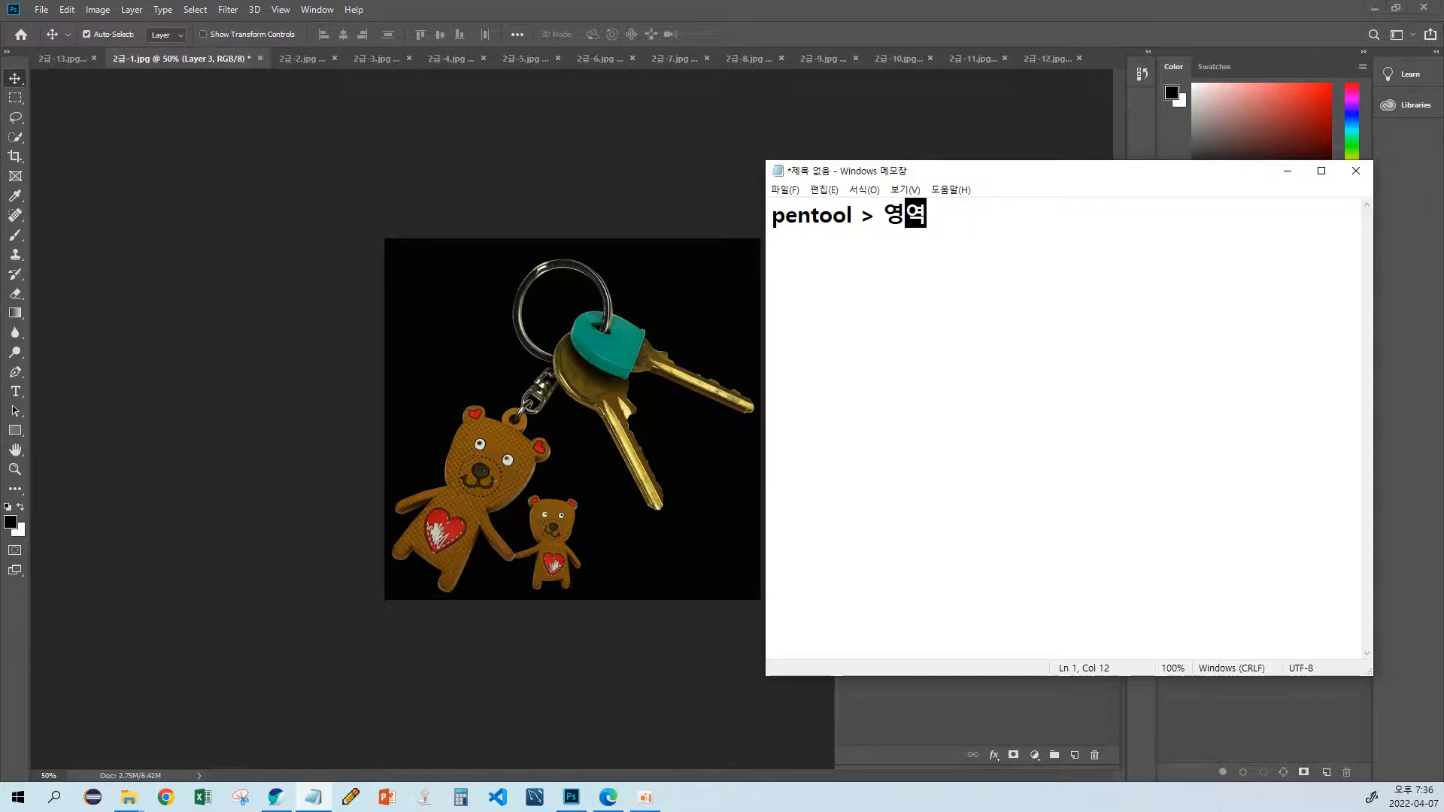
Step: Switch back to Photoshop, load Path 1 as a selection, and examine Path 1 and the Work Path individually
{"action": "left_click", "coordinate": [538, 126]}
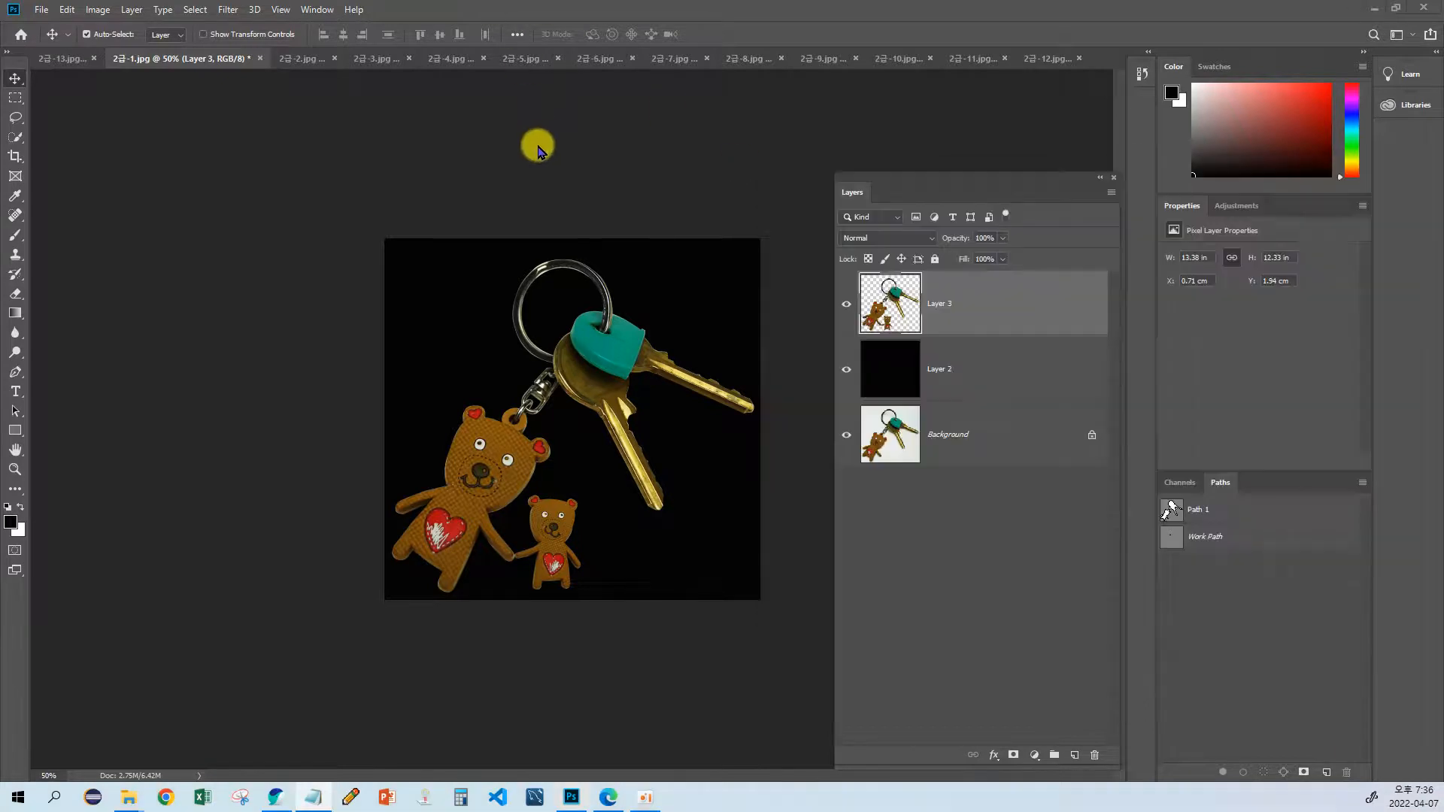
{"action": "left_click", "coordinate": [1173, 513], "text": "ctrl"}
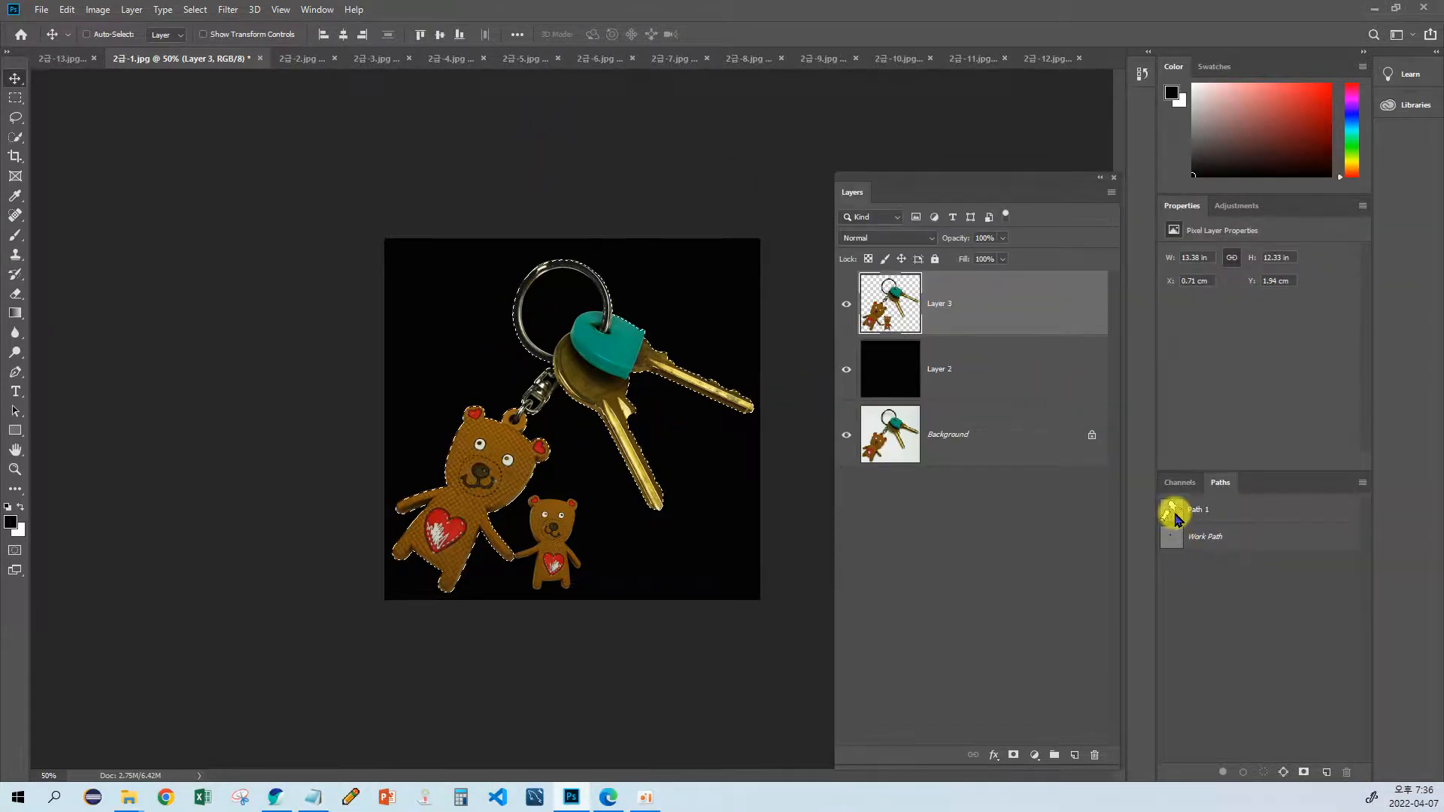
{"action": "left_click", "coordinate": [1173, 513]}
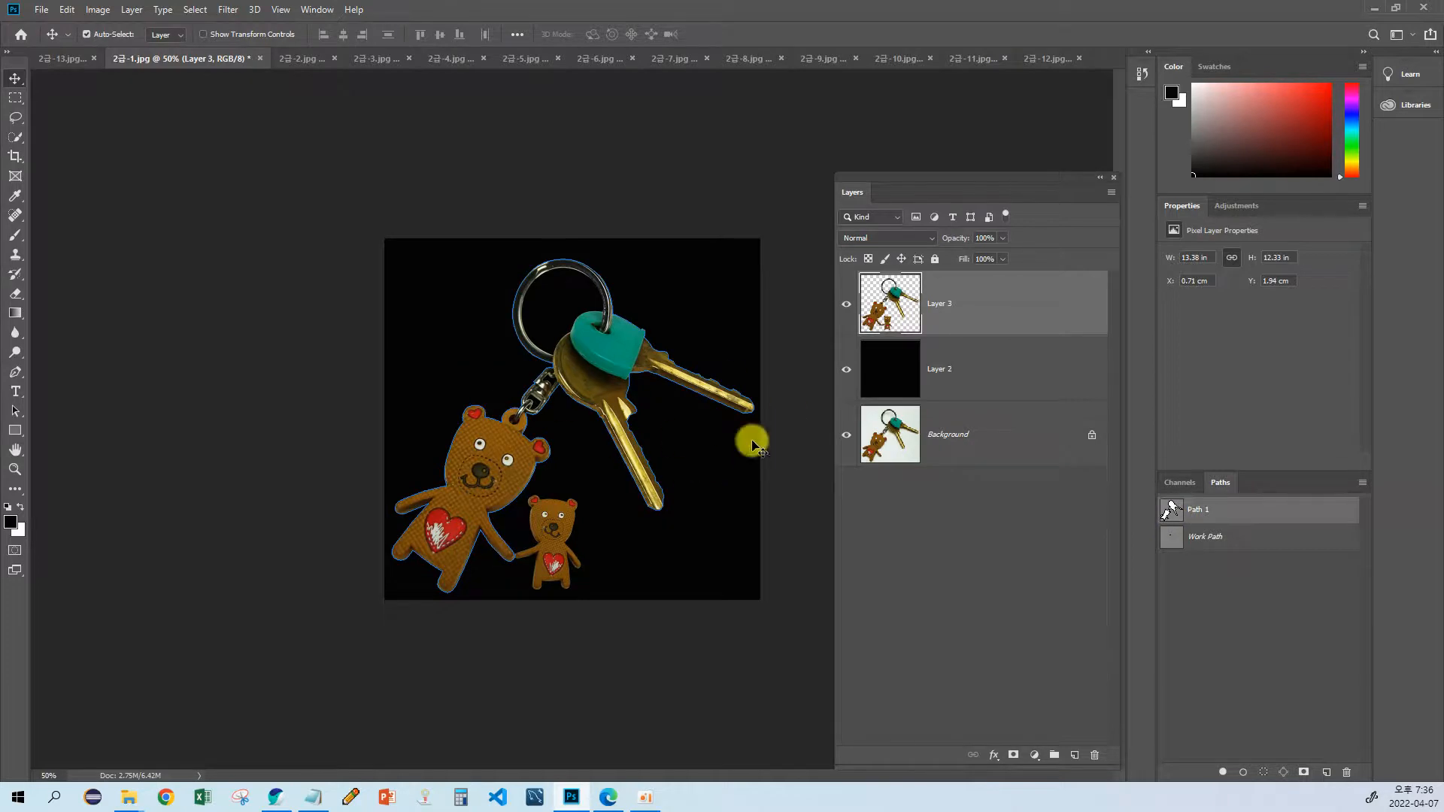
{"action": "left_click", "coordinate": [1168, 533]}
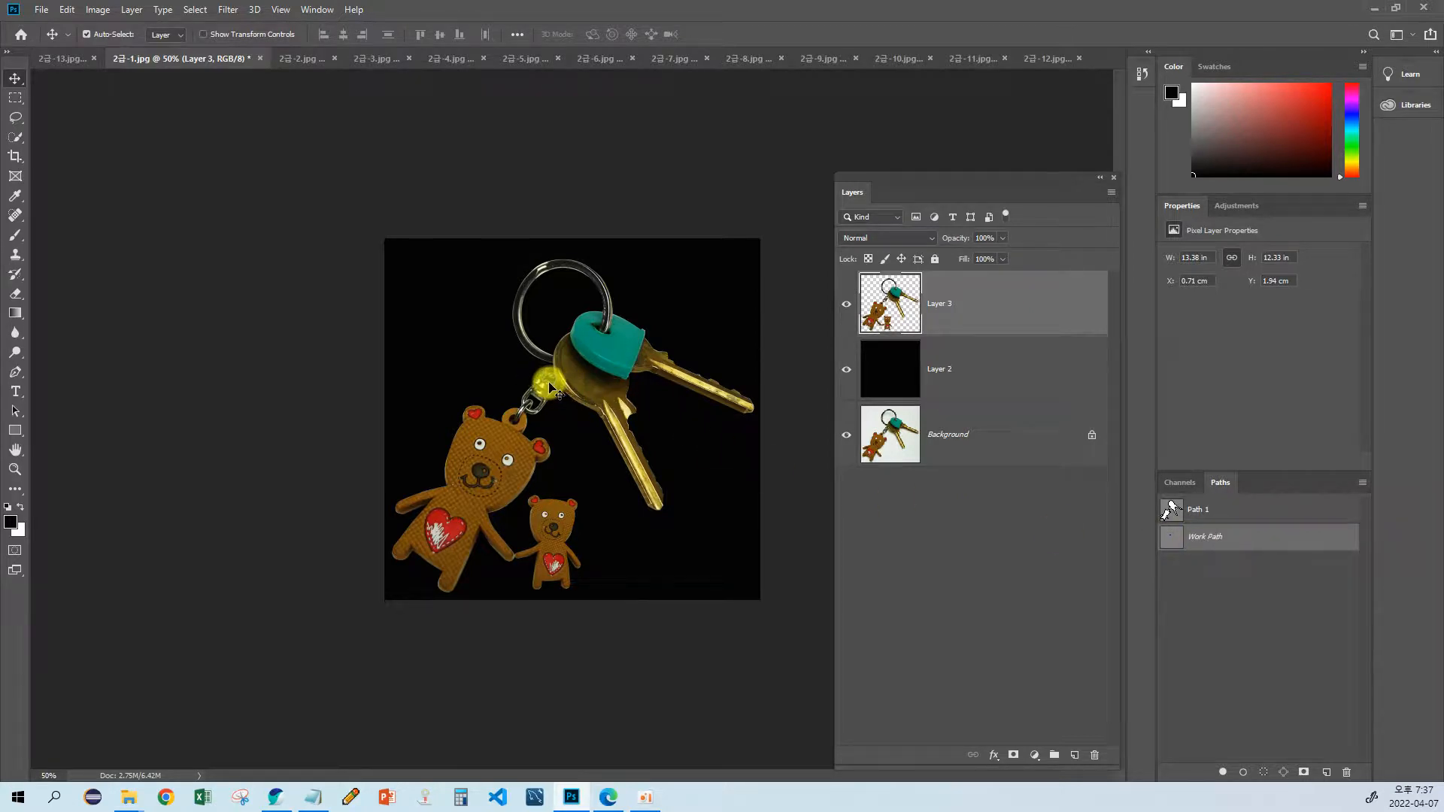
{"action": "key", "text": "ctrl"}
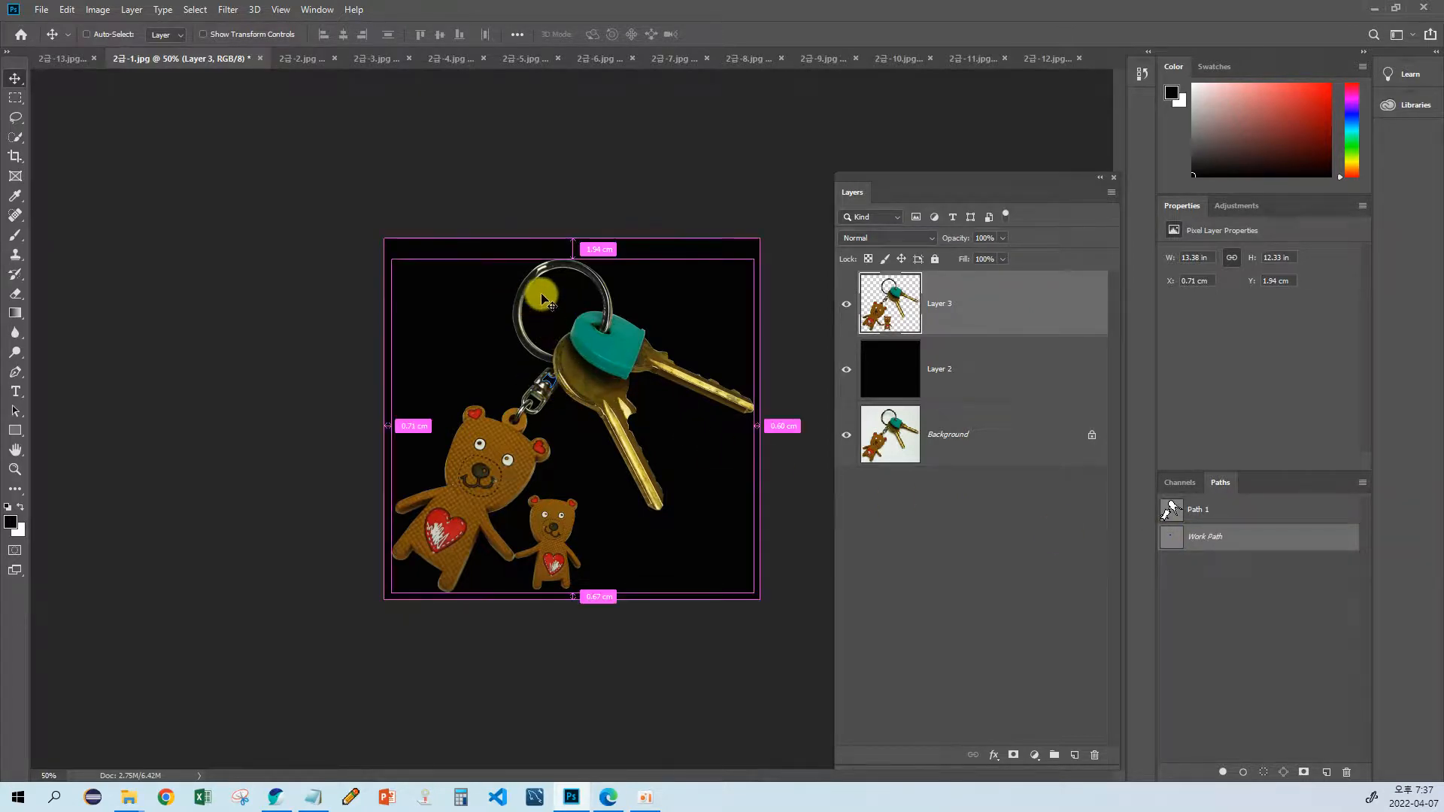
{"action": "left_click_drag", "start_coordinate": [554, 293], "coordinate": [580, 287]}
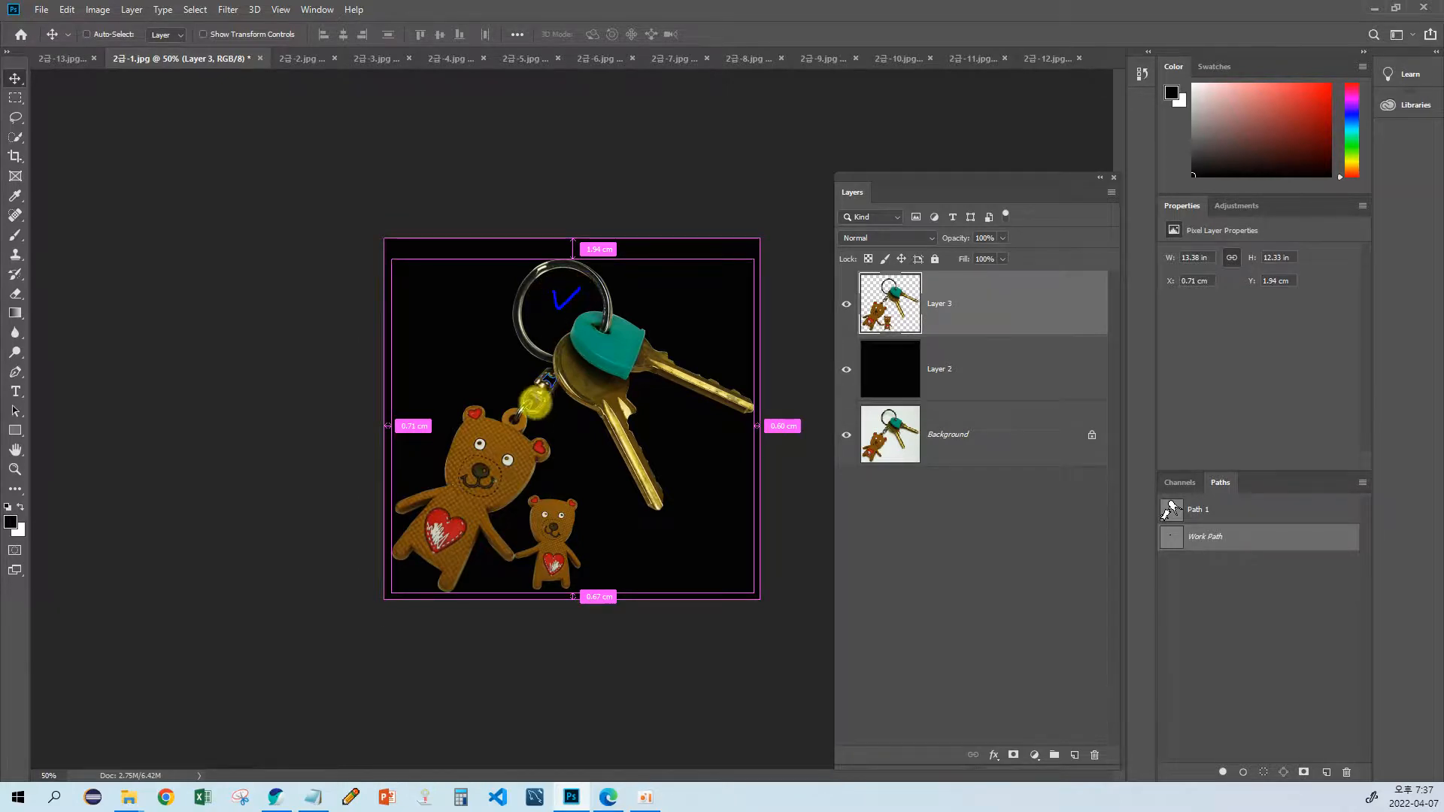
{"action": "key", "text": "Escape"}
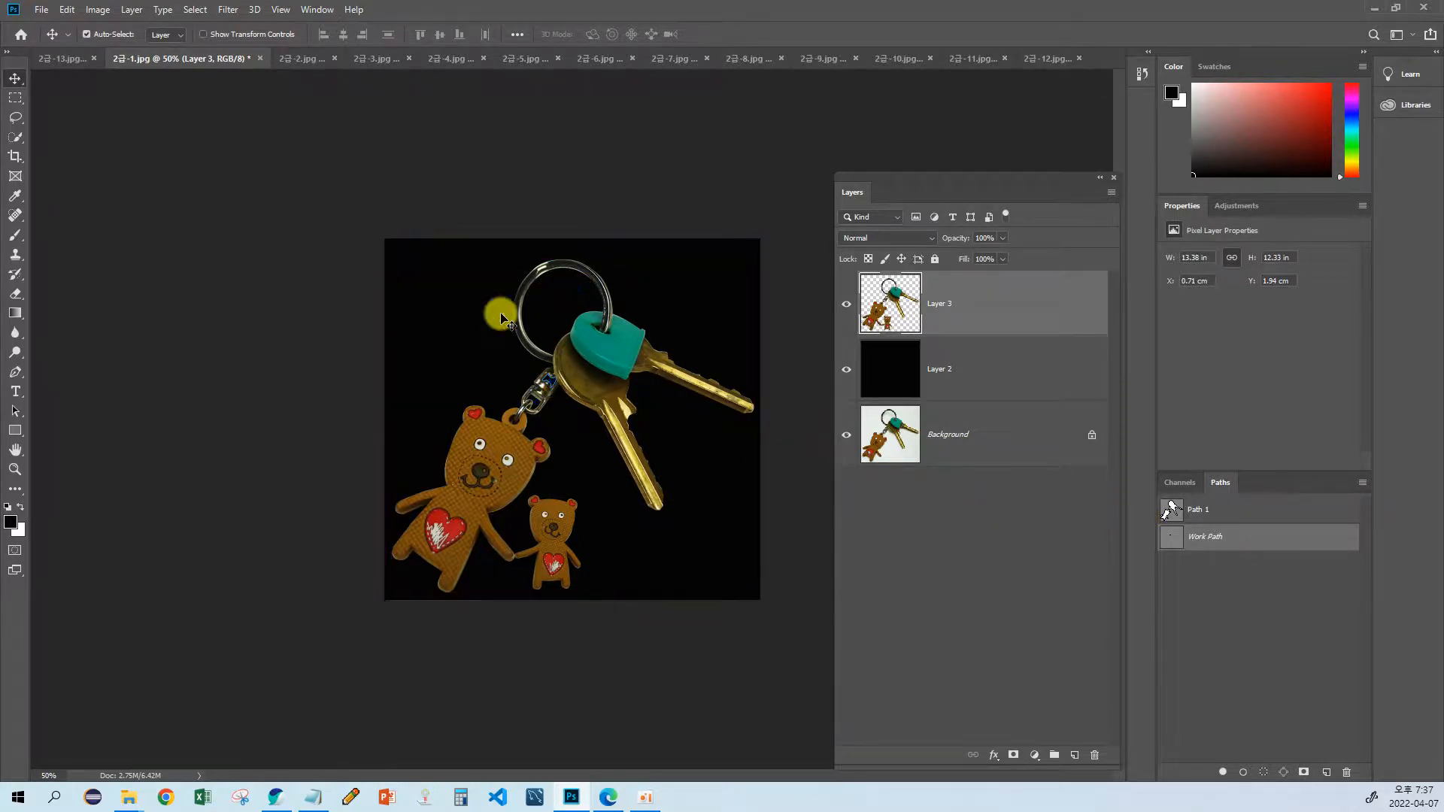
Step: Switch to the Notepad note and append "> 추가영역 >" after "pentool > 영역"
{"action": "key", "text": "alt+Tab"}
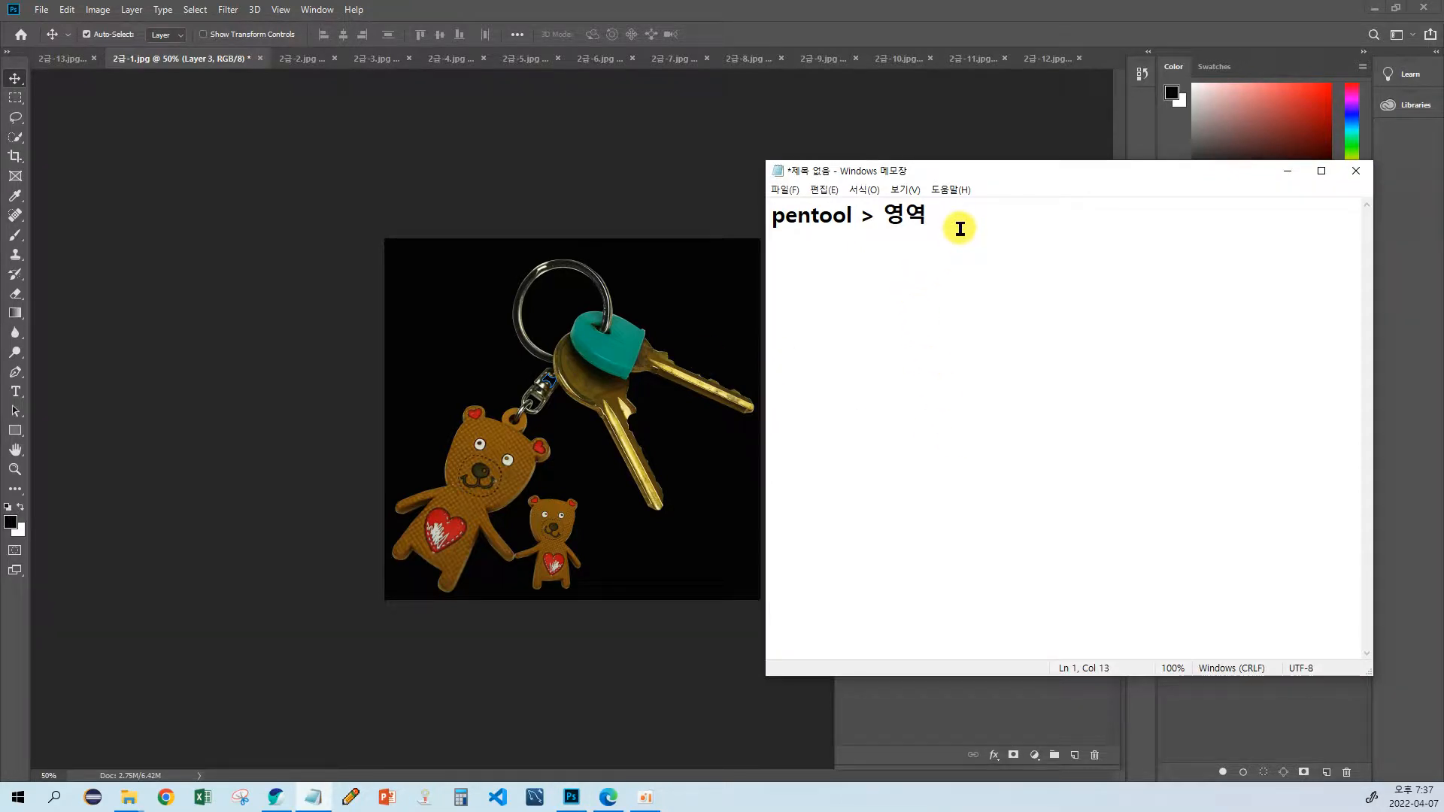
{"action": "type", "text": "> "}
{"action": "type", "text": "추"}
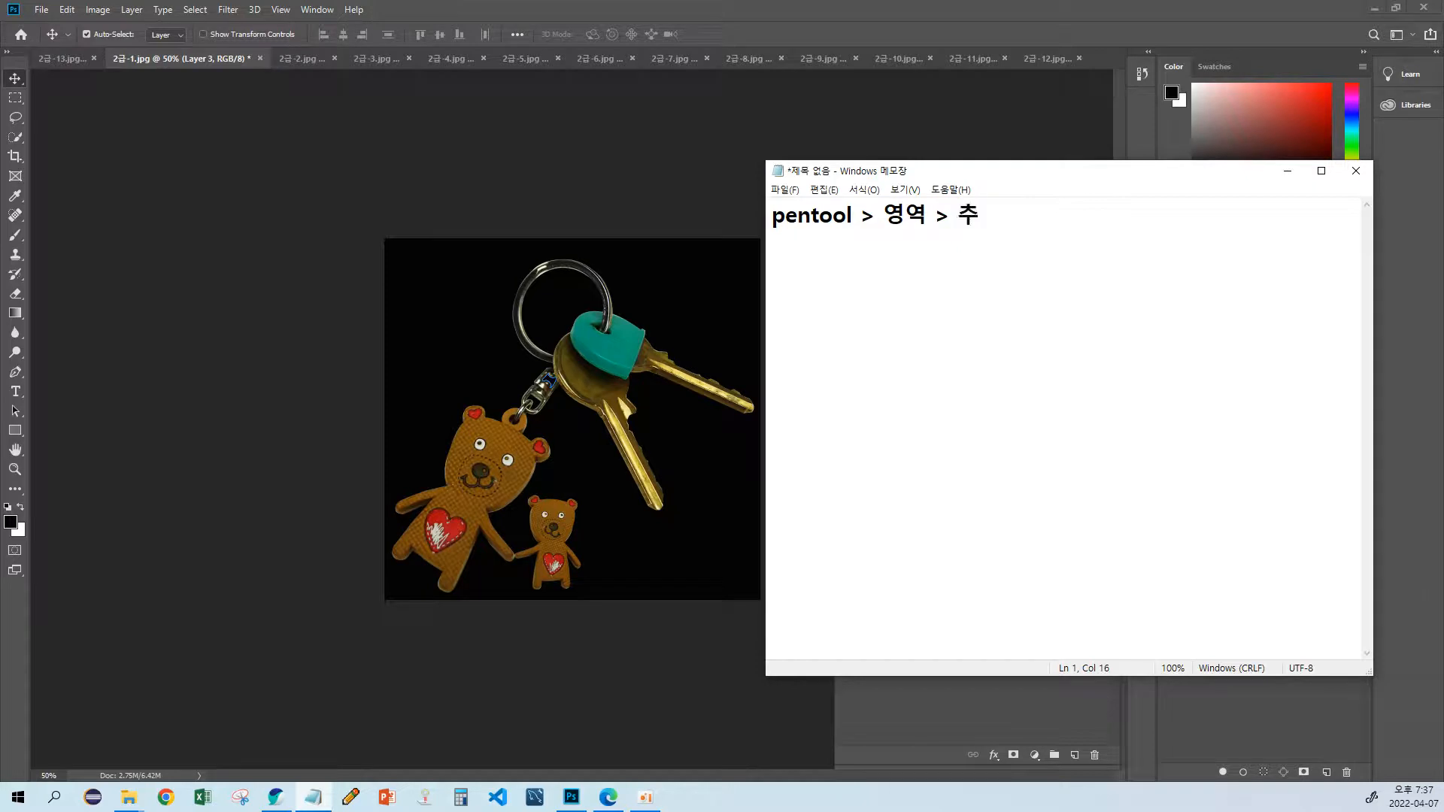
{"action": "type", "text": "가영역"}
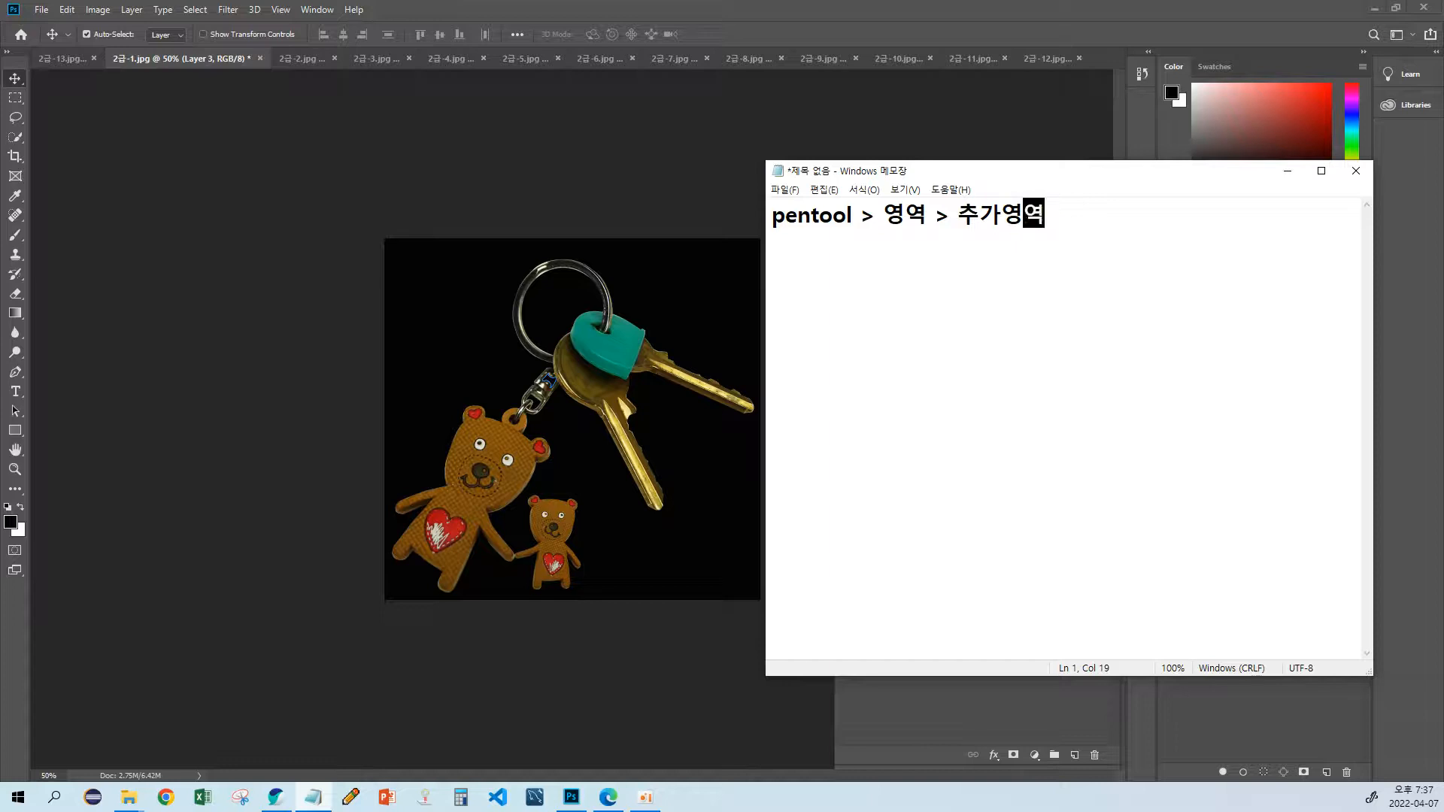
{"action": "type", "text": ">"}
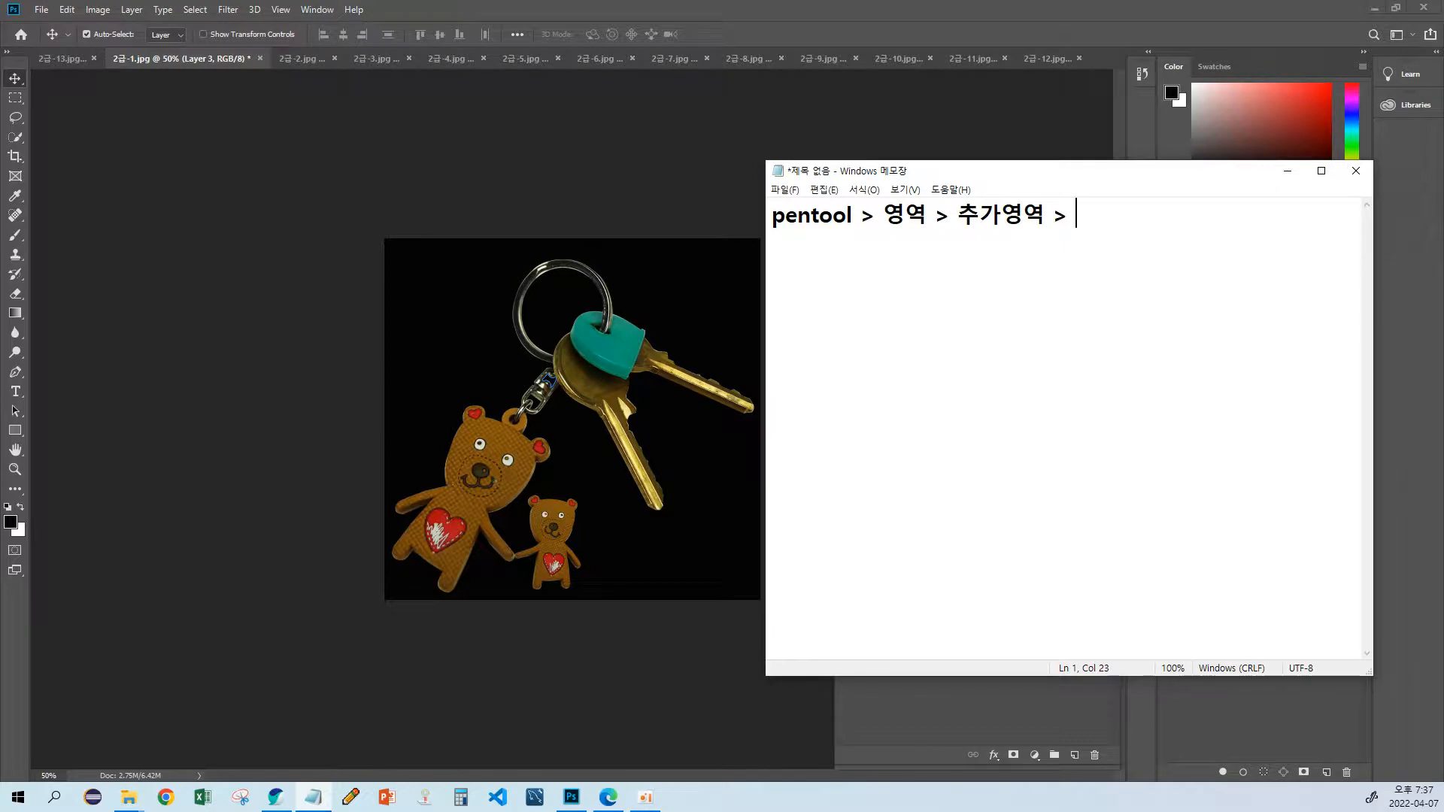
Step: Continue the workflow note with "복제할부분 > lasso툴 영역"
{"action": "type", "text": "복제할부분"}
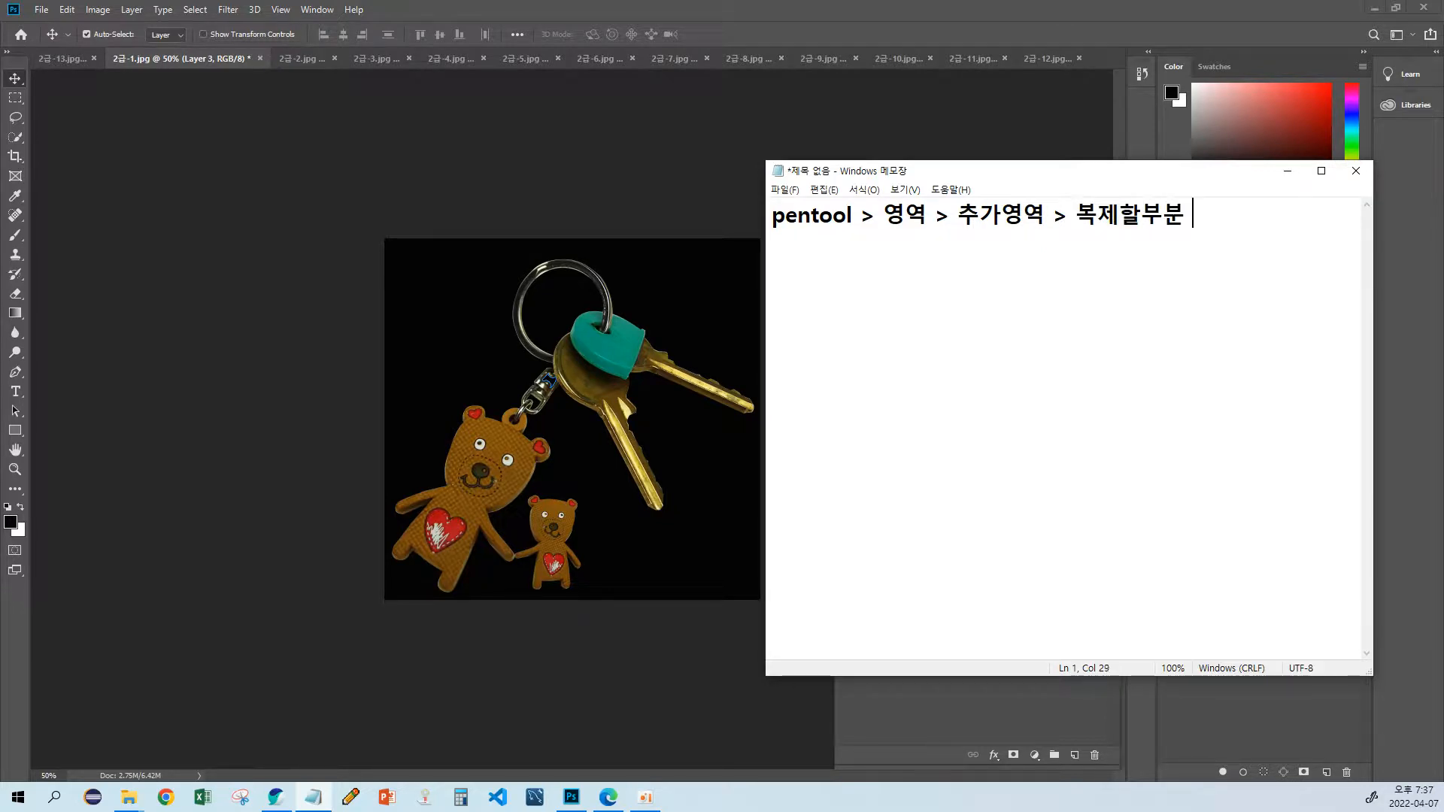
{"action": "type", "text": " > lasso"}
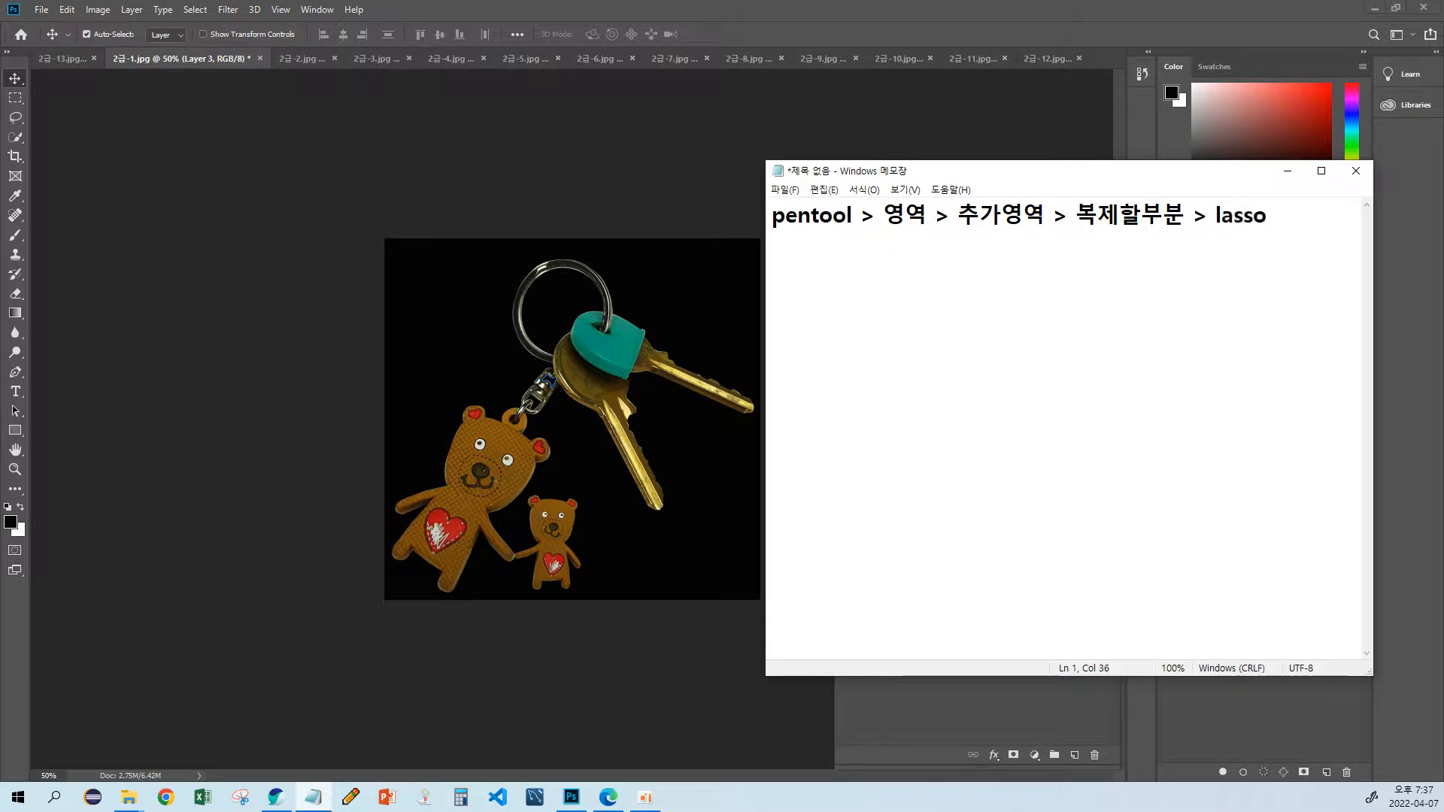
{"action": "type", "text": "툴"}
{"action": "key", "text": "Return"}
{"action": "key", "text": "BackSpace"}
{"action": "type", "text": "영역"}
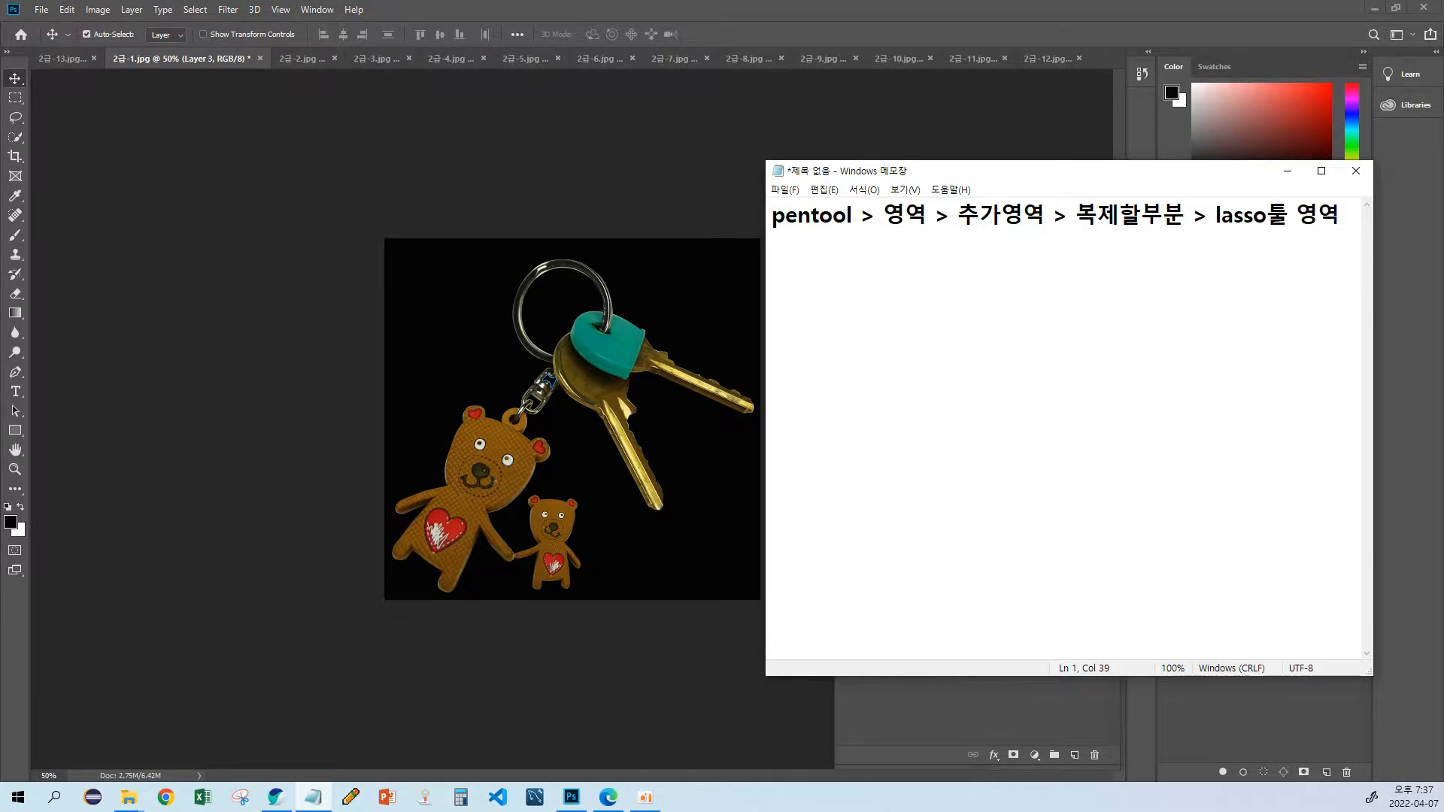
Step: Add the layer-copy stage "> 레이어 복사(ctrl J)" on the second line of the note
{"action": "key", "text": "Return"}
{"action": "type", "text": ">"}
{"action": "type", "text": "ㅊㅅ"}
{"action": "key", "text": "BackSpace"}
{"action": "key", "text": "BackSpace"}
{"action": "type", "text": "fpdl"}
{"action": "key", "text": "BackSpace"}
{"action": "key", "text": "BackSpace"}
{"action": "key", "text": "BackSpace"}
{"action": "key", "text": "BackSpace"}
{"action": "type", "text": "레이어 볶"}
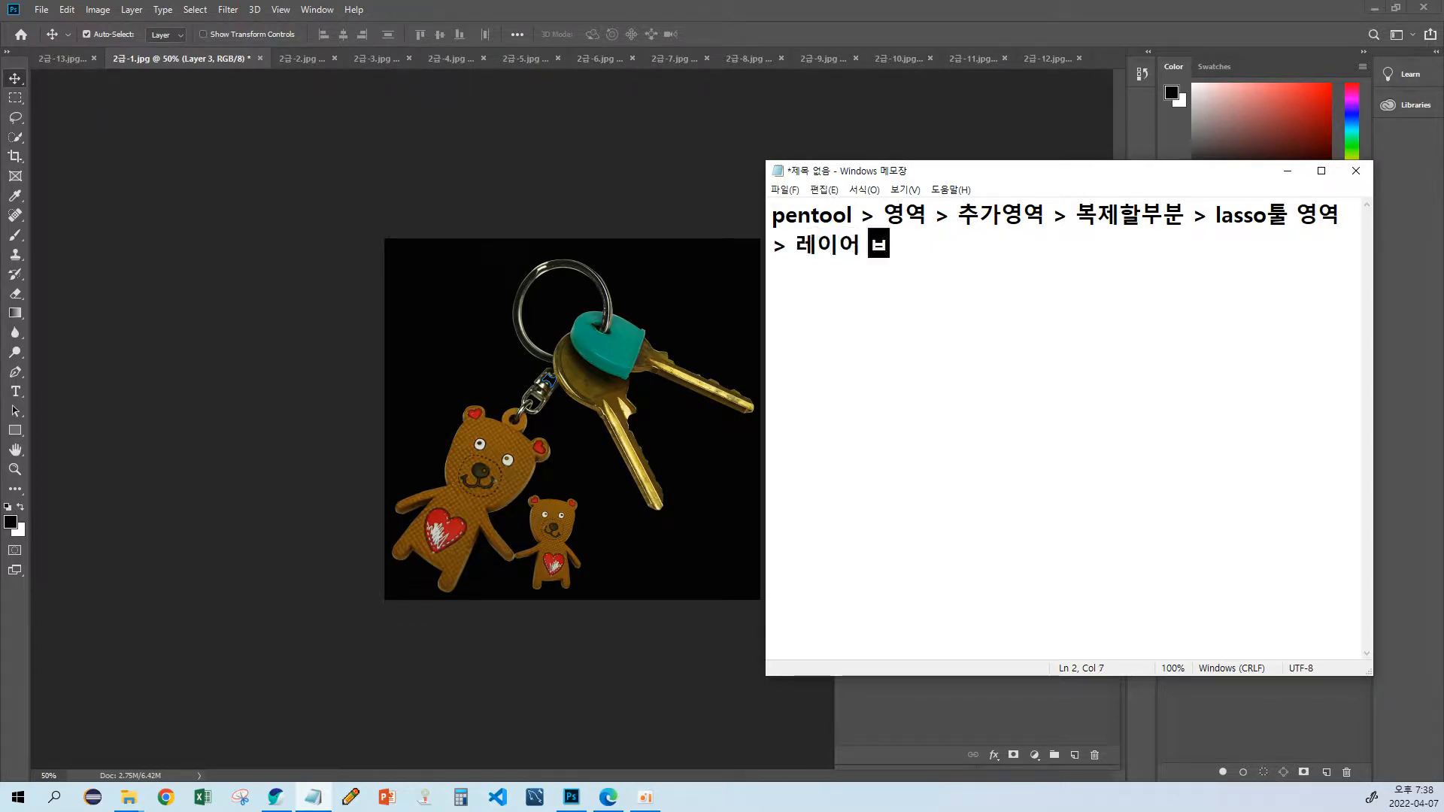
{"action": "type", "text": "사("}
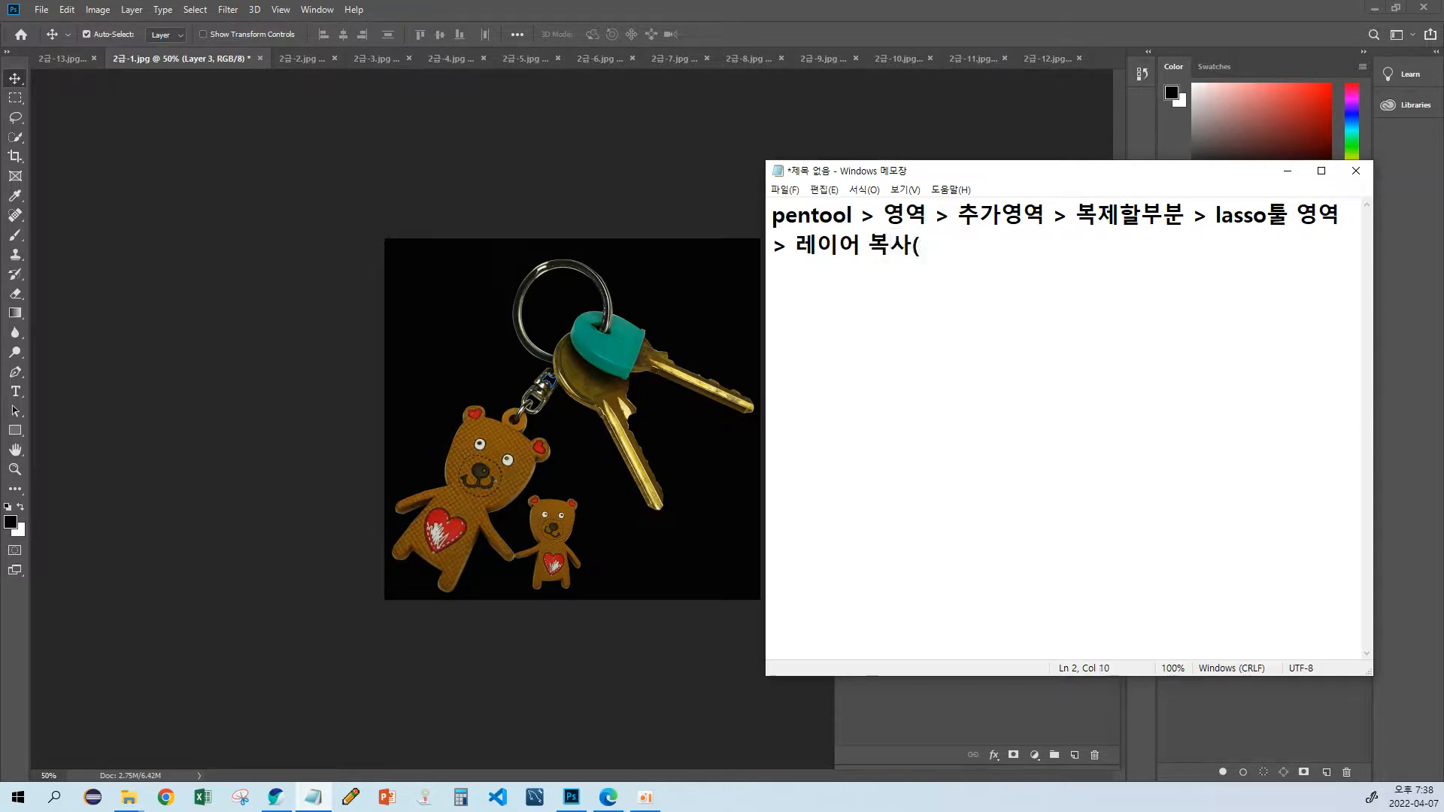
{"action": "type", "text": "ctrl J) > dnlcl"}
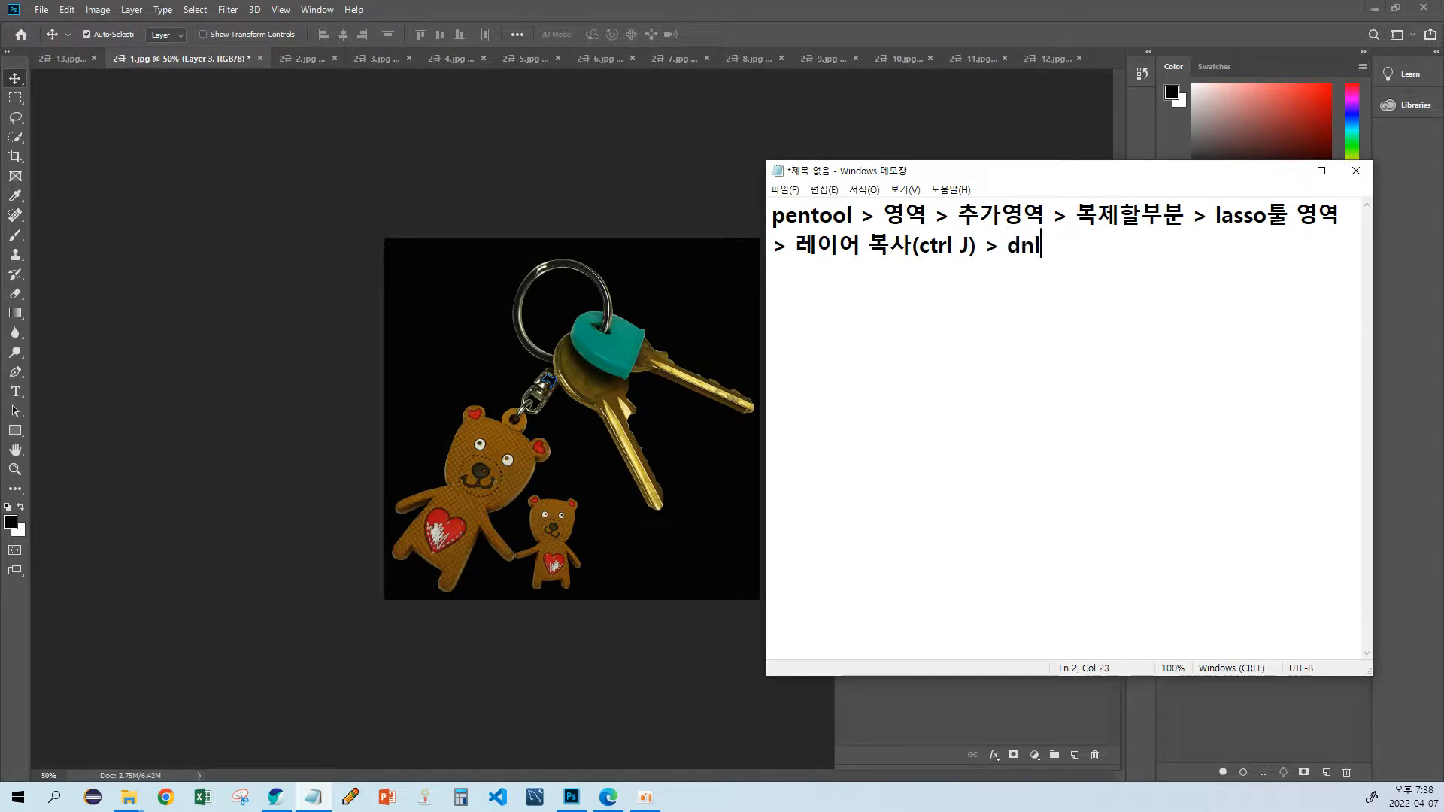
Step: Append "> ctrl T" after the layer-copy stage in the note
{"action": "key", "text": "BackSpace"}
{"action": "key", "text": "BackSpace"}
{"action": "key", "text": "BackSpace"}
{"action": "key", "text": "BackSpace"}
{"action": "key", "text": "BackSpace"}
{"action": "type", "text": "ㅊ"}
{"action": "key", "text": "BackSpace"}
{"action": "type", "text": "ctrl T(zm"}
{"action": "key", "text": "BackSpace"}
{"action": "key", "text": "BackSpace"}
{"action": "type", "text": "크키"}
{"action": "key", "text": "BackSpace"}
{"action": "key", "text": "BackSpace"}
{"action": "key", "text": "BackSpace"}
{"action": "key", "text": "BackSpace"}
Step: Check the Free Transform command's name in Photoshop and expand the note's "ctrl T" entry to "Free Transform(ctrl T)"
{"action": "left_click", "coordinate": [65, 10]}
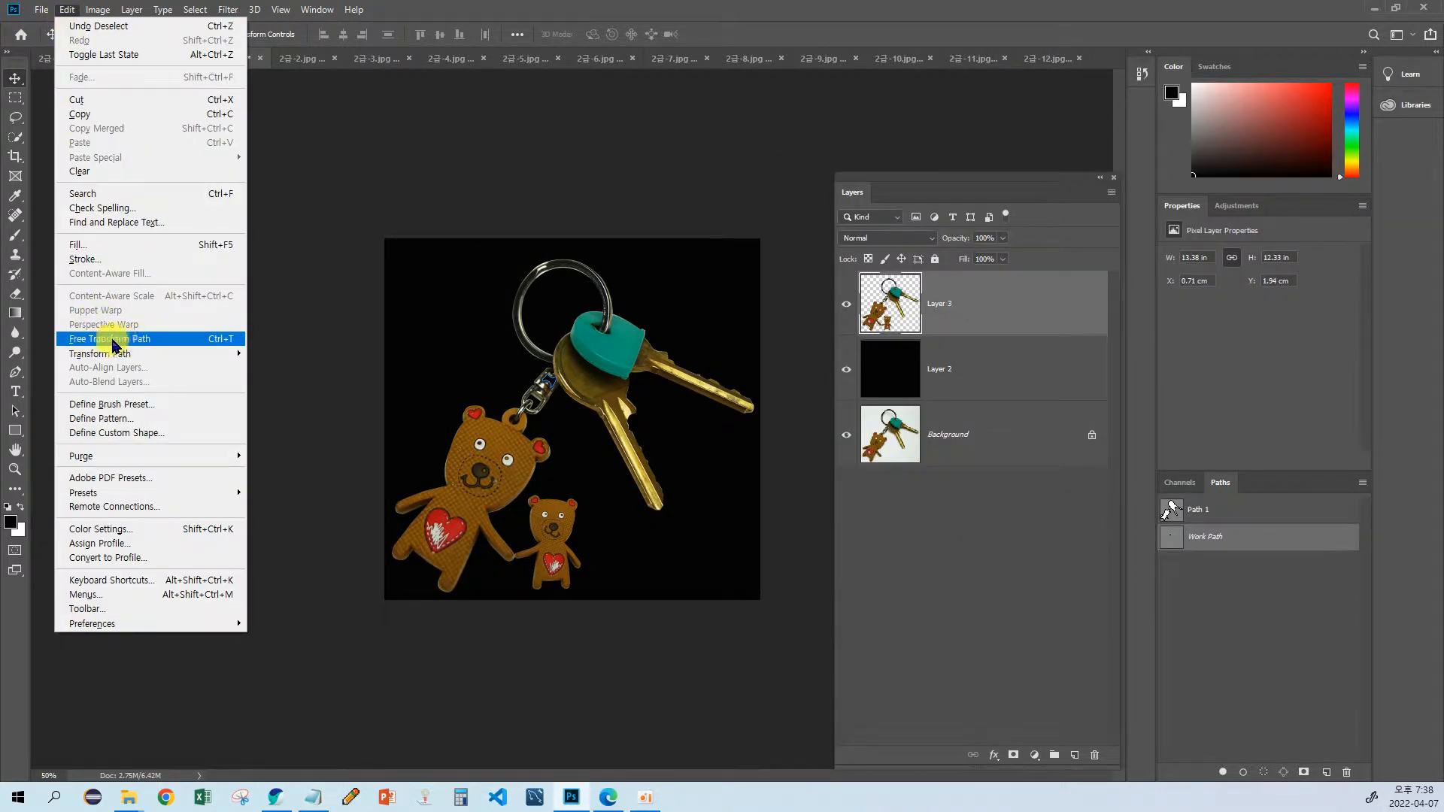
{"action": "key", "text": "alt+Tab"}
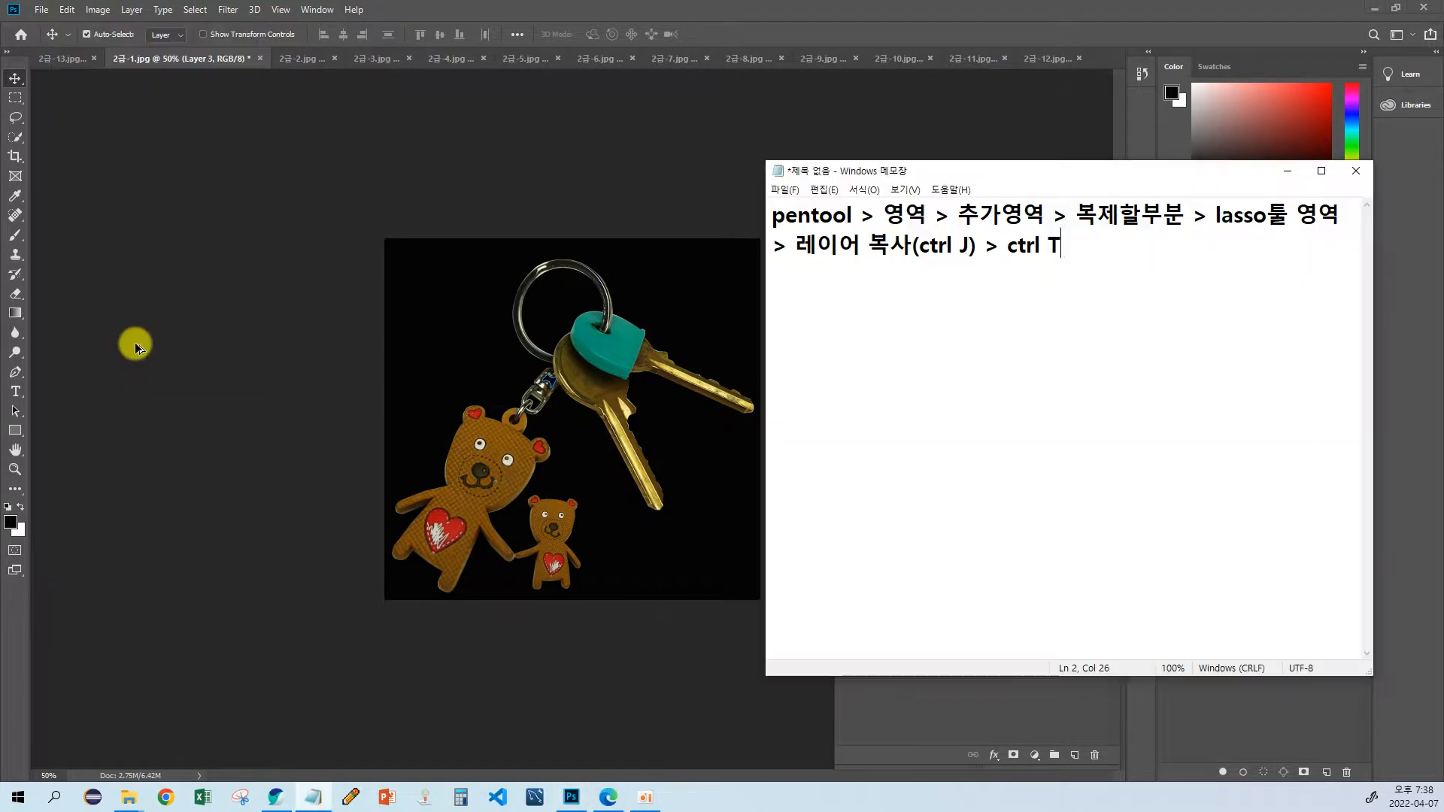
{"action": "key", "text": "Left"}
{"action": "key", "text": "Left"}
{"action": "key", "text": "Left"}
{"action": "type", "text": "ㄺㄷㄷ"}
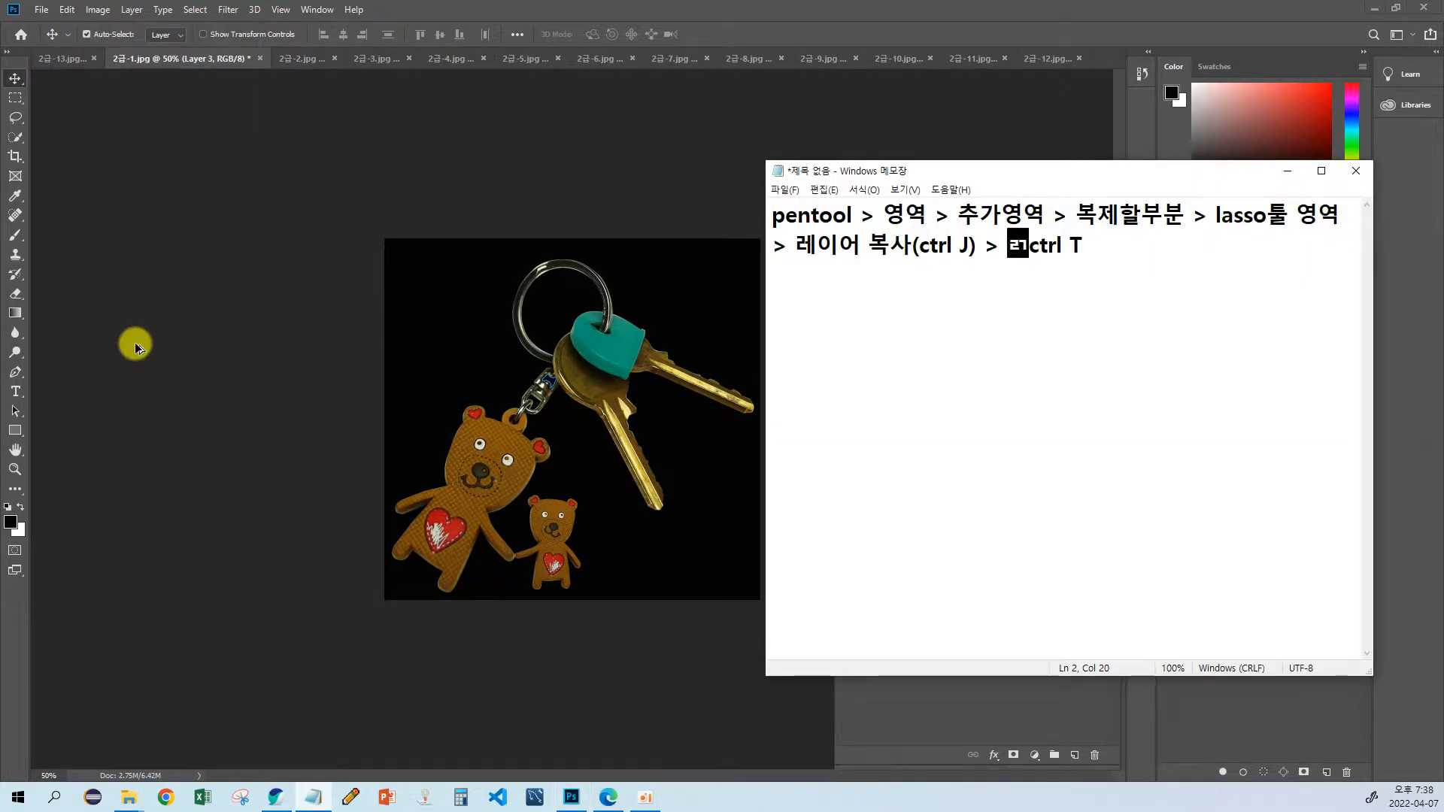
{"action": "key", "text": "BackSpace"}
{"action": "key", "text": "BackSpace"}
{"action": "key", "text": "BackSpace"}
{"action": "type", "text": "Free T"}
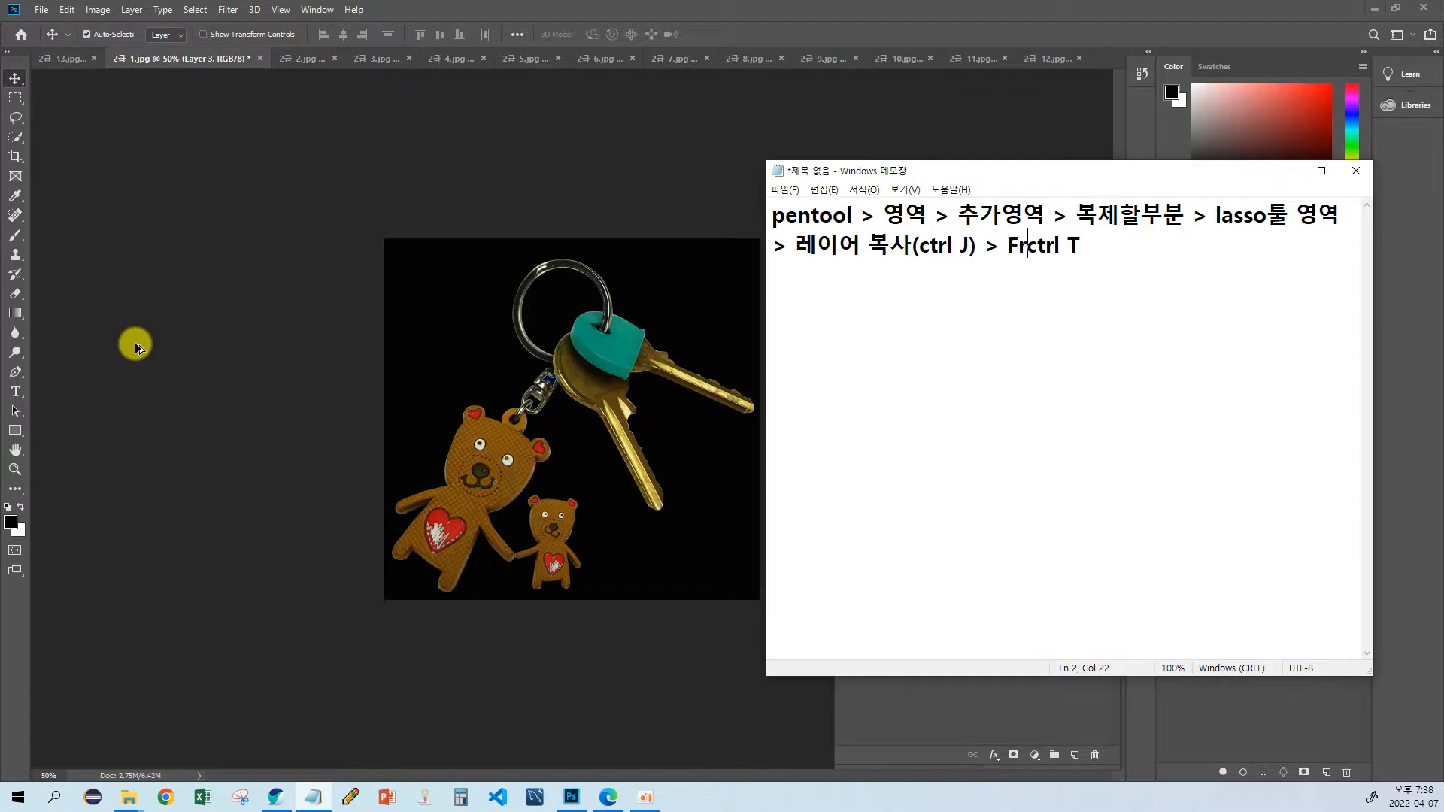
{"action": "type", "text": "ra"}
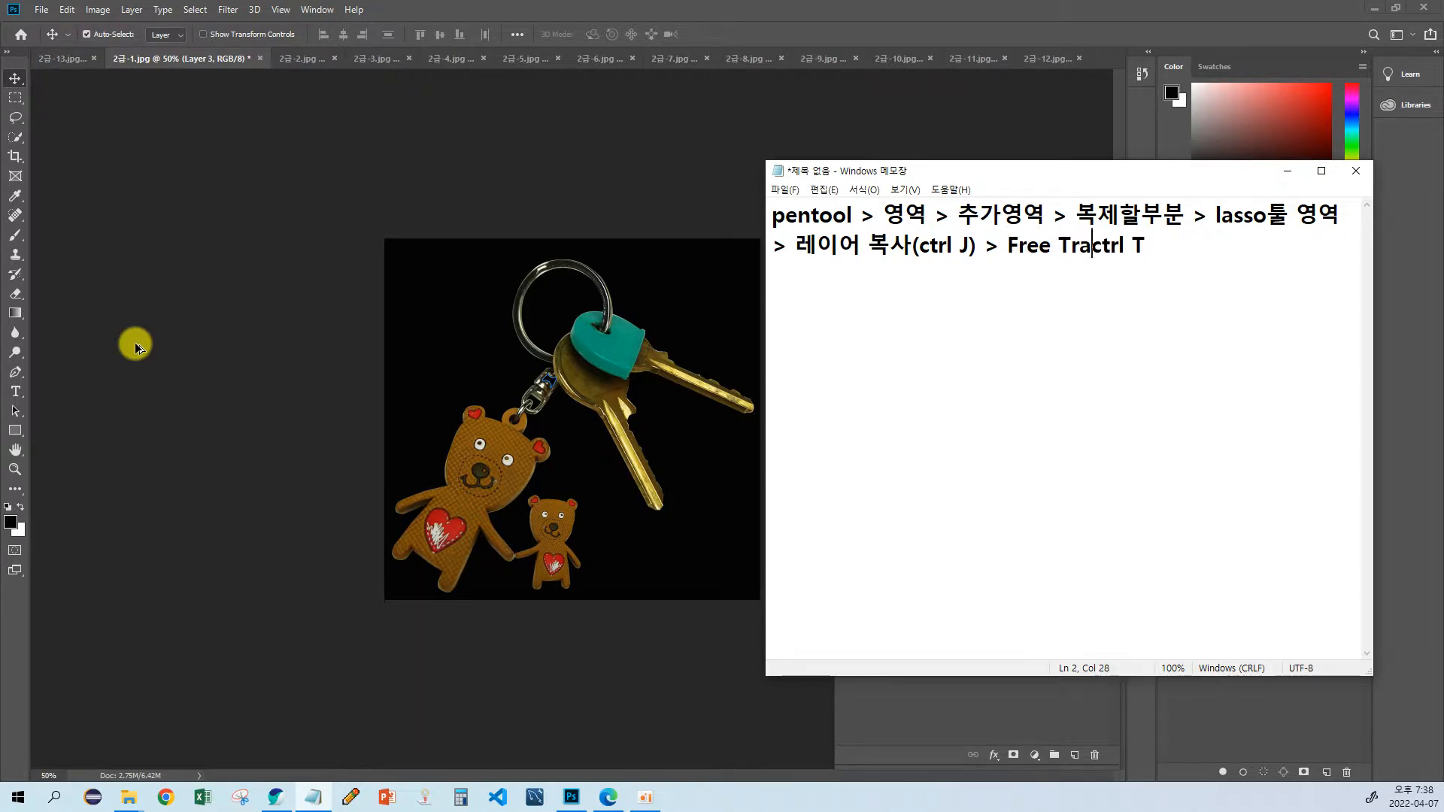
{"action": "type", "text": "nsfo"}
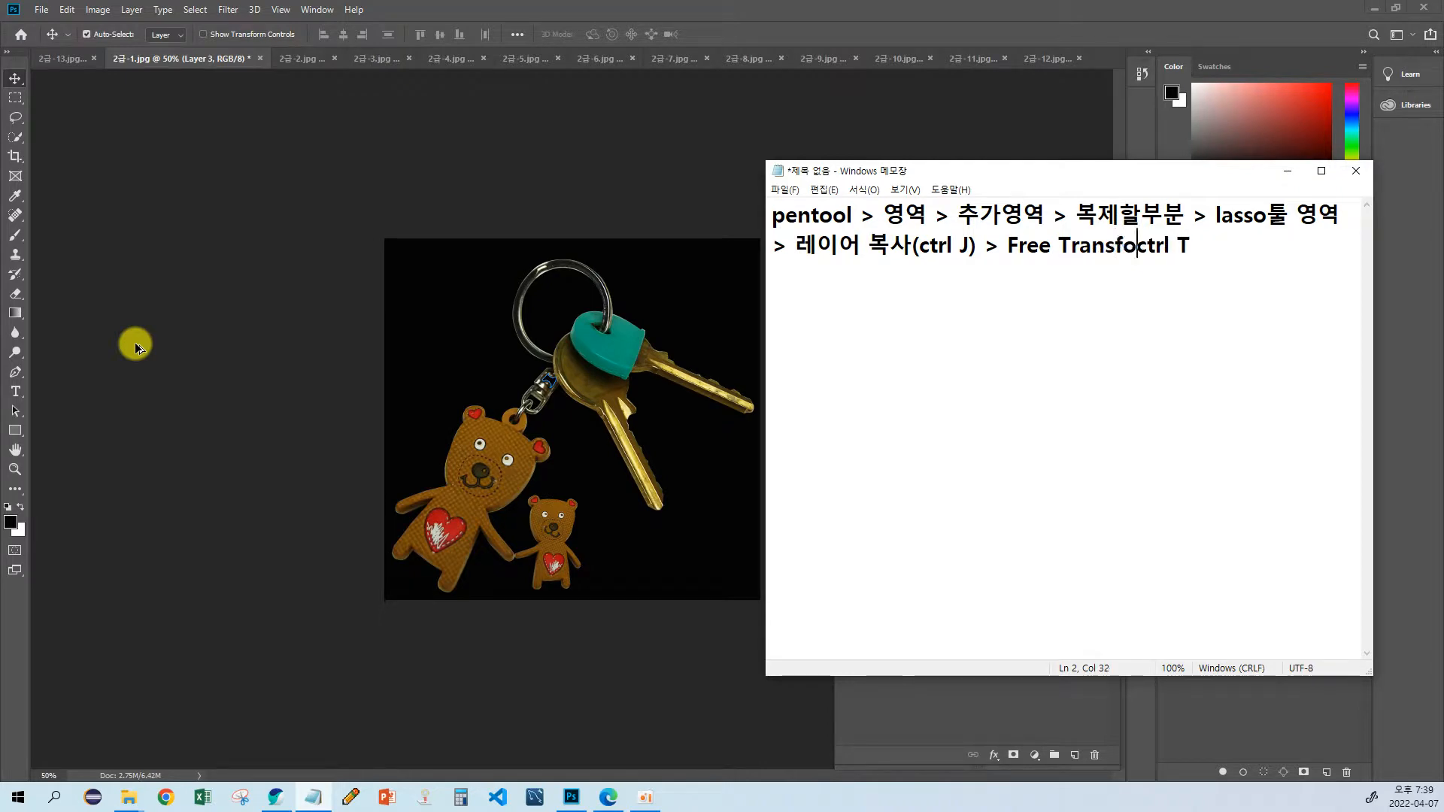
{"action": "type", "text": "rm("}
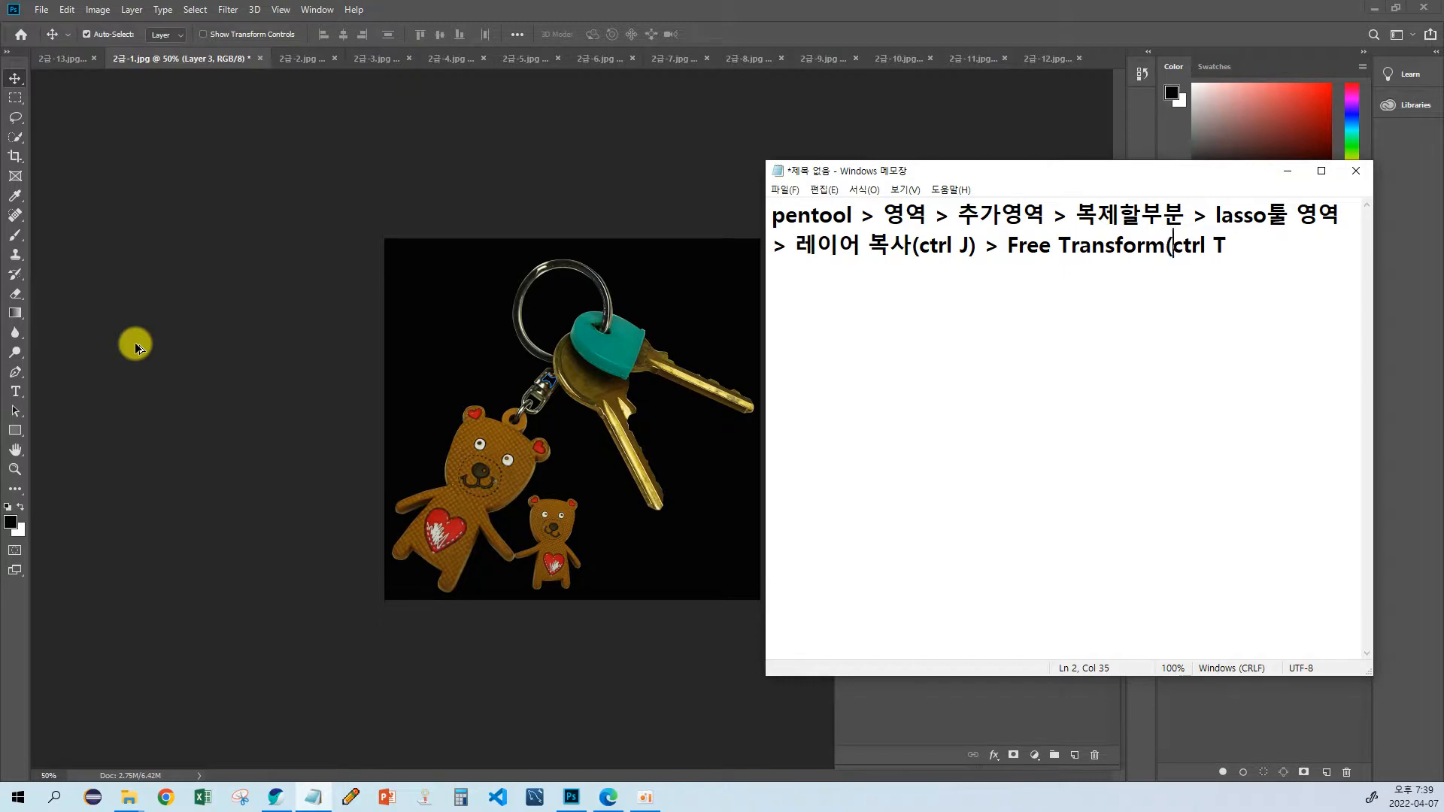
{"action": "key", "text": "Right"}
{"action": "key", "text": "Right"}
{"action": "key", "text": "Right"}
{"action": "key", "text": "Right"}
{"action": "key", "text": "Right"}
{"action": "type", "text": ")"}
{"action": "type", "text": " >"}
{"action": "type", "text": " zm"}
Step: Append "> 크키/좌우반전" after the Free Transform stage in the note
{"action": "key", "text": "BackSpace"}
{"action": "key", "text": "BackSpace"}
{"action": "key", "text": "Hangul"}
{"action": "type", "text": "크기"}
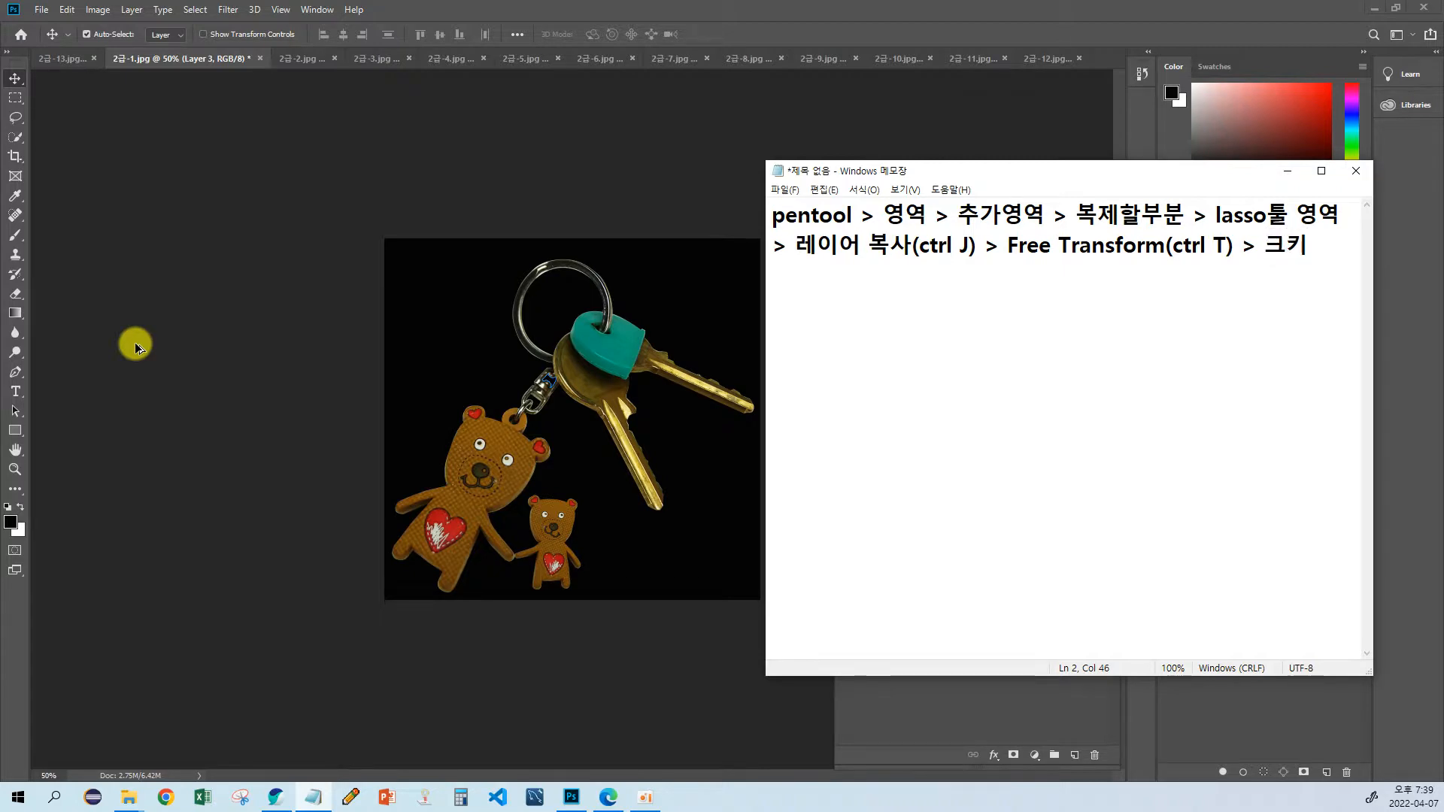
{"action": "type", "text": "/"}
{"action": "type", "text": "좌우바"}
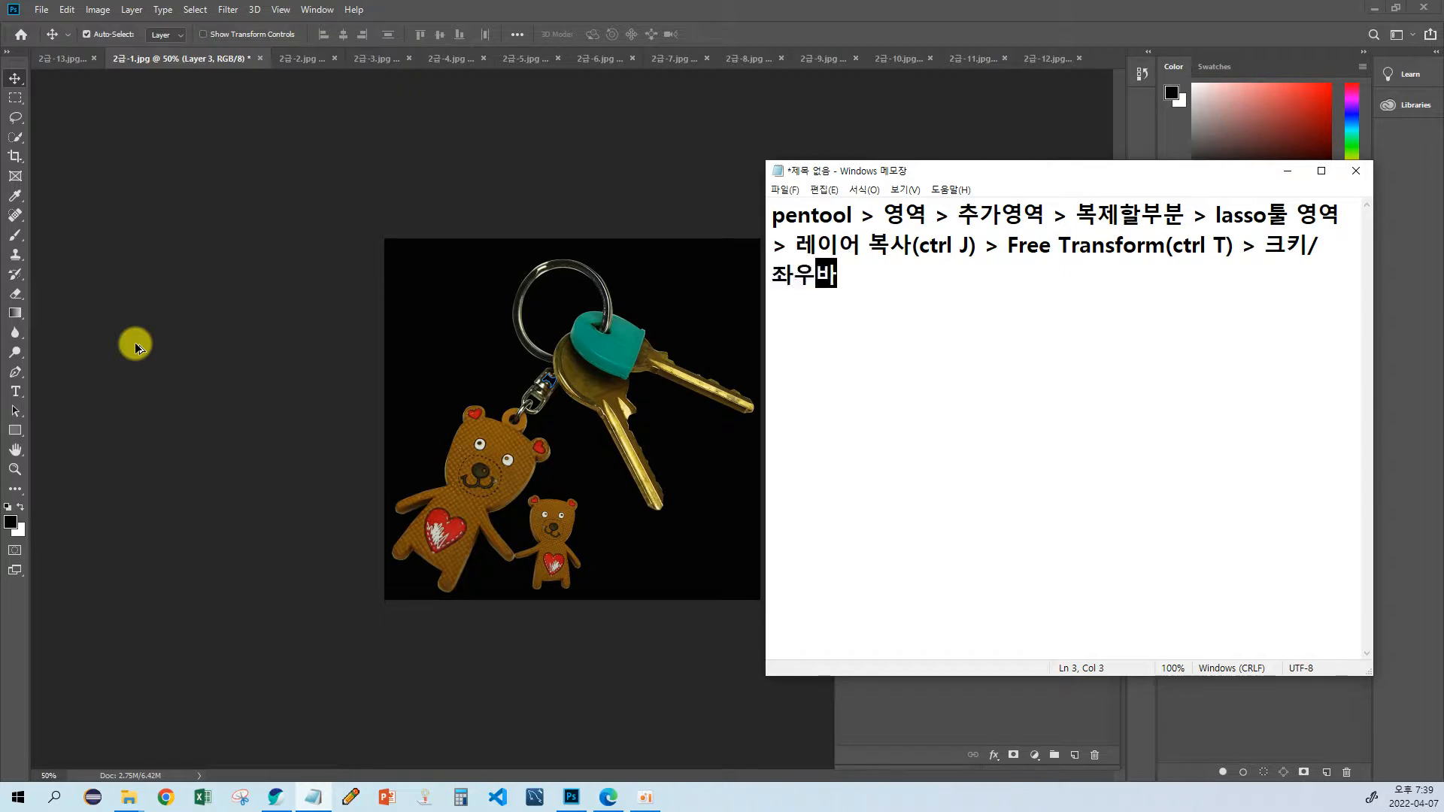
{"action": "type", "text": "ㄴ전"}
Step: Add the layer-merge stage "> 레이어 병합(병합할 레이어를 선택" to the end of the note
{"action": "type", "text": "> 레이어 "}
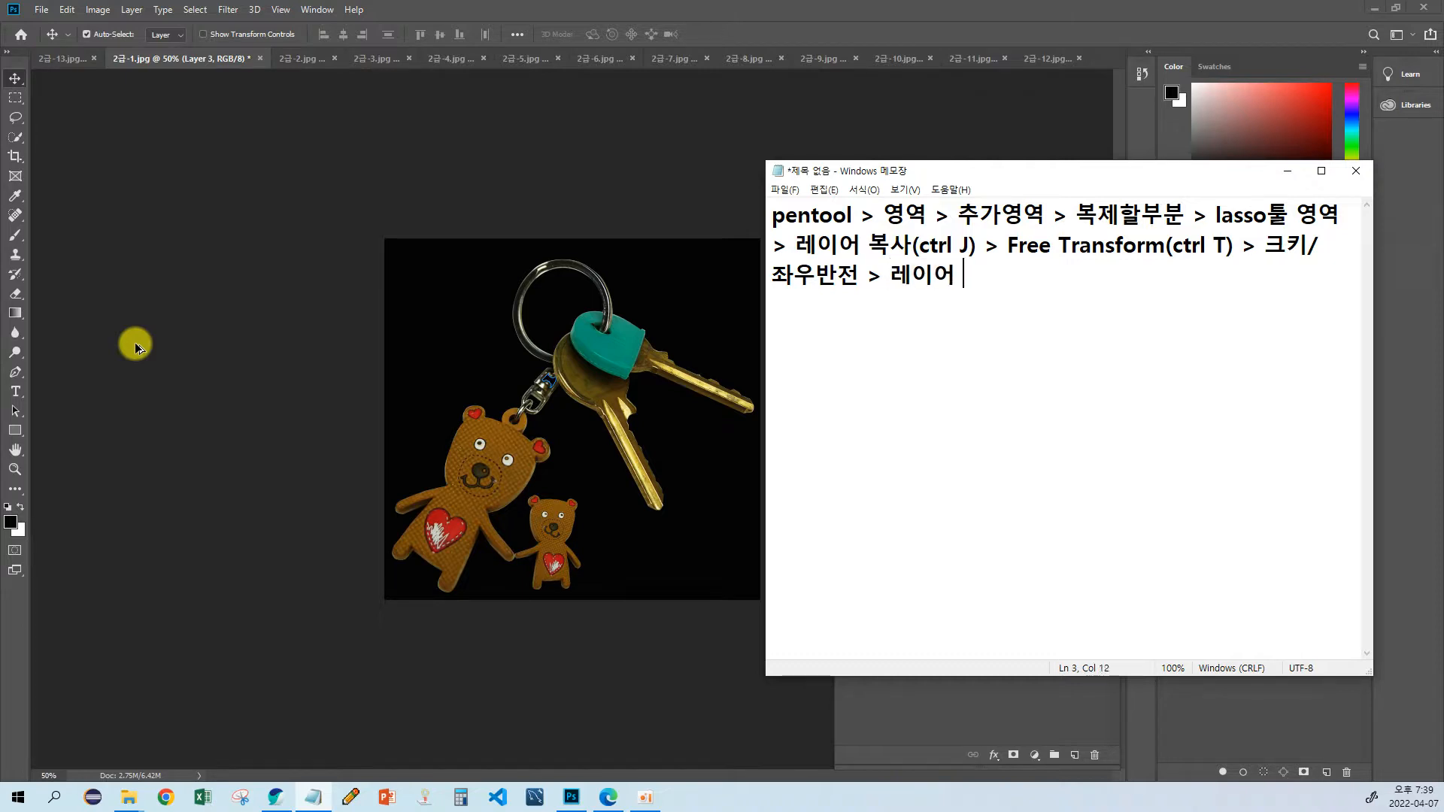
{"action": "type", "text": "병합"}
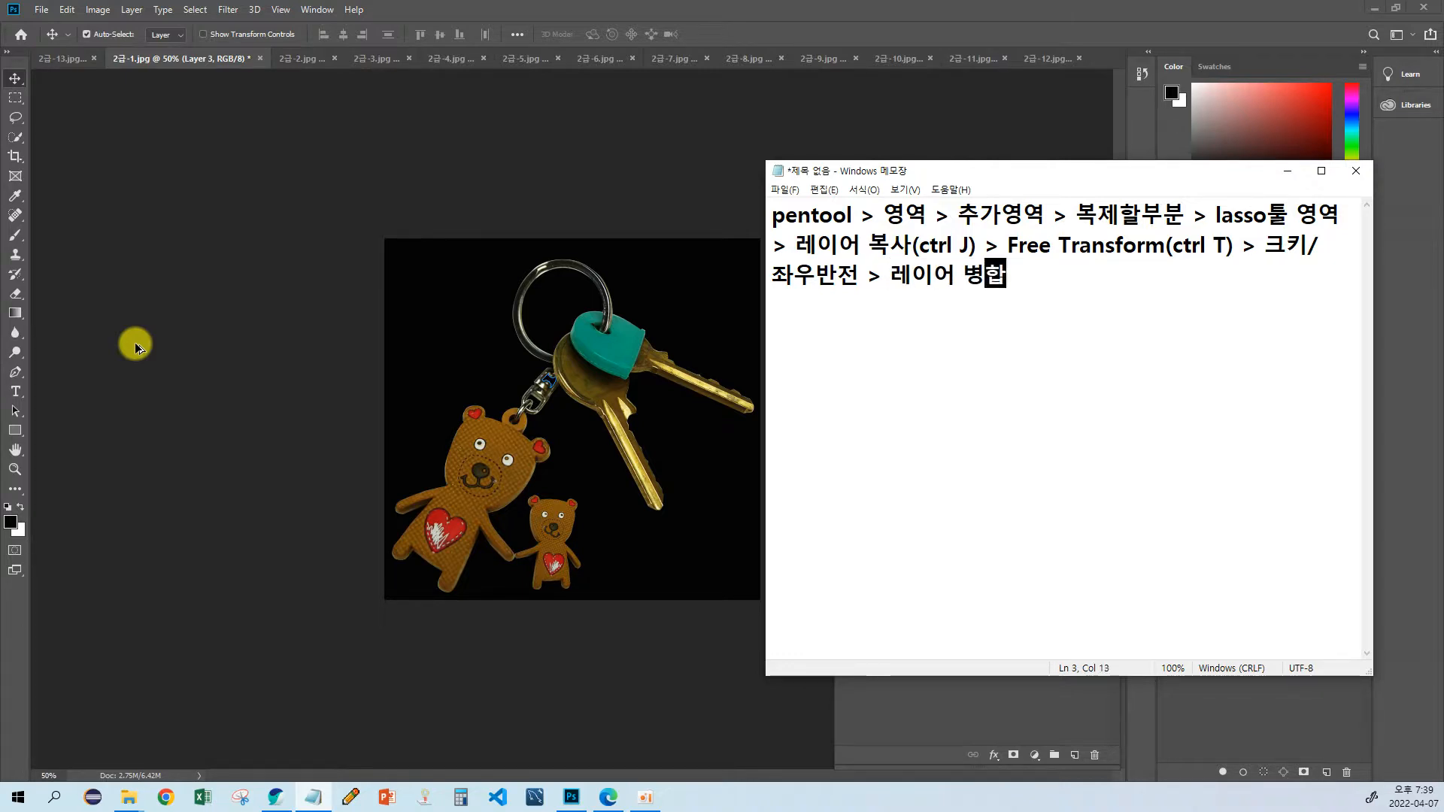
{"action": "type", "text": "("}
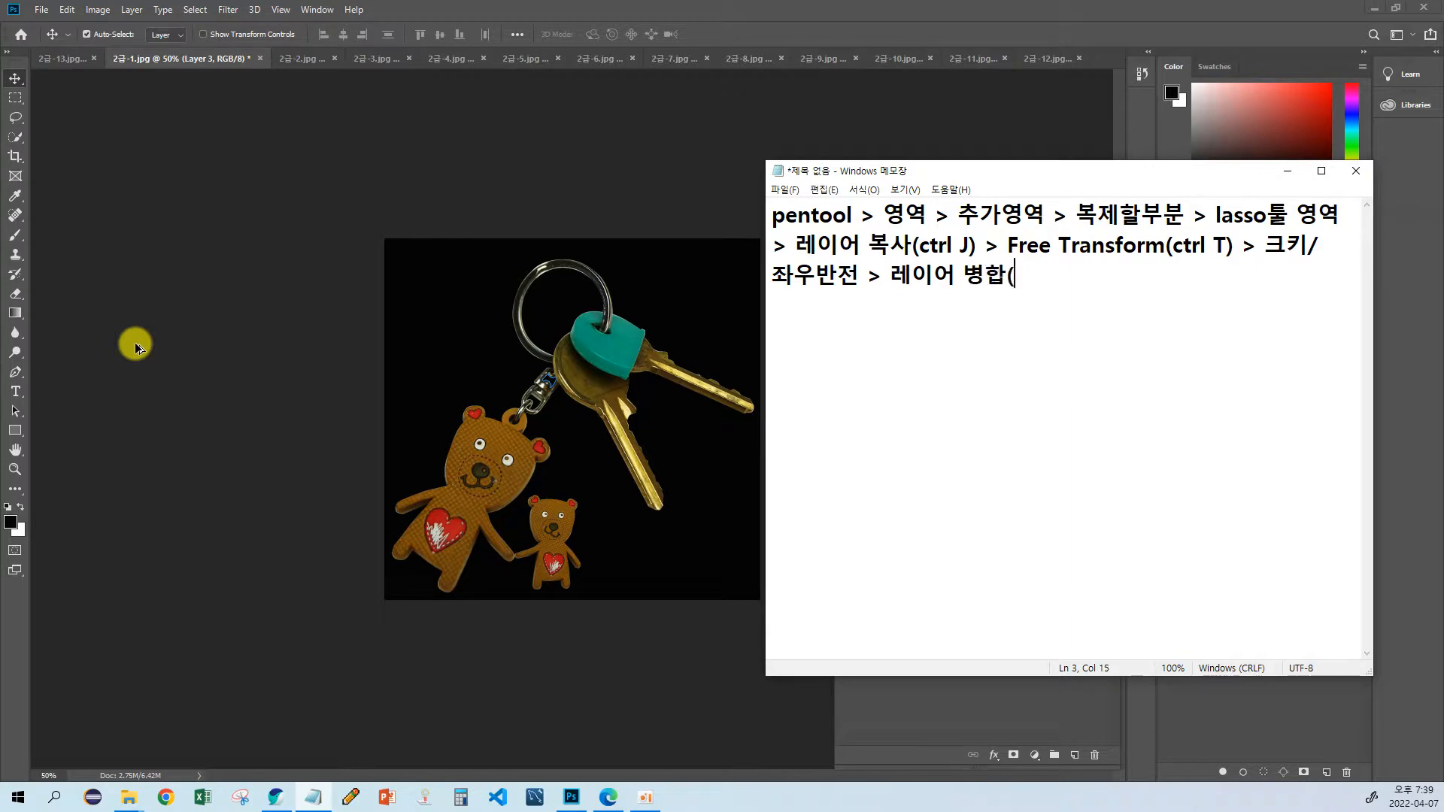
{"action": "type", "text": "병합"}
{"action": "type", "text": "할"}
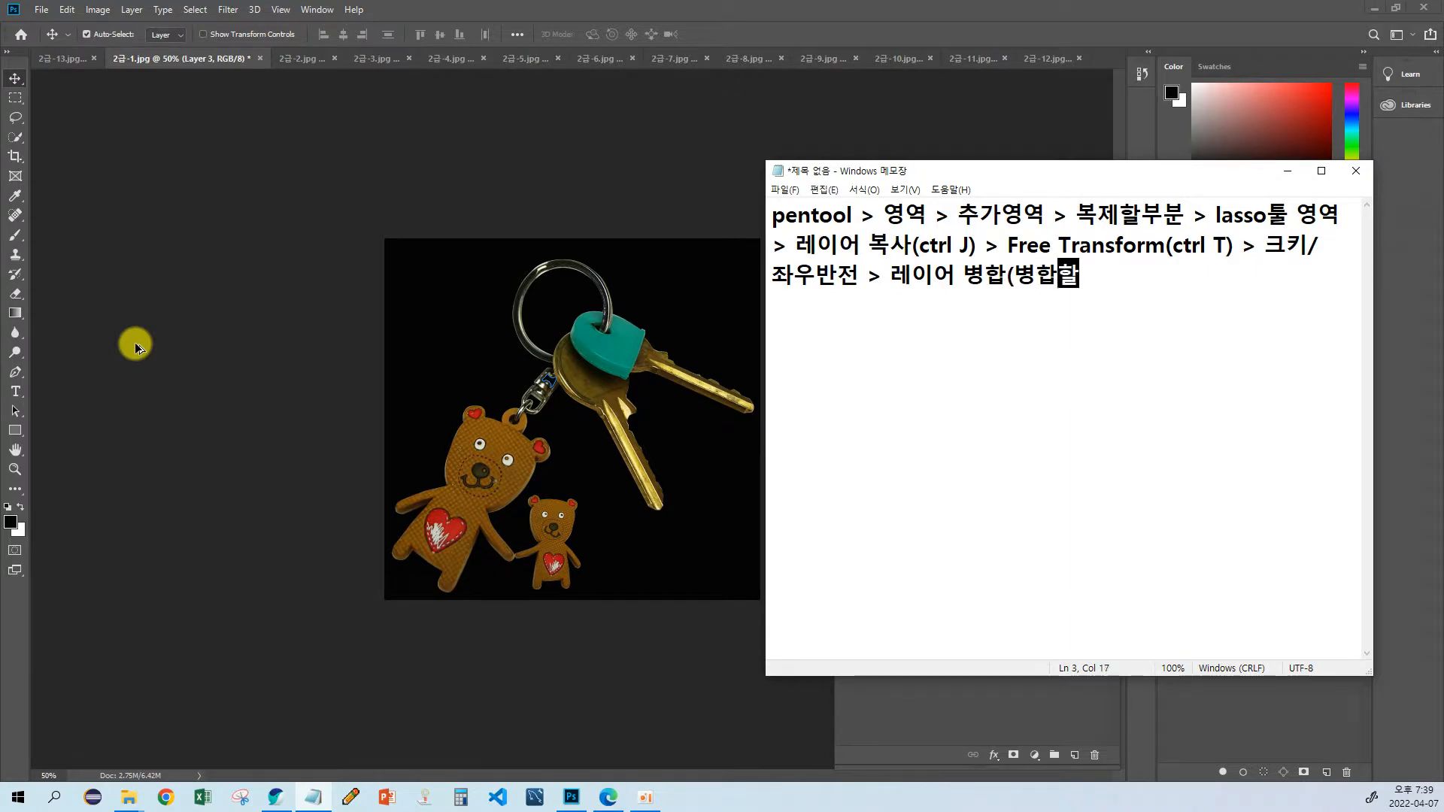
{"action": "type", "text": " 레이어를"}
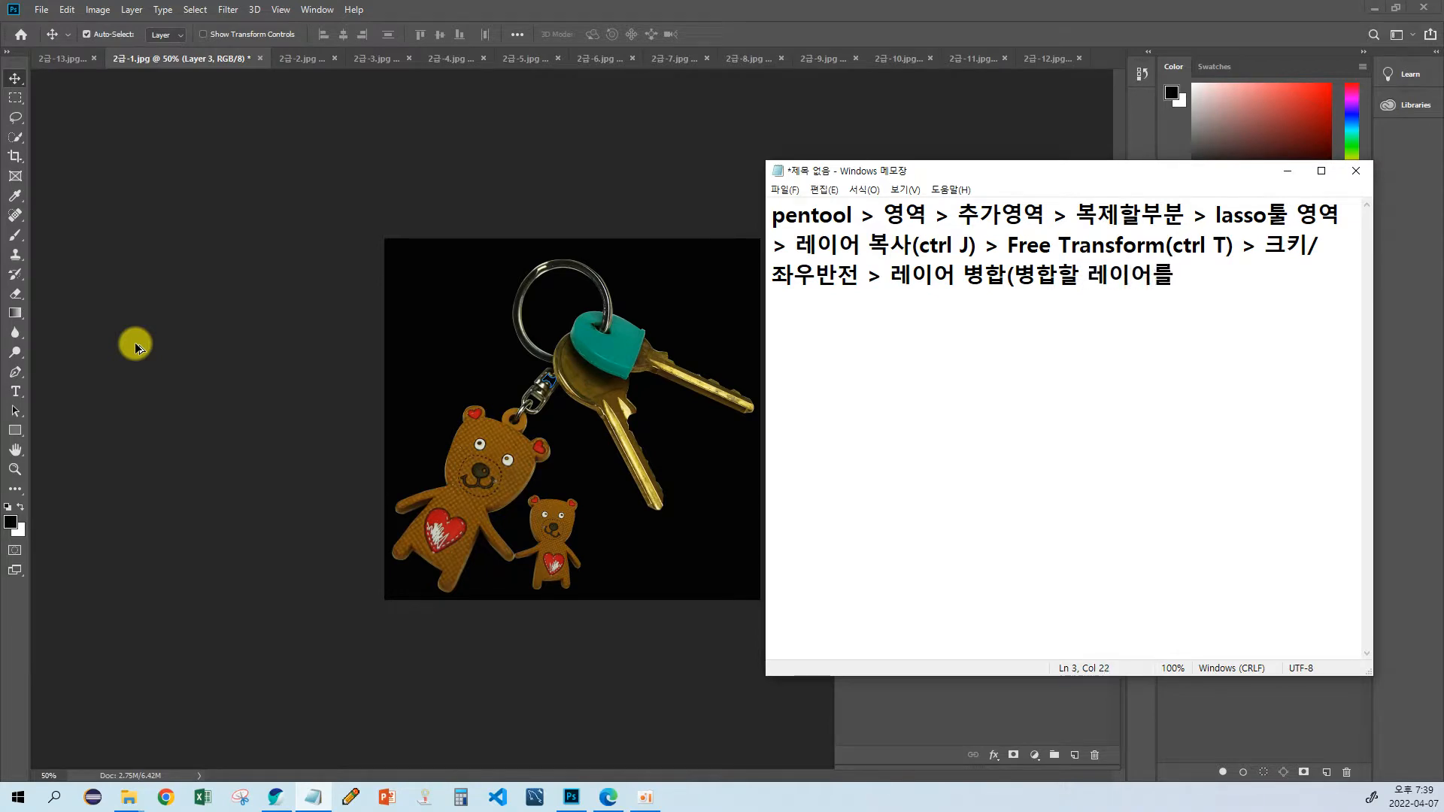
{"action": "type", "text": " 선택>ctrl E"}
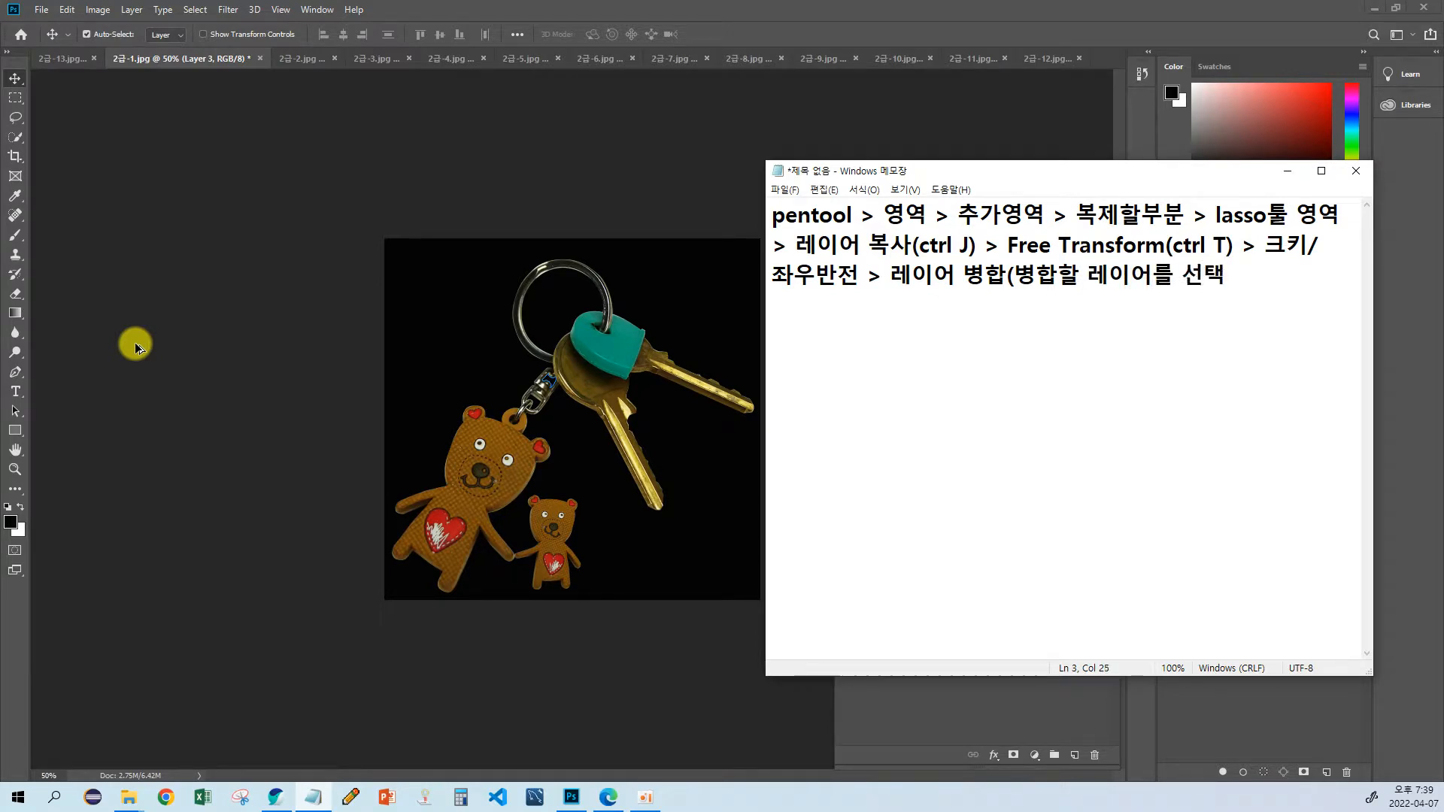
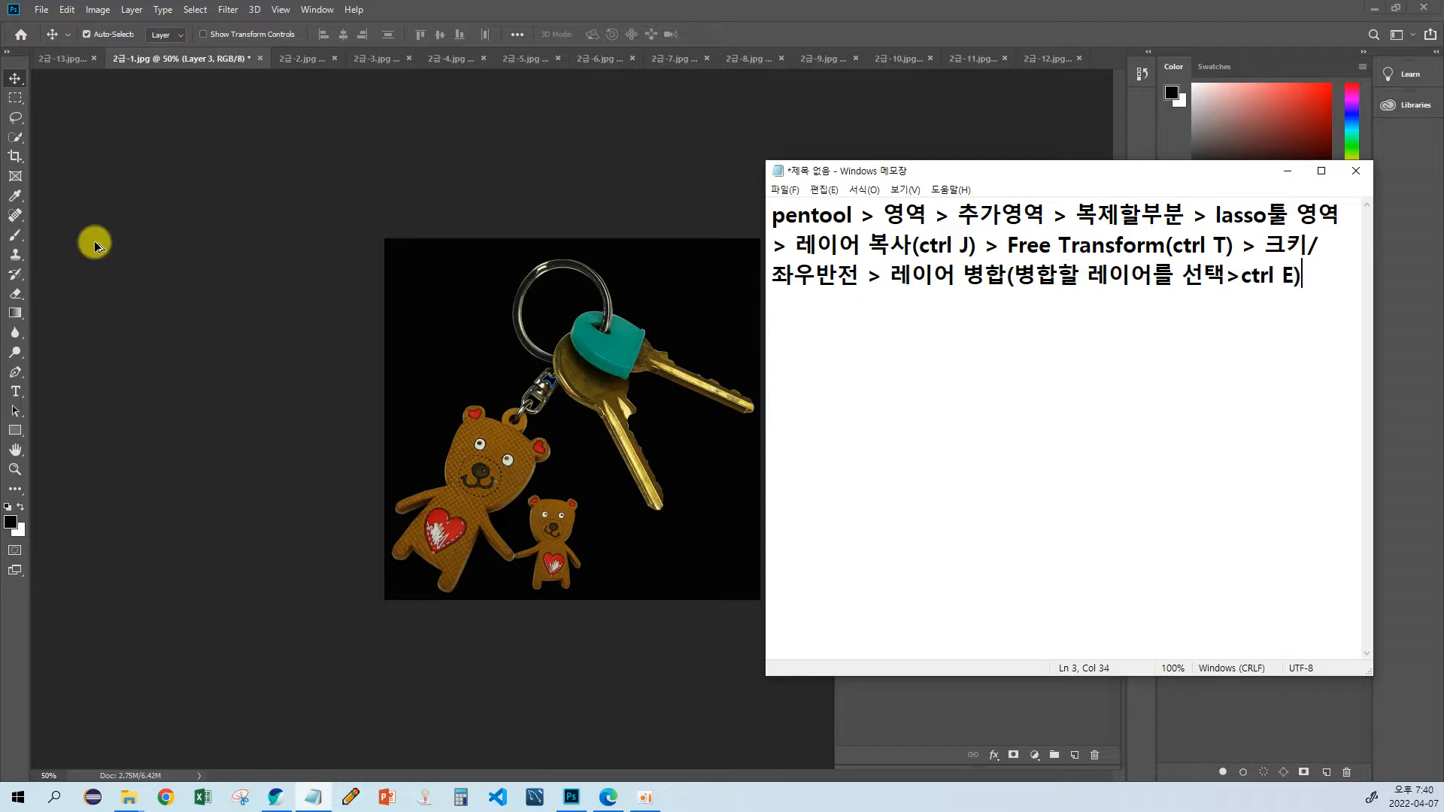
Step: Return to Photoshop and undo the merge of the small-bear and keyring layers
{"action": "left_click_drag", "start_coordinate": [944, 167], "coordinate": [347, 133]}
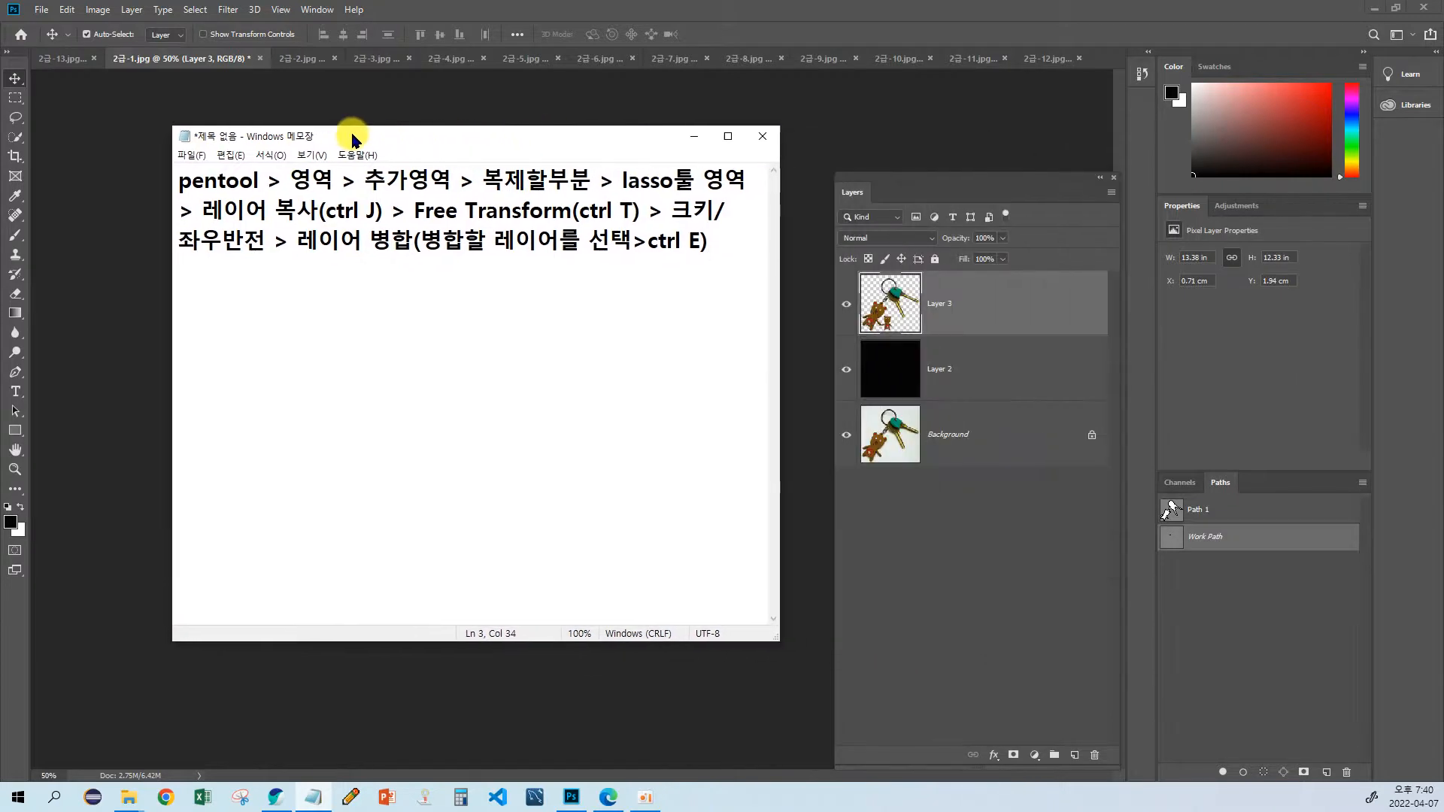
{"action": "left_click", "coordinate": [982, 313]}
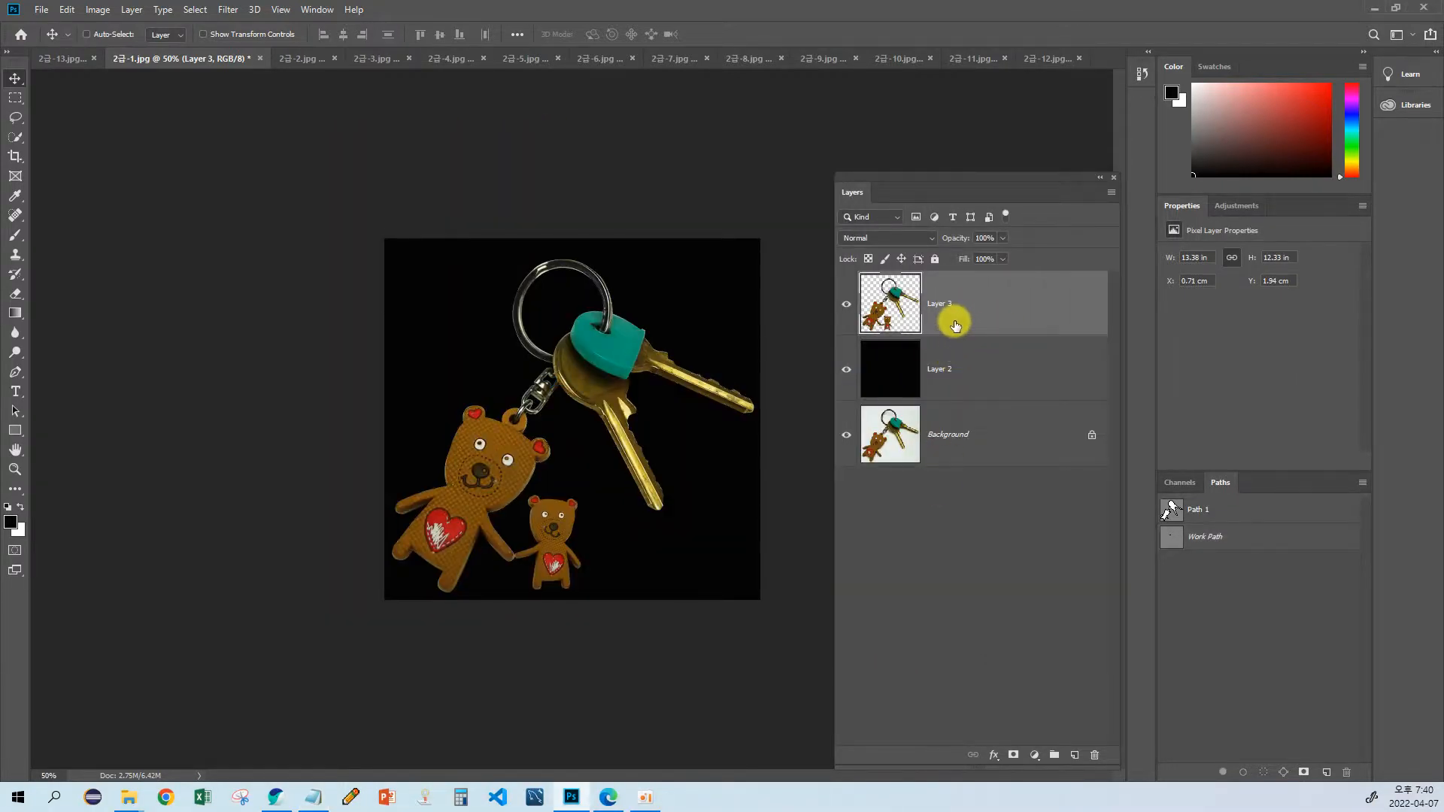
{"action": "key", "text": "ctrl+j"}
Step: Try Merge Down on the small-bear layer, Layer 3, into Layer 1, and undo it each time
{"action": "right_click", "coordinate": [1003, 314]}
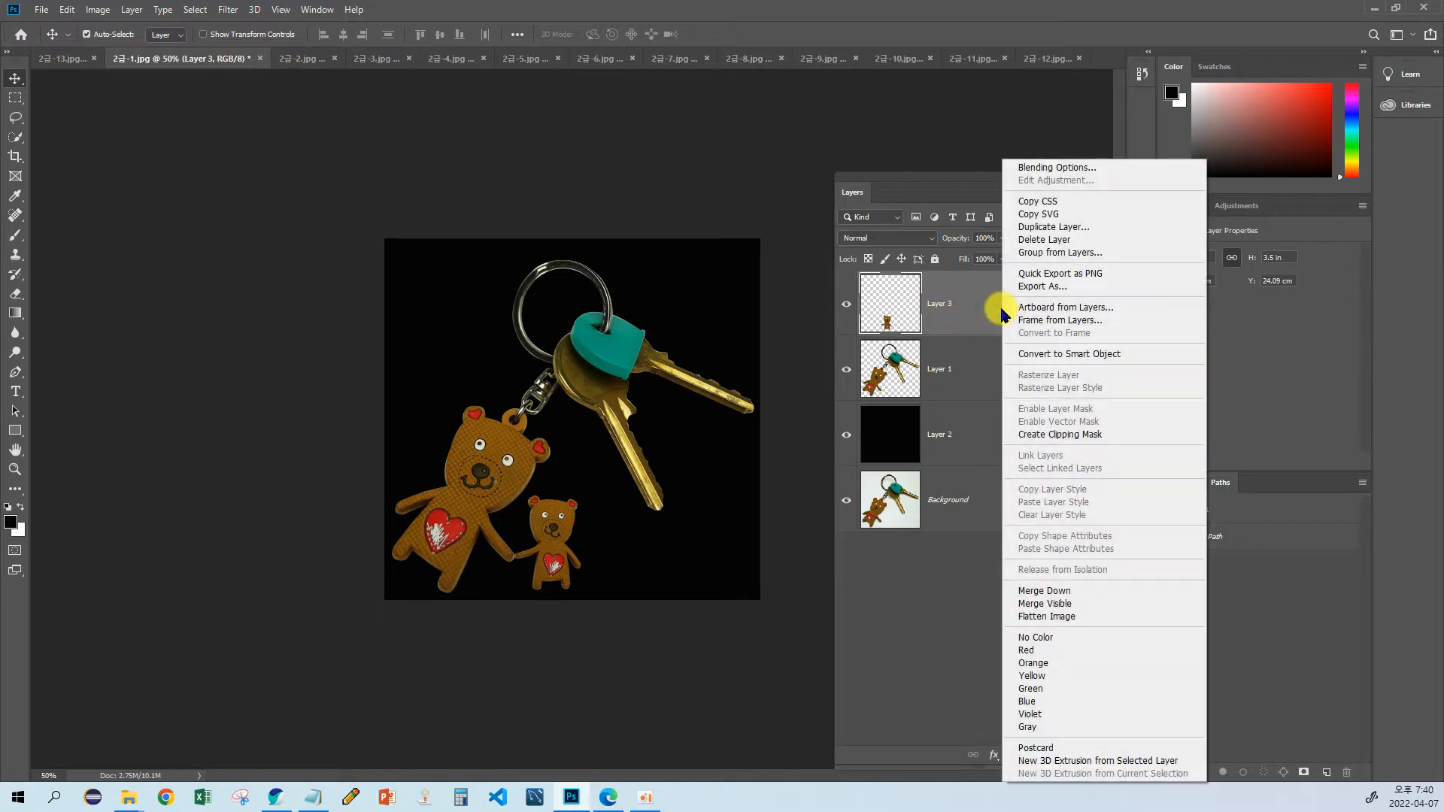
{"action": "left_click", "coordinate": [1047, 591]}
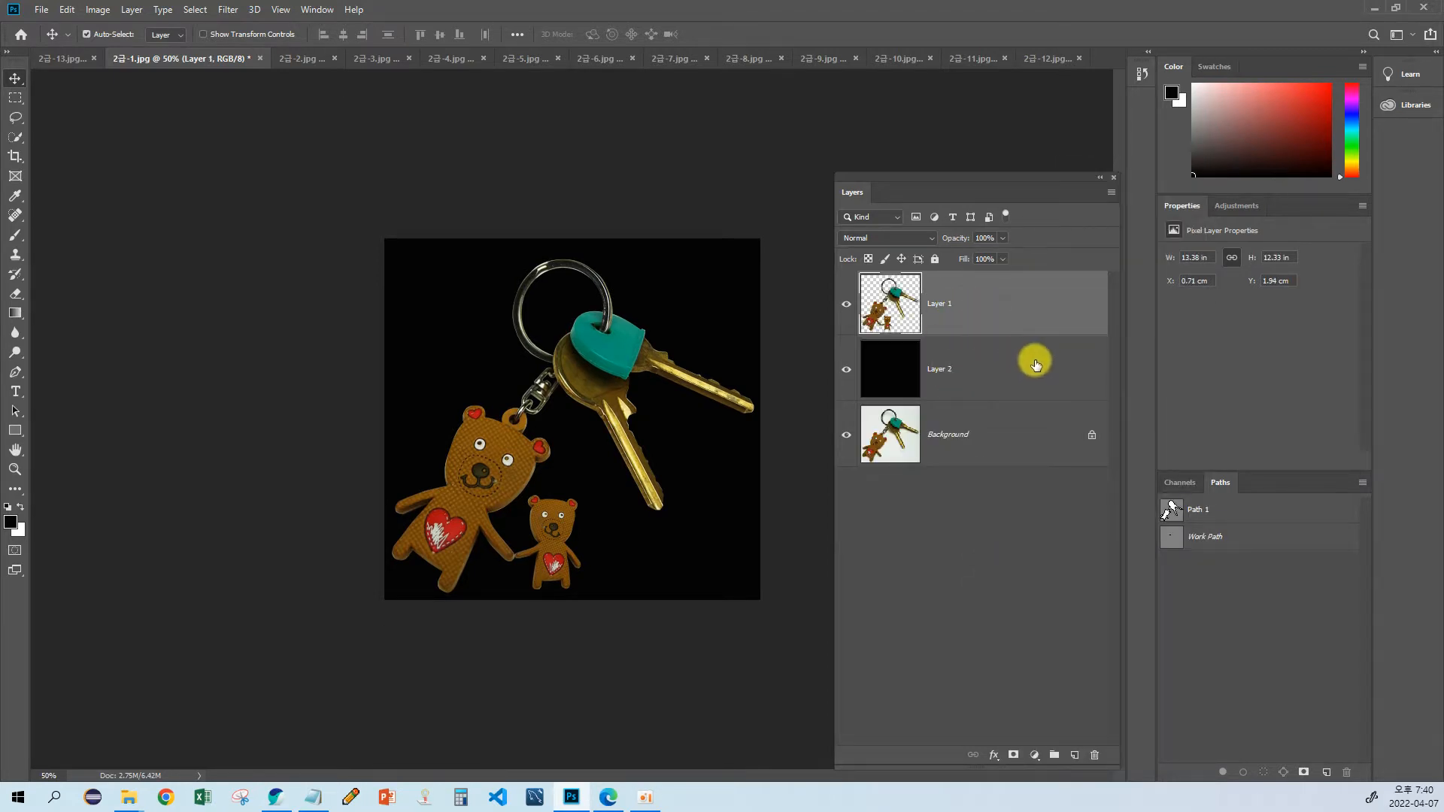
{"action": "key", "text": "ctrl+z"}
{"action": "key", "text": "ctrl+e"}
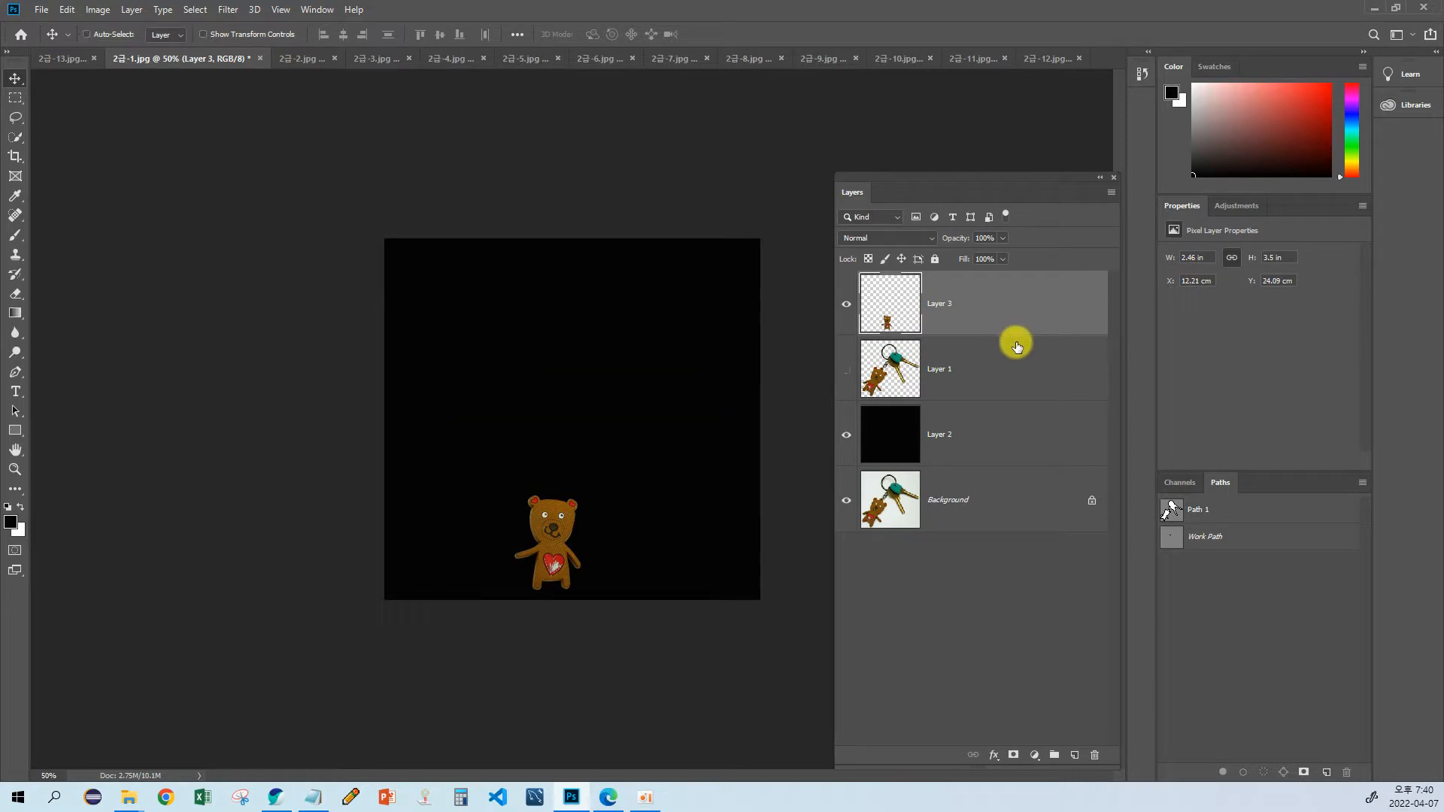
{"action": "key", "text": "ctrl+z"}
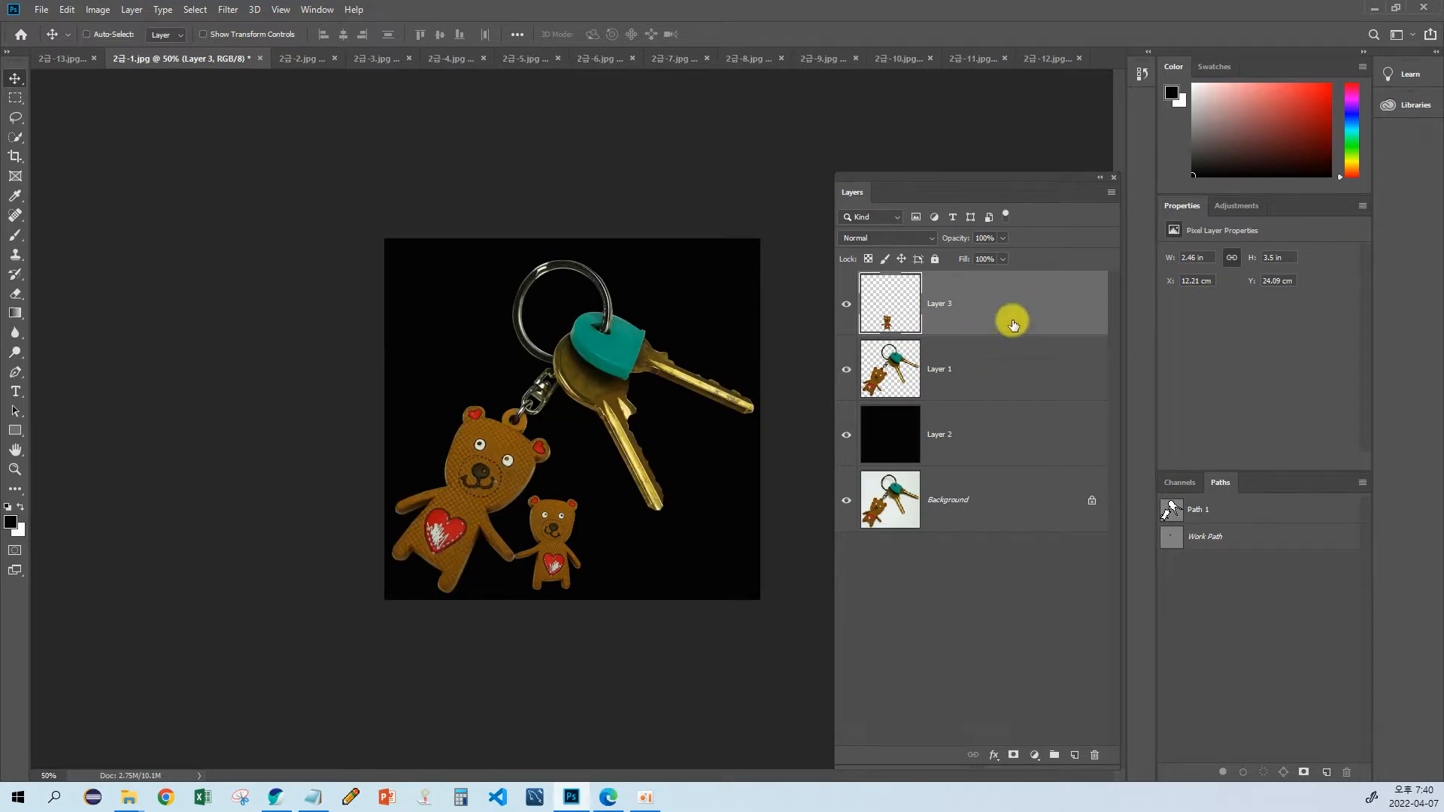
{"action": "key", "text": "ctrl+e"}
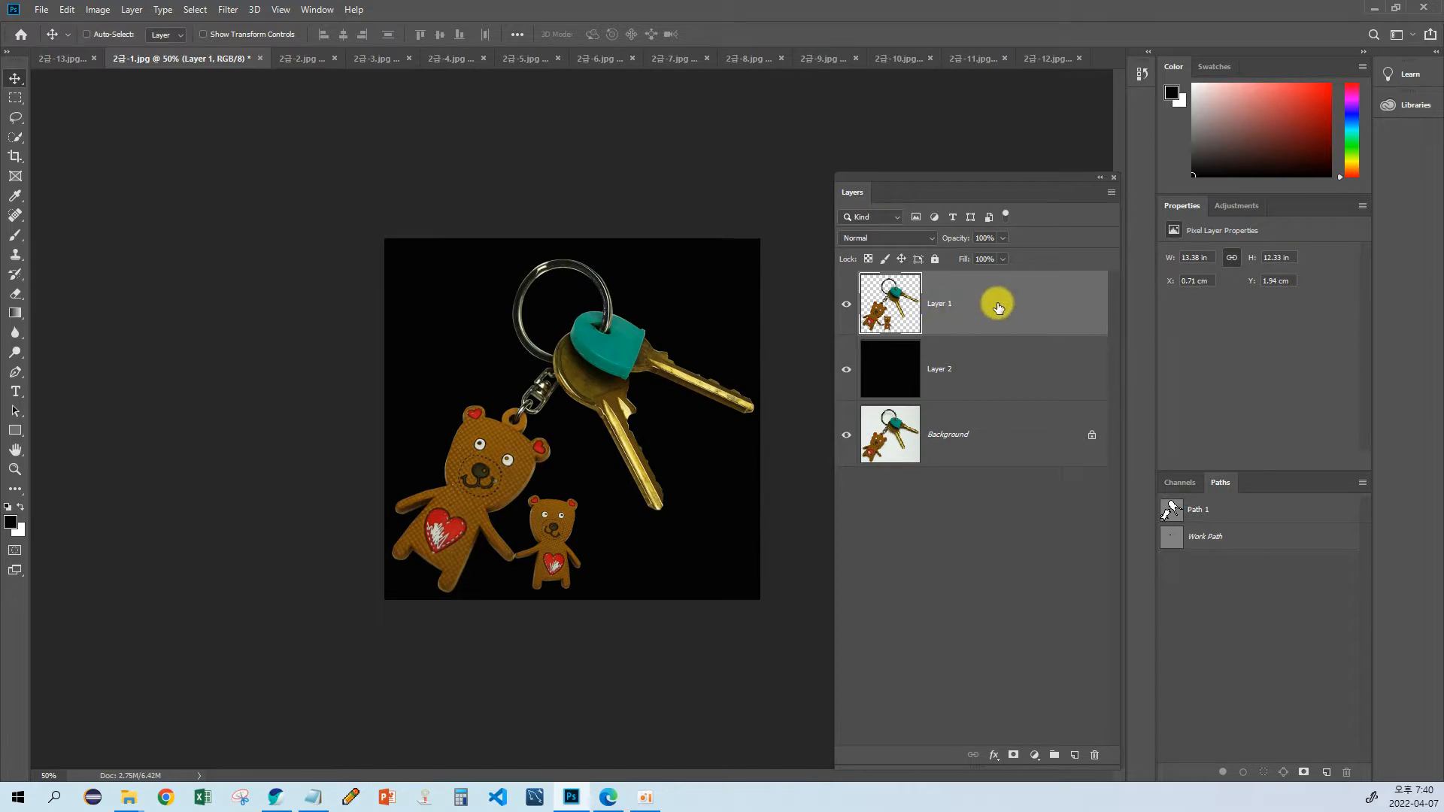
{"action": "key", "text": "ctrl+z"}
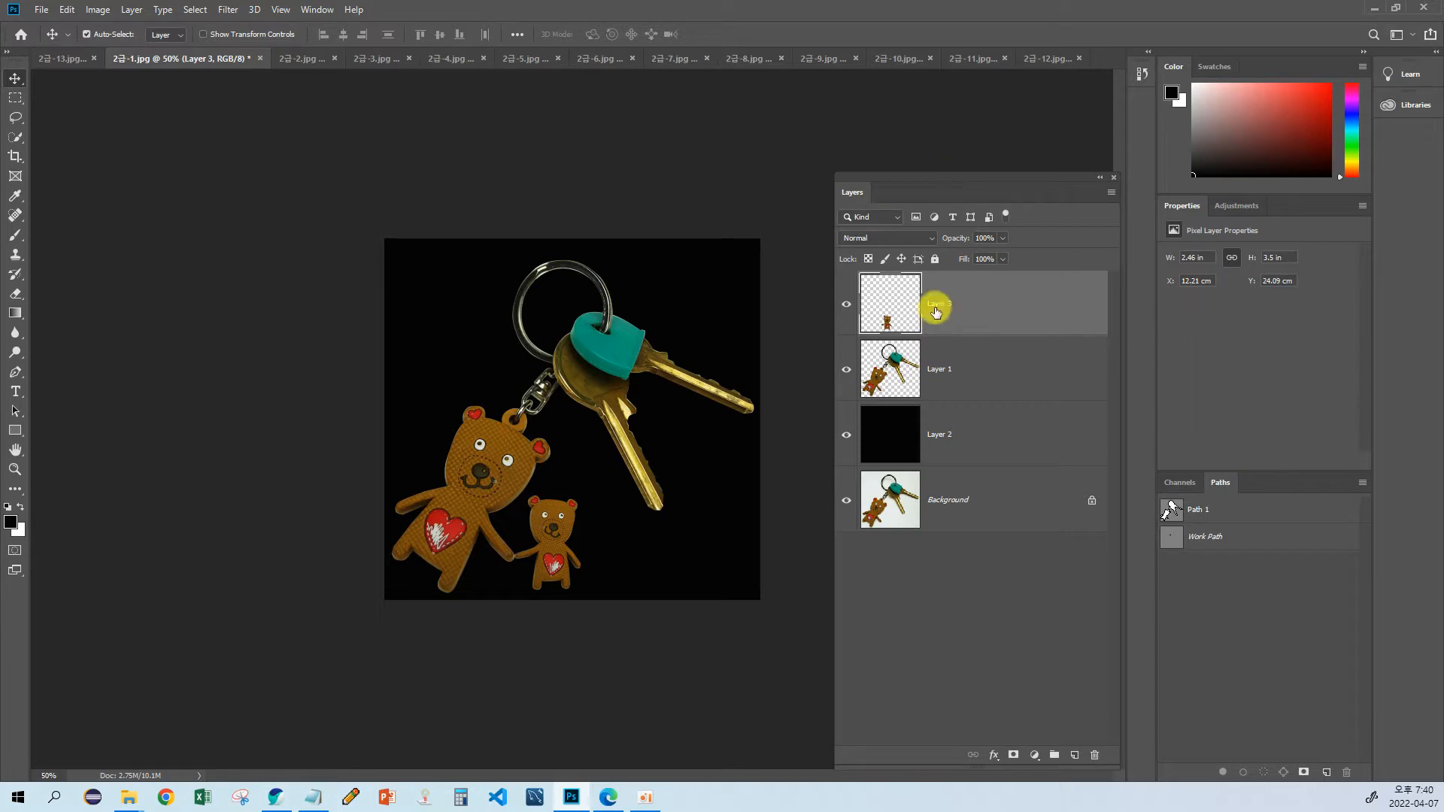
{"action": "key", "text": "ctrl"}
{"action": "key", "text": "ctrl+2"}
{"action": "mouse_move", "coordinate": [1000, 117]}
{"action": "left_mouse_down"}
{"action": "mouse_move", "coordinate": [946, 107]}
{"action": "mouse_move", "coordinate": [941, 124]}
{"action": "left_mouse_up"}
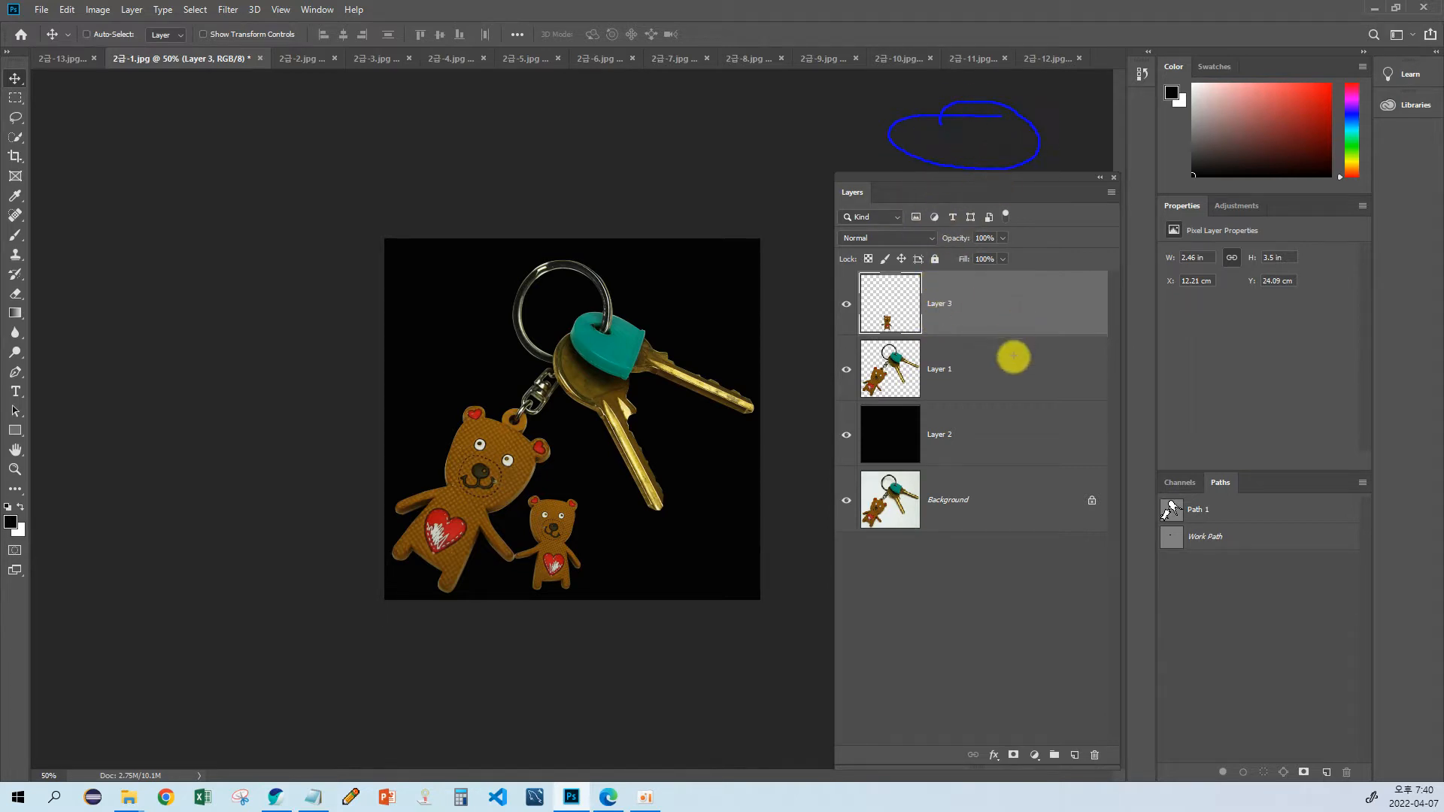
{"action": "left_click_drag", "start_coordinate": [1018, 268], "coordinate": [997, 330]}
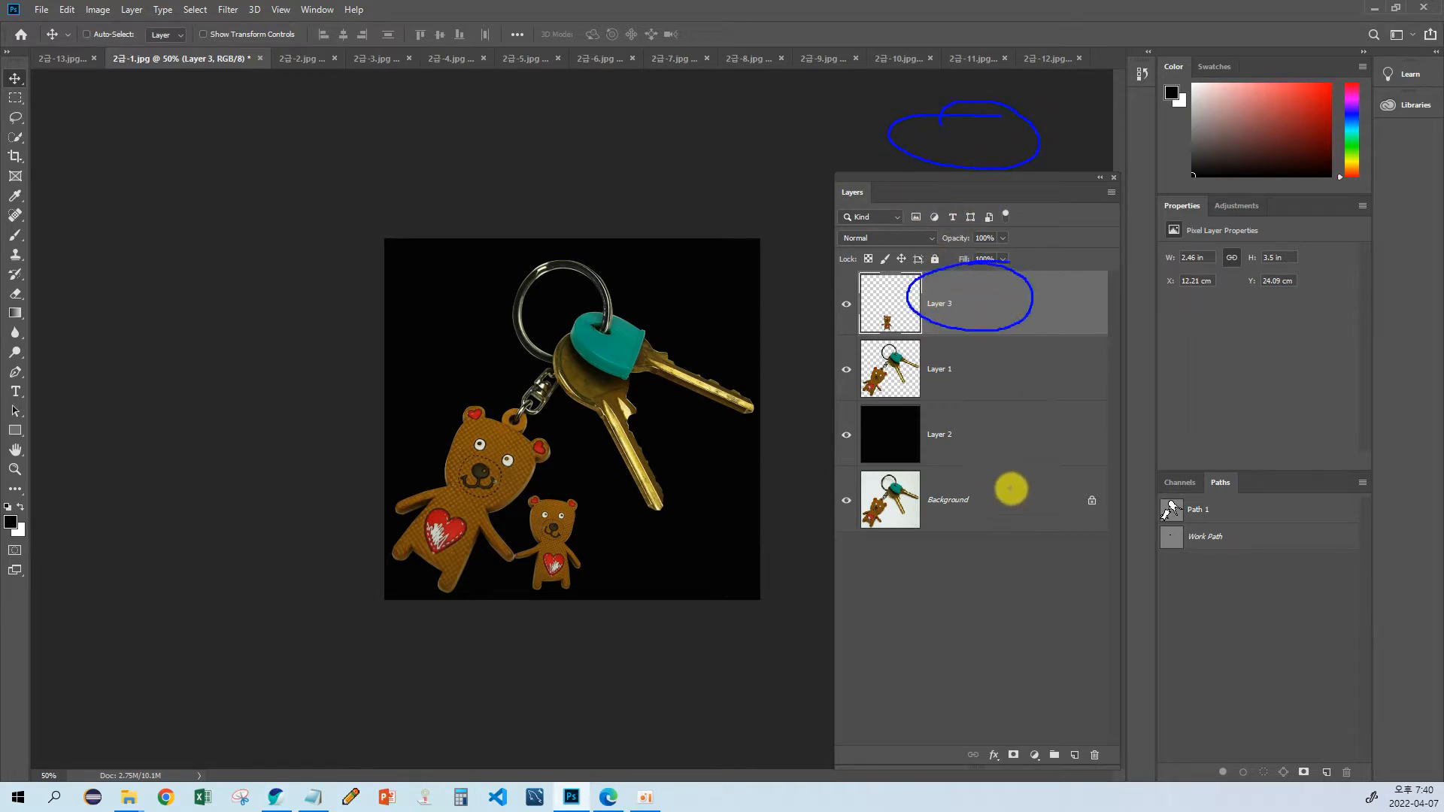
{"action": "mouse_move", "coordinate": [1009, 490]}
{"action": "left_mouse_down"}
{"action": "mouse_move", "coordinate": [1019, 525]}
{"action": "mouse_move", "coordinate": [935, 526]}
{"action": "mouse_move", "coordinate": [983, 602]}
{"action": "left_mouse_up"}
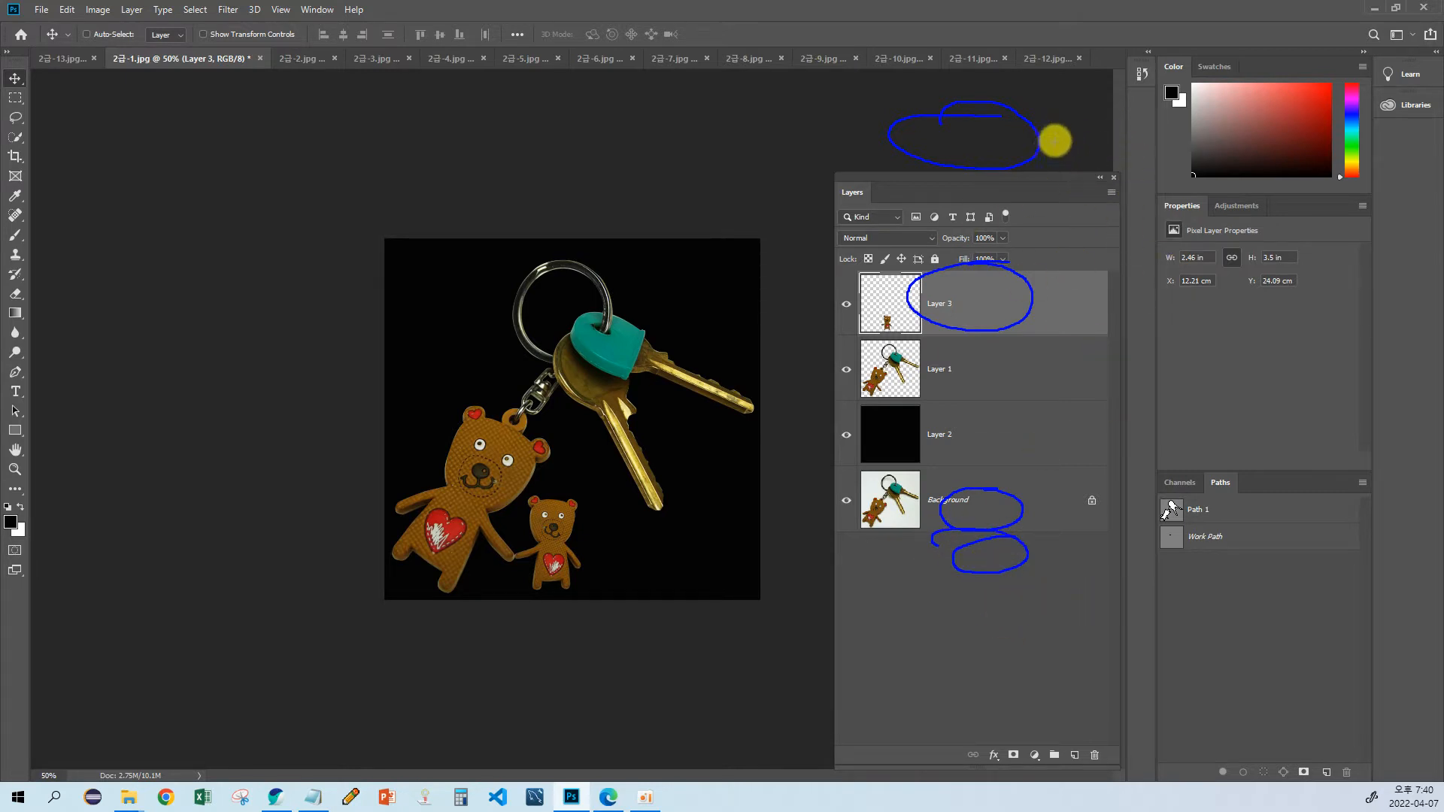
{"action": "left_click_drag", "start_coordinate": [1060, 113], "coordinate": [1082, 118]}
{"action": "left_click_drag", "start_coordinate": [1065, 303], "coordinate": [1109, 316]}
{"action": "left_click_drag", "start_coordinate": [1071, 496], "coordinate": [1119, 531]}
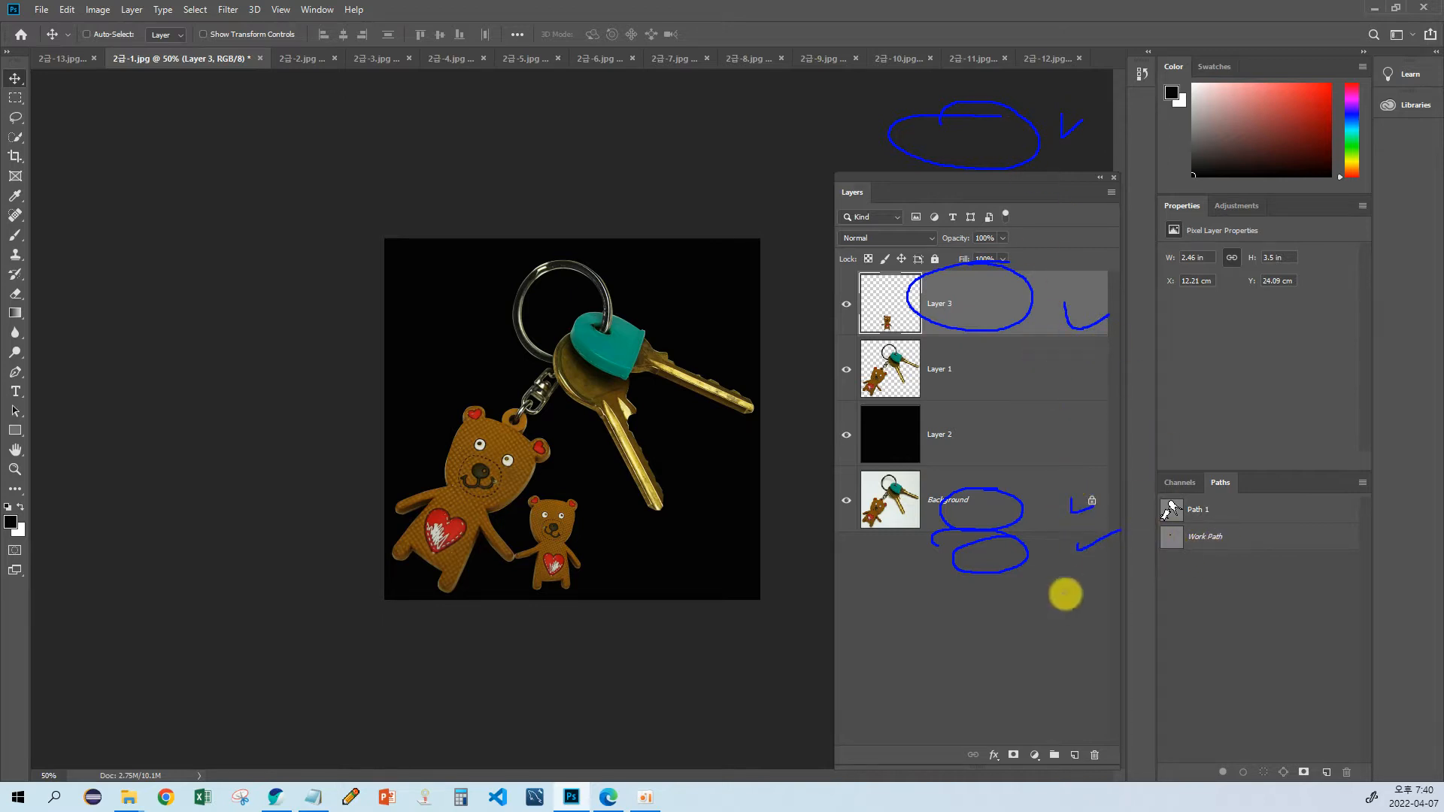
{"action": "key", "text": "Escape"}
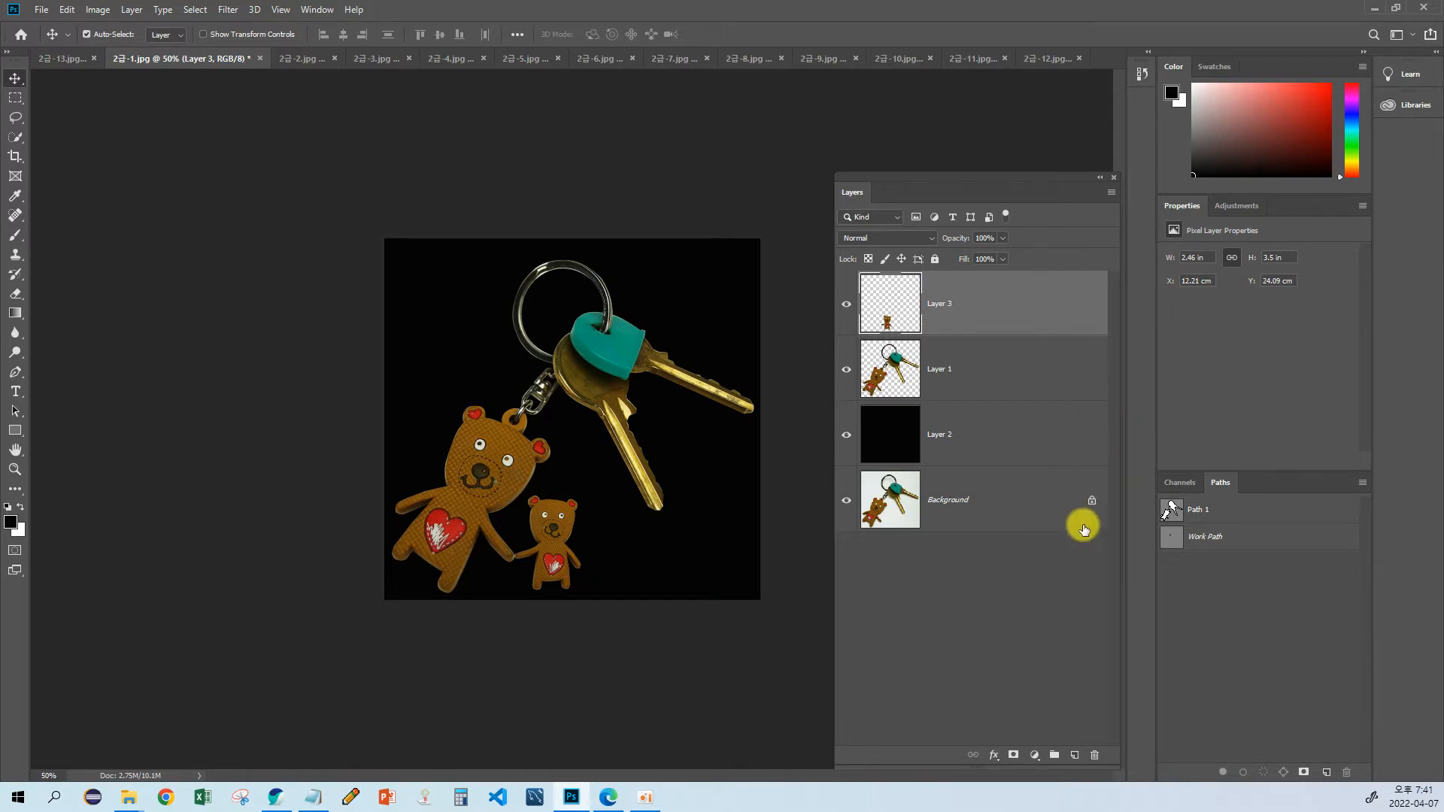
Step: Select Layer 3 and Layer 1 together and merge them into a single layer
{"action": "left_click", "coordinate": [1029, 384], "text": "ctrl"}
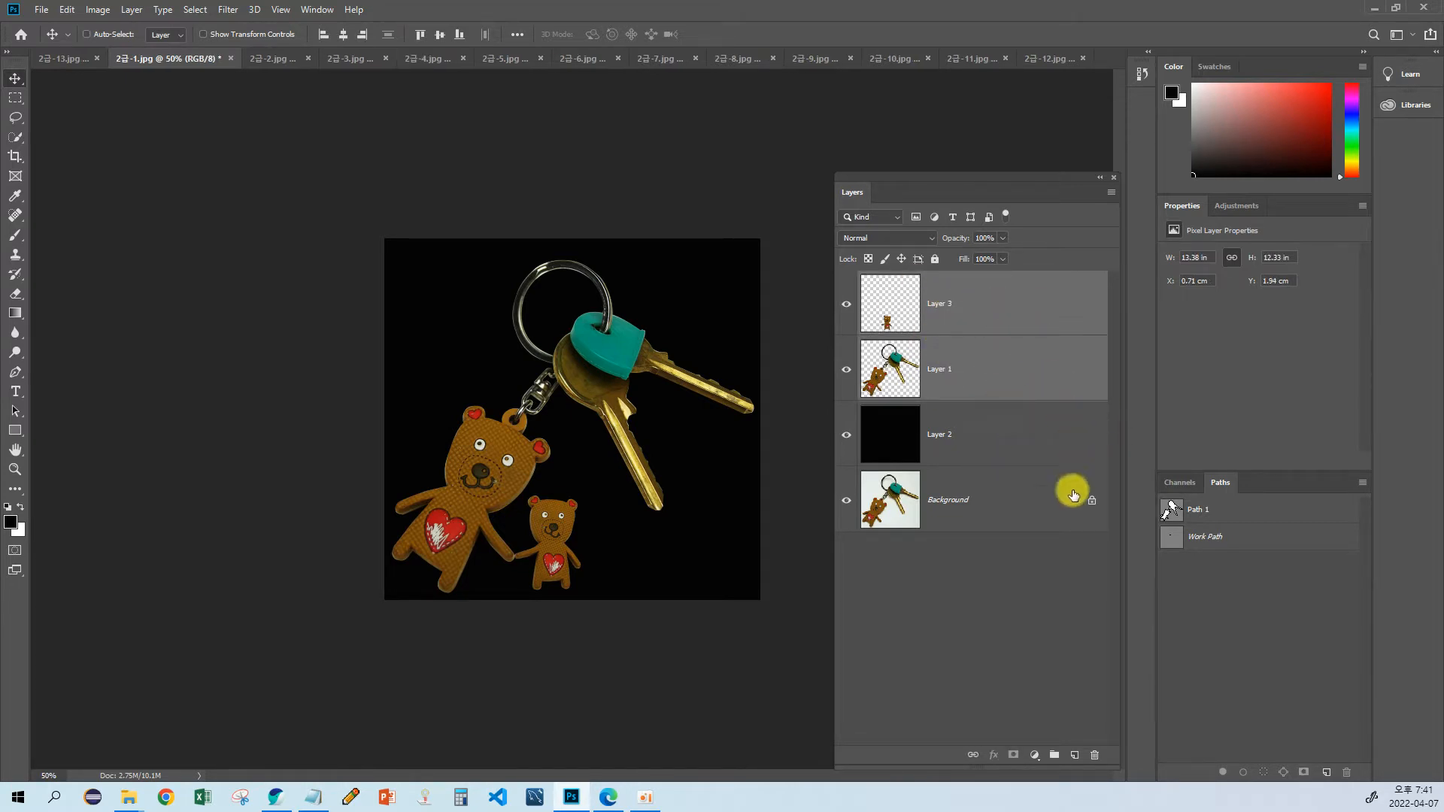
{"action": "key", "text": "ctrl+e"}
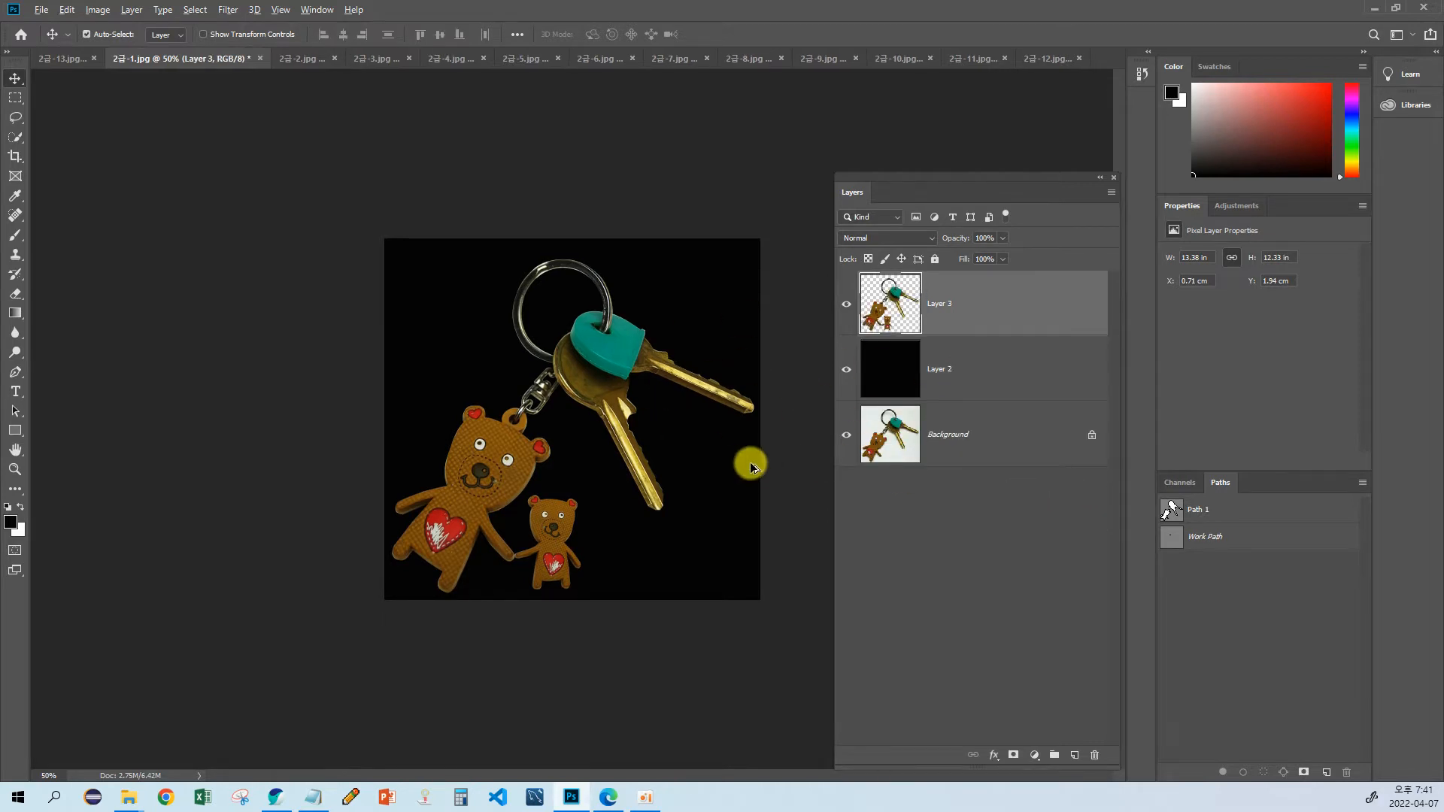
Step: Switch to the Notepad note, reduce its zoom to 80%, and place the narrowed window clear of the keyring image
{"action": "key", "text": "alt+Tab"}
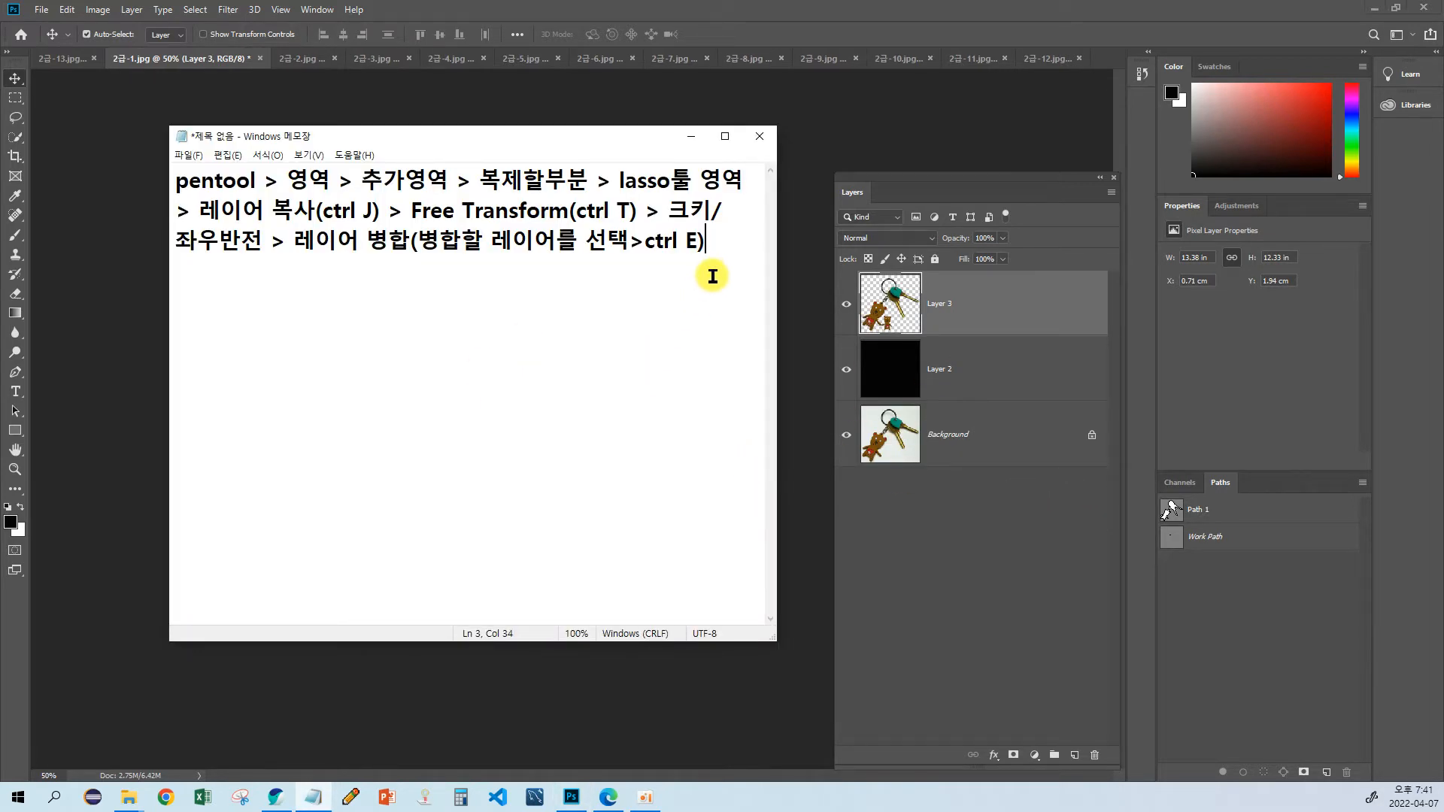
{"action": "left_click_drag", "start_coordinate": [564, 146], "coordinate": [1161, 204]}
{"action": "key", "text": "ctrl+minus"}
{"action": "key", "text": "ctrl+minus"}
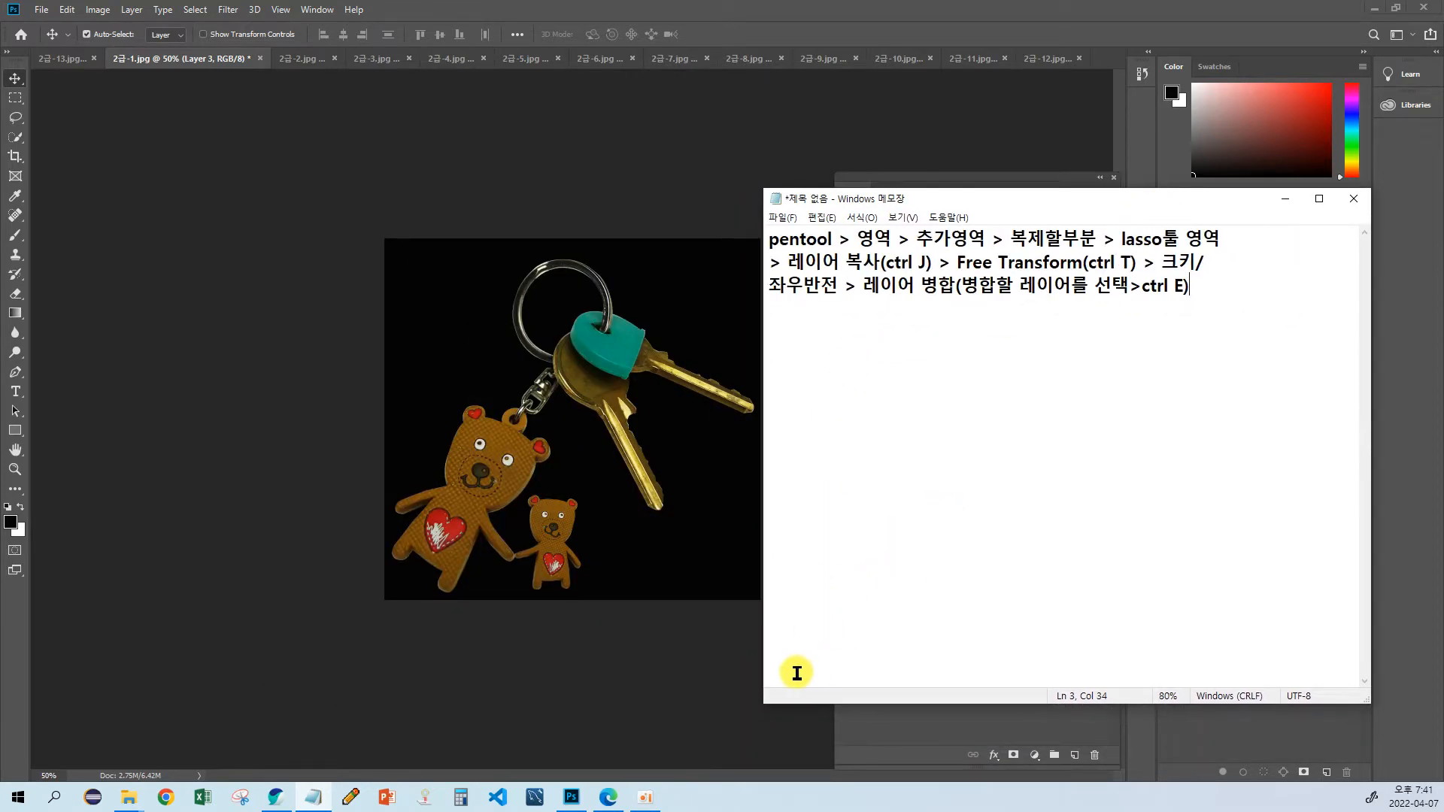
{"action": "left_click_drag", "start_coordinate": [764, 661], "coordinate": [889, 655]}
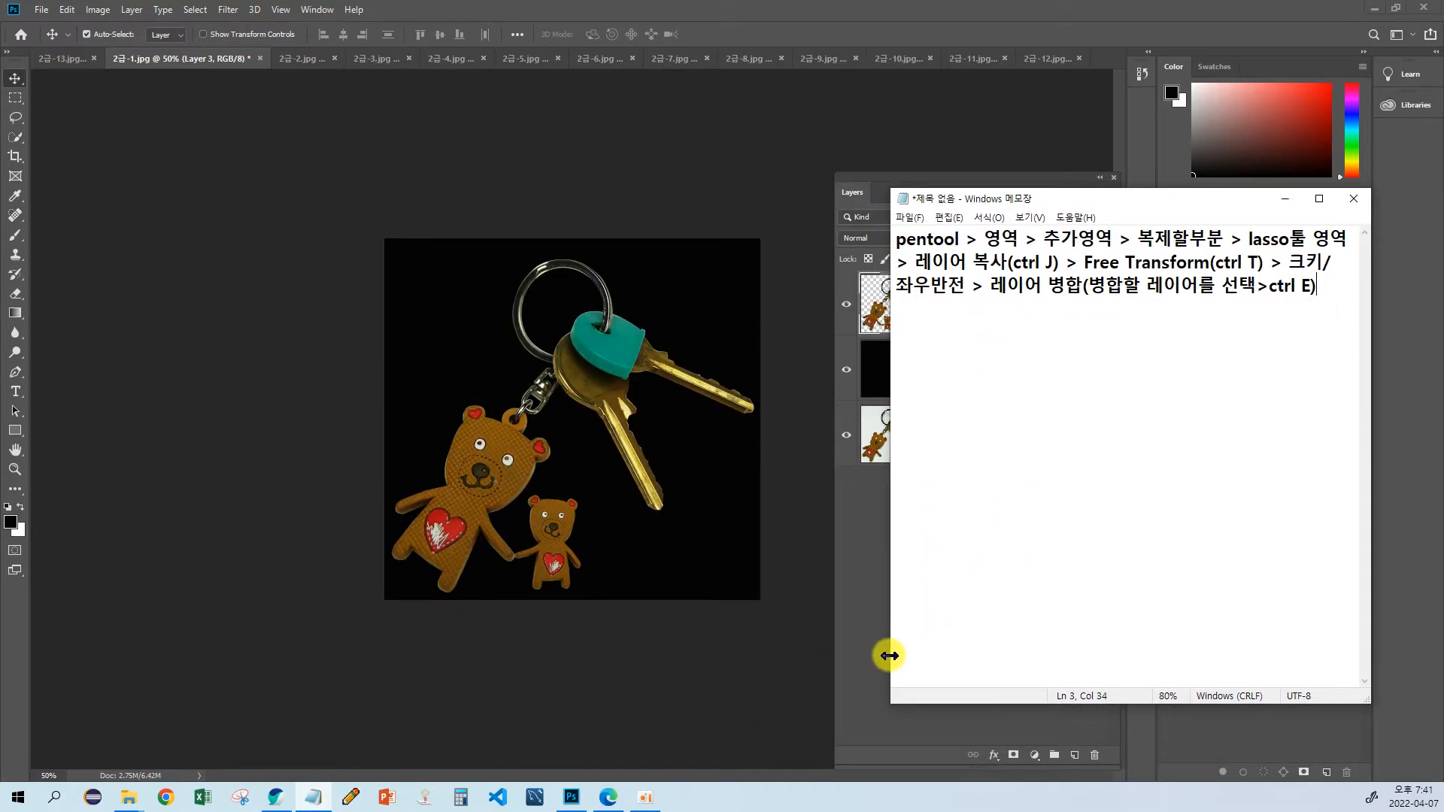
{"action": "left_click_drag", "start_coordinate": [1089, 204], "coordinate": [1156, 246]}
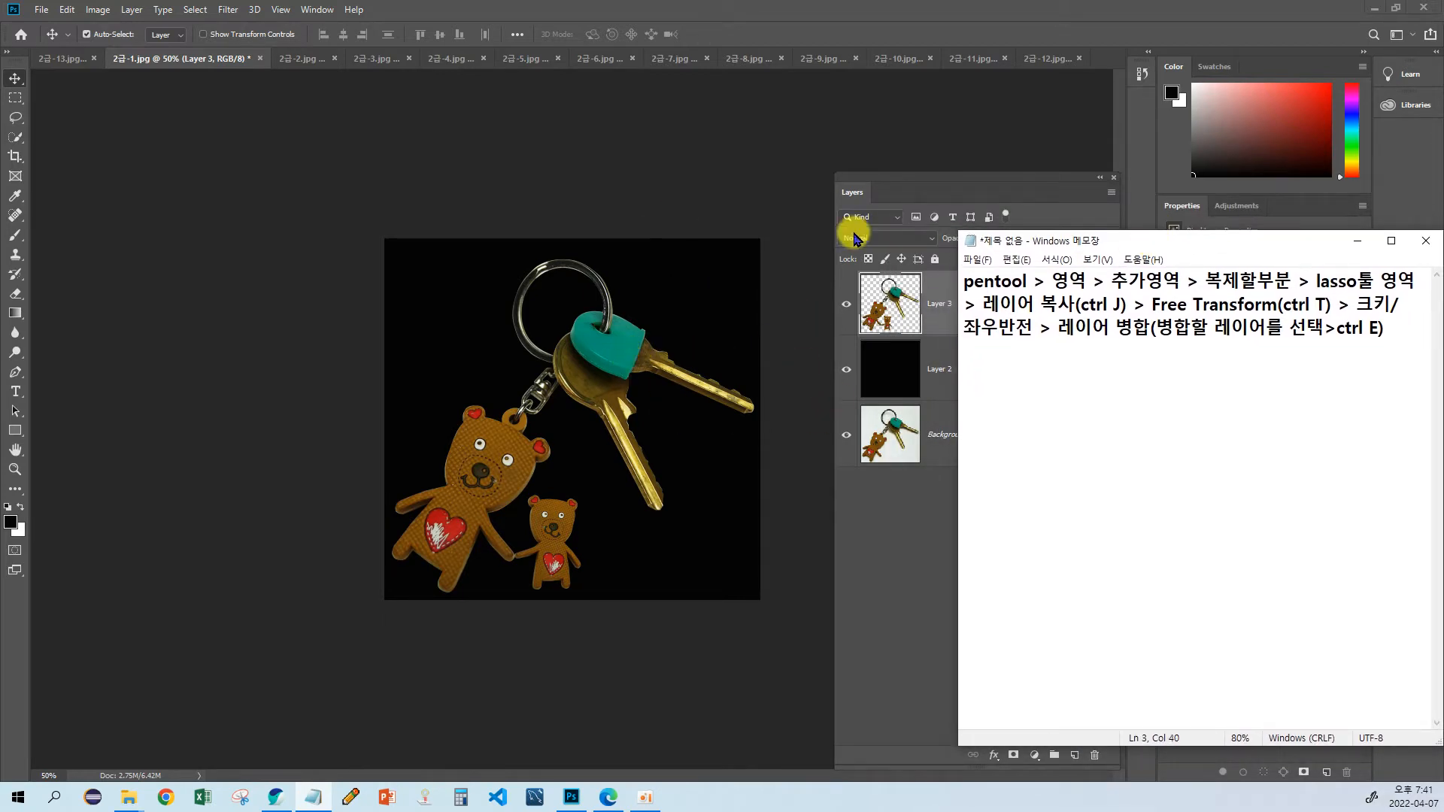
{"action": "mouse_move", "coordinate": [1090, 236]}
{"action": "left_mouse_down"}
{"action": "mouse_move", "coordinate": [1058, 235]}
{"action": "mouse_move", "coordinate": [1088, 247]}
{"action": "mouse_move", "coordinate": [1102, 233]}
{"action": "left_mouse_up"}
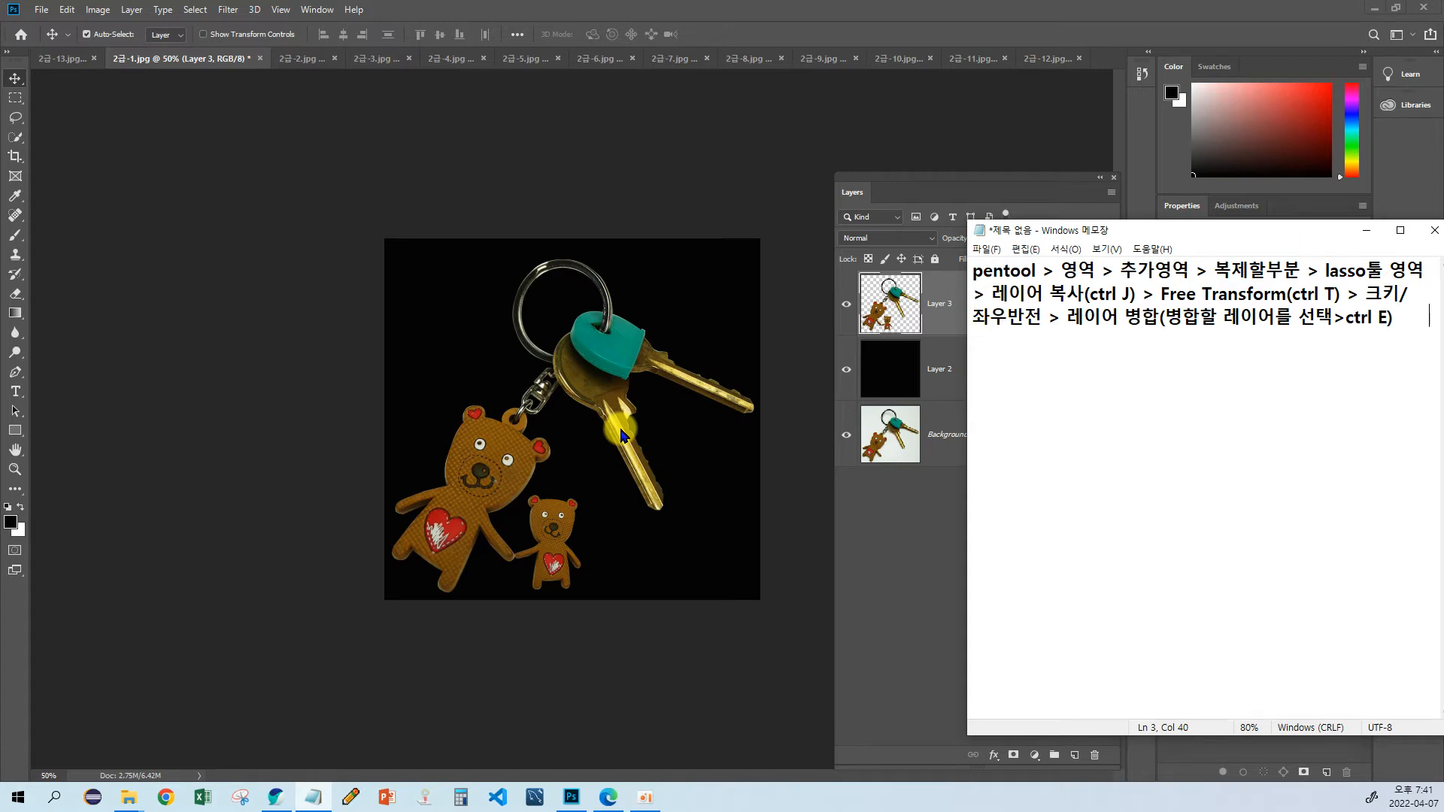
Step: Examine the merged two-bear keyring composition in Photoshop up close at 100%
{"action": "left_click", "coordinate": [353, 399]}
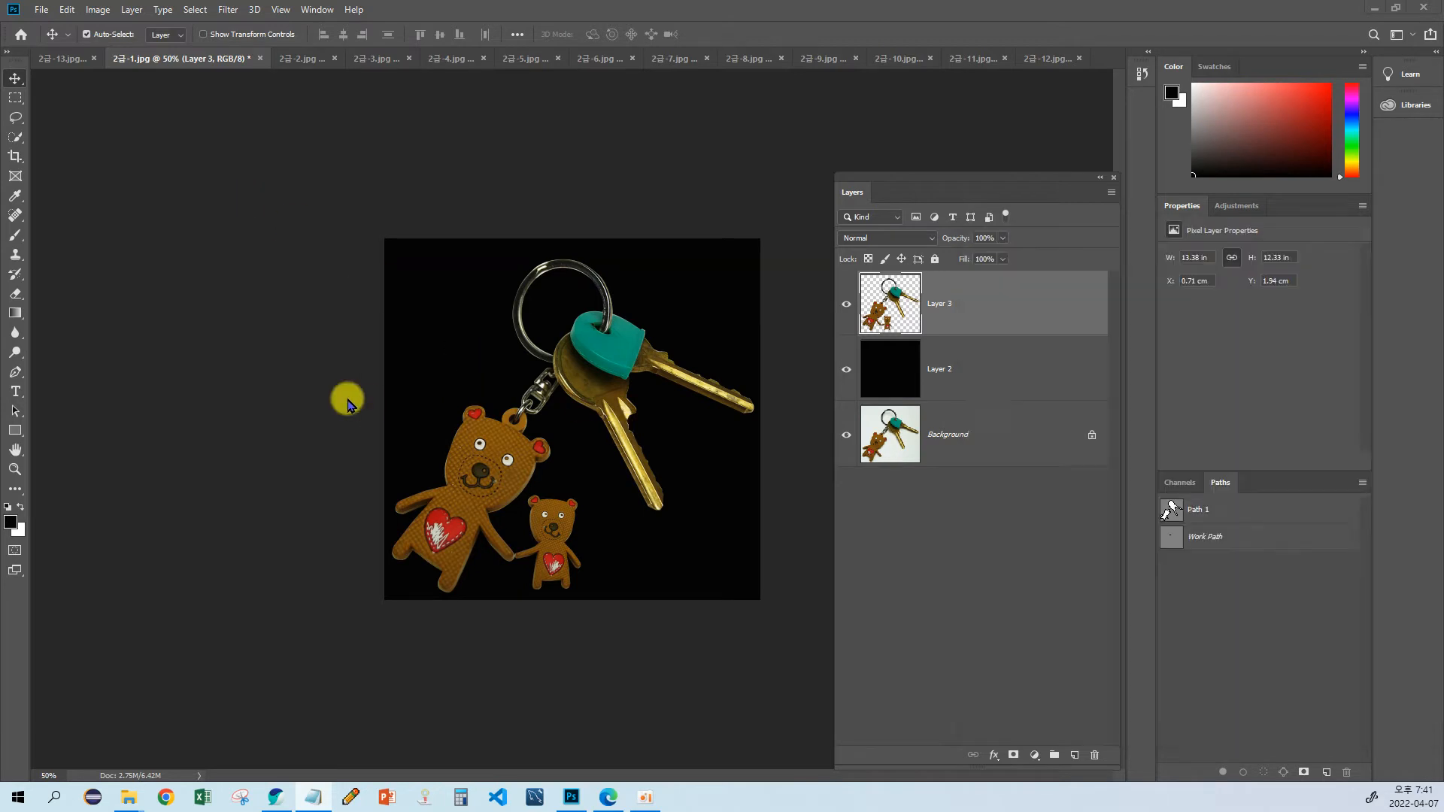
{"action": "left_click", "coordinate": [15, 468]}
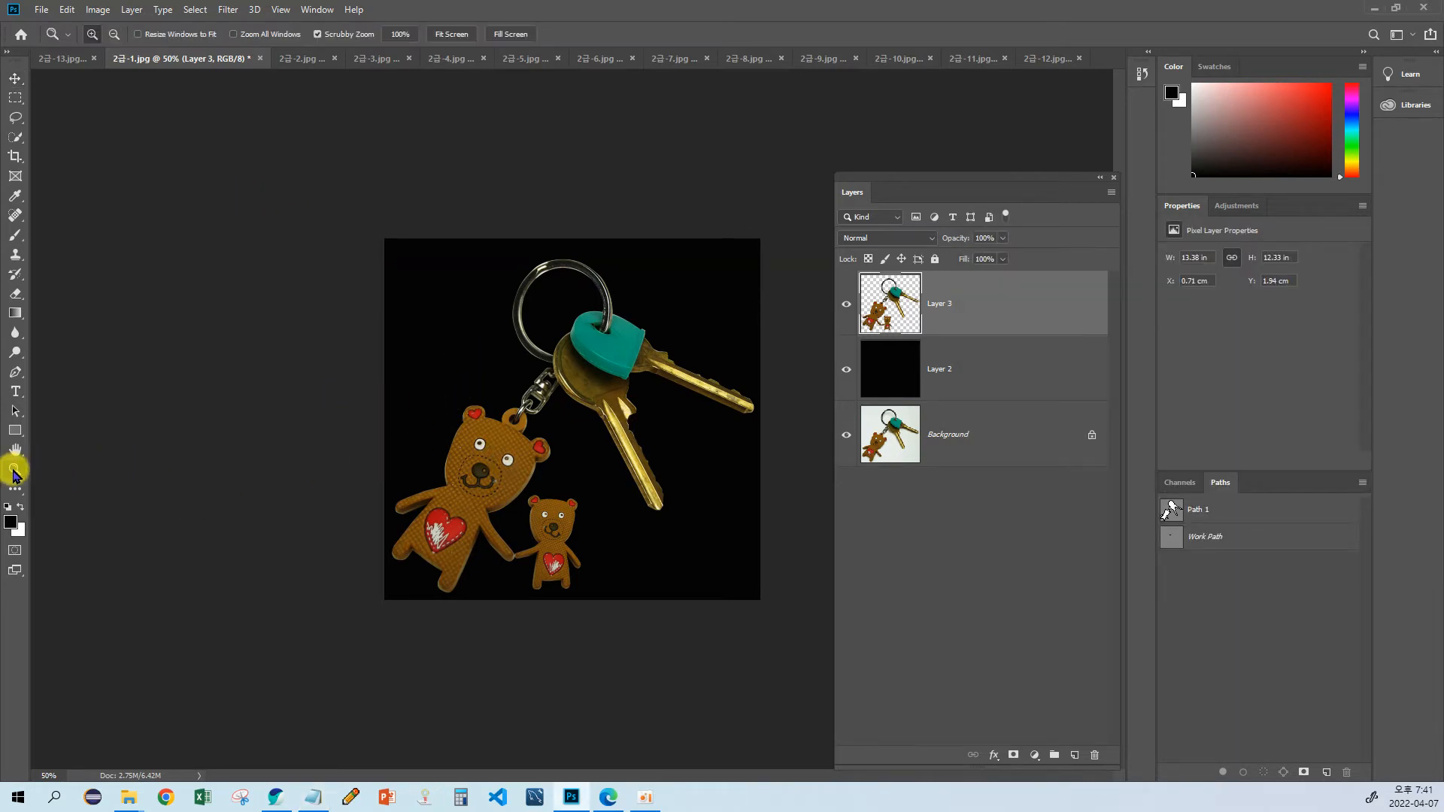
{"action": "left_click", "coordinate": [502, 472]}
{"action": "left_click_drag", "start_coordinate": [502, 473], "coordinate": [513, 406]}
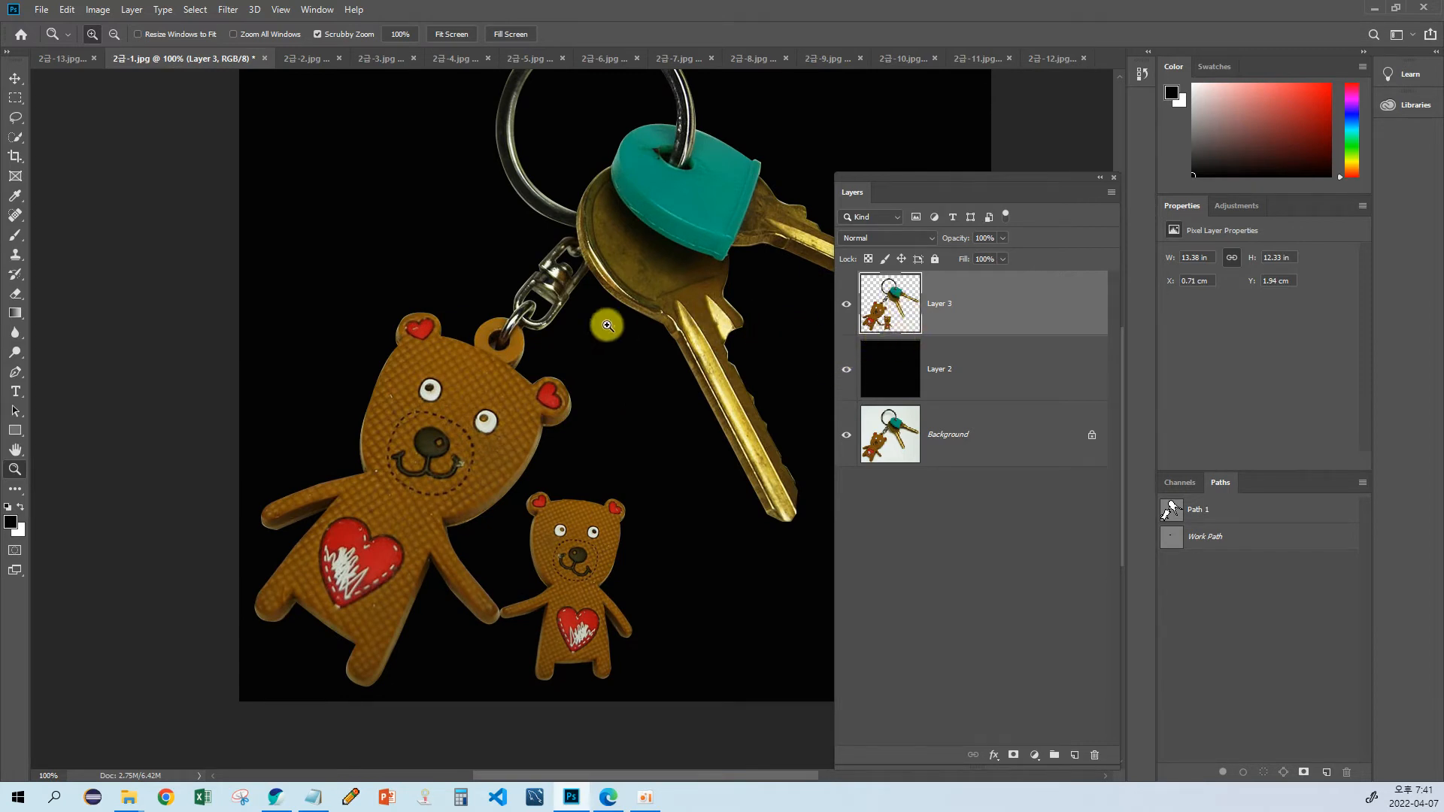
{"action": "left_click_drag", "start_coordinate": [602, 293], "coordinate": [441, 352]}
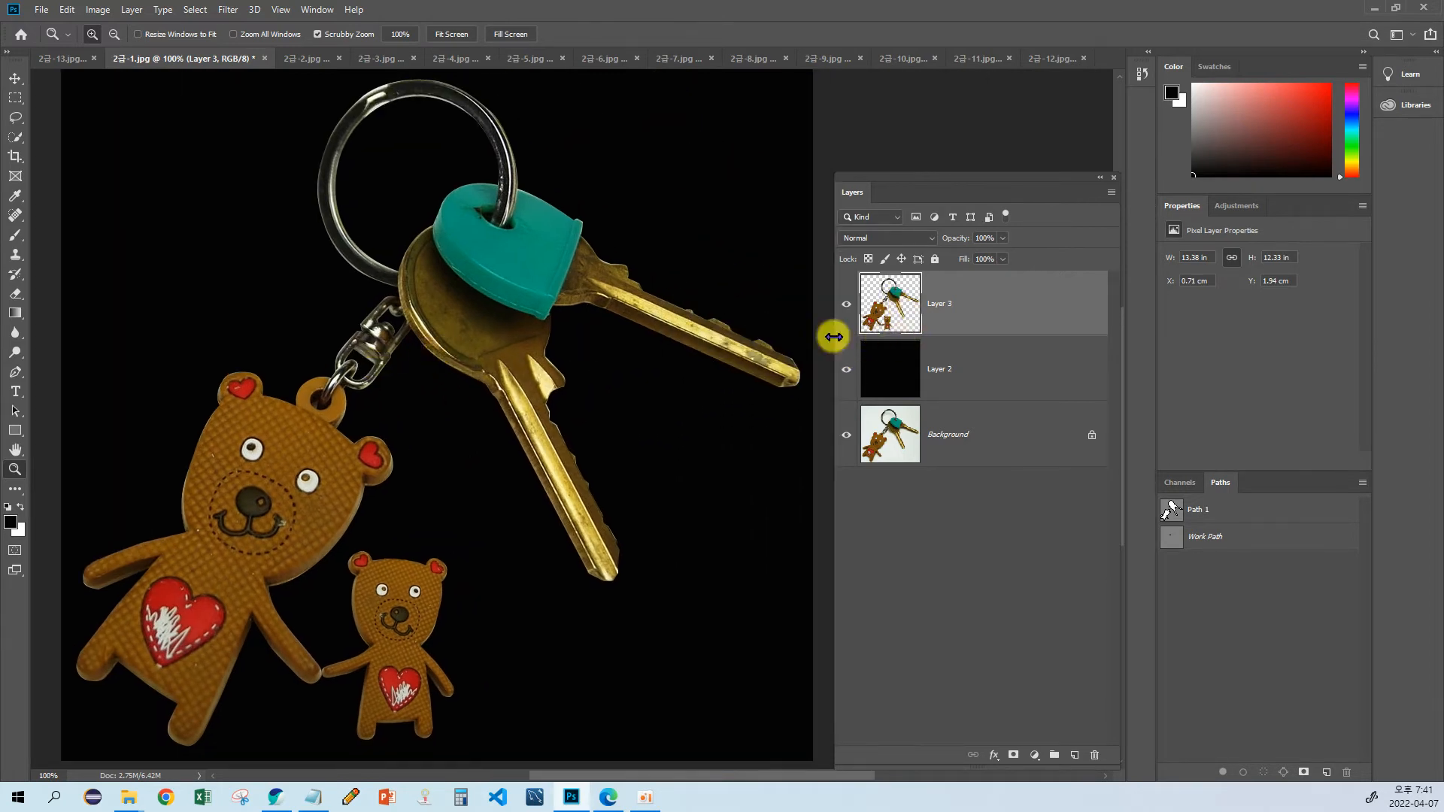
{"action": "left_click_drag", "start_coordinate": [657, 308], "coordinate": [567, 345]}
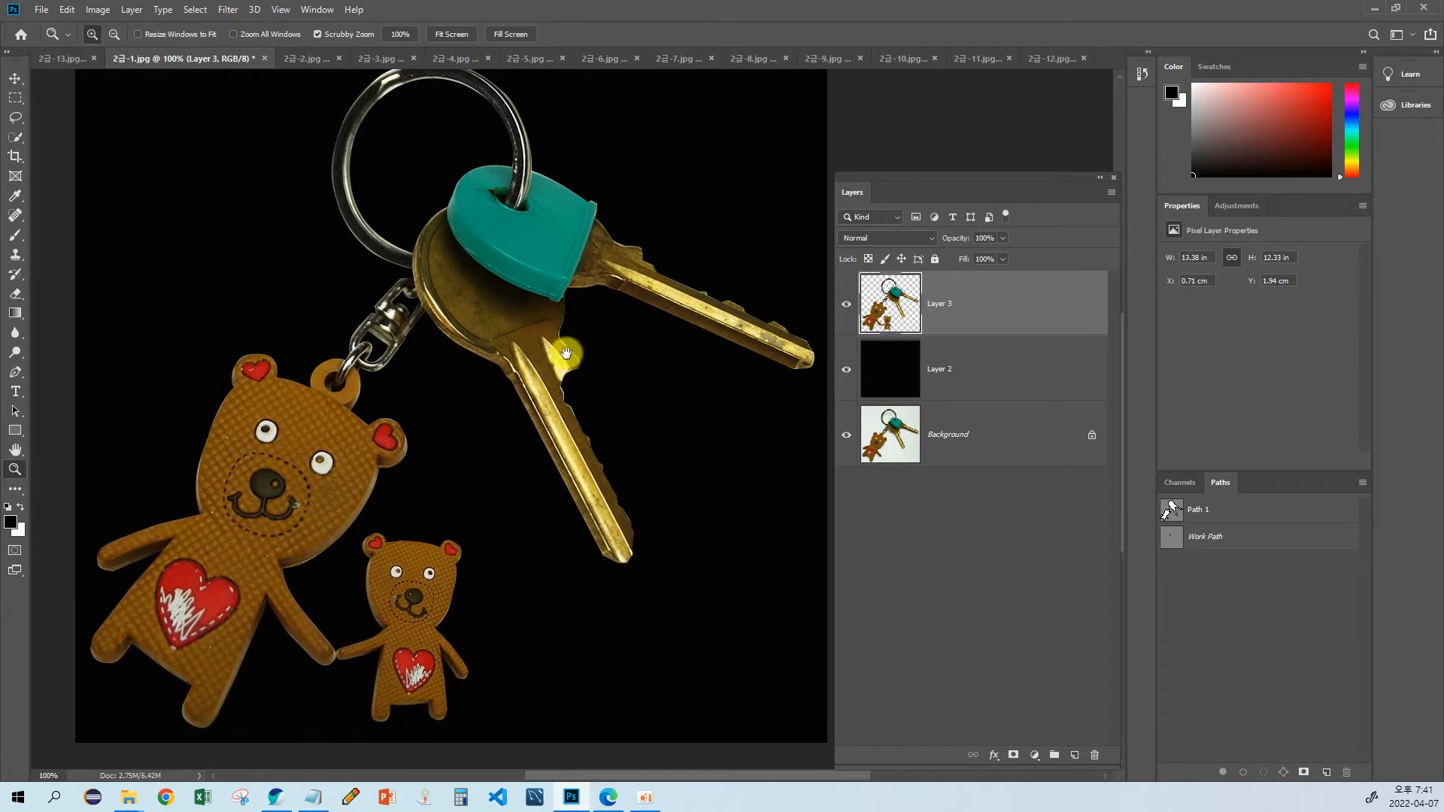
{"action": "mouse_move", "coordinate": [526, 403]}
{"action": "left_mouse_down"}
{"action": "mouse_move", "coordinate": [557, 372]}
{"action": "mouse_move", "coordinate": [537, 394]}
{"action": "left_mouse_up"}
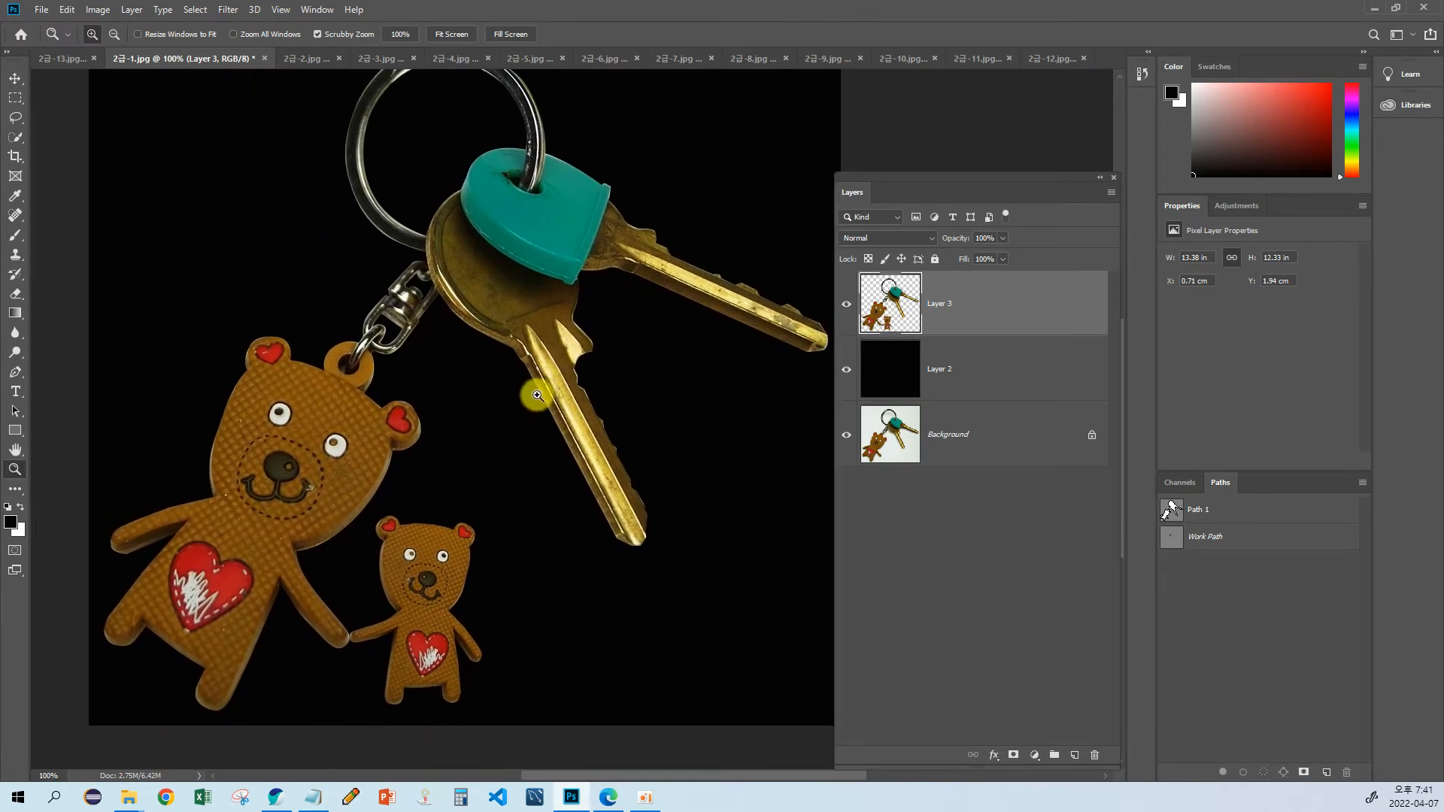
{"action": "left_click", "coordinate": [537, 389], "text": "alt"}
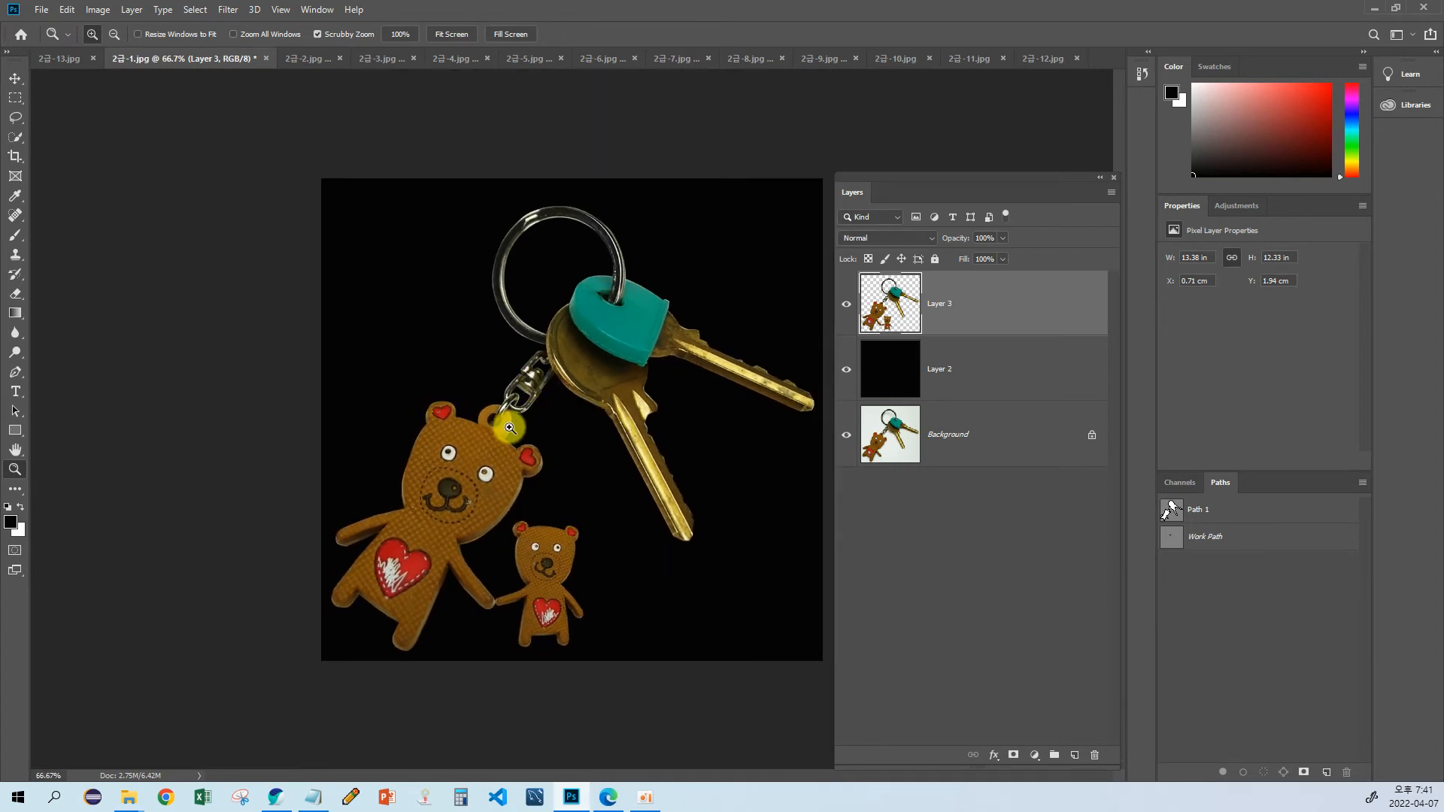
Step: In full-screen view with the menu bar, compare the original Background and Path 1 with the composition by hiding and restoring Layers 3 and 2
{"action": "key", "text": "f"}
{"action": "left_click_drag", "start_coordinate": [442, 415], "coordinate": [335, 413]}
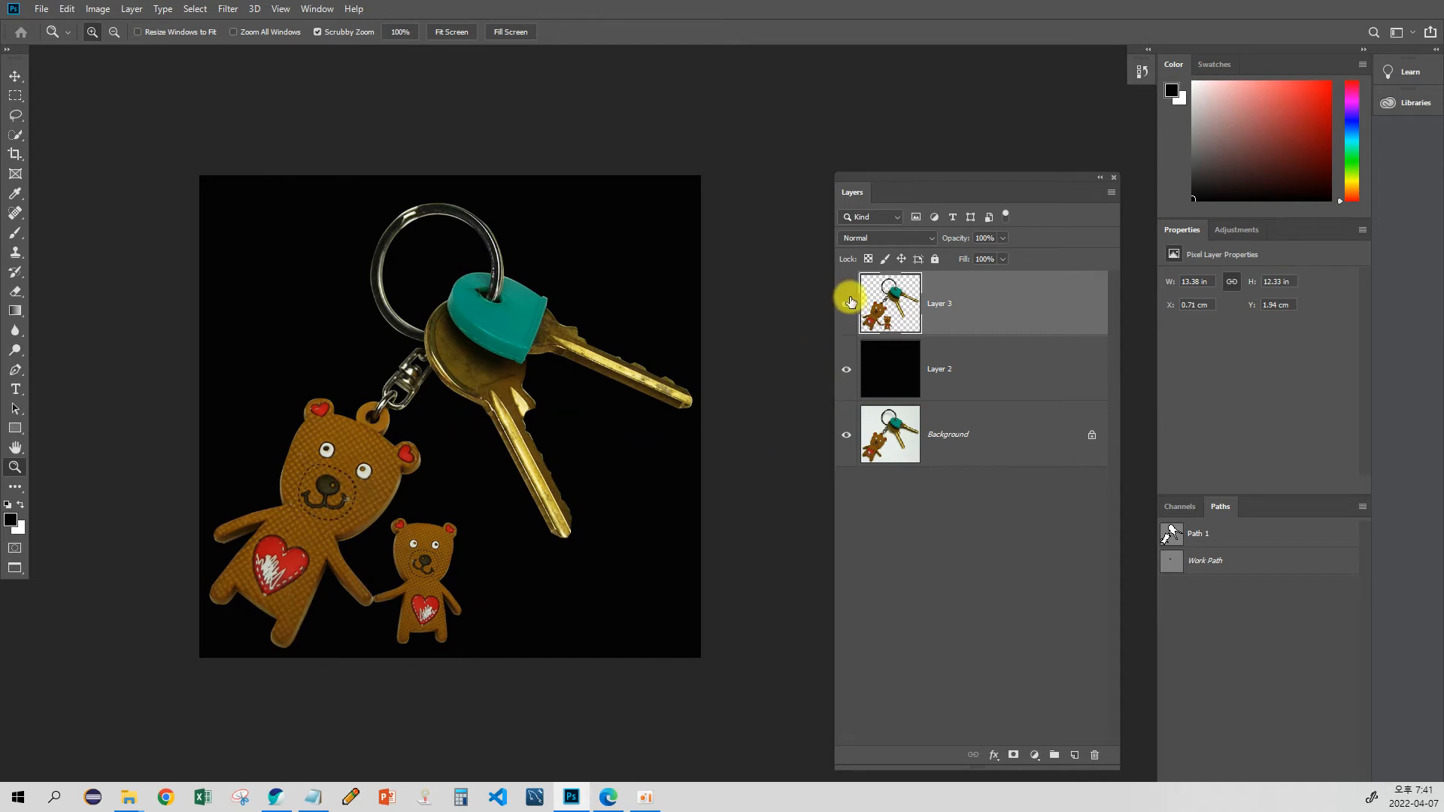
{"action": "left_click_drag", "start_coordinate": [849, 302], "coordinate": [842, 378]}
{"action": "left_click_drag", "start_coordinate": [612, 423], "coordinate": [676, 411]}
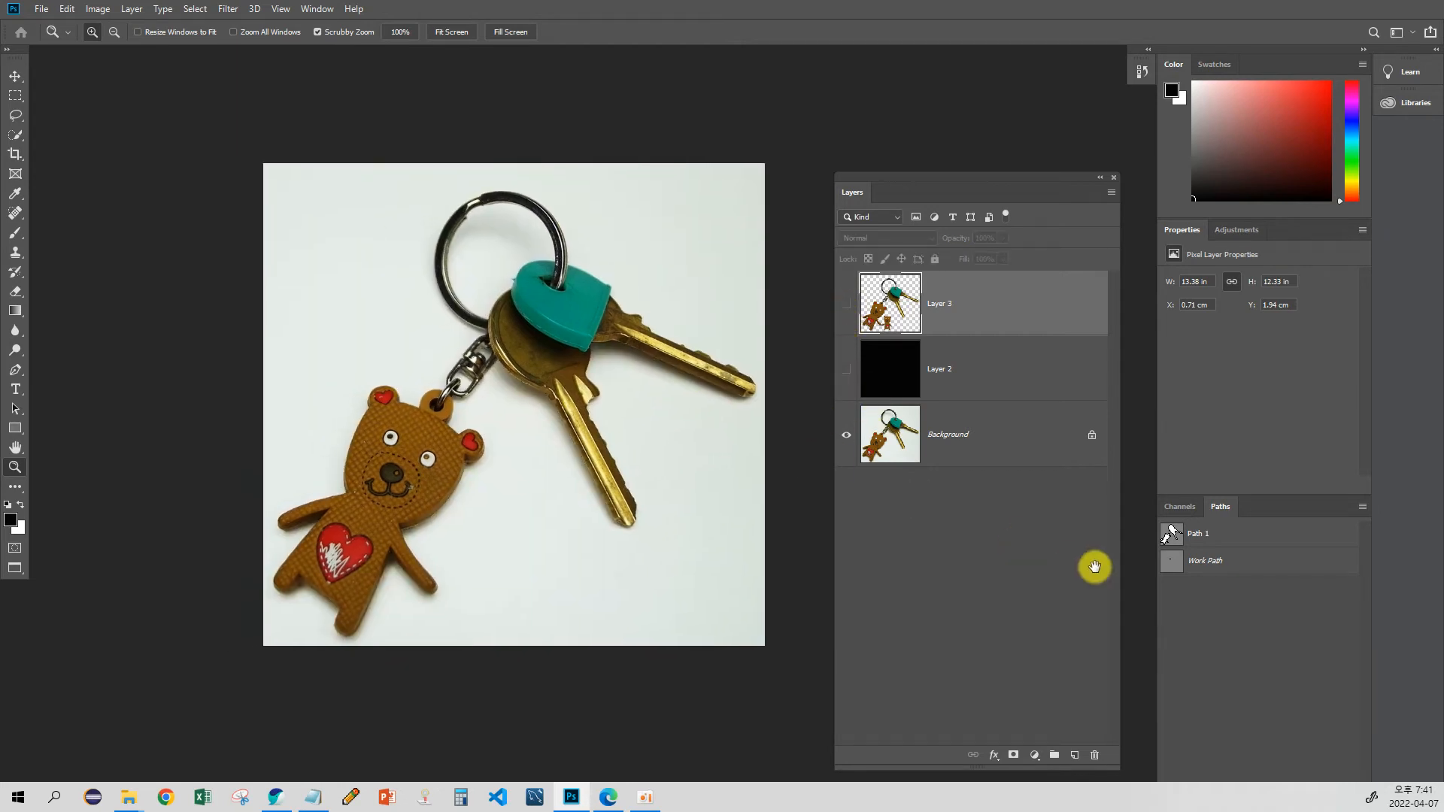
{"action": "left_click", "coordinate": [1170, 535]}
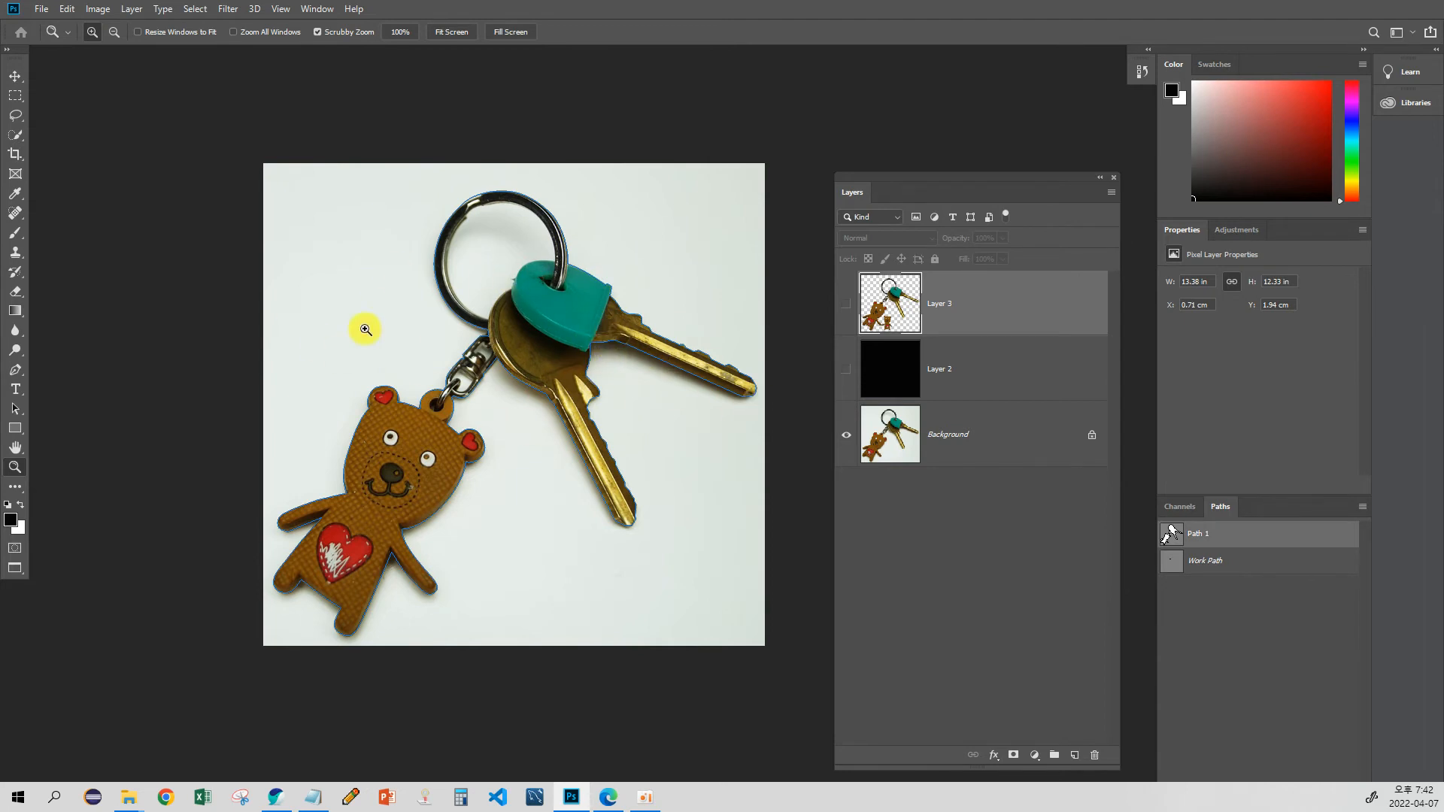
{"action": "left_click_drag", "start_coordinate": [436, 363], "coordinate": [451, 338]}
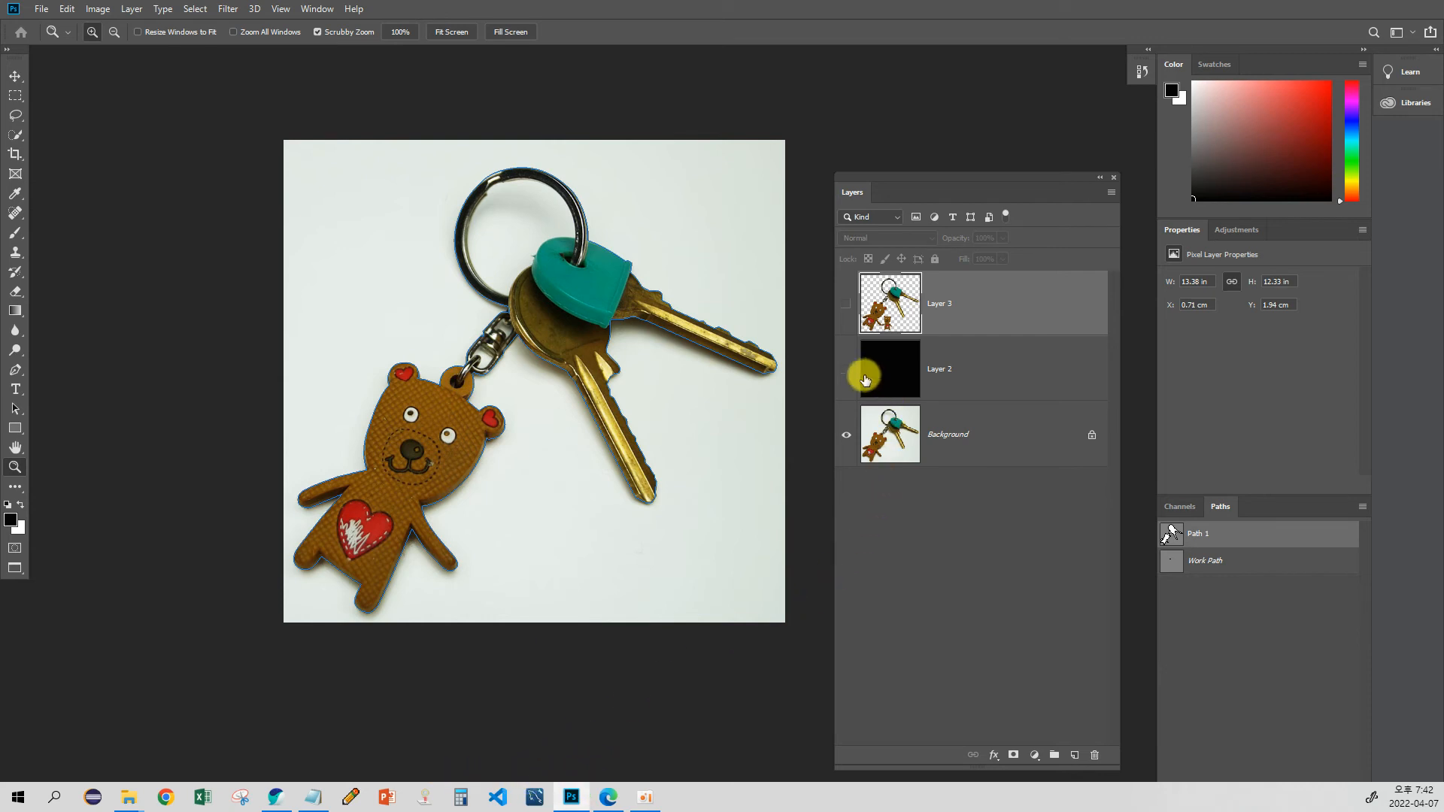
{"action": "left_click_drag", "start_coordinate": [848, 370], "coordinate": [843, 302]}
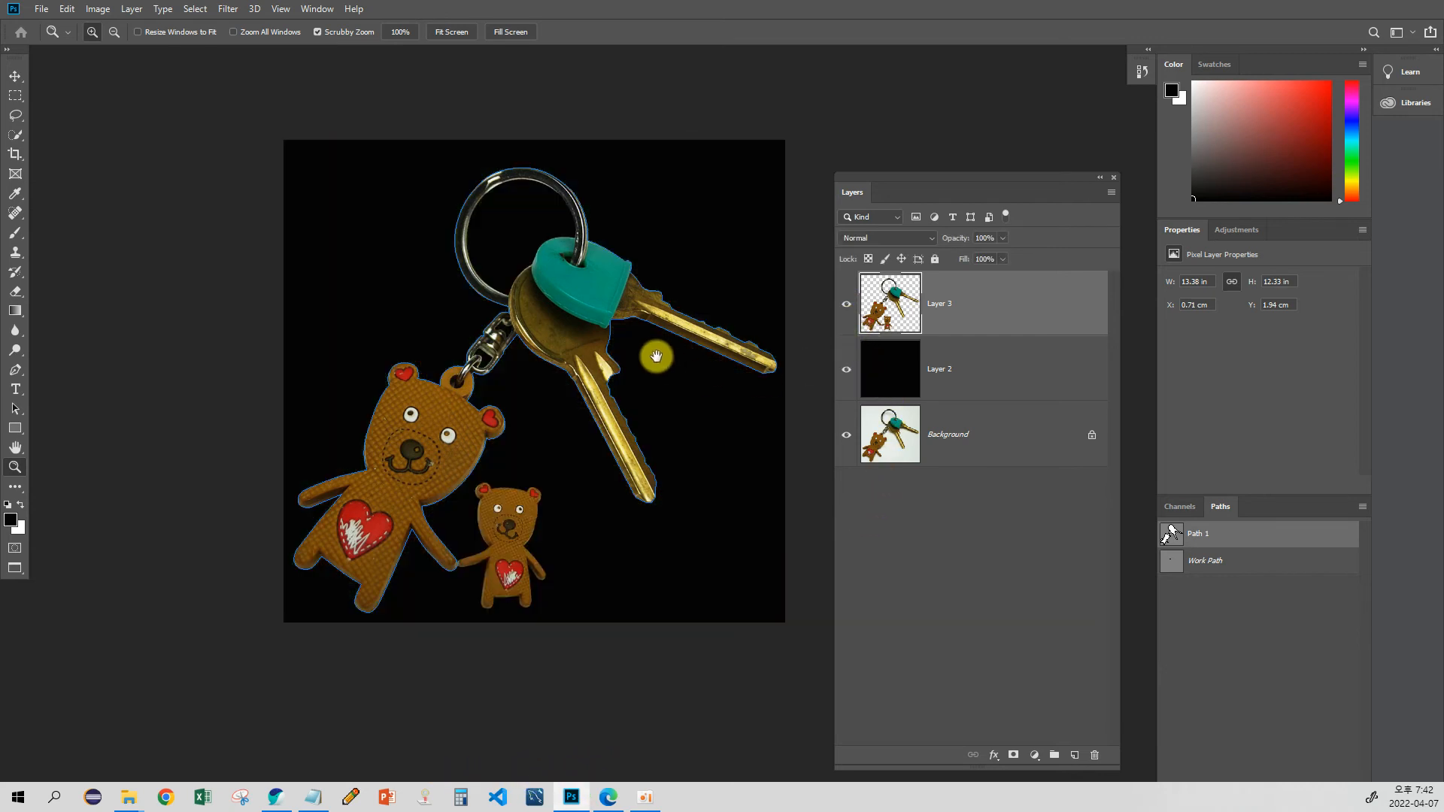
Step: Load Path 1 as a selection over the composition and clear the selection again
{"action": "left_click_drag", "start_coordinate": [656, 357], "coordinate": [588, 428]}
{"action": "left_click", "coordinate": [1175, 539], "text": "shift"}
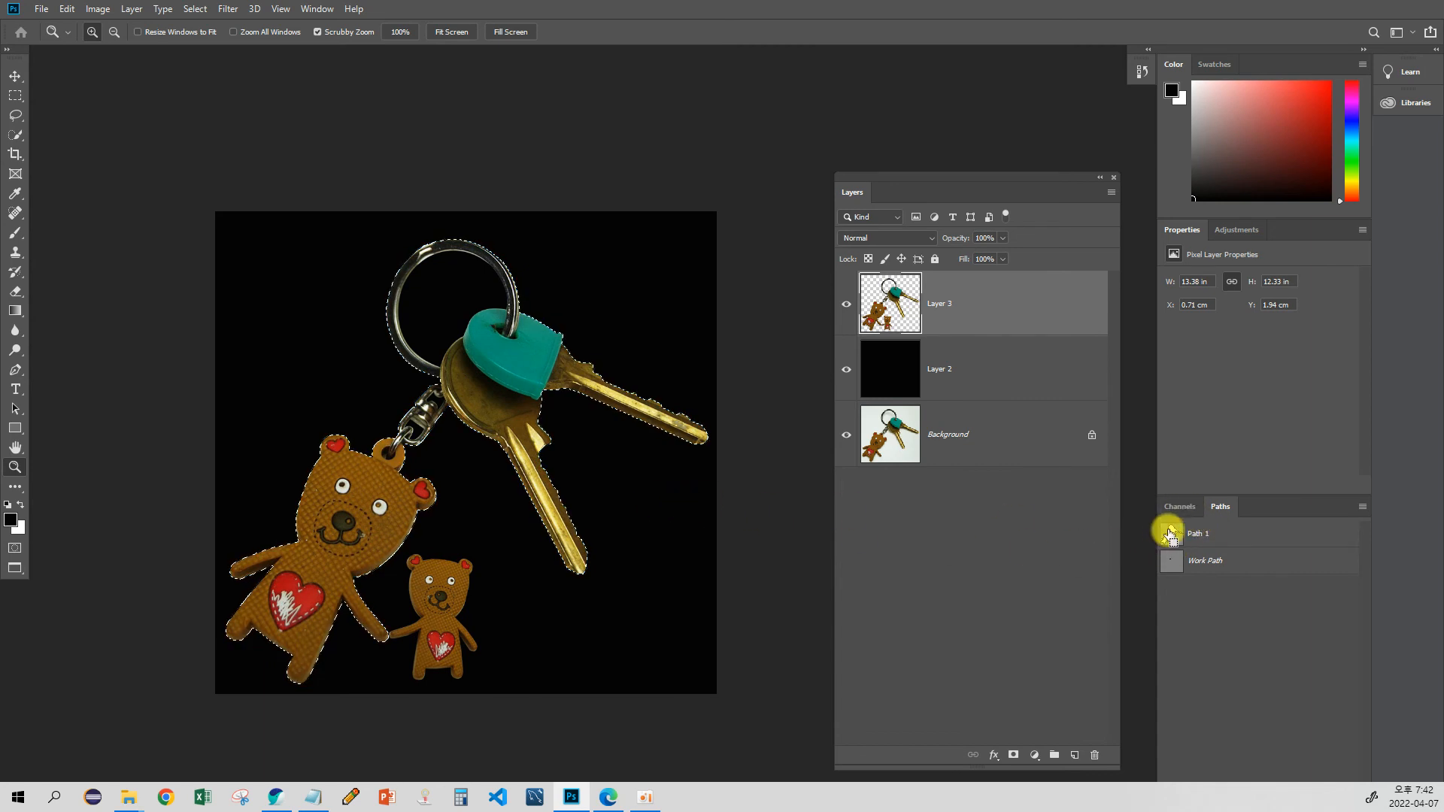
{"action": "scroll", "coordinate": [618, 501], "scroll_direction": "down", "scroll_amount": 2}
{"action": "left_click_drag", "start_coordinate": [462, 492], "coordinate": [454, 502]}
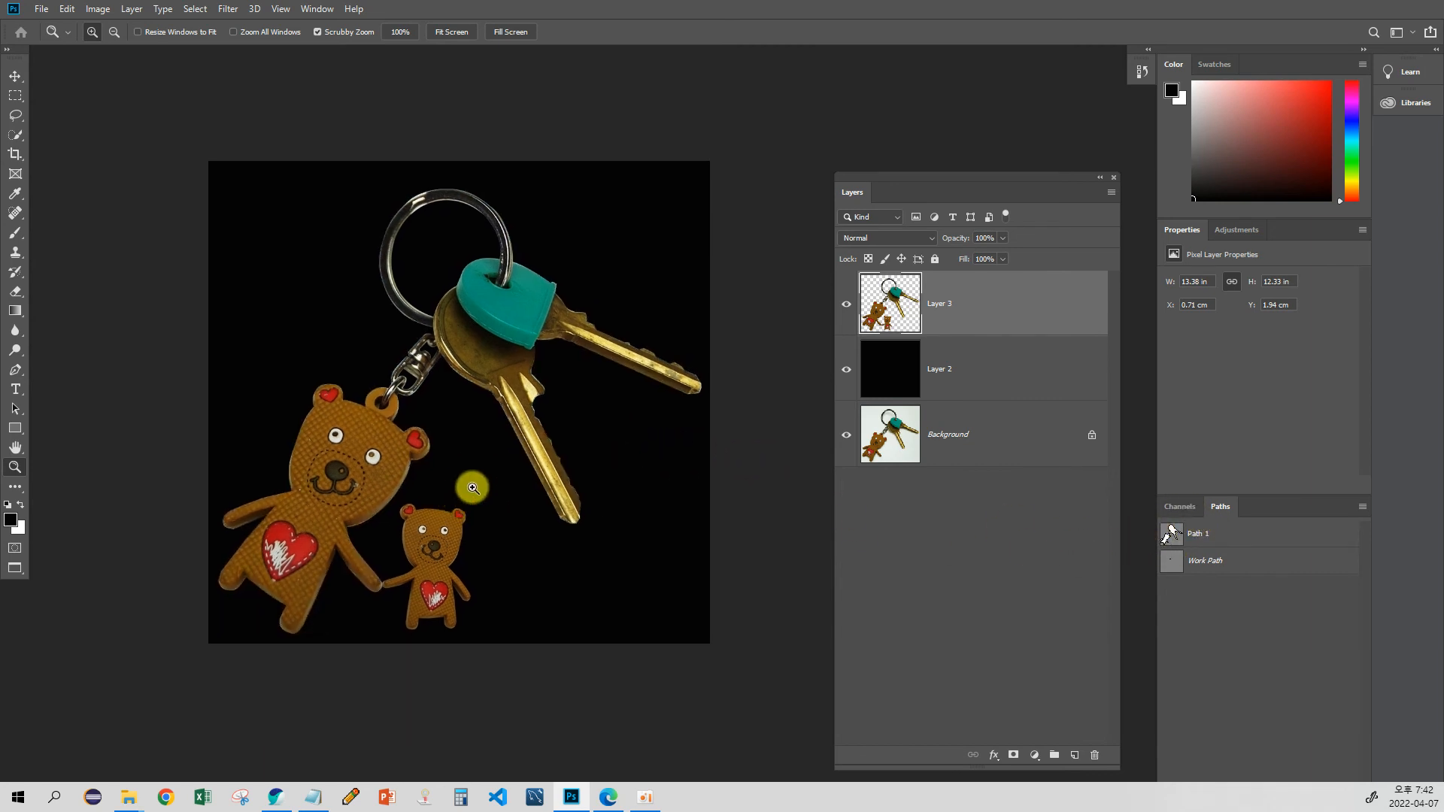